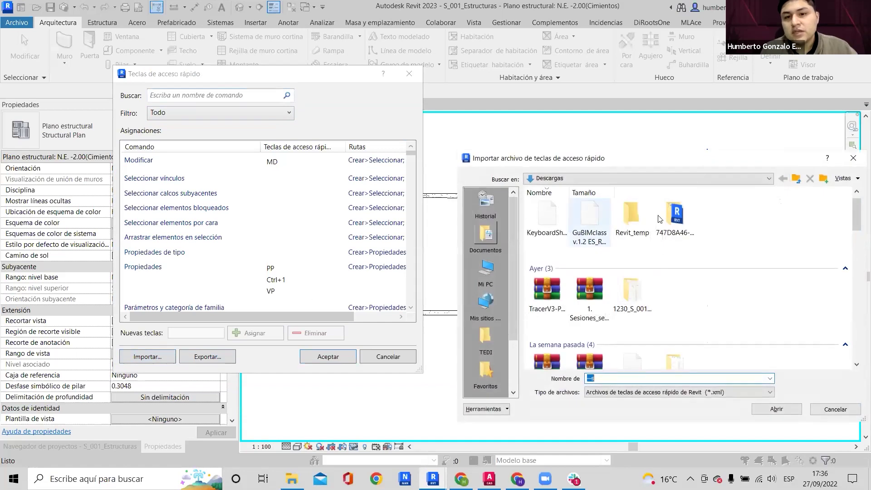
pyautogui.click(547, 224)
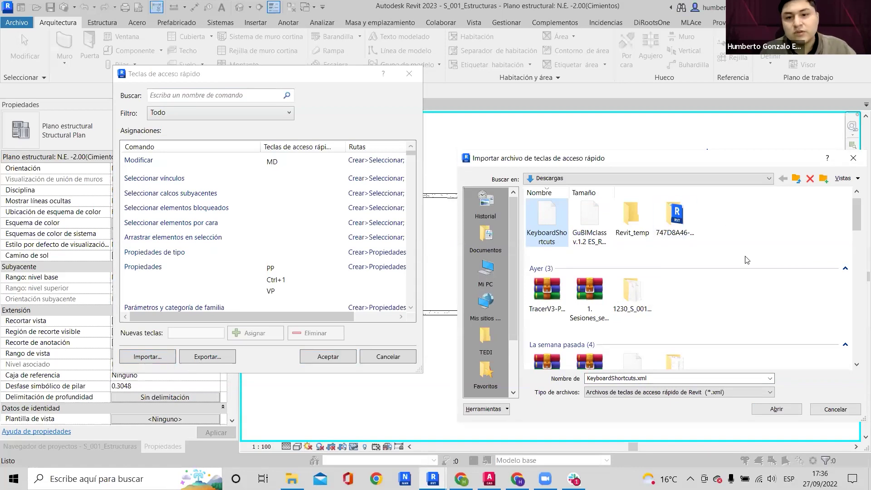
pyautogui.click(763, 414)
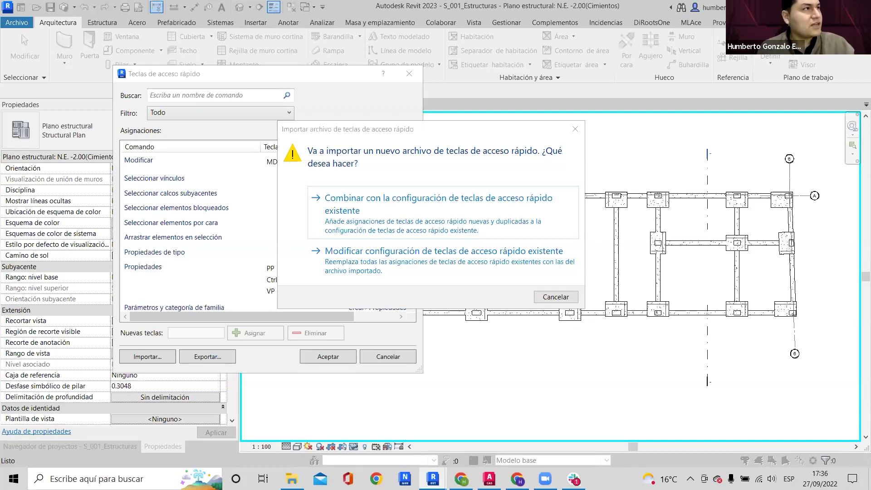
pyautogui.click(575, 129)
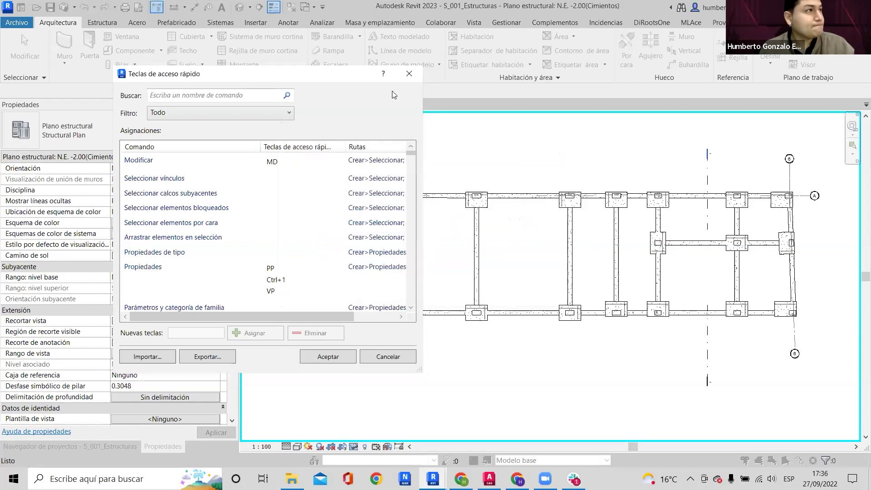
pyautogui.click(411, 75)
pyautogui.scroll(-1, 457, 181)
pyautogui.moveTo(435, 194); pyautogui.dragTo(382, 190, button='middle')
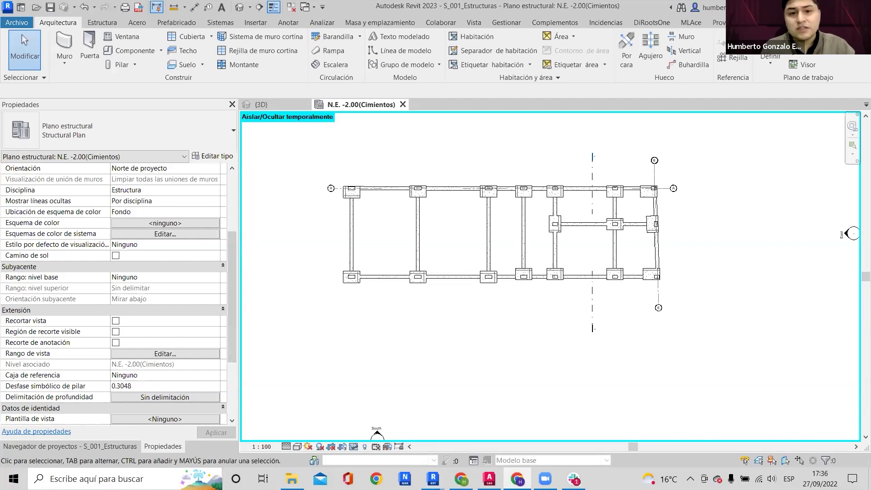
# Switch to Google Drive and create a folder named Shortcuts inside Bases de Familia.
pyautogui.hotkey('alt', 'Tab')
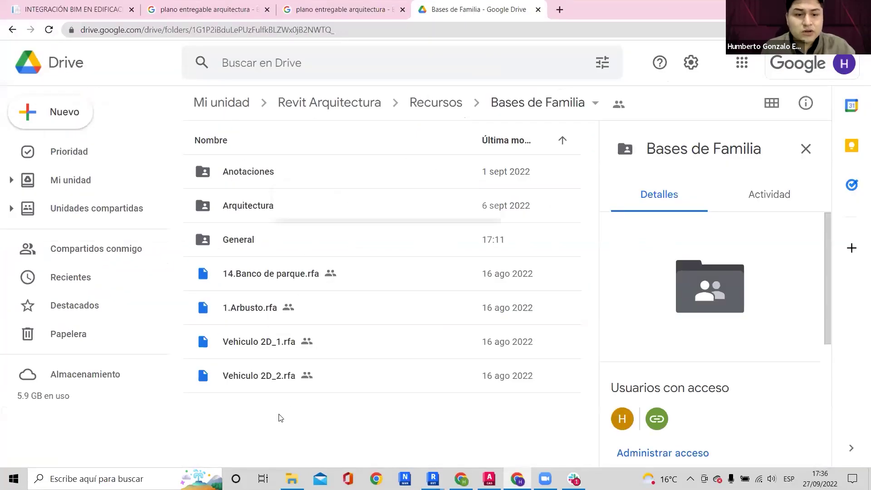
pyautogui.rightClick(280, 418)
pyautogui.click(408, 213)
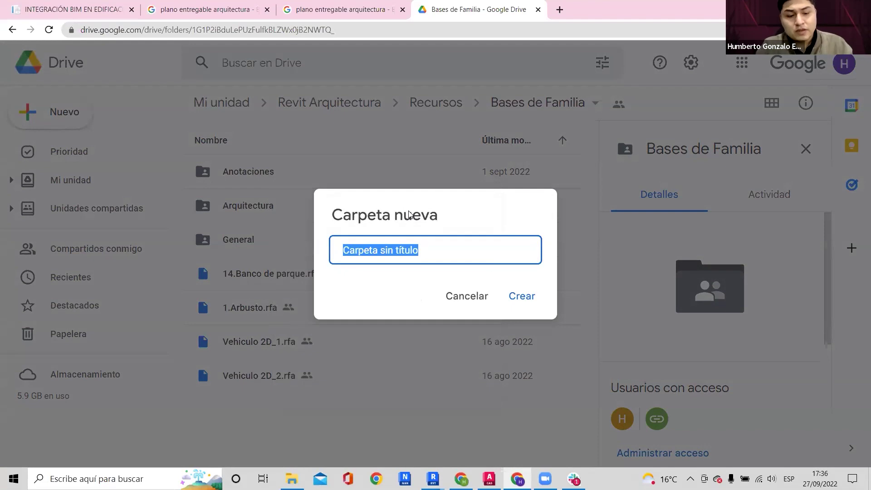
pyautogui.write('Shro')
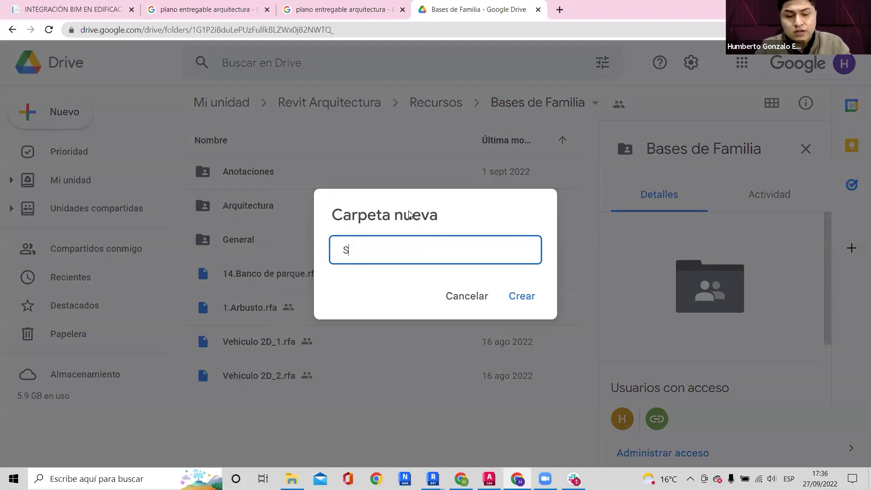
pyautogui.press('BackSpace')
pyautogui.press('BackSpace')
pyautogui.write('ortcuts')
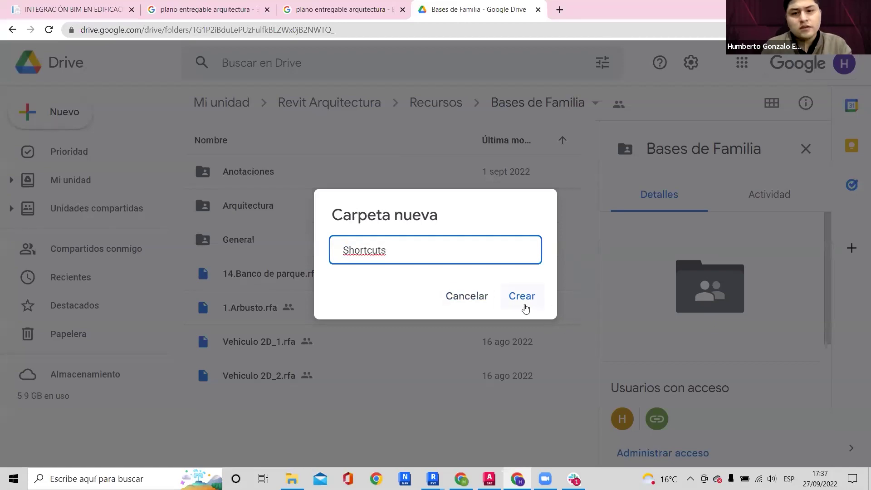
pyautogui.click(524, 300)
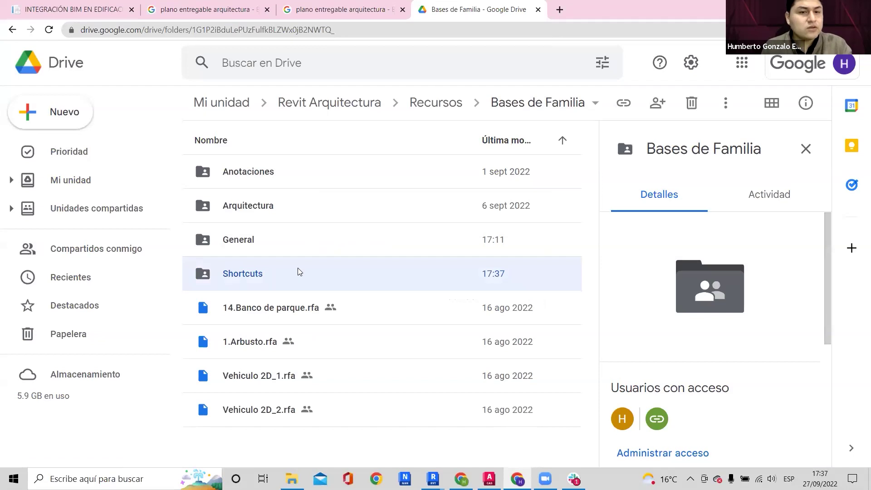
# Upload KeyboardShortcuts.xml into the Shortcuts folder and return to the Bases de Familia folder.
pyautogui.moveTo(280, 226); pyautogui.dragTo(428, 185)
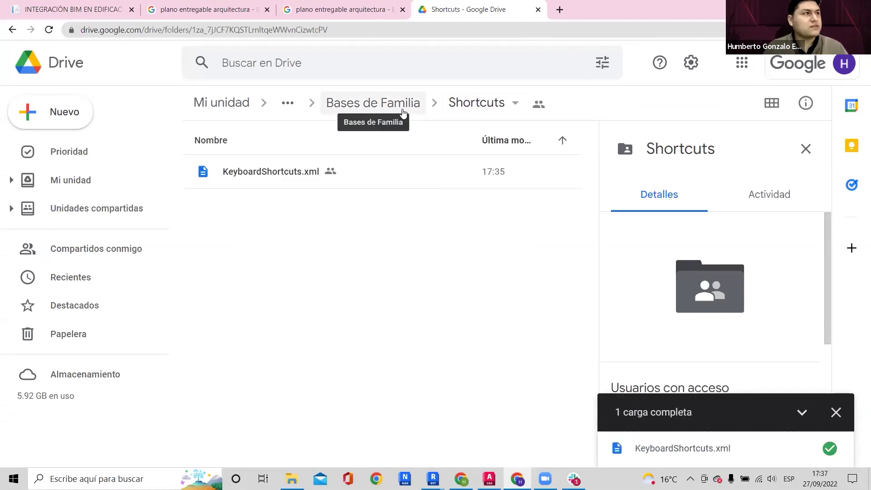
pyautogui.click(836, 412)
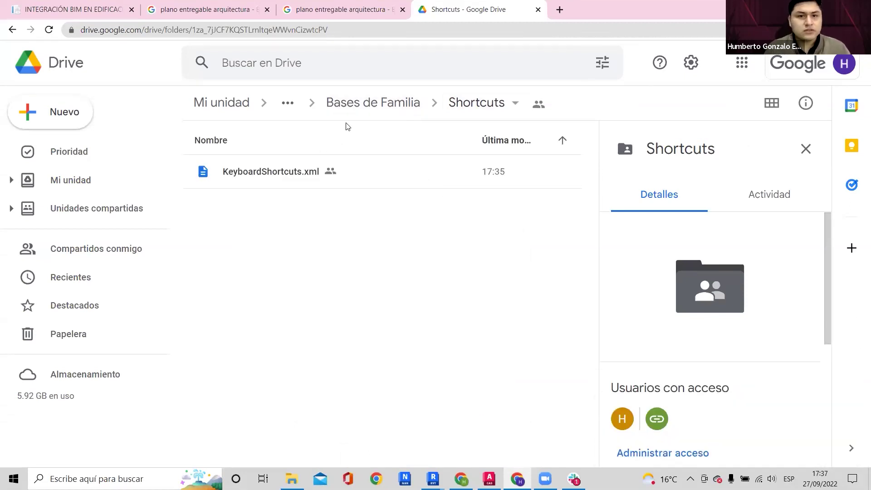
pyautogui.click(360, 113)
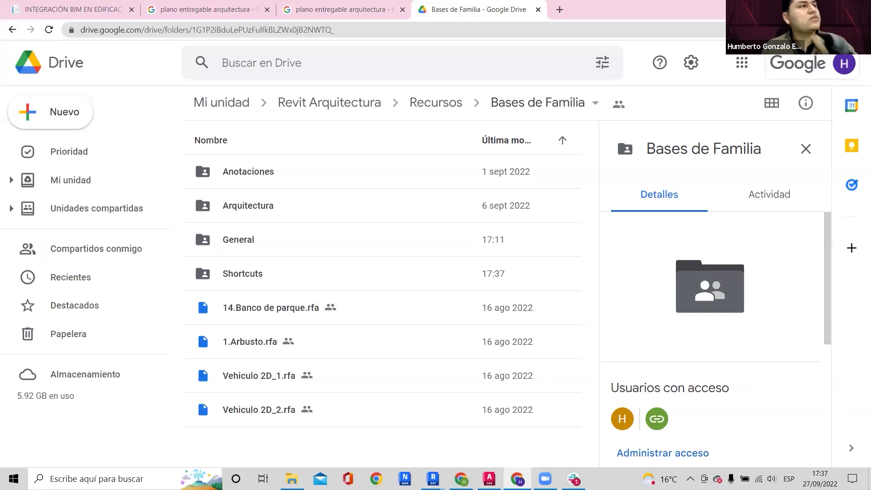
# Switch back to Revit, place the structural model beside the architectural one, and narrow its properties area to enlarge the plan.
pyautogui.hotkey('alt', 'Tab')
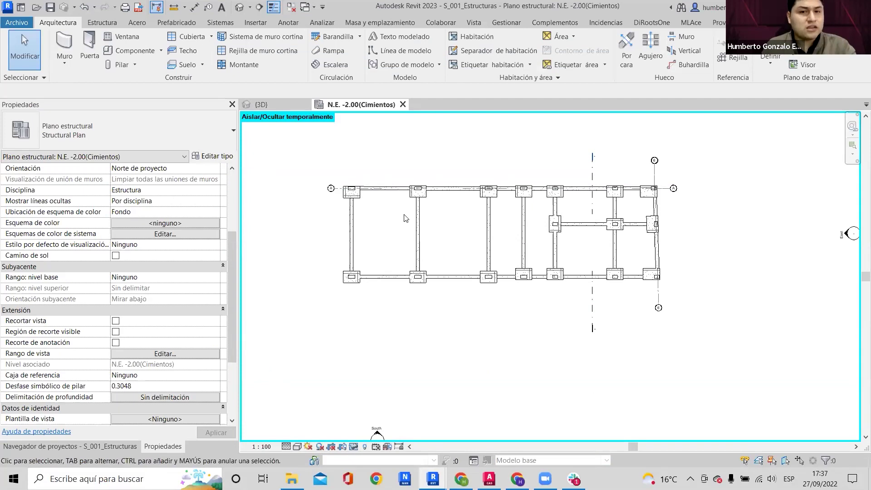
pyautogui.scroll(2, 405, 217)
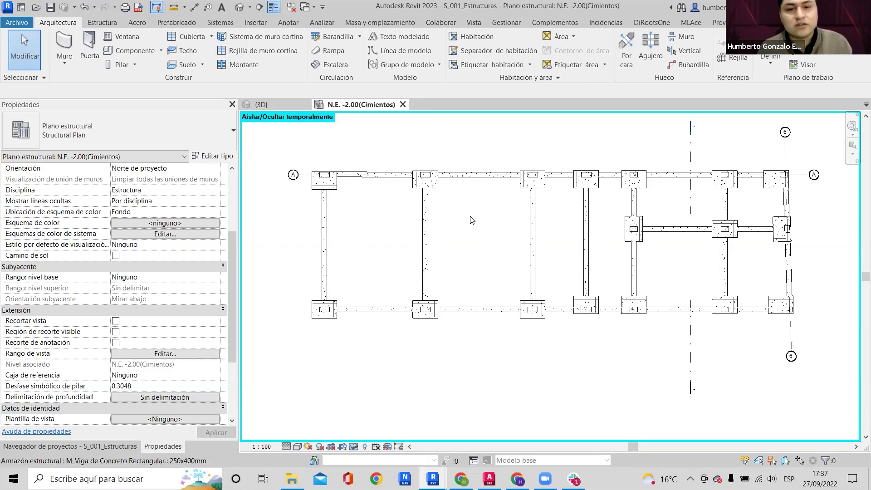
pyautogui.press('super+Right')
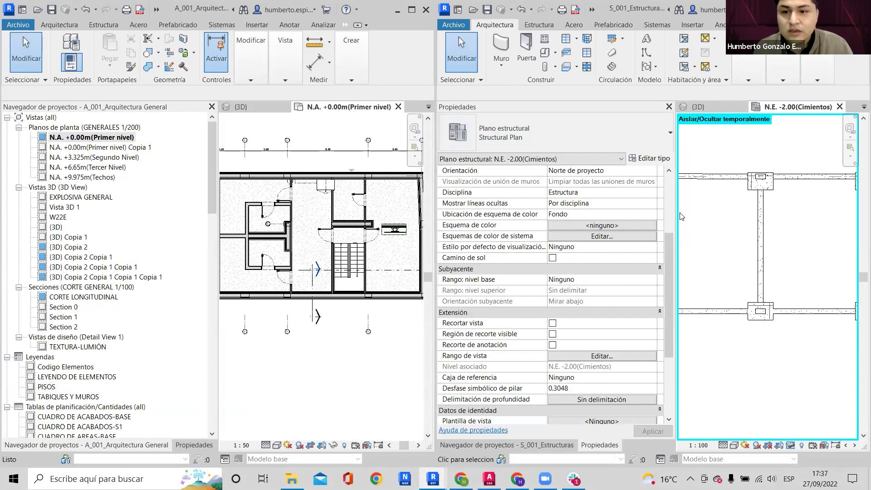
pyautogui.moveTo(676, 205); pyautogui.dragTo(562, 206)
pyautogui.moveTo(586, 213); pyautogui.dragTo(603, 219, button='middle')
pyautogui.scroll(-2, 609, 216)
pyautogui.moveTo(669, 212); pyautogui.dragTo(700, 206, button='middle')
pyautogui.scroll(1, 700, 206)
pyautogui.scroll(-4, 310, 237)
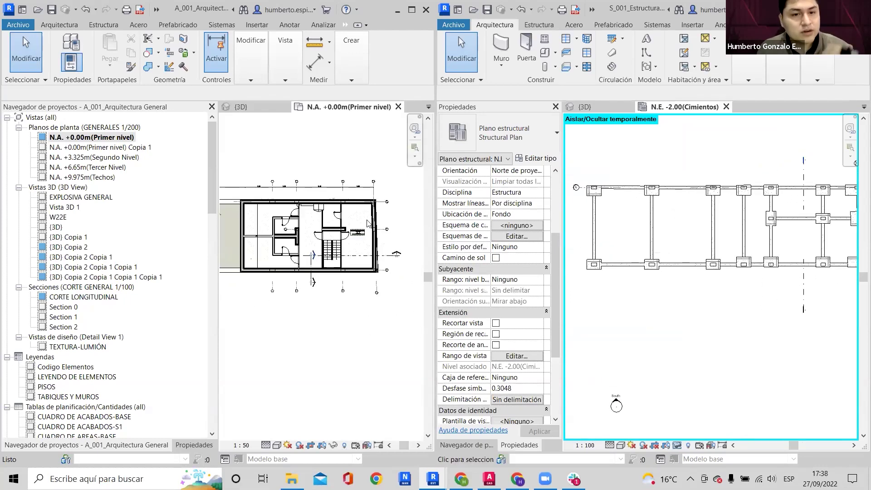
# Reset the temporary hide/isolate in the N.E. -2.00(Cimientos) structural plan.
pyautogui.click(644, 205)
pyautogui.press('h')
pyautogui.press('r')
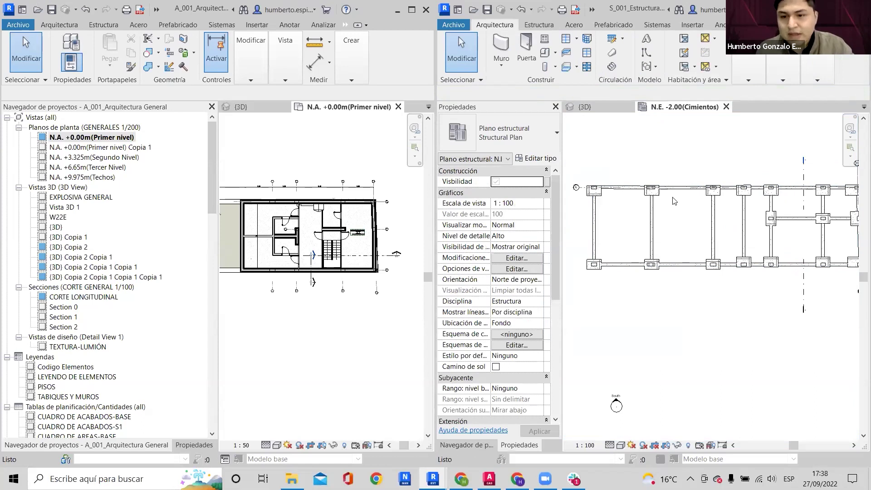
# Set the cut plane offset to 2 in the foundation plan's view range.
pyautogui.press('v')
pyautogui.press('r')
pyautogui.moveTo(600, 143); pyautogui.dragTo(536, 161)
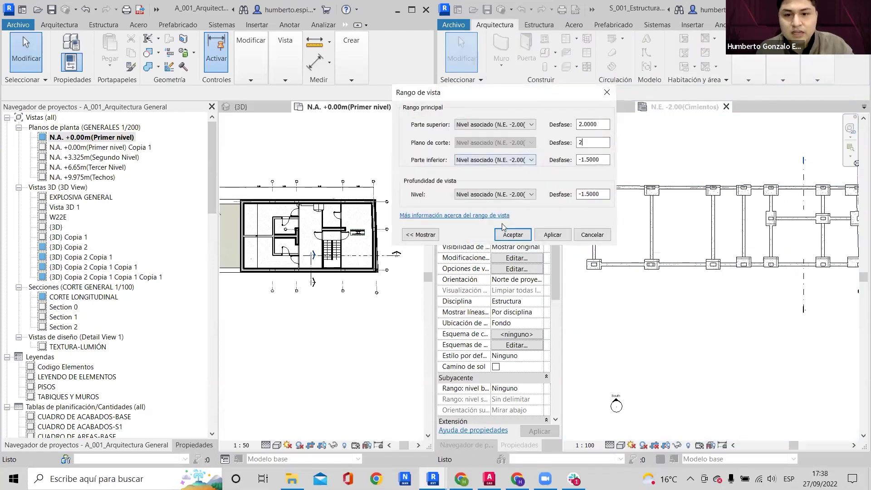
pyautogui.click(513, 235)
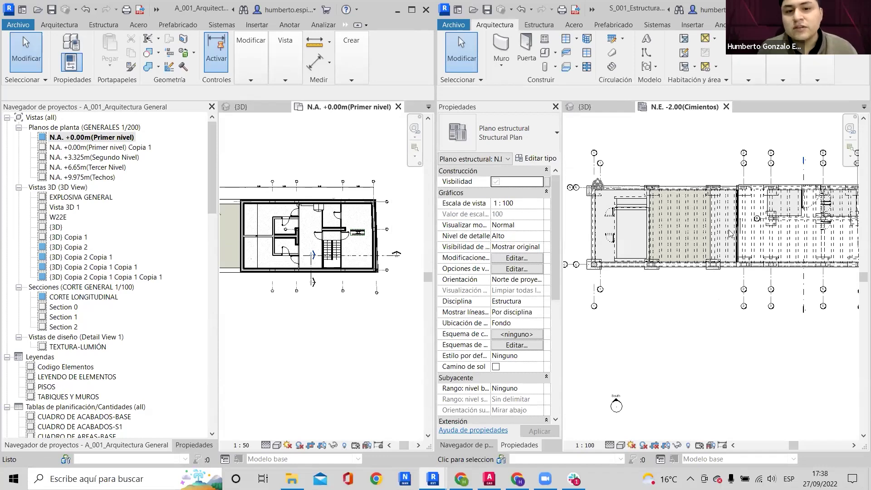
# Examine the grids, footings and linked floors in the foundation plan and locate its view in the project browser.
pyautogui.moveTo(774, 225); pyautogui.dragTo(725, 231, button='middle')
pyautogui.scroll(4, 777, 154)
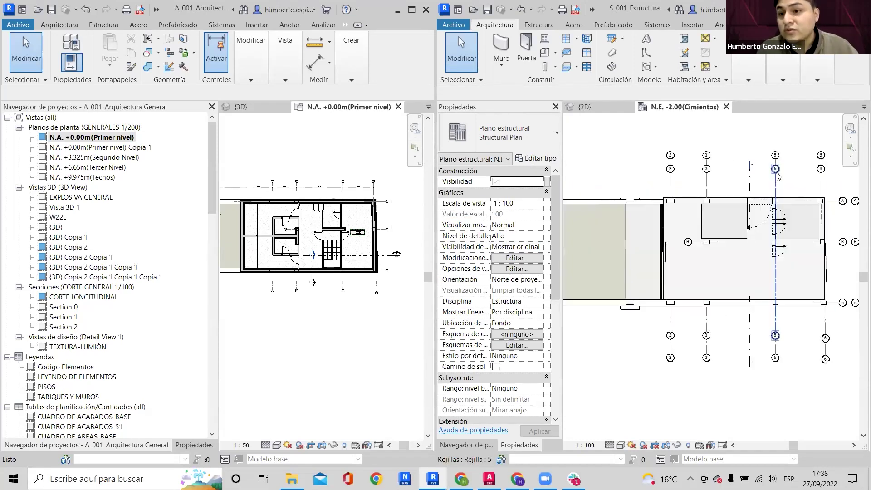
pyautogui.scroll(-4, 777, 155)
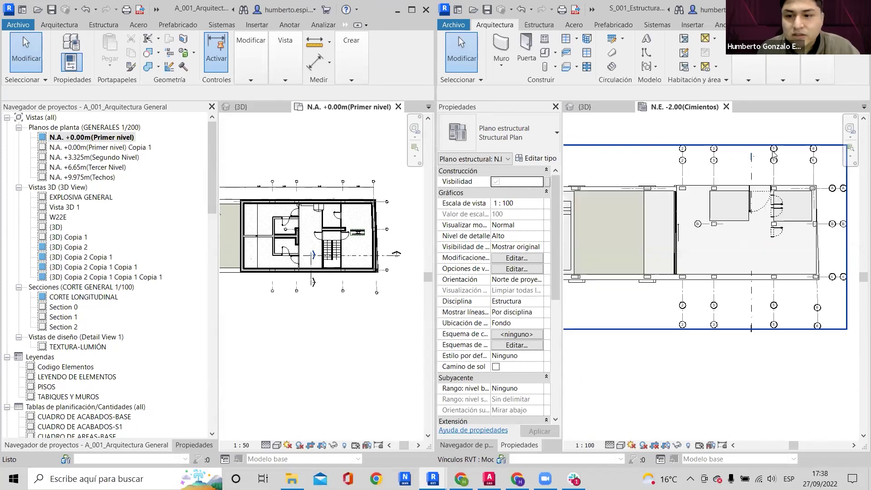
pyautogui.scroll(4, 778, 214)
pyautogui.scroll(-2, 736, 173)
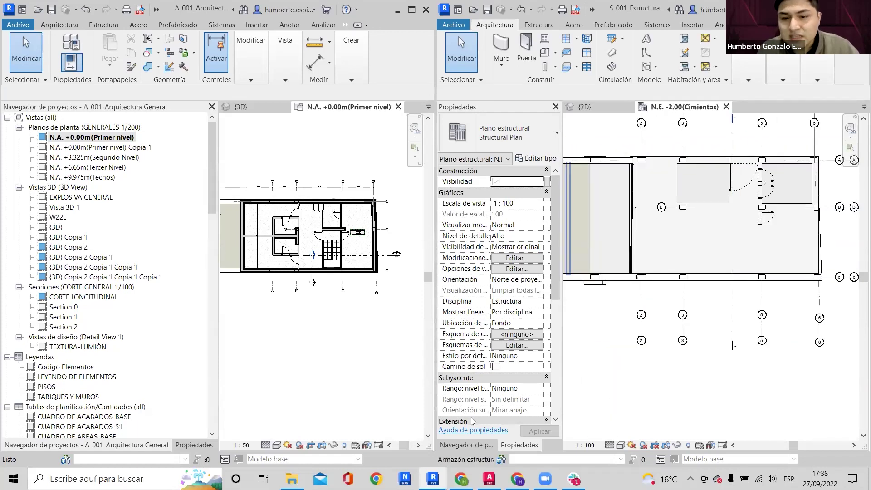
pyautogui.click(468, 445)
pyautogui.click(526, 177)
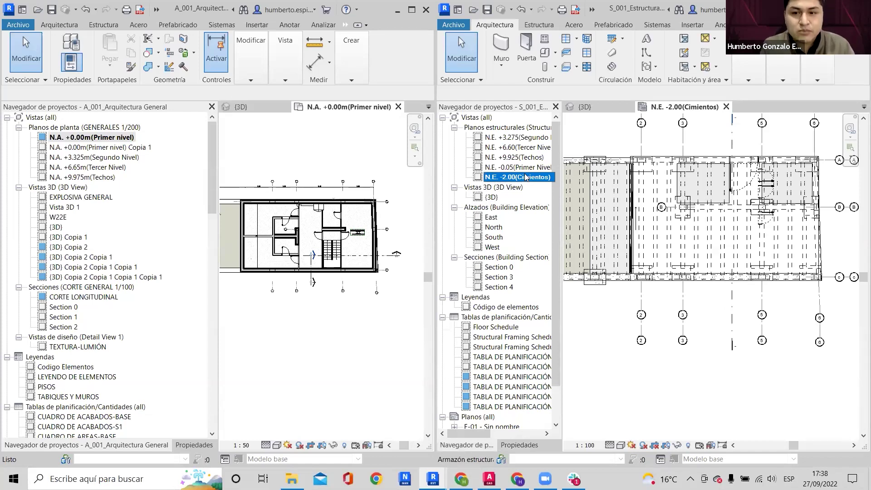
pyautogui.moveTo(617, 184); pyautogui.dragTo(737, 208, button='middle')
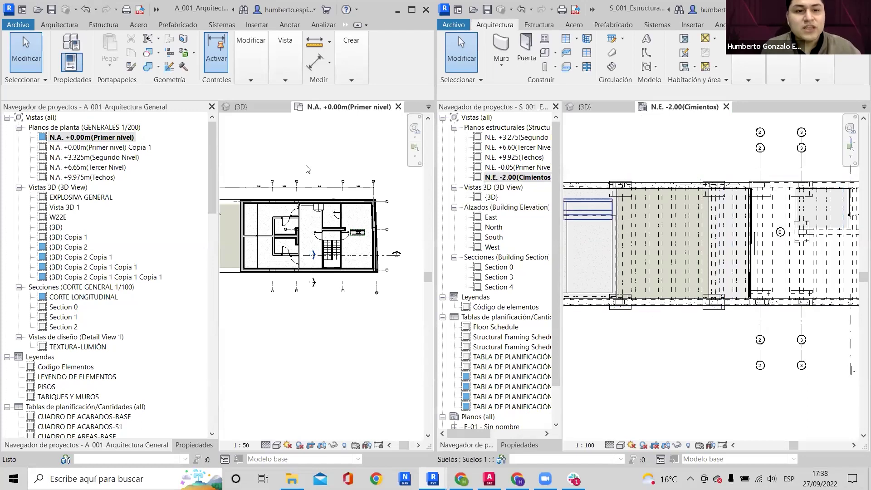
# Inspect the floors, walls and raster image in the architectural N.A. +0.00m(Primer nivel) plan.
pyautogui.moveTo(270, 189); pyautogui.dragTo(275, 189, button='middle')
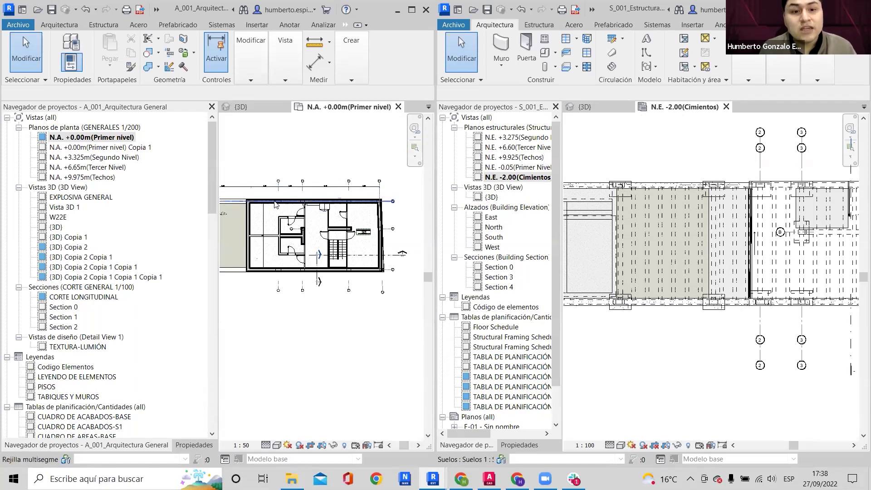
pyautogui.scroll(5, 276, 204)
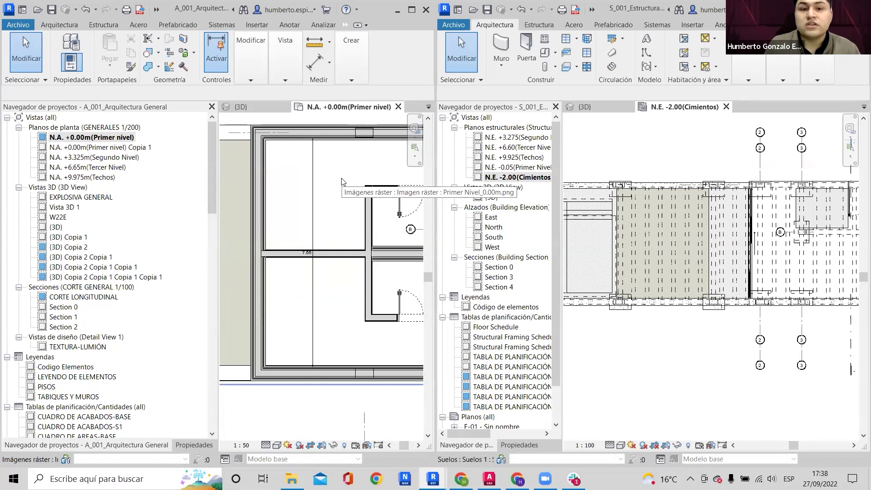
pyautogui.click(337, 178)
pyautogui.scroll(-3, 328, 171)
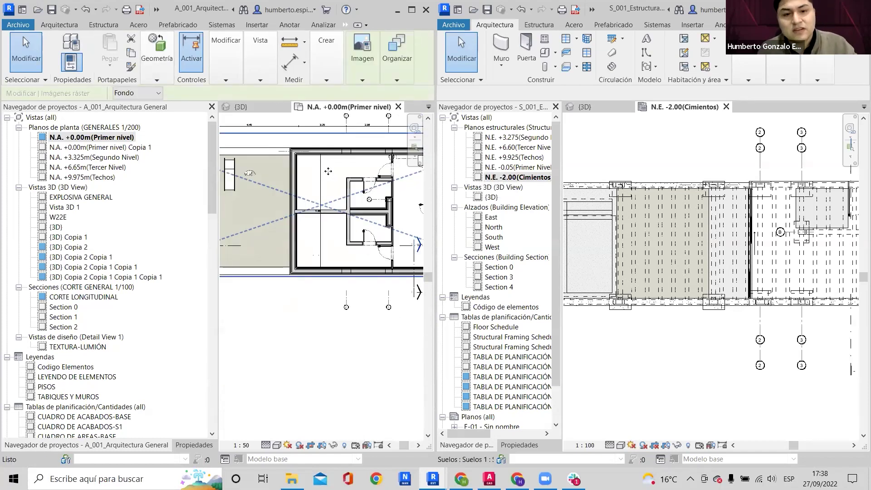
pyautogui.press('Escape')
pyautogui.scroll(2, 322, 171)
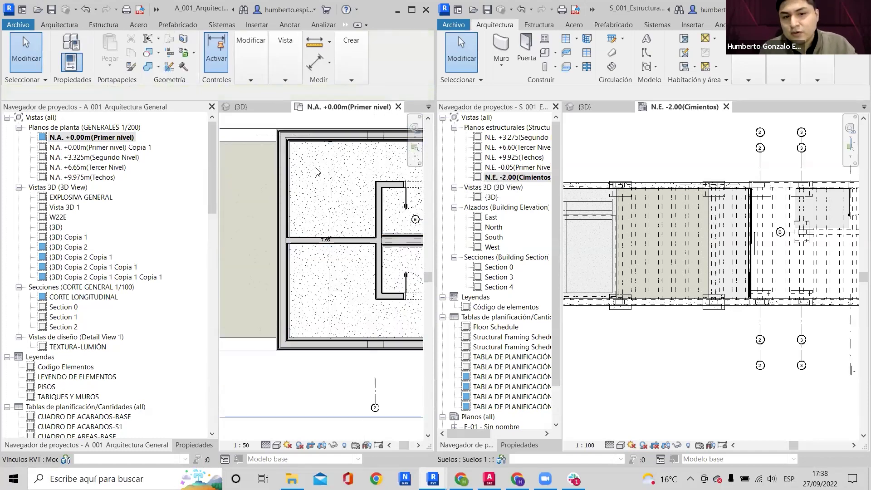
pyautogui.scroll(-6, 316, 171)
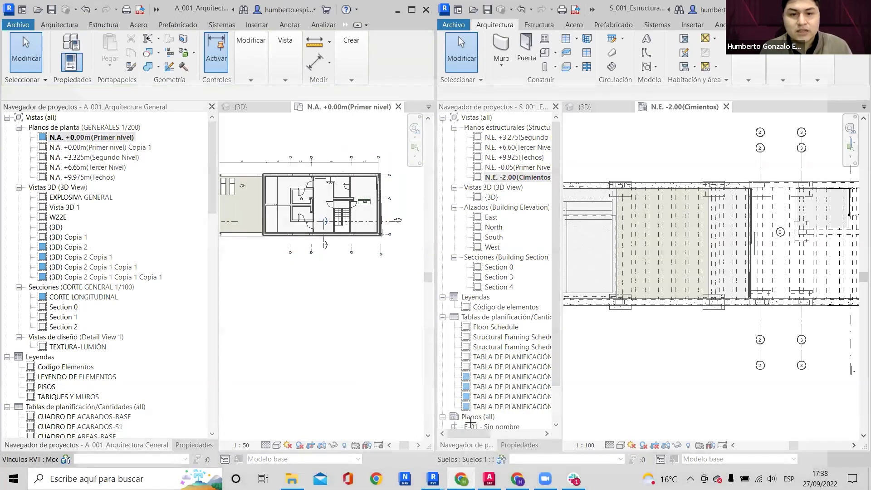
# Switch to the Lucidchart diagram, review the view range note under the foundation plan, and return to Revit.
pyautogui.hotkey('alt', 'Tab')
pyautogui.scroll(-3, 474, 347)
pyautogui.keyDown('ctrl'); pyautogui.scroll(5, 444, 247); pyautogui.keyUp('ctrl')
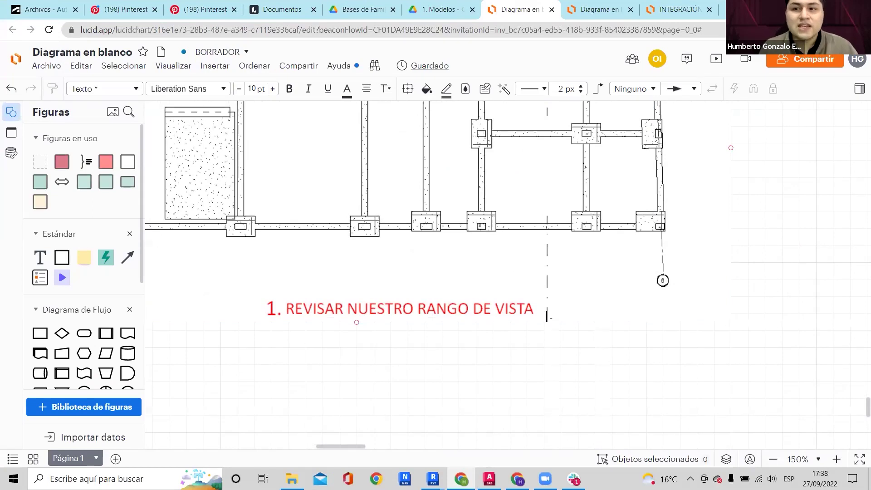
pyautogui.hotkey('alt', 'Tab')
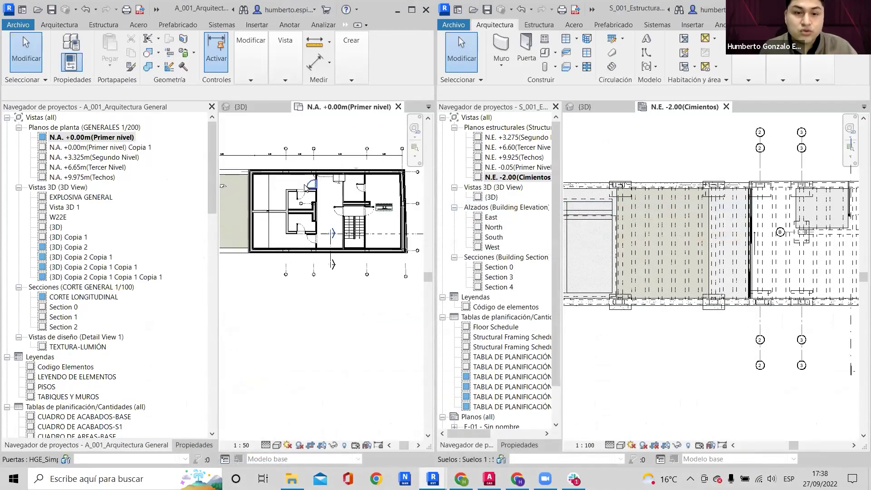
# Open the view range of the N.A. +0.00m(Primer nivel) plan and display its sample illustration.
pyautogui.scroll(1, 340, 217)
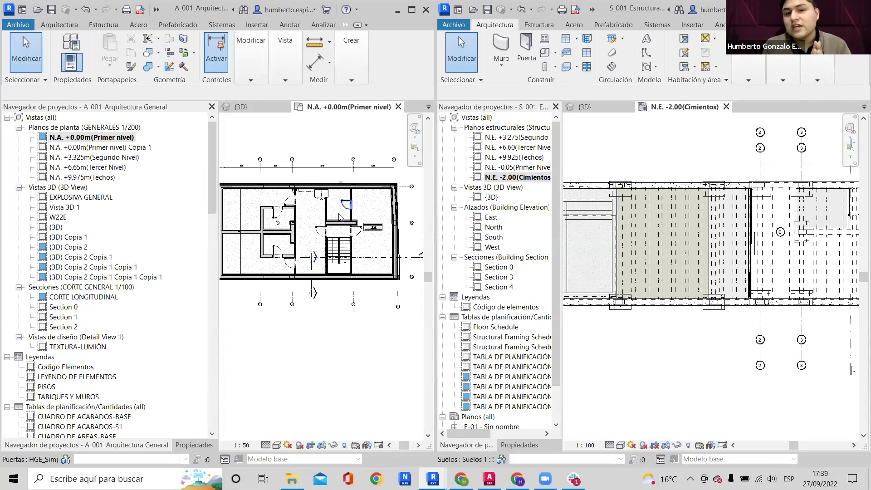
pyautogui.press('Escape')
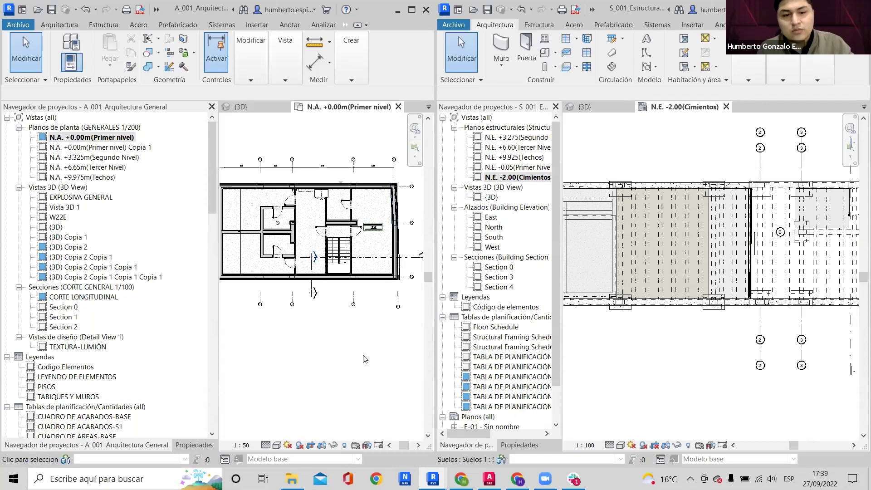
pyautogui.press('v')
pyautogui.press('r')
pyautogui.moveTo(598, 125); pyautogui.dragTo(537, 124)
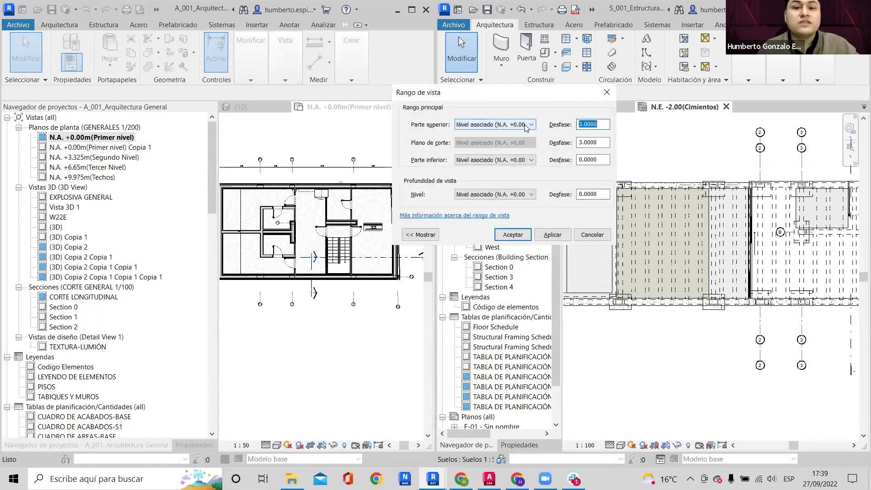
pyautogui.click(419, 235)
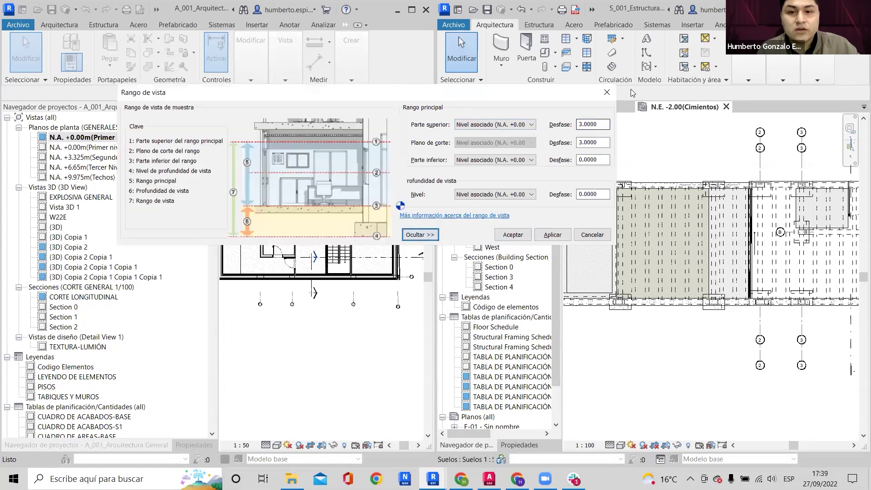
# Set the view range of the N.A. +0.00m(Primer nivel) plan to a top offset of 2.2 and a cut plane offset of 1.2.
pyautogui.doubleClick(601, 123)
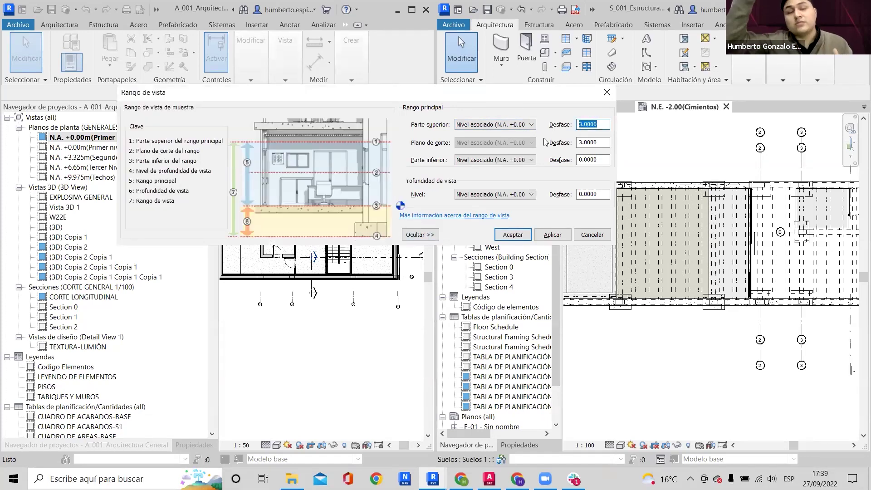
pyautogui.write('2.2')
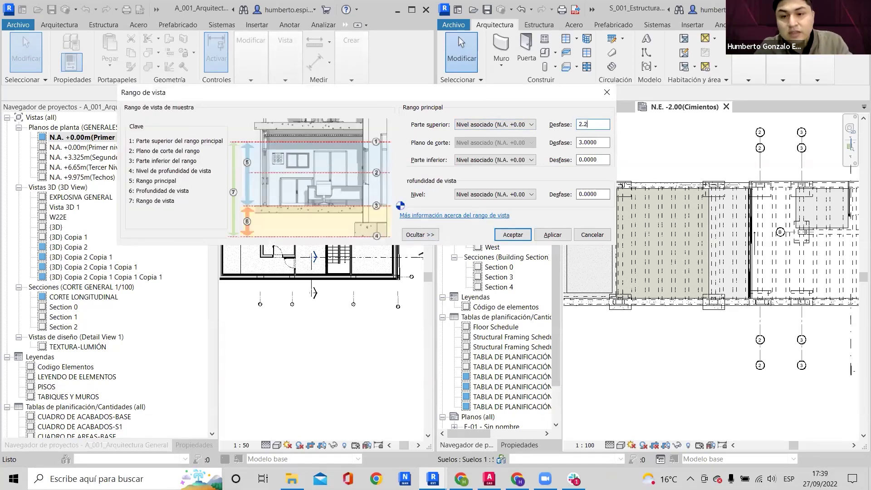
pyautogui.press('Tab')
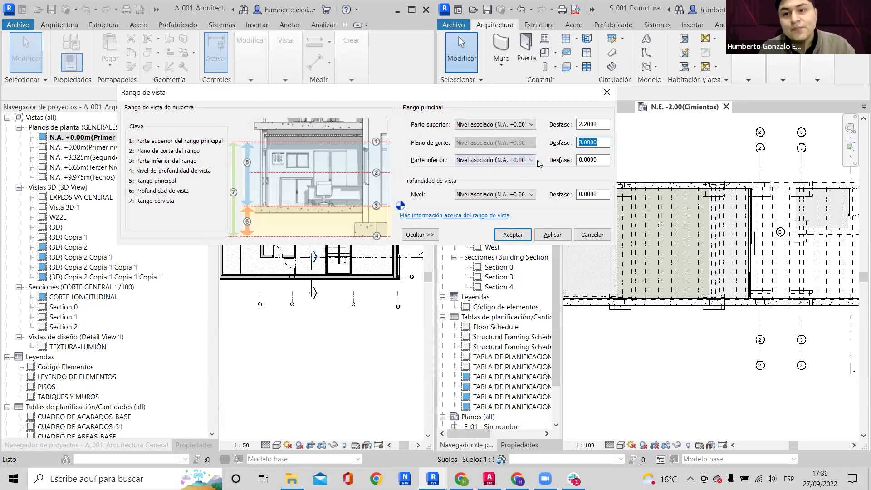
pyautogui.write('.')
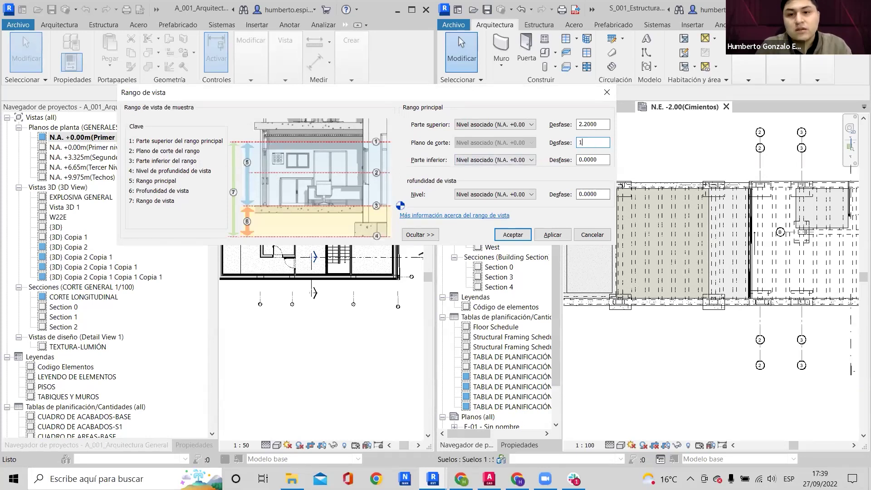
pyautogui.write('2')
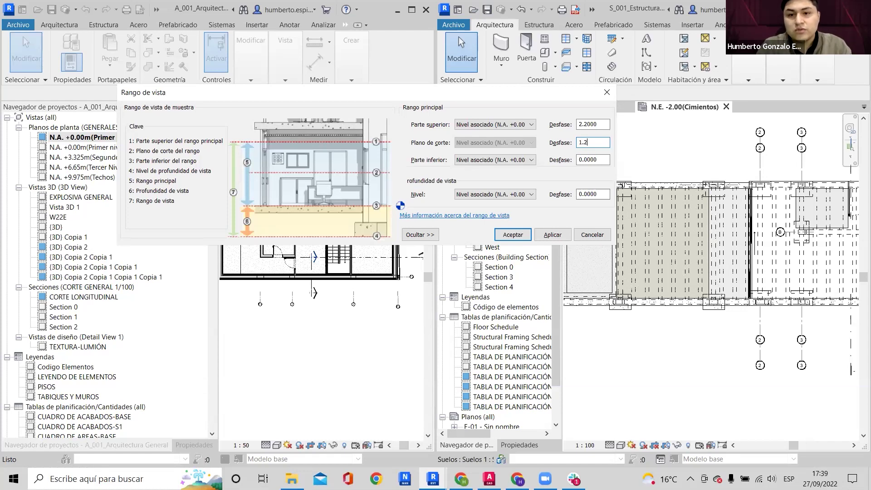
pyautogui.press('Return')
# Examine the walls, furniture and patio of the architectural first-level plan with its new view range.
pyautogui.scroll(-1, 326, 229)
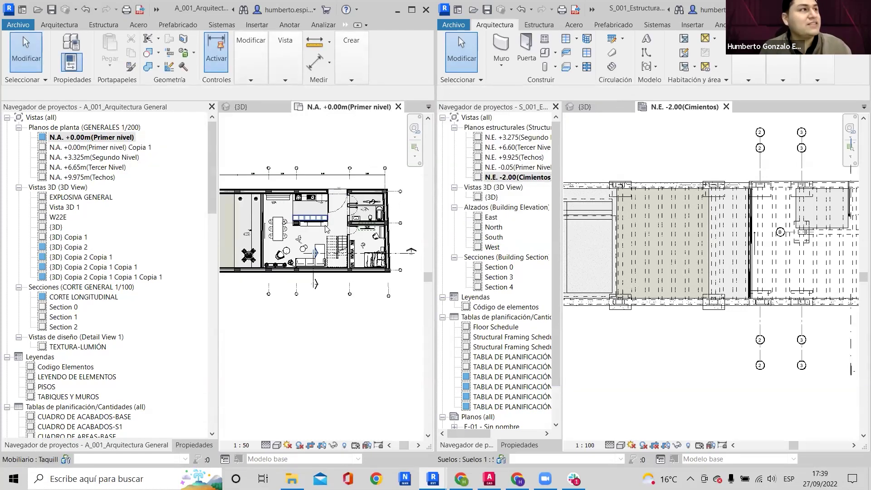
pyautogui.moveTo(341, 175); pyautogui.dragTo(366, 188, button='middle')
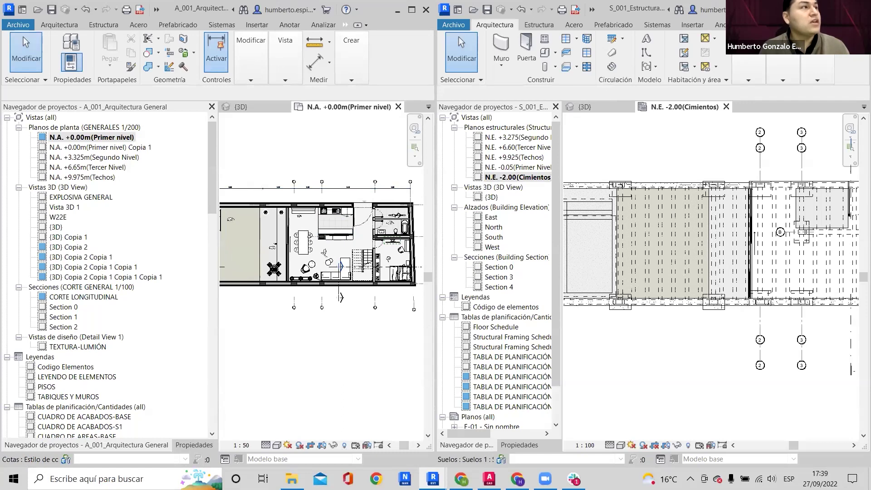
pyautogui.scroll(1, 320, 231)
pyautogui.moveTo(320, 231); pyautogui.dragTo(400, 231, button='middle')
pyautogui.scroll(-2, 362, 226)
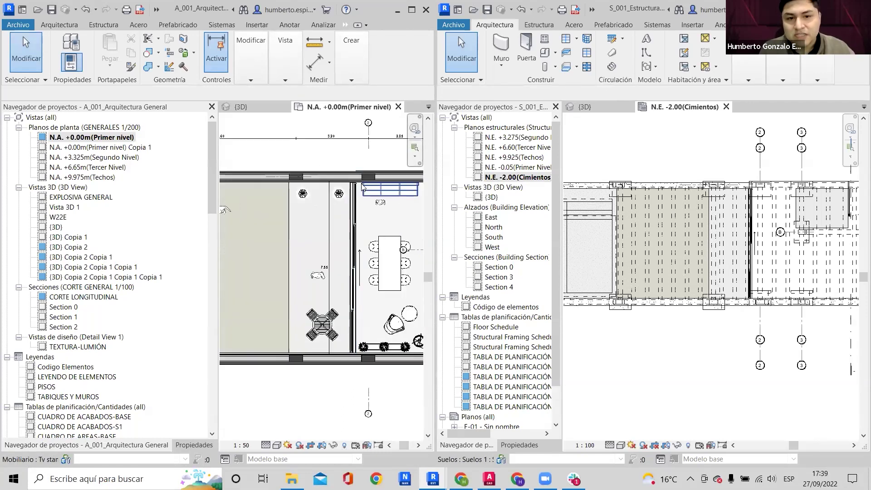
pyautogui.moveTo(358, 186); pyautogui.dragTo(269, 191, button='middle')
pyautogui.scroll(-2, 670, 213)
# Examine the duplicated grids, linked doors and floors, and overlapping footings around grids 2 to 6 in the foundation plan.
pyautogui.moveTo(670, 214); pyautogui.dragTo(661, 241, button='middle')
pyautogui.moveTo(612, 218); pyautogui.dragTo(622, 216, button='middle')
pyautogui.scroll(1, 607, 215)
pyautogui.click(534, 180)
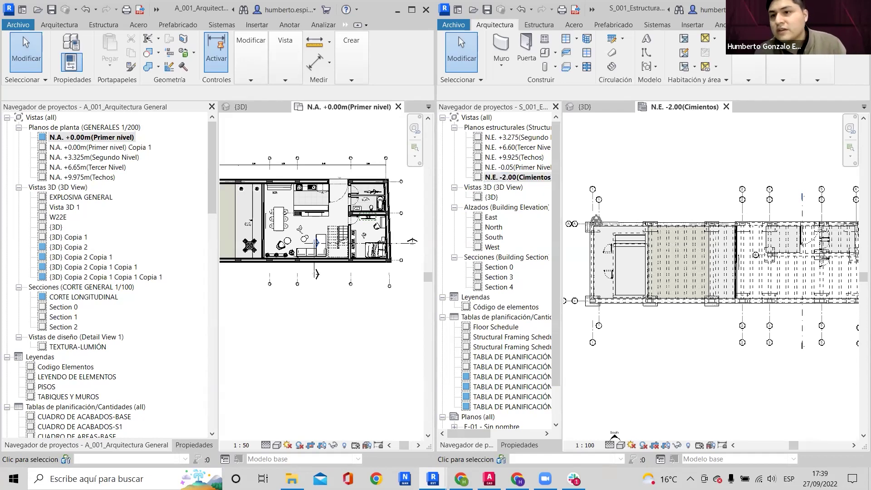
pyautogui.moveTo(668, 173); pyautogui.dragTo(620, 172, button='middle')
pyautogui.scroll(3, 767, 213)
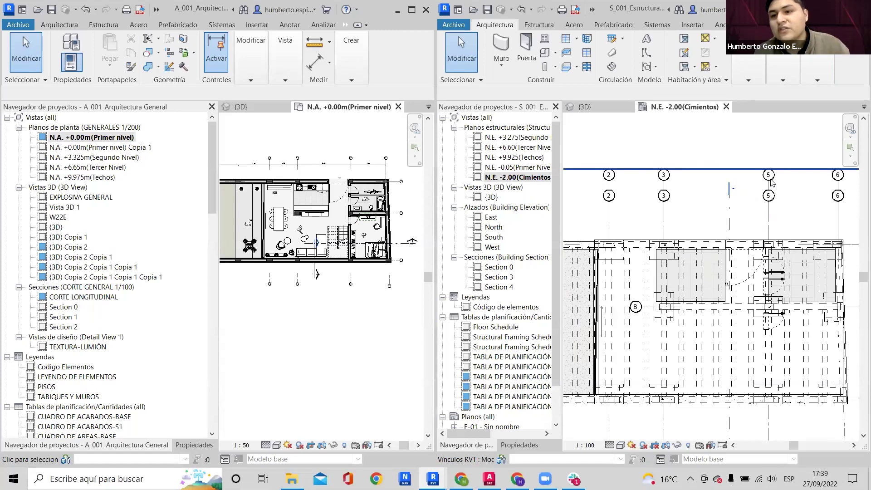
pyautogui.click(770, 180)
pyautogui.scroll(2, 771, 178)
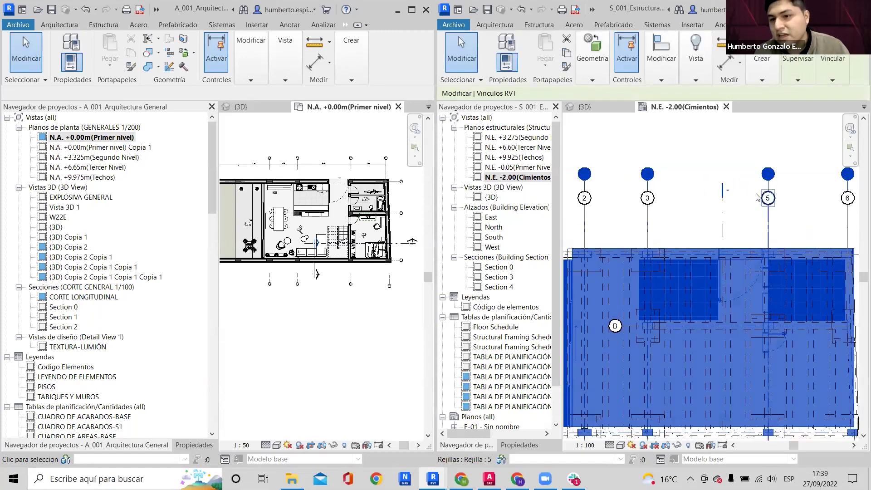
pyautogui.click(748, 195)
pyautogui.scroll(6, 790, 241)
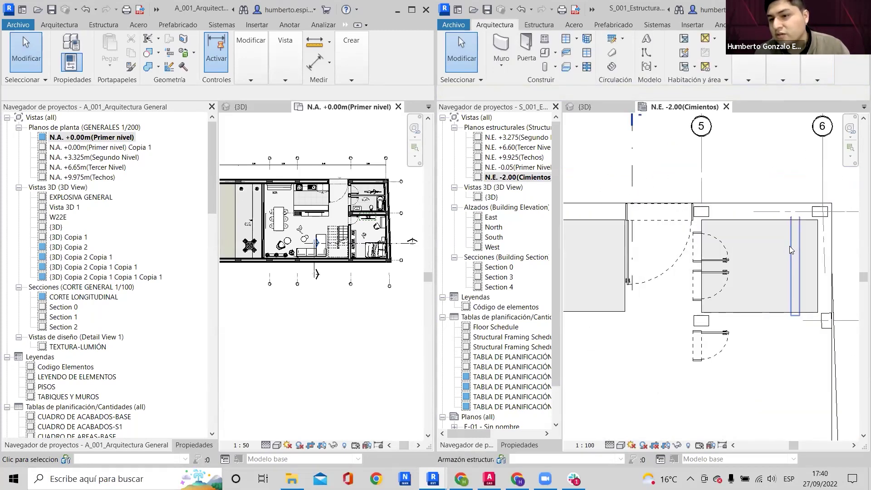
pyautogui.scroll(-4, 804, 246)
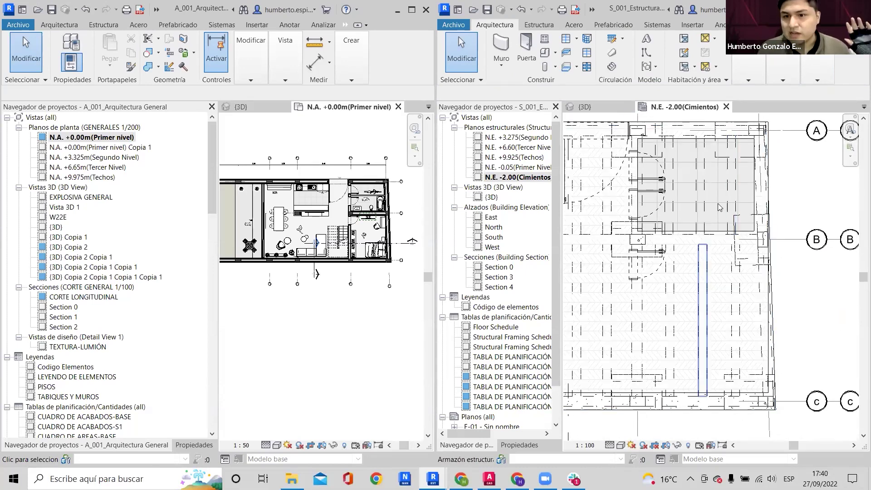
pyautogui.scroll(-4, 722, 206)
pyautogui.moveTo(726, 181); pyautogui.dragTo(749, 197, button='middle')
pyautogui.scroll(1, 759, 186)
pyautogui.scroll(-2, 760, 187)
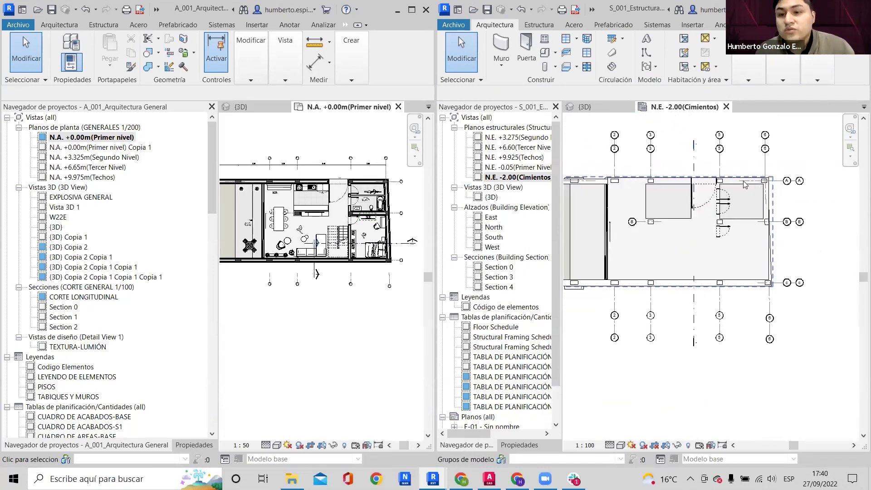
pyautogui.scroll(-2, 737, 159)
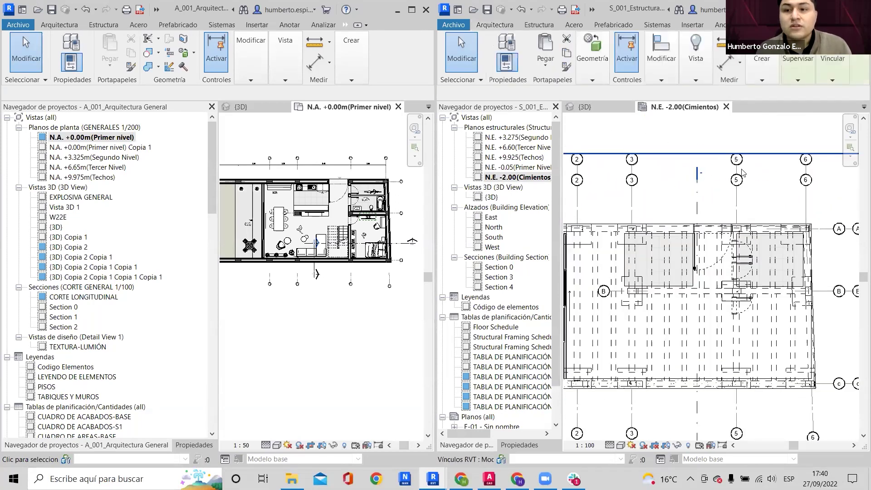
pyautogui.scroll(-1, 735, 214)
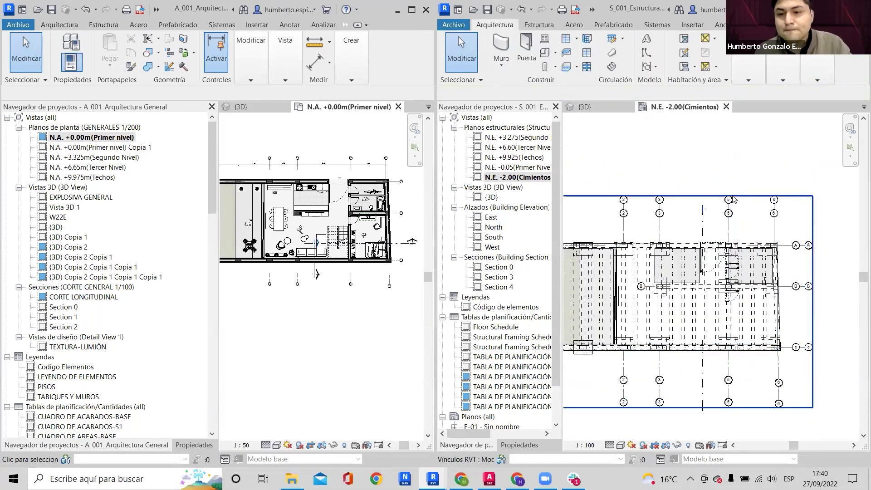
# Select the linked architectural model in the foundation plan to inspect its extent, and clear the selection.
pyautogui.click(724, 222)
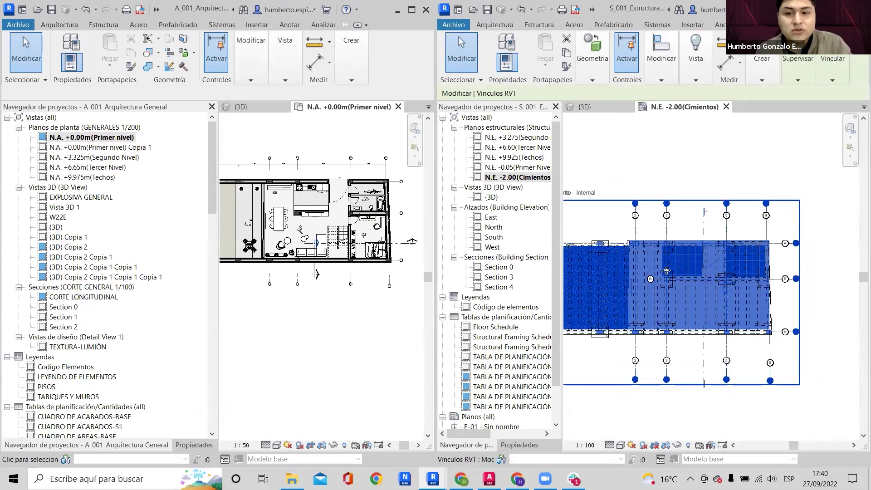
pyautogui.moveTo(590, 277); pyautogui.dragTo(698, 242, button='middle')
pyautogui.scroll(1, 699, 240)
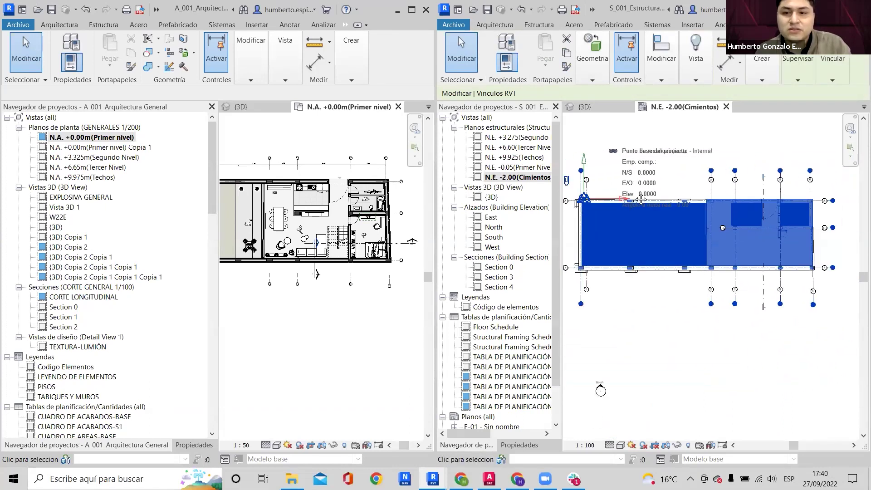
pyautogui.scroll(-1, 634, 206)
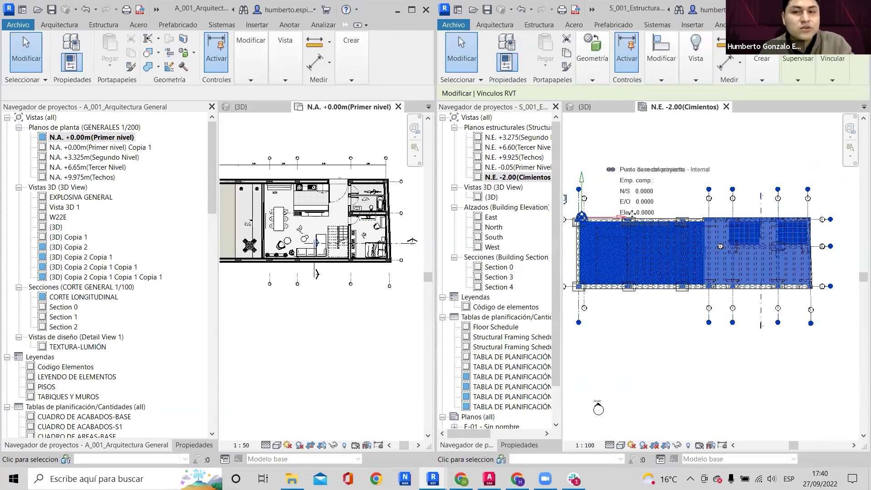
pyautogui.press('Escape')
pyautogui.scroll(3, 715, 201)
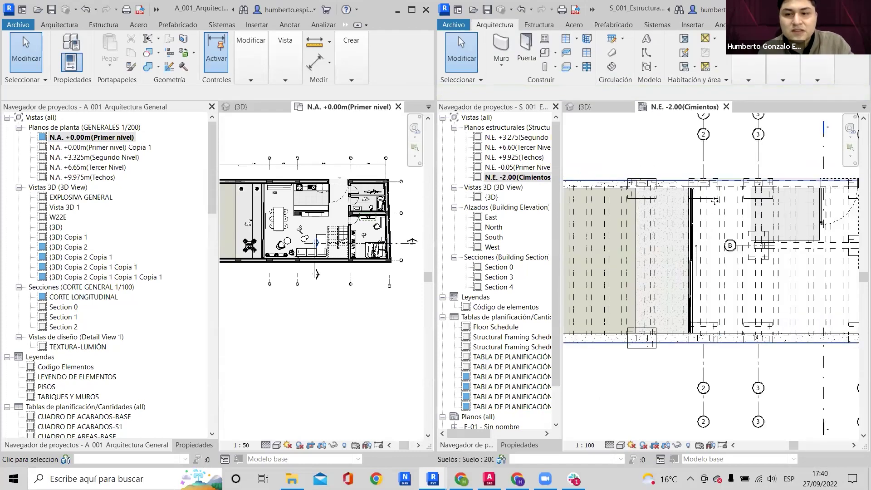
pyautogui.scroll(-2, 715, 201)
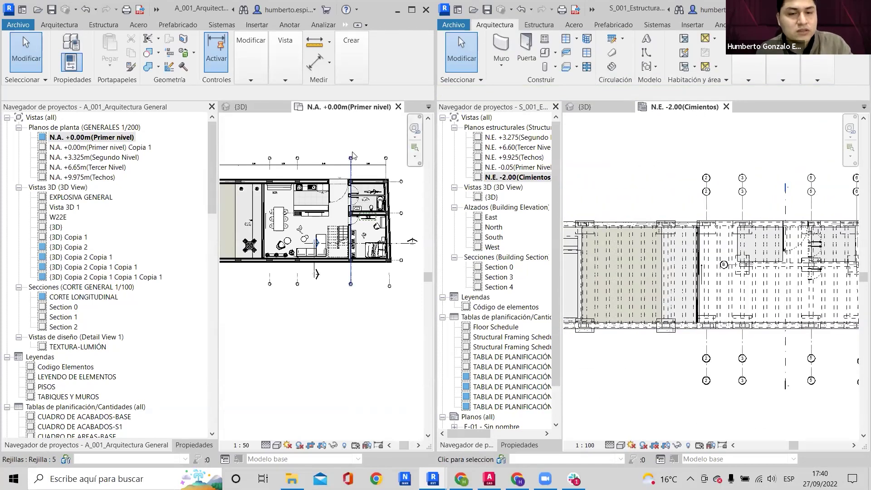
# Open the view range of the N.E. -2.00(Cimientos) plan with its sample illustration and check the levels available for the top.
pyautogui.press('v')
pyautogui.press('r')
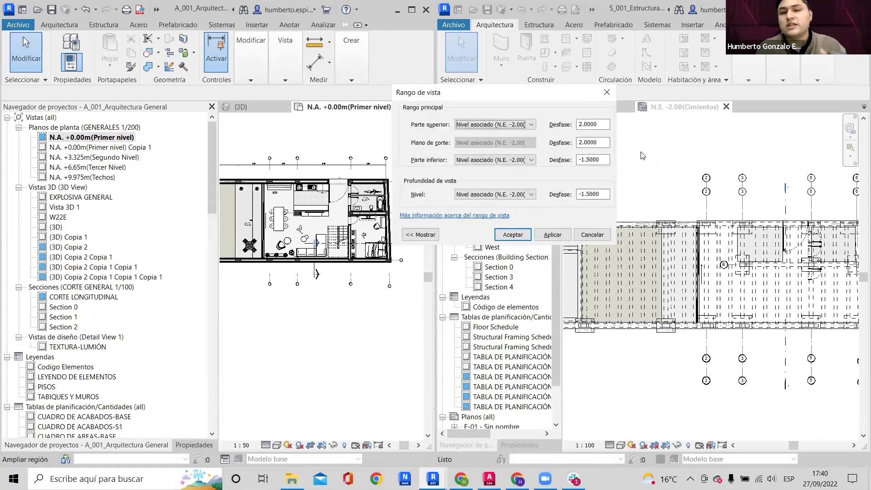
pyautogui.click(421, 235)
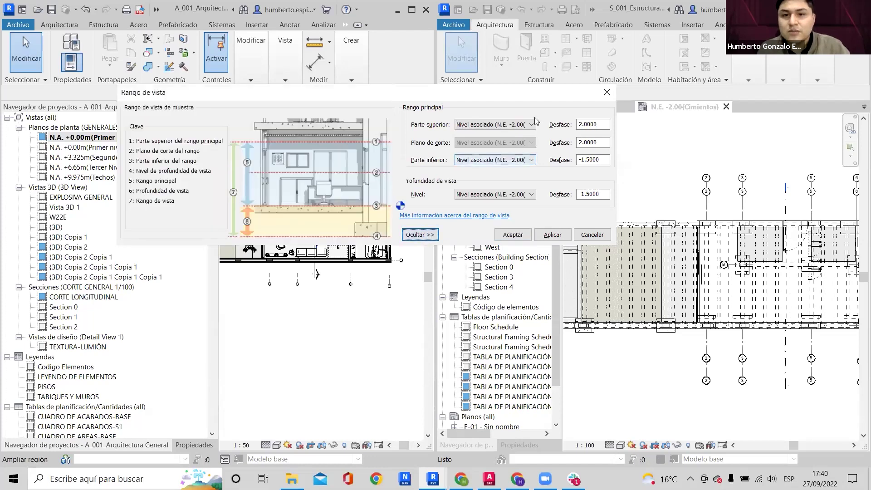
pyautogui.click(521, 126)
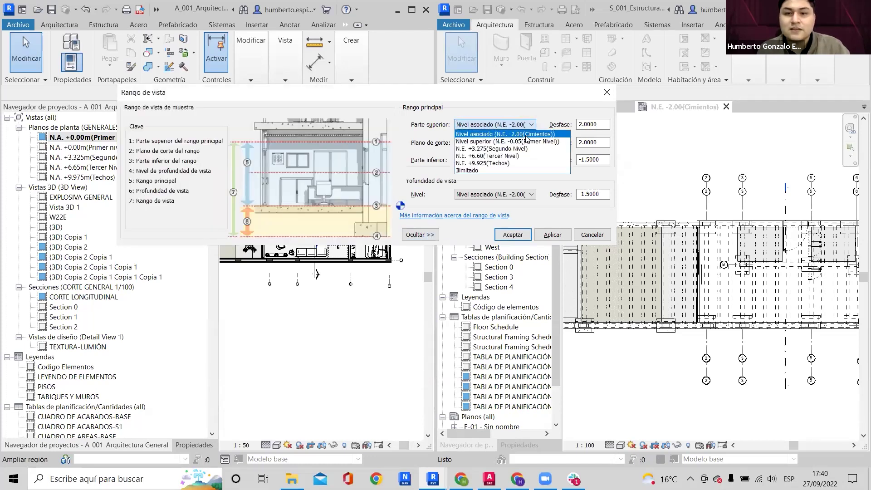
pyautogui.click(531, 110)
# Set both the cut plane and top offsets of the foundation plan's view range to 0.5 and apply the change.
pyautogui.doubleClick(593, 124)
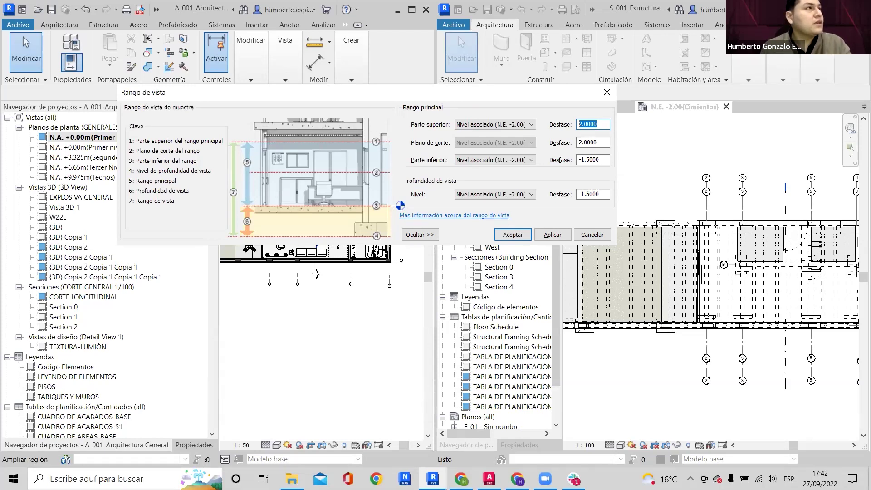
pyautogui.doubleClick(599, 143)
pyautogui.write('0')
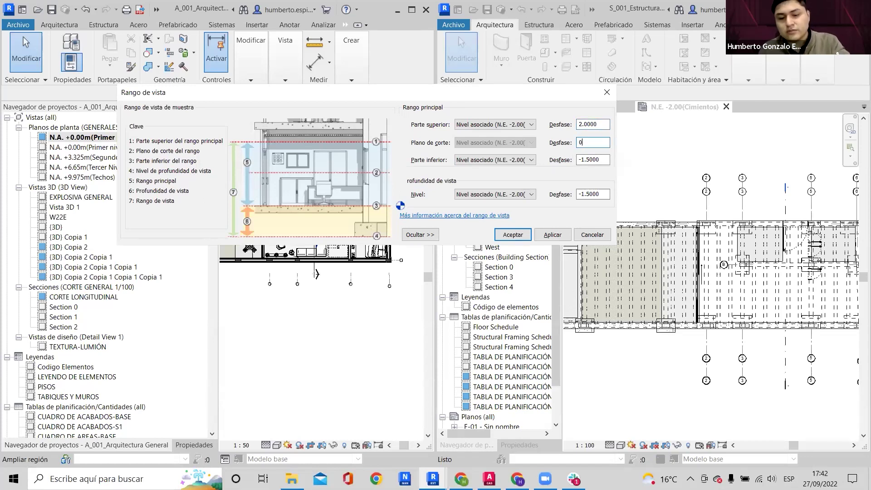
pyautogui.write('.')
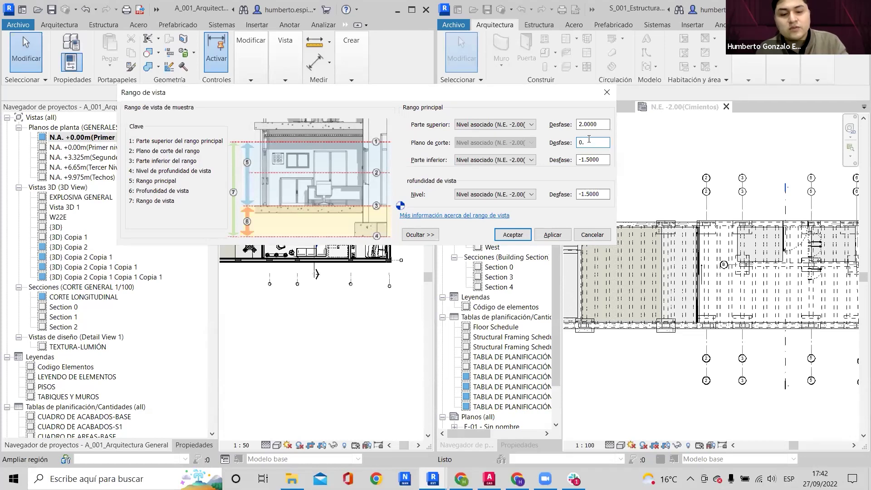
pyautogui.write('5')
pyautogui.doubleClick(599, 125)
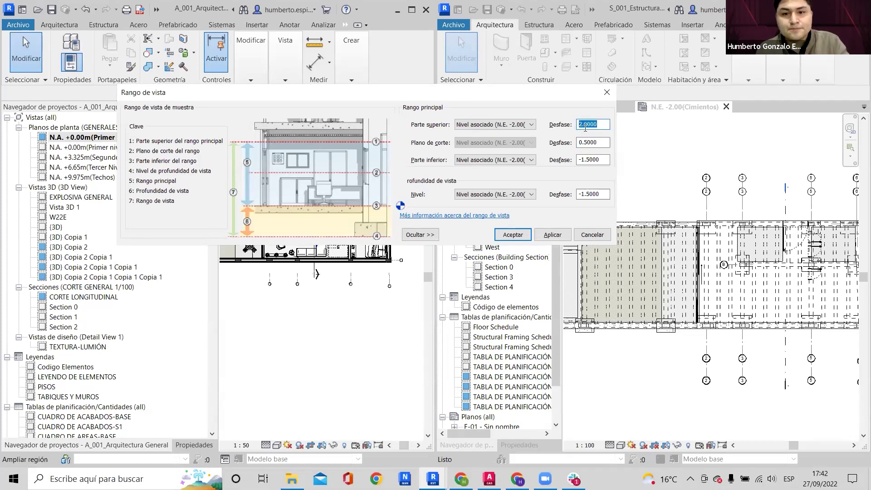
pyautogui.write('0.5')
pyautogui.press('Tab')
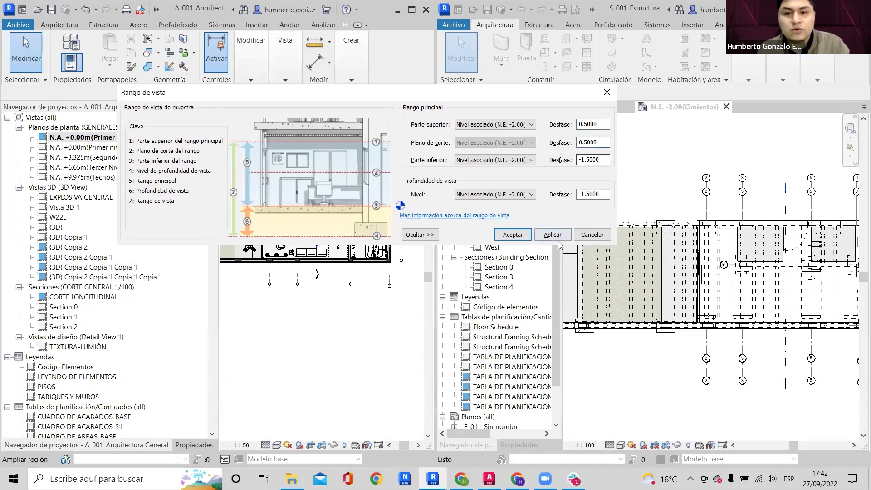
pyautogui.click(553, 235)
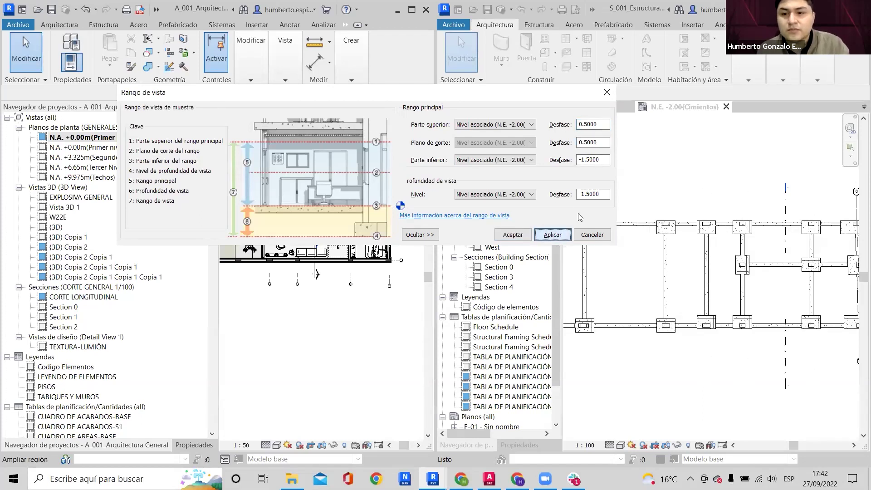
pyautogui.click(513, 235)
pyautogui.scroll(-3, 743, 213)
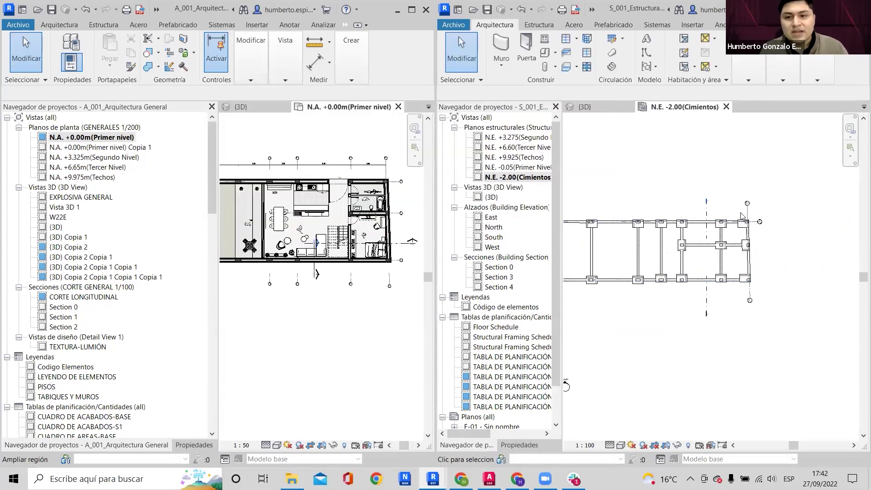
pyautogui.scroll(1, 743, 211)
# Maximize the structural model window and temporarily hide the linked architectural model in the N.E. -2.00(Cimientos) plan.
pyautogui.click(848, 9)
pyautogui.moveTo(533, 237); pyautogui.dragTo(722, 252, button='middle')
pyautogui.scroll(1, 533, 238)
pyautogui.moveTo(456, 235); pyautogui.dragTo(401, 204, button='middle')
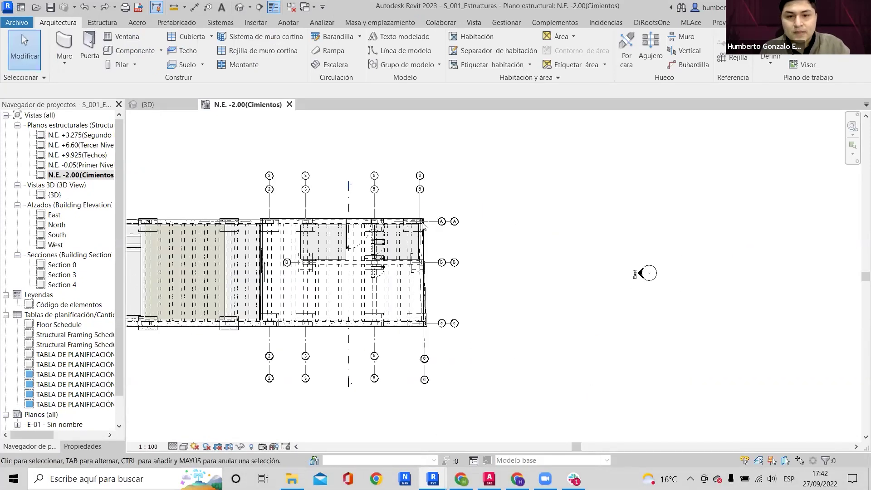
pyautogui.click(379, 178)
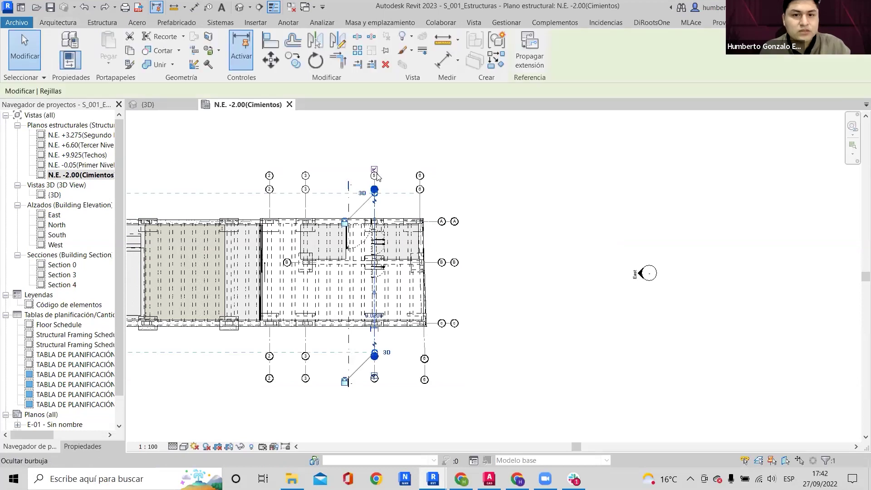
pyautogui.click(380, 172)
pyautogui.moveTo(380, 172); pyautogui.dragTo(500, 183, button='middle')
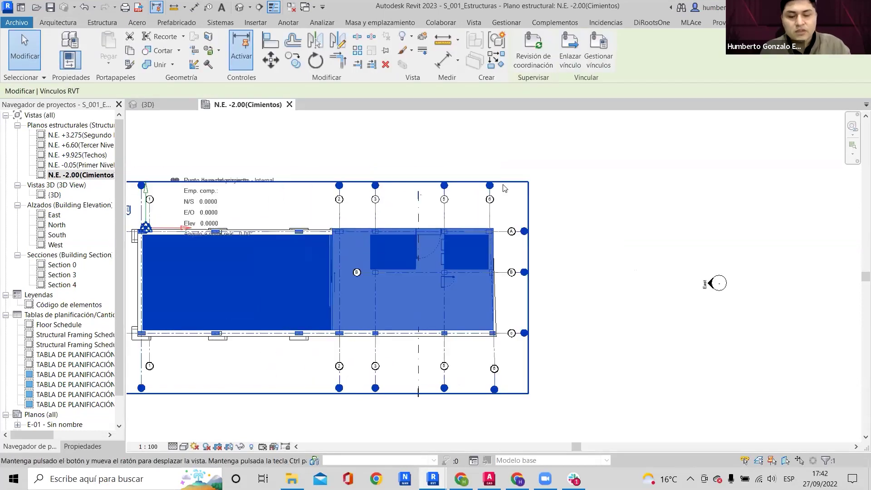
pyautogui.press('h')
pyautogui.press('h')
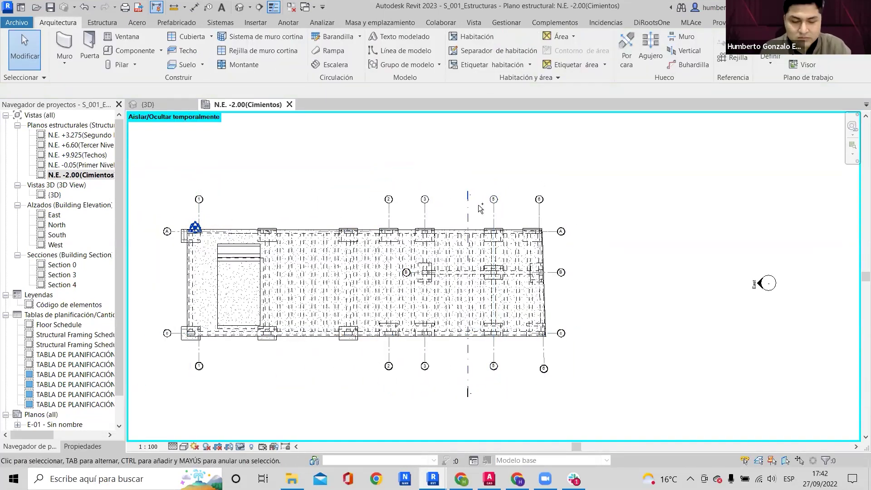
# Restore the temporarily hidden linked architectural model in the N.E. -2.00(Cimientos) plan and open the plan's view range for editing.
pyautogui.press('h')
pyautogui.press('r')
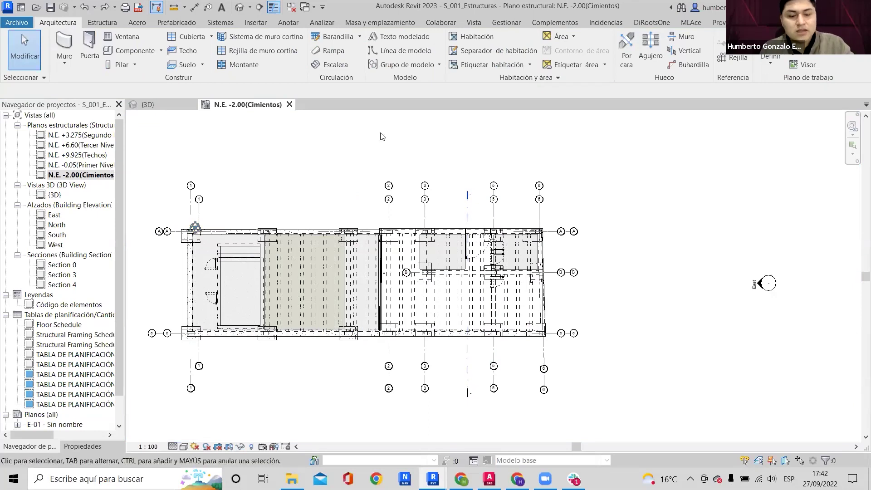
pyautogui.press('v')
pyautogui.press('r')
pyautogui.press('Tab')
pyautogui.press('Tab')
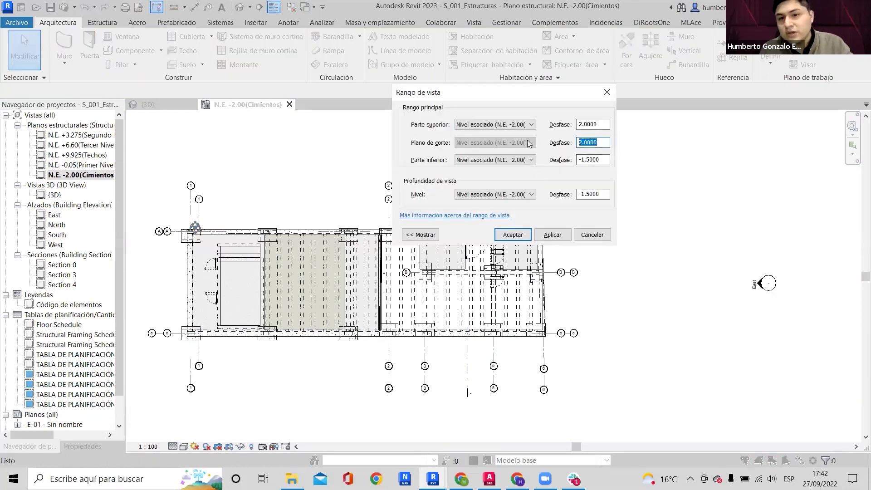
# Set the cut plane and top offsets of the foundation plan's view range both to 0.5 and accept the change.
pyautogui.write('0.9')
pyautogui.hotkey('shift', 'Tab')
pyautogui.moveTo(582, 142); pyautogui.dragTo(621, 145)
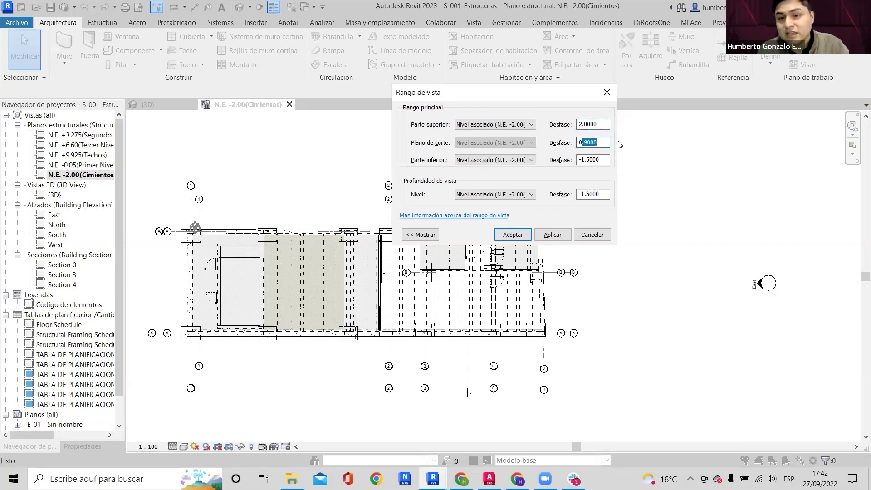
pyautogui.write('.5')
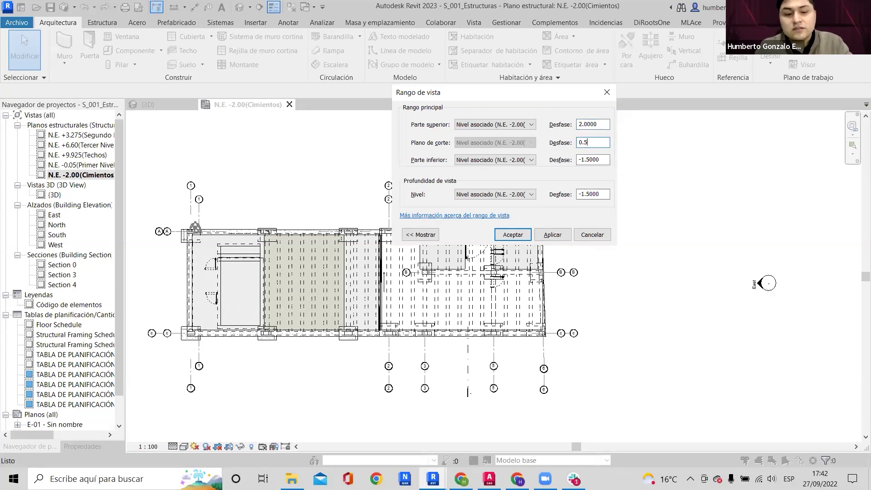
pyautogui.moveTo(602, 123); pyautogui.dragTo(553, 117)
pyautogui.write('0.5')
pyautogui.press('Return')
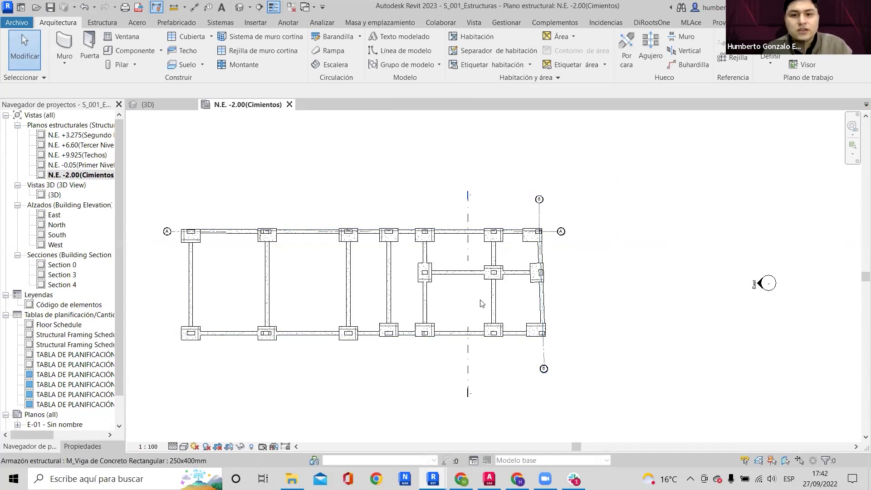
# Examine the footings, foundation beams and grid lines shown in the N.E. -2.00(Cimientos) plan.
pyautogui.scroll(2, 535, 234)
pyautogui.scroll(-2, 549, 178)
pyautogui.scroll(-2, 460, 160)
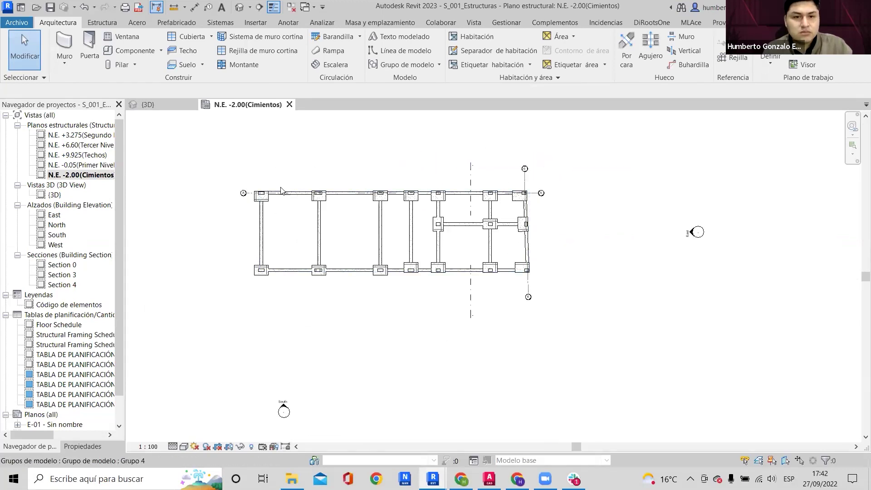
pyautogui.scroll(2, 618, 220)
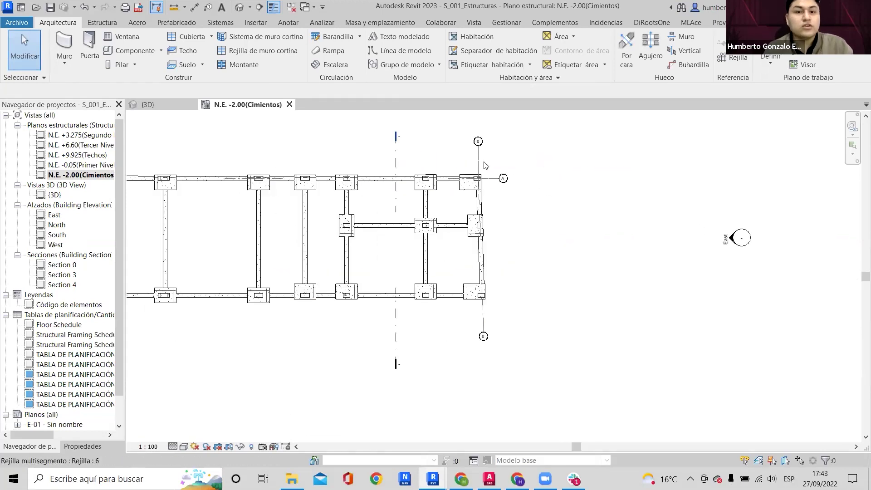
pyautogui.scroll(-2, 485, 164)
pyautogui.moveTo(489, 177); pyautogui.dragTo(545, 212, button='middle')
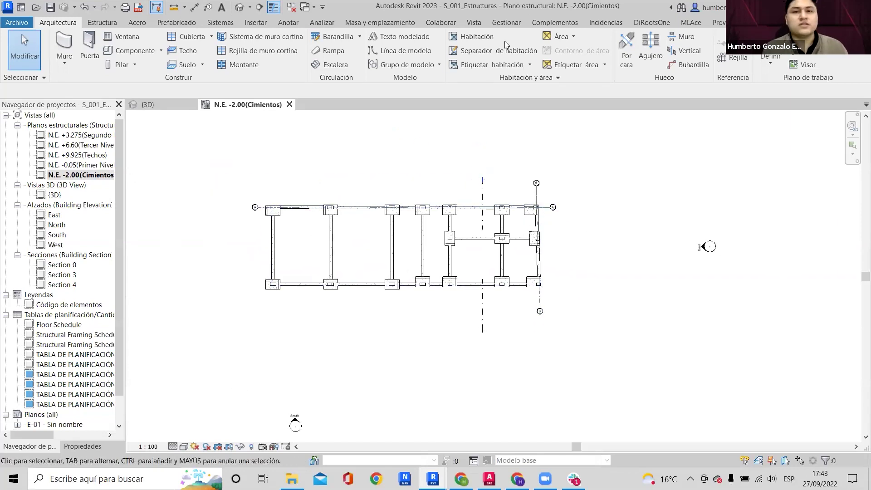
# Tile the two model windows side by side and compare the architectural first-level plan with the structural foundation plan.
pyautogui.press('w')
pyautogui.press('t')
pyautogui.moveTo(625, 198); pyautogui.dragTo(550, 181, button='middle')
pyautogui.moveTo(711, 229); pyautogui.dragTo(680, 232, button='middle')
pyautogui.scroll(1, 702, 215)
pyautogui.moveTo(762, 220); pyautogui.dragTo(671, 227, button='middle')
pyautogui.scroll(2, 775, 182)
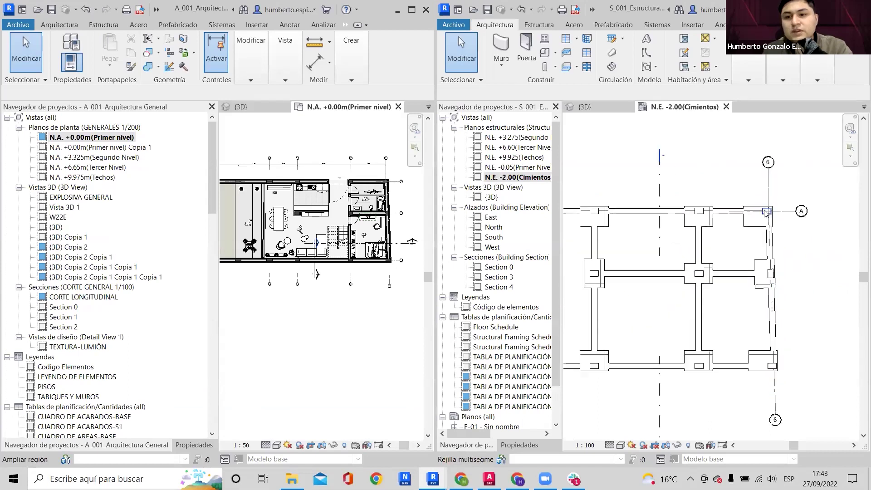
pyautogui.scroll(-2, 757, 200)
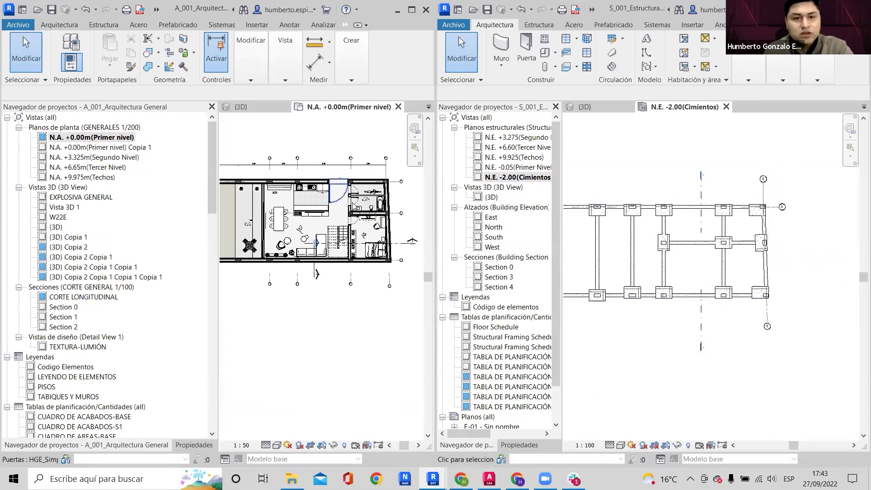
pyautogui.scroll(4, 354, 206)
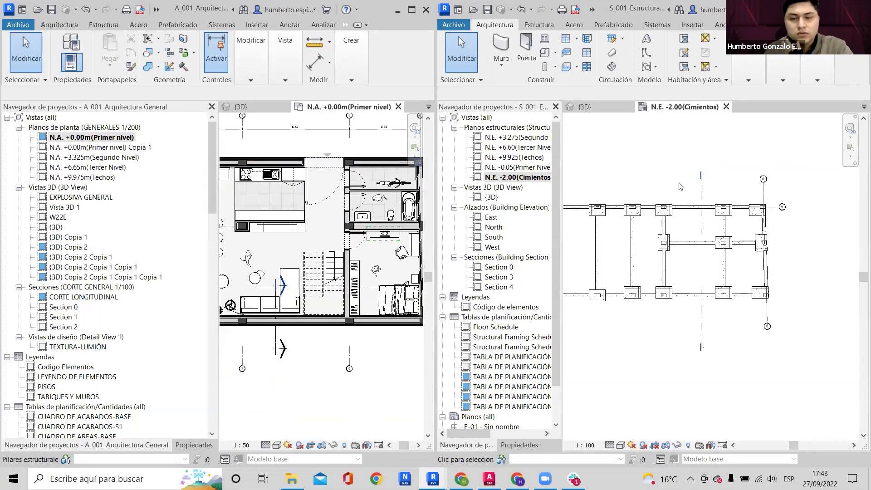
pyautogui.scroll(-1, 680, 187)
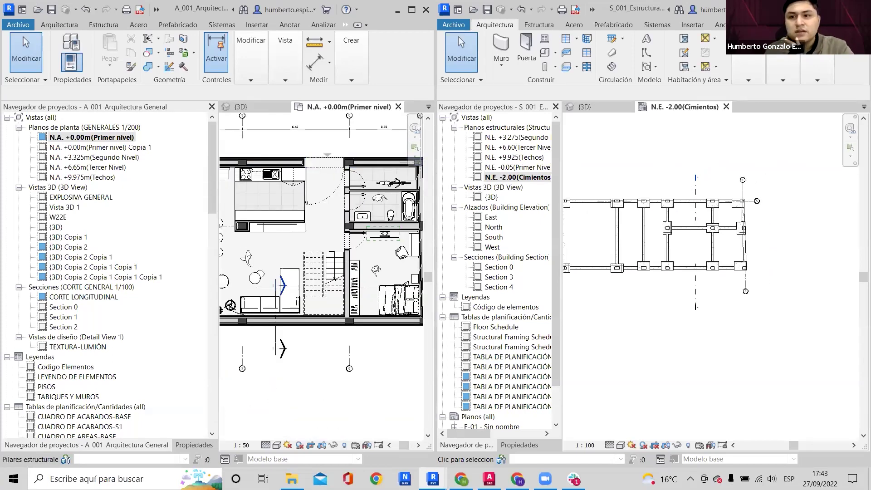
# Maximize the structural model window and examine the foundation plan around its section line.
pyautogui.click(848, 9)
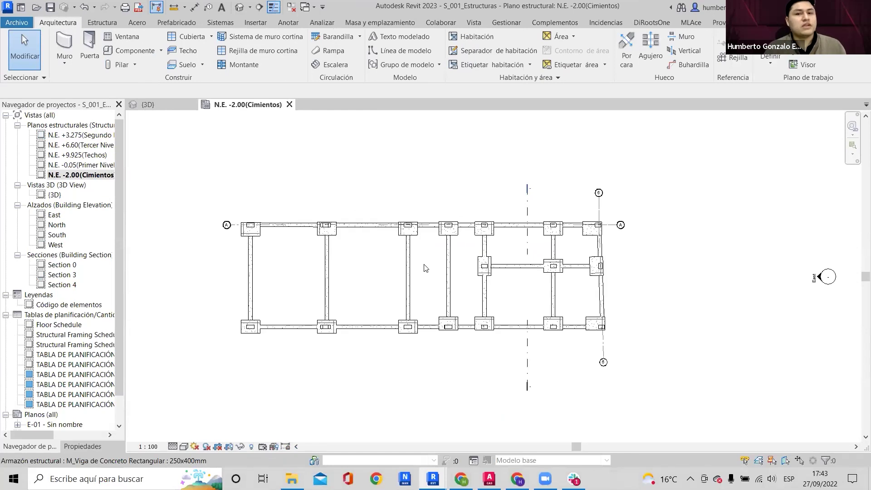
pyautogui.scroll(1, 425, 264)
pyautogui.moveTo(425, 264); pyautogui.dragTo(460, 259, button='middle')
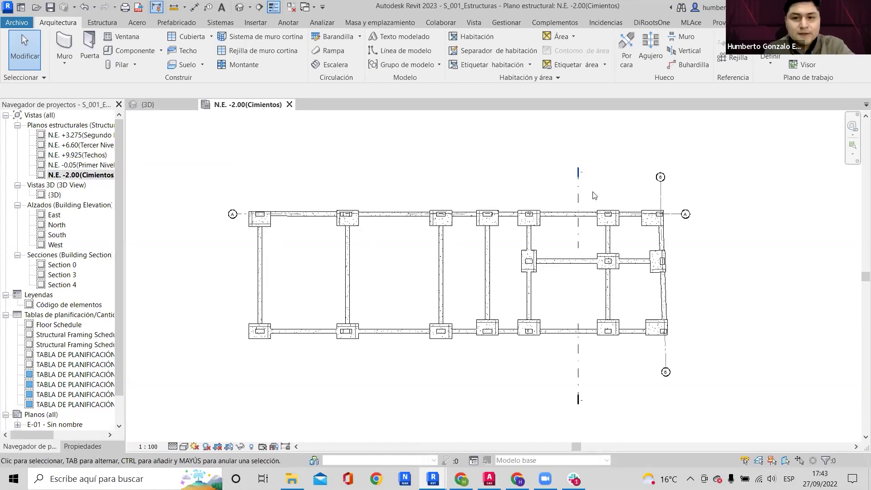
pyautogui.click(580, 195)
pyautogui.scroll(-3, 585, 186)
pyautogui.click(522, 170)
pyautogui.scroll(5, 630, 178)
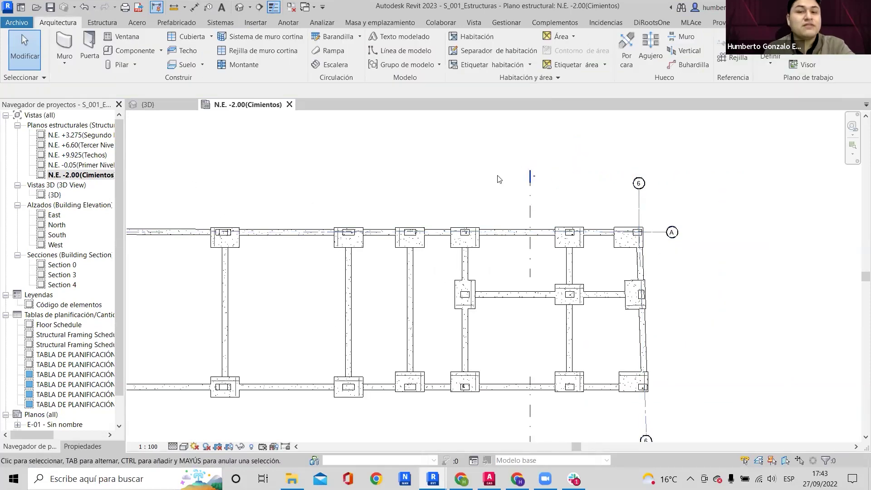
pyautogui.scroll(-2, 500, 179)
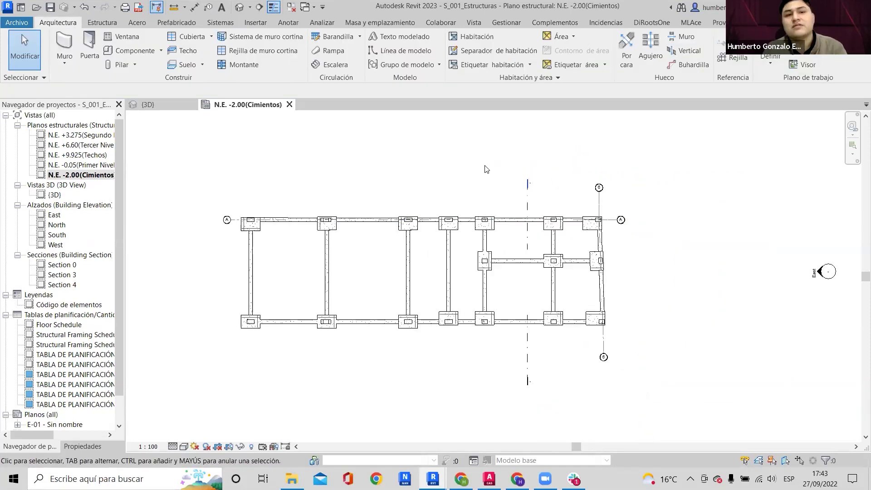
# Inspect the foundations in the 3D view and return to the N.E. -2.00(Cimientos) plan.
pyautogui.hotkey('ctrl', 'Tab')
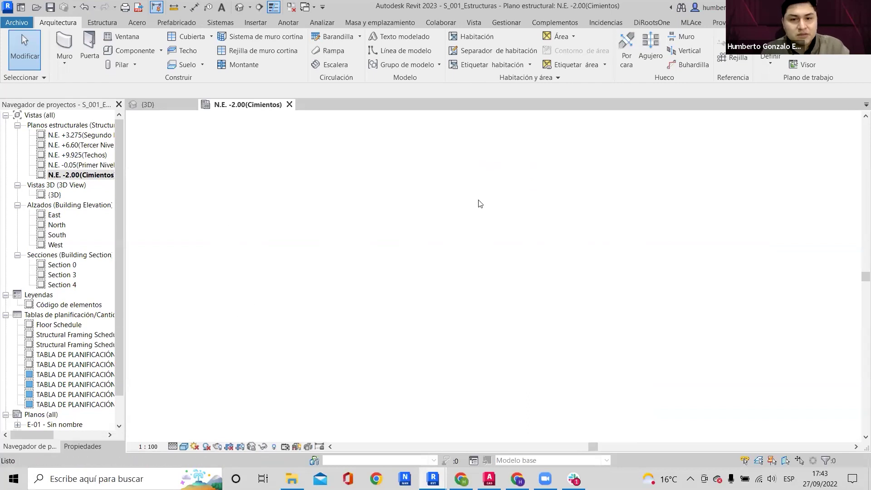
pyautogui.keyDown('shift'); pyautogui.moveTo(478, 203); pyautogui.dragTo(556, 214, button='middle'); pyautogui.keyUp('shift')
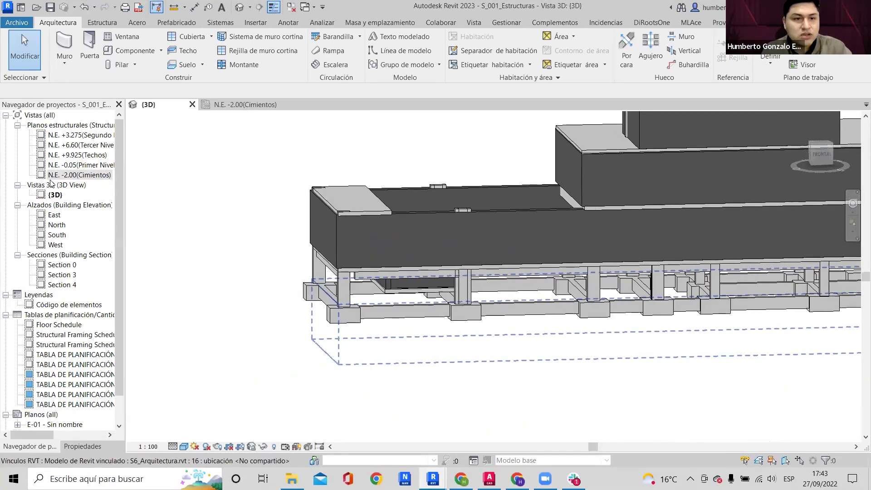
pyautogui.doubleClick(86, 176)
pyautogui.moveTo(357, 144); pyautogui.dragTo(360, 132, button='middle')
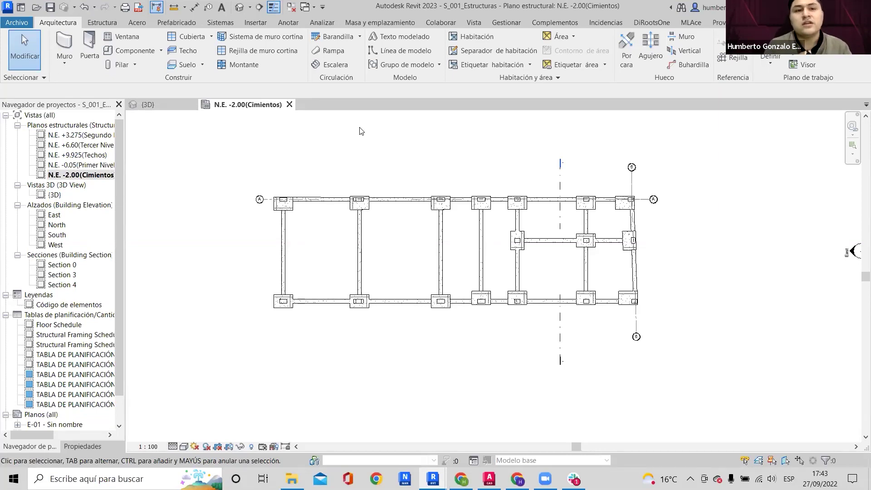
# Show the whole building at an angle in the 3D view and start a 1620x853 screen capture around it.
pyautogui.hotkey('ctrl', 'Tab')
pyautogui.scroll(-2, 505, 222)
pyautogui.keyDown('shift'); pyautogui.moveTo(505, 223); pyautogui.dragTo(604, 286, button='middle'); pyautogui.keyUp('shift')
pyautogui.moveTo(481, 321); pyautogui.dragTo(321, 142, button='middle')
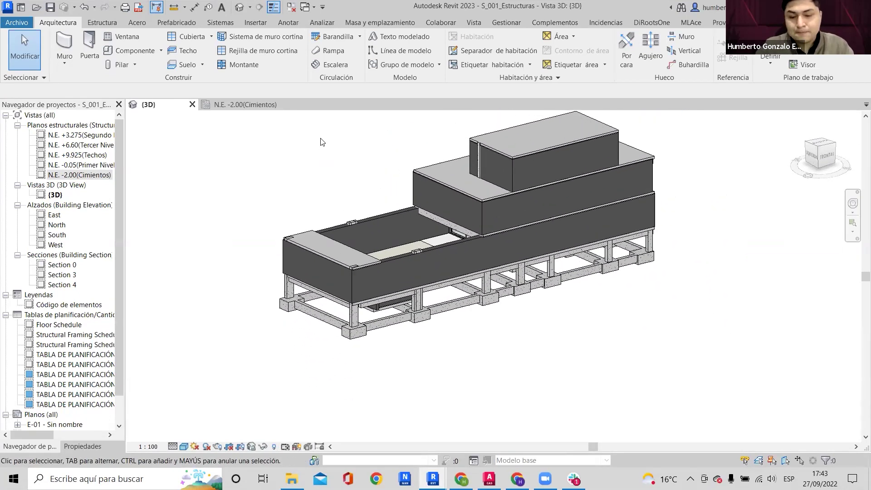
pyautogui.press('Print')
pyautogui.moveTo(83, 47); pyautogui.dragTo(818, 435)
# Outline a horizontal level plane around the building in red, dashing the part behind it and undoing the stray strokes.
pyautogui.click(826, 364)
pyautogui.moveTo(385, 191)
pyautogui.mouseDown()
pyautogui.moveTo(150, 249)
pyautogui.moveTo(680, 365)
pyautogui.moveTo(451, 389)
pyautogui.moveTo(798, 273)
pyautogui.moveTo(654, 230)
pyautogui.moveTo(655, 215)
pyautogui.mouseUp()
pyautogui.moveTo(385, 191)
pyautogui.mouseDown()
pyautogui.moveTo(544, 162)
pyautogui.moveTo(646, 200)
pyautogui.mouseUp()
pyautogui.moveTo(165, 201)
pyautogui.mouseDown()
pyautogui.moveTo(470, 345)
pyautogui.moveTo(753, 231)
pyautogui.moveTo(792, 239)
pyautogui.mouseUp()
pyautogui.moveTo(792, 240); pyautogui.dragTo(719, 205)
pyautogui.hotkey('ctrl', 'z')
pyautogui.hotkey('ctrl', 'z')
pyautogui.hotkey('ctrl', 'z')
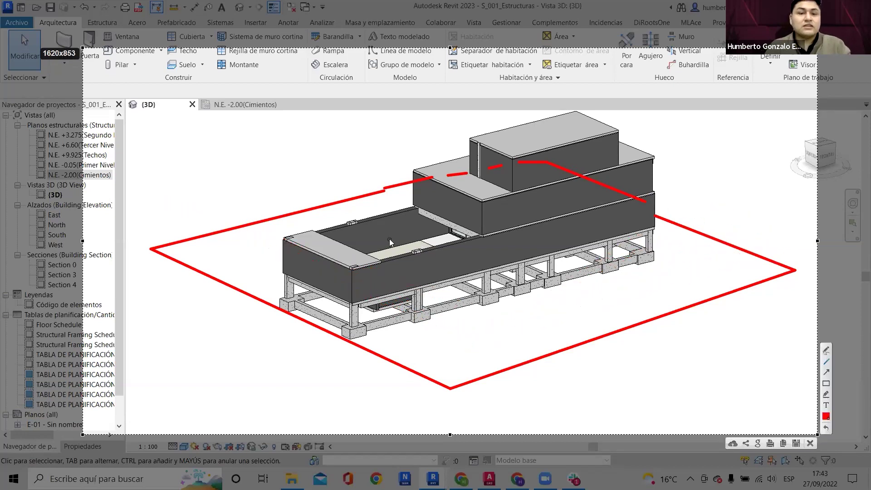
# Set the annotation color to blue and outline a vertical plane running lengthwise through the building.
pyautogui.click(826, 415)
pyautogui.click(755, 319)
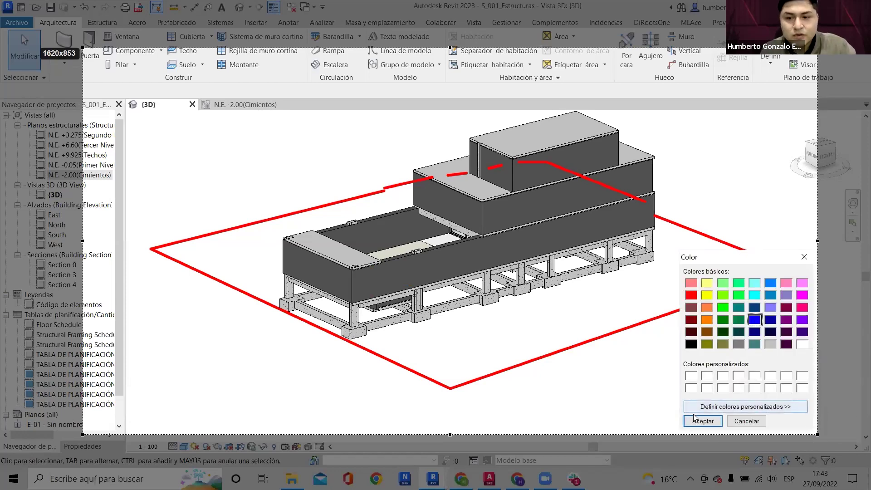
pyautogui.click(704, 421)
pyautogui.moveTo(276, 357)
pyautogui.mouseDown()
pyautogui.moveTo(273, 139)
pyautogui.moveTo(640, 85)
pyautogui.moveTo(645, 280)
pyautogui.moveTo(282, 384)
pyautogui.moveTo(281, 418)
pyautogui.moveTo(274, 139)
pyautogui.mouseUp()
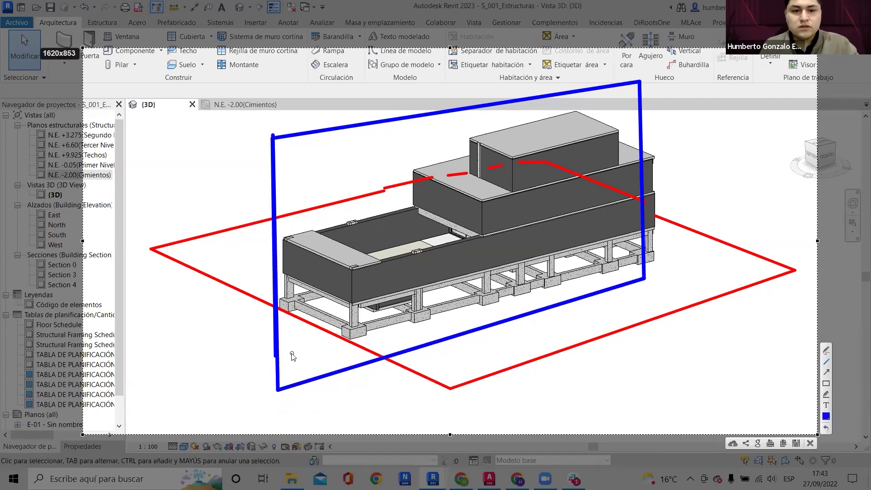
# Draw a thick pink line along the intersection of the red and blue planes, undoing the blue attempt first.
pyautogui.moveTo(280, 307); pyautogui.dragTo(515, 252)
pyautogui.click(826, 427)
pyautogui.click(827, 420)
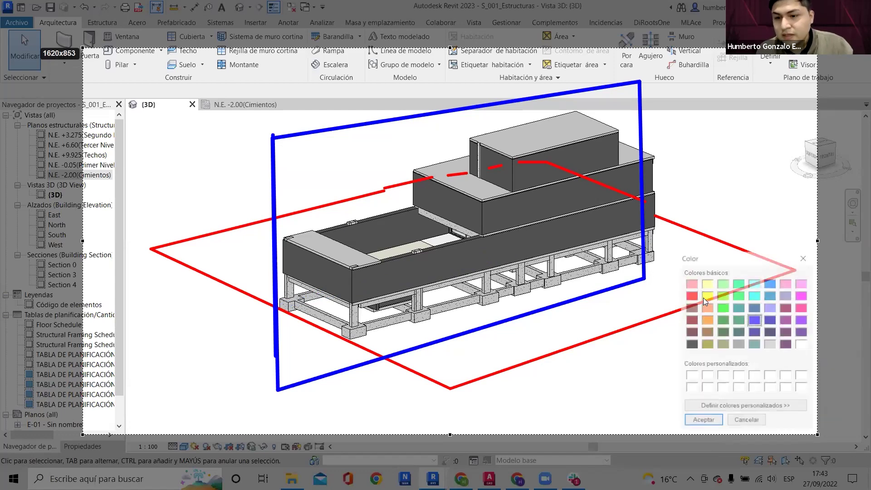
pyautogui.click(802, 319)
pyautogui.click(803, 307)
pyautogui.click(703, 421)
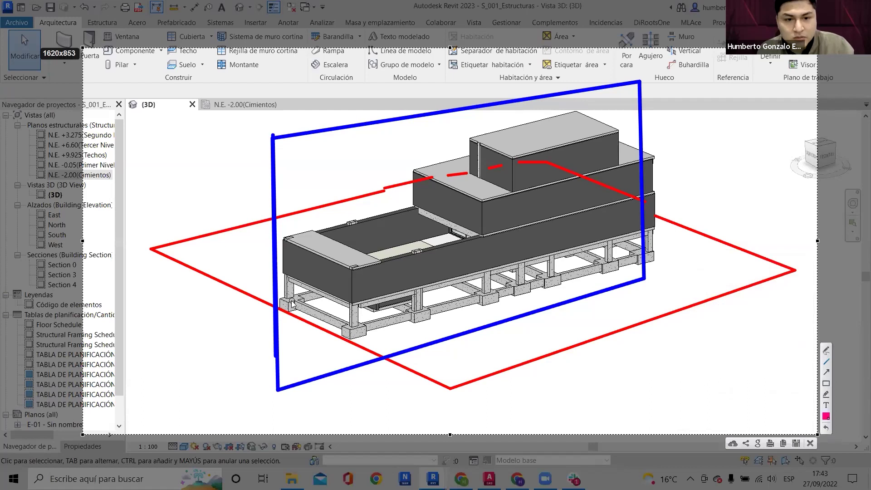
pyautogui.moveTo(279, 308)
pyautogui.mouseDown()
pyautogui.moveTo(525, 214)
pyautogui.moveTo(643, 209)
pyautogui.moveTo(642, 200)
pyautogui.mouseUp()
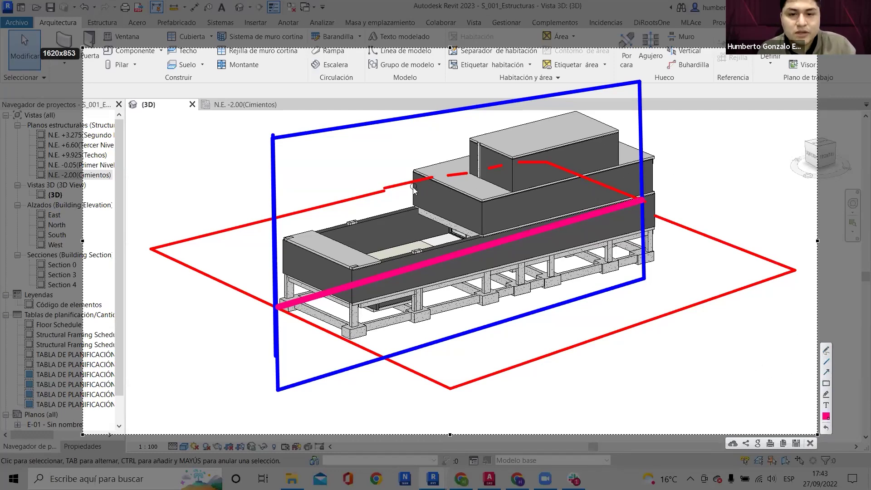
# Draw a short thick blue legend mark in the capture's lower-left corner and a matching red one just above it.
pyautogui.click(827, 416)
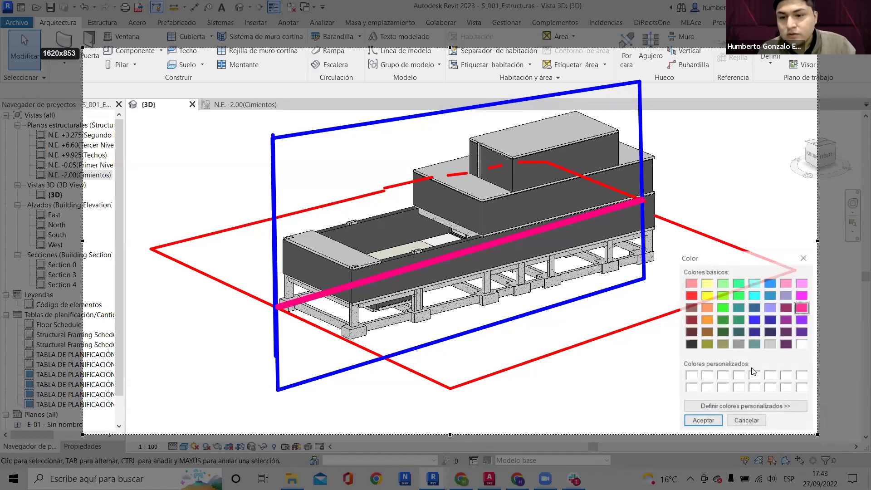
pyautogui.click(755, 321)
pyautogui.click(703, 421)
pyautogui.moveTo(144, 418); pyautogui.dragTo(159, 422)
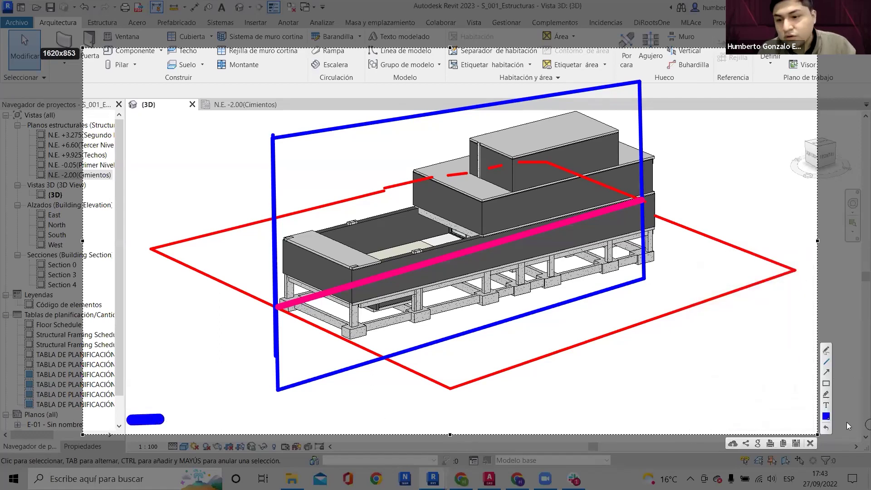
pyautogui.click(827, 416)
pyautogui.click(691, 295)
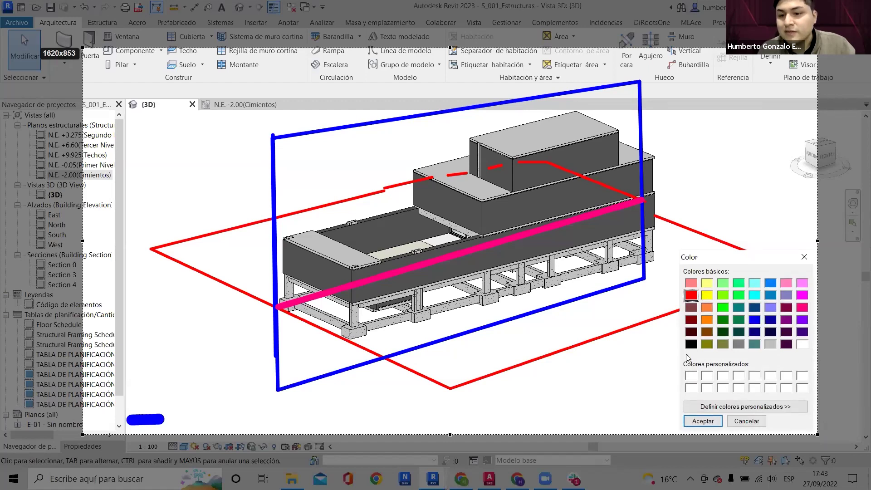
pyautogui.click(703, 421)
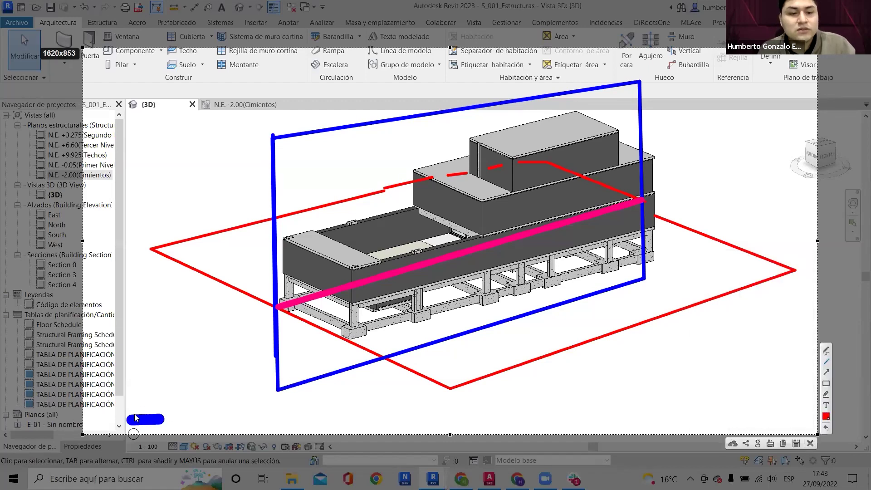
pyautogui.moveTo(131, 402); pyautogui.dragTo(166, 402)
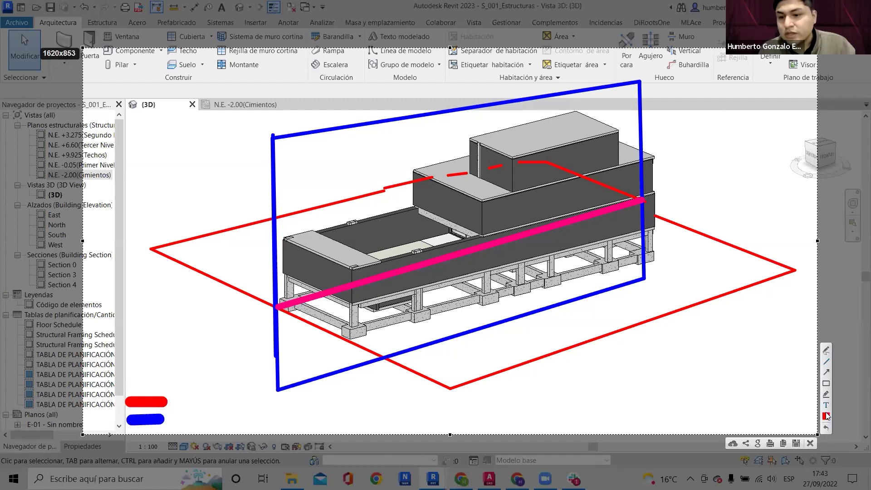
# Set the annotation color to black and label the red legend mark "NIVEL" in reduced-size text.
pyautogui.click(827, 416)
pyautogui.click(691, 345)
pyautogui.click(703, 421)
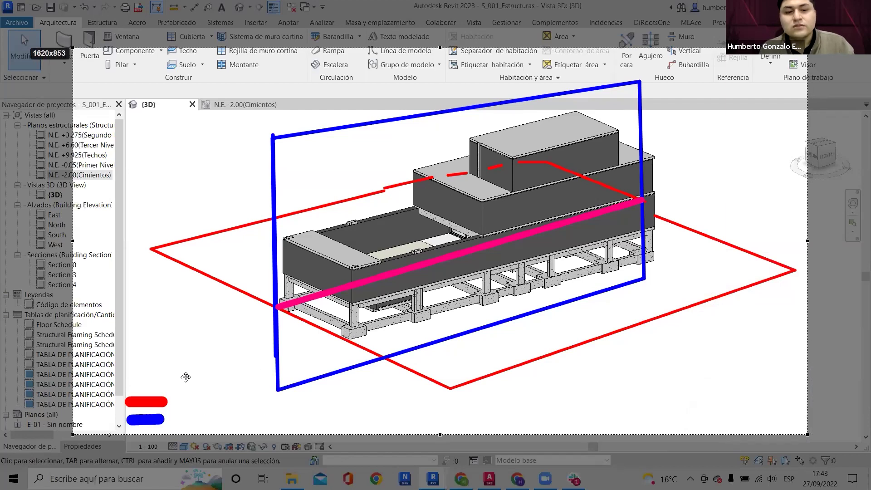
pyautogui.moveTo(475, 352); pyautogui.dragTo(499, 352)
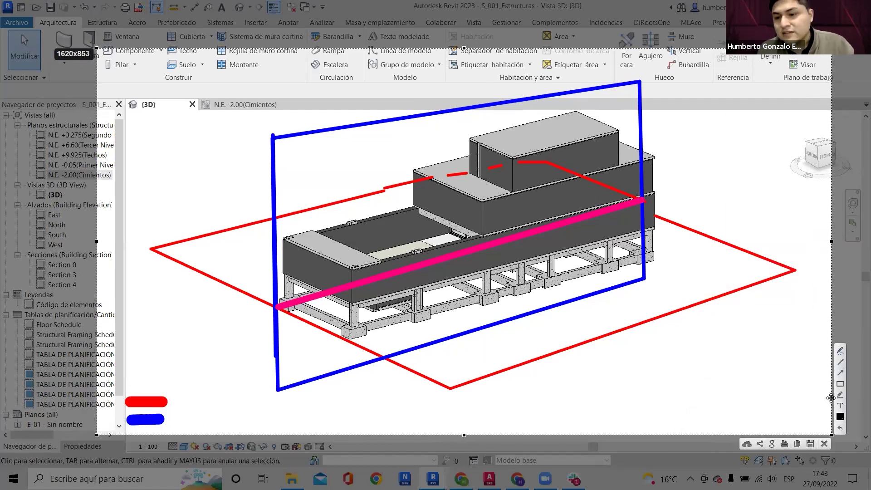
pyautogui.click(176, 393)
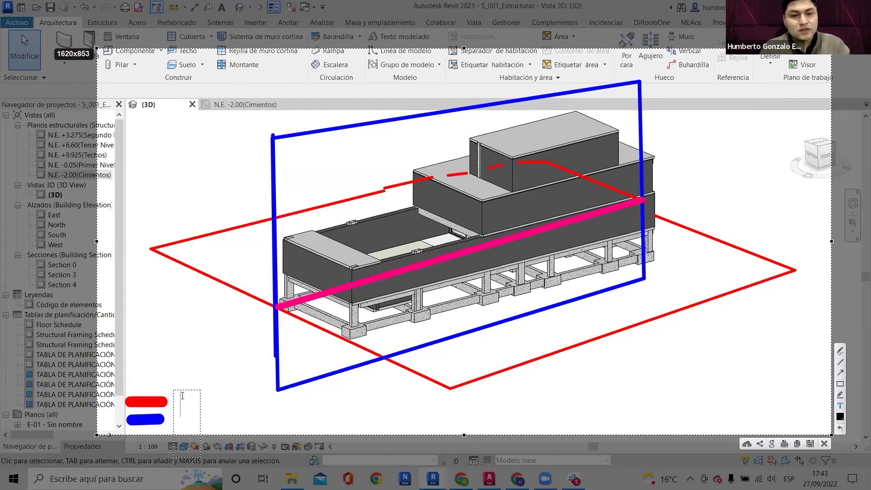
pyautogui.write('NIVEL')
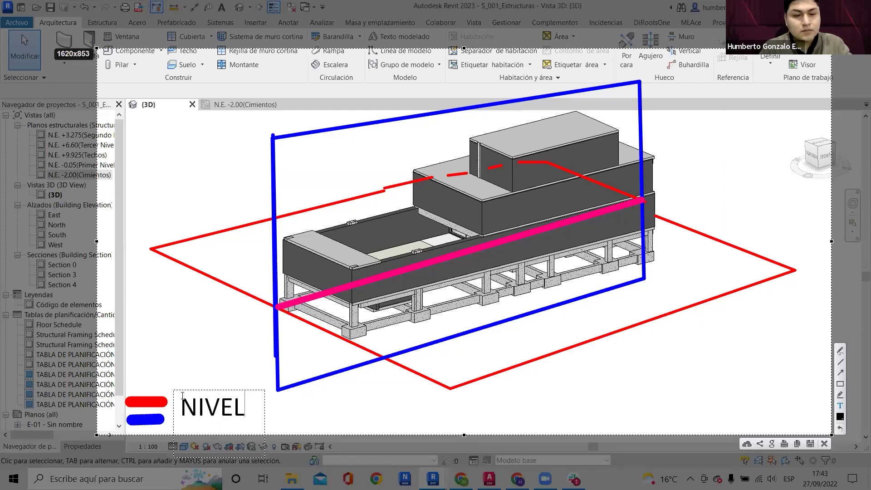
pyautogui.scroll(-3, 182, 396)
pyautogui.scroll(-3, 180, 393)
# Add the label "EJES" beside the blue legend mark.
pyautogui.click(168, 327)
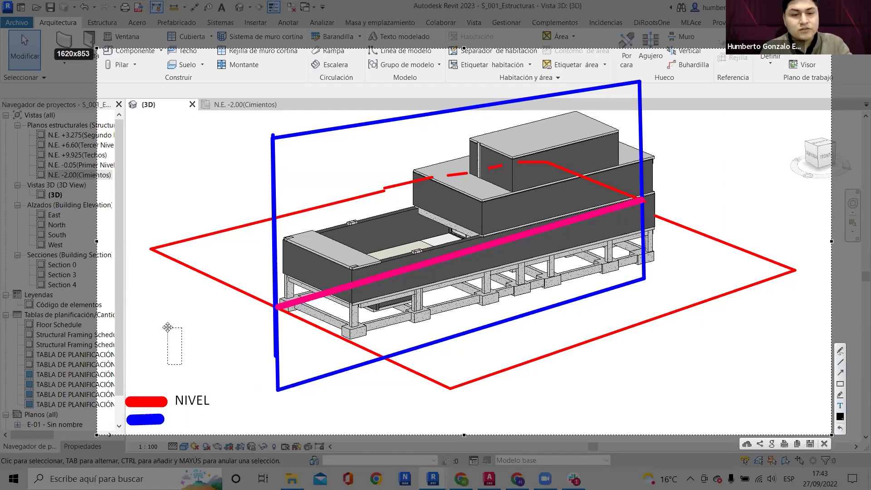
pyautogui.write('EJES')
pyautogui.moveTo(168, 328); pyautogui.dragTo(174, 411)
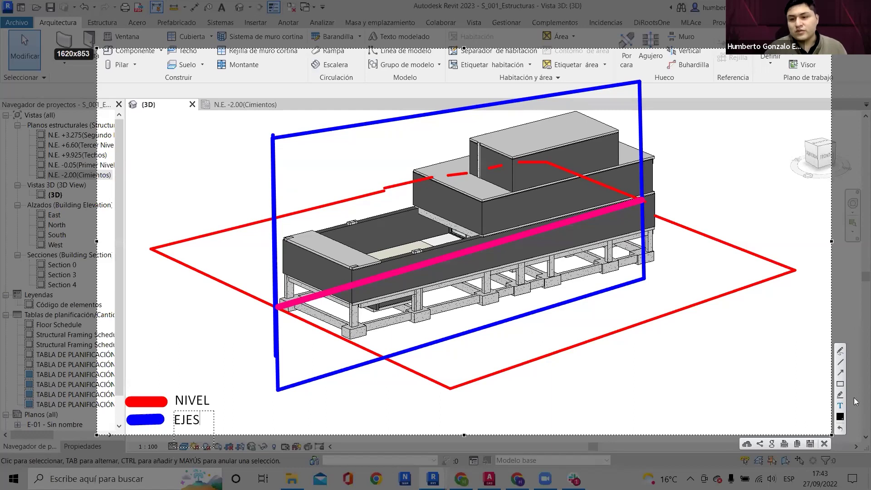
# Set the annotation color to red and trace the level plane's two rear edges with thick solid lines.
pyautogui.click(839, 387)
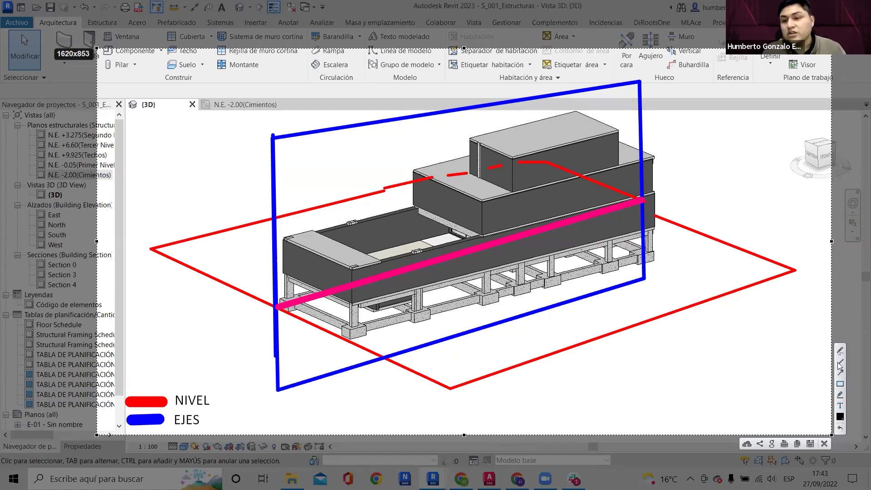
pyautogui.click(840, 416)
pyautogui.click(705, 296)
pyautogui.click(717, 421)
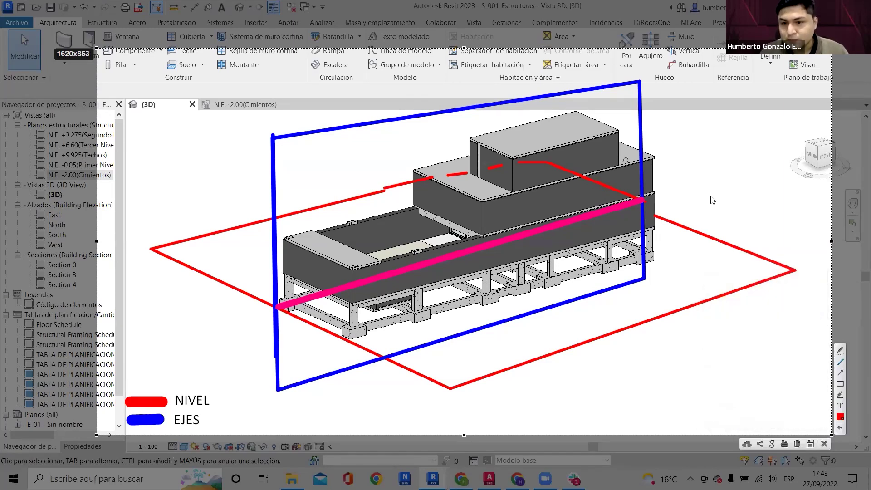
pyautogui.moveTo(792, 271)
pyautogui.mouseDown()
pyautogui.moveTo(536, 157)
pyautogui.moveTo(149, 250)
pyautogui.mouseUp()
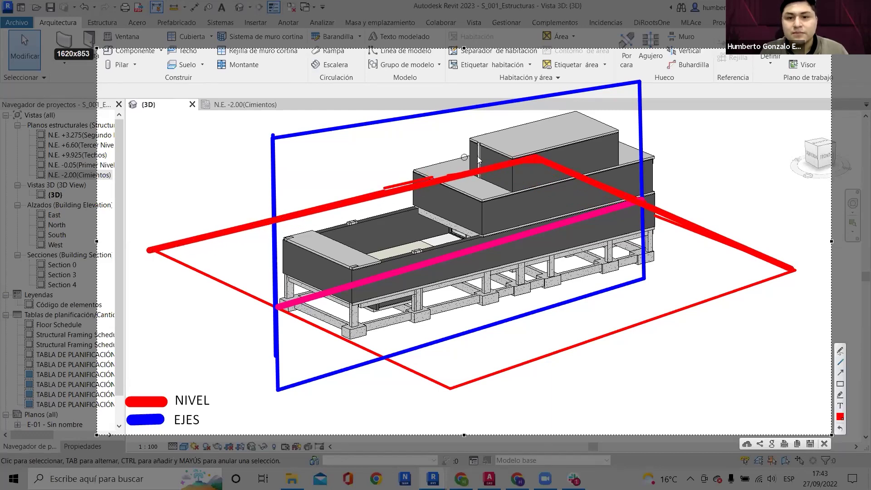
# Copy the annotated capture, switch to Lucidchart and paste it into the open diagram, scaled down beside the foundation plan image.
pyautogui.rightClick(221, 170)
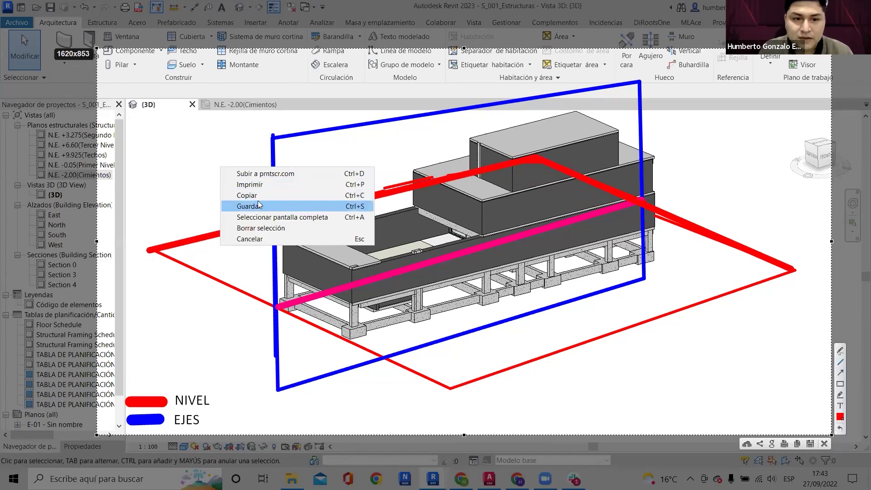
pyautogui.click(248, 195)
pyautogui.click(473, 478)
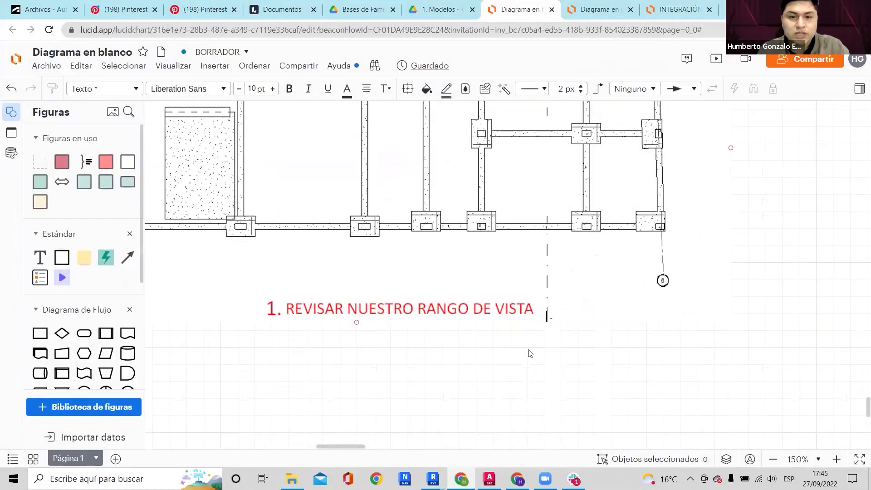
pyautogui.keyDown('ctrl'); pyautogui.scroll(-4, 652, 207); pyautogui.keyUp('ctrl')
pyautogui.hotkey('ctrl', 'v')
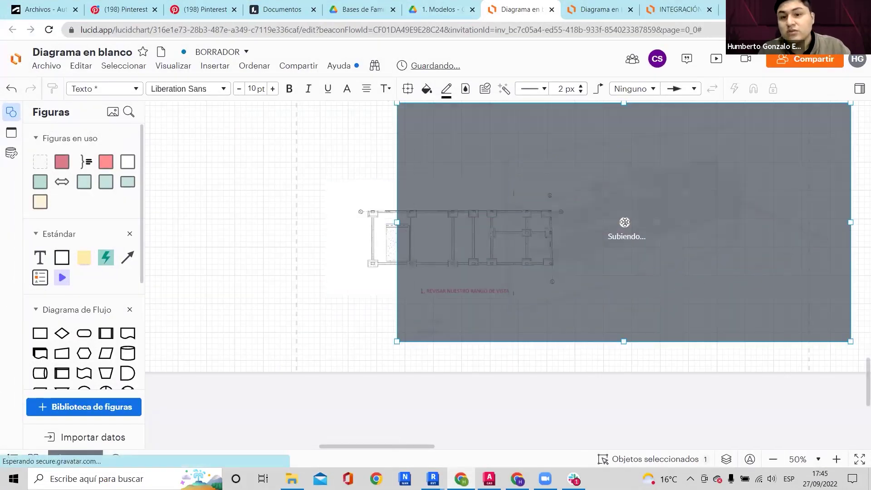
pyautogui.moveTo(395, 102); pyautogui.dragTo(585, 179)
pyautogui.moveTo(852, 323); pyautogui.dragTo(777, 297)
pyautogui.hscroll(3, 812, 250)
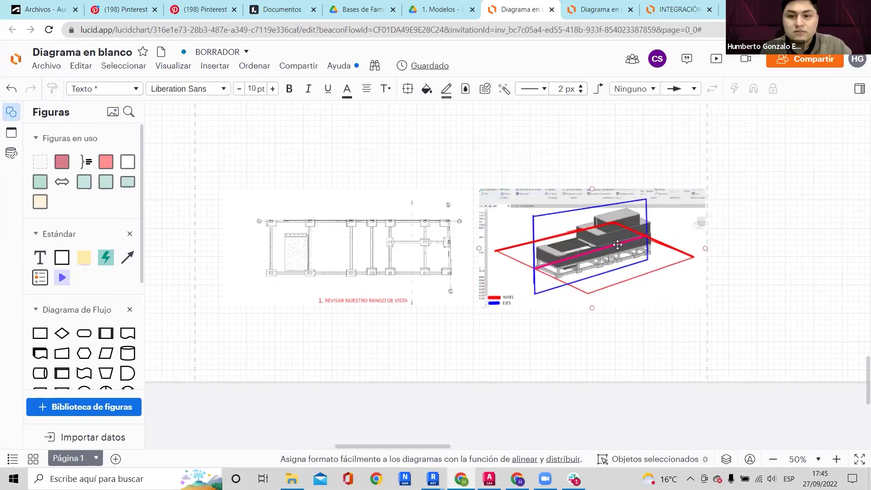
# Paste the annotated capture into the other "Diagrama en blanco" document and adjust it beside the foundation plan image.
pyautogui.click(596, 9)
pyautogui.click(511, 252)
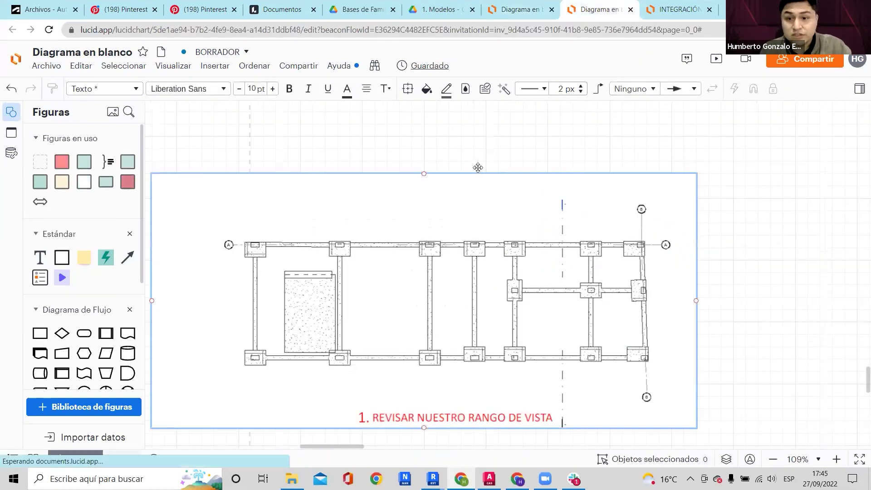
pyautogui.keyDown('ctrl'); pyautogui.scroll(-4, 511, 252); pyautogui.keyUp('ctrl')
pyautogui.hotkey('ctrl', 'v')
pyautogui.moveTo(572, 194); pyautogui.dragTo(810, 262)
# Paste the annotated capture into the "INTEGRACIÓN BIM EN EDIFICACIÓN CON REVIT" diagram beside the foundation plan image.
pyautogui.click(676, 9)
pyautogui.keyDown('ctrl'); pyautogui.scroll(-2, 476, 219); pyautogui.keyUp('ctrl')
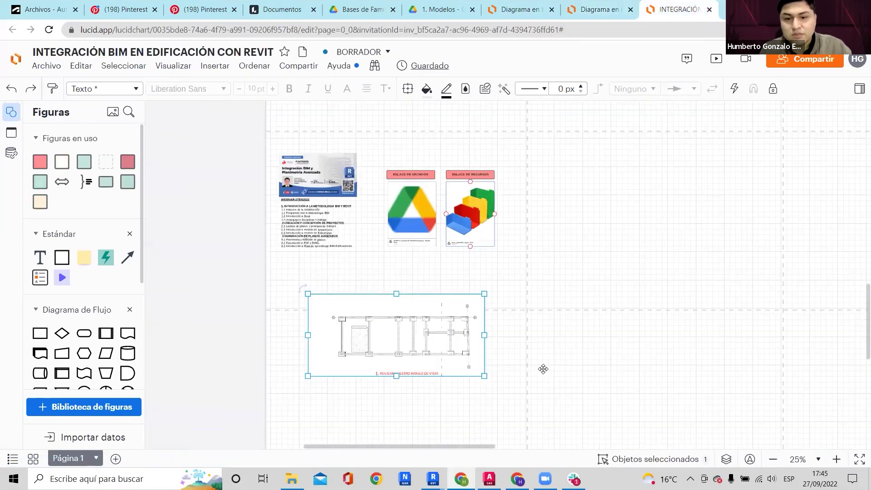
pyautogui.hotkey('ctrl', 'v')
pyautogui.moveTo(537, 316)
pyautogui.mouseDown()
pyautogui.moveTo(567, 310)
pyautogui.moveTo(548, 306)
pyautogui.mouseUp()
# Return to Revit and, in plan N.E. -2.00(Cimientos), move the Section 4 line beyond the building's west end, with its depth spanning the whole building.
pyautogui.click(806, 9)
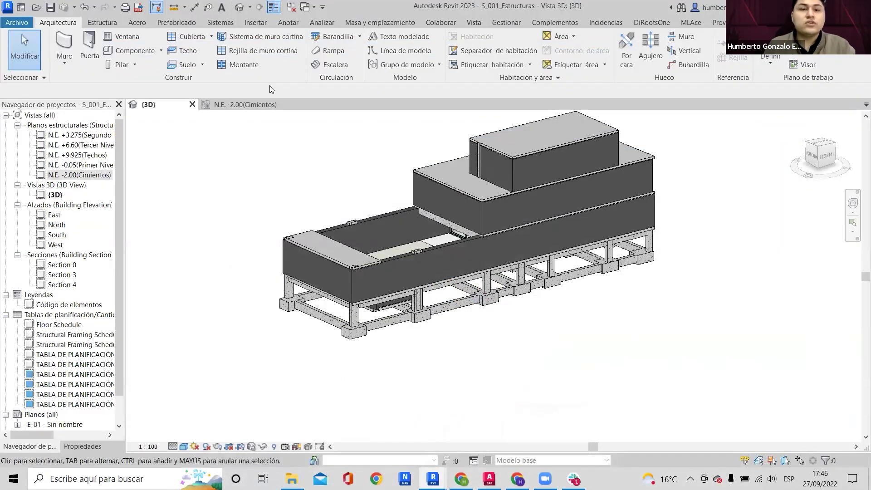
pyautogui.click(245, 105)
pyautogui.click(572, 209)
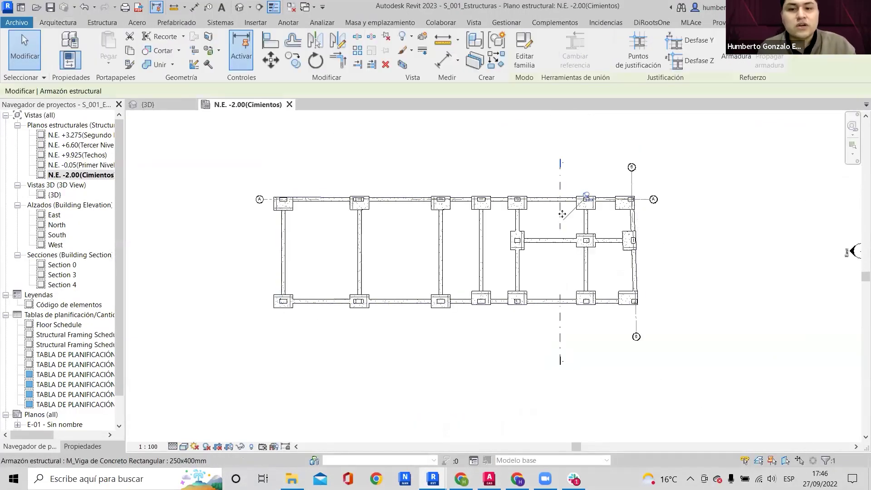
pyautogui.click(565, 177)
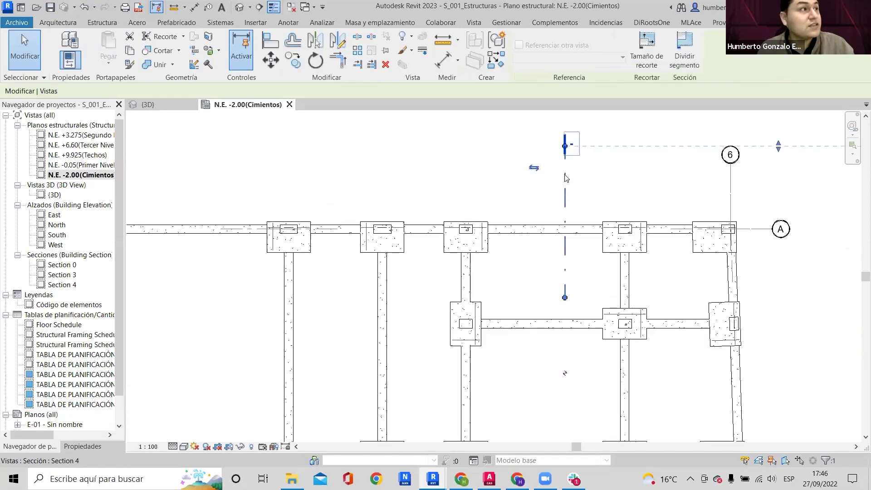
pyautogui.scroll(-6, 565, 189)
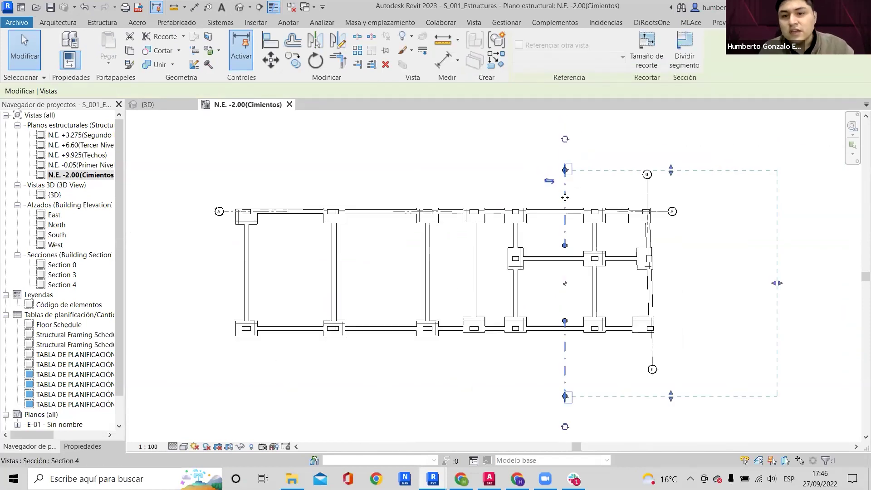
pyautogui.keyDown('ctrl'); pyautogui.click(398, 200); pyautogui.keyUp('ctrl')
pyautogui.moveTo(396, 194); pyautogui.dragTo(389, 198)
pyautogui.moveTo(495, 238); pyautogui.dragTo(580, 234)
pyautogui.moveTo(641, 226); pyautogui.dragTo(633, 228)
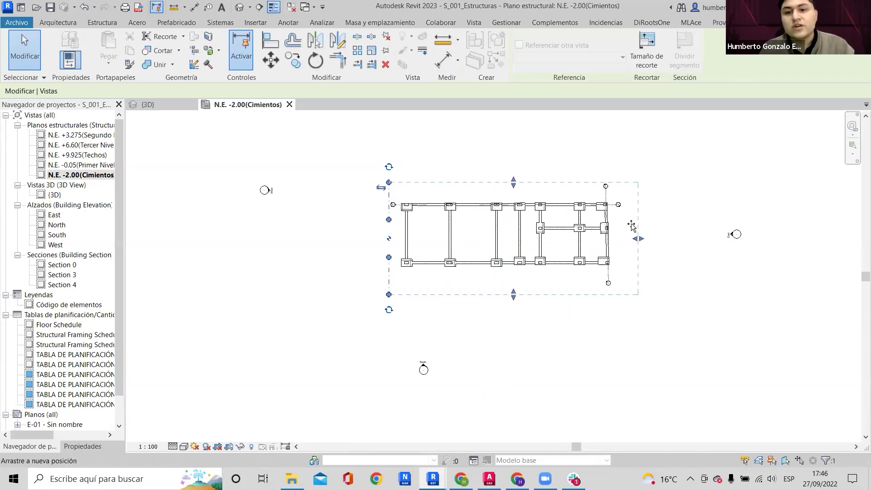
# Open the view of the moved Section 4 and check where grid C's lower end sits relative to the levels.
pyautogui.rightClick(390, 229)
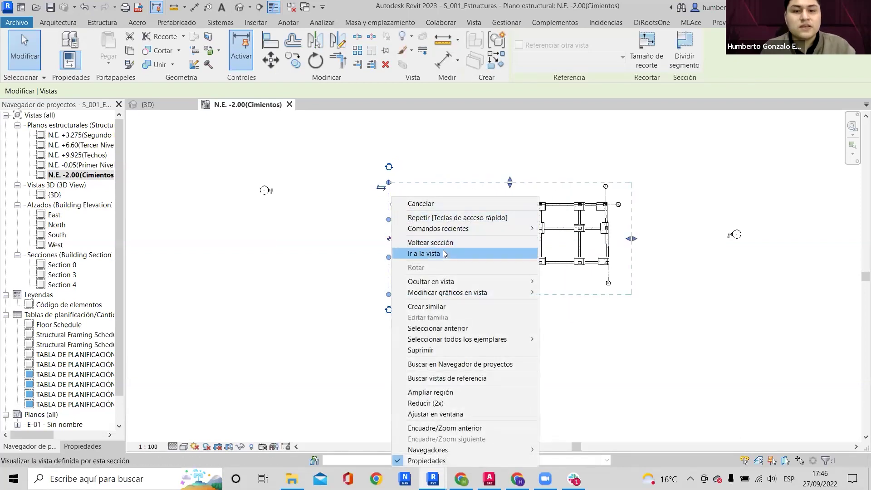
pyautogui.click(443, 252)
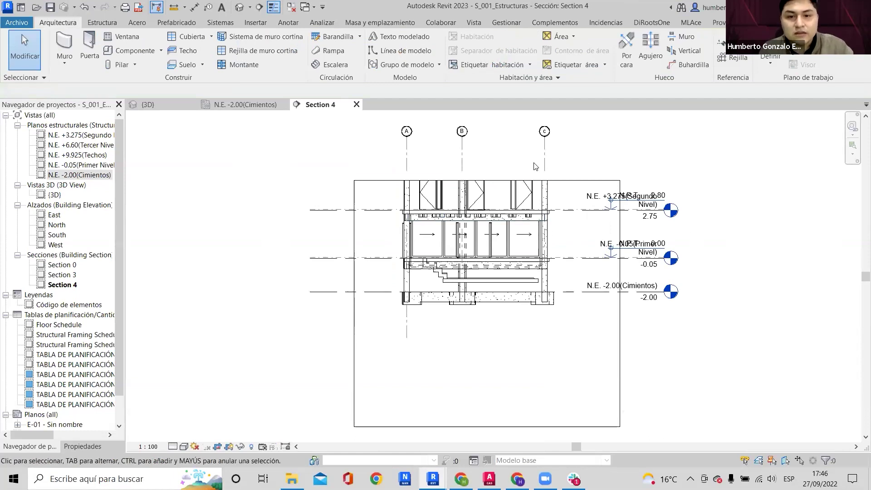
pyautogui.scroll(2, 548, 231)
pyautogui.click(548, 222)
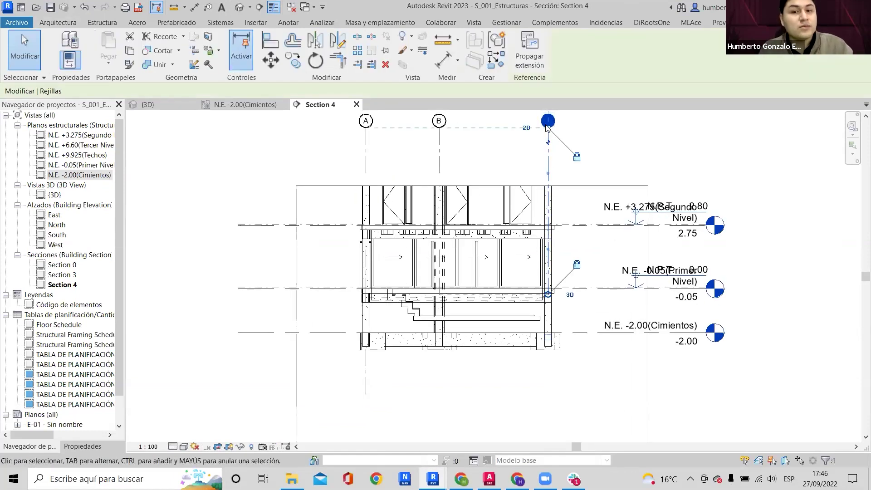
pyautogui.moveTo(550, 310); pyautogui.dragTo(569, 318)
pyautogui.press('Escape')
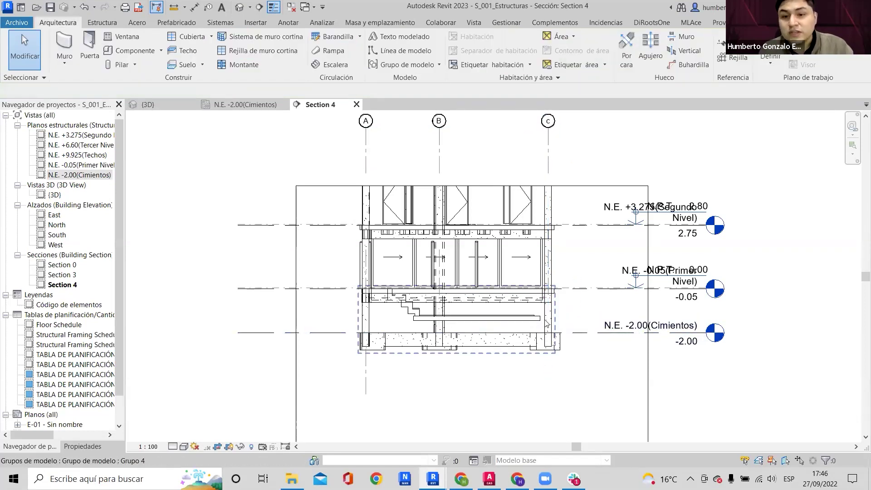
# Temporarily hide the model elements in Section 4, leaving only the grids and levels.
pyautogui.click(550, 319)
pyautogui.scroll(-1, 551, 320)
pyautogui.press('h')
pyautogui.press('h')
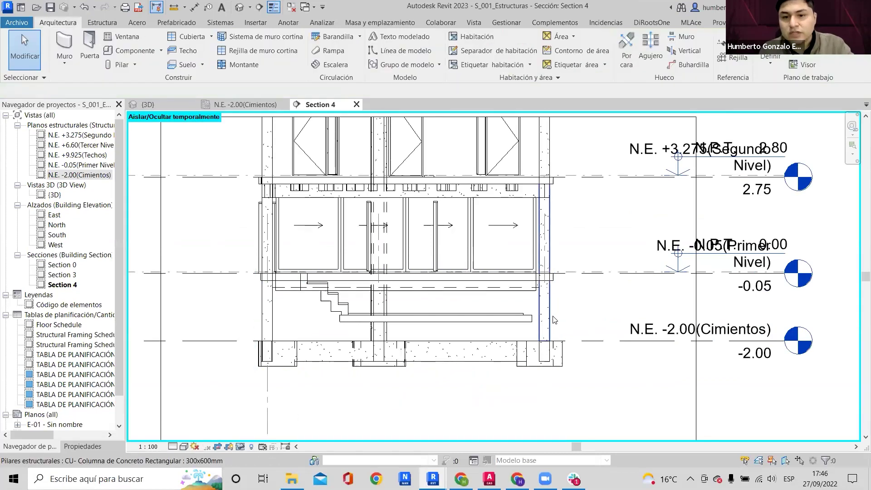
pyautogui.click(551, 319)
pyautogui.moveTo(275, 393); pyautogui.dragTo(579, 224)
pyautogui.scroll(2, 579, 224)
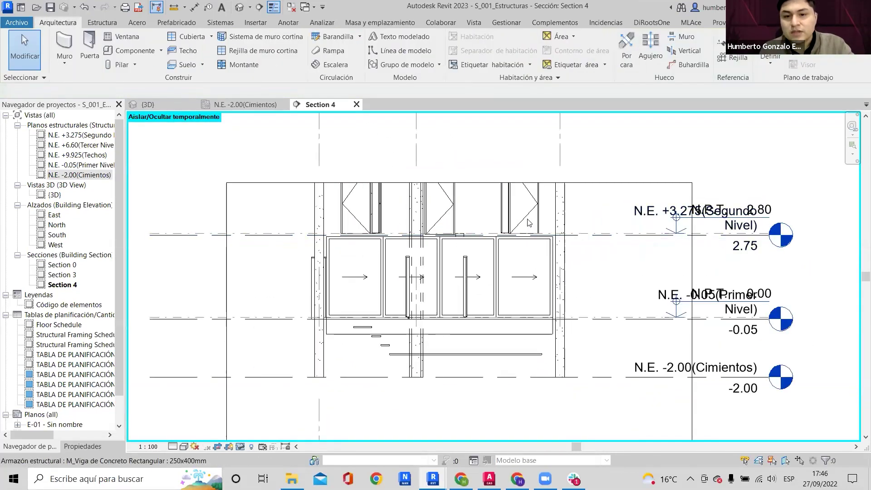
pyautogui.click(542, 217)
pyautogui.press('h')
pyautogui.press('h')
pyautogui.scroll(-1, 541, 217)
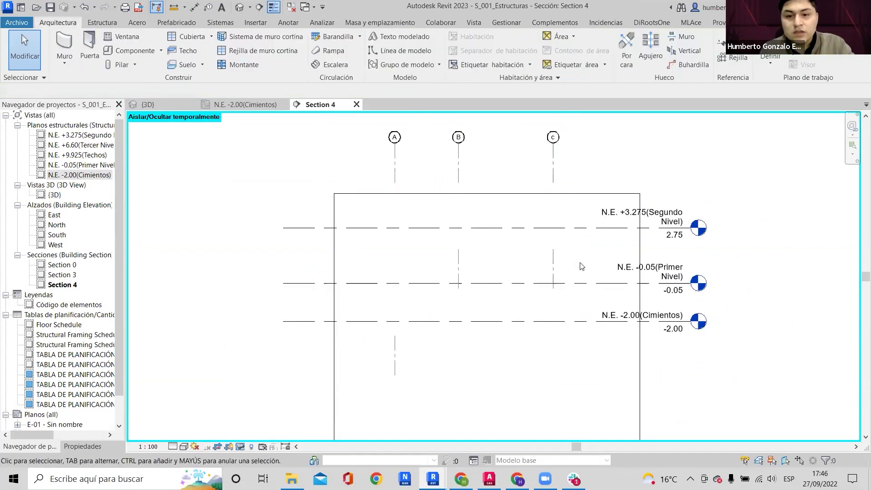
# Extend the lower ends of grids B and C below the N.E. -2.00(Cimientos) level, aligned with grid A.
pyautogui.moveTo(580, 262); pyautogui.dragTo(391, 268)
pyautogui.moveTo(464, 272); pyautogui.dragTo(392, 268)
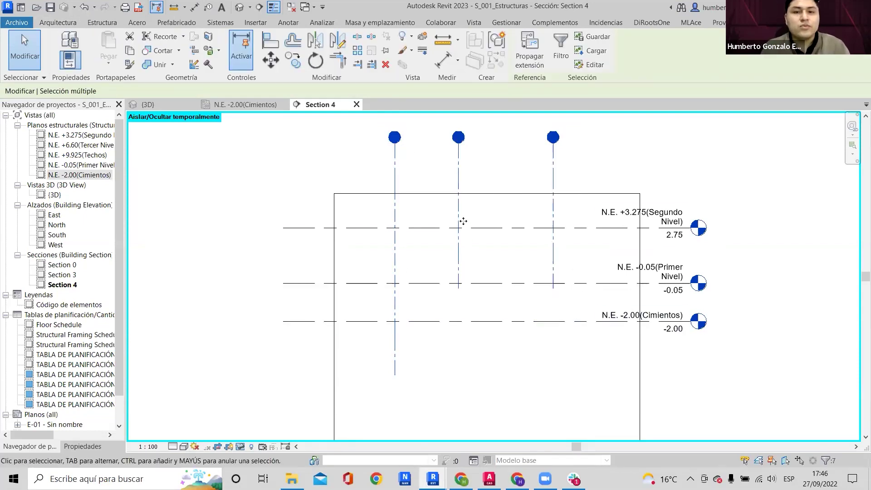
pyautogui.click(439, 175)
pyautogui.scroll(1, 456, 155)
pyautogui.scroll(-2, 486, 171)
pyautogui.click(453, 195)
pyautogui.moveTo(456, 311); pyautogui.dragTo(429, 330)
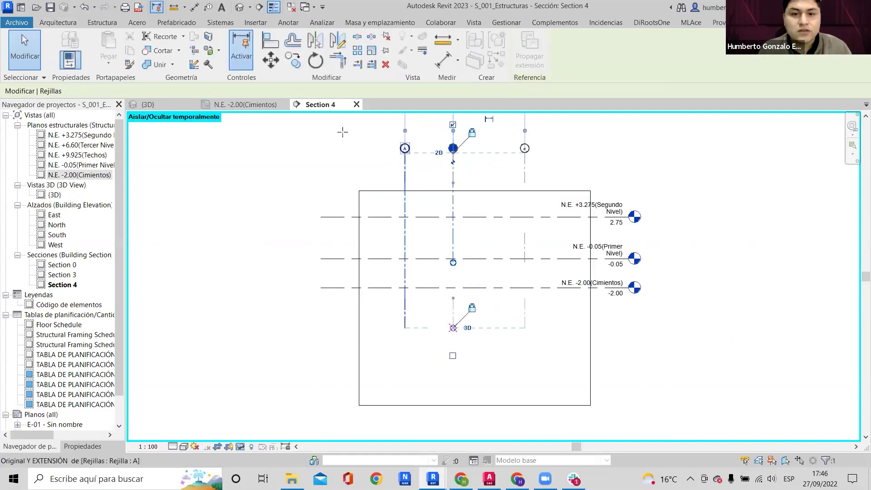
# Switch to the N.E. -2.00(Cimientos) plan and examine grids B and C there.
pyautogui.click(235, 105)
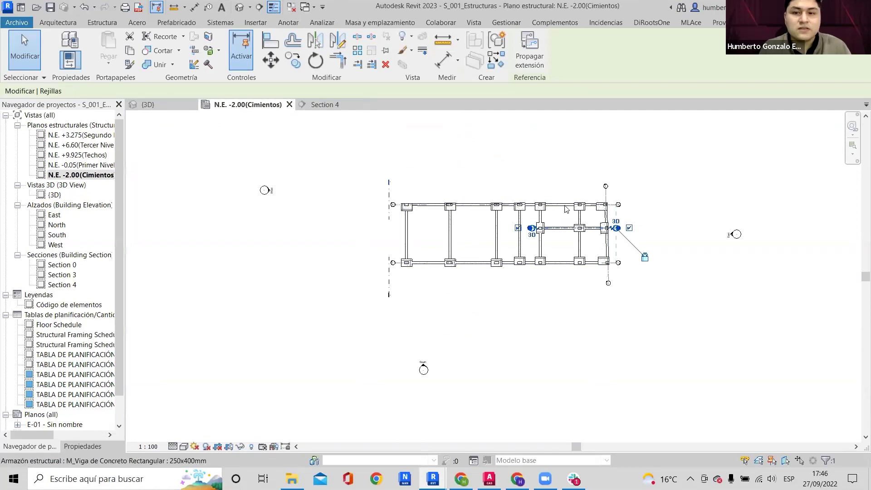
pyautogui.scroll(2, 565, 209)
pyautogui.click(531, 148)
pyautogui.scroll(1, 635, 208)
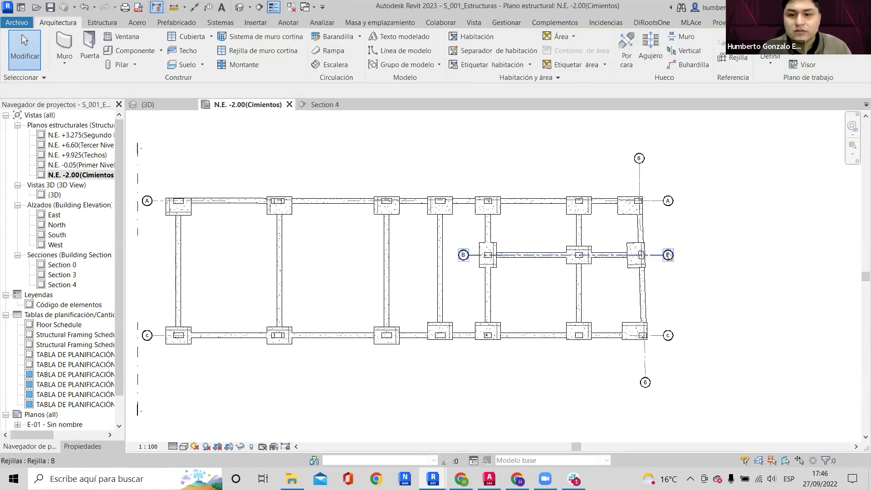
pyautogui.scroll(-2, 669, 256)
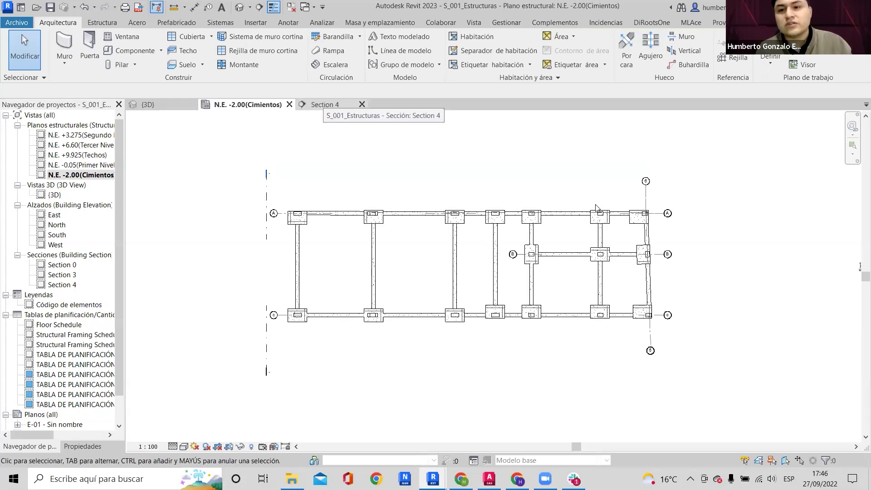
# Return to Section 4 and undo the extension of grids B and C.
pyautogui.click(327, 103)
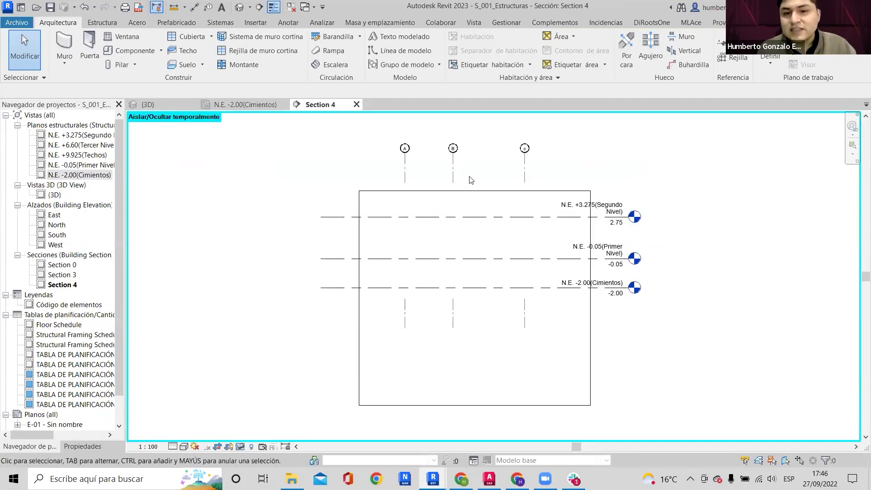
pyautogui.scroll(1, 527, 178)
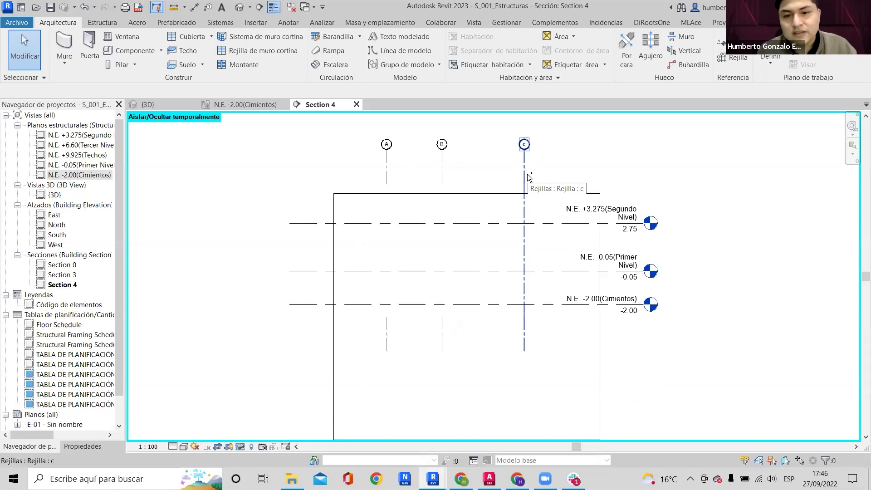
pyautogui.scroll(-1, 526, 172)
pyautogui.scroll(2, 499, 220)
pyautogui.moveTo(509, 181); pyautogui.dragTo(507, 192, button='middle')
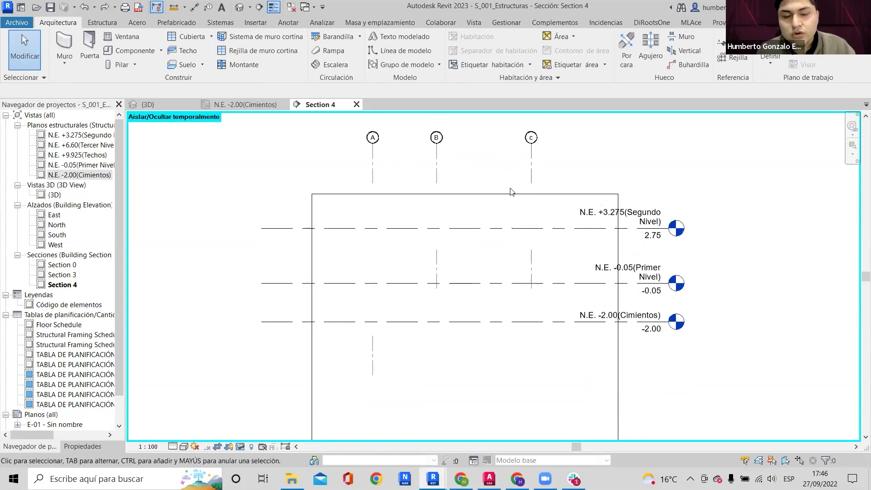
# Hide Section 4's crop region, capture the grids and levels, and mark grids B and C at N.E. -0.05 with red boxes and downward arrows.
pyautogui.click(239, 447)
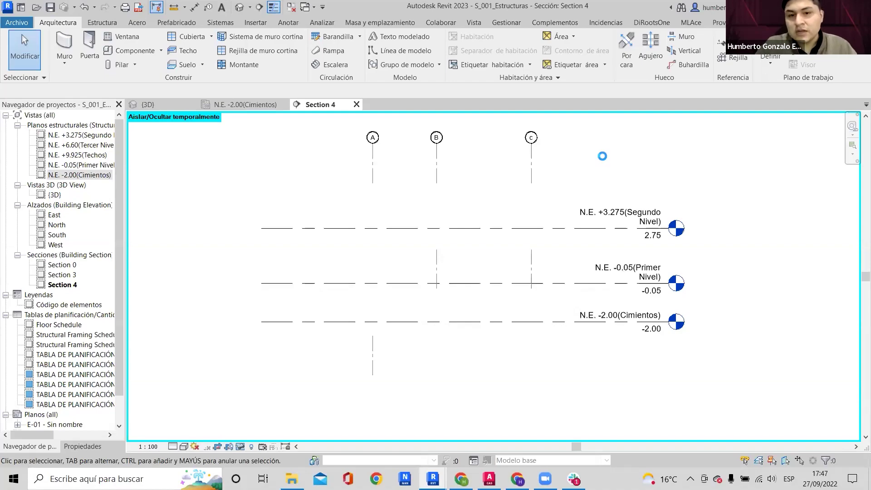
pyautogui.press('Print')
pyautogui.moveTo(243, 125); pyautogui.dragTo(709, 403)
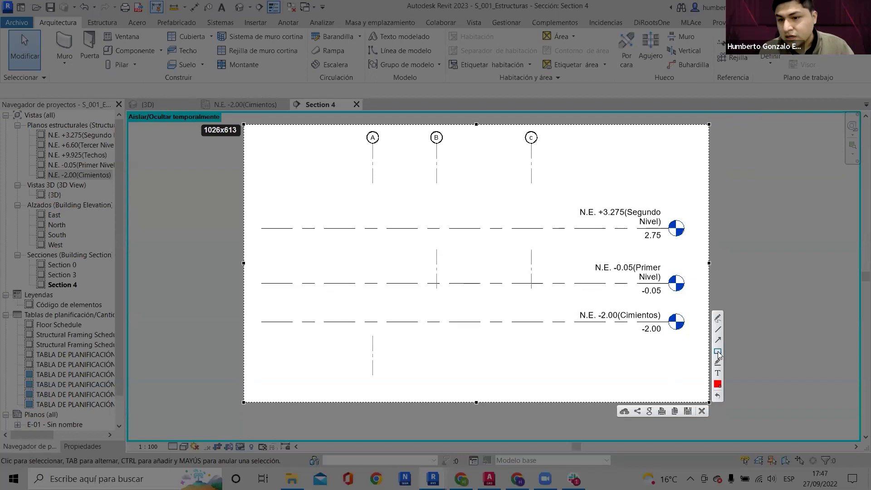
pyautogui.moveTo(425, 274); pyautogui.dragTo(448, 296)
pyautogui.moveTo(522, 274)
pyautogui.mouseDown()
pyautogui.moveTo(543, 295)
pyautogui.moveTo(533, 322)
pyautogui.mouseUp()
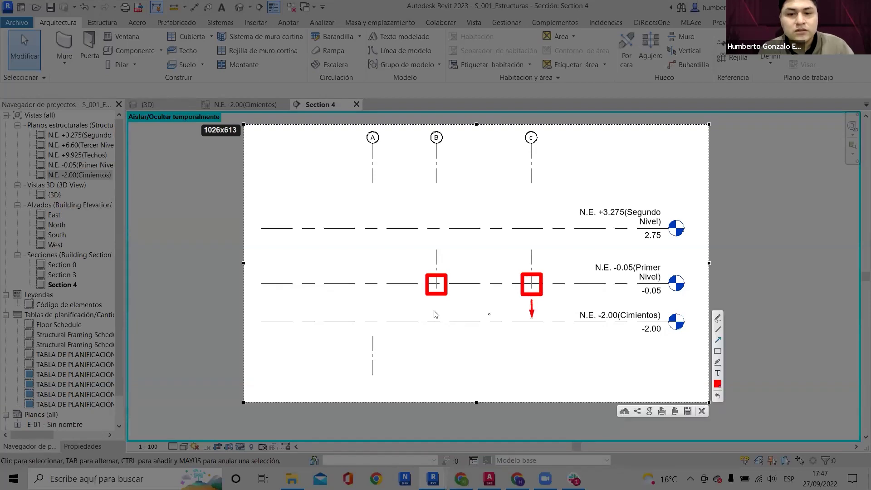
pyautogui.moveTo(437, 299); pyautogui.dragTo(436, 321)
pyautogui.rightClick(488, 245)
pyautogui.click(548, 390)
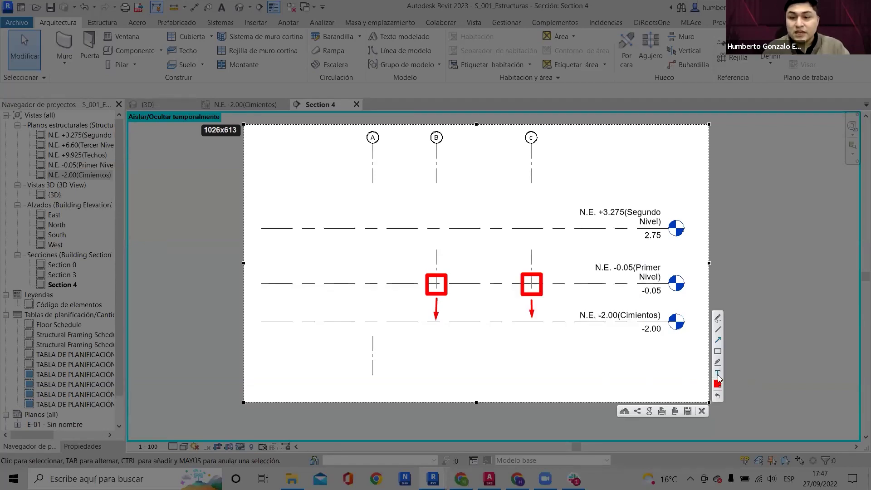
pyautogui.click(440, 363)
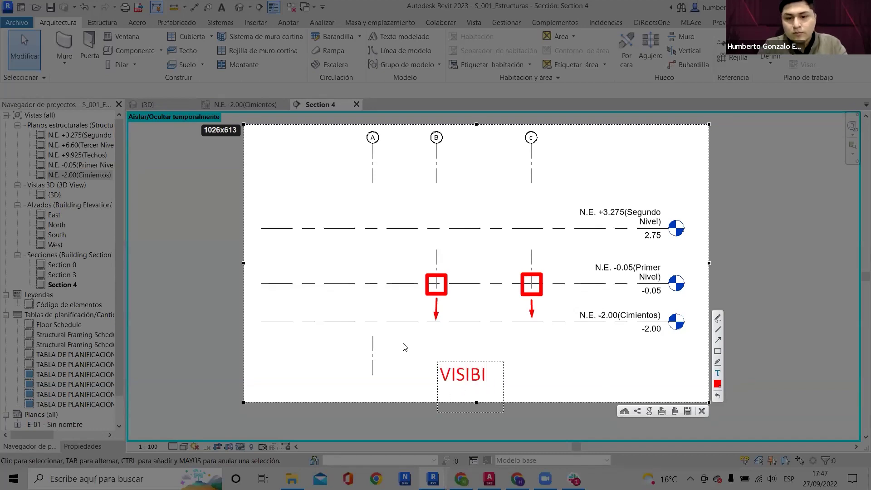
pyautogui.write('VISIBILIDAD DE EJES P')
pyautogui.press('BackSpace')
pyautogui.press('BackSpace')
pyautogui.press('BackSpace')
pyautogui.press('BackSpace')
pyautogui.press('BackSpace')
pyautogui.press('BackSpace')
pyautogui.press('BackSpace')
pyautogui.press('BackSpace')
pyautogui.press('BackSpace')
pyautogui.press('BackSpace')
pyautogui.press('BackSpace')
pyautogui.press('BackSpace')
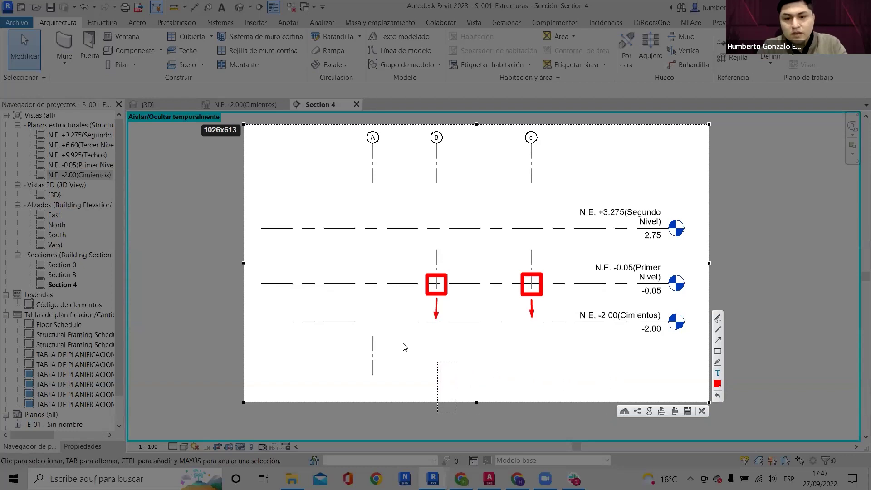
# Write the red note "LOS EJES SIEMPRE DEBEN INTERSECTARSE" on the capture and close the capture.
pyautogui.write('LOS EJES SIEM')
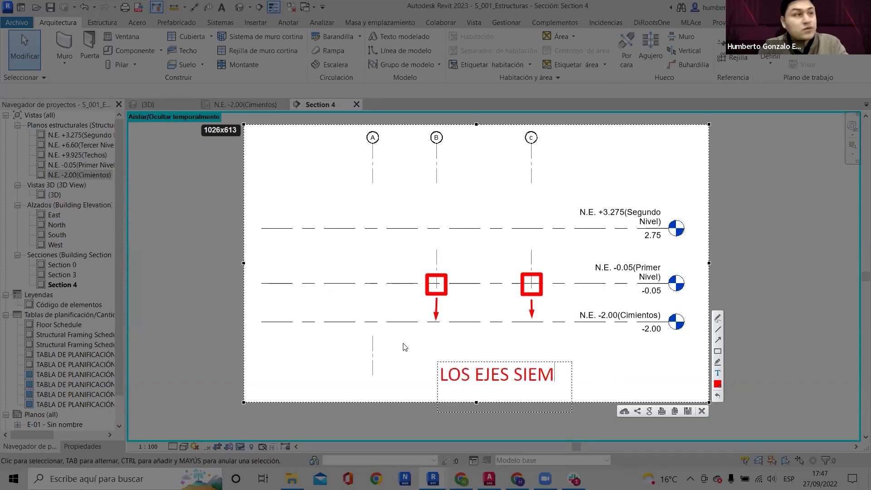
pyautogui.write('PRE DEBEN I')
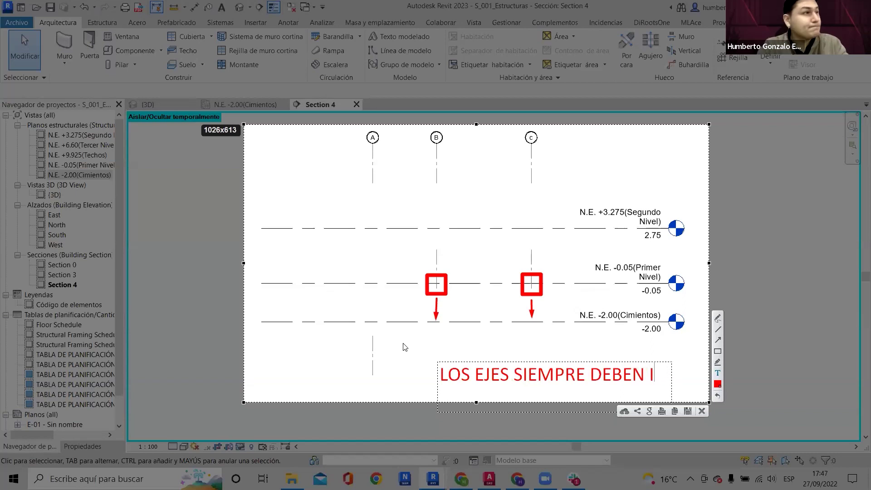
pyautogui.write('NTERSE')
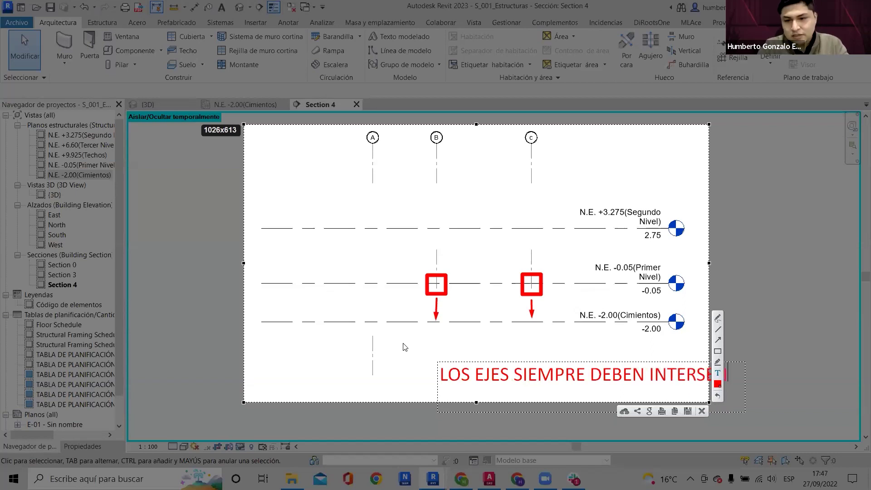
pyautogui.write('CTARSE')
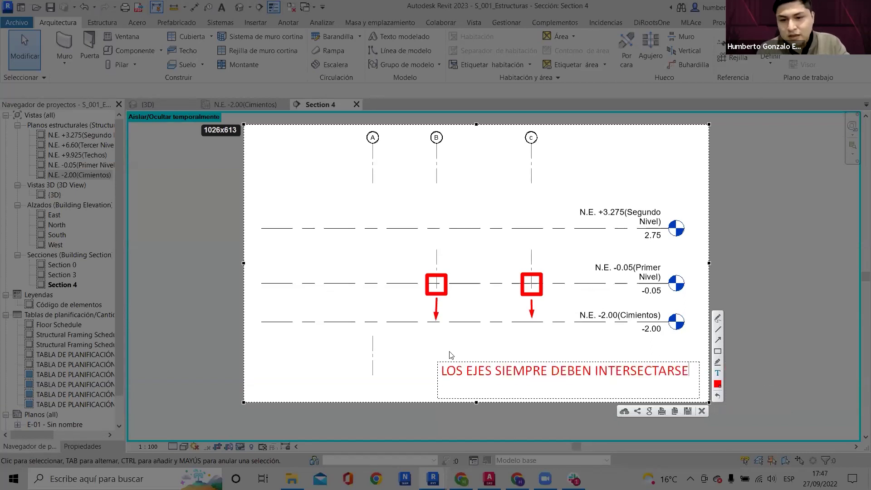
pyautogui.scroll(1, 447, 324)
pyautogui.moveTo(529, 329); pyautogui.dragTo(557, 326)
pyautogui.press('Escape')
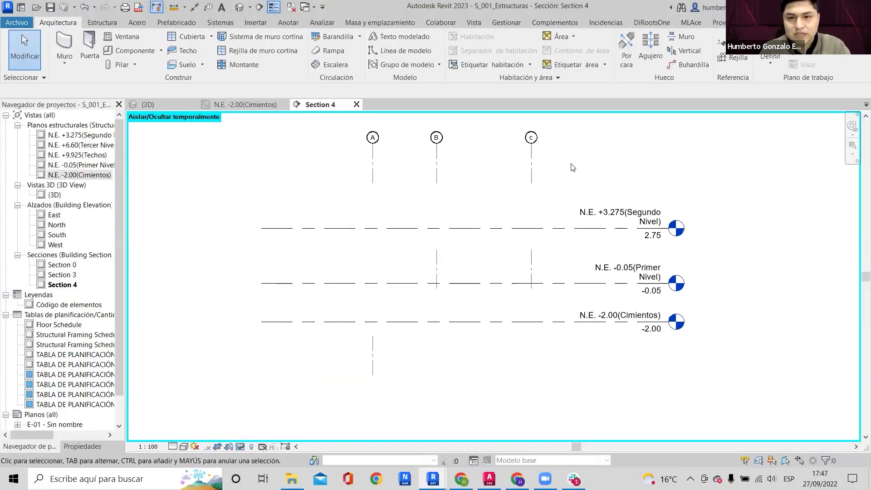
# Extend the lower ends of grids B and C in Section 4 below the N.E. -2.00(Cimientos) level.
pyautogui.moveTo(574, 161); pyautogui.dragTo(373, 159)
pyautogui.moveTo(572, 161); pyautogui.dragTo(424, 179)
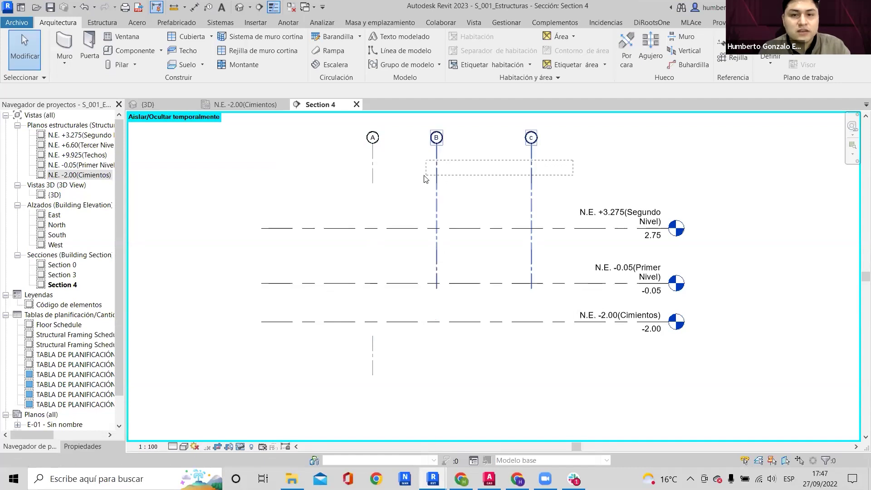
pyautogui.click(533, 259)
pyautogui.moveTo(532, 290); pyautogui.dragTo(532, 387)
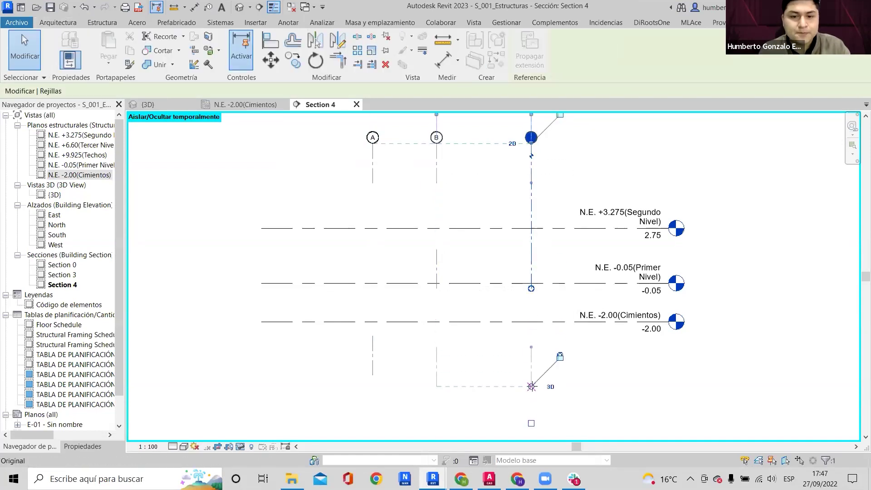
# In the N.E. -2.00(Cimientos) plan, move the vertical section line onto the building's second column line and create a copy rotated 90°.
pyautogui.click(242, 105)
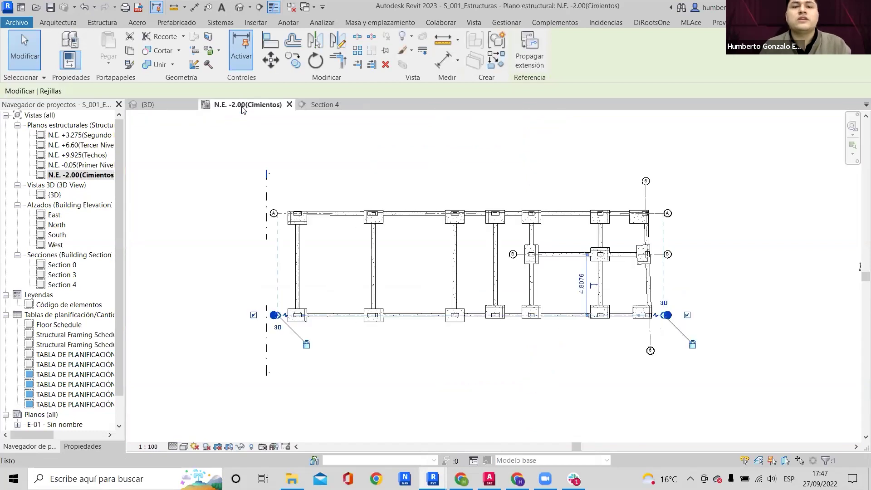
pyautogui.click(386, 175)
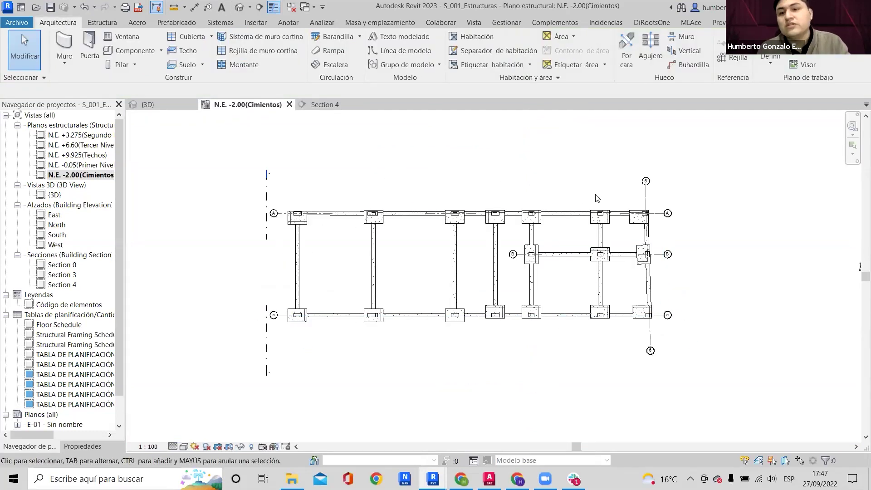
pyautogui.moveTo(267, 200); pyautogui.dragTo(380, 169)
pyautogui.scroll(-2, 380, 169)
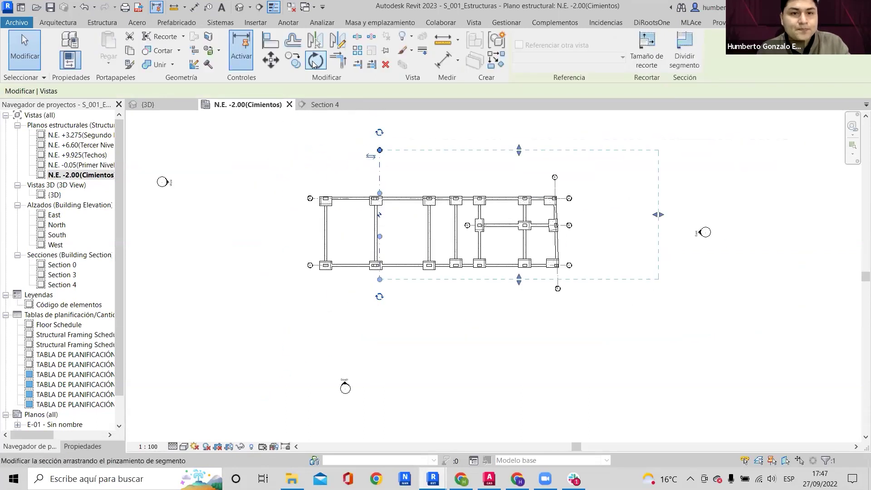
pyautogui.click(314, 64)
pyautogui.click(461, 118)
pyautogui.write('90')
pyautogui.press('Return')
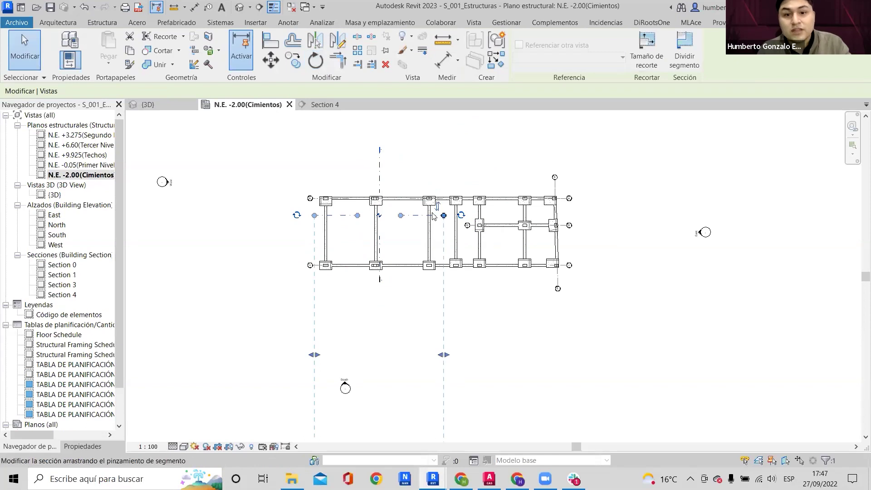
# Place the rotated section line just above grid A near grids 3 to 6, widen its extent, and open its view.
pyautogui.moveTo(419, 216); pyautogui.dragTo(569, 189)
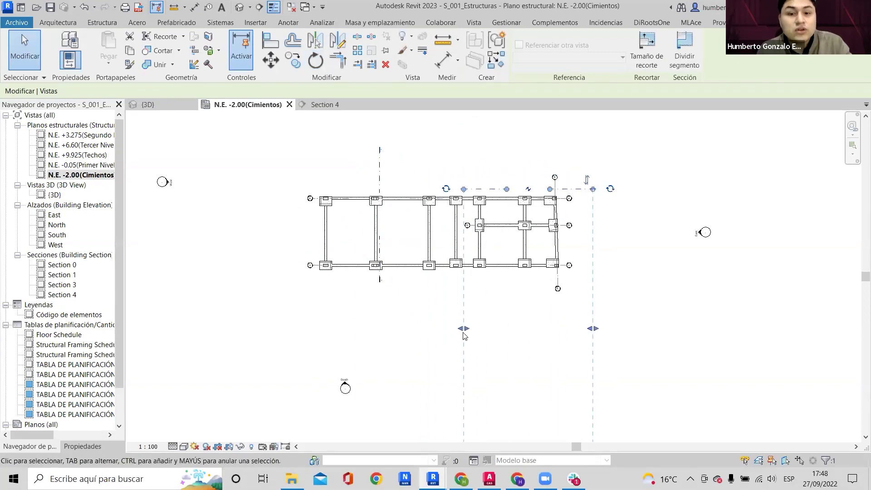
pyautogui.rightClick(482, 188)
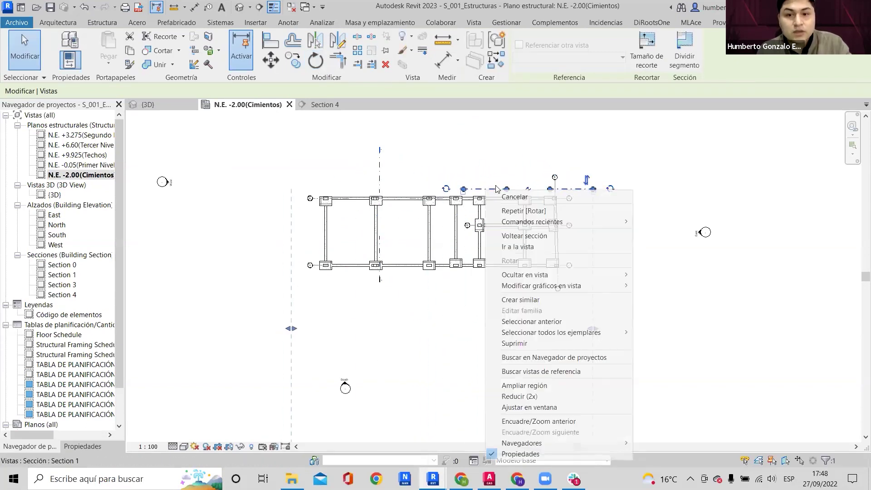
pyautogui.click(497, 246)
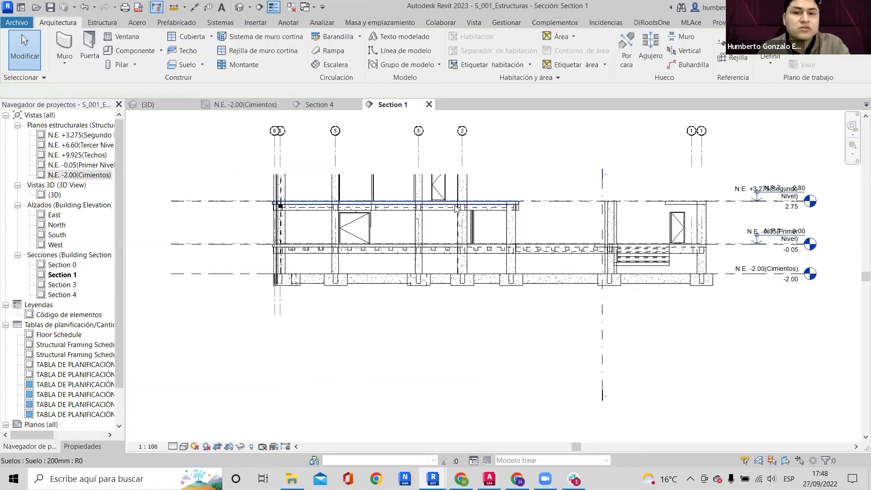
# Extend the lower end of grid 2 and its aligned numbered grids in Section 1 below the N.E. -2.00(Cimientos) level.
pyautogui.click(475, 224)
pyautogui.scroll(3, 481, 229)
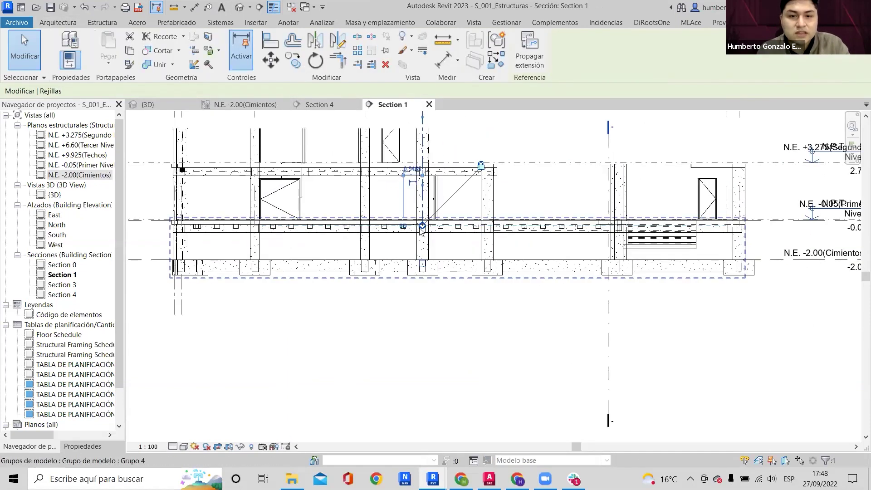
pyautogui.moveTo(422, 225); pyautogui.dragTo(422, 307)
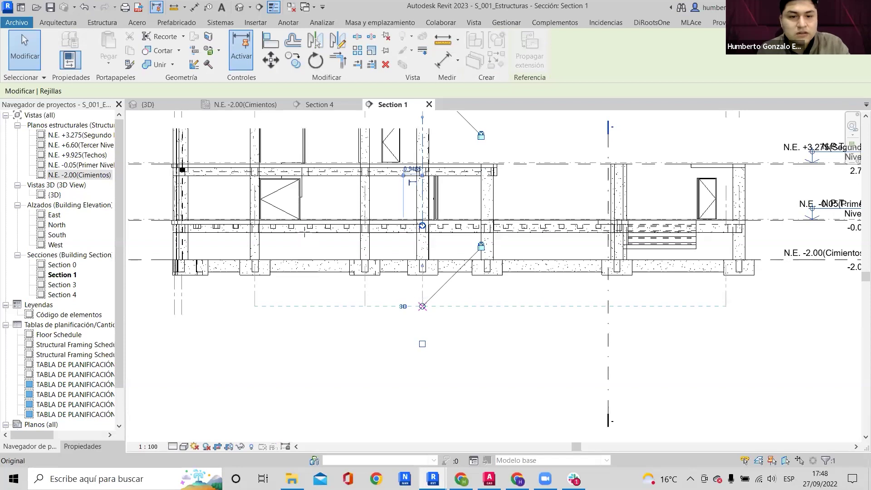
pyautogui.scroll(-1, 305, 232)
# Compare the numbered grids in the N.E. -2.00(Cimientos) plan with their extents in Section 1.
pyautogui.click(256, 106)
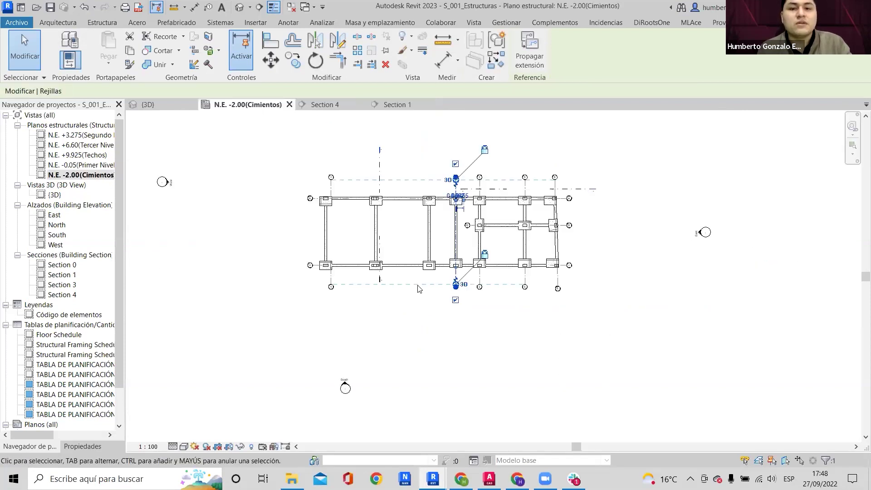
pyautogui.scroll(2, 445, 210)
pyautogui.click(354, 169)
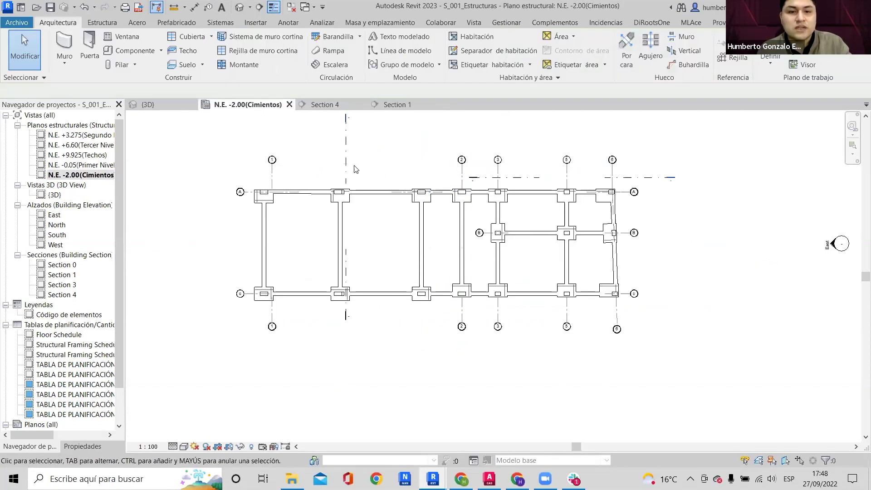
pyautogui.click(487, 178)
pyautogui.click(392, 105)
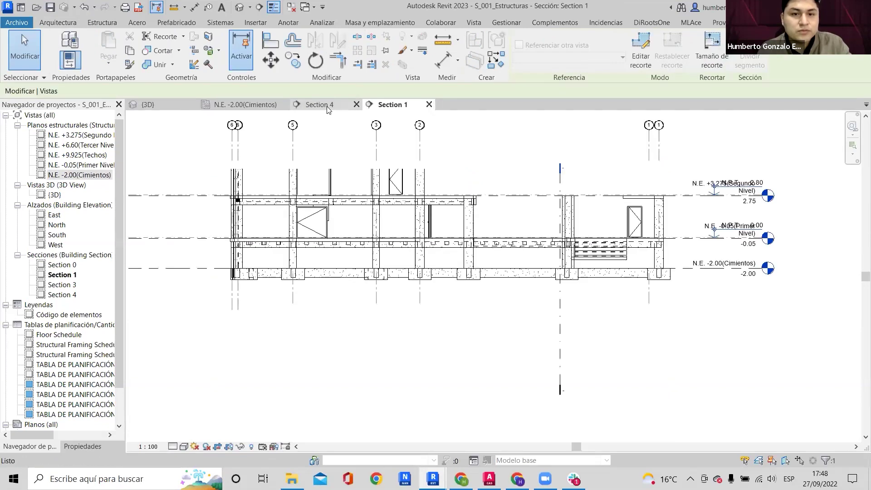
pyautogui.click(294, 143)
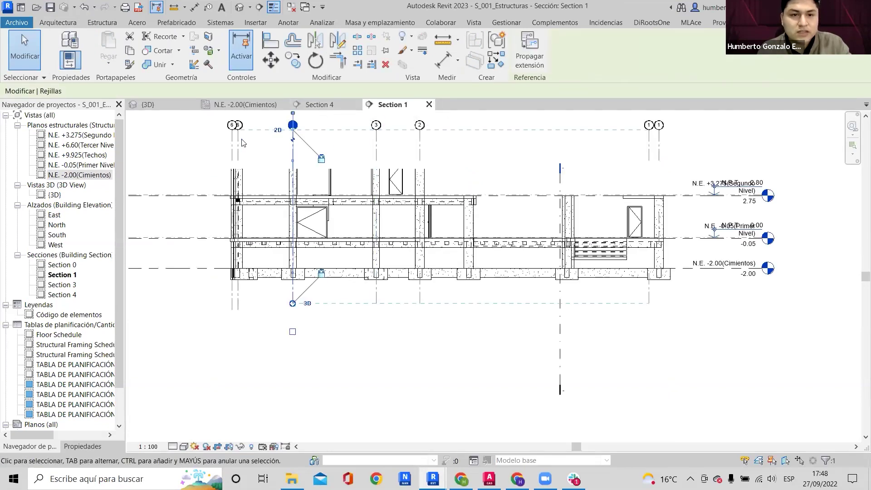
pyautogui.moveTo(687, 139); pyautogui.dragTo(158, 150)
pyautogui.scroll(3, 568, 210)
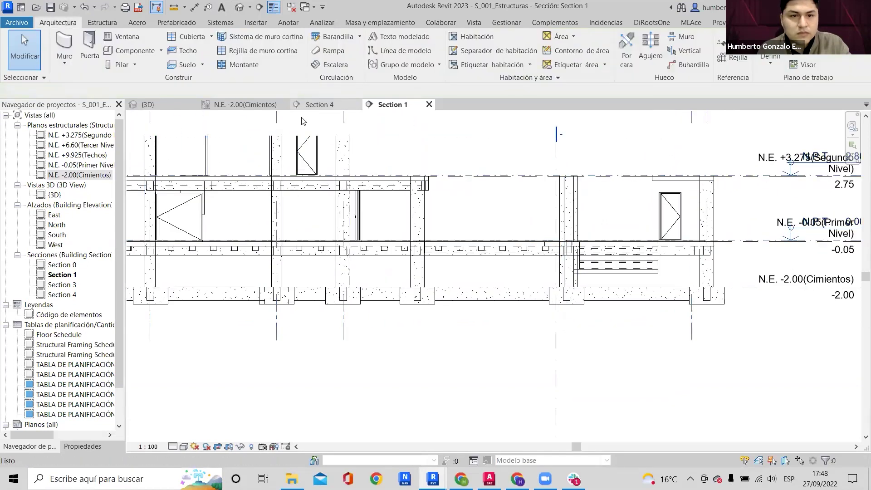
pyautogui.click(246, 105)
pyautogui.scroll(1, 411, 184)
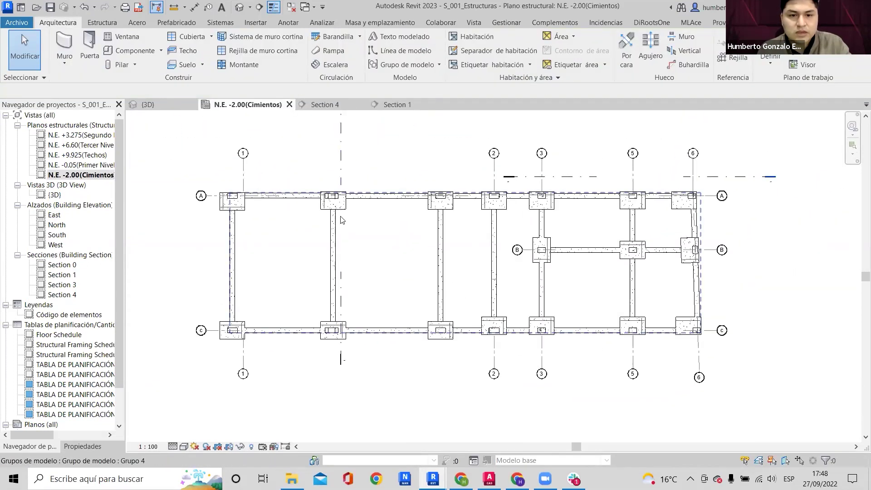
# Stretch the horizontal section line across the full building length, move it farther above grid A, and open its view.
pyautogui.scroll(-2, 415, 189)
pyautogui.click(437, 196)
pyautogui.moveTo(438, 196); pyautogui.dragTo(246, 196)
pyautogui.scroll(2, 348, 205)
pyautogui.scroll(-3, 344, 190)
pyautogui.moveTo(344, 189); pyautogui.dragTo(336, 142)
pyautogui.rightClick(329, 138)
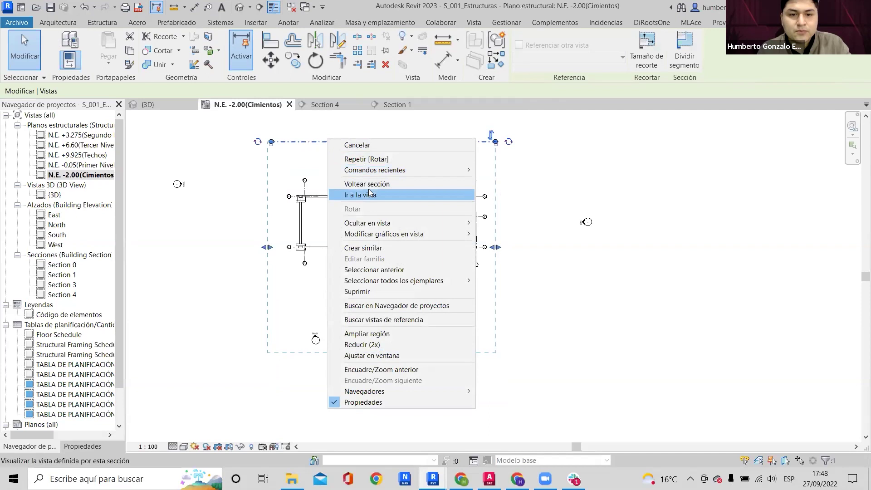
pyautogui.click(368, 189)
# Examine where the numbered grids cross the N.E. -2.00(Cimientos) level in Section 1 and return to that level's plan.
pyautogui.scroll(-3, 473, 227)
pyautogui.moveTo(608, 181); pyautogui.dragTo(276, 213)
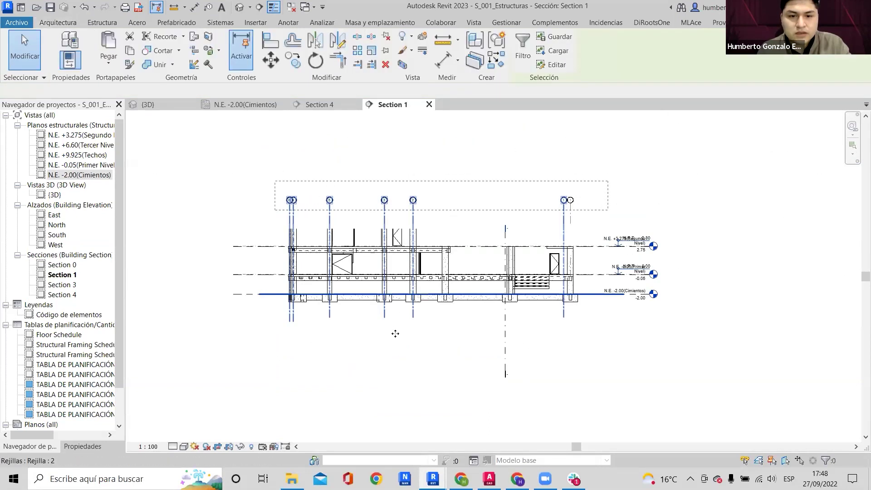
pyautogui.scroll(2, 395, 334)
pyautogui.press('Escape')
pyautogui.click(408, 196)
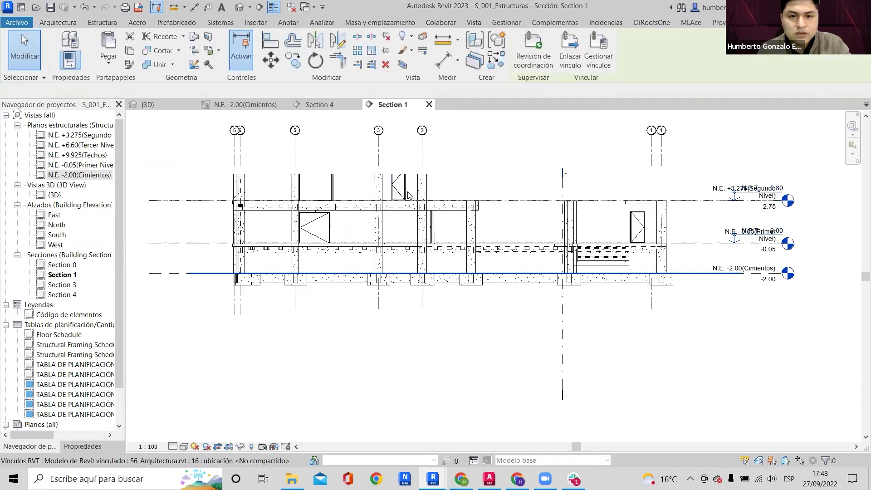
pyautogui.click(422, 145)
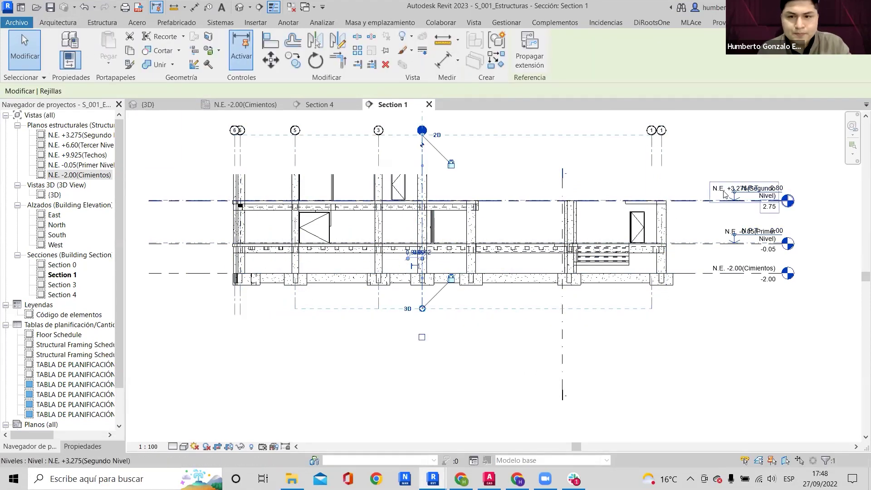
pyautogui.scroll(3, 745, 272)
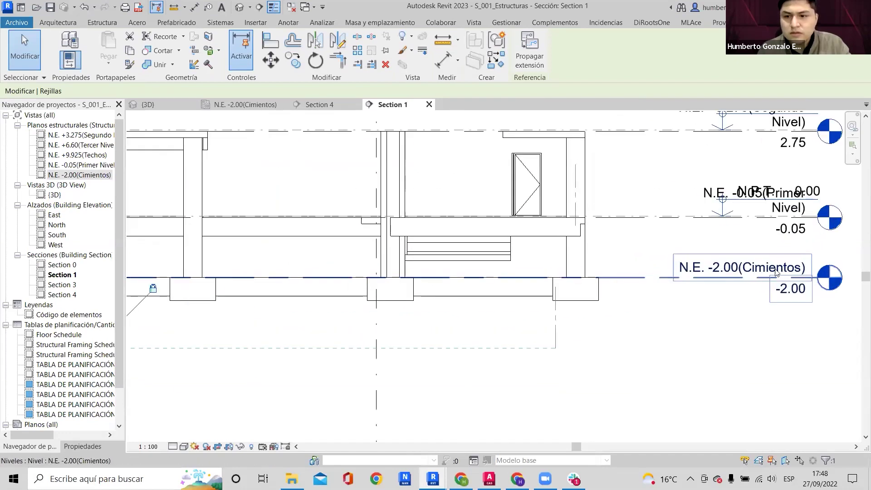
pyautogui.scroll(-2, 745, 272)
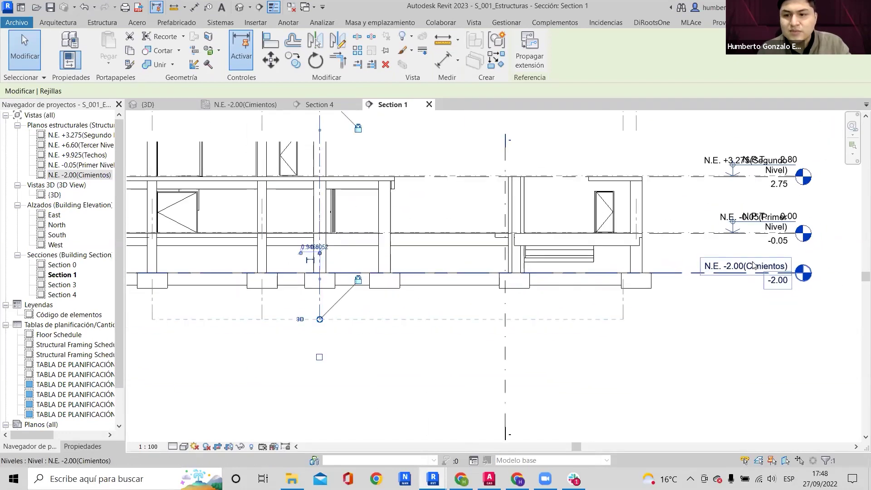
pyautogui.doubleClick(73, 176)
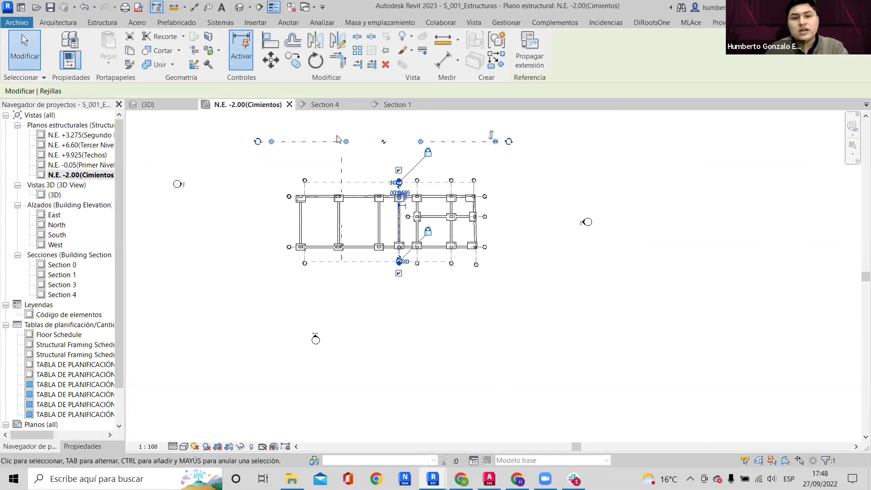
# Try a top offset of 2 in the view range of the N.E. -2.00(Cimientos) plan, and undo the change.
pyautogui.press('Escape')
pyautogui.scroll(4, 349, 181)
pyautogui.moveTo(325, 218); pyautogui.dragTo(375, 209, button='middle')
pyautogui.scroll(1, 376, 209)
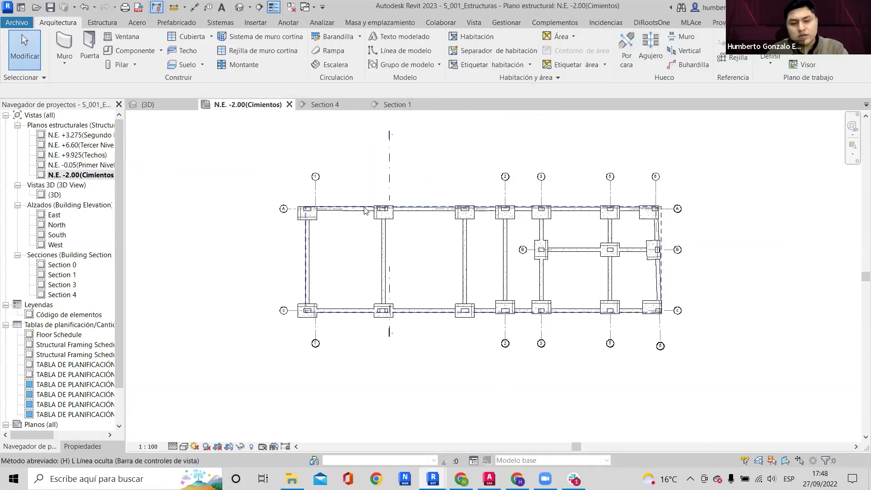
pyautogui.scroll(1, 398, 204)
pyautogui.press('v')
pyautogui.press('r')
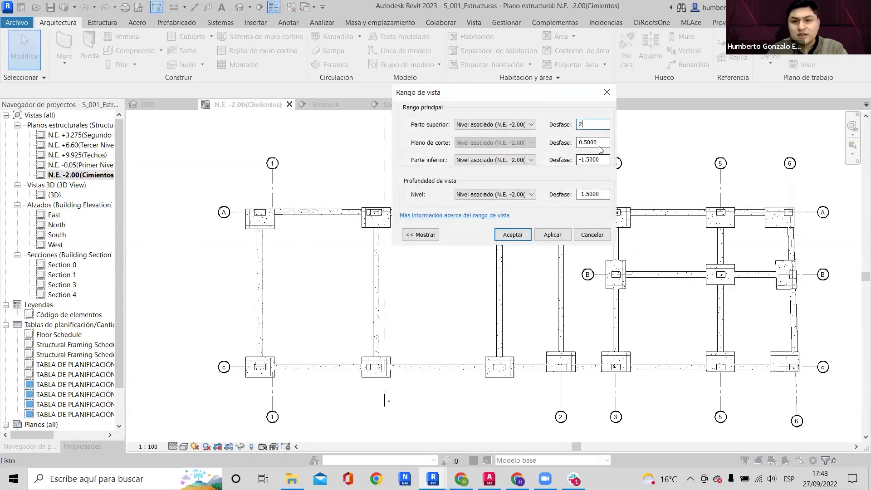
pyautogui.click(511, 234)
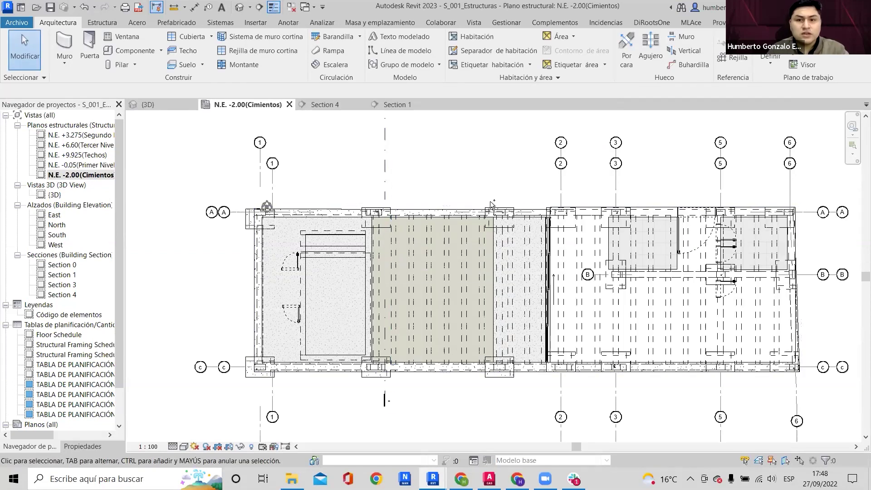
pyautogui.hotkey('ctrl', 'z')
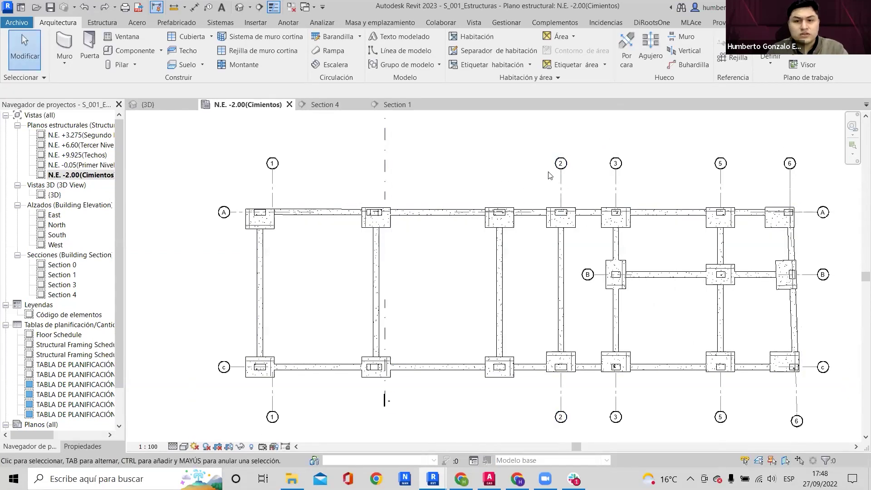
# Compare the grids in the architectural N.A. +0.00m(Primer nivel) plan side by side with the structural foundation plan.
pyautogui.scroll(-1, 549, 174)
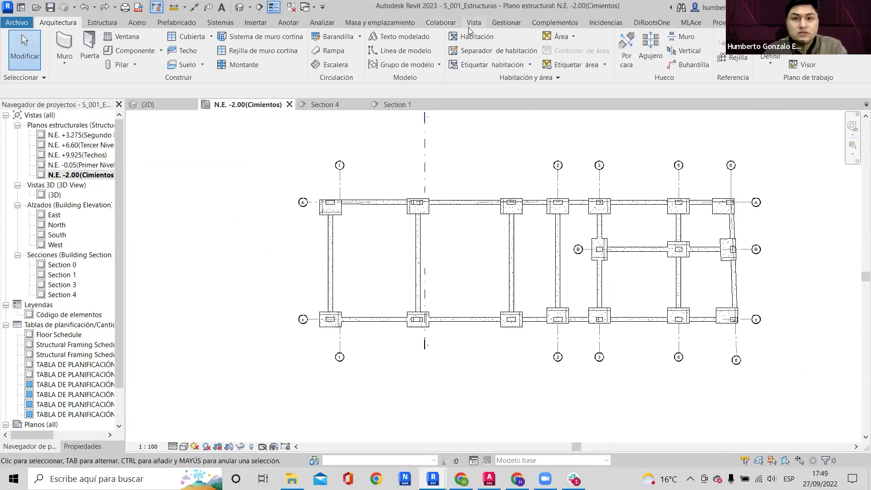
pyautogui.moveTo(477, 12); pyautogui.dragTo(870, 217)
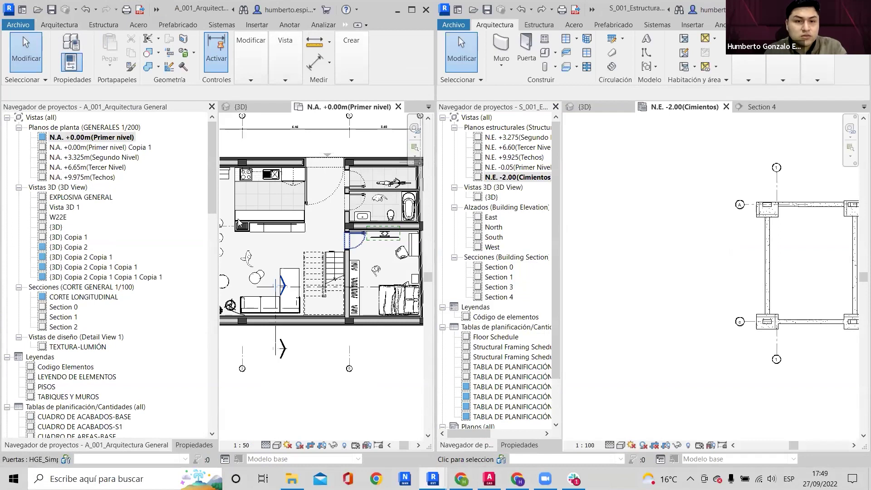
pyautogui.scroll(-1, 266, 234)
pyautogui.scroll(-3, 267, 237)
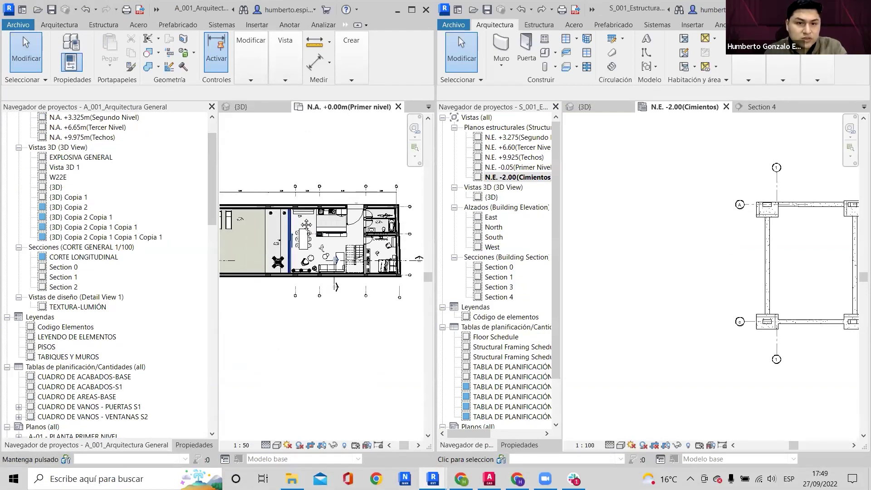
pyautogui.moveTo(285, 209); pyautogui.dragTo(318, 216, button='middle')
pyautogui.scroll(3, 318, 213)
pyautogui.scroll(-2, 317, 213)
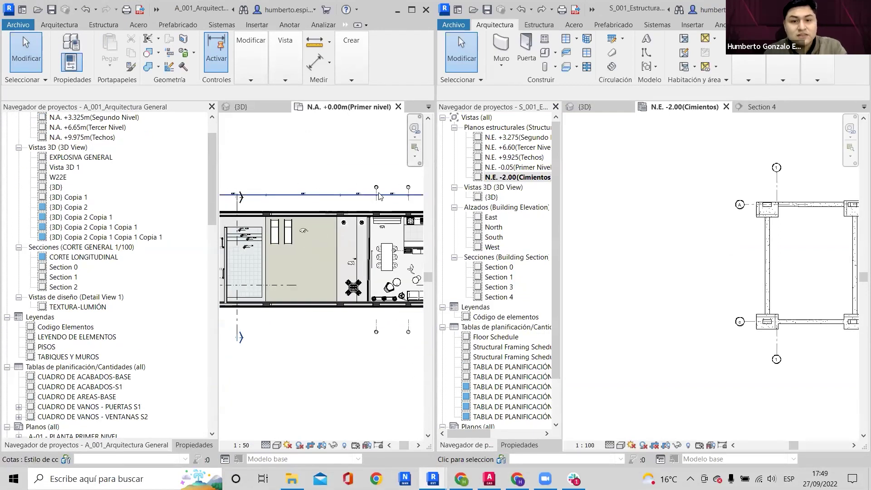
pyautogui.moveTo(798, 177); pyautogui.dragTo(676, 173, button='middle')
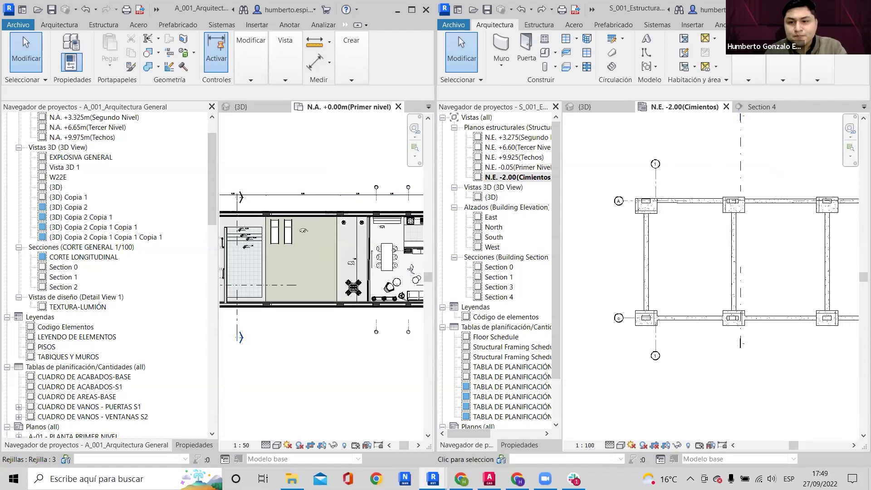
pyautogui.click(848, 9)
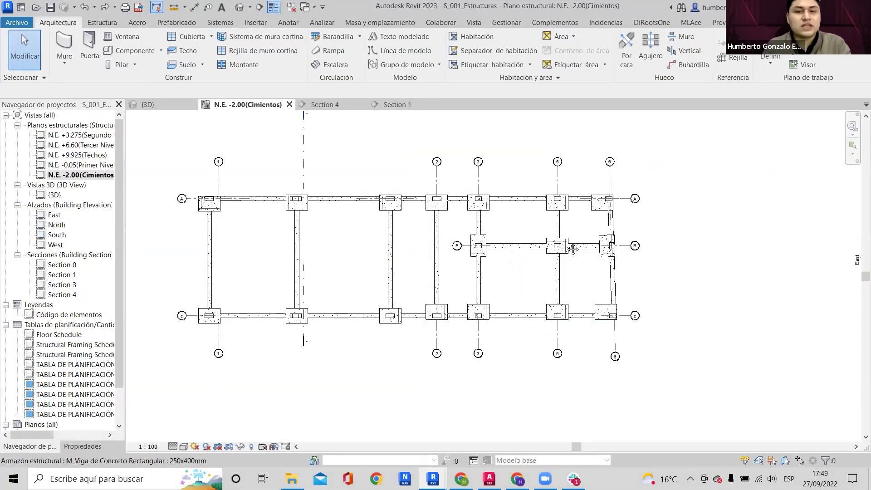
# Place one continuous aligned dimension string across grids 6, 5, 3, 2 and 1, between the grid bubbles and grid A.
pyautogui.moveTo(572, 250); pyautogui.dragTo(652, 257, button='middle')
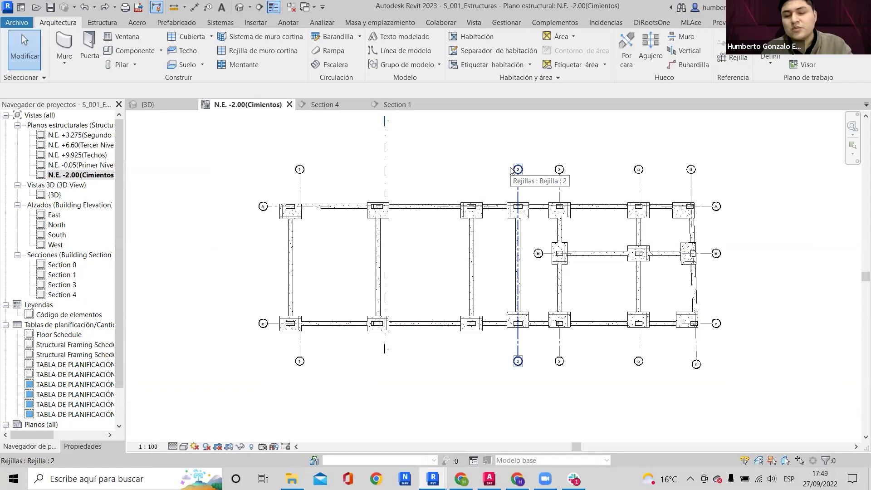
pyautogui.scroll(2, 476, 183)
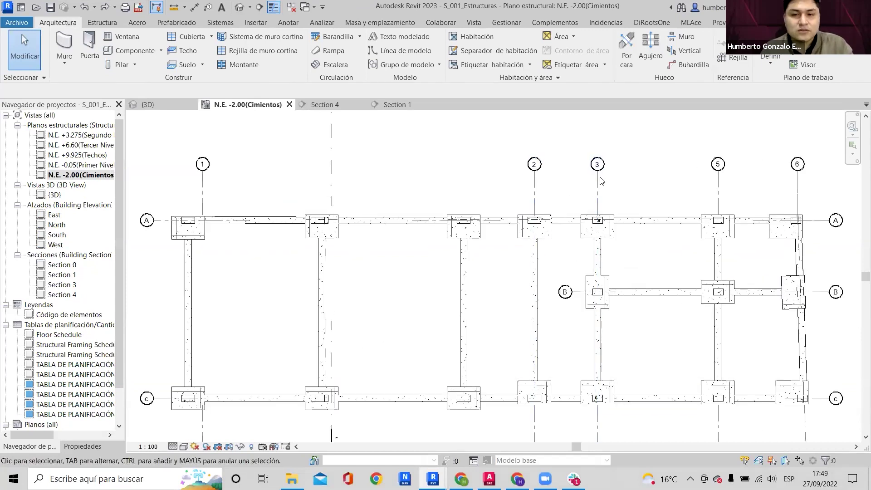
pyautogui.scroll(-2, 601, 181)
pyautogui.press('d')
pyautogui.press('i')
pyautogui.press('Escape')
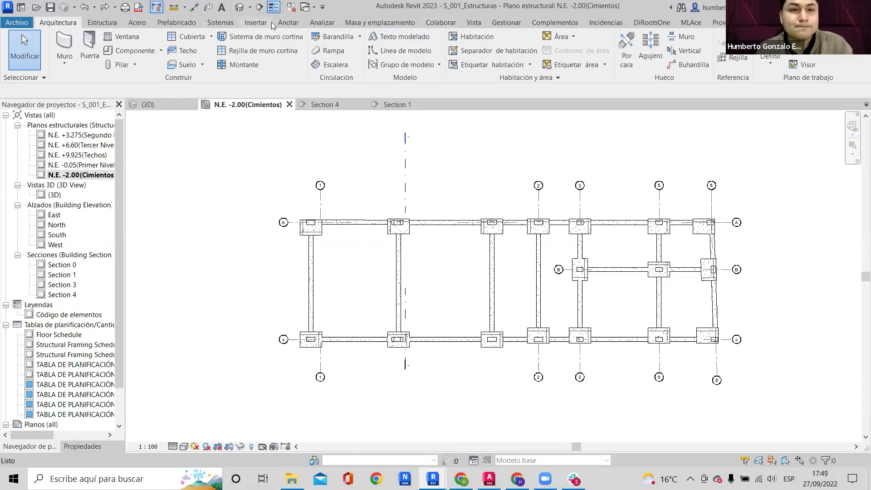
pyautogui.click(255, 22)
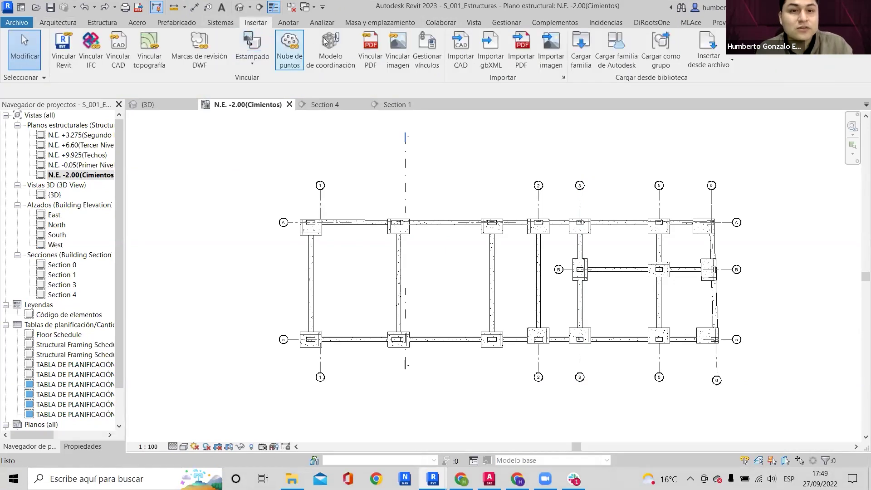
pyautogui.click(289, 23)
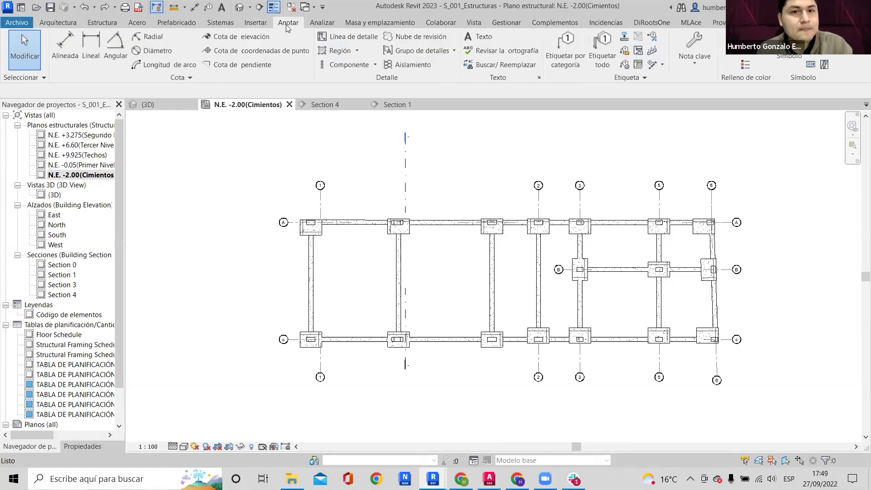
pyautogui.click(65, 50)
pyautogui.click(712, 197)
pyautogui.click(660, 199)
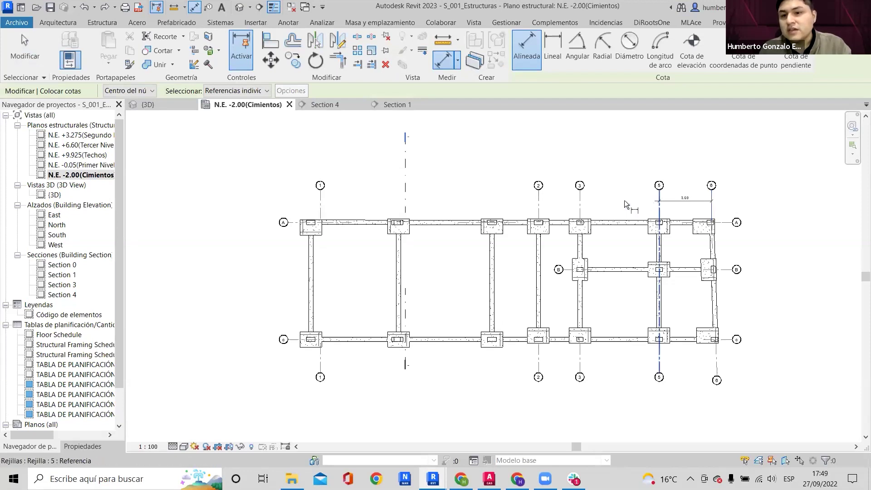
pyautogui.click(540, 208)
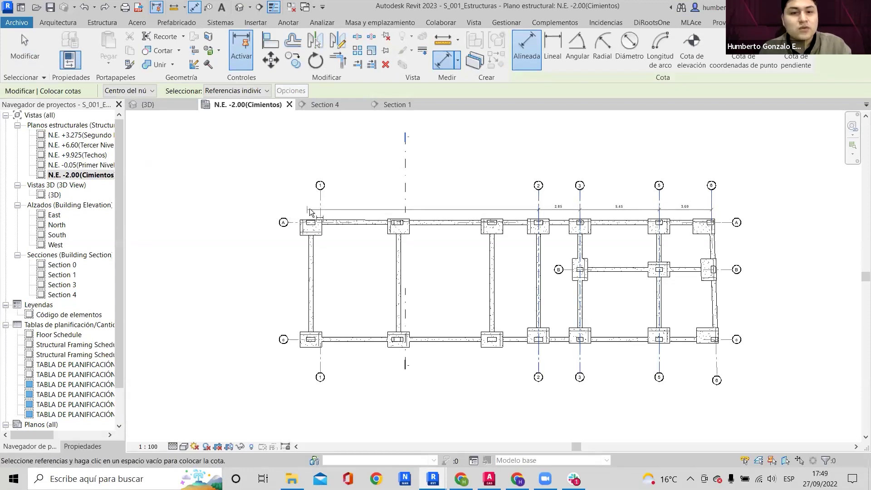
pyautogui.click(448, 203)
pyautogui.press('Escape')
pyautogui.press('Escape')
# Align grid 1 with the centre of the leftmost foundation columns and beam.
pyautogui.scroll(3, 329, 222)
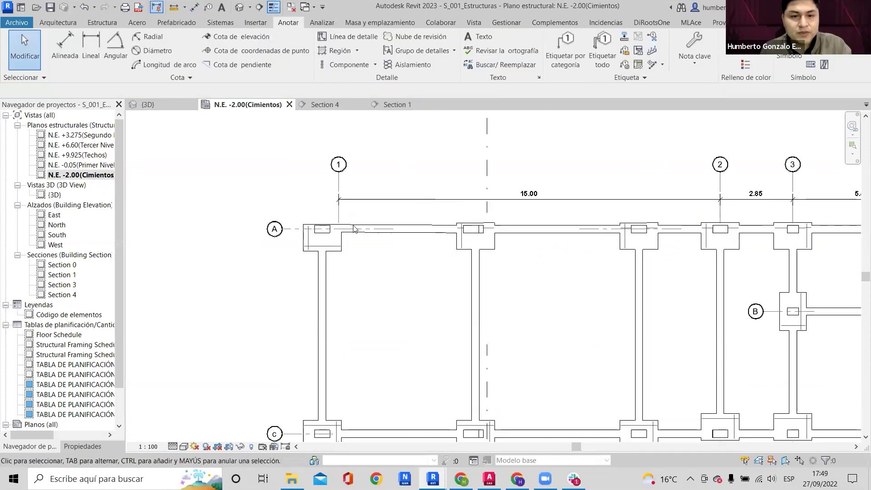
pyautogui.click(341, 230)
pyautogui.scroll(3, 348, 234)
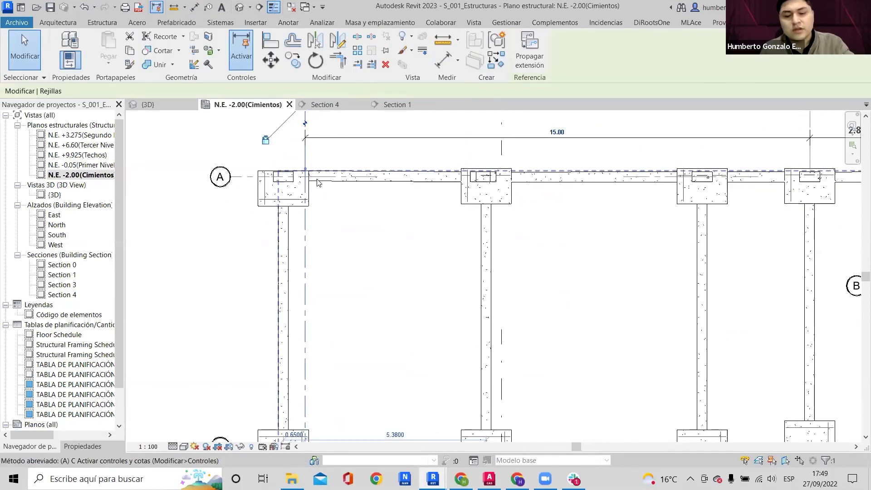
pyautogui.press('a')
pyautogui.press('l')
pyautogui.scroll(-5, 303, 161)
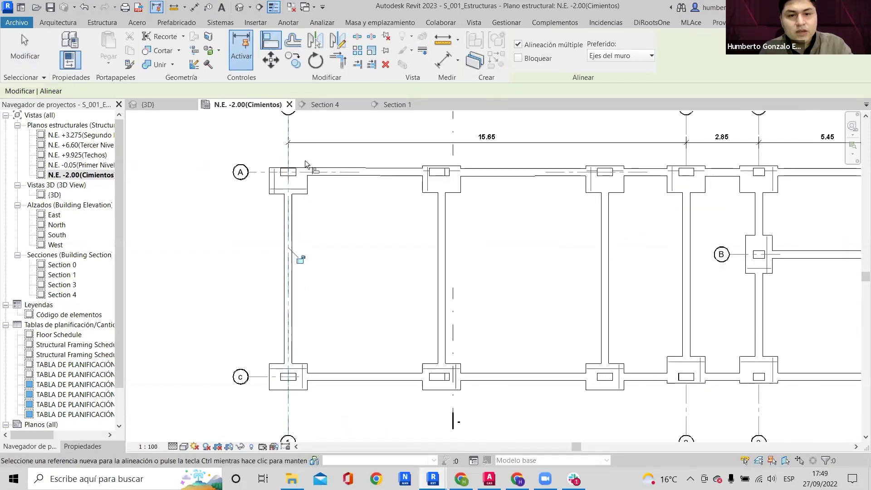
pyautogui.press('Escape')
pyautogui.press('Escape')
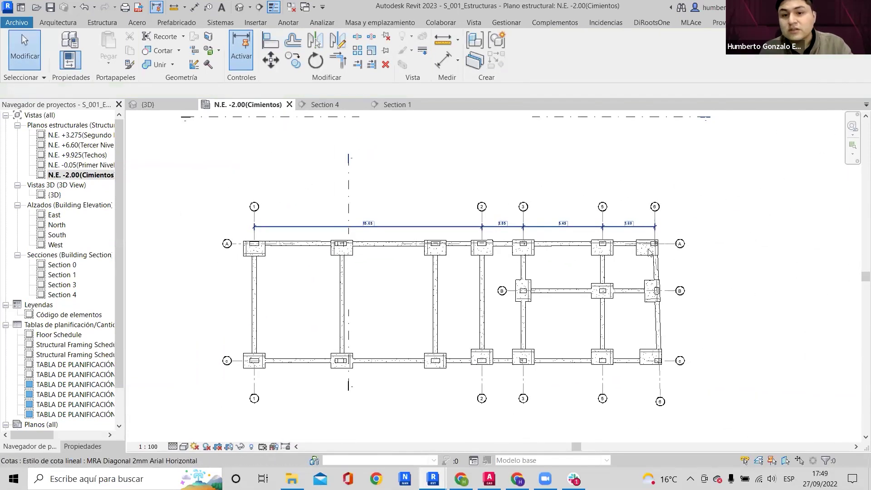
# Edit the sketch of grid 6, extending its inclined segment straight beyond grid A and removing the short vertical segment.
pyautogui.scroll(2, 686, 254)
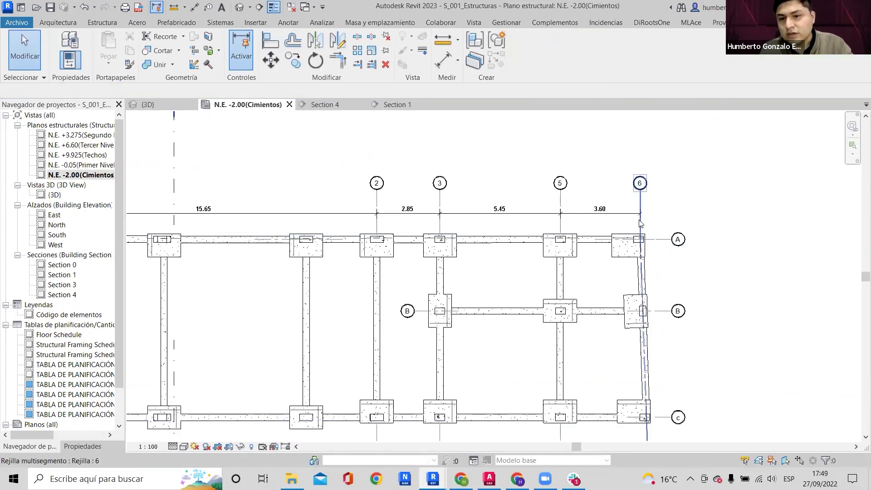
pyautogui.click(640, 223)
pyautogui.scroll(-3, 656, 259)
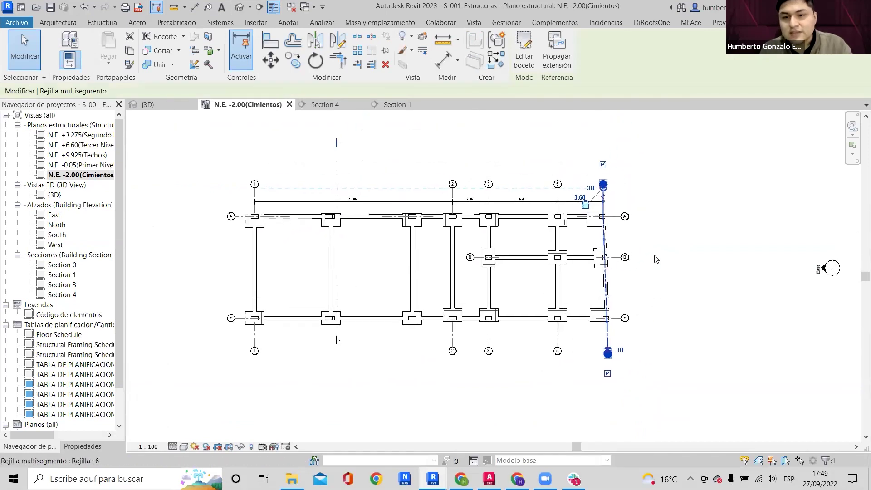
pyautogui.press('Escape')
pyautogui.scroll(2, 640, 240)
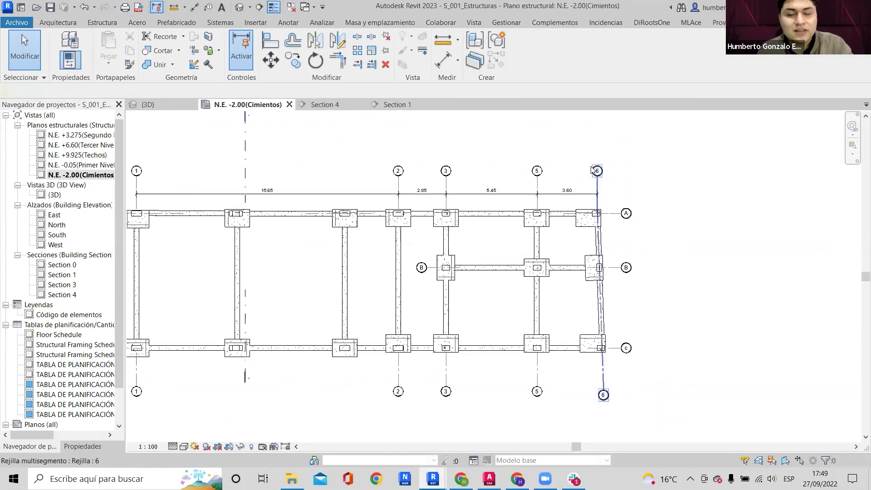
pyautogui.moveTo(536, 173); pyautogui.dragTo(590, 187, button='middle')
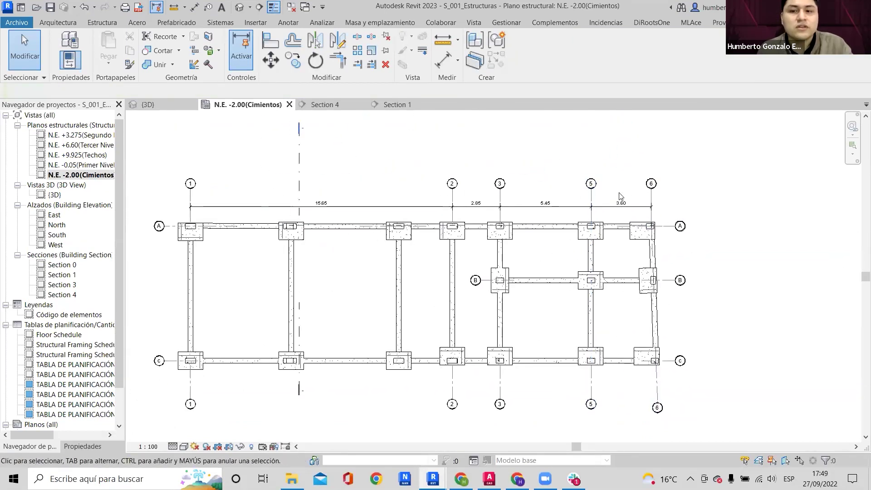
pyautogui.doubleClick(651, 206)
pyautogui.scroll(2, 651, 206)
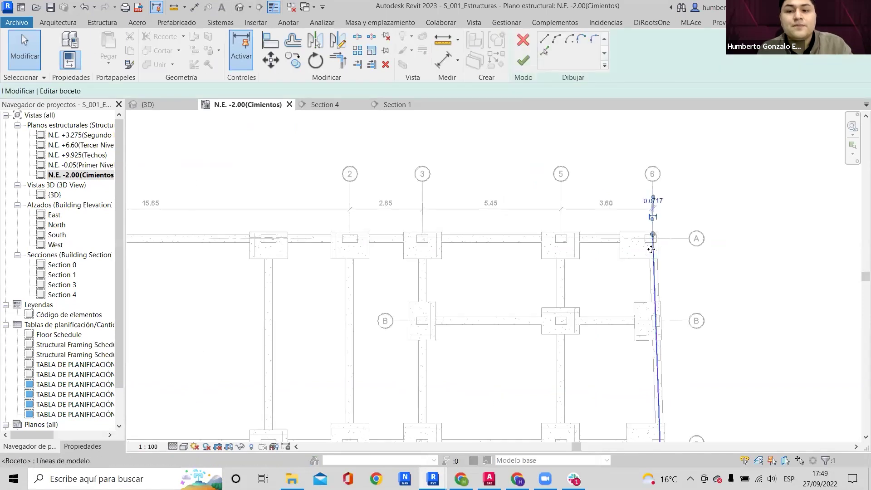
pyautogui.moveTo(654, 234)
pyautogui.mouseDown()
pyautogui.moveTo(648, 142)
pyautogui.moveTo(653, 181)
pyautogui.mouseUp()
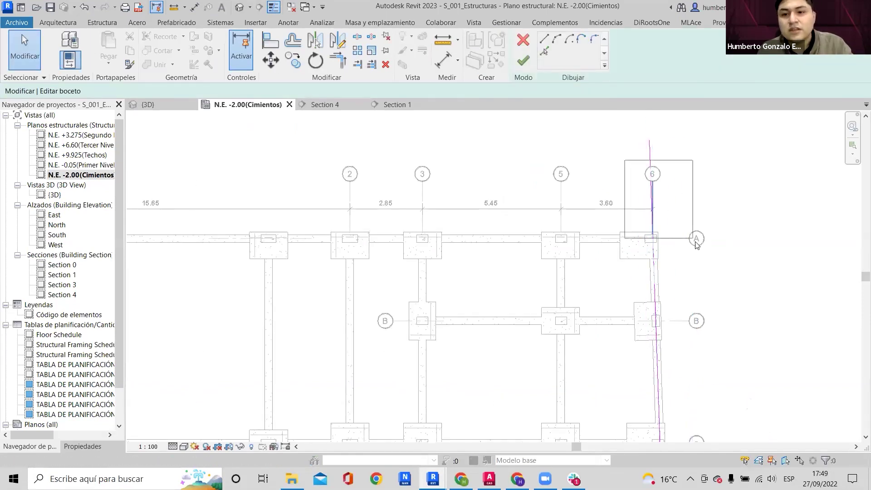
pyautogui.click(524, 64)
# Add the centre of the column at grids A and 6 as a reference to the existing dimension string past grid 5.
pyautogui.click(565, 179)
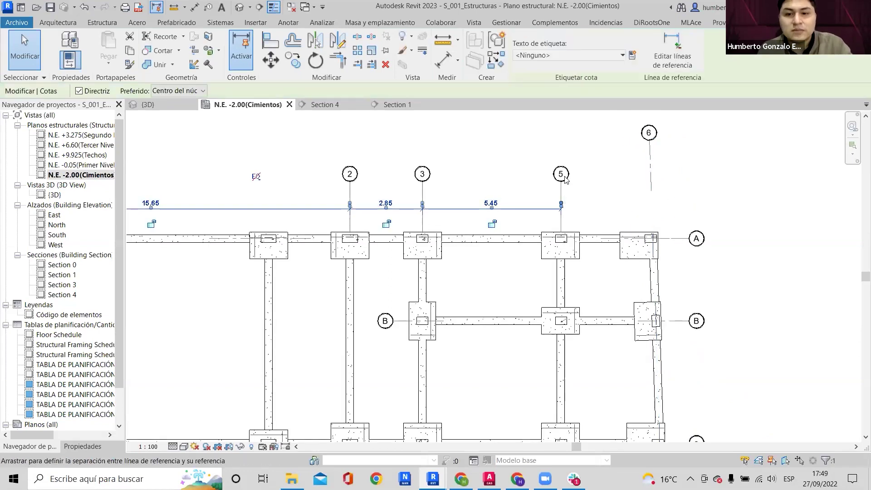
pyautogui.scroll(5, 656, 208)
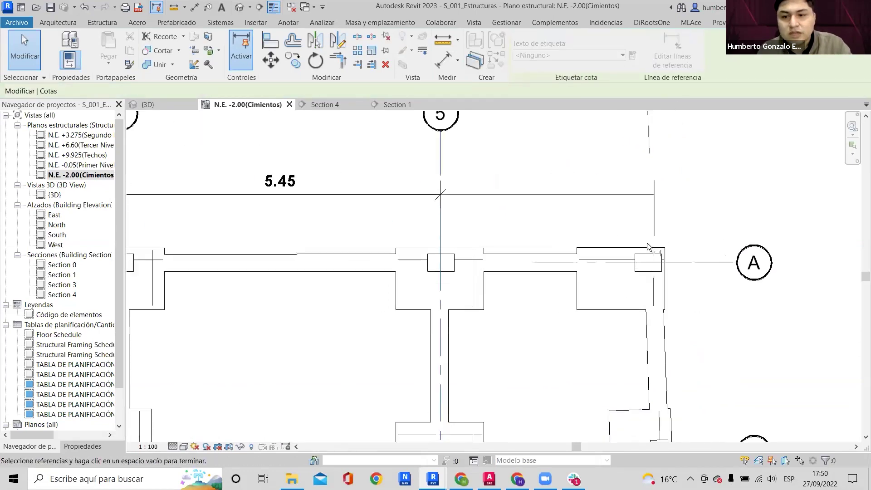
pyautogui.scroll(-2, 649, 280)
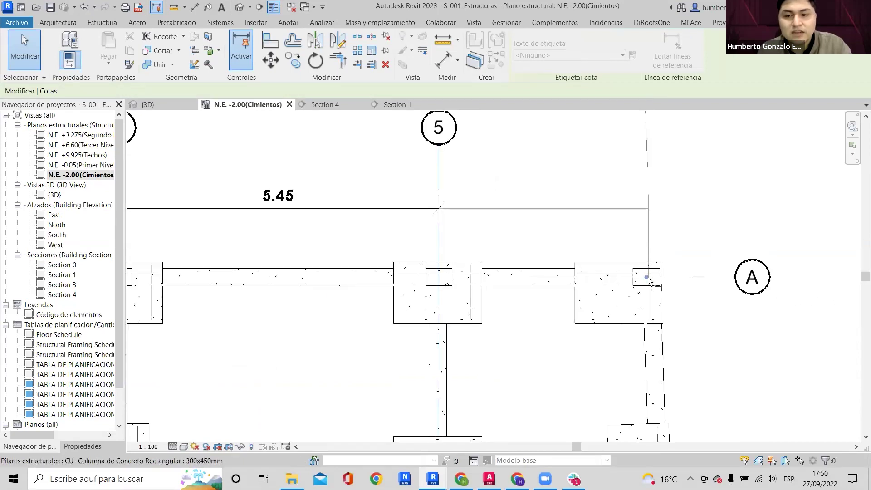
pyautogui.scroll(2, 650, 275)
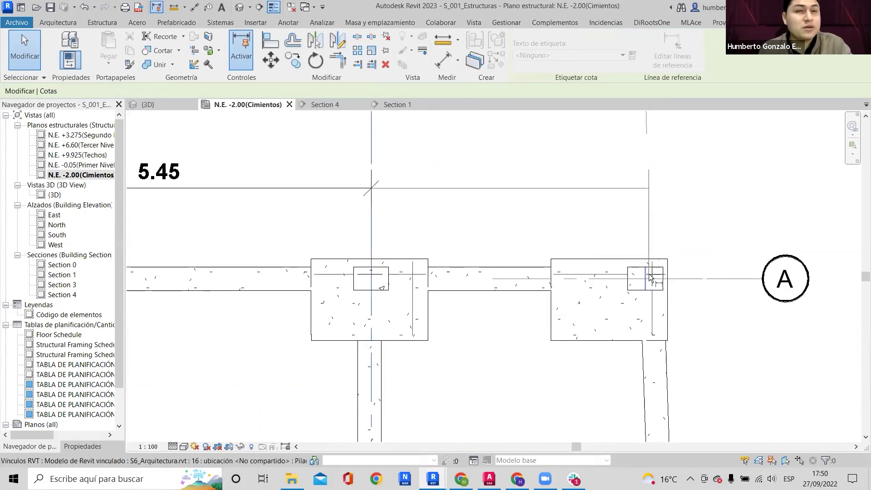
pyautogui.click(646, 280)
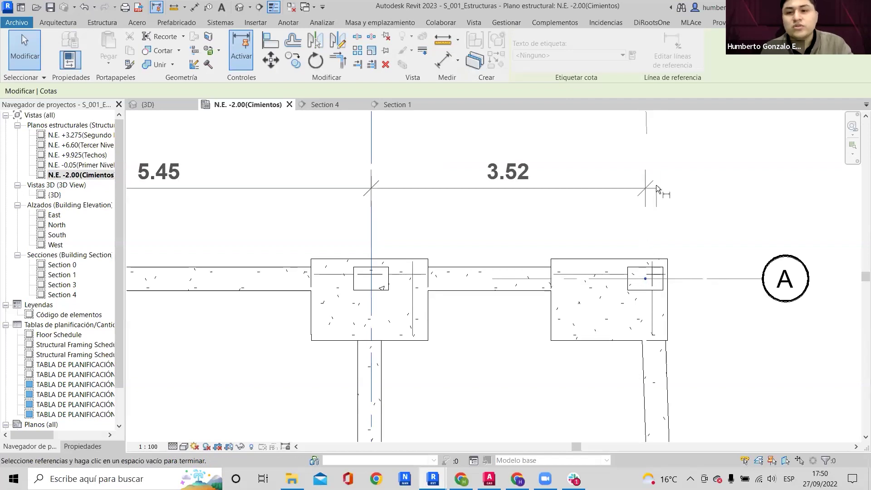
pyautogui.scroll(-4, 680, 187)
pyautogui.scroll(2, 660, 225)
pyautogui.click(662, 222)
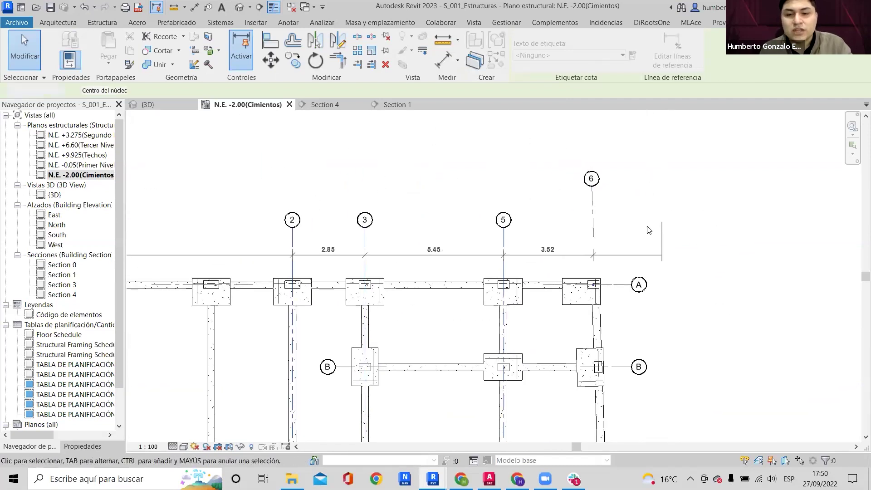
pyautogui.scroll(-3, 662, 221)
pyautogui.press('Escape')
# Edit grid 6's sketch, tilting its upper end well towards grid 5, and finish by ungrouping the inconsistent groups.
pyautogui.click(553, 139)
pyautogui.scroll(2, 553, 139)
pyautogui.scroll(-2, 548, 118)
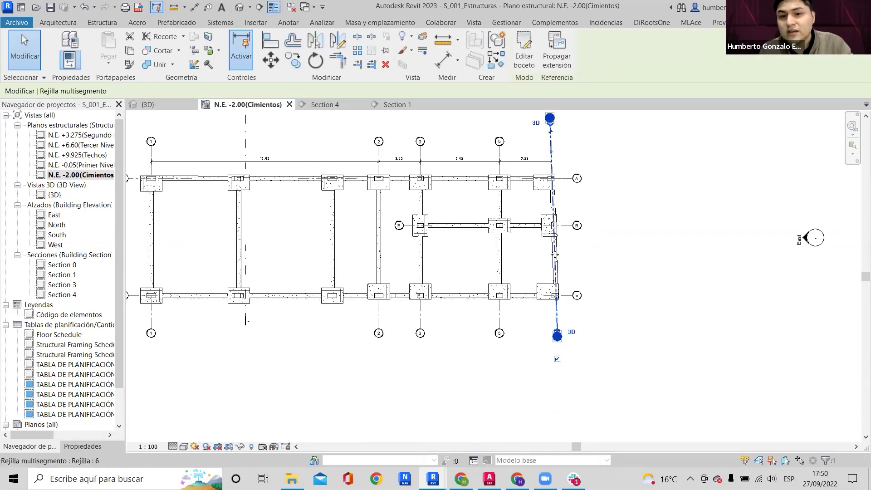
pyautogui.click(524, 50)
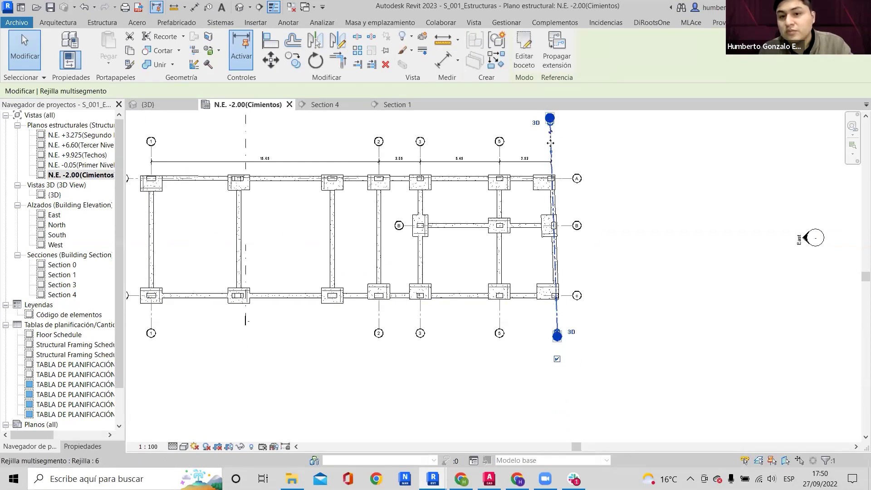
pyautogui.moveTo(534, 164); pyautogui.dragTo(554, 163)
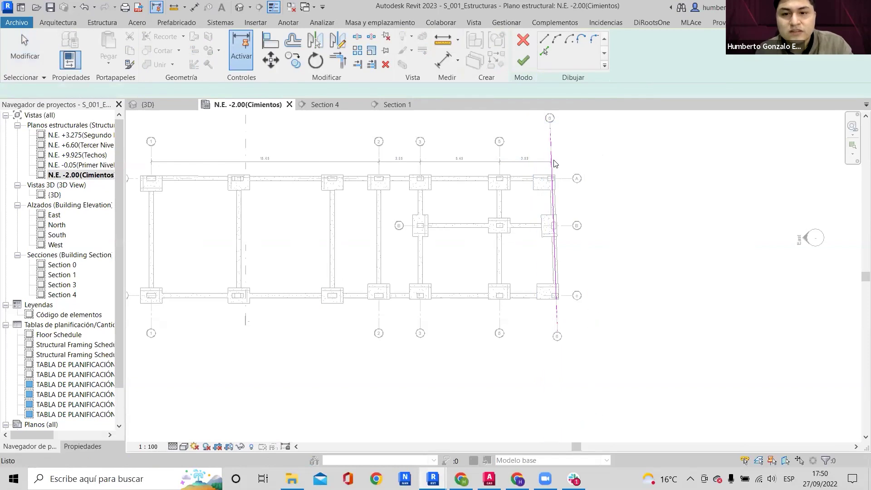
pyautogui.click(551, 146)
pyautogui.moveTo(550, 121); pyautogui.dragTo(522, 127)
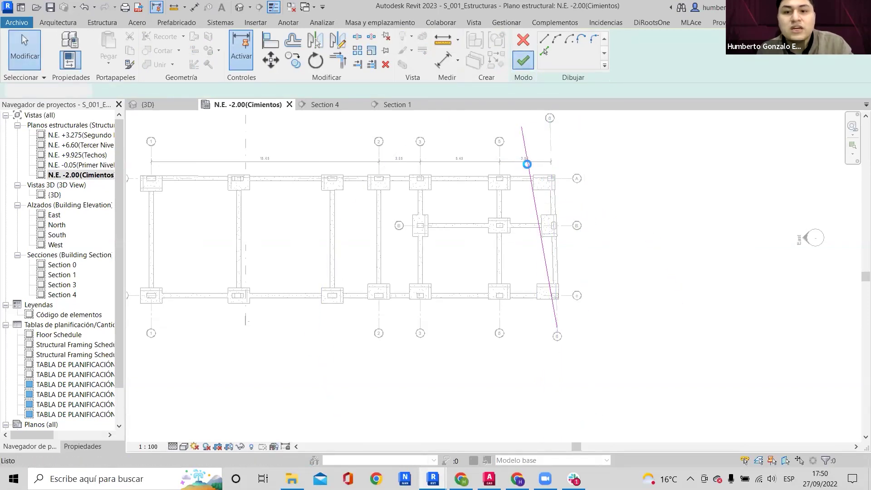
pyautogui.scroll(3, 527, 165)
pyautogui.click(696, 452)
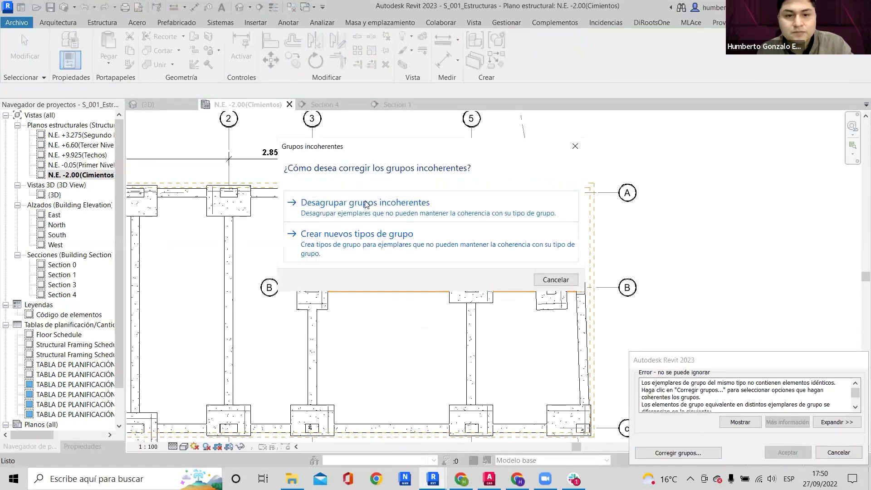
pyautogui.click(366, 204)
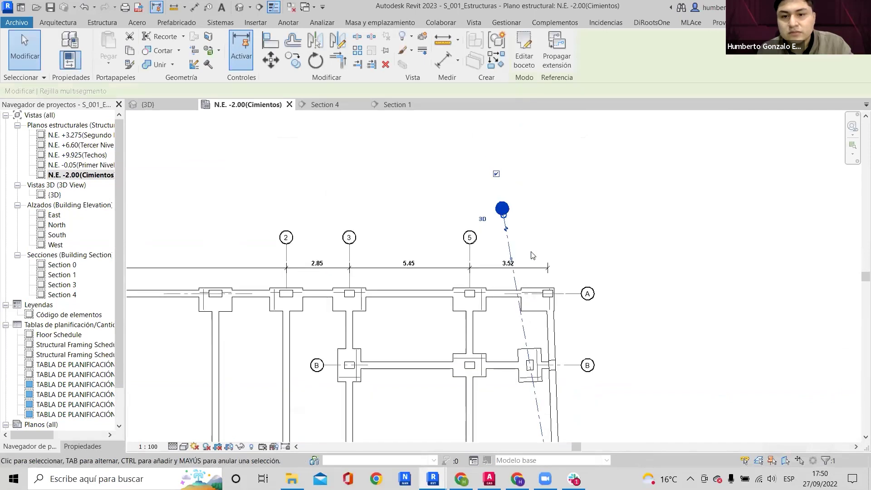
# Examine the more inclined grid 6 against the end of the dimension string and the foundation at grid B.
pyautogui.click(533, 256)
pyautogui.scroll(-3, 525, 237)
pyautogui.scroll(5, 515, 236)
pyautogui.moveTo(517, 252); pyautogui.dragTo(519, 167, button='middle')
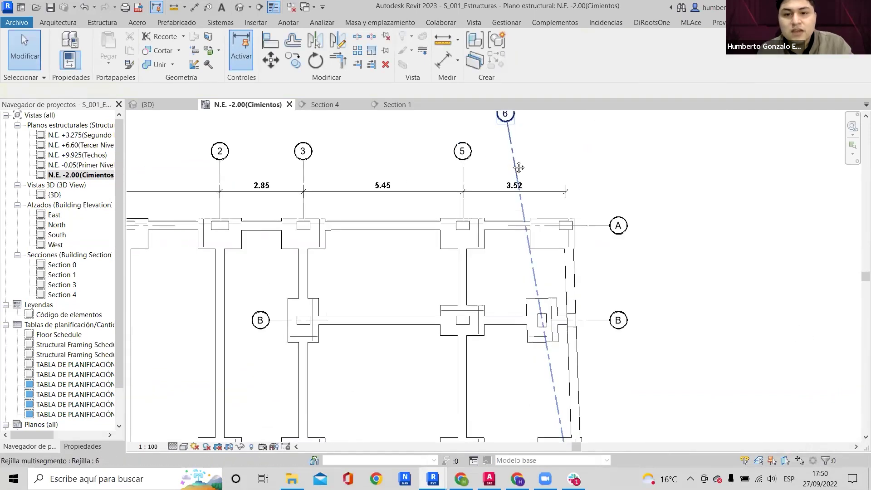
pyautogui.scroll(-4, 519, 166)
pyautogui.click(518, 167)
pyautogui.scroll(3, 518, 165)
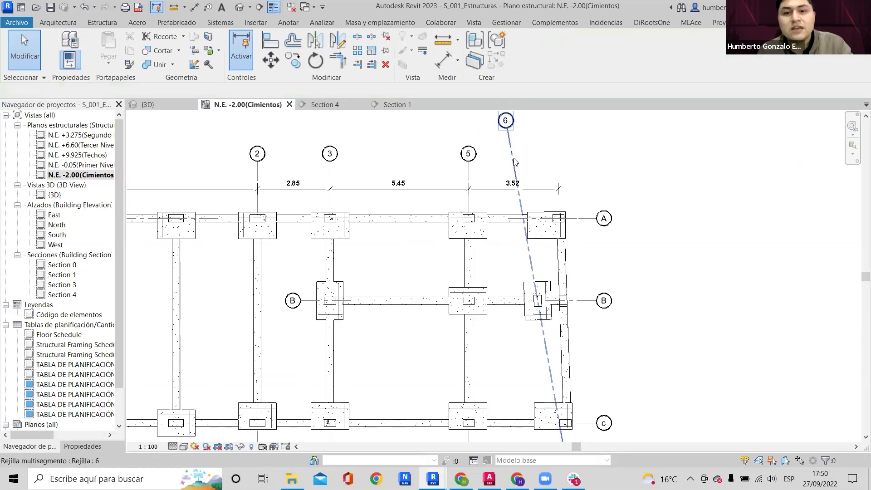
pyautogui.scroll(-2, 523, 172)
pyautogui.scroll(1, 522, 175)
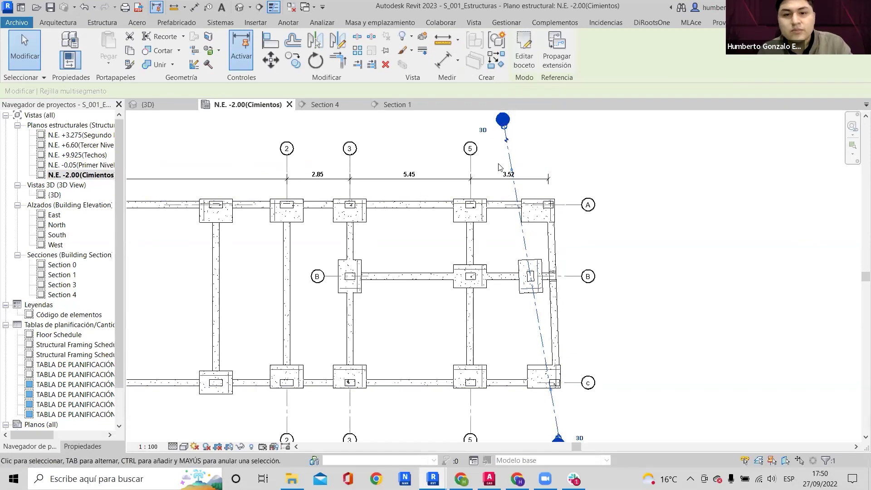
pyautogui.scroll(1, 480, 163)
pyautogui.scroll(-1, 491, 156)
pyautogui.moveTo(497, 201); pyautogui.dragTo(484, 248, button='middle')
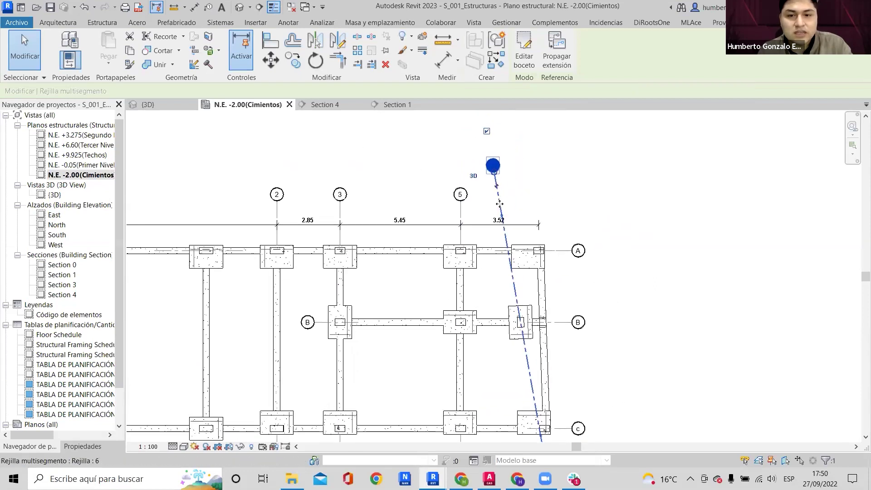
pyautogui.scroll(2, 501, 193)
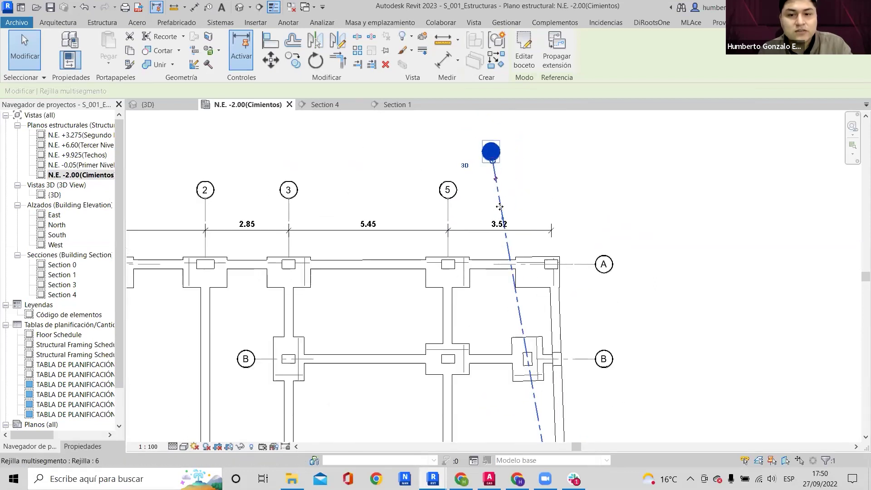
# Edit grid 6's sketch, adding a vertical segment above grid A and trimming the inclined segment to meet it.
pyautogui.click(524, 50)
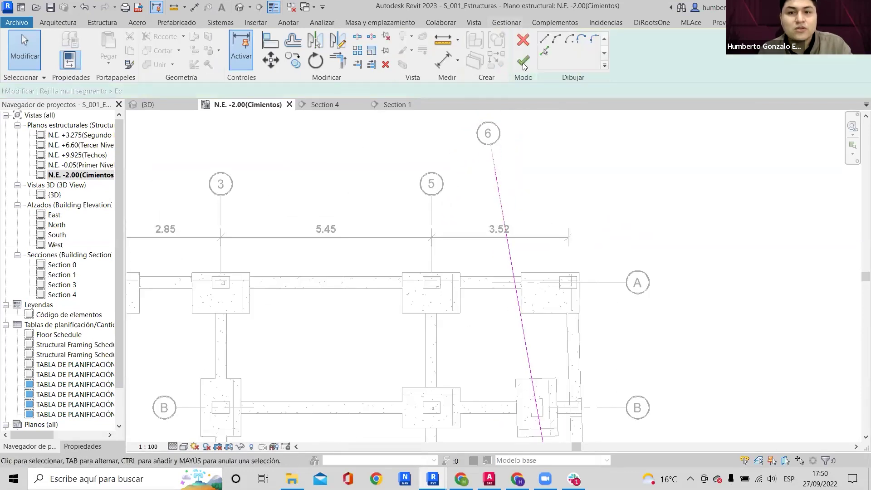
pyautogui.click(545, 40)
pyautogui.click(515, 282)
pyautogui.click(515, 166)
pyautogui.press('Escape')
pyautogui.press('Escape')
pyautogui.press('t')
pyautogui.press('r')
pyautogui.click(515, 189)
pyautogui.click(518, 321)
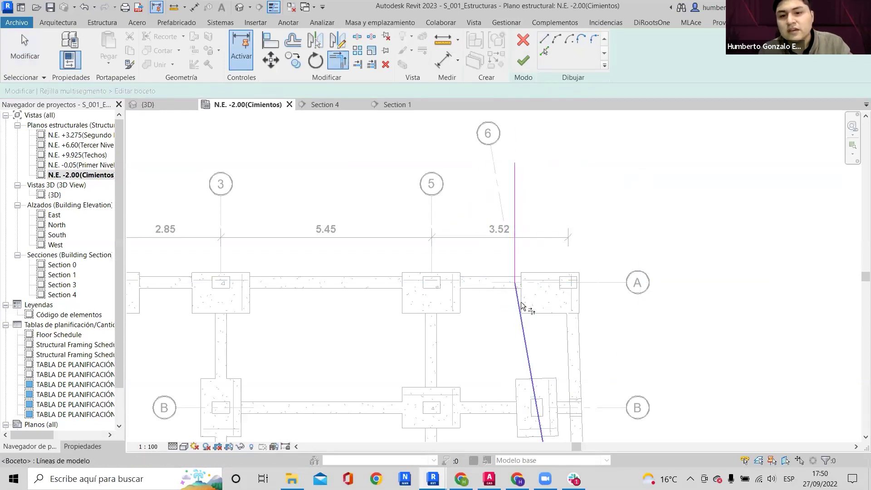
pyautogui.press('Escape')
pyautogui.click(525, 59)
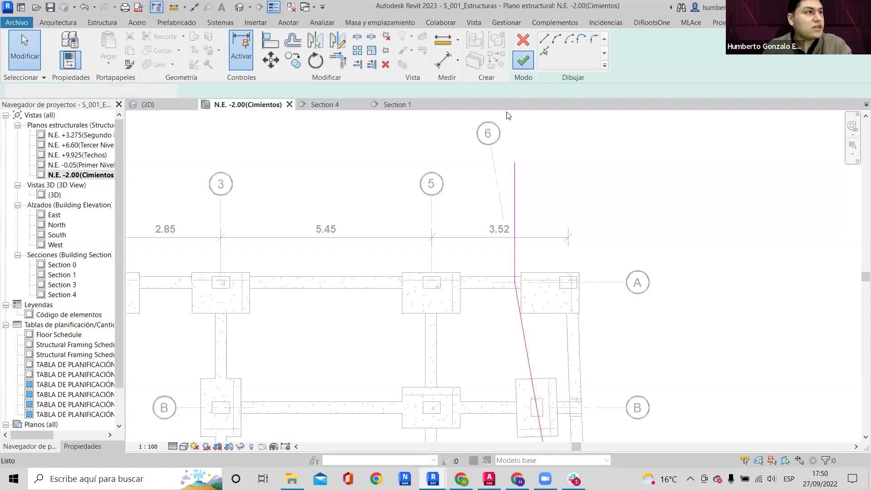
# Attach the end of the dimension string past grid 5 to grid 6's vertical segment.
pyautogui.click(531, 237)
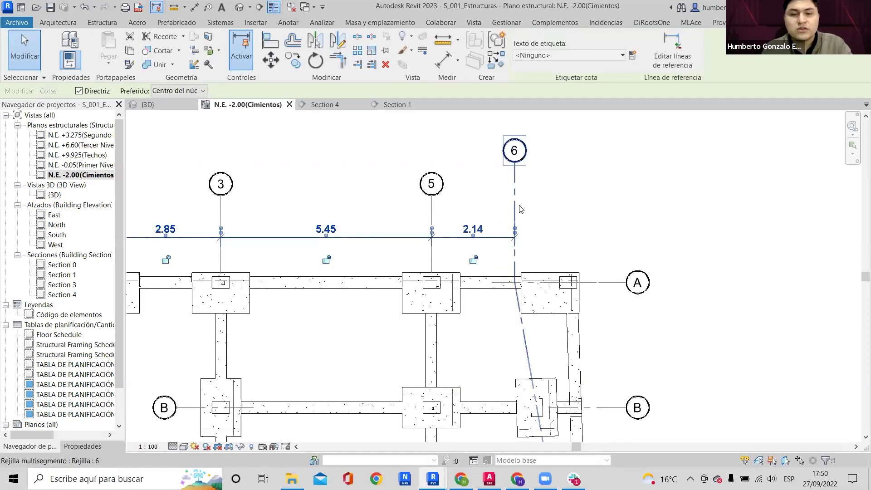
pyautogui.scroll(-2, 521, 197)
pyautogui.scroll(2, 543, 206)
pyautogui.scroll(2, 543, 207)
pyautogui.click(544, 209)
pyautogui.scroll(-2, 525, 169)
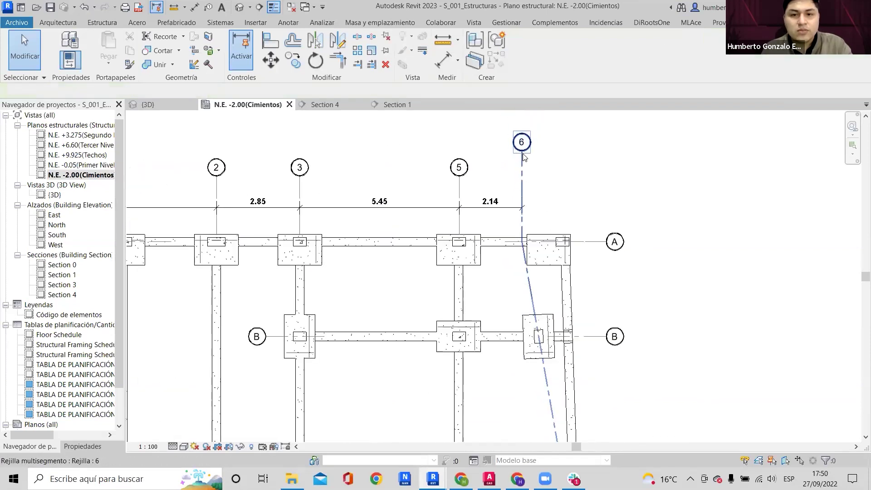
# Shorten the upper end of grid 6 so its bubble lines up with the bubbles of grids 3 and 5.
pyautogui.scroll(1, 523, 154)
pyautogui.click(523, 154)
pyautogui.moveTo(522, 151); pyautogui.dragTo(522, 178)
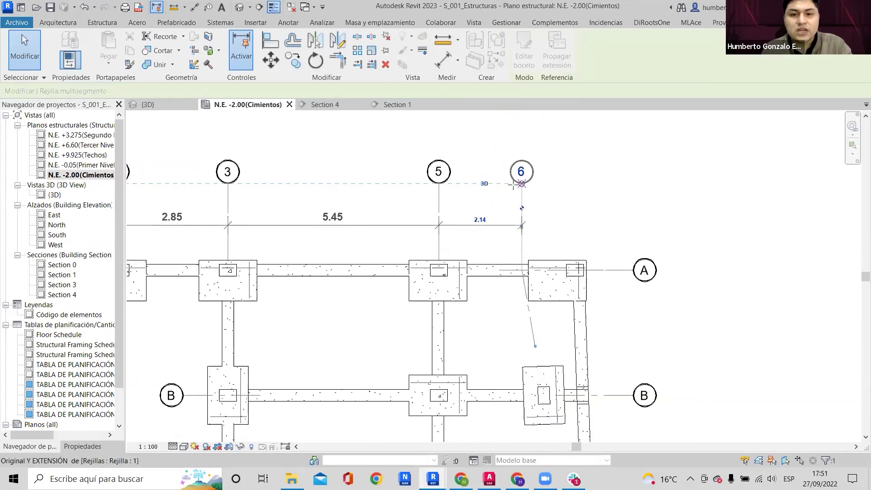
pyautogui.click(521, 116)
# Examine grid 6's bend at grid A and its relation to the dimension string and the foundations along it.
pyautogui.scroll(2, 504, 229)
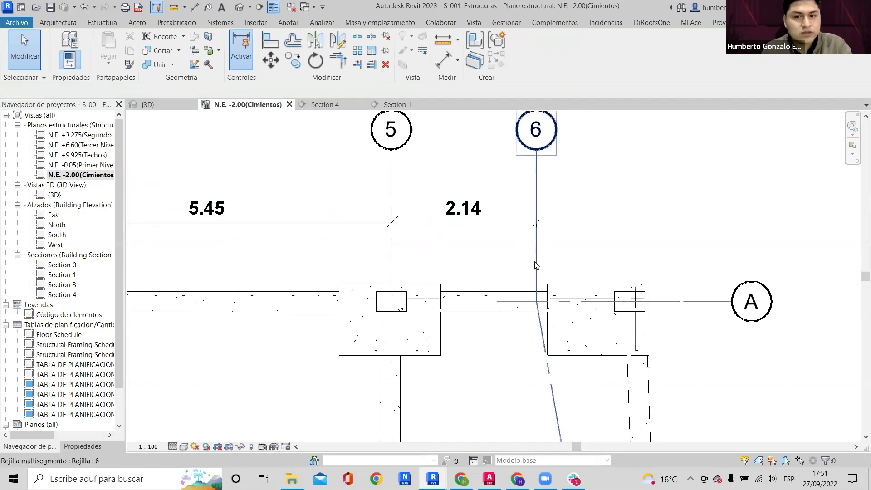
pyautogui.scroll(-1, 536, 266)
pyautogui.scroll(4, 534, 277)
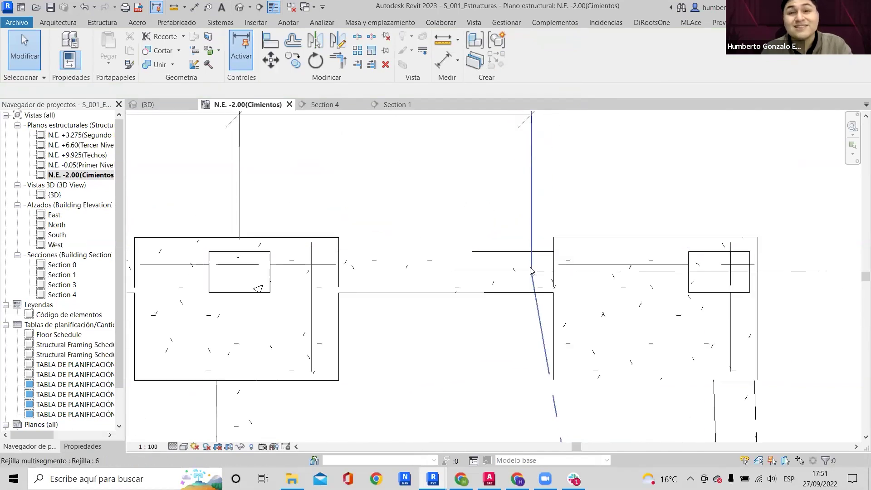
pyautogui.scroll(-3, 532, 270)
pyautogui.scroll(-3, 532, 257)
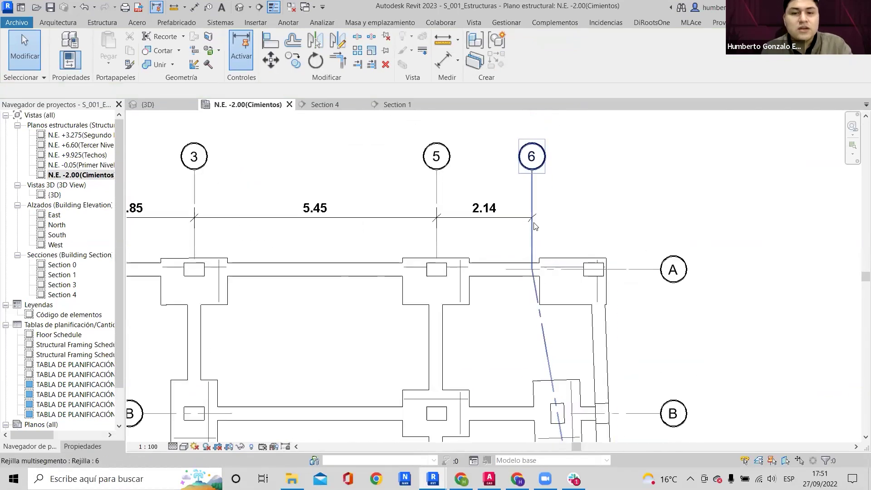
pyautogui.scroll(3, 534, 260)
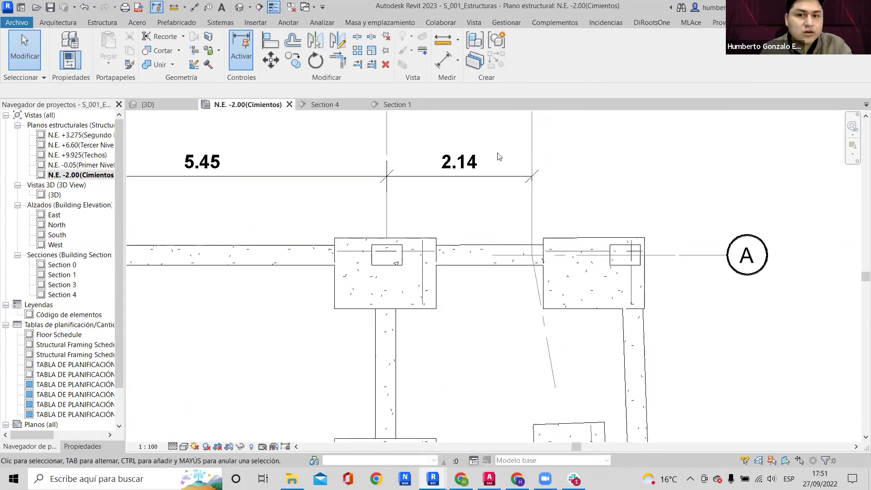
pyautogui.scroll(-3, 528, 214)
pyautogui.scroll(3, 522, 261)
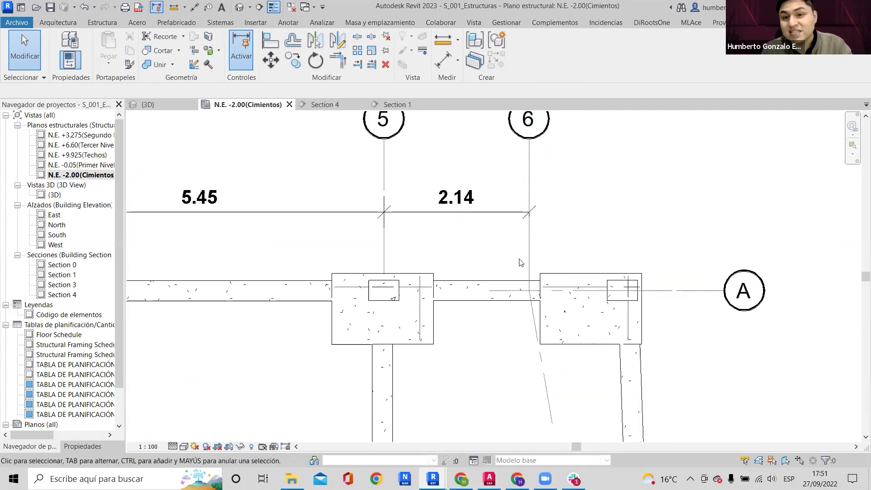
pyautogui.scroll(-3, 522, 254)
pyautogui.scroll(3, 517, 205)
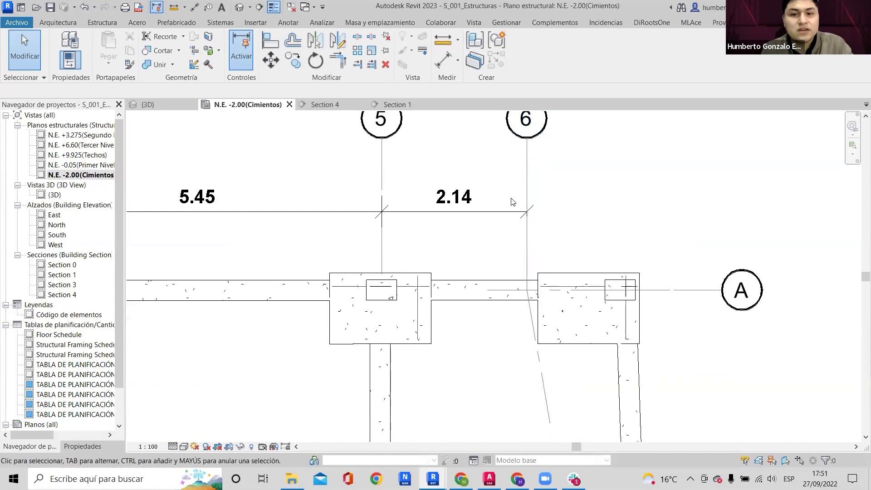
pyautogui.scroll(-3, 527, 210)
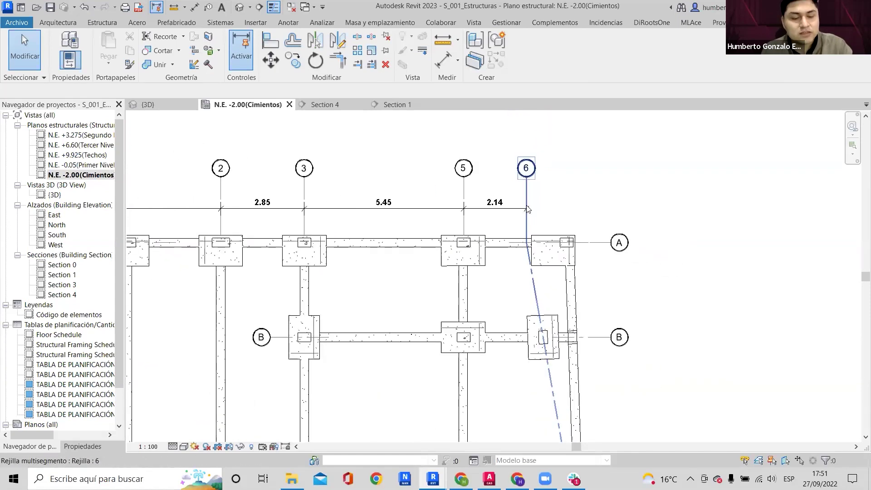
pyautogui.scroll(3, 527, 196)
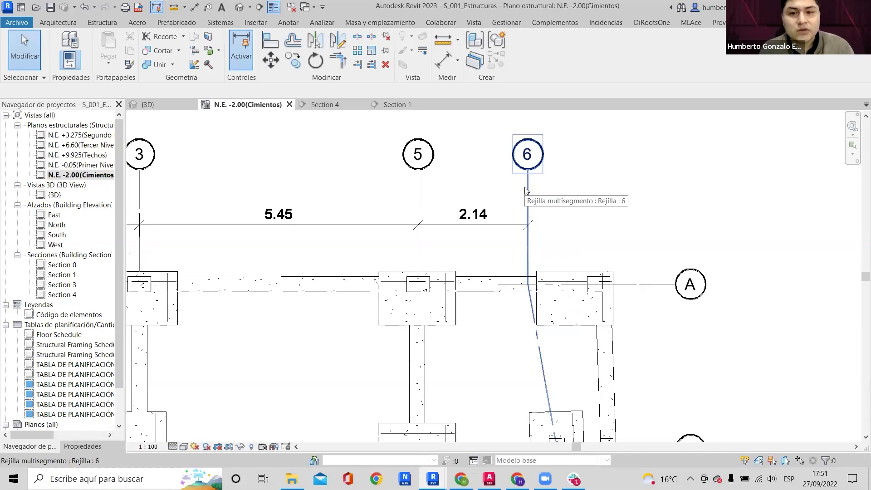
pyautogui.scroll(-2, 527, 195)
pyautogui.scroll(-3, 530, 207)
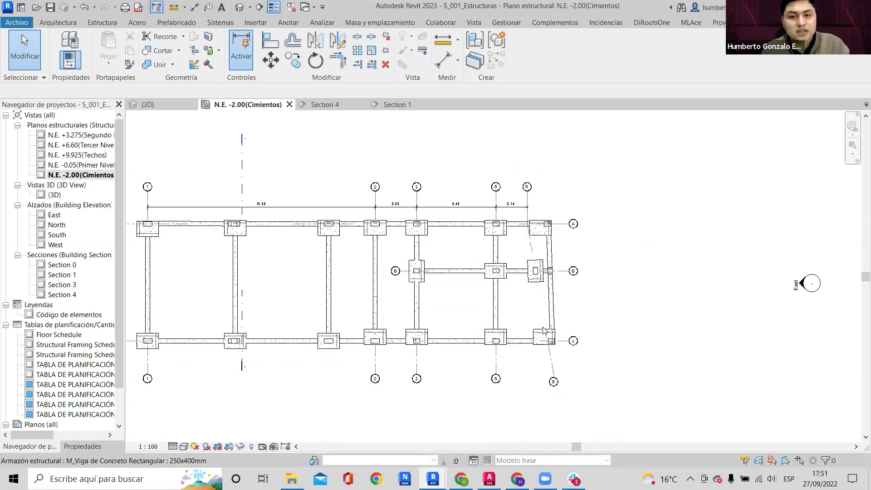
pyautogui.scroll(2, 554, 349)
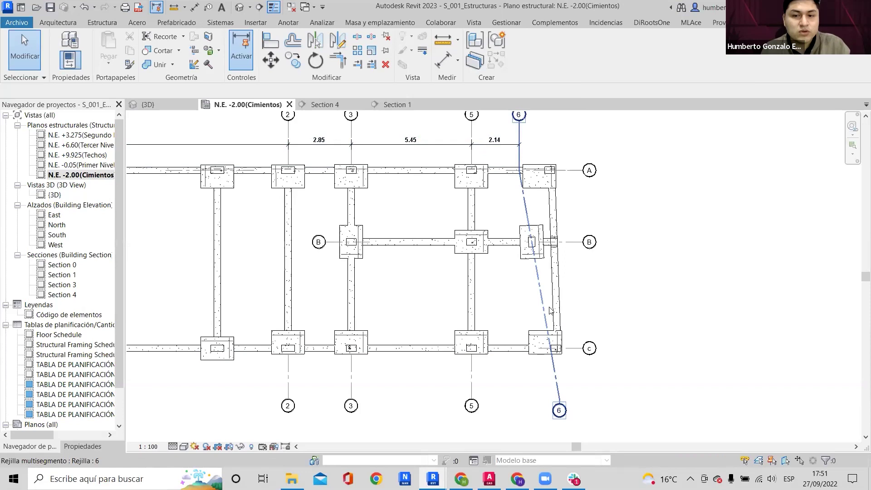
pyautogui.moveTo(525, 162); pyautogui.dragTo(518, 221, button='middle')
pyautogui.moveTo(456, 168)
pyautogui.mouseDown(button='middle')
pyautogui.moveTo(531, 187)
pyautogui.moveTo(544, 175)
pyautogui.mouseUp(button='middle')
pyautogui.moveTo(430, 158)
pyautogui.mouseDown(button='middle')
pyautogui.moveTo(537, 159)
pyautogui.moveTo(534, 148)
pyautogui.mouseUp(button='middle')
pyautogui.scroll(-3, 495, 168)
pyautogui.scroll(5, 522, 175)
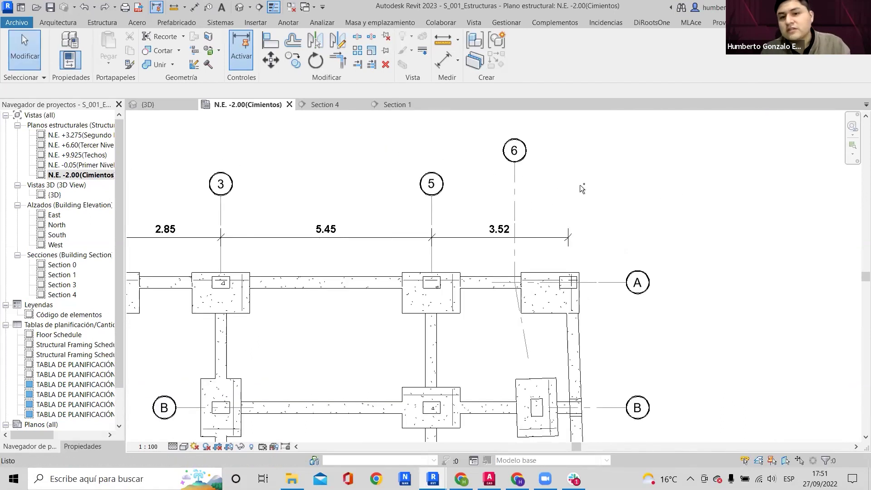
# Undo the trial changes to grid 6, including its dimension reference, vertical segment and exaggerated tilt.
pyautogui.hotkey('ctrl', 'z')
pyautogui.hotkey('ctrl', 'z')
pyautogui.hotkey('ctrl', 'z')
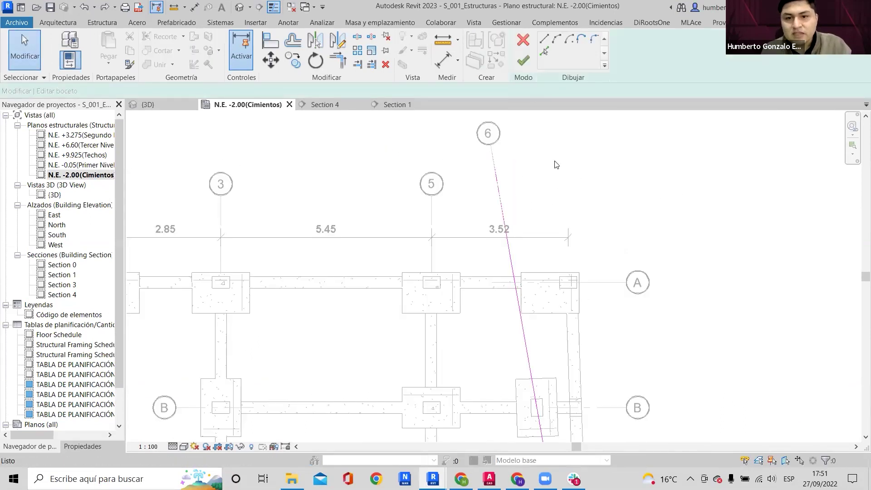
pyautogui.scroll(-3, 557, 164)
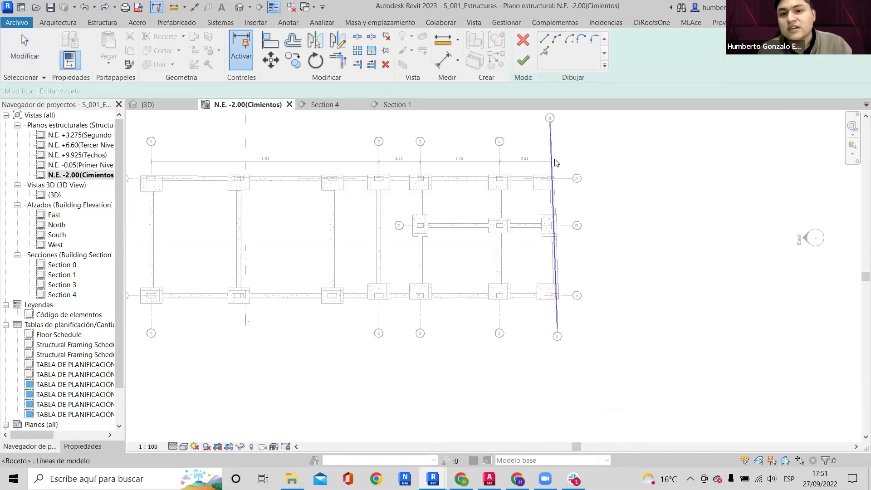
pyautogui.hotkey('ctrl', 'z')
# Capture an image of the plan around dimensioned grids 2 to 6 and paste it into the Lucidchart diagram.
pyautogui.scroll(2, 514, 156)
pyautogui.moveTo(514, 156); pyautogui.dragTo(501, 204, button='middle')
pyautogui.scroll(2, 547, 186)
pyautogui.click(568, 172)
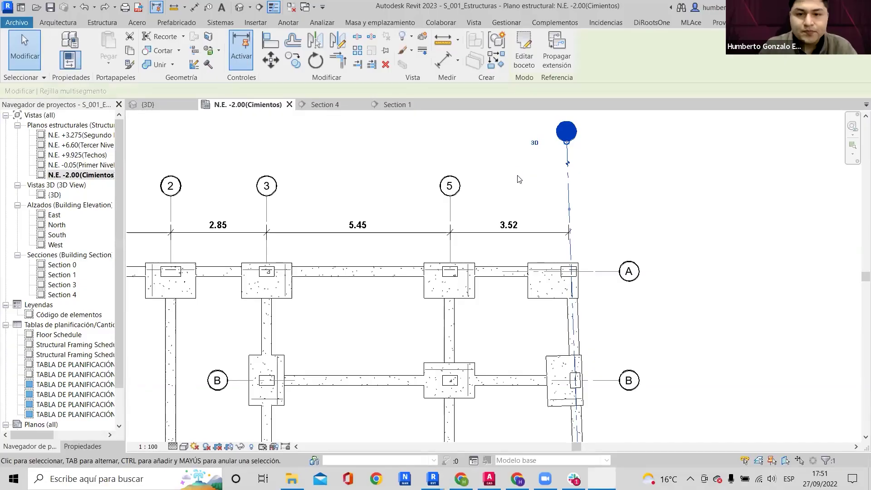
pyautogui.press('Print')
pyautogui.moveTo(203, 115); pyautogui.dragTo(658, 305)
pyautogui.click(620, 312)
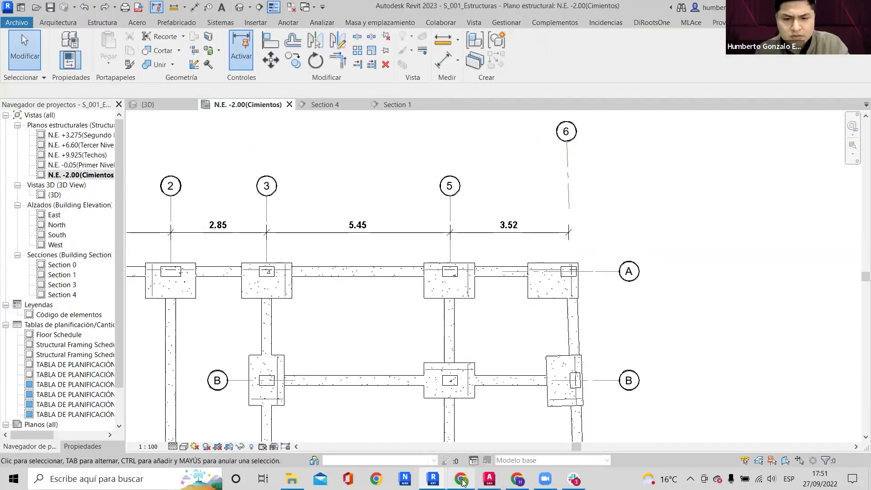
pyautogui.click(462, 479)
pyautogui.hotkey('ctrl', 'v')
pyautogui.moveTo(692, 358); pyautogui.dragTo(718, 350)
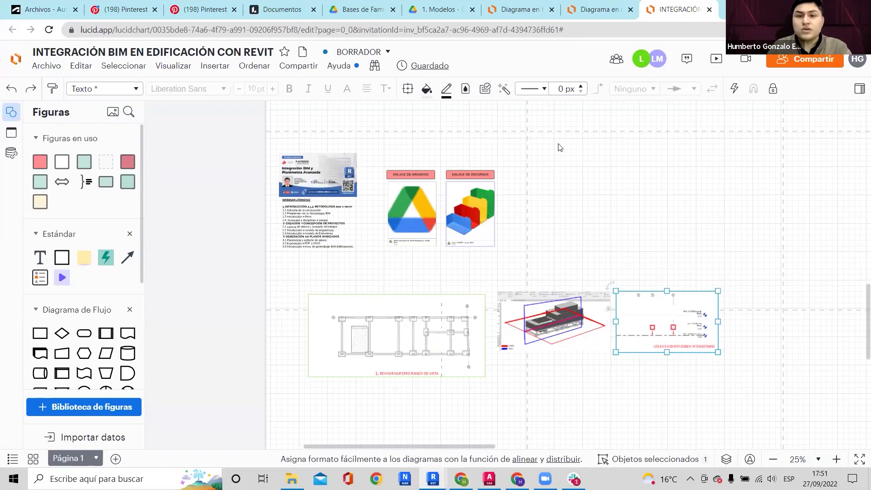
# Return to Revit and examine where inclined grid 6 crosses the dimension line above grid A.
pyautogui.hotkey('alt', 'Tab')
pyautogui.scroll(-3, 589, 216)
pyautogui.moveTo(528, 191); pyautogui.dragTo(540, 158, button='middle')
pyautogui.click(540, 173)
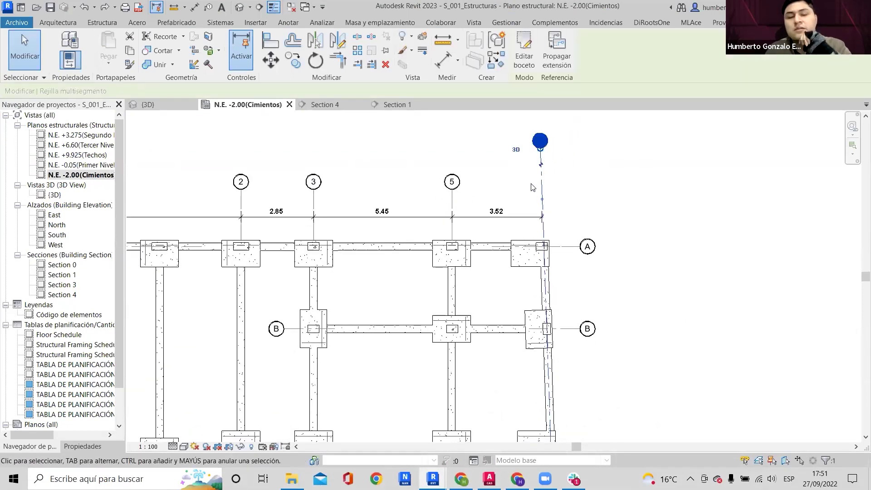
pyautogui.scroll(2, 564, 194)
pyautogui.scroll(-2, 560, 191)
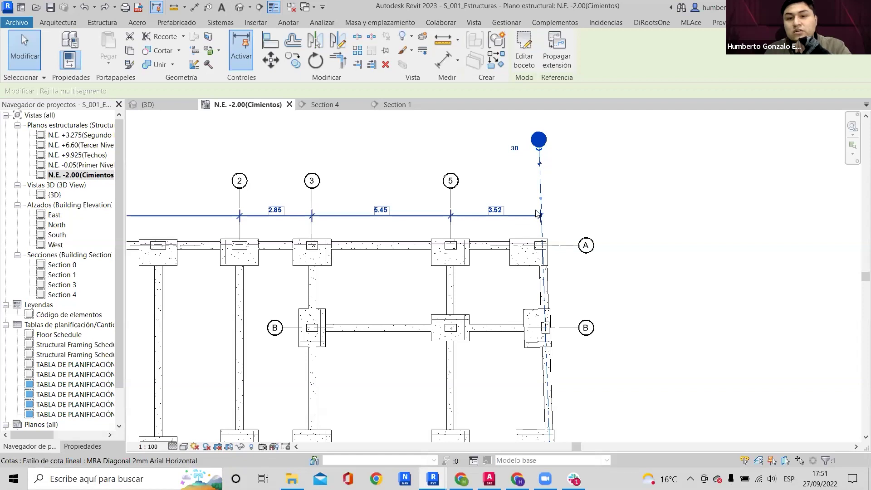
pyautogui.scroll(2, 559, 202)
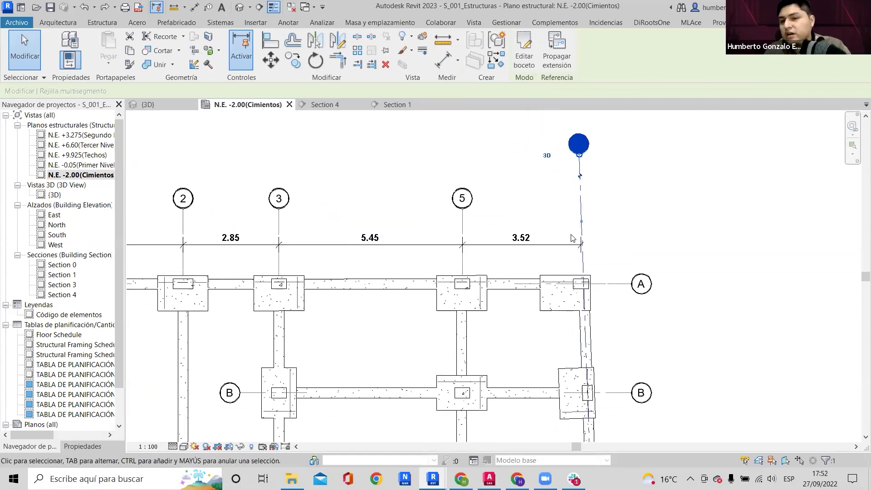
pyautogui.scroll(-2, 570, 233)
pyautogui.click(571, 240)
pyautogui.scroll(2, 610, 222)
pyautogui.click(551, 200)
pyautogui.scroll(-2, 551, 199)
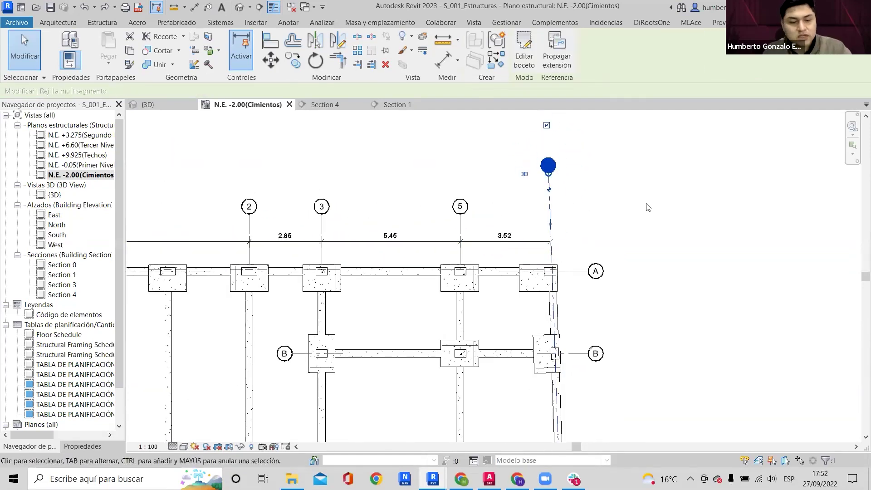
# Capture the plan area around grids 2 to 6 and mark each of these grids with a red line on the capture.
pyautogui.press('Print')
pyautogui.moveTo(168, 118)
pyautogui.mouseDown()
pyautogui.moveTo(646, 331)
pyautogui.moveTo(660, 416)
pyautogui.mouseUp()
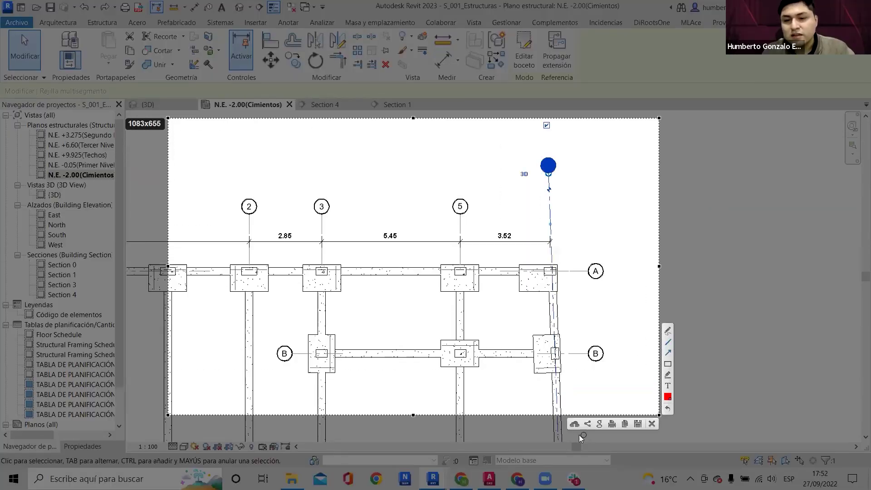
pyautogui.moveTo(560, 442)
pyautogui.mouseDown()
pyautogui.moveTo(550, 222)
pyautogui.moveTo(552, 269)
pyautogui.mouseUp()
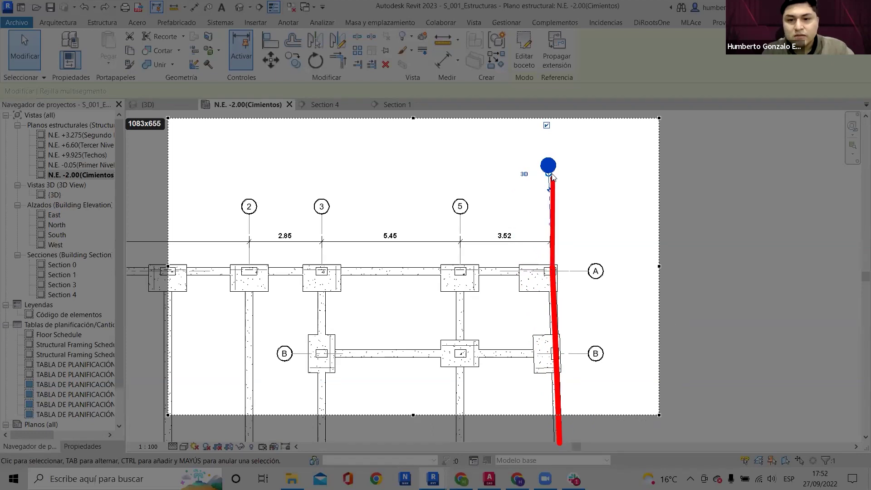
pyautogui.moveTo(553, 177); pyautogui.dragTo(550, 174)
pyautogui.moveTo(460, 186); pyautogui.dragTo(460, 186)
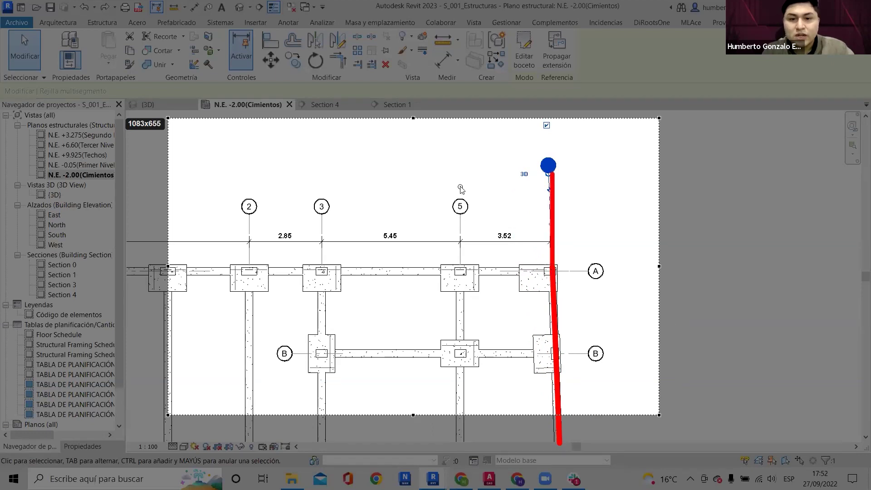
pyautogui.moveTo(462, 267); pyautogui.dragTo(461, 271)
pyautogui.moveTo(322, 171); pyautogui.dragTo(322, 229)
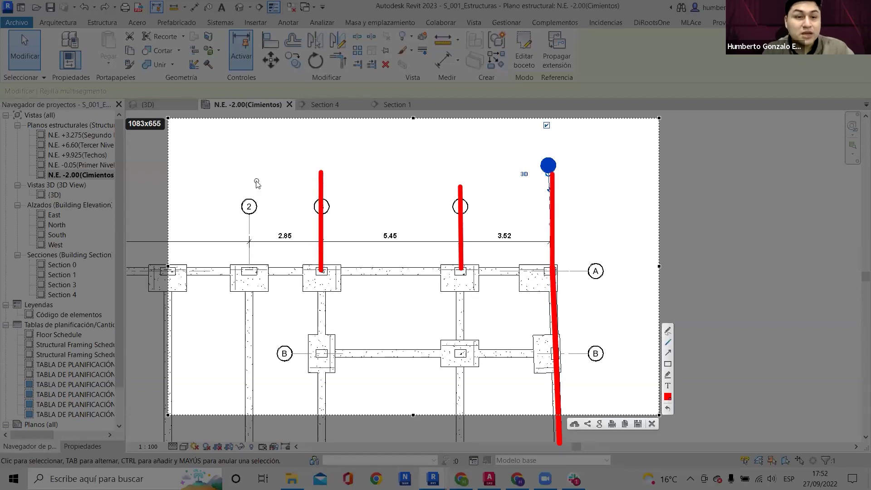
pyautogui.moveTo(249, 179); pyautogui.dragTo(251, 258)
# Draw a red dimension line across the marked grids on the capture, with a tick at each crossing.
pyautogui.moveTo(586, 214); pyautogui.dragTo(209, 217)
pyautogui.moveTo(550, 209); pyautogui.dragTo(560, 225)
pyautogui.moveTo(461, 212); pyautogui.dragTo(465, 219)
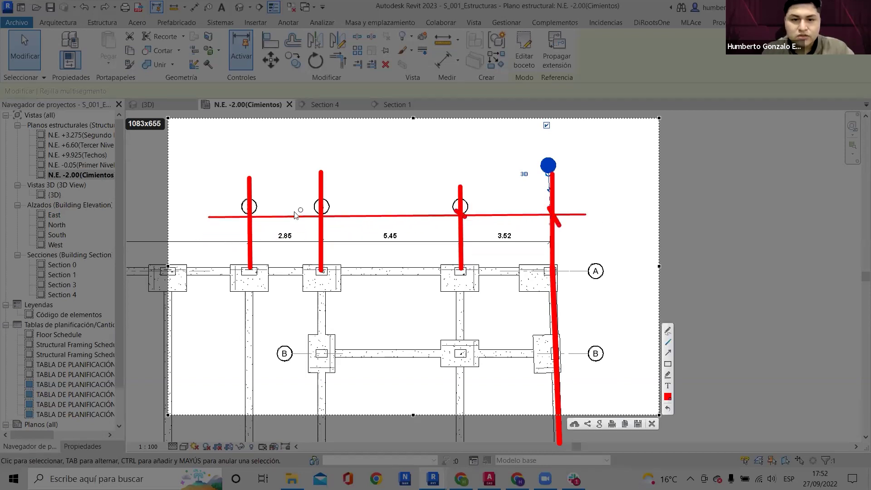
pyautogui.moveTo(318, 211); pyautogui.dragTo(325, 221)
pyautogui.moveTo(243, 207); pyautogui.dragTo(252, 222)
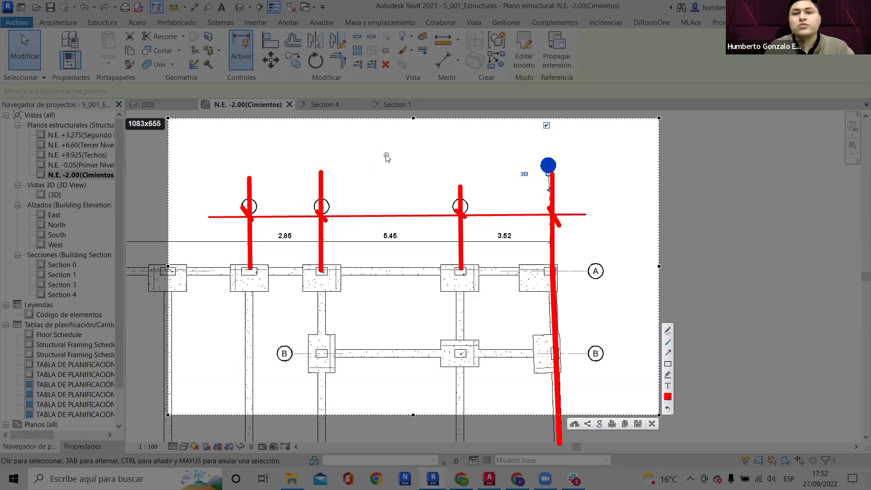
# Copy the annotated capture into the Lucidchart diagram and place it, reduced, beside the level sketch.
pyautogui.rightClick(387, 156)
pyautogui.click(411, 184)
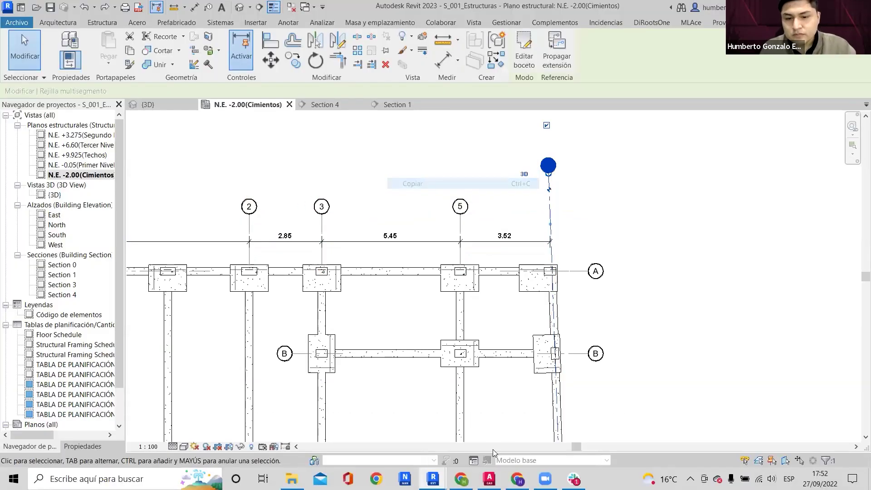
pyautogui.click(461, 479)
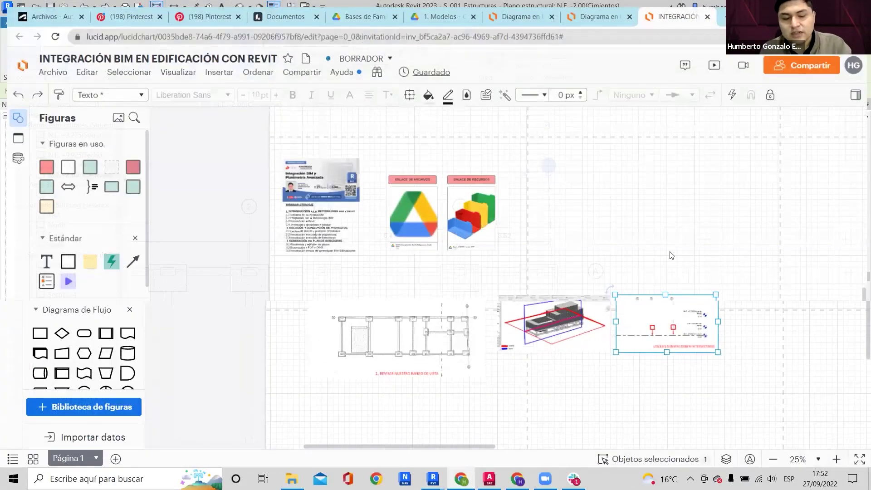
pyautogui.hotkey('ctrl', 'v')
pyautogui.moveTo(672, 244); pyautogui.dragTo(711, 320)
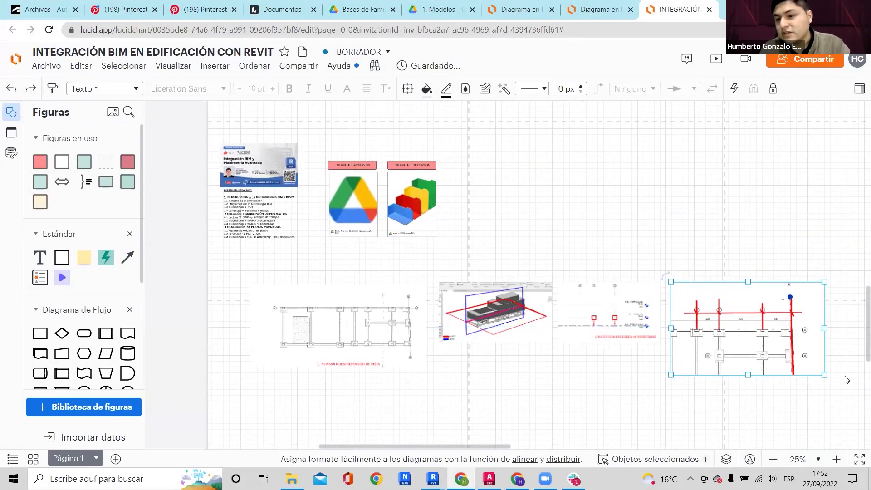
pyautogui.moveTo(825, 376); pyautogui.dragTo(776, 345)
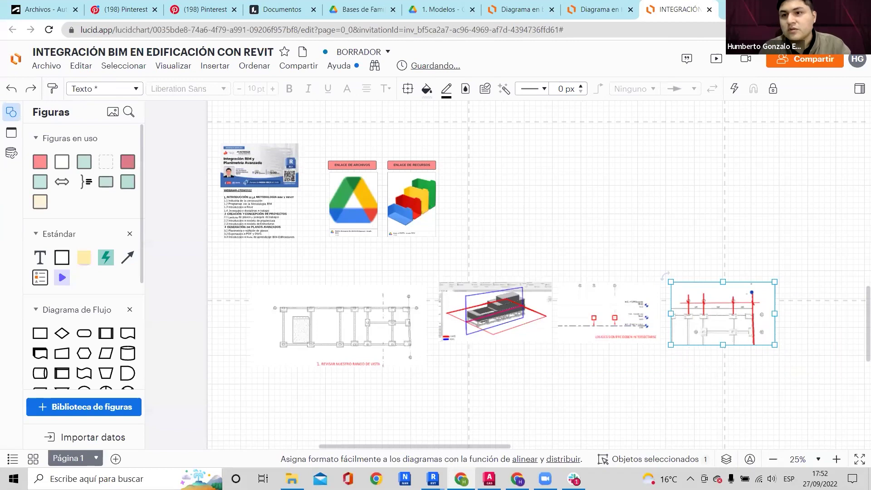
# Back in Revit, shorten the upper end of grid 6 until its bubble aligns with grid 5's bubble.
pyautogui.hotkey('alt', 'Tab')
pyautogui.click(502, 224)
pyautogui.scroll(1, 503, 223)
pyautogui.moveTo(505, 221); pyautogui.dragTo(537, 202, button='middle')
pyautogui.scroll(-3, 538, 198)
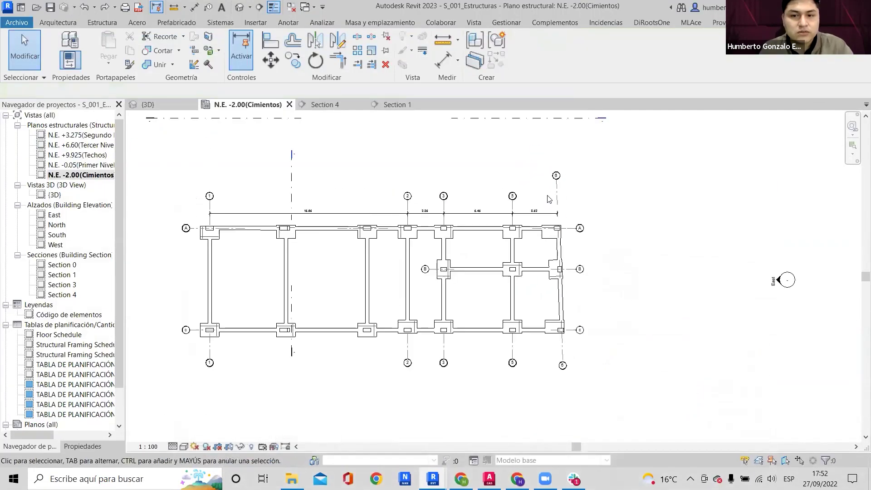
pyautogui.scroll(2, 560, 177)
pyautogui.click(556, 178)
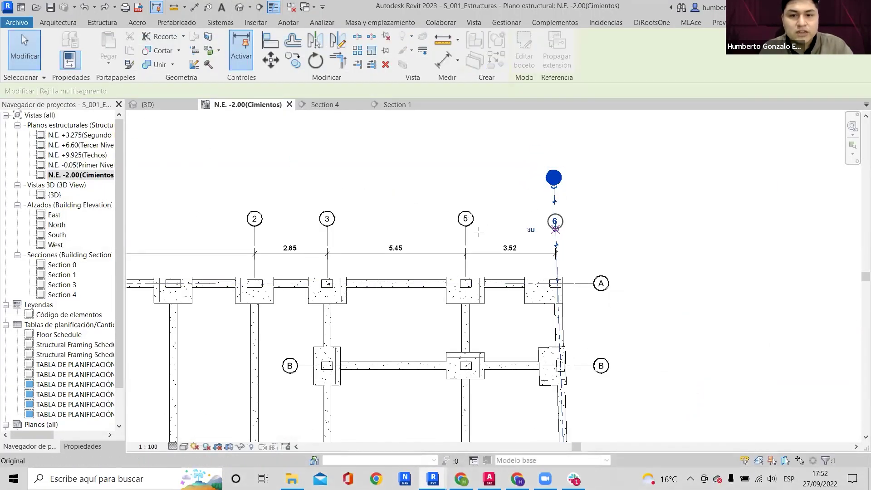
pyautogui.scroll(-3, 479, 230)
pyautogui.click(495, 247)
# Dimension the distance between grids A and C, placing the dimension outside grid 1.
pyautogui.moveTo(381, 248); pyautogui.dragTo(718, 227, button='middle')
pyautogui.scroll(4, 506, 229)
pyautogui.scroll(-2, 490, 231)
pyautogui.press('d')
pyautogui.press('i')
pyautogui.scroll(1, 402, 244)
pyautogui.click(425, 249)
pyautogui.moveTo(523, 327); pyautogui.dragTo(383, 111, button='middle')
pyautogui.scroll(1, 311, 209)
pyautogui.click(288, 210)
pyautogui.moveTo(340, 252); pyautogui.dragTo(350, 444, button='middle')
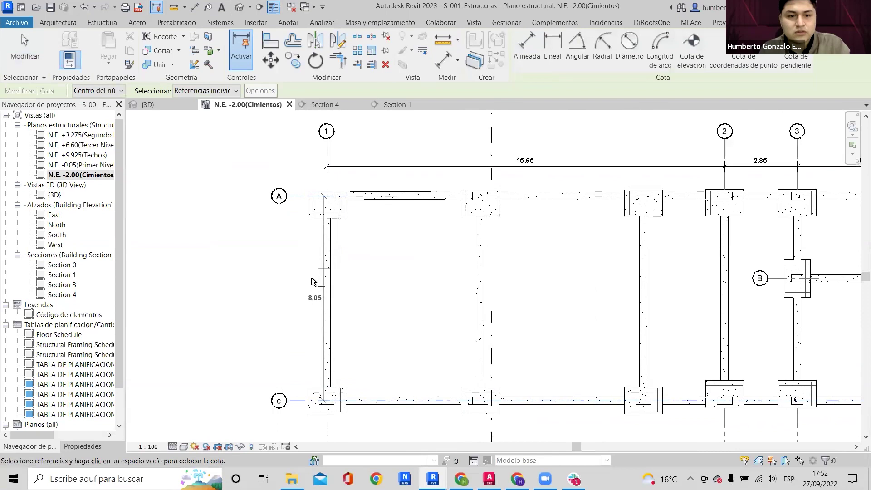
pyautogui.scroll(-2, 295, 303)
pyautogui.click(264, 307)
# Dimension grids 1, 2, 3 and 5 in one continuous string below grid C.
pyautogui.scroll(2, 512, 303)
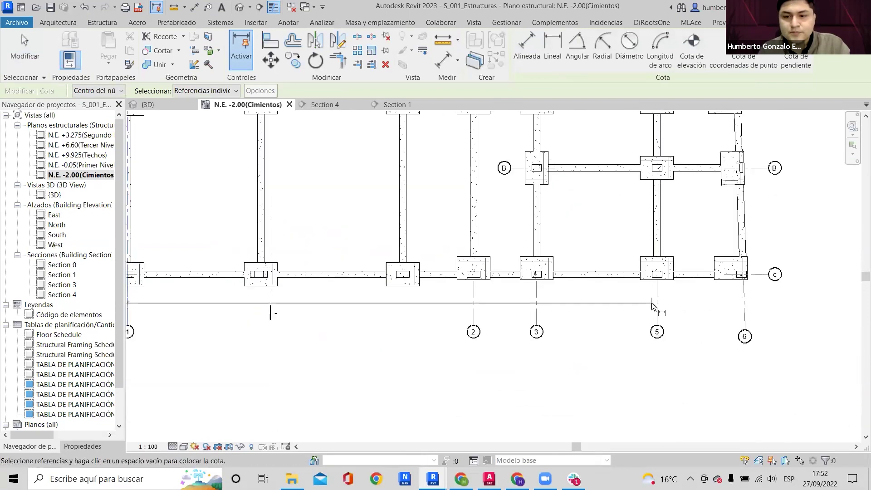
pyautogui.click(657, 297)
pyautogui.click(537, 293)
pyautogui.click(473, 295)
pyautogui.scroll(-2, 392, 301)
pyautogui.moveTo(392, 301); pyautogui.dragTo(561, 306, button='middle')
pyautogui.scroll(4, 453, 298)
pyautogui.scroll(-2, 357, 289)
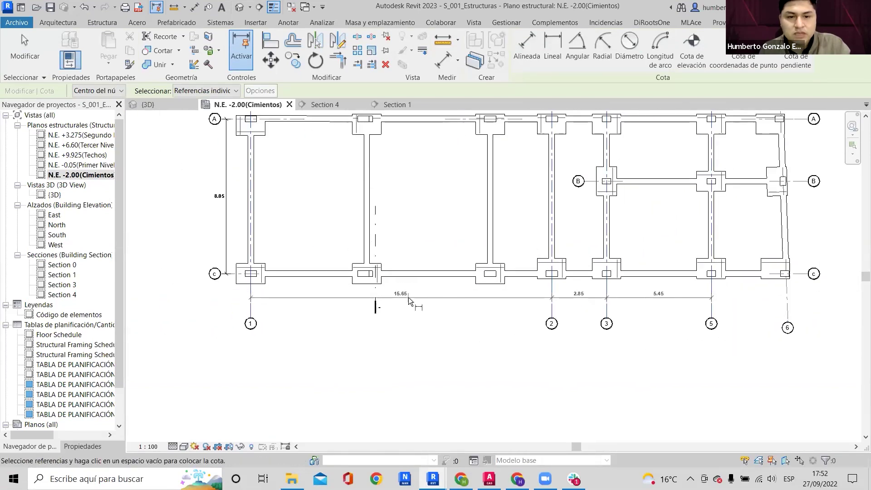
pyautogui.scroll(-2, 454, 293)
pyautogui.click(454, 293)
pyautogui.scroll(4, 681, 288)
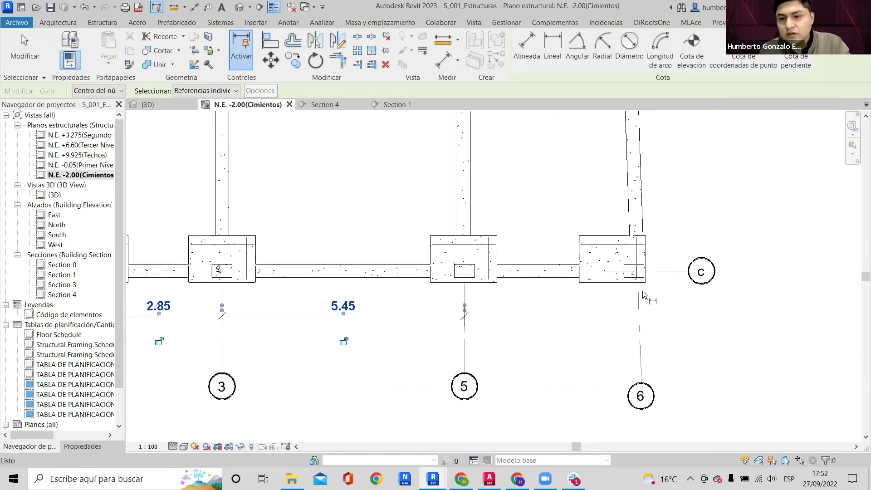
pyautogui.press('Escape')
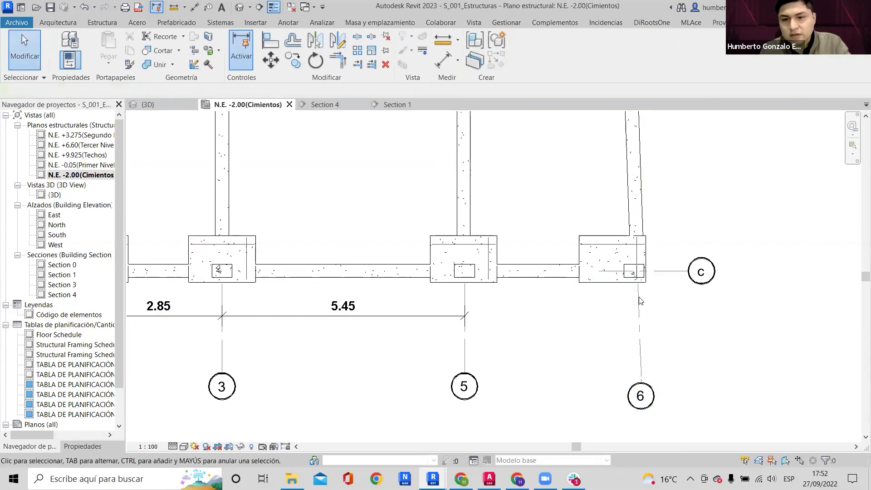
# Edit grid 6's sketch and draw a vertical line about 3.90 m long downward from its intersection with grid C.
pyautogui.click(640, 301)
pyautogui.scroll(1, 640, 300)
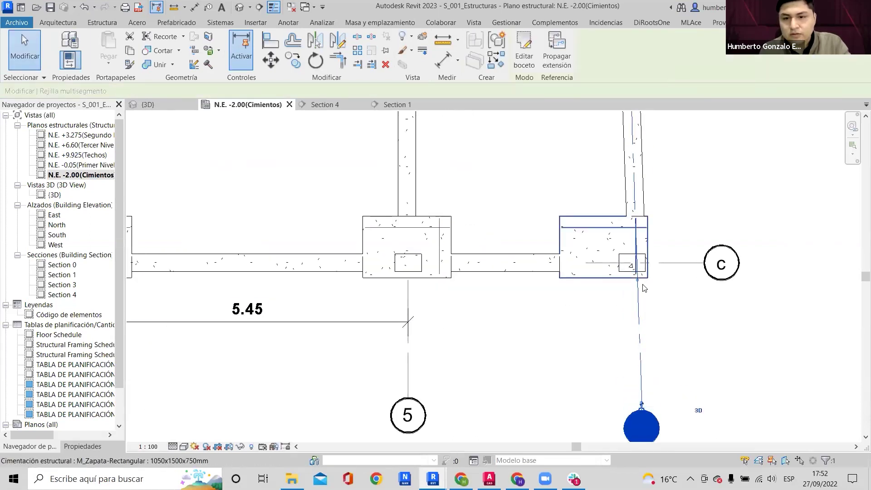
pyautogui.doubleClick(641, 296)
pyautogui.scroll(-2, 522, 132)
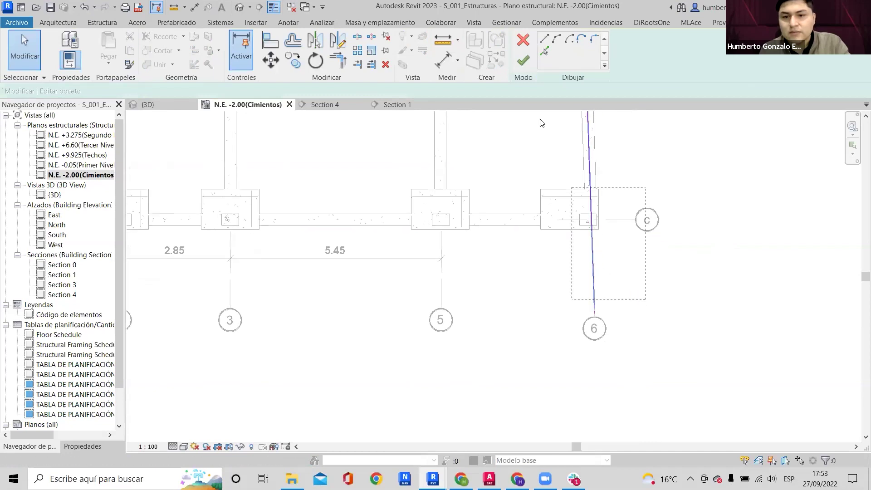
pyautogui.click(544, 39)
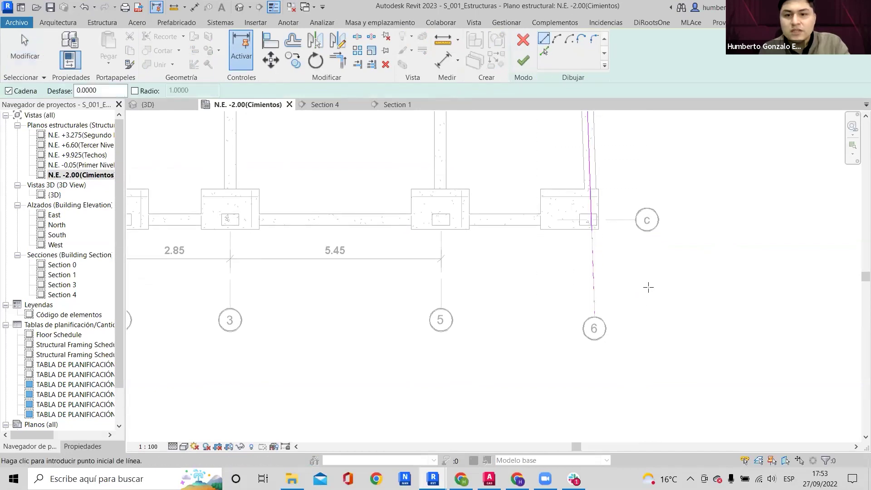
pyautogui.scroll(5, 615, 239)
pyautogui.scroll(-1, 525, 162)
pyautogui.click(525, 162)
pyautogui.scroll(-3, 526, 218)
pyautogui.scroll(-2, 531, 376)
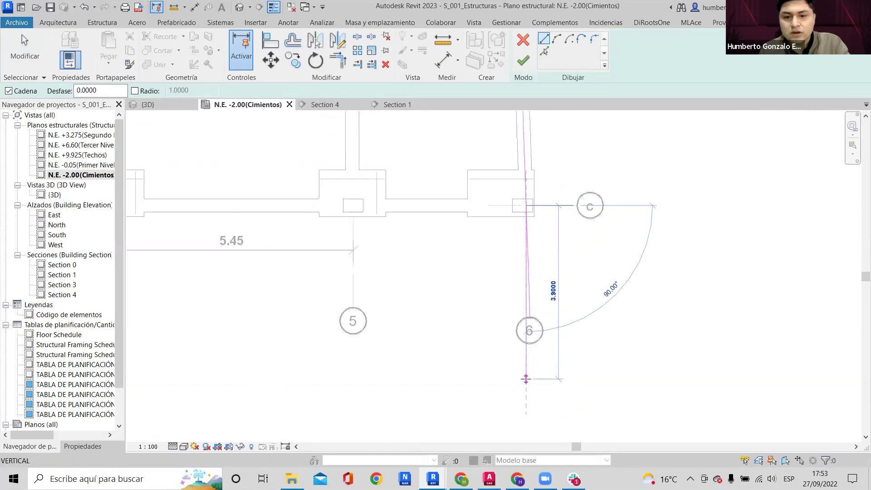
pyautogui.click(527, 379)
pyautogui.press('Escape')
# Trim grid 6's inclined line to the vertical segment at grid C and try to finish the sketch.
pyautogui.press('t')
pyautogui.press('r')
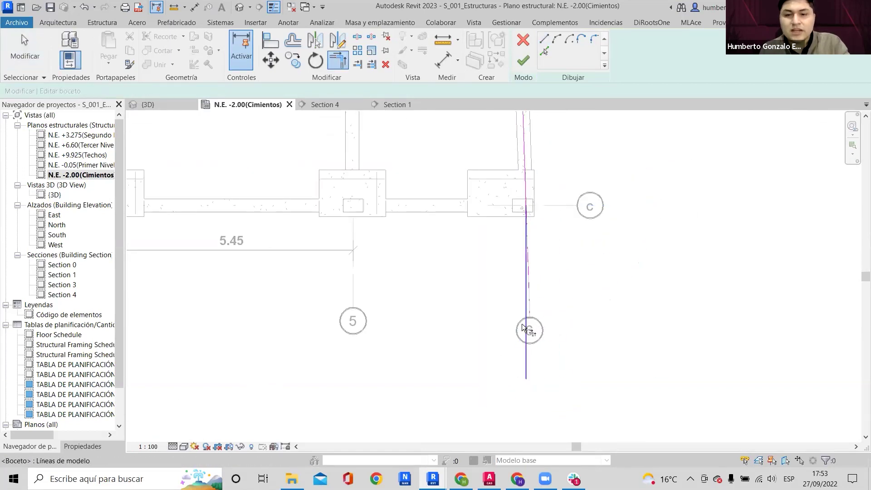
pyautogui.press('Escape')
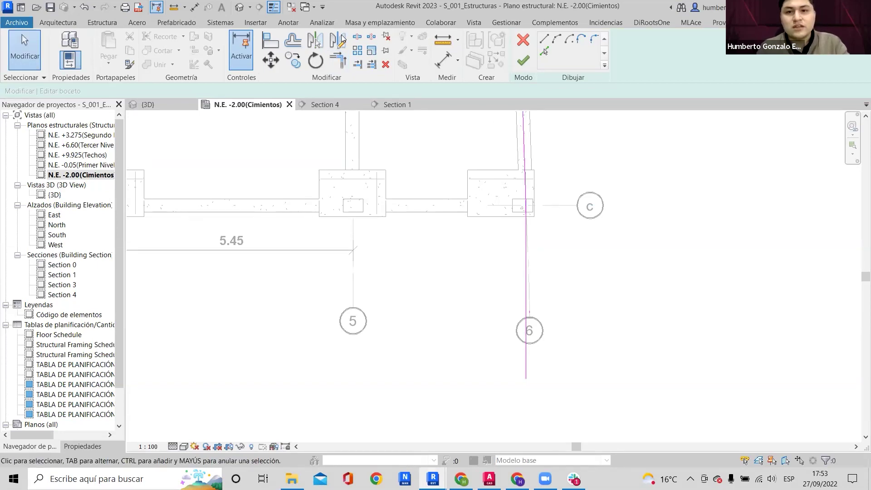
pyautogui.click(523, 60)
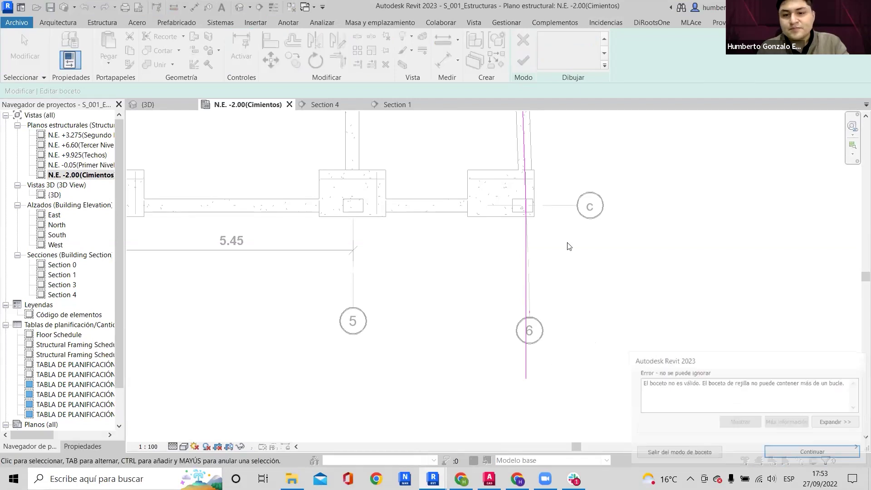
# Remove the leftover line piece below grid C from grid 6's sketch and finish the sketch.
pyautogui.scroll(-5, 564, 244)
pyautogui.moveTo(518, 195); pyautogui.dragTo(603, 265)
pyautogui.moveTo(579, 259); pyautogui.dragTo(578, 295, button='middle')
pyautogui.press('t')
pyautogui.press('r')
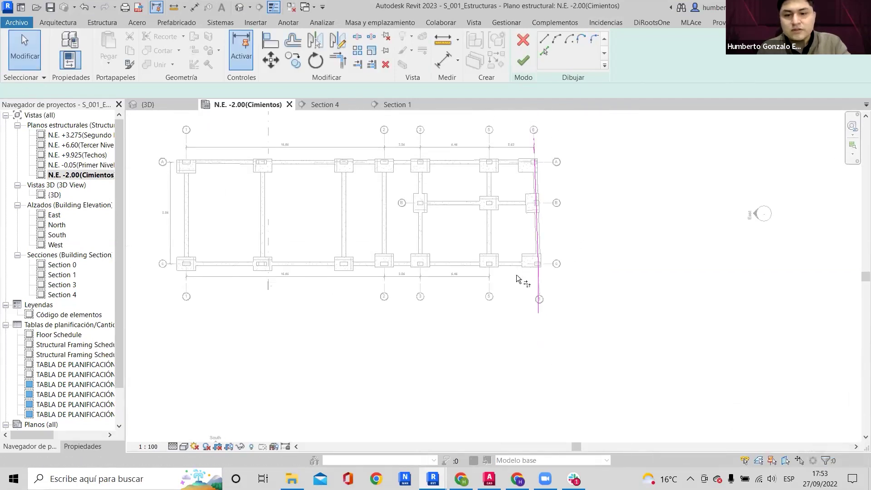
pyautogui.press('Escape')
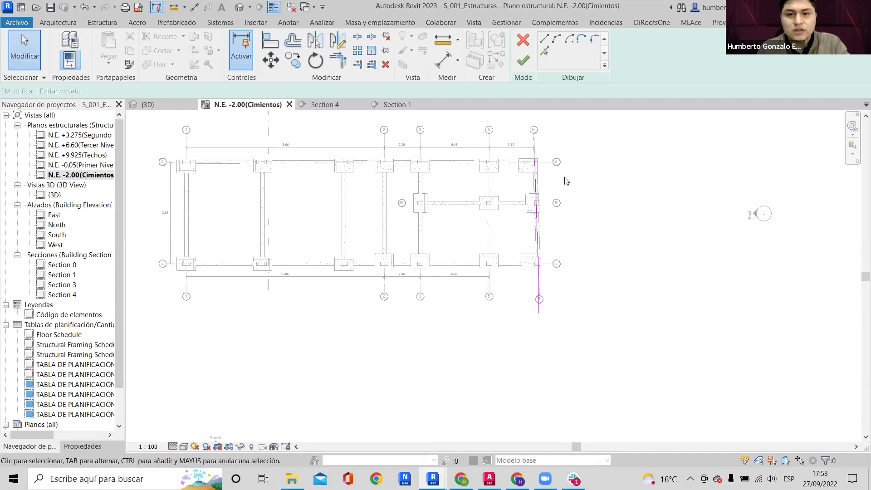
pyautogui.scroll(4, 541, 180)
pyautogui.moveTo(550, 352)
pyautogui.mouseDown()
pyautogui.moveTo(407, 164)
pyautogui.moveTo(414, 169)
pyautogui.mouseUp()
pyautogui.scroll(3, 497, 237)
pyautogui.click(422, 224)
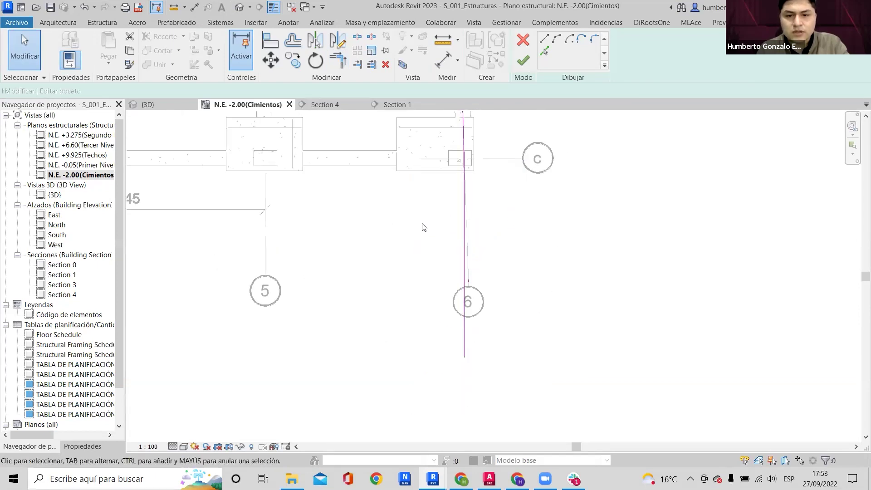
pyautogui.moveTo(422, 227); pyautogui.dragTo(548, 321)
pyautogui.press('Delete')
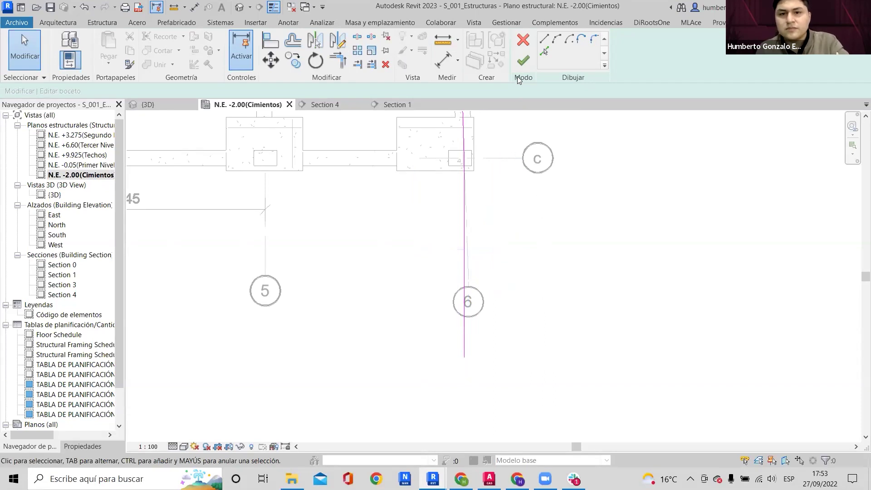
pyautogui.click(524, 60)
# Extend the dimension string below grid C to include grid 6.
pyautogui.scroll(-2, 429, 222)
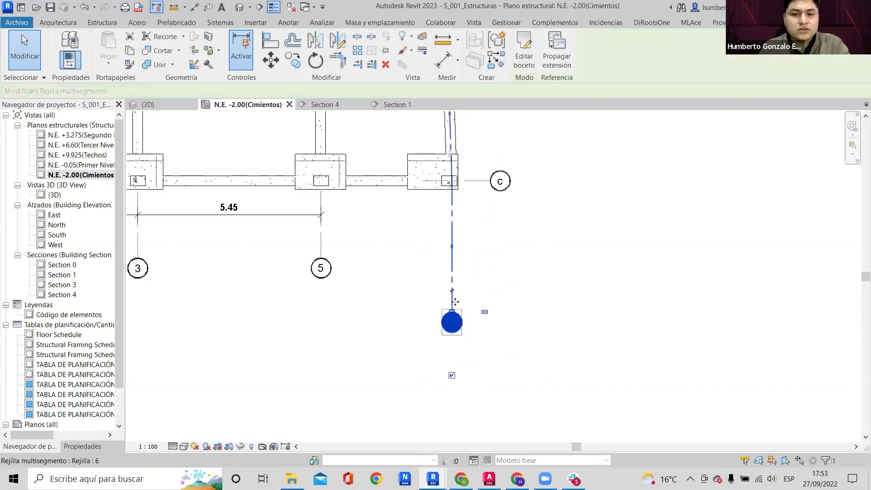
pyautogui.press('Escape')
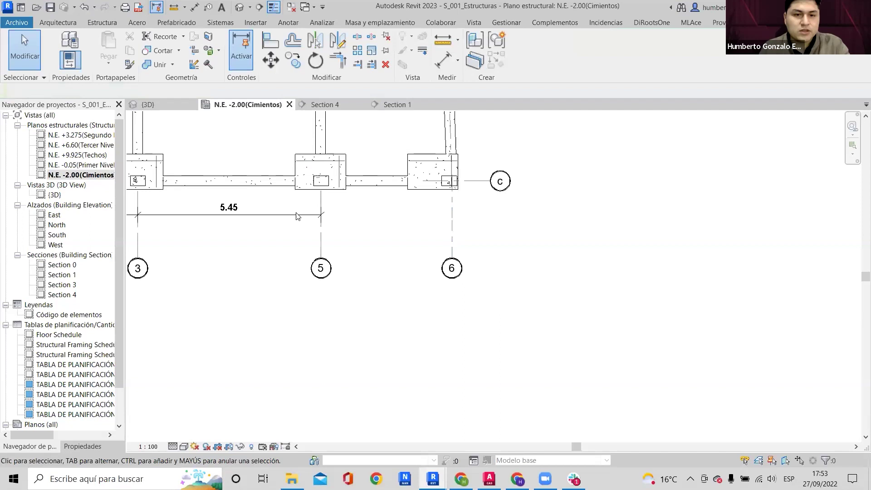
pyautogui.click(272, 215)
pyautogui.click(659, 43)
pyautogui.click(453, 214)
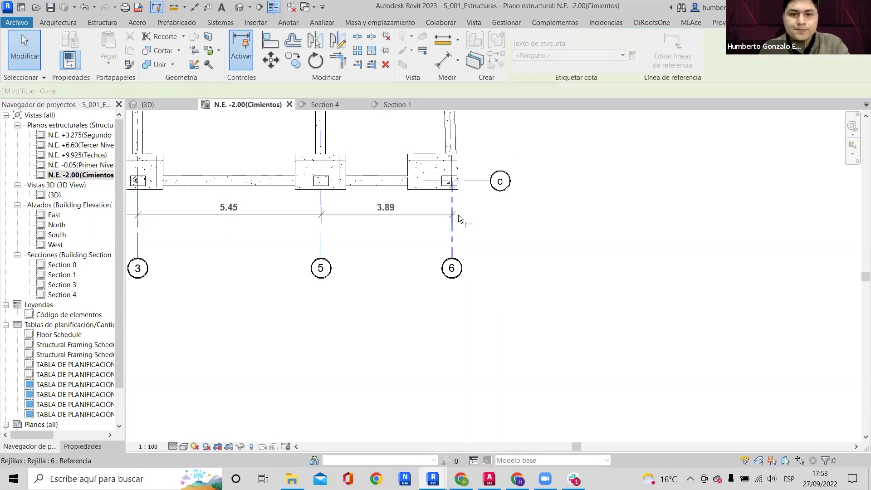
pyautogui.click(472, 217)
pyautogui.scroll(-2, 476, 240)
pyautogui.click(465, 260)
# Dimension grids C, B and A in one continuous vertical string beside their bubbles, outside the inclined wall.
pyautogui.moveTo(472, 230); pyautogui.dragTo(473, 343, button='middle')
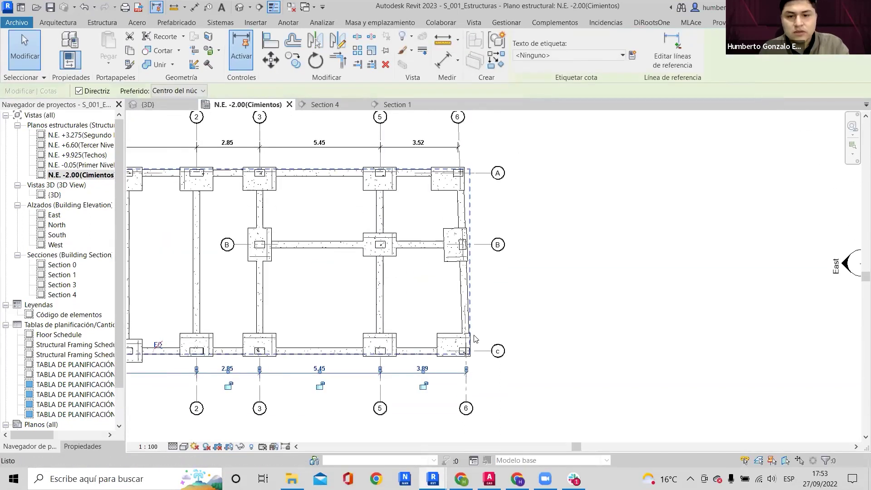
pyautogui.press('c')
pyautogui.press('s')
pyautogui.click(486, 351)
pyautogui.click(490, 242)
pyautogui.click(488, 173)
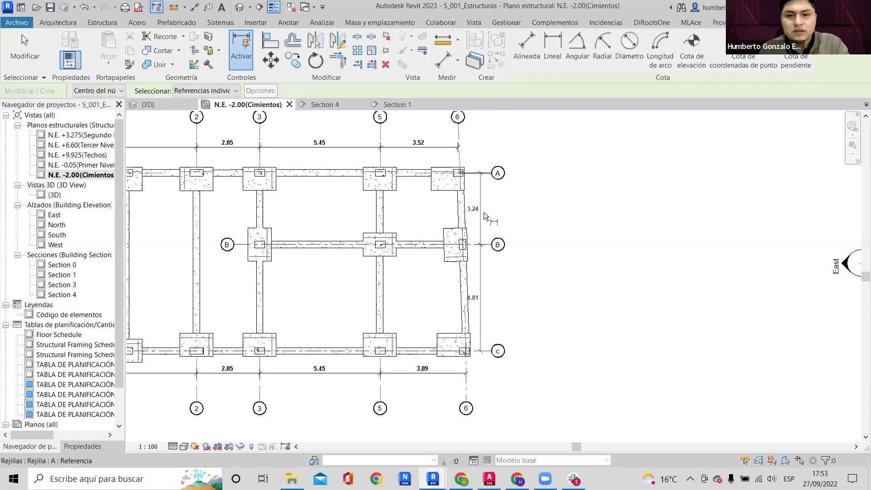
pyautogui.scroll(2, 489, 216)
pyautogui.click(492, 213)
pyautogui.press('Escape')
pyautogui.press('Escape')
# Move both texts of the vertical dimension string between grids A and C to the outer side of its line.
pyautogui.moveTo(471, 213); pyautogui.dragTo(495, 206)
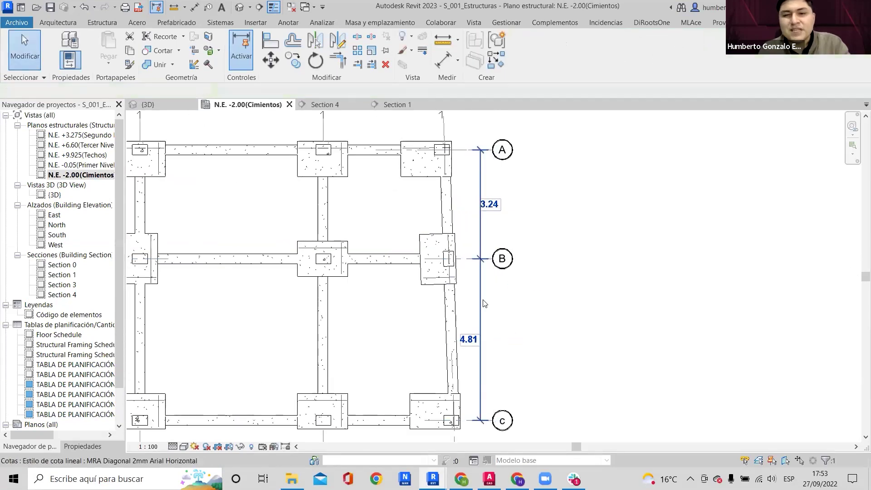
pyautogui.moveTo(480, 339); pyautogui.dragTo(507, 337)
pyautogui.click(531, 253)
# Turn off the thin-line display and check the column and footing outlines along grid C between grids 1 and 2.
pyautogui.scroll(1, 531, 254)
pyautogui.moveTo(531, 254); pyautogui.dragTo(679, 195, button='middle')
pyautogui.scroll(-3, 680, 195)
pyautogui.scroll(1, 357, 156)
pyautogui.moveTo(357, 156); pyautogui.dragTo(480, 172, button='middle')
pyautogui.scroll(3, 466, 158)
pyautogui.scroll(1, 513, 256)
pyautogui.scroll(-3, 510, 261)
pyautogui.moveTo(509, 261); pyautogui.dragTo(375, 243, button='middle')
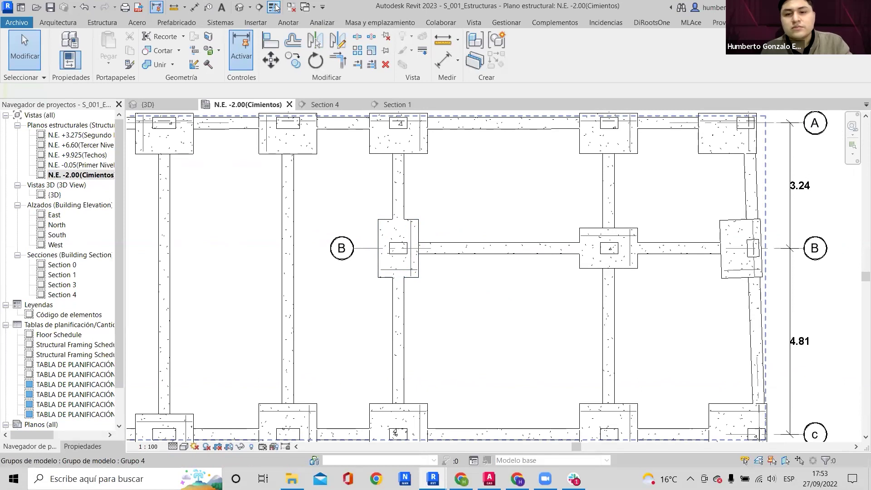
pyautogui.scroll(-2, 689, 246)
pyautogui.moveTo(454, 221); pyautogui.dragTo(651, 212, button='middle')
pyautogui.moveTo(321, 236); pyautogui.dragTo(346, 217, button='middle')
pyautogui.scroll(1, 346, 218)
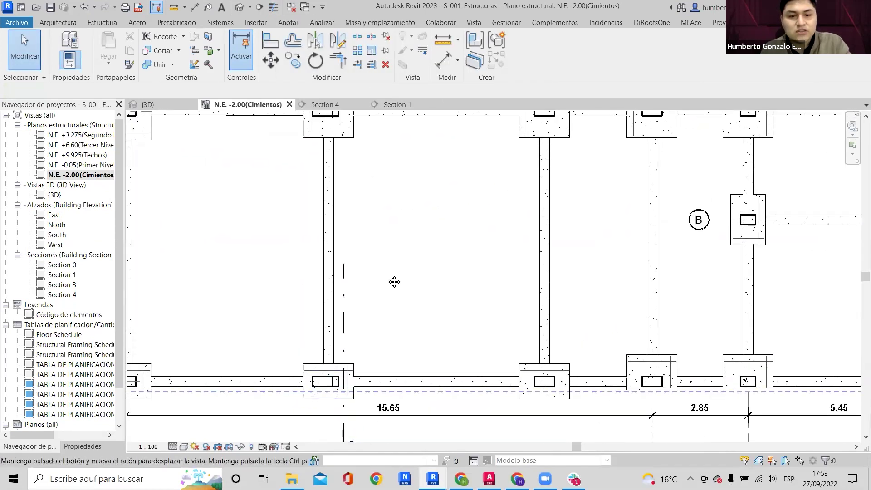
pyautogui.moveTo(394, 282); pyautogui.dragTo(522, 143, button='middle')
pyautogui.scroll(3, 447, 251)
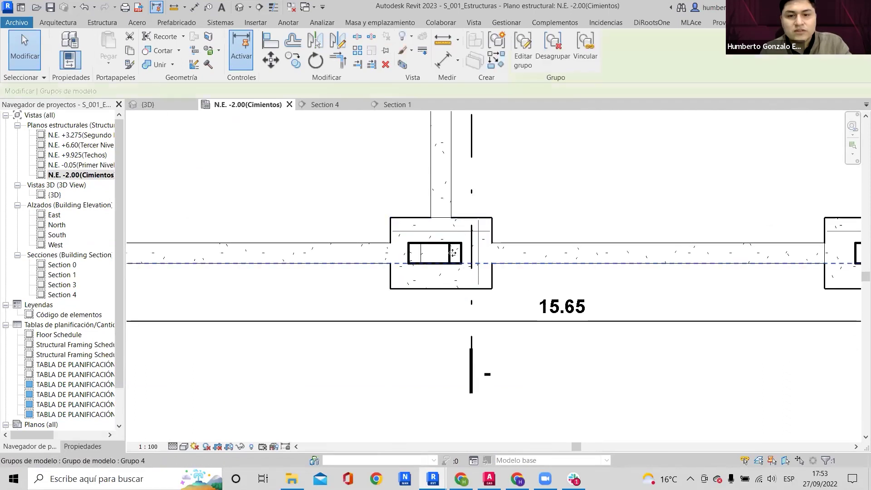
pyautogui.scroll(-6, 408, 247)
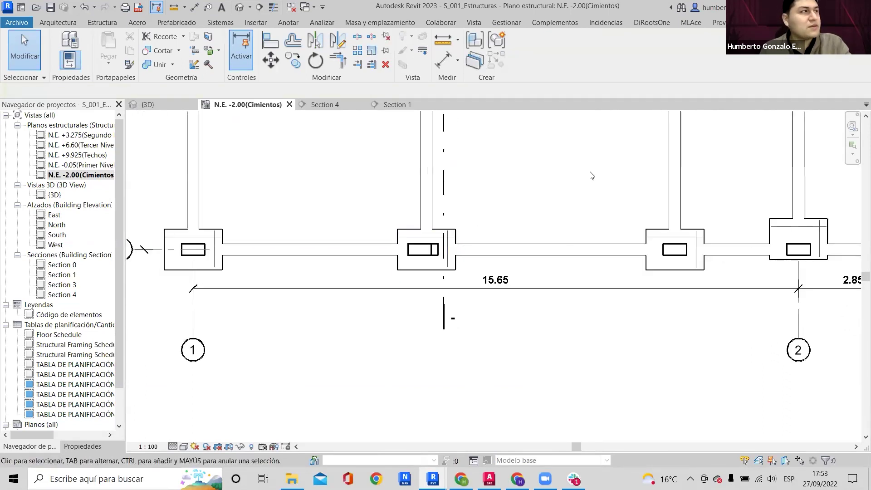
pyautogui.scroll(-2, 558, 247)
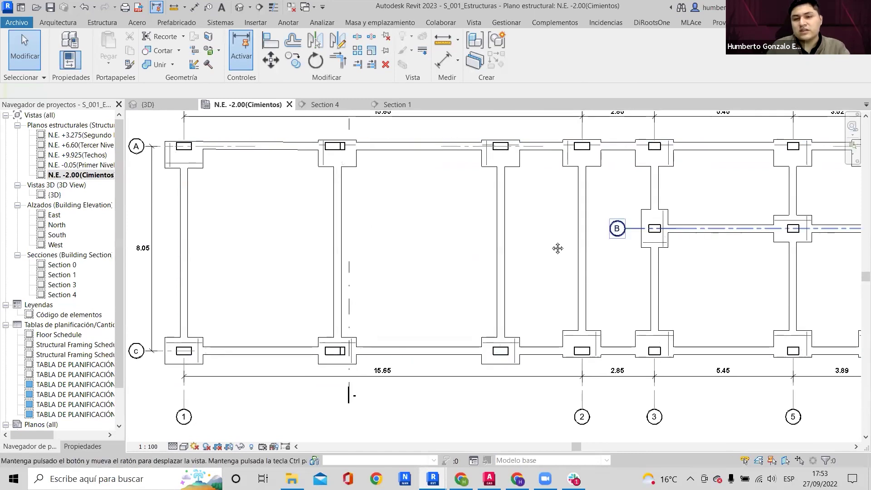
# Examine the columns and footings along grid A and the rotated column at the crossing of grids 6 and B.
pyautogui.scroll(4, 480, 176)
pyautogui.scroll(3, 582, 185)
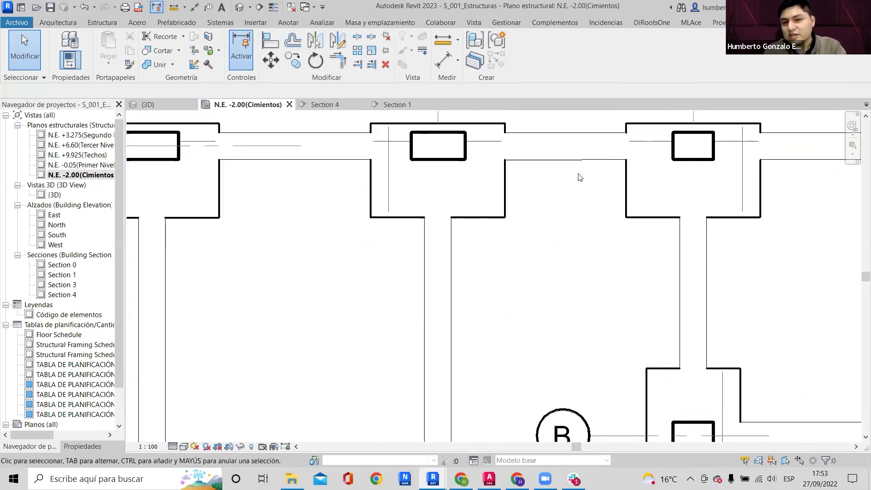
pyautogui.scroll(-3, 557, 159)
pyautogui.moveTo(646, 214); pyautogui.dragTo(308, 165, button='middle')
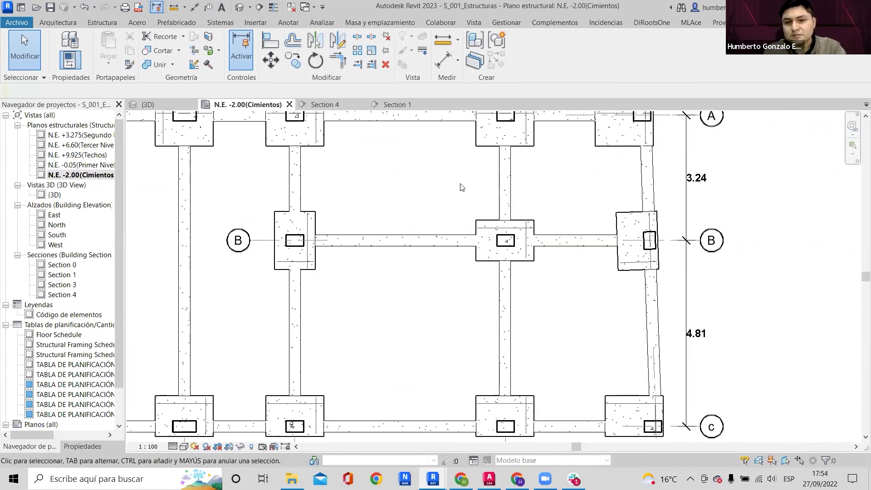
pyautogui.scroll(-3, 461, 187)
pyautogui.scroll(5, 590, 227)
pyautogui.scroll(1, 562, 222)
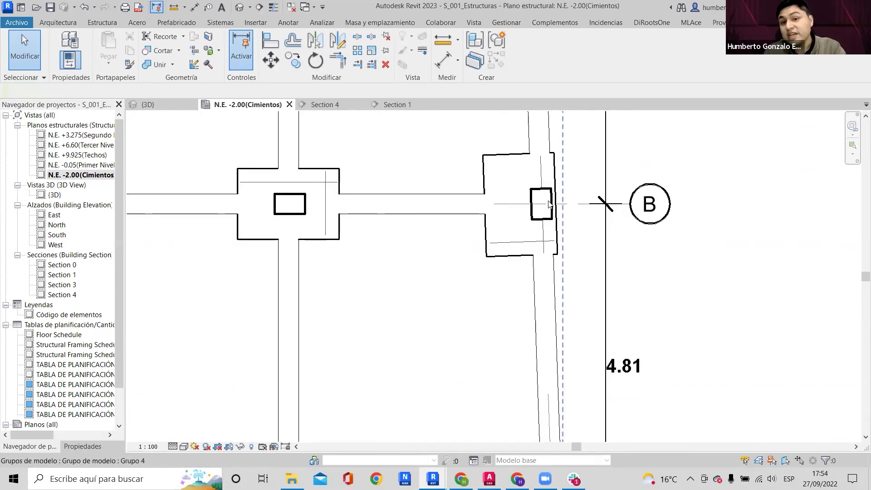
pyautogui.scroll(3, 551, 197)
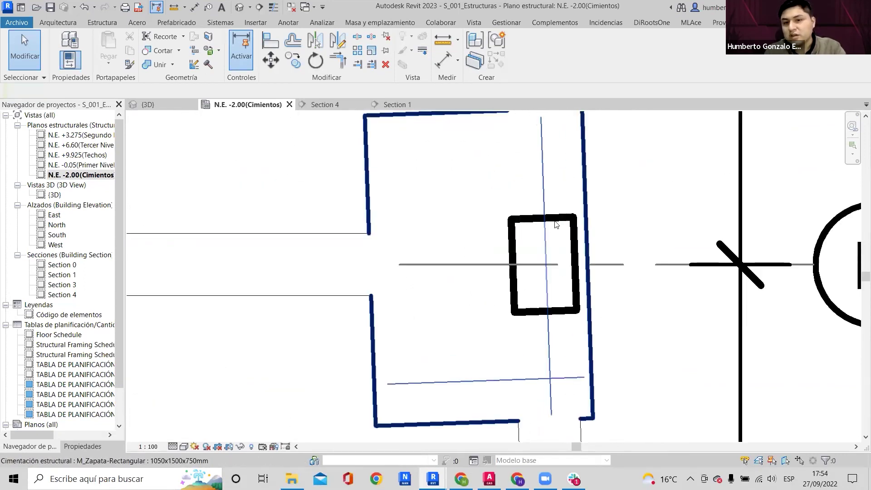
pyautogui.scroll(-2, 567, 213)
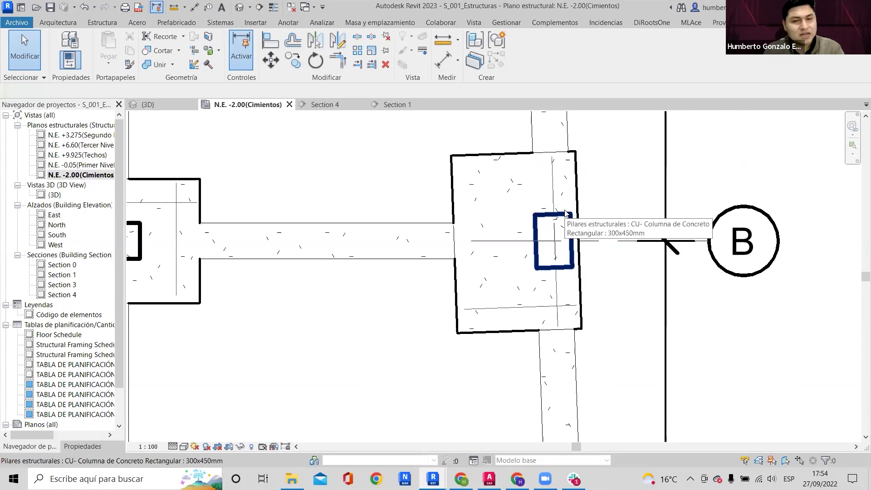
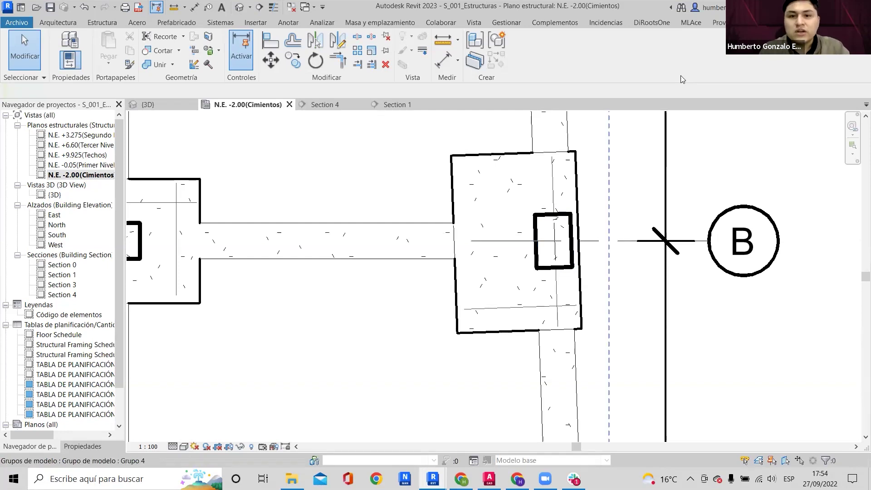
# Switch to the A_001_Arquitectura General model and examine the columns and walls along inclined grid 6 in the first-level plan.
pyautogui.press('super+Down')
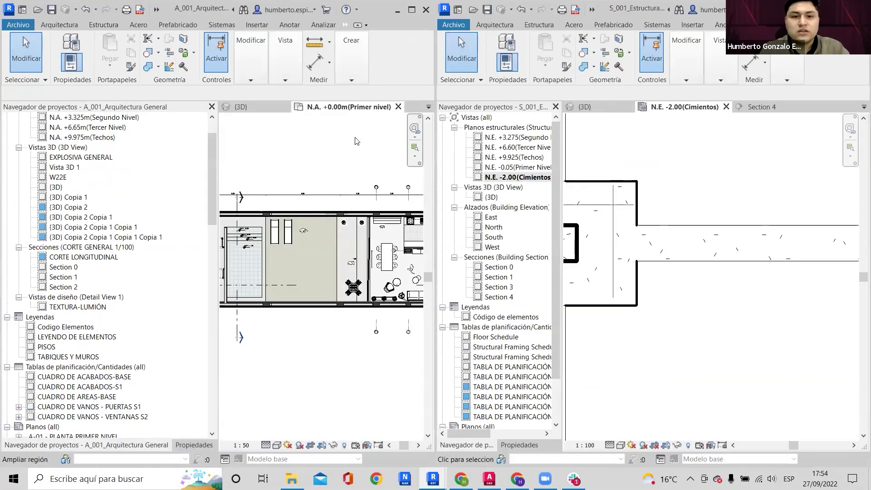
pyautogui.click(411, 10)
pyautogui.scroll(3, 591, 225)
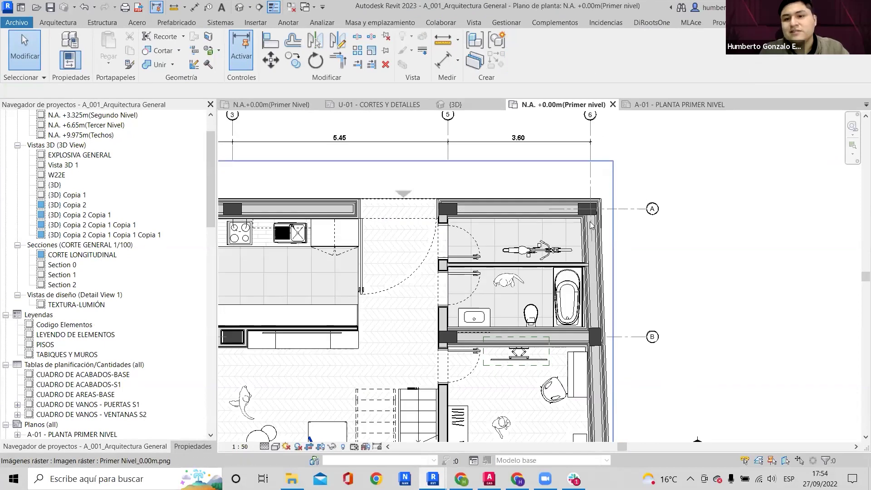
pyautogui.scroll(4, 561, 176)
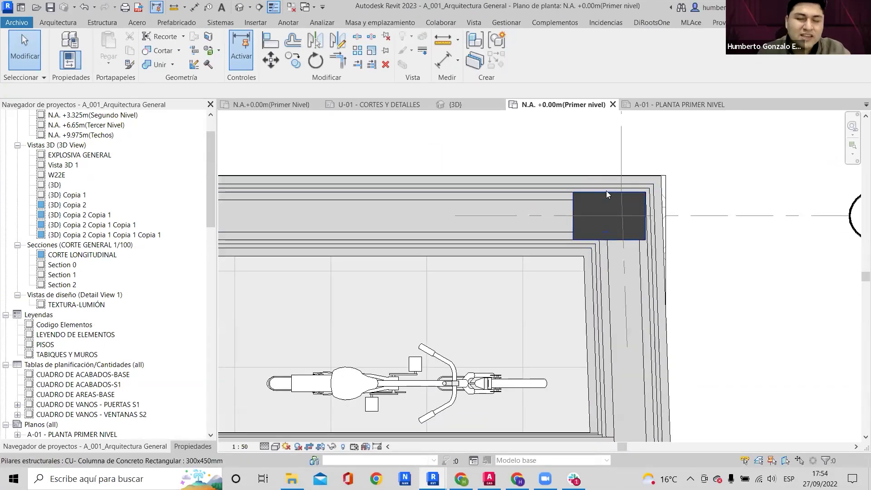
pyautogui.scroll(-3, 500, 172)
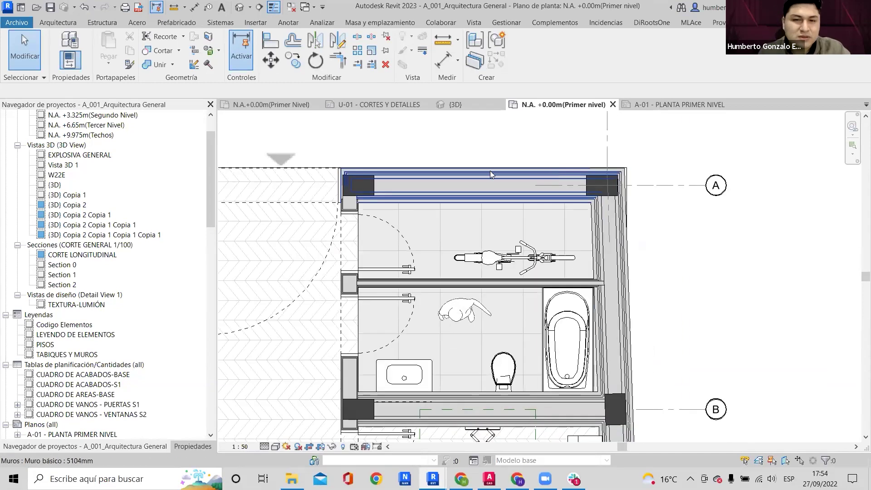
pyautogui.scroll(3, 464, 196)
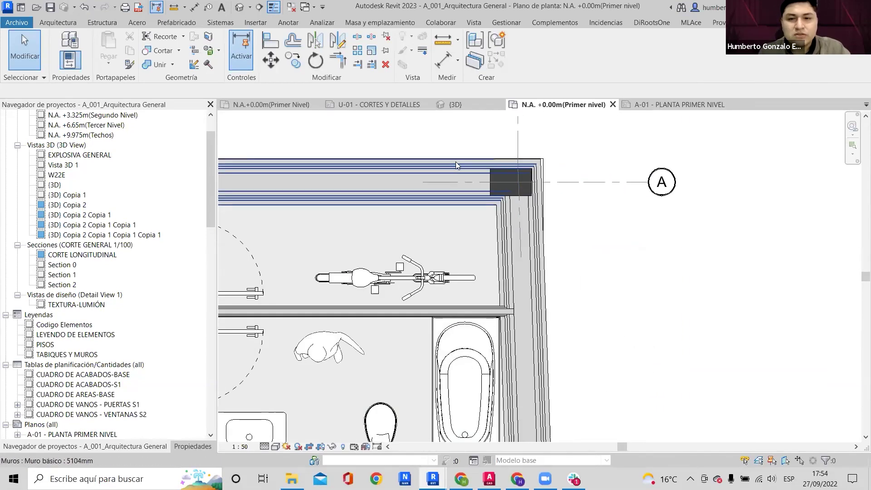
pyautogui.scroll(-3, 596, 163)
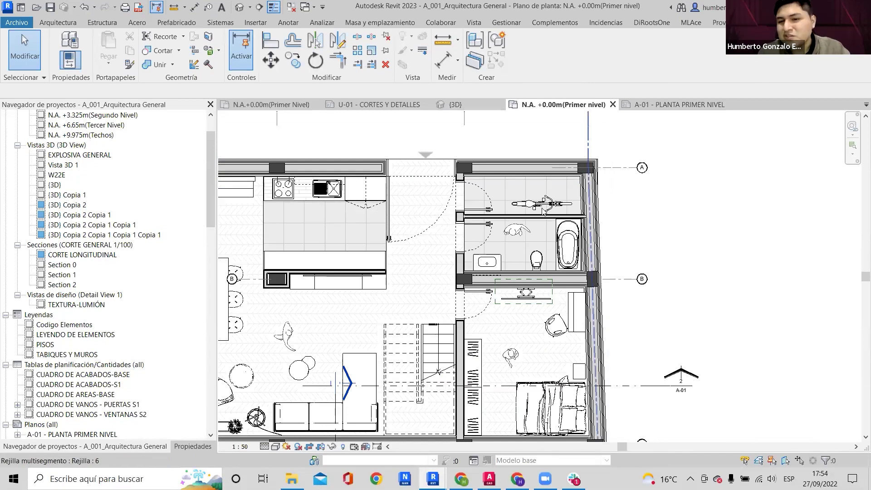
pyautogui.scroll(-2, 613, 173)
pyautogui.scroll(4, 681, 399)
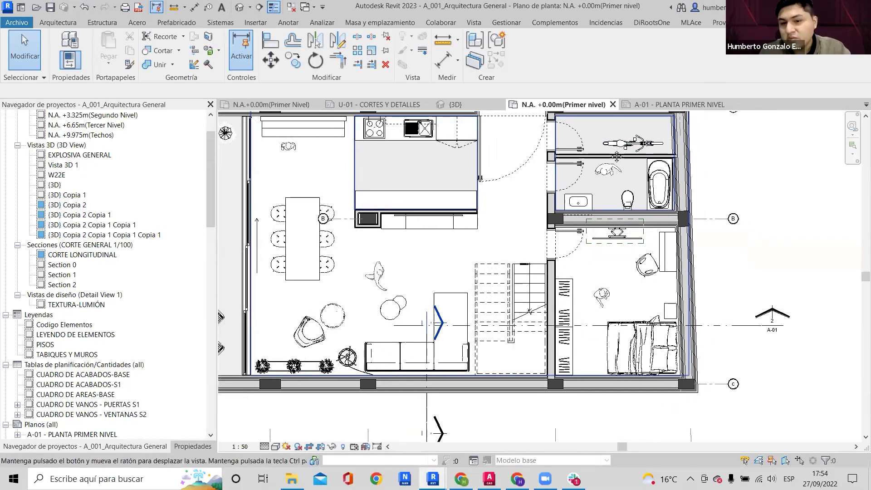
# Inspect how the columns fit the perimeter walls along grids C and A, from the pool area to the kitchen and entrance.
pyautogui.scroll(-5, 675, 262)
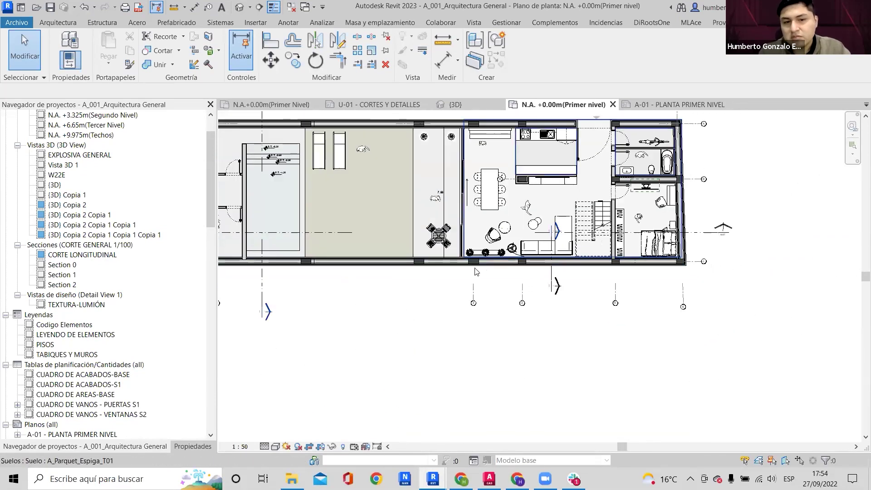
pyautogui.scroll(3, 416, 193)
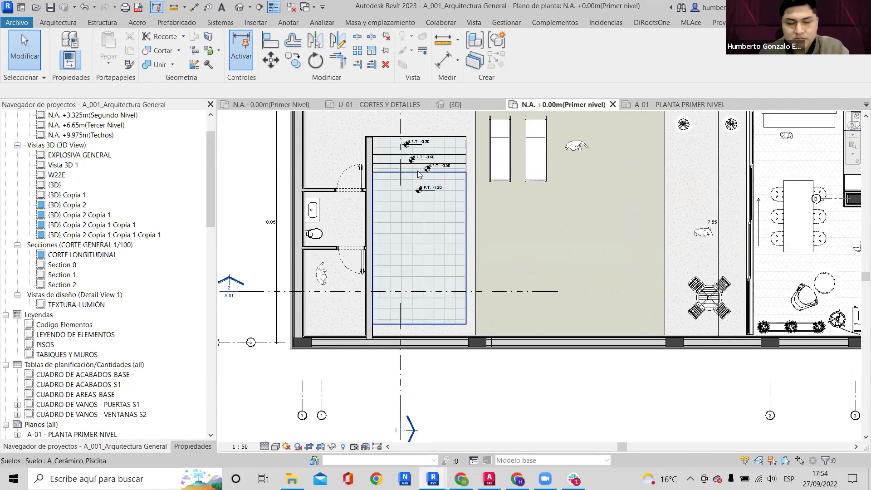
pyautogui.scroll(-2, 418, 174)
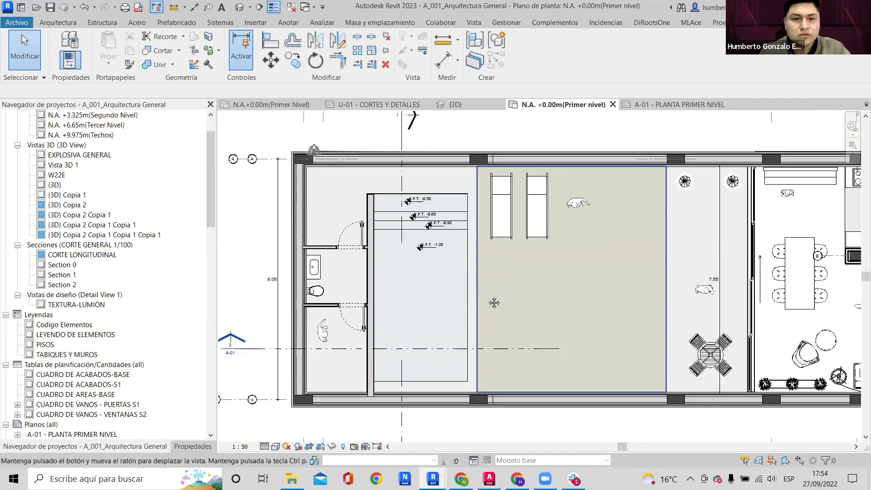
pyautogui.scroll(6, 295, 237)
pyautogui.scroll(-4, 295, 236)
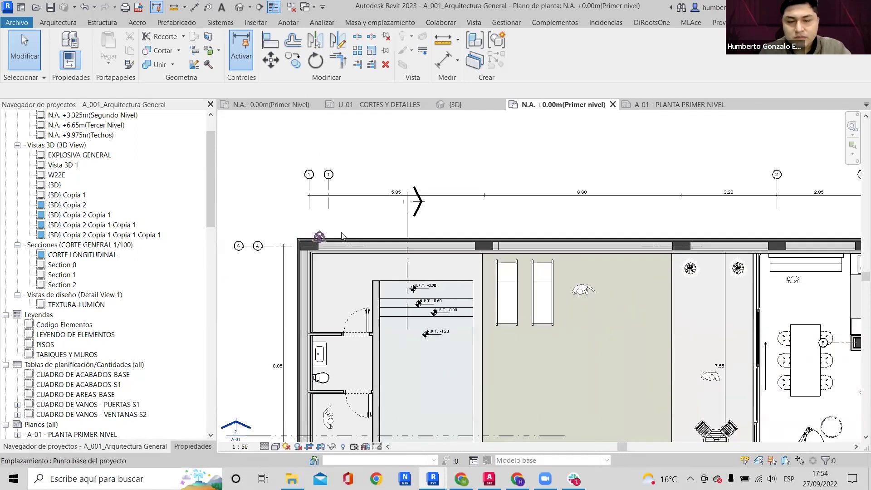
pyautogui.scroll(3, 540, 178)
pyautogui.scroll(5, 599, 204)
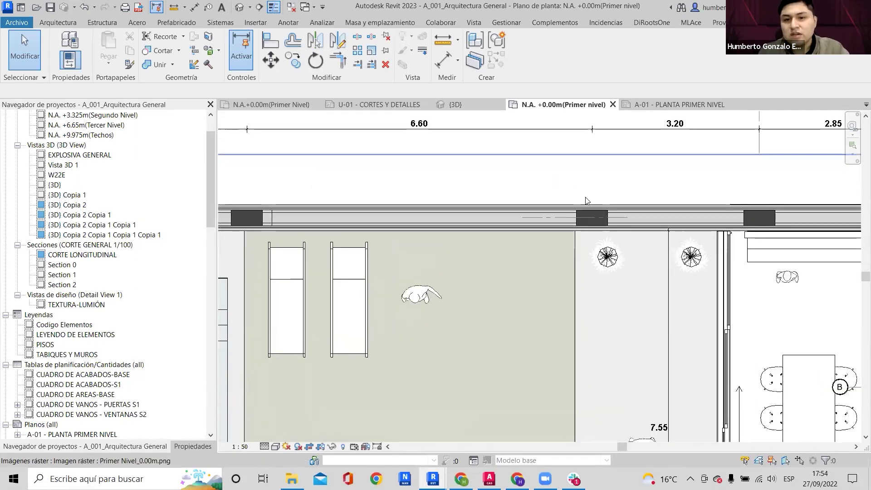
pyautogui.scroll(-3, 598, 204)
pyautogui.scroll(2, 569, 238)
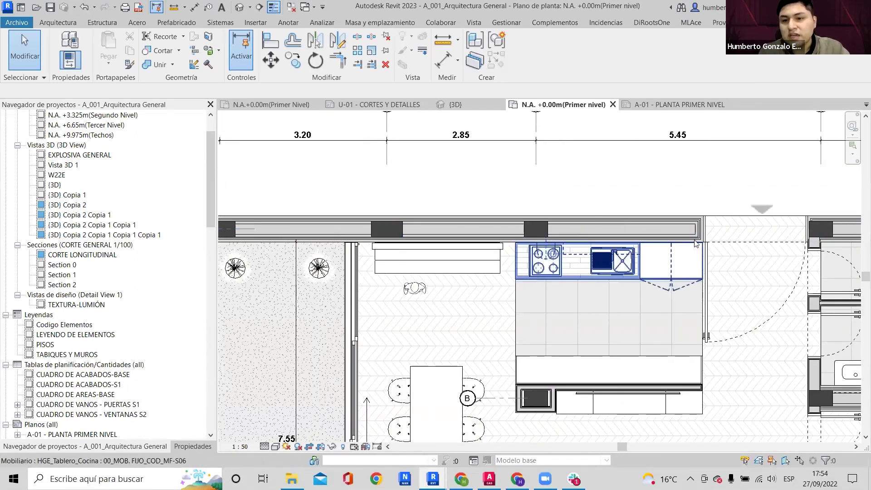
pyautogui.moveTo(678, 245); pyautogui.dragTo(450, 227, button='middle')
pyautogui.scroll(1, 453, 206)
pyautogui.scroll(3, 445, 199)
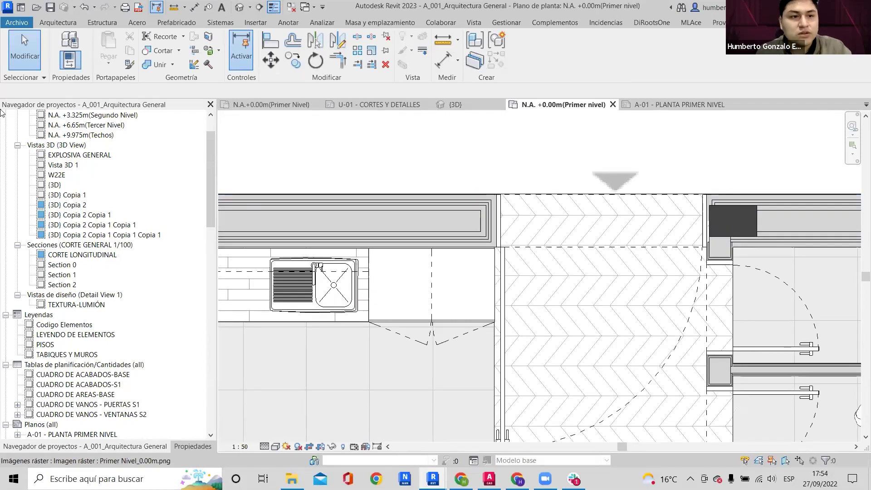
# Return to the S_001_Estructuras model and examine the column at grids 6 and B and the dimensioned foundation plan.
pyautogui.moveTo(1, 110); pyautogui.dragTo(0, 110)
pyautogui.scroll(-5, 662, 197)
pyautogui.moveTo(676, 214); pyautogui.dragTo(684, 217, button='middle')
pyautogui.scroll(5, 739, 210)
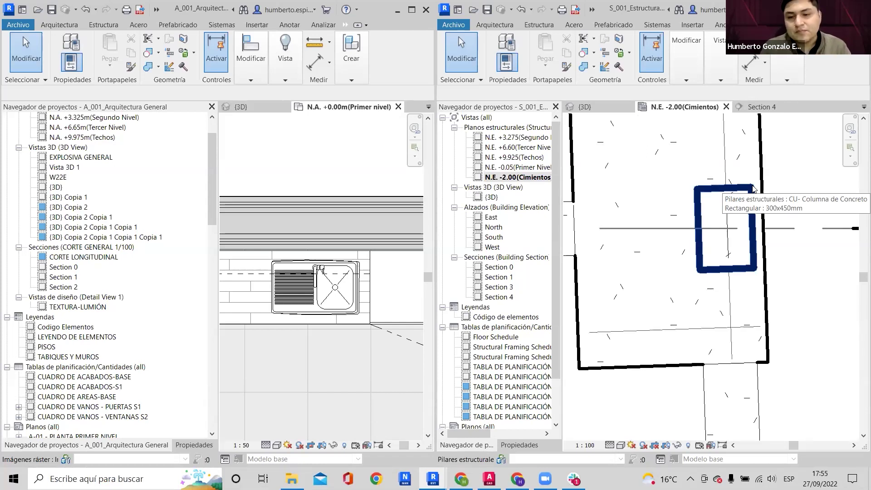
pyautogui.scroll(-5, 728, 226)
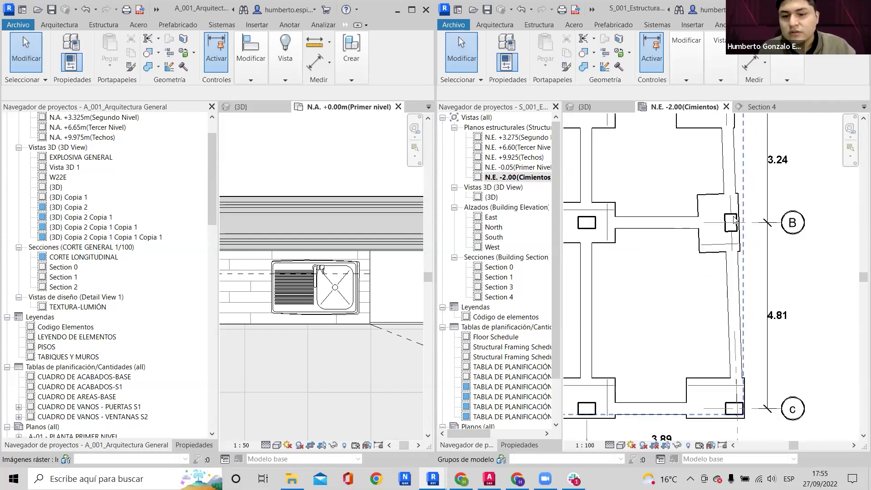
pyautogui.scroll(-4, 794, 245)
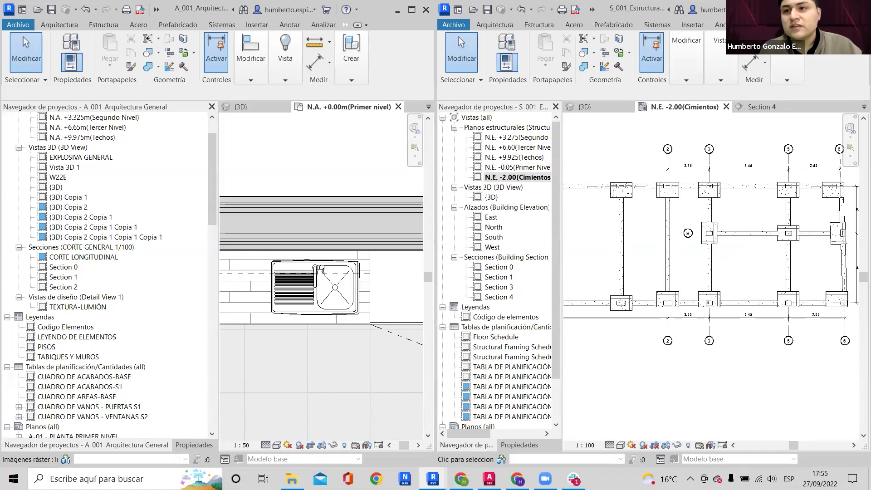
pyautogui.click(848, 10)
pyautogui.moveTo(463, 176); pyautogui.dragTo(543, 171, button='middle')
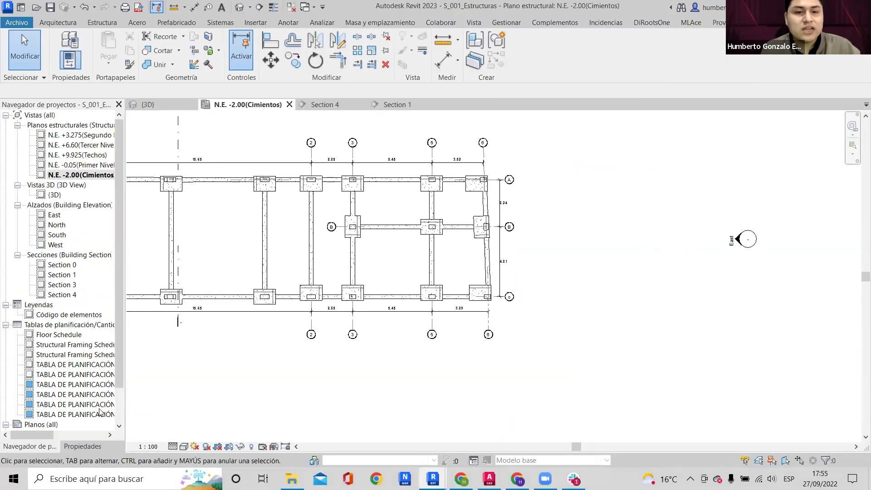
# Assign the PLANO DE CIMENTACIÓN 1-150 view template to the N.E. -2.00(Cimientos) foundation plan.
pyautogui.click(79, 446)
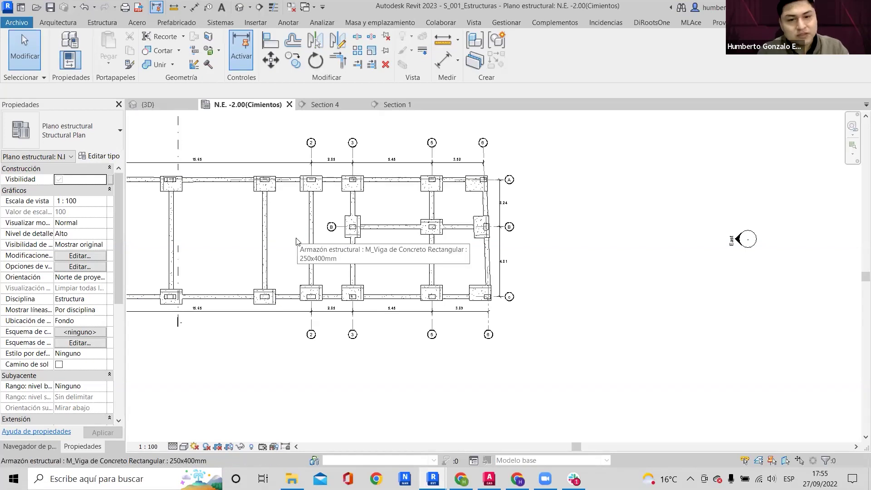
pyautogui.moveTo(303, 248); pyautogui.dragTo(363, 256, button='middle')
pyautogui.scroll(5, 363, 257)
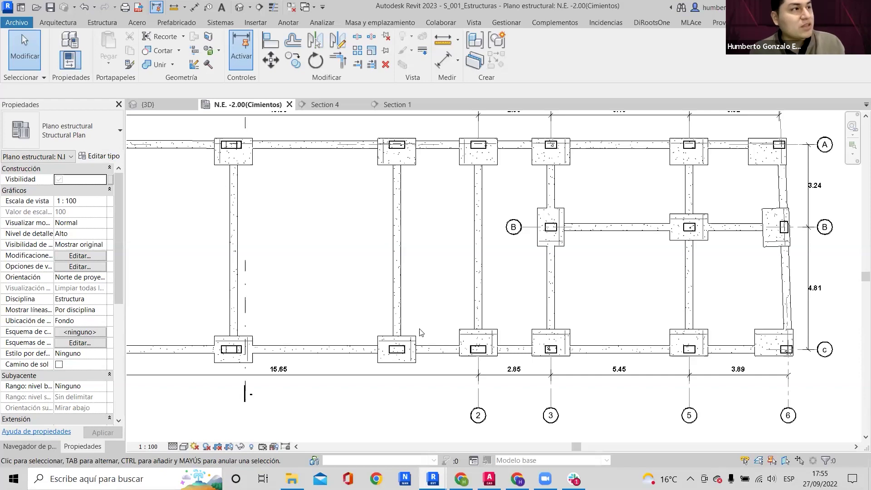
pyautogui.scroll(-2, 459, 254)
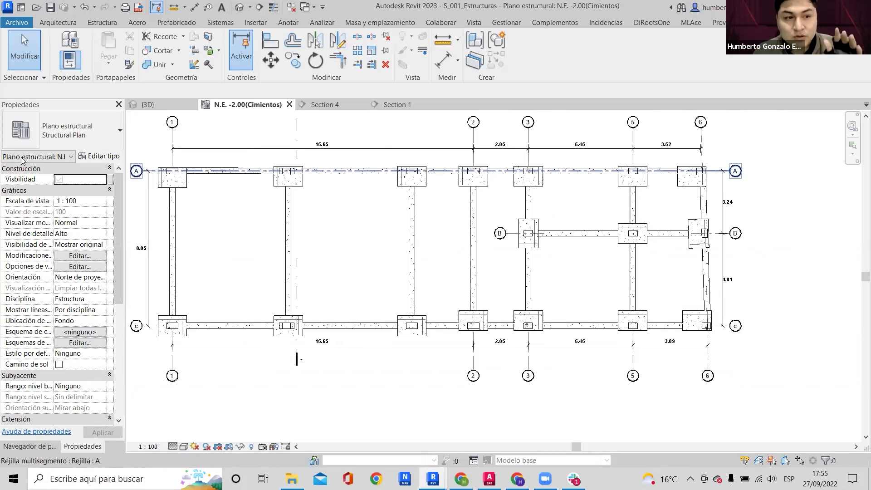
pyautogui.scroll(-5, 63, 280)
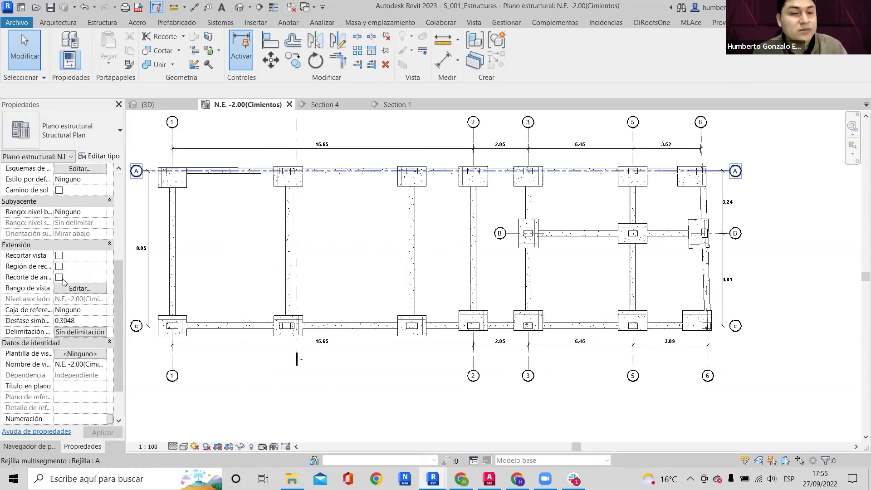
pyautogui.scroll(-2, 77, 329)
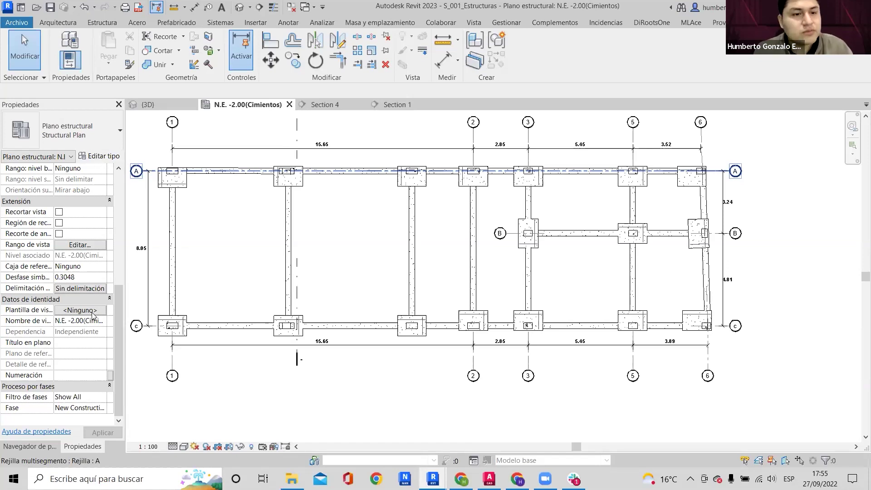
pyautogui.click(89, 310)
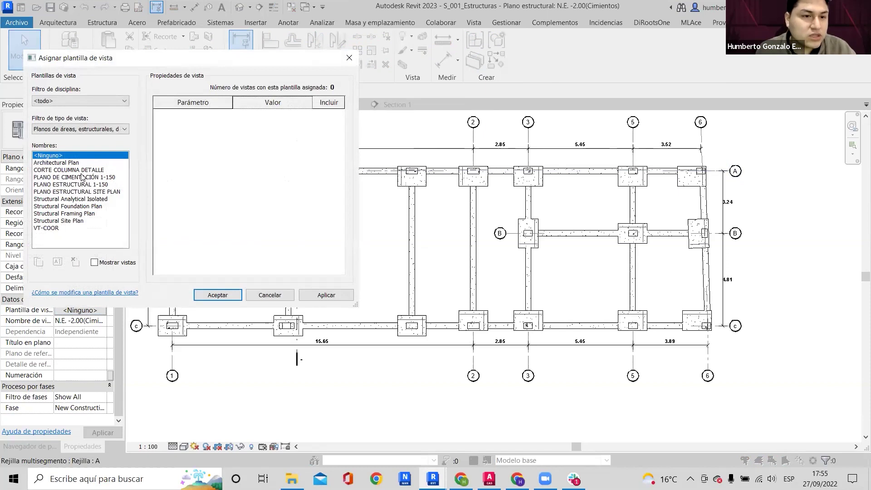
pyautogui.click(81, 177)
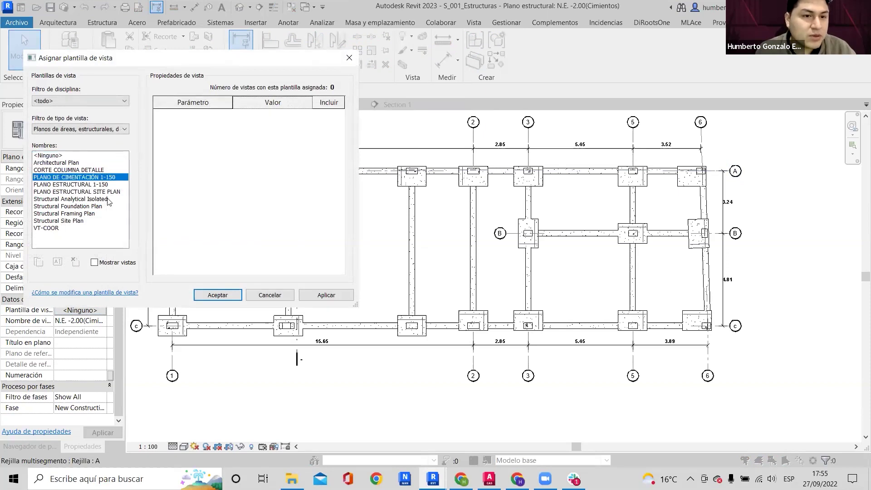
pyautogui.click(313, 296)
pyautogui.click(219, 295)
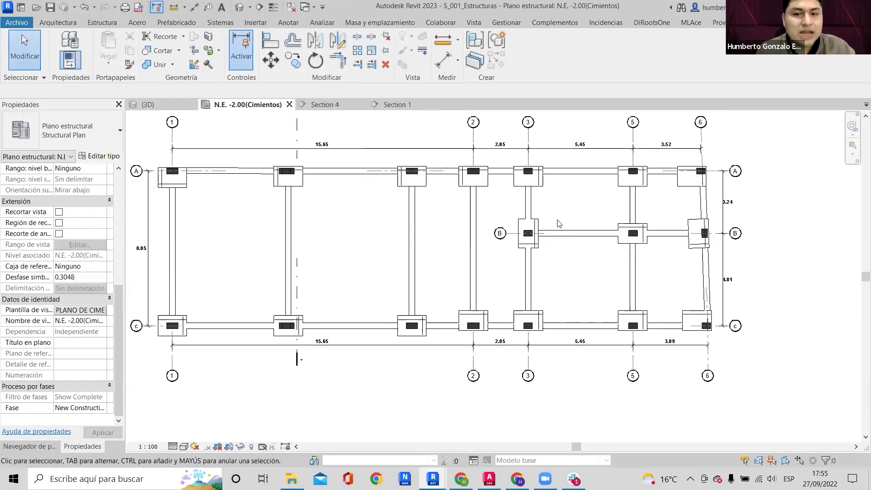
# Undo and redo the view template assignment to compare the footing at grids B and 3, finishing without the template.
pyautogui.scroll(5, 526, 248)
pyautogui.scroll(3, 527, 247)
pyautogui.scroll(-2, 521, 251)
pyautogui.scroll(3, 520, 249)
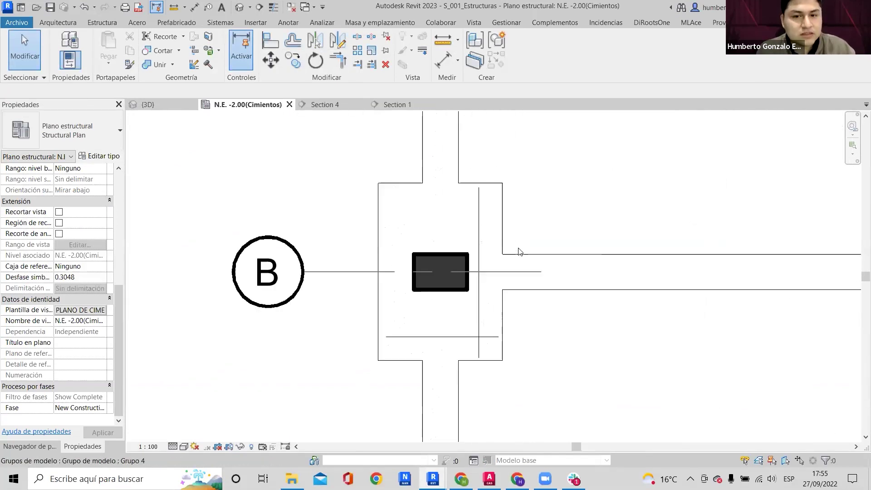
pyautogui.click(81, 7)
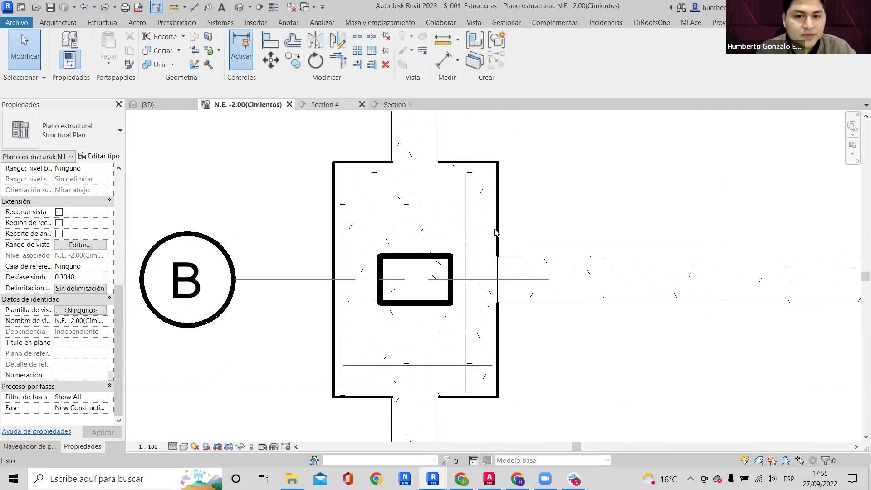
pyautogui.click(103, 7)
pyautogui.click(84, 7)
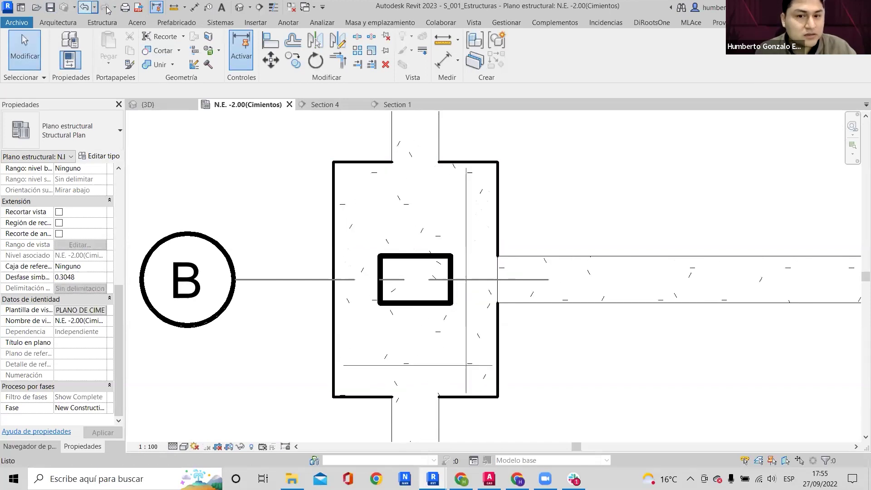
pyautogui.click(103, 8)
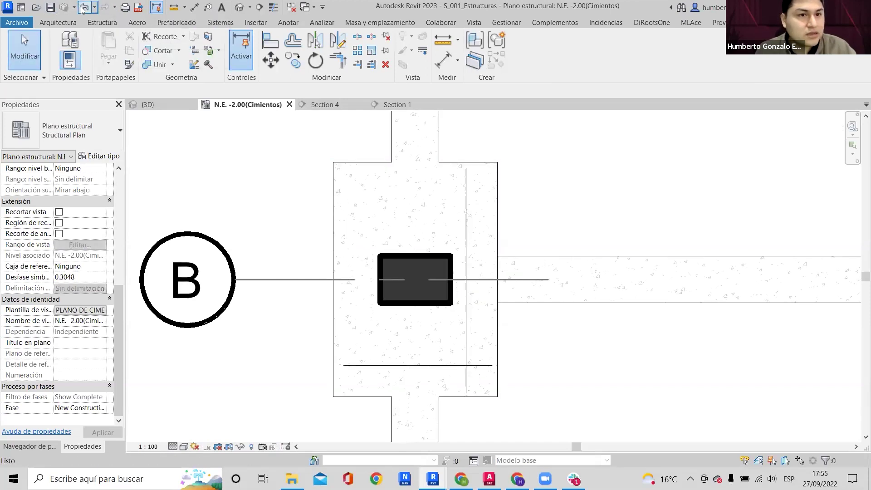
pyautogui.hotkey('ctrl', 'z')
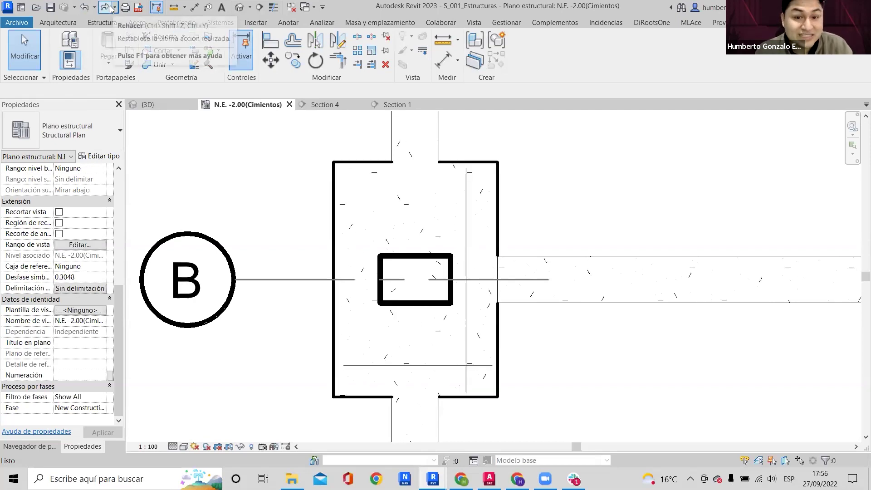
pyautogui.click(110, 7)
pyautogui.hotkey('ctrl', 'z')
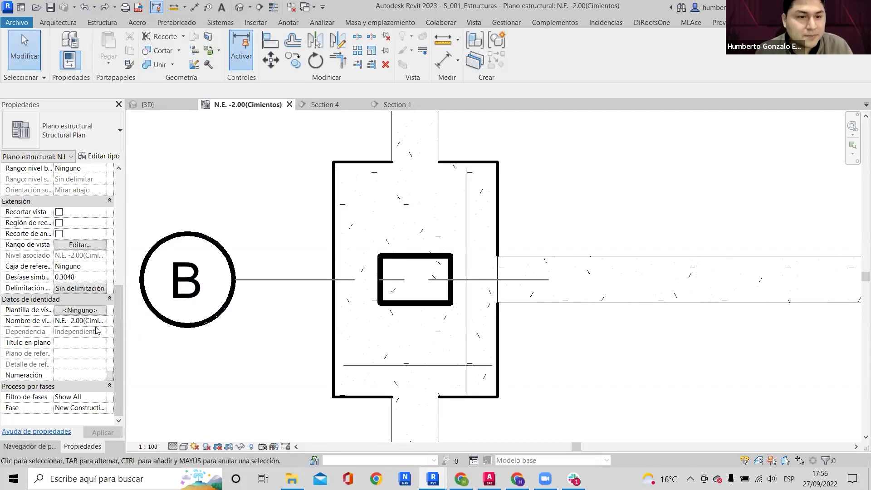
# Review the parameters included in the PLANO DE CIMENTACIÓN 1-150 view template without assigning it.
pyautogui.click(79, 311)
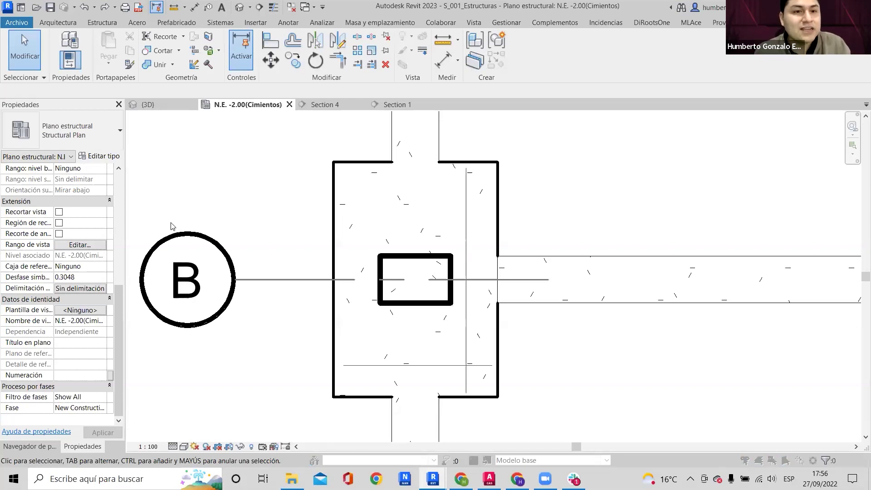
pyautogui.click(100, 177)
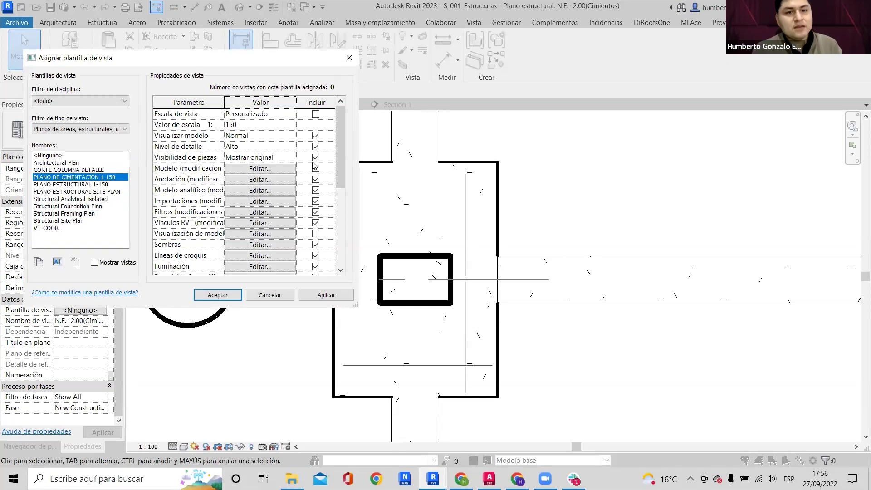
pyautogui.press('Escape')
# Examine the footings and columns along inclined grid 6 at its crossings with grids A and B.
pyautogui.scroll(-3, 483, 203)
pyautogui.moveTo(670, 201)
pyautogui.mouseDown(button='middle')
pyautogui.moveTo(578, 218)
pyautogui.moveTo(525, 204)
pyautogui.mouseUp(button='middle')
pyautogui.scroll(-4, 525, 205)
pyautogui.moveTo(608, 223)
pyautogui.mouseDown(button='middle')
pyautogui.moveTo(548, 233)
pyautogui.moveTo(390, 316)
pyautogui.mouseUp(button='middle')
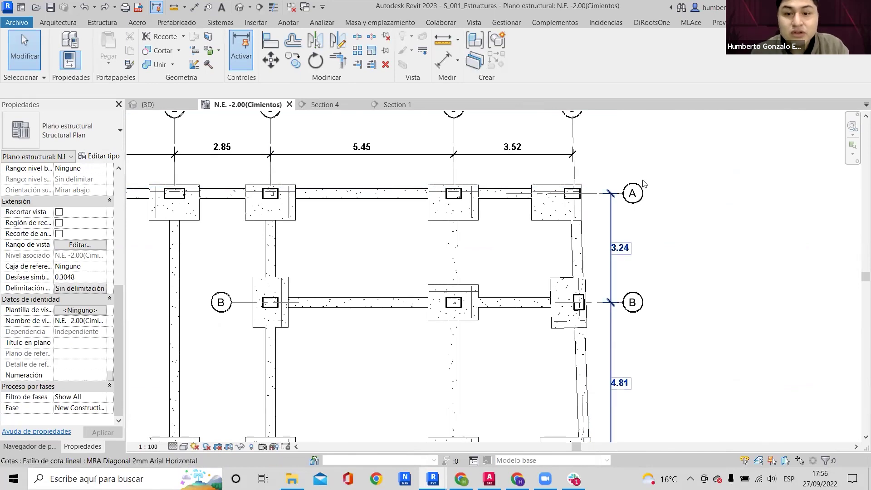
pyautogui.scroll(2, 641, 183)
pyautogui.scroll(3, 524, 236)
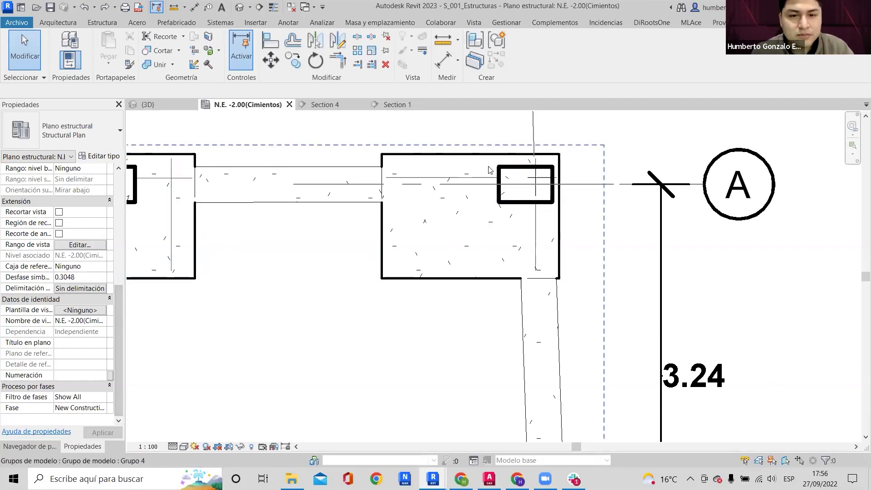
pyautogui.scroll(-3, 489, 167)
pyautogui.moveTo(554, 276); pyautogui.dragTo(560, 189, button='middle')
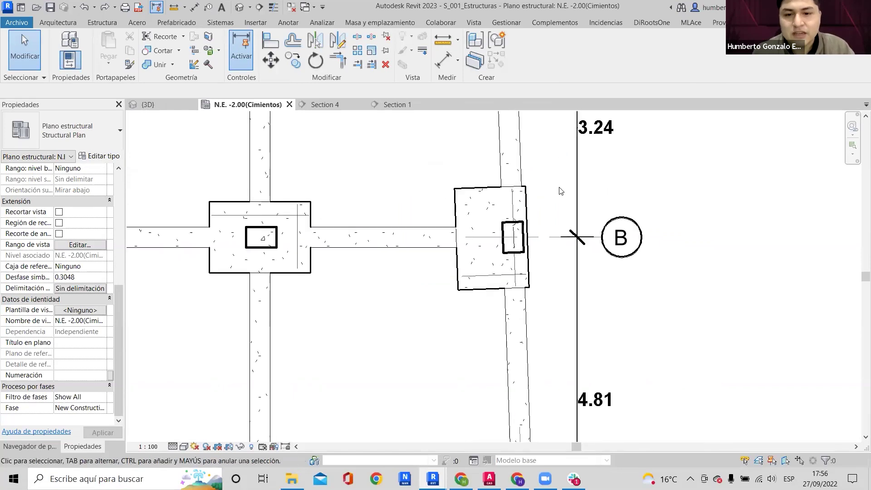
# Align the outer edges of the grid C footings between grids 1 and 2 with the footing at grid 2.
pyautogui.scroll(-3, 560, 191)
pyautogui.moveTo(274, 312); pyautogui.dragTo(569, 306, button='middle')
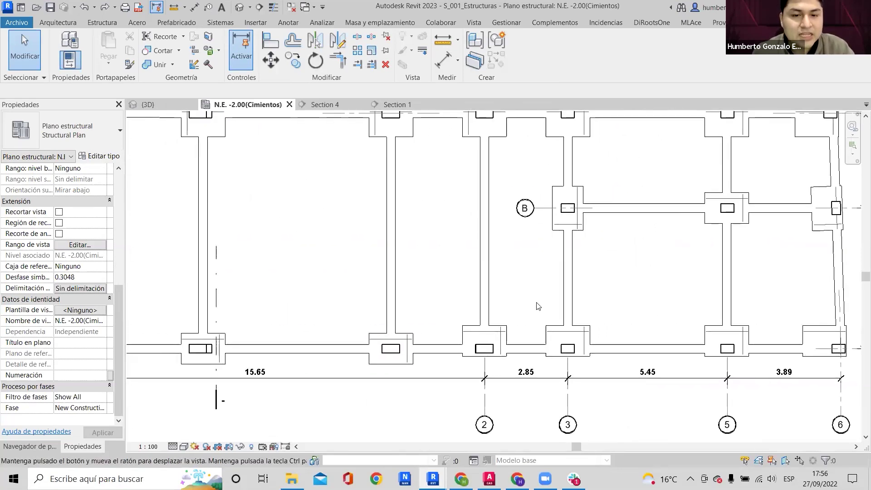
pyautogui.press('a')
pyautogui.press('l')
pyautogui.scroll(2, 474, 367)
pyautogui.click(469, 355)
pyautogui.click(365, 364)
pyautogui.scroll(-4, 301, 344)
pyautogui.moveTo(301, 344); pyautogui.dragTo(512, 361, button='middle')
pyautogui.scroll(1, 427, 341)
pyautogui.click(307, 355)
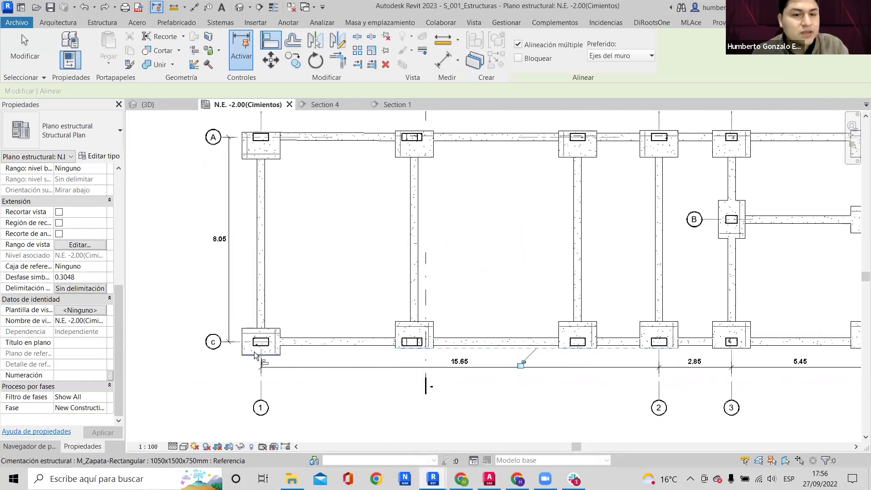
pyautogui.press('Escape')
pyautogui.press('Escape')
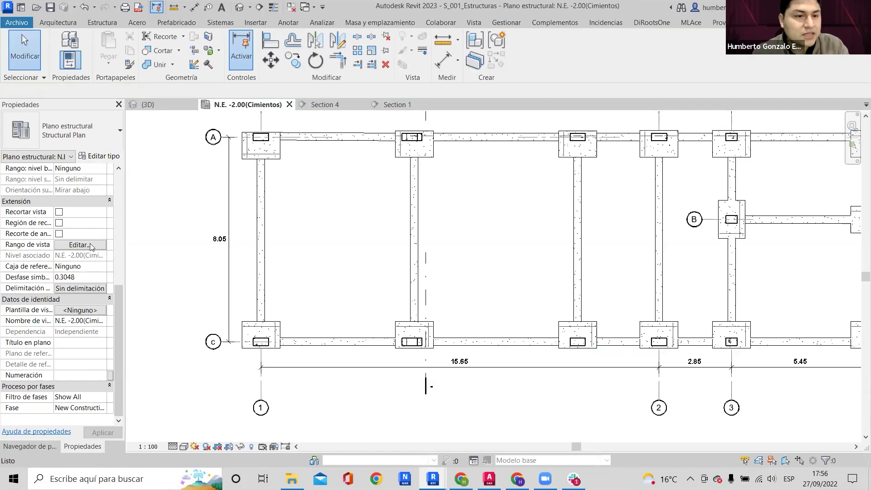
# Try the CORTE COLUMNA DETALLE and PLANO ESTRUCTURAL 1-150 view templates on the foundation plan.
pyautogui.click(65, 312)
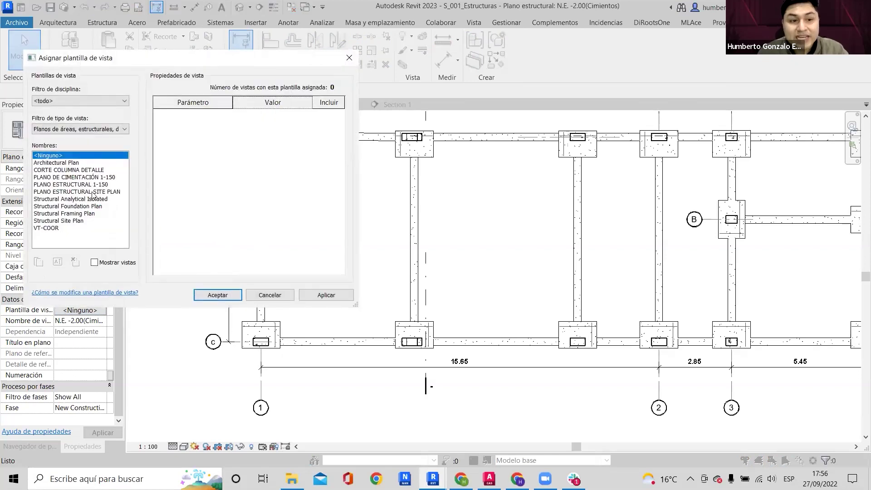
pyautogui.click(74, 170)
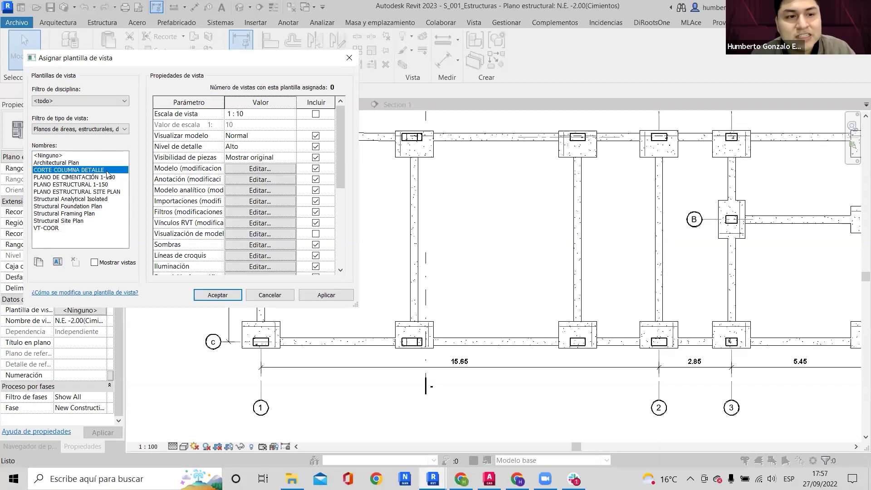
pyautogui.click(317, 295)
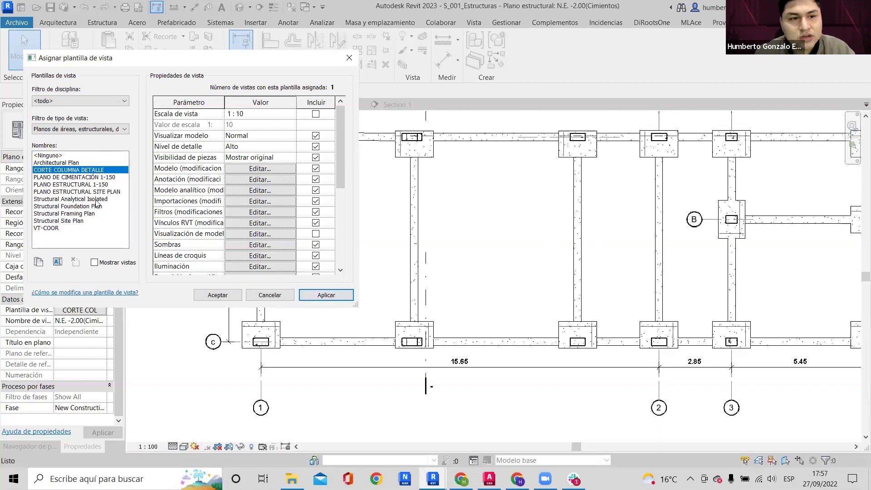
pyautogui.click(87, 185)
pyautogui.click(333, 300)
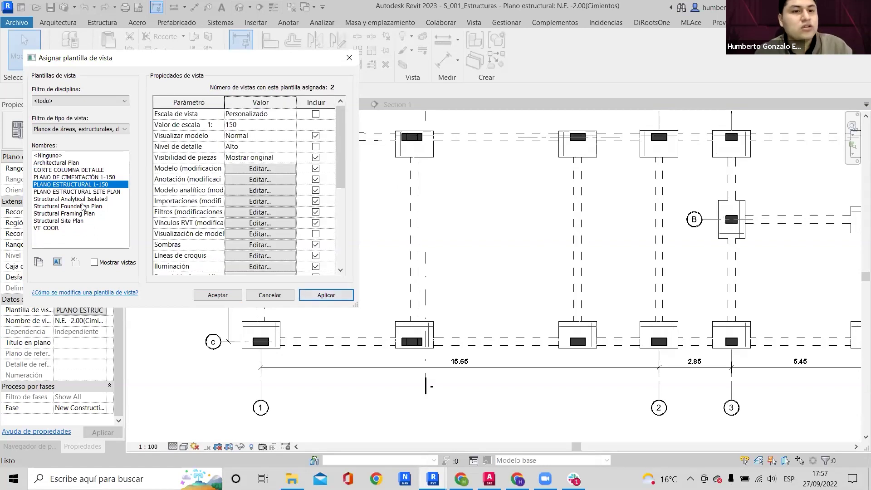
# Apply the PLANO DE CIMENTACIÓN 1-150 view template to the foundation plan and accept the assignment.
pyautogui.press('Up')
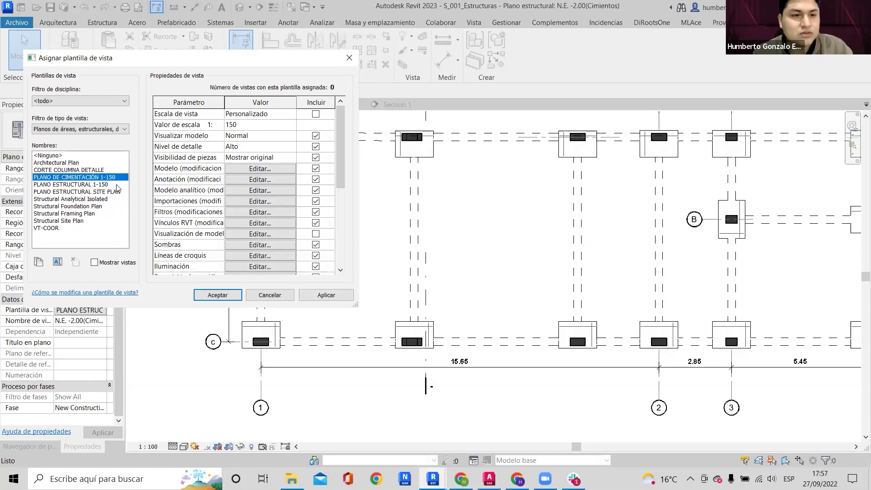
pyautogui.click(321, 296)
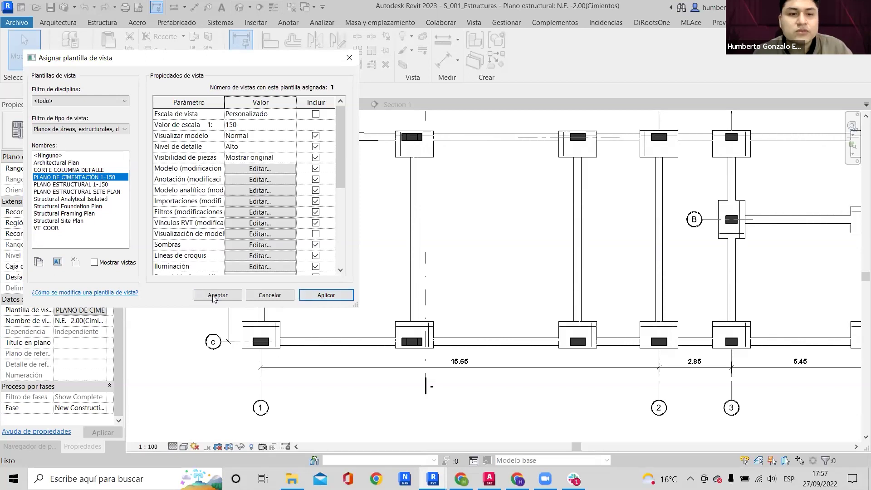
pyautogui.click(216, 295)
# Examine how the footings, beams and filled columns around grids 2 and C are displayed with the template.
pyautogui.scroll(3, 666, 278)
pyautogui.moveTo(712, 284); pyautogui.dragTo(563, 181, button='middle')
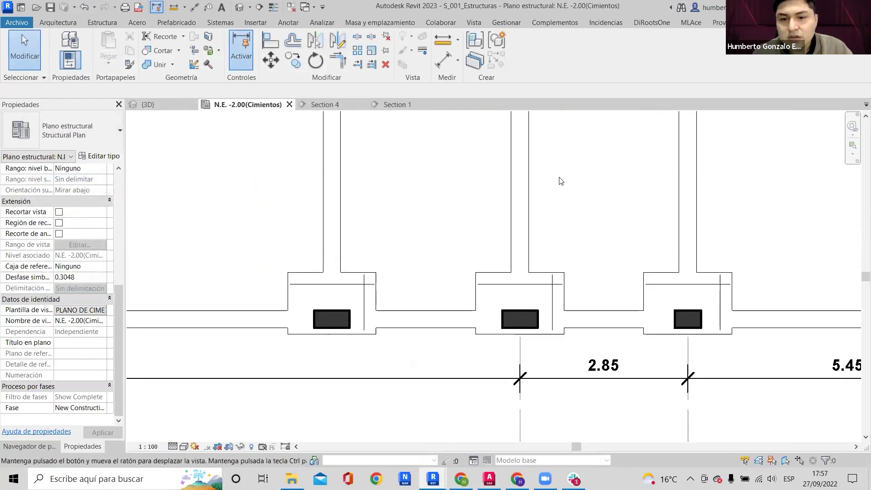
pyautogui.scroll(3, 574, 269)
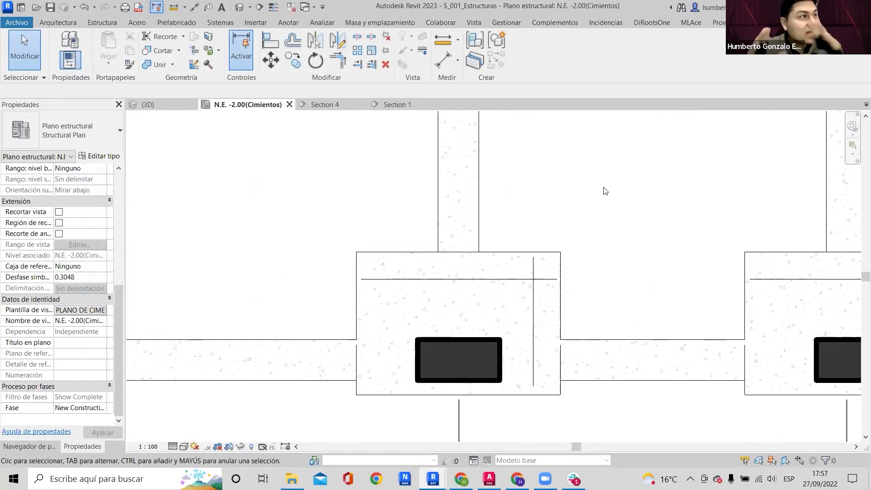
pyautogui.scroll(1, 654, 345)
pyautogui.moveTo(654, 344); pyautogui.dragTo(687, 291, button='middle')
pyautogui.scroll(1, 270, 265)
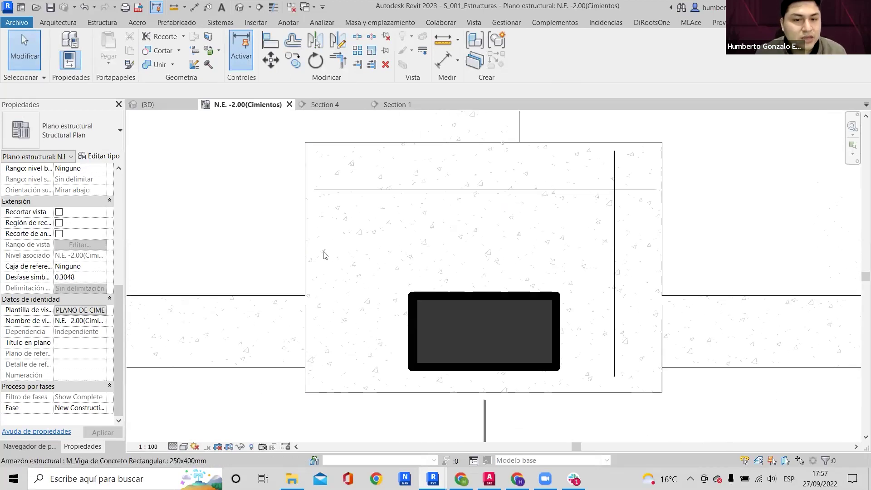
pyautogui.scroll(-2, 370, 253)
pyautogui.scroll(-2, 648, 208)
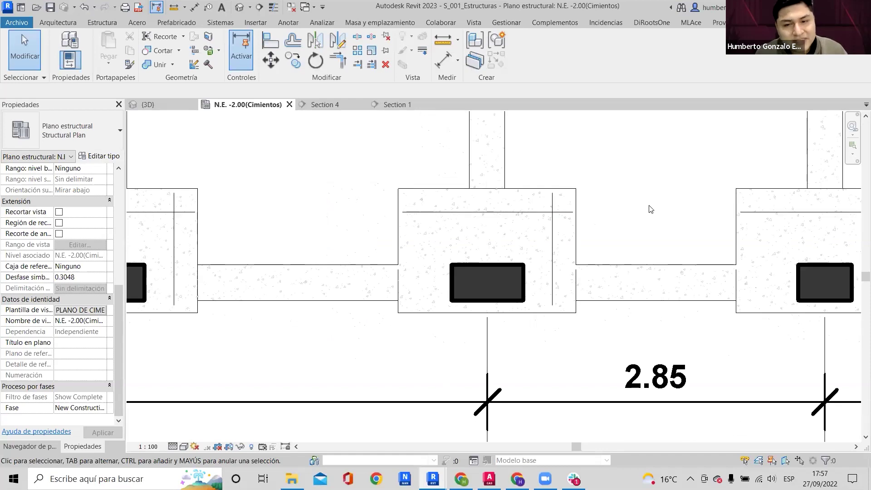
pyautogui.scroll(-5, 538, 230)
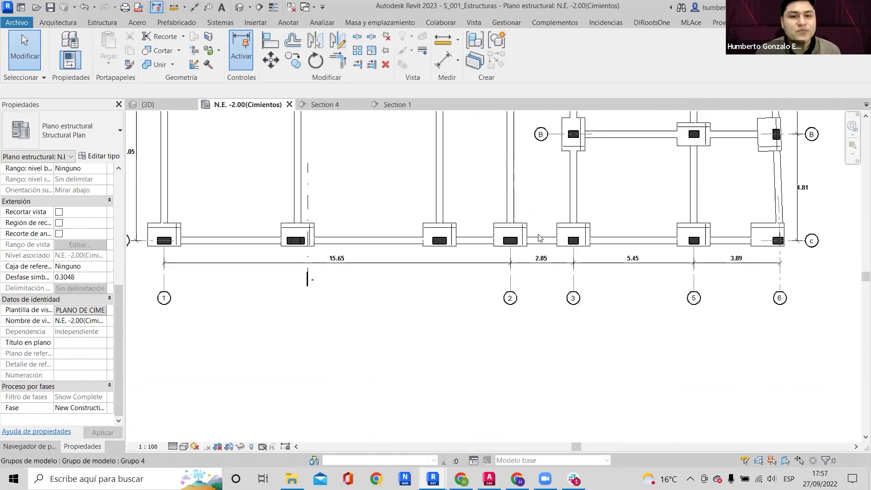
# Set the foundation plan's view scale to 1:50.
pyautogui.scroll(2, 541, 235)
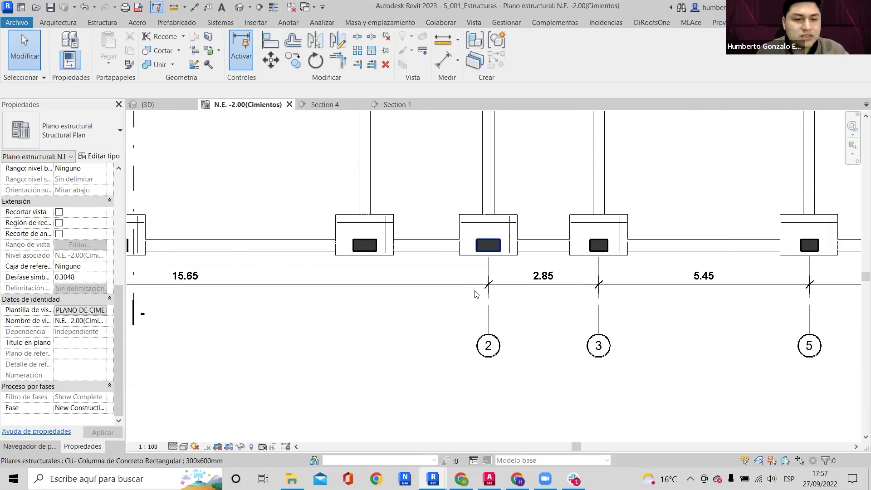
pyautogui.click(147, 449)
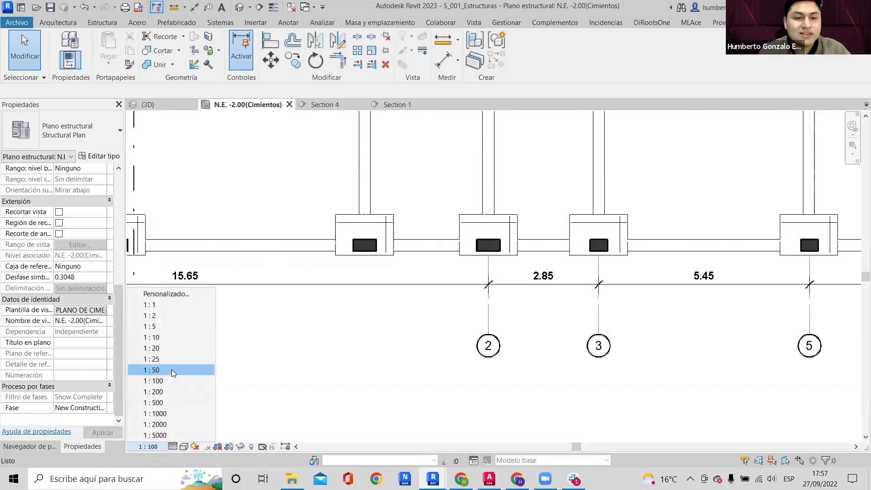
pyautogui.click(172, 369)
# Inspect the line weights and concrete hatch of the footings at grids 2 and 3 at the new scale.
pyautogui.scroll(3, 521, 195)
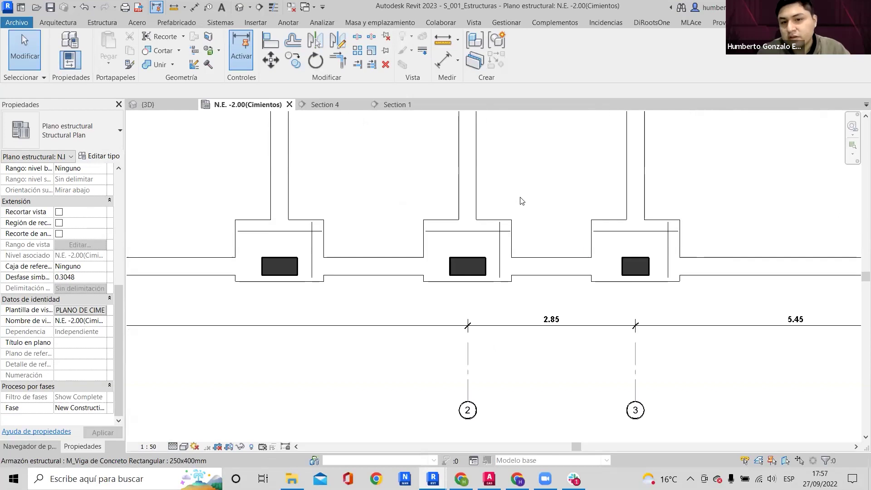
pyautogui.scroll(2, 474, 230)
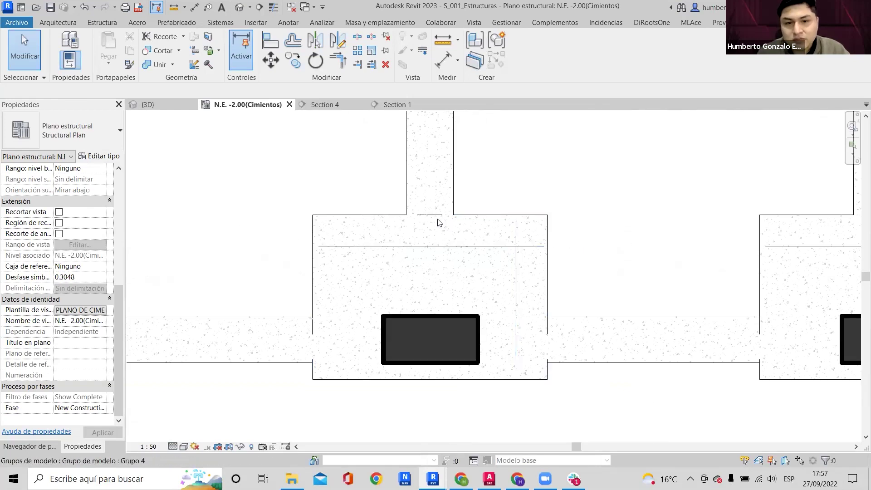
pyautogui.scroll(-3, 556, 334)
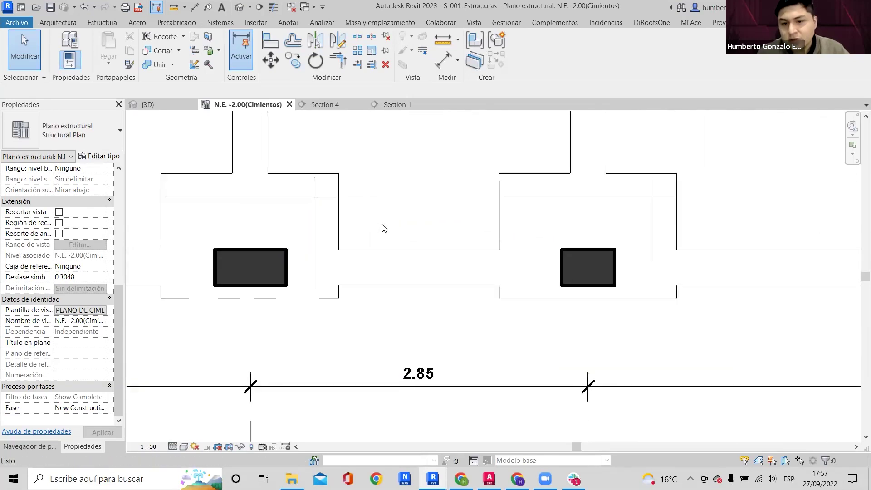
pyautogui.scroll(4, 540, 234)
pyautogui.moveTo(595, 225); pyautogui.dragTo(469, 246, button='middle')
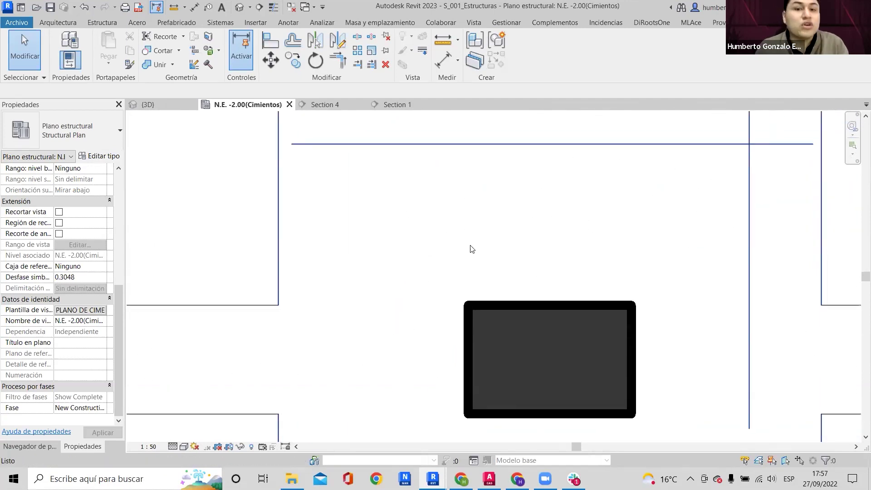
pyautogui.scroll(-1, 472, 231)
pyautogui.scroll(-3, 474, 229)
pyautogui.scroll(1, 572, 195)
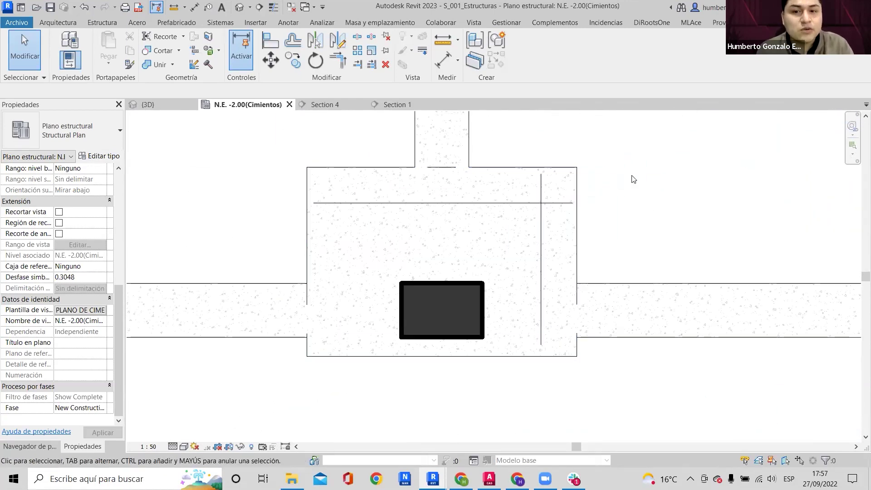
# Try the N.E. -2.00(Cimientos) foundation plan at a 1:10 view scale, and return it to 1:50.
pyautogui.scroll(-1, 602, 213)
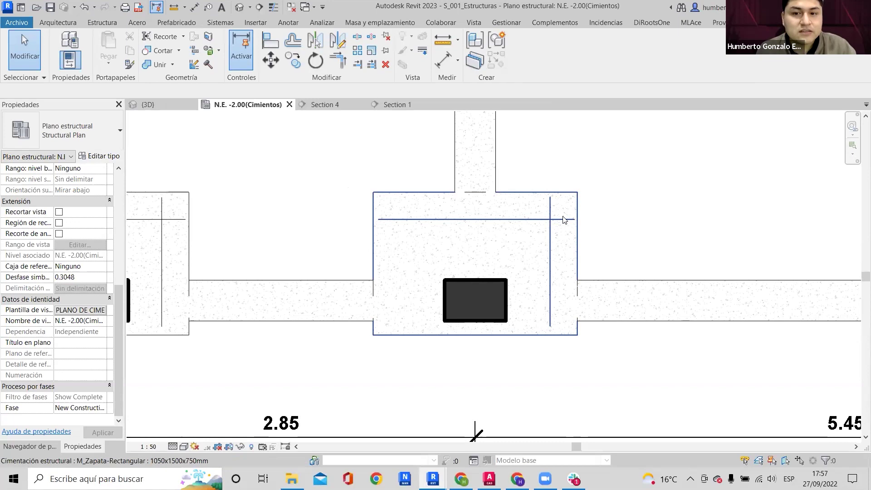
pyautogui.scroll(-2, 568, 184)
pyautogui.moveTo(565, 196); pyautogui.dragTo(484, 333, button='middle')
pyautogui.scroll(3, 445, 337)
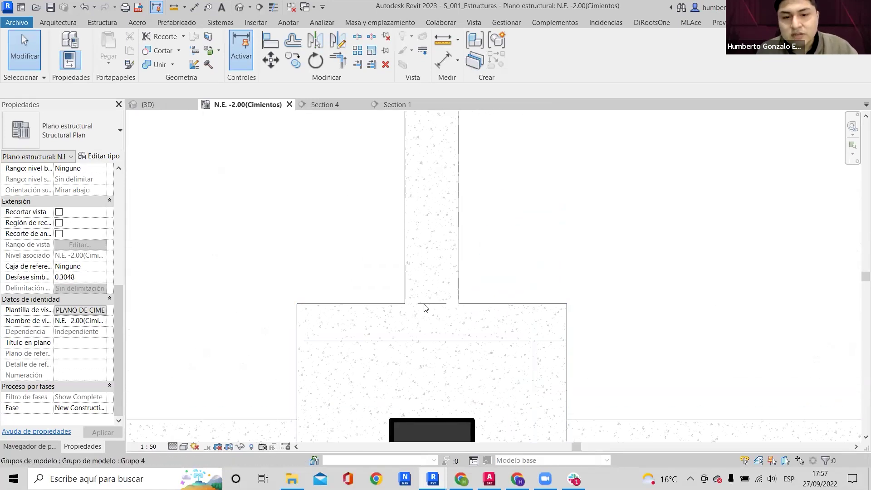
pyautogui.click(136, 447)
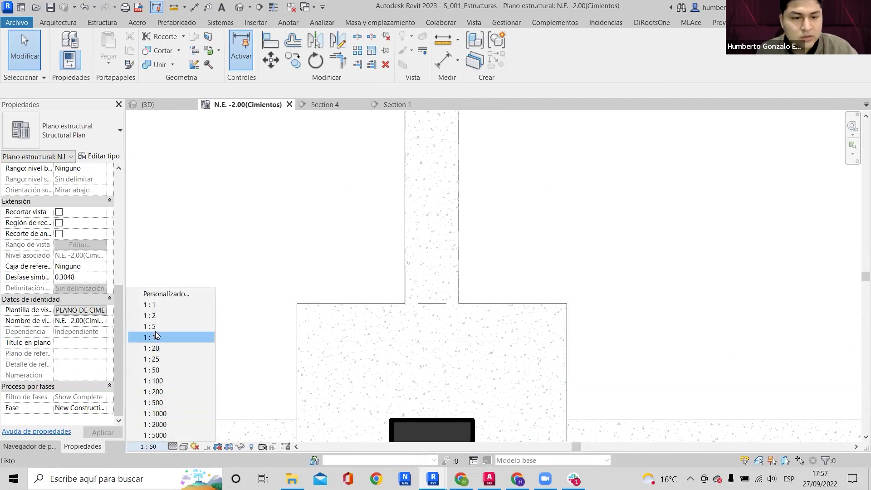
pyautogui.click(145, 337)
pyautogui.scroll(-5, 438, 290)
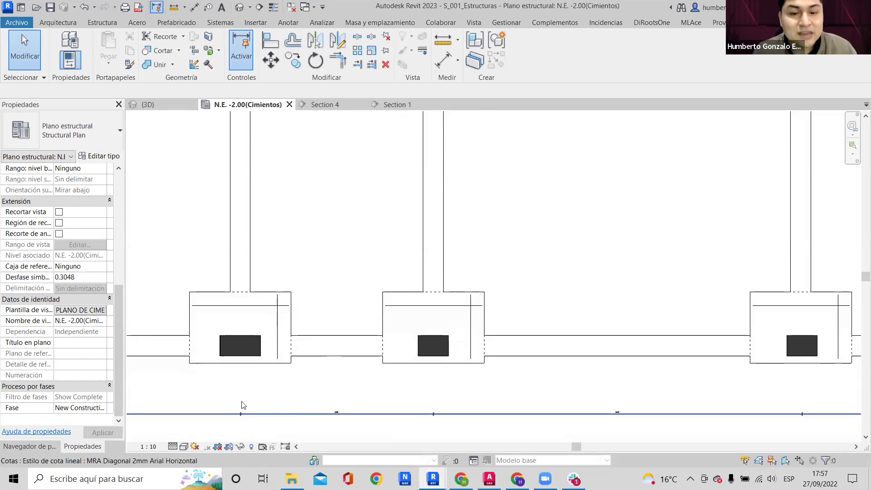
pyautogui.click(145, 447)
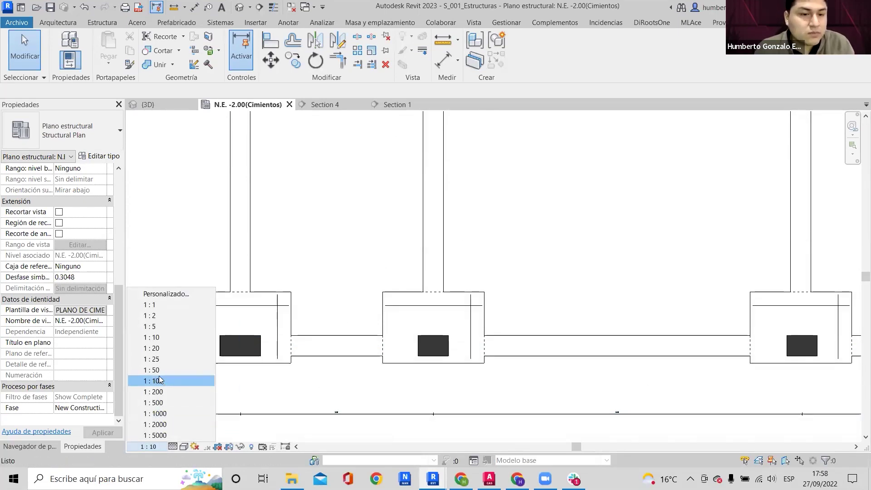
pyautogui.click(525, 262)
# Examine the foundation plan's footings and the vertical dimension string beside grid B at 1:50 scale.
pyautogui.scroll(-6, 526, 259)
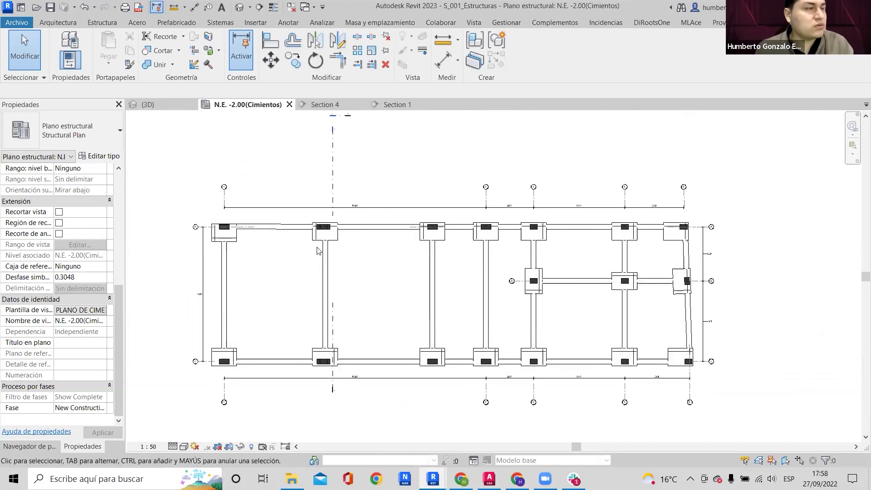
pyautogui.moveTo(319, 251); pyautogui.dragTo(402, 238, button='middle')
pyautogui.moveTo(457, 226); pyautogui.dragTo(432, 258, button='middle')
pyautogui.scroll(5, 432, 258)
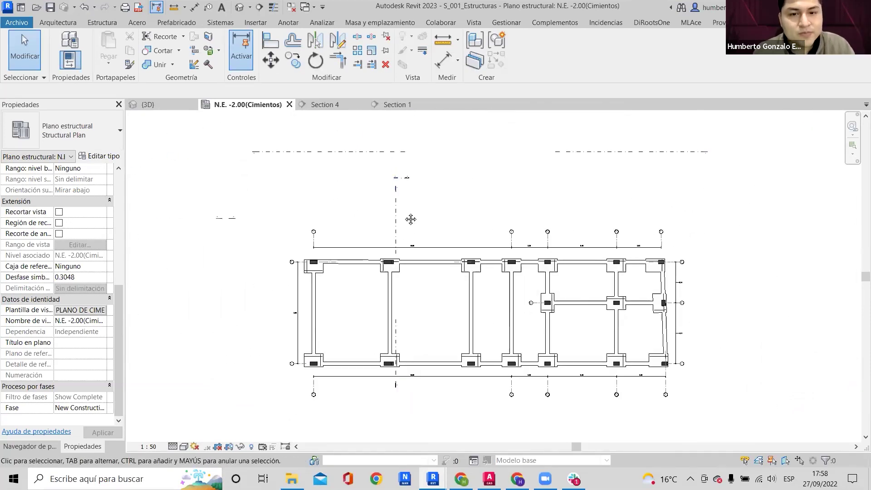
pyautogui.scroll(5, 768, 234)
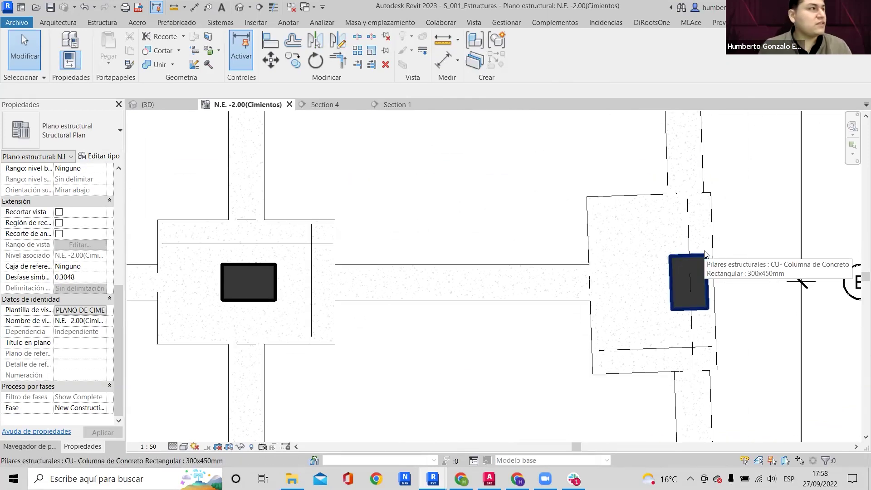
pyautogui.scroll(-5, 700, 243)
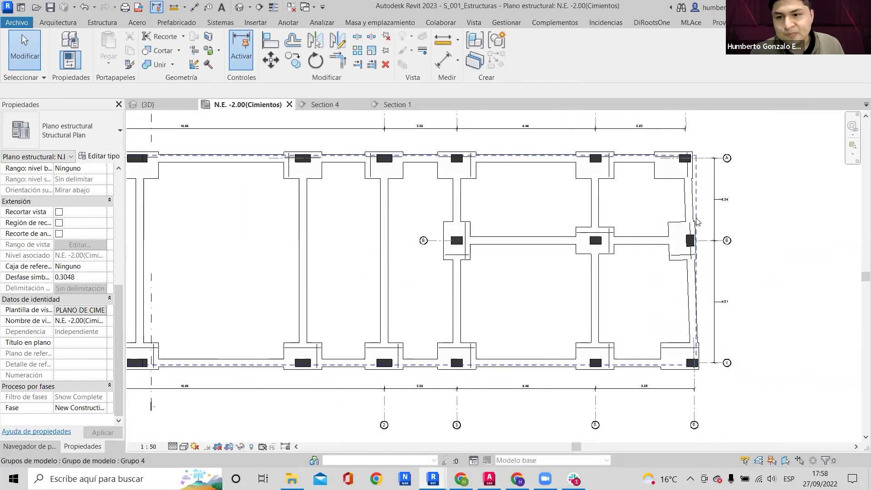
pyautogui.scroll(2, 722, 214)
pyautogui.click(734, 190)
pyautogui.scroll(2, 734, 193)
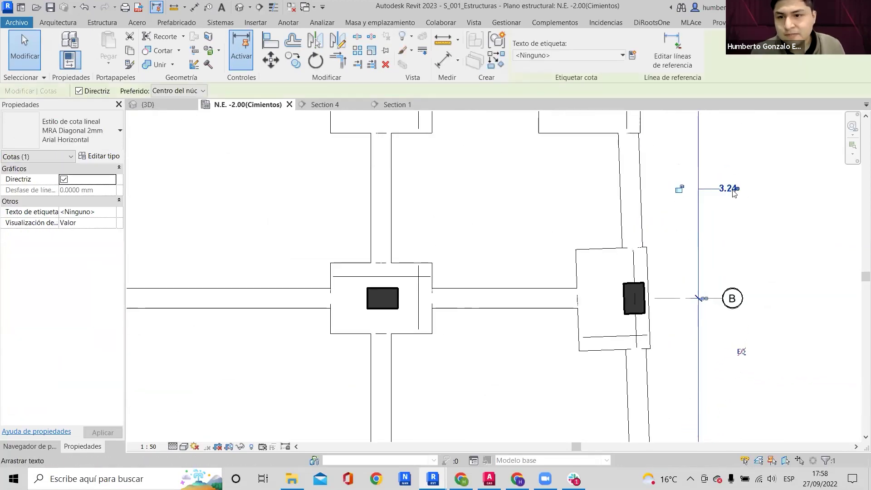
pyautogui.scroll(-3, 735, 191)
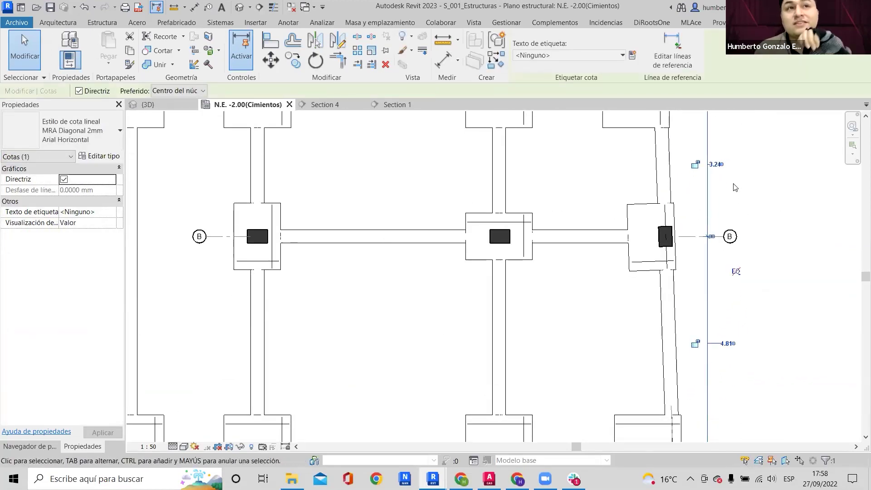
pyautogui.moveTo(729, 346); pyautogui.dragTo(728, 347)
pyautogui.click(764, 327)
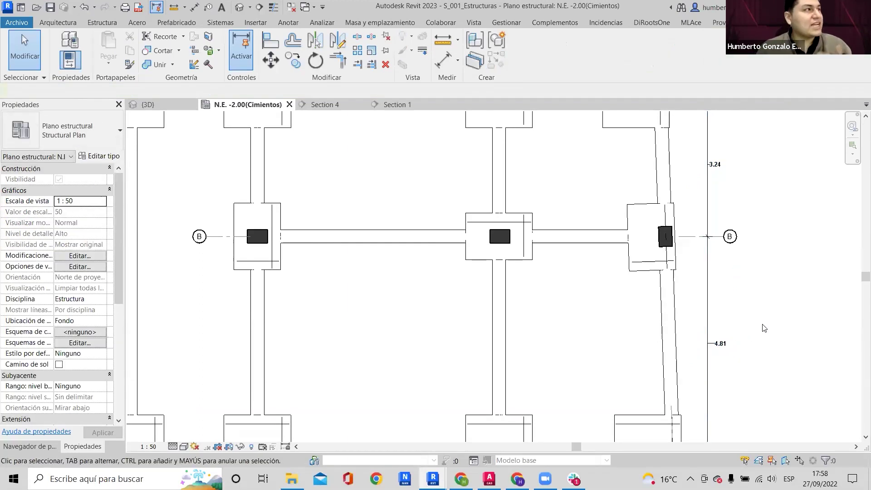
# Switch to the A_001_Arquitectura General model at full size and show the first-level plan's view template property.
pyautogui.moveTo(581, 5); pyautogui.dragTo(857, 139)
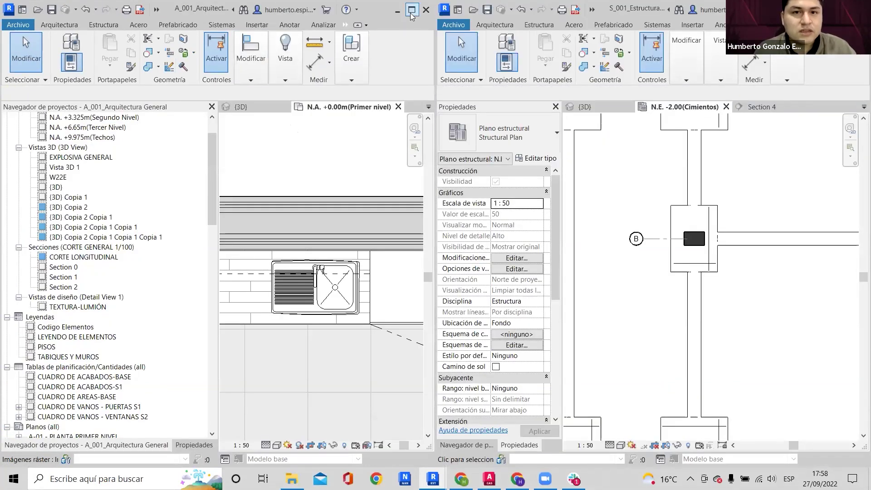
pyautogui.click(411, 10)
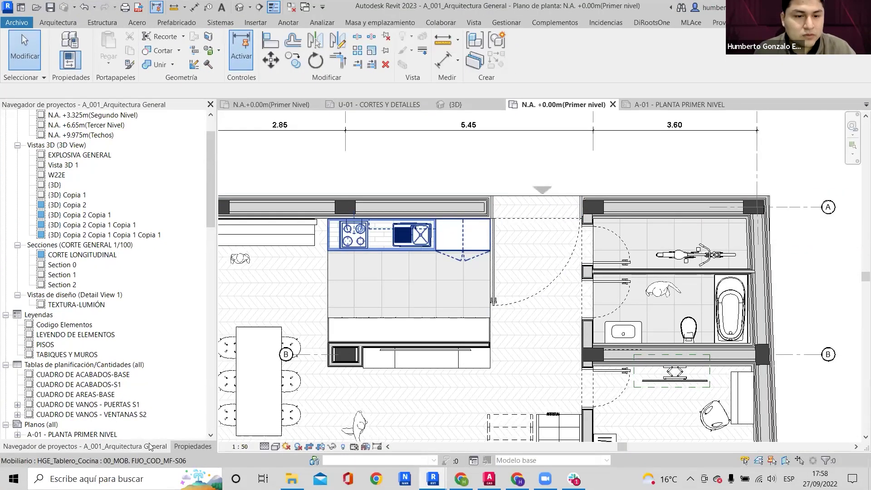
pyautogui.press('Escape')
pyautogui.click(193, 446)
pyautogui.scroll(-4, 360, 126)
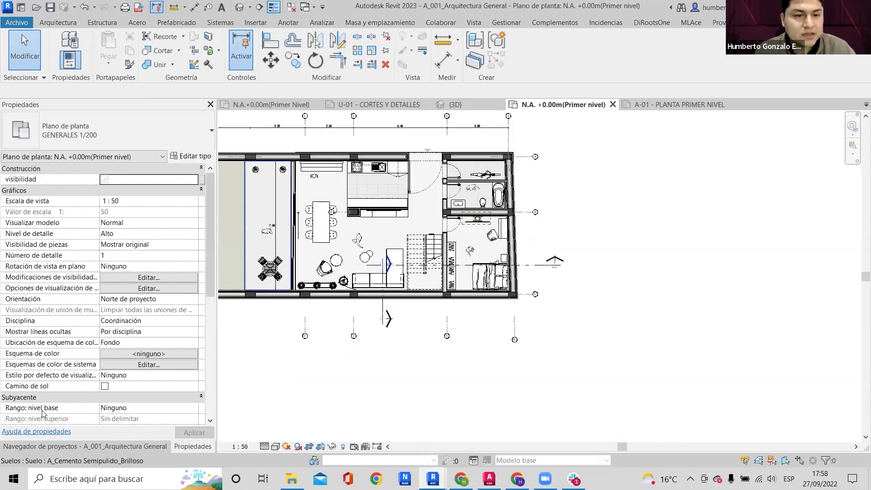
pyautogui.scroll(-8, 124, 367)
# Try the VT 1/150 COLOR view template on the N.A. +0.00m(Primer nivel) plan.
pyautogui.click(149, 299)
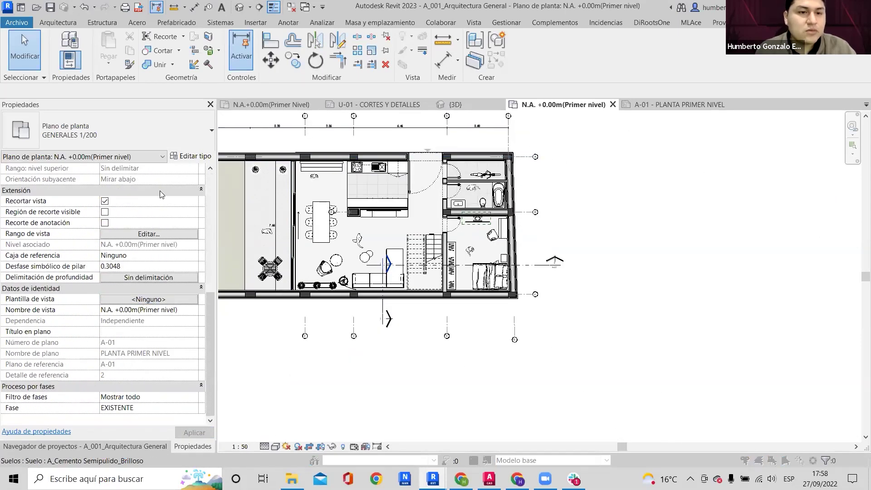
pyautogui.click(126, 223)
pyautogui.click(125, 222)
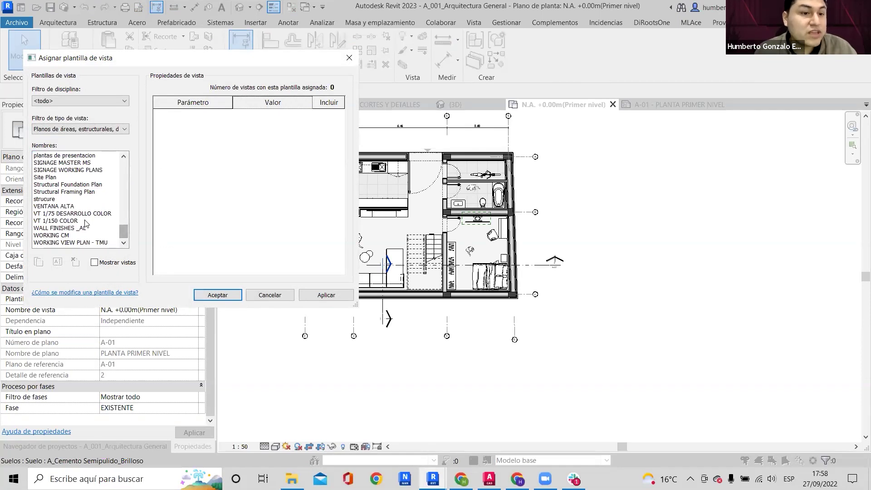
pyautogui.click(70, 223)
pyautogui.click(335, 296)
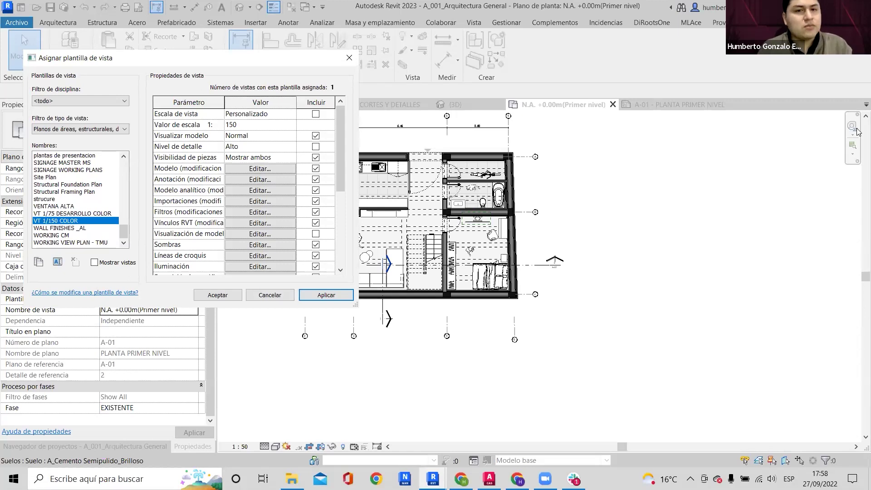
pyautogui.click(350, 58)
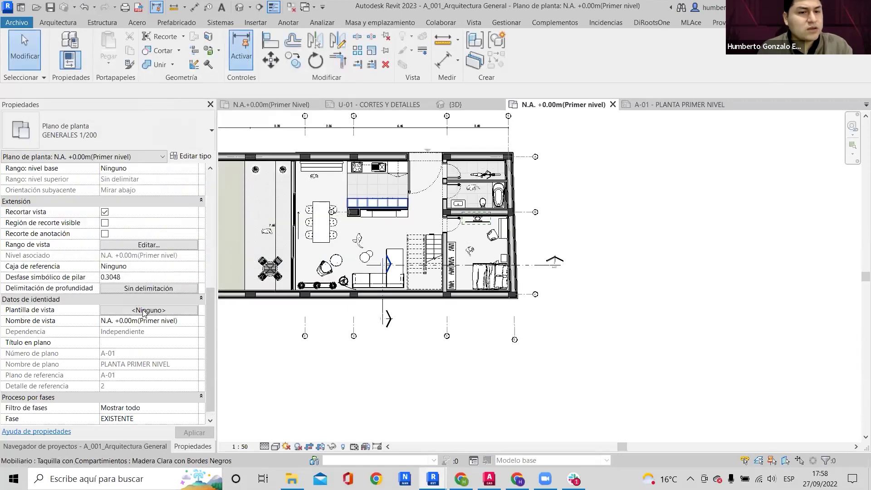
# Review the list of view templates available for the first-level plan without assigning one.
pyautogui.click(146, 310)
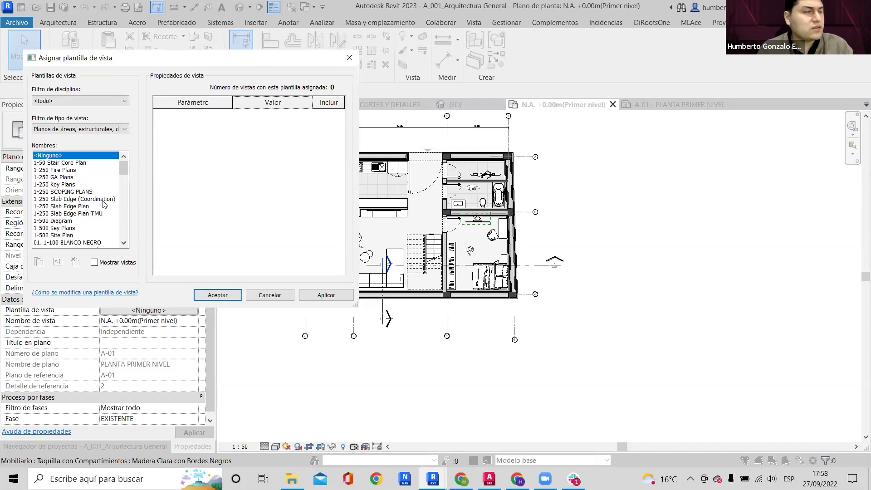
pyautogui.scroll(-15, 114, 218)
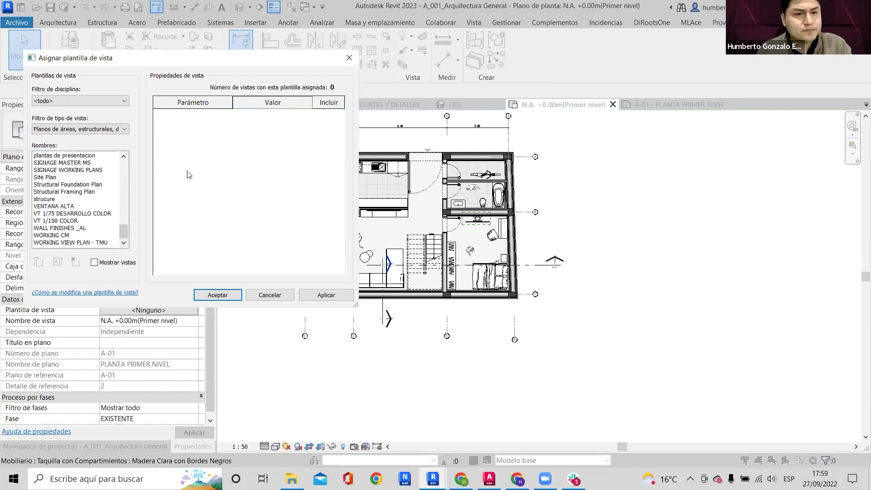
pyautogui.press('Escape')
pyautogui.press('Escape')
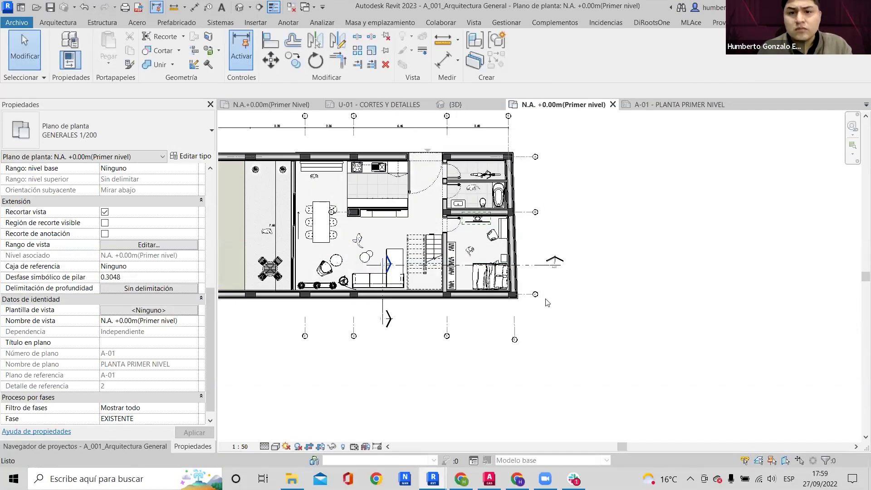
# Return to the S_001_Estructuras model and review the foundation plan's assigned view template settings and its full name.
pyautogui.click(817, 7)
pyautogui.click(836, 7)
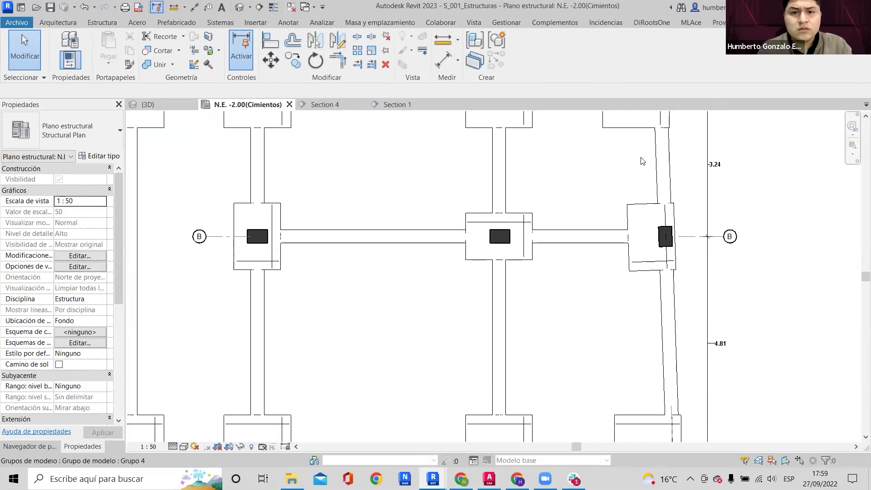
pyautogui.scroll(-3, 388, 289)
pyautogui.moveTo(436, 292); pyautogui.dragTo(437, 291, button='middle')
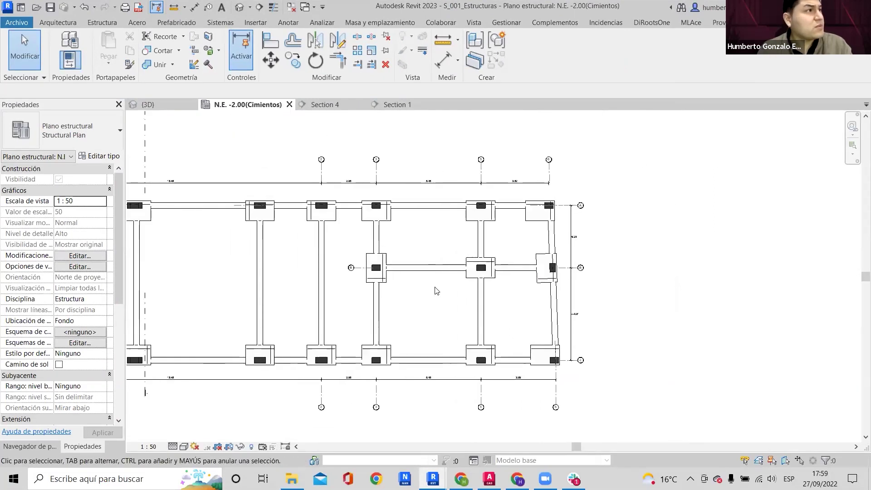
pyautogui.scroll(2, 437, 291)
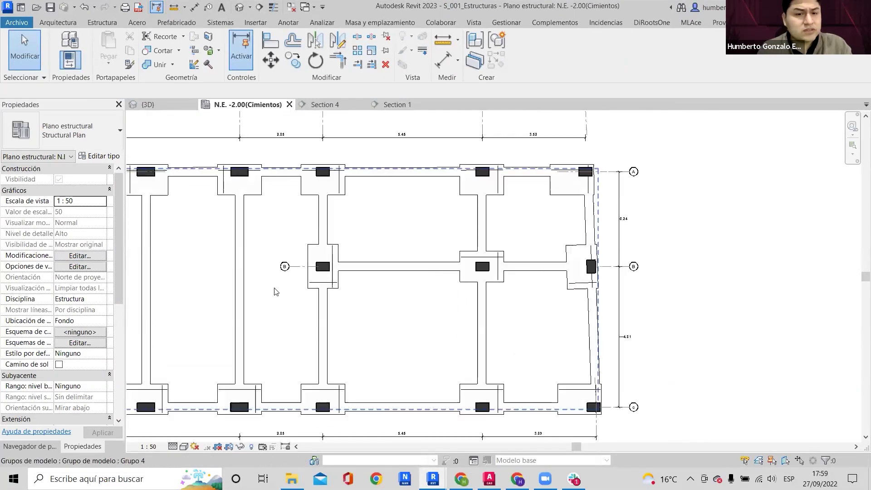
pyautogui.scroll(-5, 79, 311)
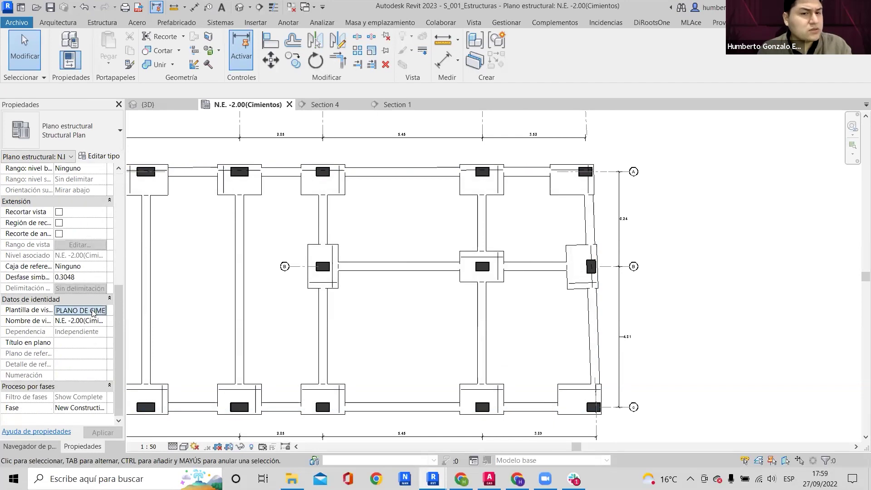
pyautogui.click(93, 311)
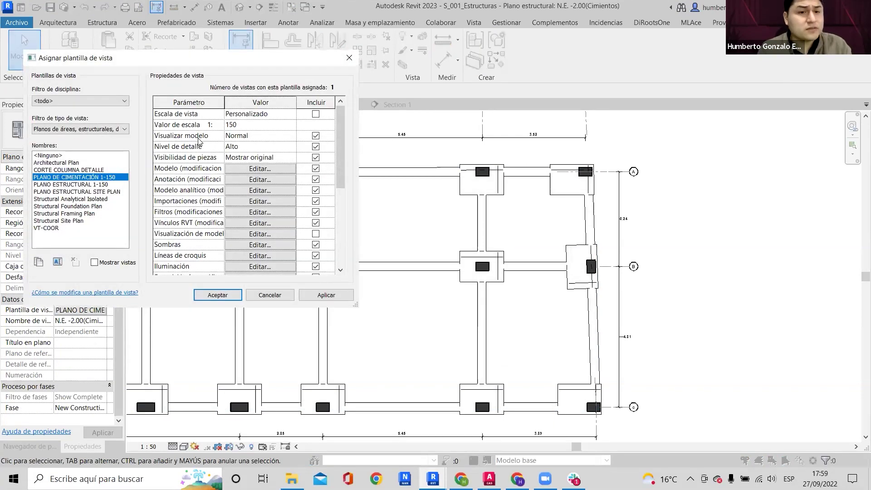
pyautogui.press('Escape')
pyautogui.moveTo(125, 244); pyautogui.dragTo(221, 244)
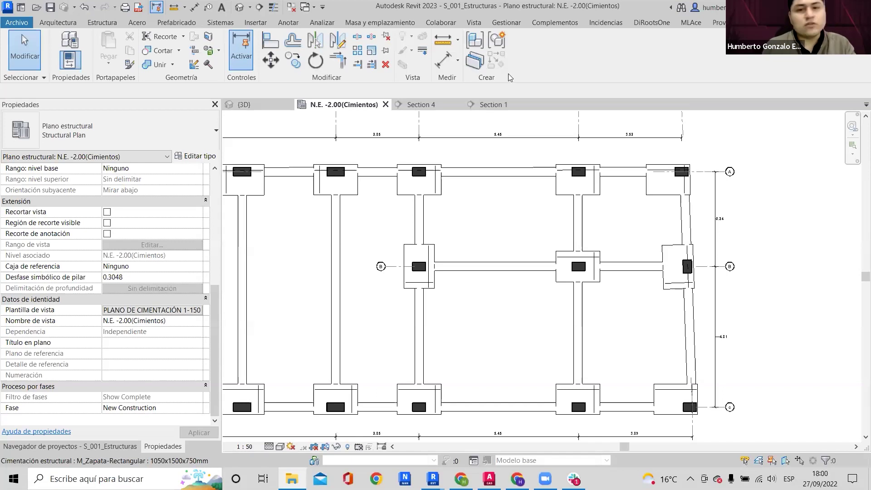
# Switch to the Lucidchart board in Chrome to view its plan and section images, and return to Revit.
pyautogui.moveTo(462, 479)
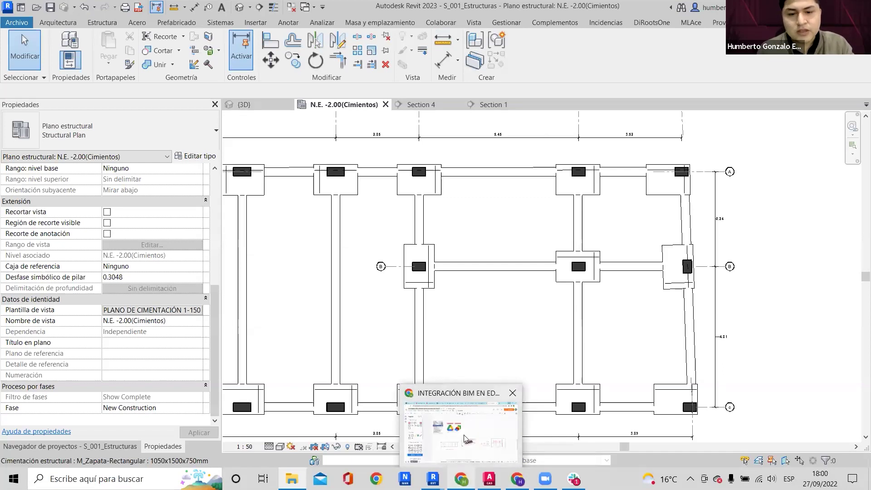
pyautogui.click(464, 435)
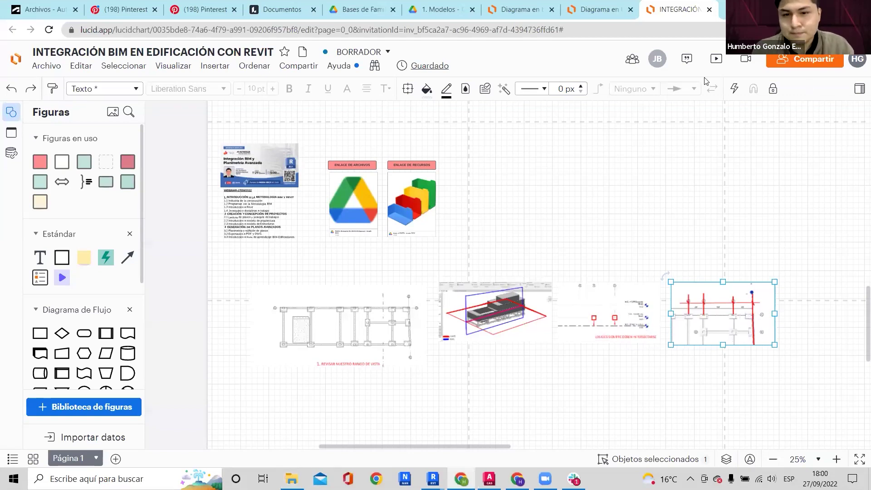
pyautogui.hotkey('alt', 'Tab')
# Select the vertical dimension string beside grid B in the foundation plan and examine its text on both spans.
pyautogui.scroll(-2, 538, 234)
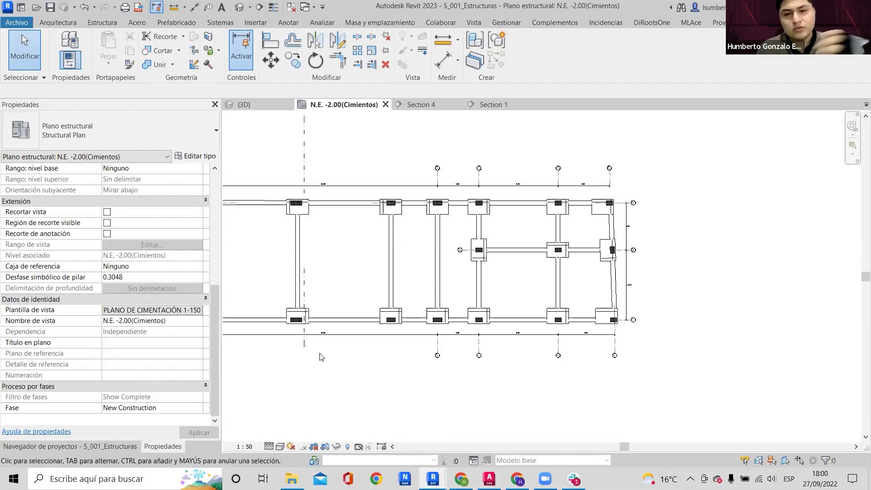
pyautogui.scroll(3, 636, 299)
pyautogui.moveTo(685, 315); pyautogui.dragTo(785, 327, button='middle')
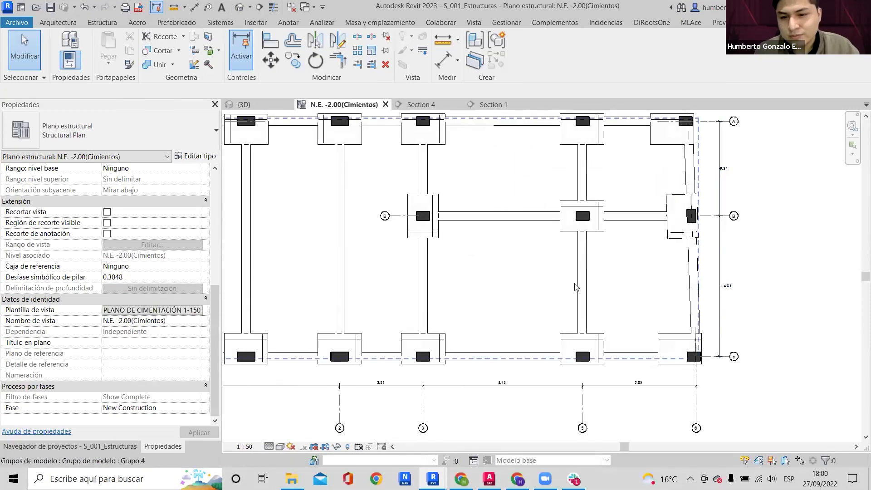
pyautogui.scroll(2, 578, 286)
pyautogui.scroll(1, 822, 288)
pyautogui.moveTo(731, 304); pyautogui.dragTo(595, 344, button='middle')
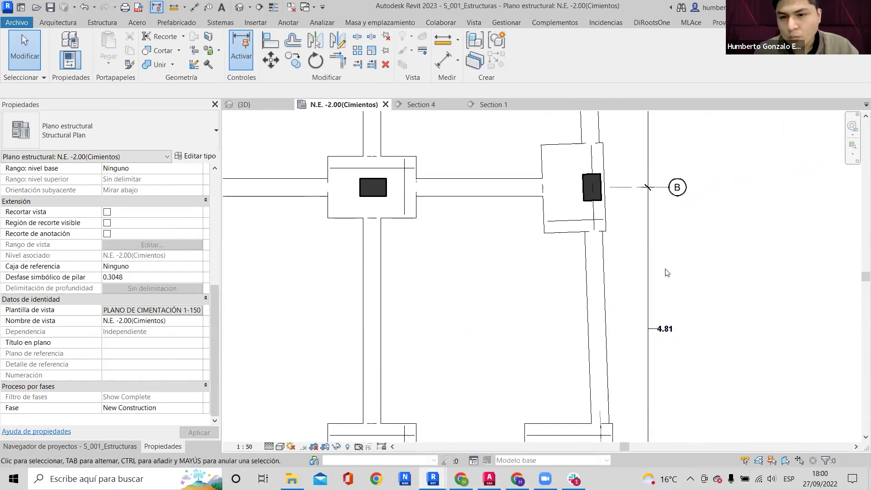
pyautogui.click(667, 331)
pyautogui.scroll(2, 676, 333)
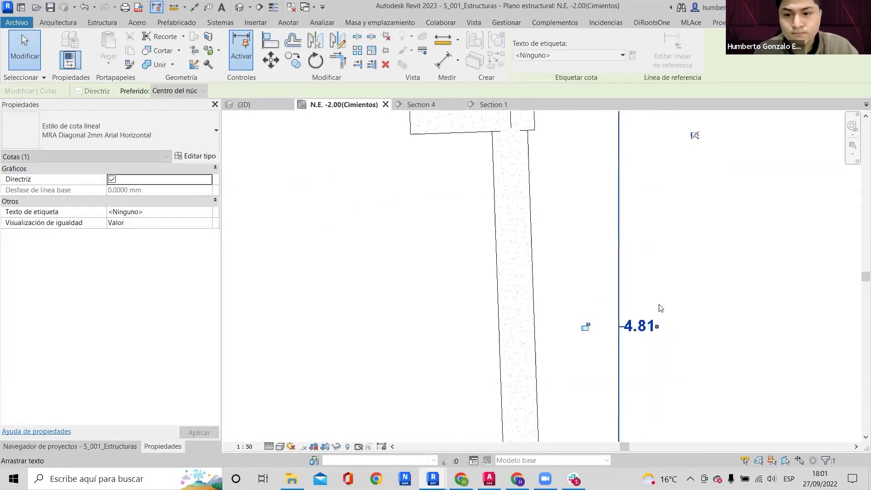
pyautogui.scroll(-2, 657, 305)
pyautogui.moveTo(641, 326); pyautogui.dragTo(614, 400, button='middle')
pyautogui.scroll(3, 603, 237)
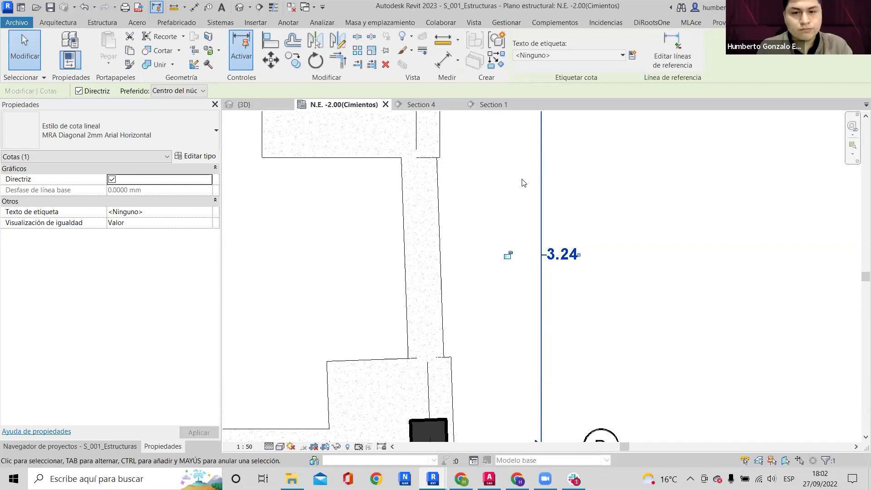
pyautogui.scroll(-2, 501, 230)
pyautogui.scroll(-4, 505, 205)
pyautogui.click(587, 207)
pyautogui.scroll(-2, 594, 203)
pyautogui.moveTo(415, 159); pyautogui.dragTo(442, 175, button='middle')
pyautogui.click(58, 22)
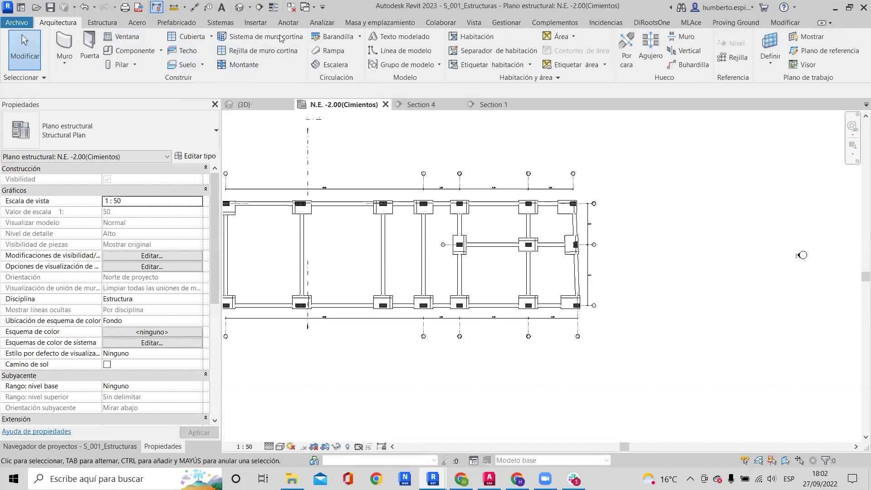
pyautogui.click(340, 57)
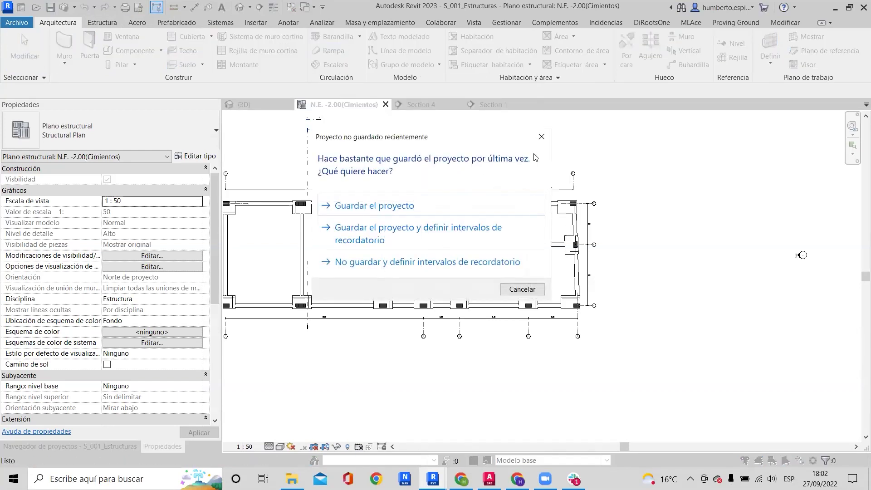
pyautogui.click(542, 136)
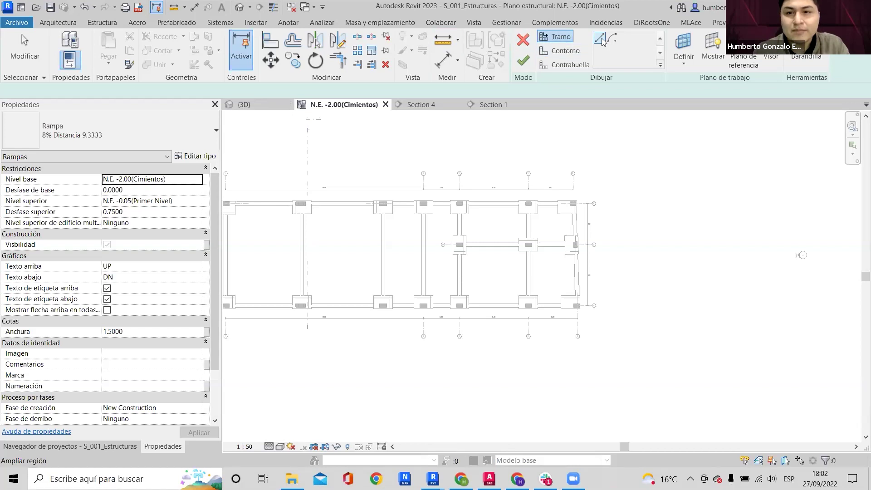
pyautogui.click(523, 40)
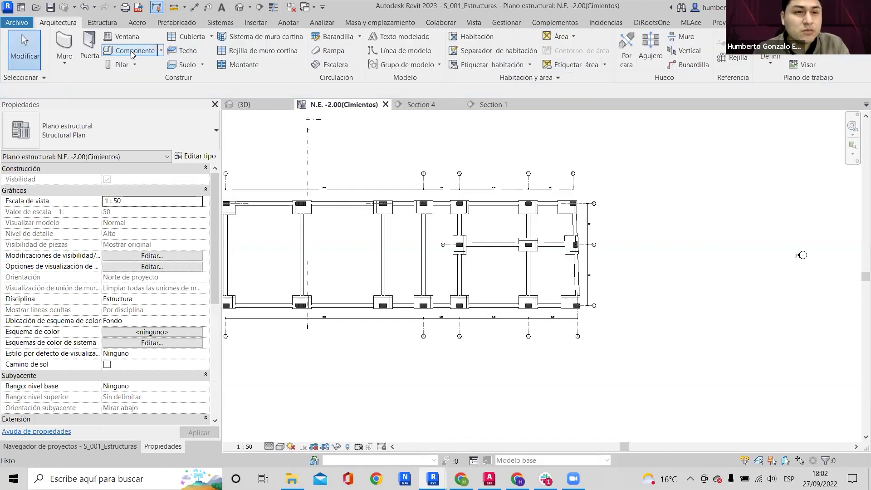
# Create a 200mm floor with a six-sided polygon boundary in the empty area below the foundation plan.
pyautogui.click(186, 64)
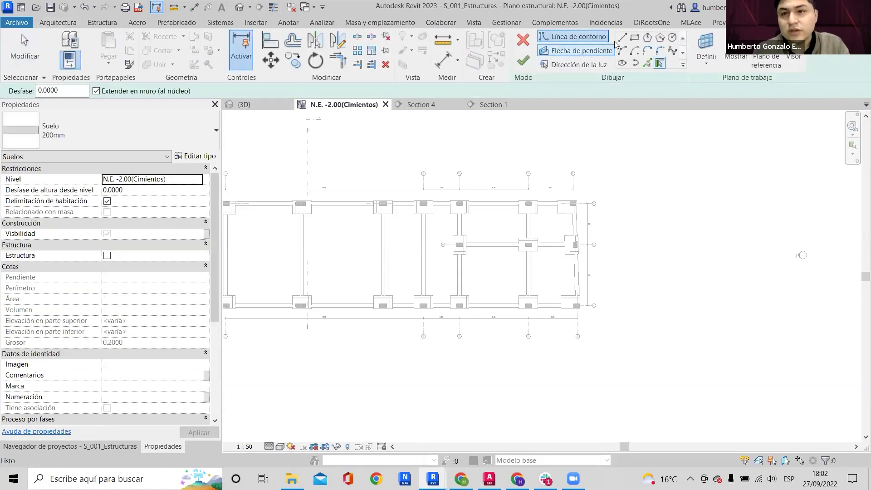
pyautogui.click(644, 39)
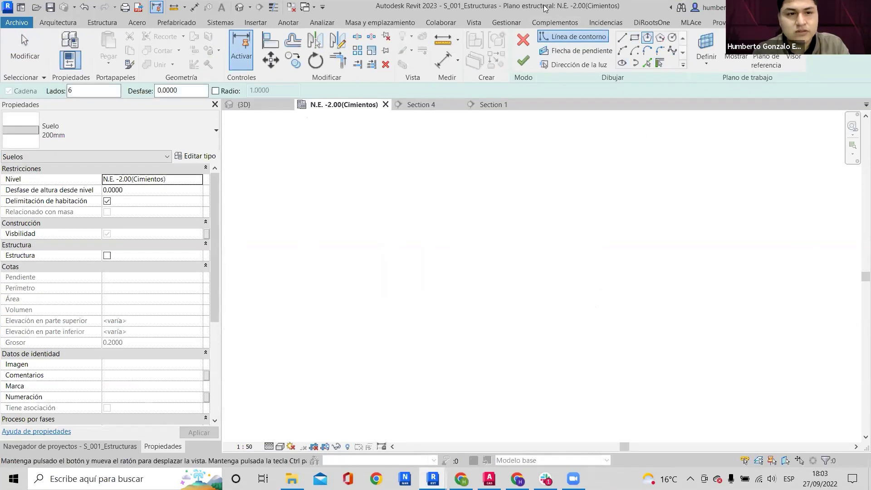
pyautogui.click(457, 277)
pyautogui.click(398, 272)
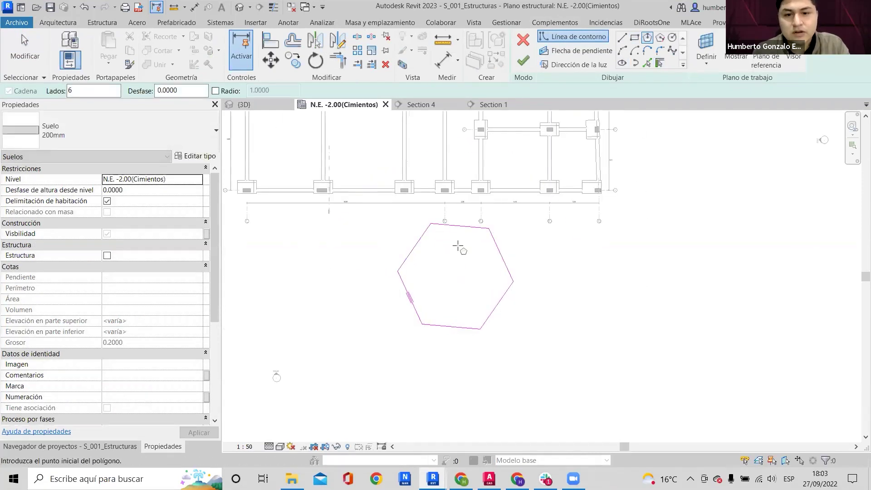
pyautogui.press('Escape')
pyautogui.press('Escape')
pyautogui.click(521, 61)
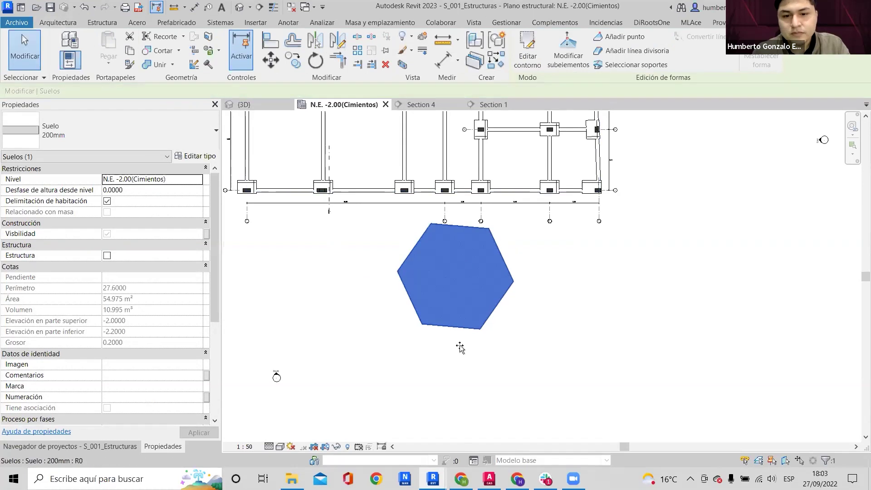
# Mirror the hexagonal floor across shared edges to make three adjoining copies.
pyautogui.moveTo(492, 225); pyautogui.dragTo(492, 306)
pyautogui.press('m')
pyautogui.press('m')
pyautogui.click(507, 374)
pyautogui.moveTo(486, 310); pyautogui.dragTo(411, 244, button='middle')
pyautogui.press('m')
pyautogui.press('m')
pyautogui.click(504, 322)
pyautogui.press('m')
pyautogui.press('m')
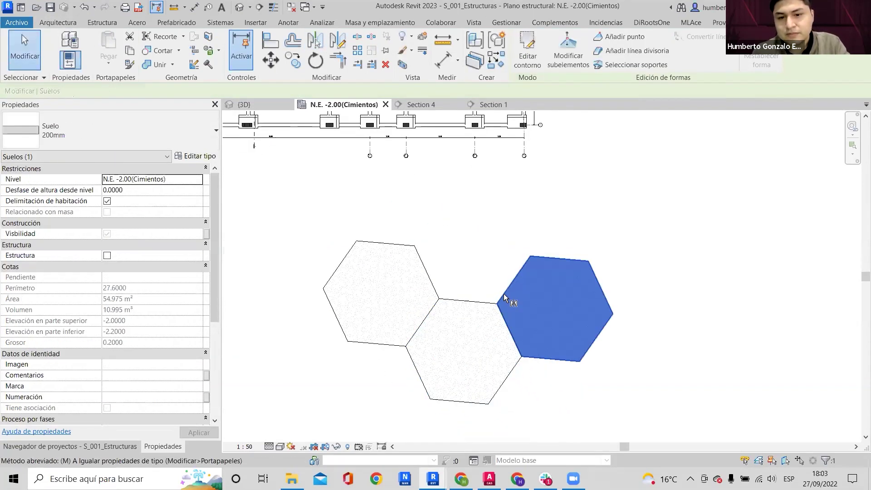
pyautogui.click(509, 289)
# Extend the hexagonal cluster up and to the right by mirroring three more floor copies across their edges.
pyautogui.scroll(-2, 508, 289)
pyautogui.press('m')
pyautogui.press('m')
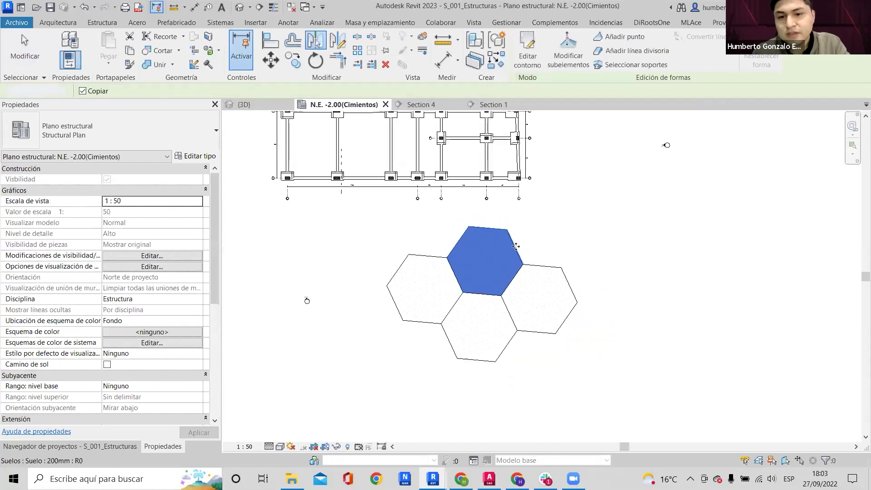
pyautogui.click(516, 249)
pyautogui.press('m')
pyautogui.click(582, 233)
pyautogui.press('m')
pyautogui.press('m')
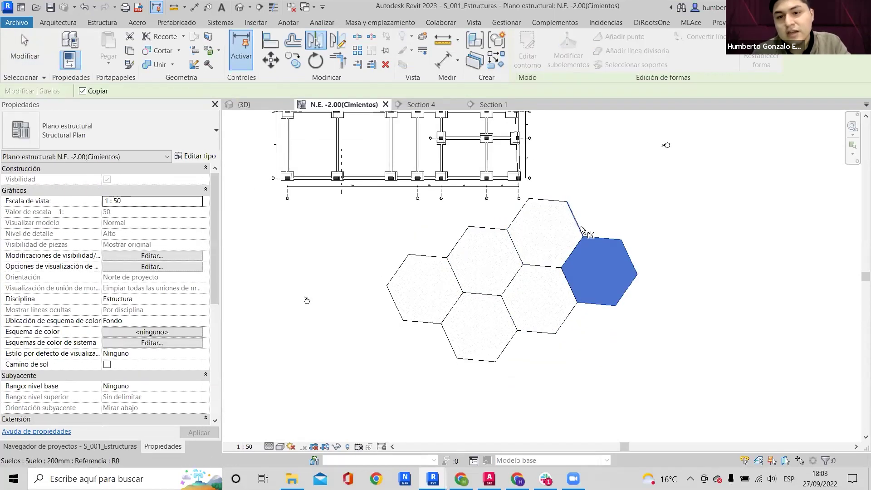
pyautogui.click(597, 251)
pyautogui.press('m')
pyautogui.press('m')
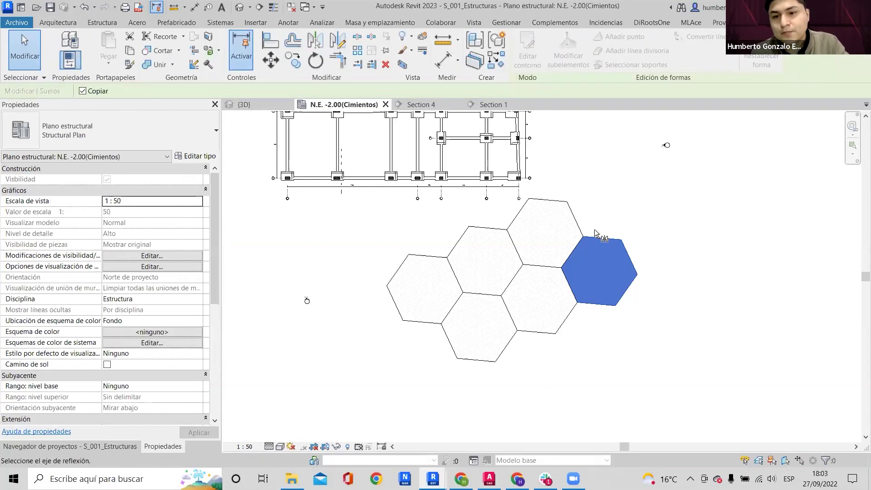
pyautogui.click(594, 233)
# Set the height offset from level of the upper-right end hexagonal floor to 1.
pyautogui.scroll(3, 599, 233)
pyautogui.click(561, 270)
pyautogui.click(529, 233)
pyautogui.click(505, 317)
pyautogui.click(629, 197)
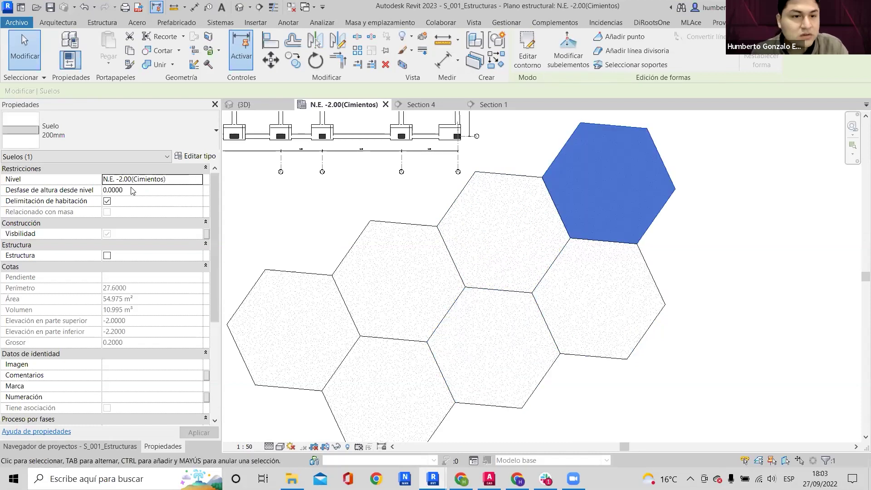
pyautogui.click(160, 191)
pyautogui.write('1')
pyautogui.press('Return')
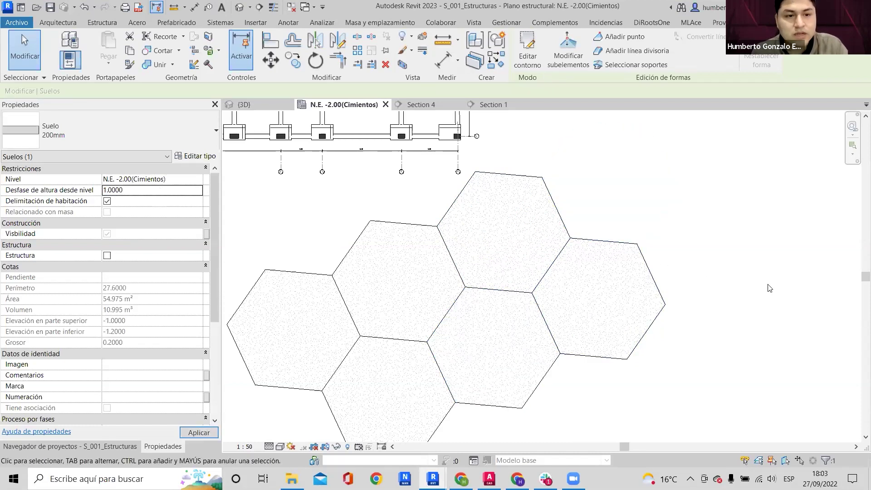
# Raise the hexagonal floor beneath the end one above its level, and give the next floor to the left a -0.5 height offset.
pyautogui.click(582, 261)
pyautogui.click(131, 190)
pyautogui.write('1.')
pyautogui.press('Return')
pyautogui.click(520, 262)
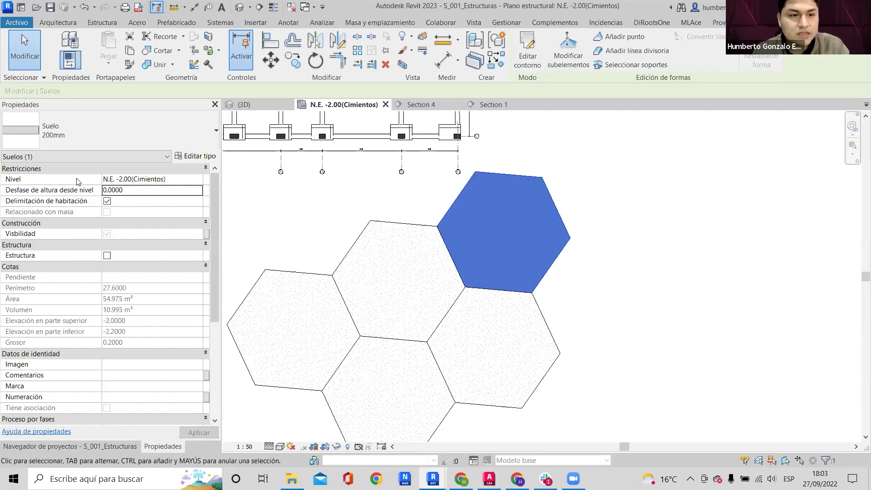
pyautogui.click(154, 190)
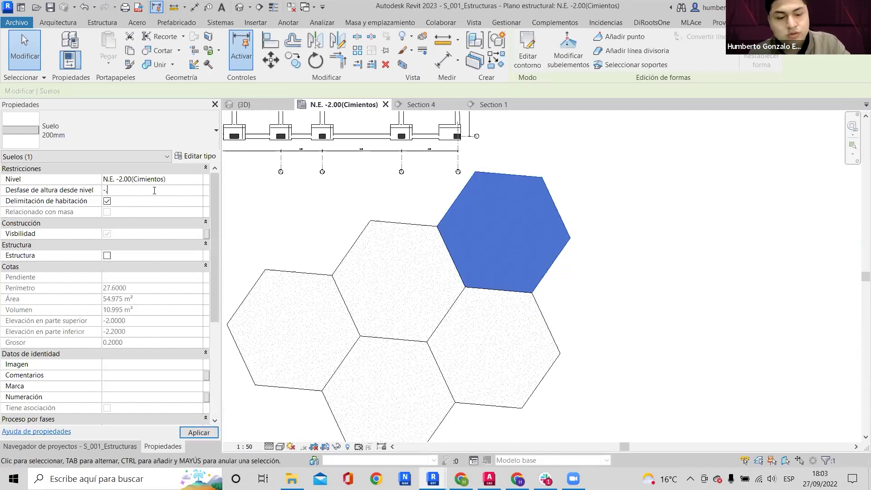
pyautogui.write('-.5')
# Set the height offset of the hexagonal floor at the lower right of the cluster to -10.
pyautogui.click(500, 316)
pyautogui.click(156, 190)
pyautogui.write('-')
pyautogui.click(476, 346)
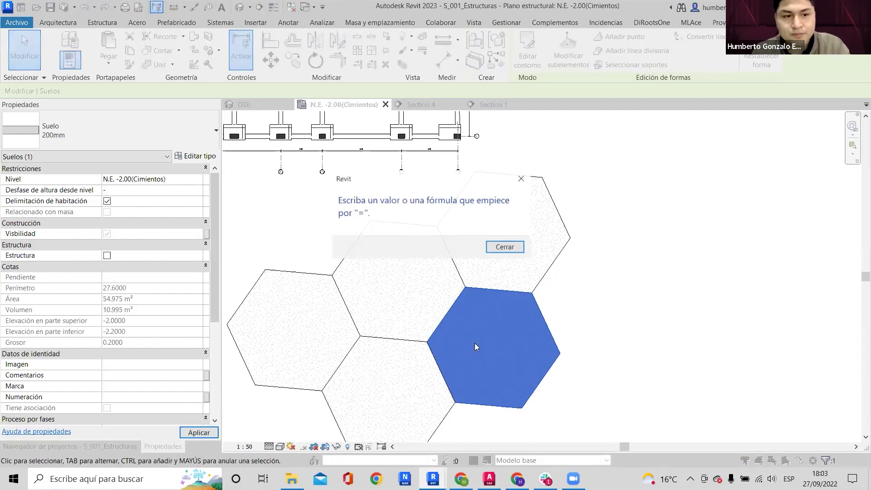
pyautogui.press('Return')
pyautogui.press('Escape')
pyautogui.write('0')
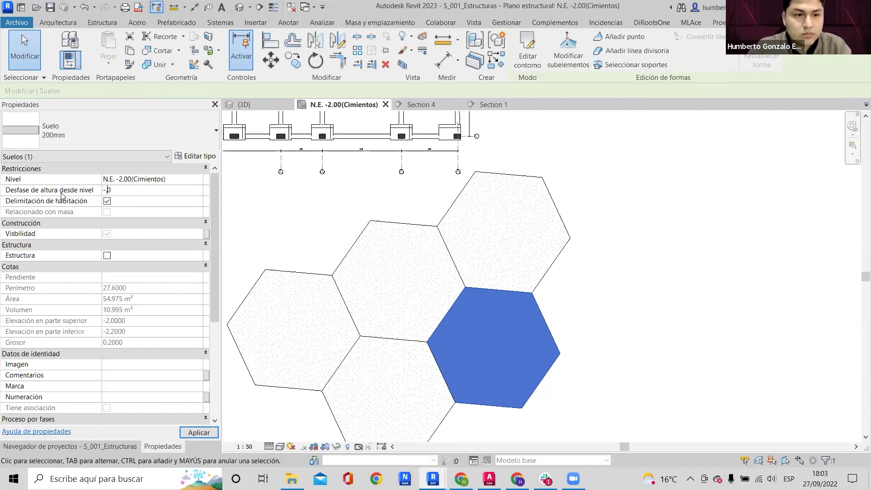
pyautogui.write('-1')
pyautogui.press('Return')
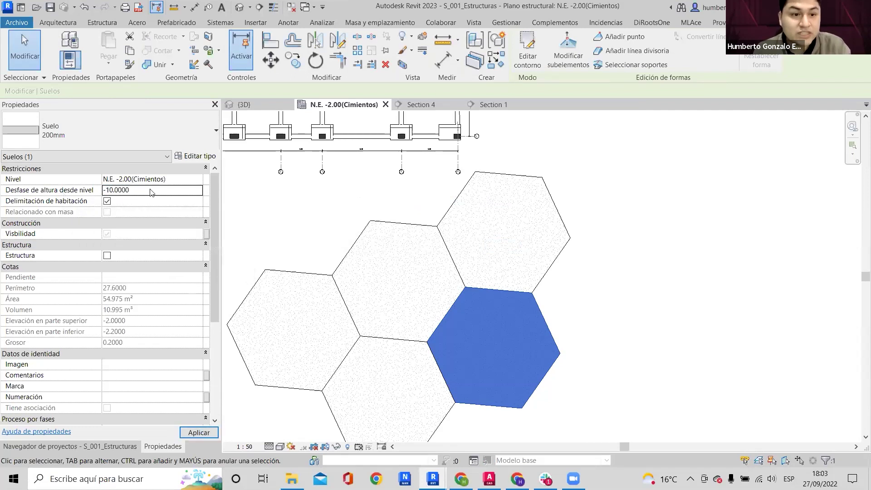
# Set the height offset of the upper-middle hexagonal floor, between the left and right ones, to -2.
pyautogui.click(427, 278)
pyautogui.scroll(-1, 427, 279)
pyautogui.click(139, 192)
pyautogui.write('-')
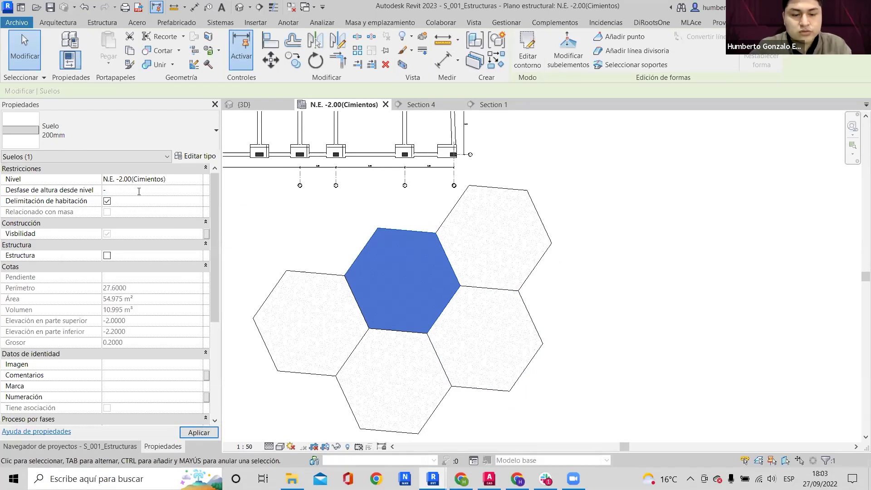
pyautogui.write('2')
pyautogui.press('Return')
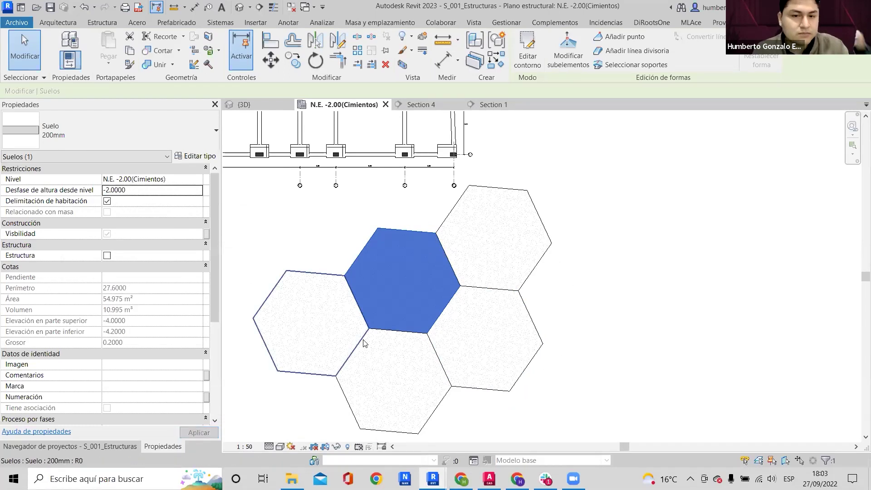
# Change the height offset from level of the lowest hexagonal floor in the cluster and clear the selection.
pyautogui.click(354, 350)
pyautogui.click(141, 192)
pyautogui.write('-')
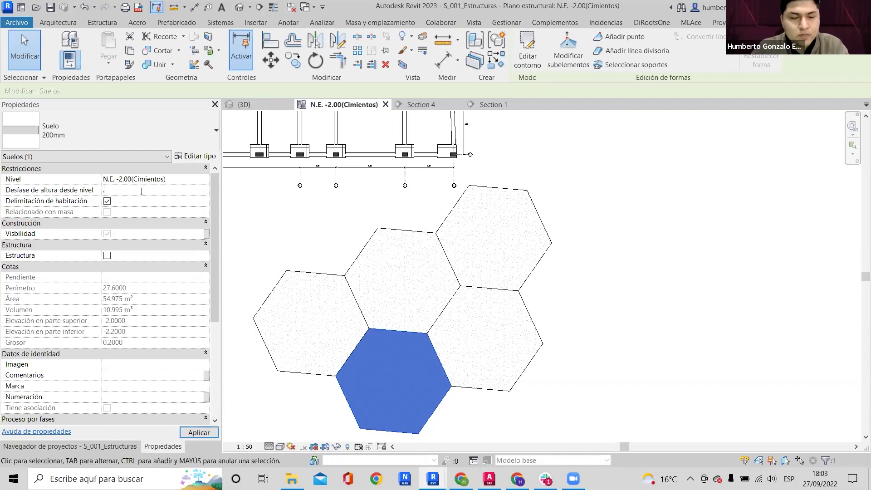
pyautogui.write('1}')
pyautogui.press('Return')
pyautogui.press('Return')
pyautogui.press('Return')
pyautogui.press('Escape')
# Examine the staggered heights of the hexagonal floors in the 3D view, and compare them with the foundation plan.
pyautogui.hotkey('ctrl', 'shift', 'Tab')
pyautogui.scroll(-3, 451, 246)
pyautogui.keyDown('shift'); pyautogui.moveTo(568, 295); pyautogui.dragTo(644, 312, button='middle'); pyautogui.keyUp('shift')
pyautogui.moveTo(744, 330); pyautogui.dragTo(531, 223, button='middle')
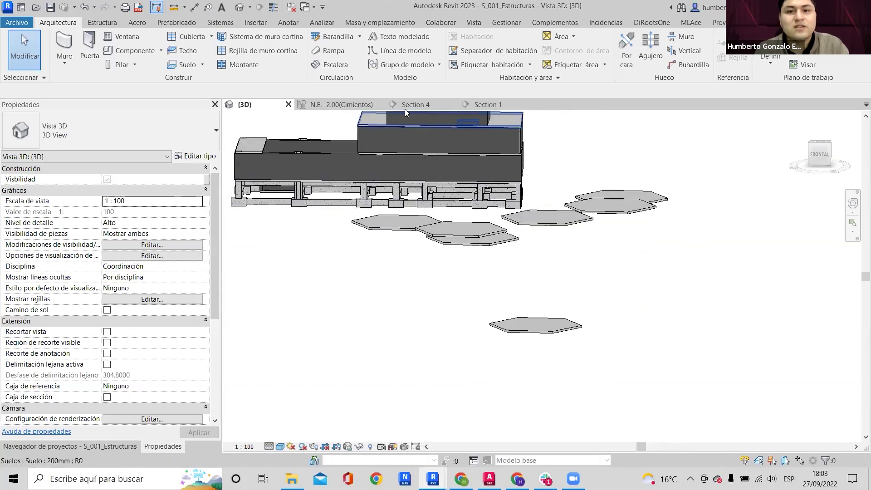
pyautogui.click(332, 103)
pyautogui.scroll(-2, 499, 254)
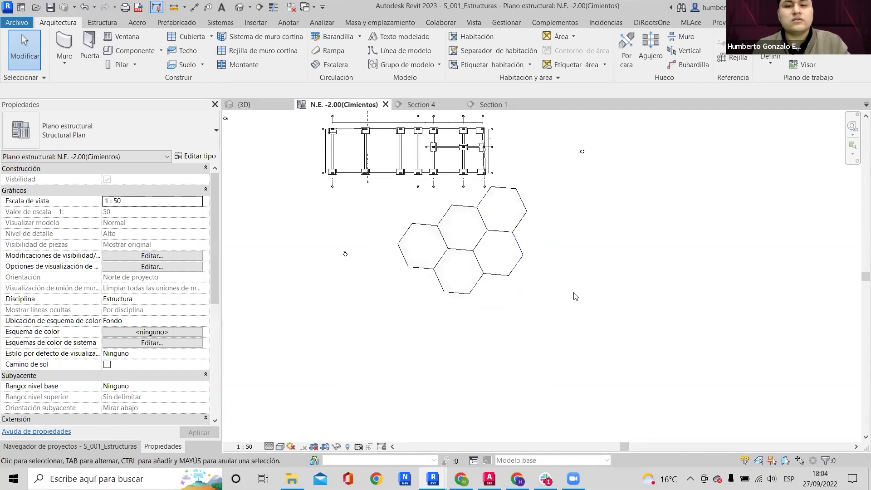
pyautogui.scroll(2, 551, 243)
pyautogui.moveTo(541, 207); pyautogui.dragTo(540, 261, button='middle')
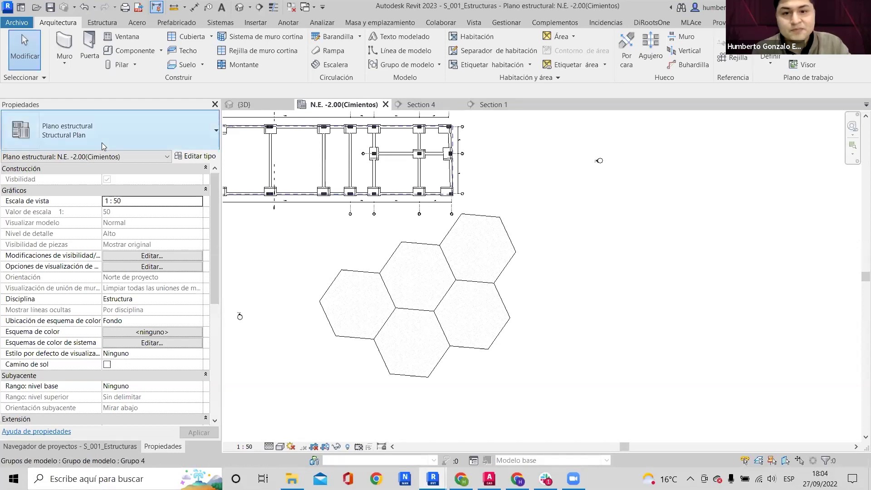
pyautogui.moveTo(537, 185); pyautogui.dragTo(559, 158, button='middle')
pyautogui.scroll(-1, 136, 287)
pyautogui.scroll(1, 141, 333)
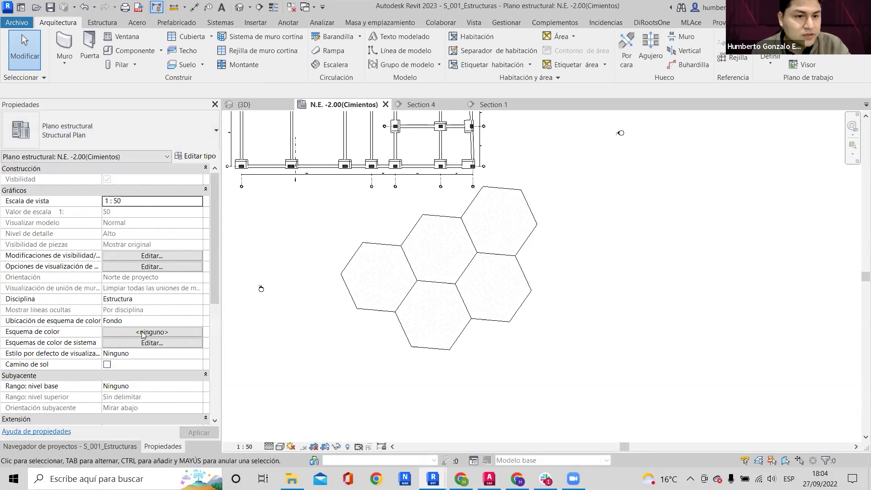
# Set the foundation plan's view template to <Ninguno>.
pyautogui.scroll(-5, 142, 334)
pyautogui.click(153, 386)
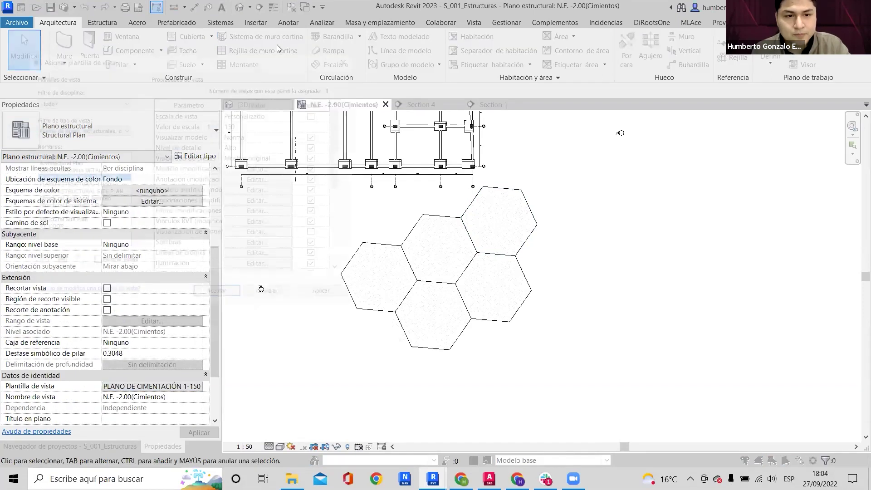
pyautogui.doubleClick(53, 156)
# Set the foundation plan's view range to a top offset of 4 and a cut plane offset of 1.
pyautogui.moveTo(559, 245); pyautogui.dragTo(544, 286, button='middle')
pyautogui.press('v')
pyautogui.press('r')
pyautogui.click(600, 126)
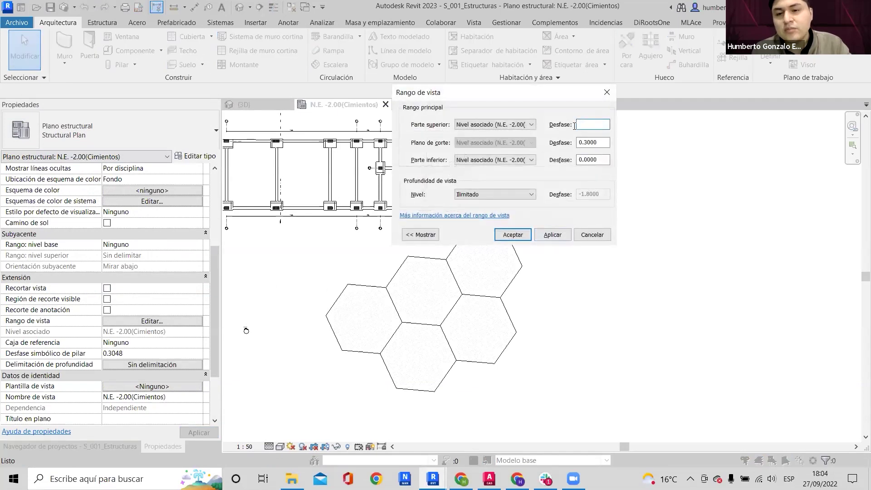
pyautogui.write('2')
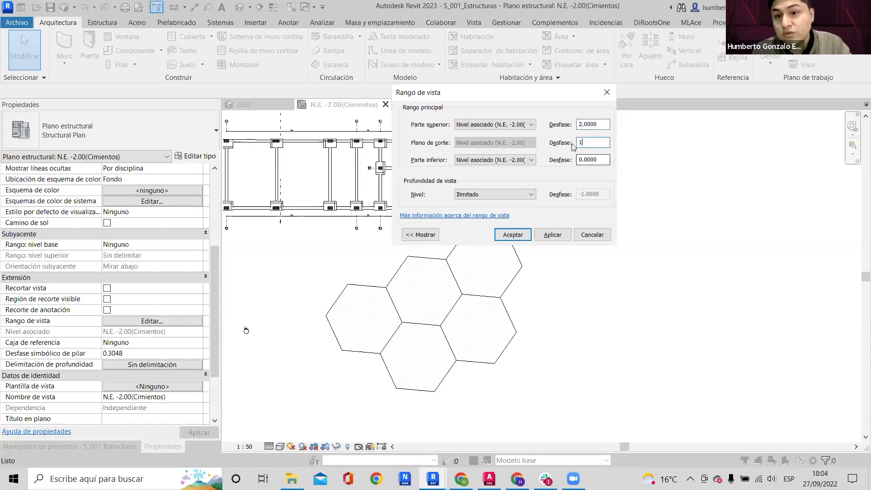
pyautogui.doubleClick(594, 125)
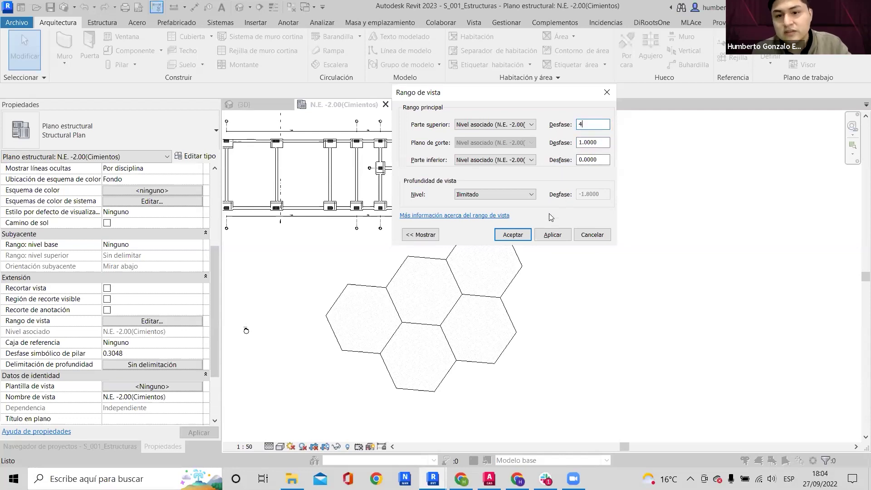
pyautogui.click(553, 235)
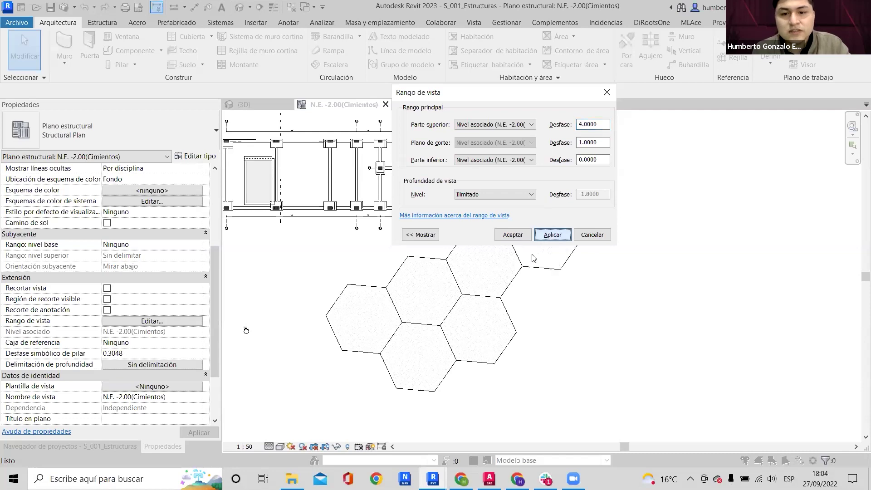
pyautogui.click(513, 234)
# Place 300mm basic walls along three adjoining edges of the upper-middle hexagonal floor.
pyautogui.scroll(4, 431, 307)
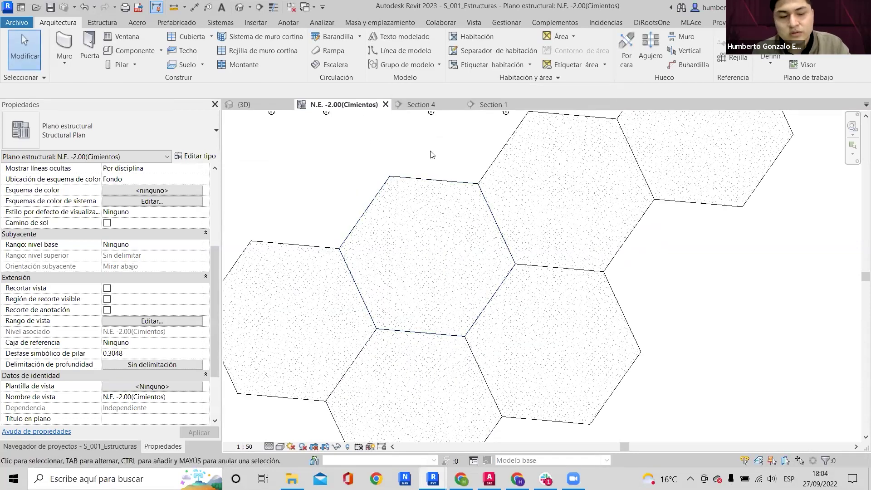
pyautogui.press('w')
pyautogui.press('a')
pyautogui.click(532, 63)
pyautogui.scroll(2, 370, 231)
pyautogui.click(449, 172)
pyautogui.scroll(-5, 520, 189)
pyautogui.press('Escape')
pyautogui.press('Escape')
# In the 3D view, align the bases of the three test walls with the top of the hexagonal floor below them.
pyautogui.press('3')
pyautogui.press('d')
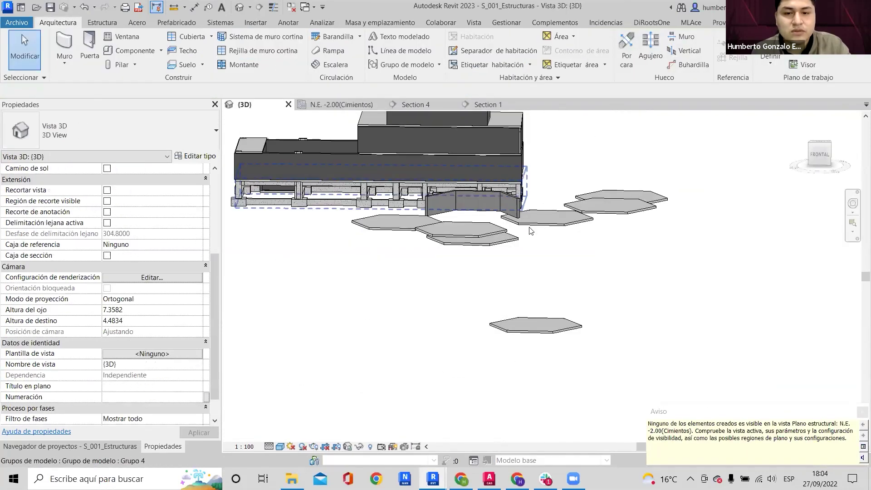
pyautogui.moveTo(482, 275); pyautogui.dragTo(426, 303, button='middle')
pyautogui.keyDown('shift'); pyautogui.moveTo(513, 235); pyautogui.dragTo(406, 256, button='middle'); pyautogui.keyUp('shift')
pyautogui.scroll(3, 407, 256)
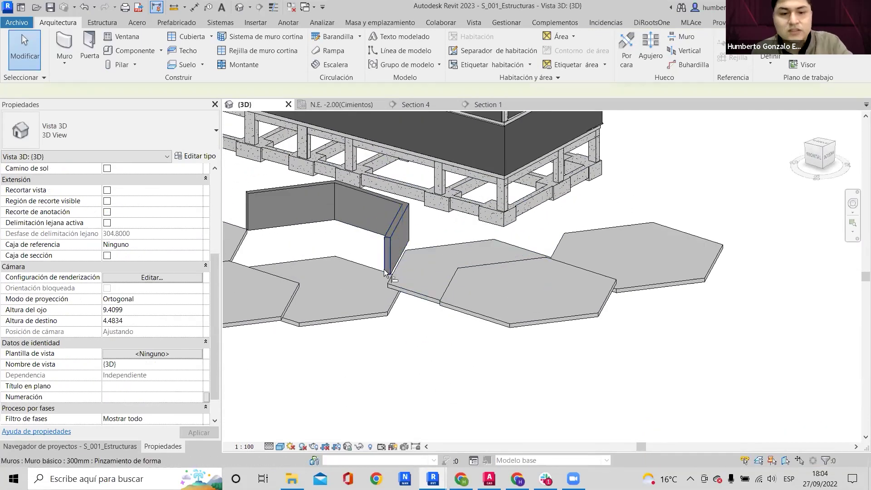
pyautogui.press('a')
pyautogui.press('l')
pyautogui.click(343, 280)
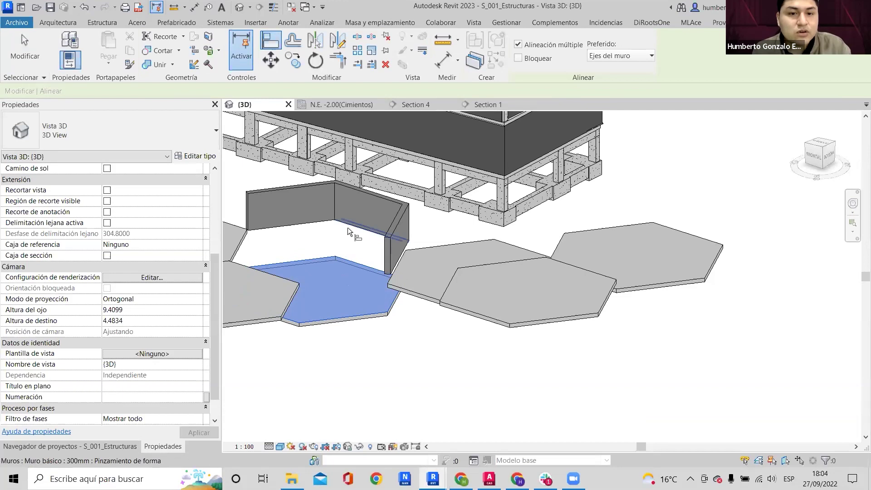
pyautogui.click(348, 226)
pyautogui.click(303, 226)
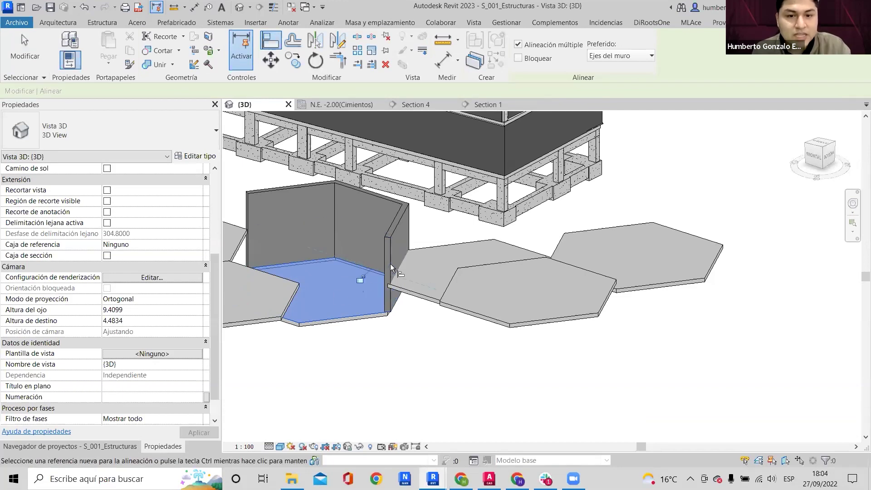
pyautogui.press('Escape')
pyautogui.press('Escape')
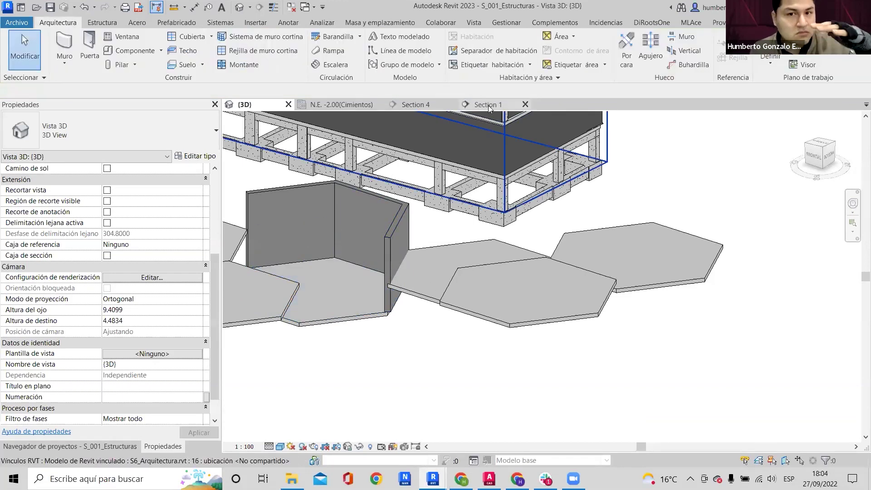
# Return to the foundation plan and examine how the hexagonal floor with the walls is displayed.
pyautogui.click(488, 105)
pyautogui.click(350, 105)
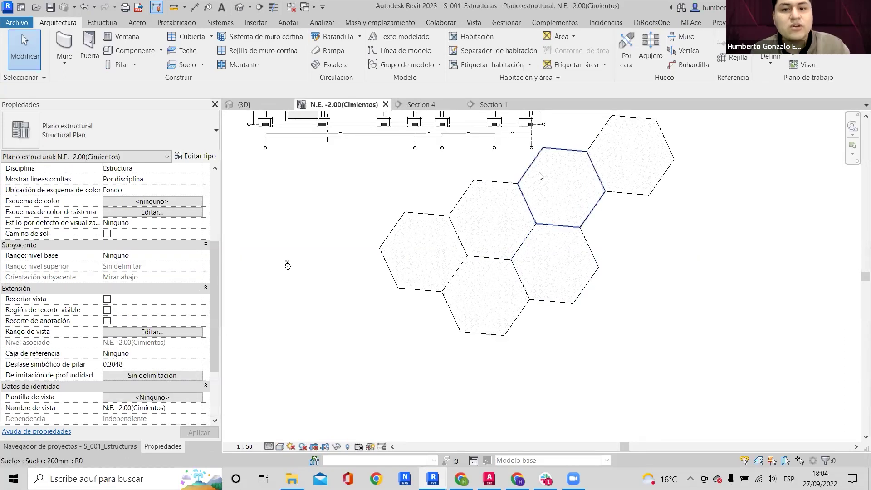
pyautogui.scroll(5, 539, 175)
pyautogui.click(561, 205)
pyautogui.scroll(-6, 525, 198)
pyautogui.press('Escape')
pyautogui.scroll(1, 599, 196)
pyautogui.scroll(2, 600, 198)
# Set the cut plane offset in the foundation plan's view range to 0.9.
pyautogui.press('v')
pyautogui.press('r')
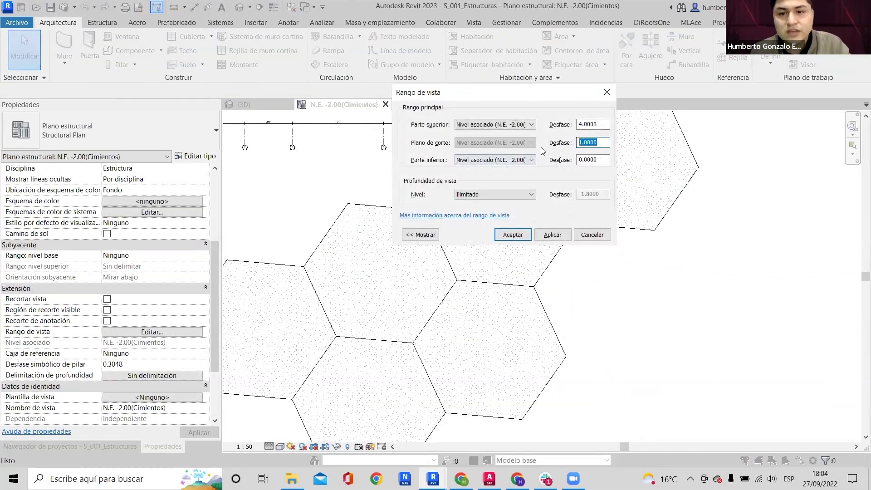
pyautogui.write('.9')
pyautogui.doubleClick(604, 126)
pyautogui.write('2.3')
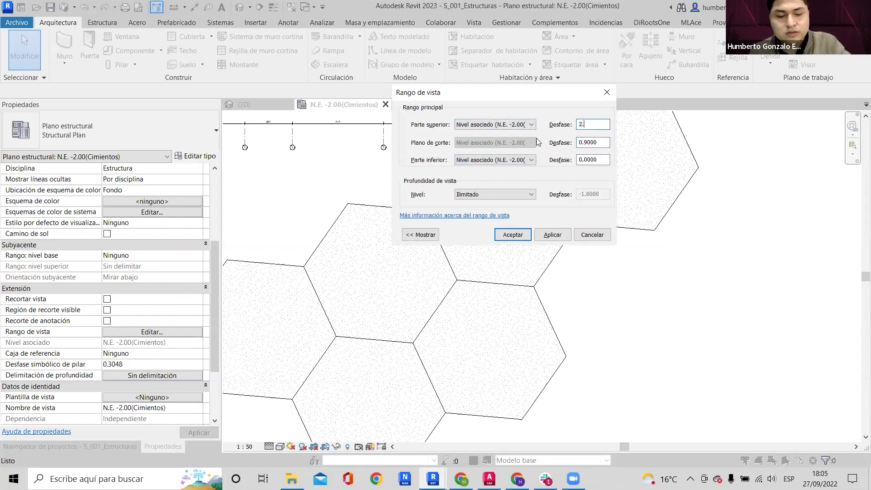
pyautogui.click(513, 237)
# Examine the elevation properties of the hexagonal floor farthest from the rest and compare its display with the neighbouring floors.
pyautogui.scroll(-3, 522, 220)
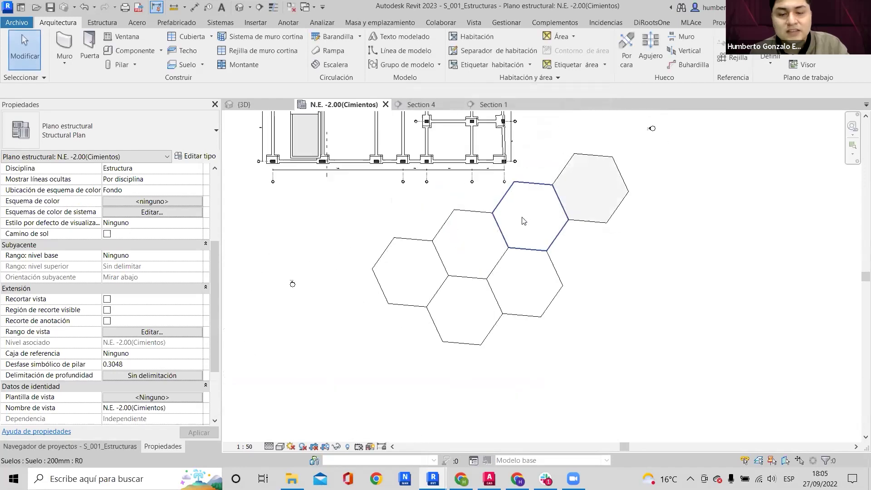
pyautogui.click(600, 193)
pyautogui.press('Escape')
pyautogui.scroll(2, 628, 200)
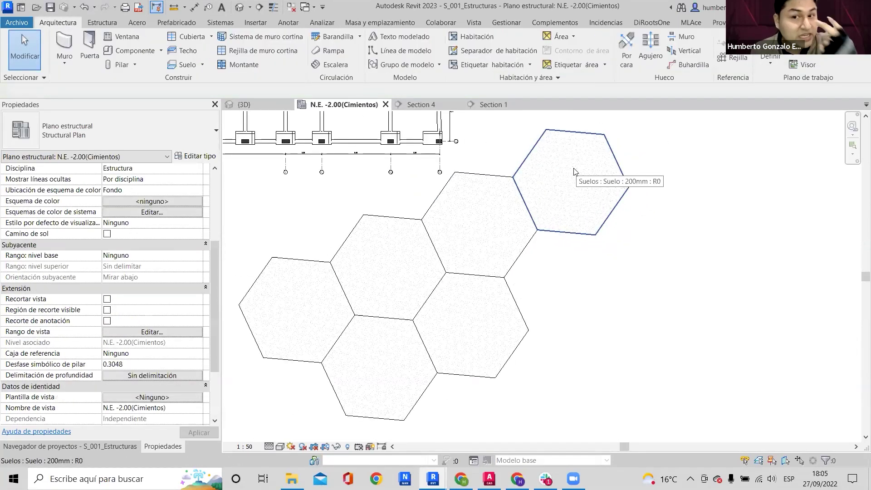
pyautogui.click(581, 193)
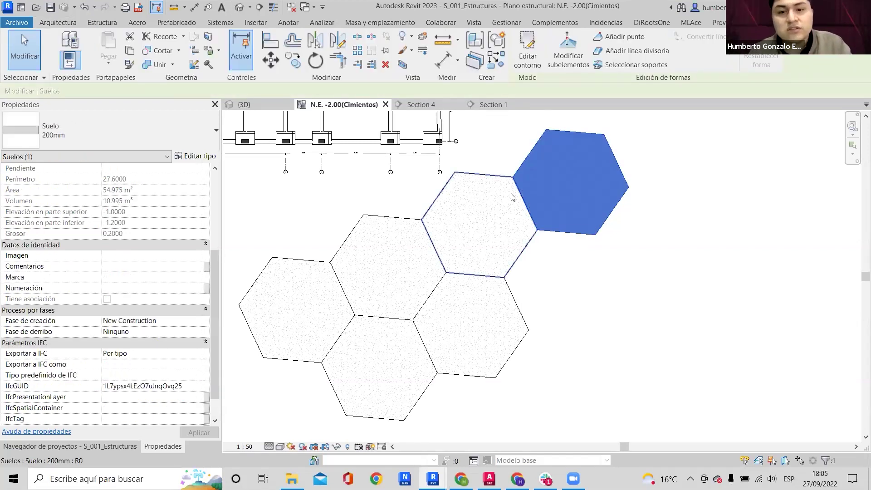
pyautogui.scroll(2, 515, 195)
pyautogui.scroll(-2, 563, 183)
pyautogui.scroll(-2, 581, 175)
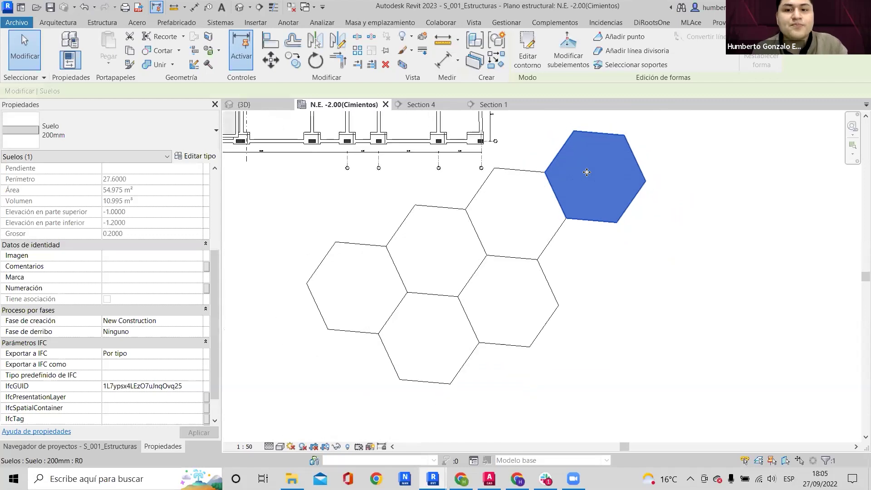
pyautogui.scroll(2, 454, 228)
pyautogui.scroll(-2, 437, 178)
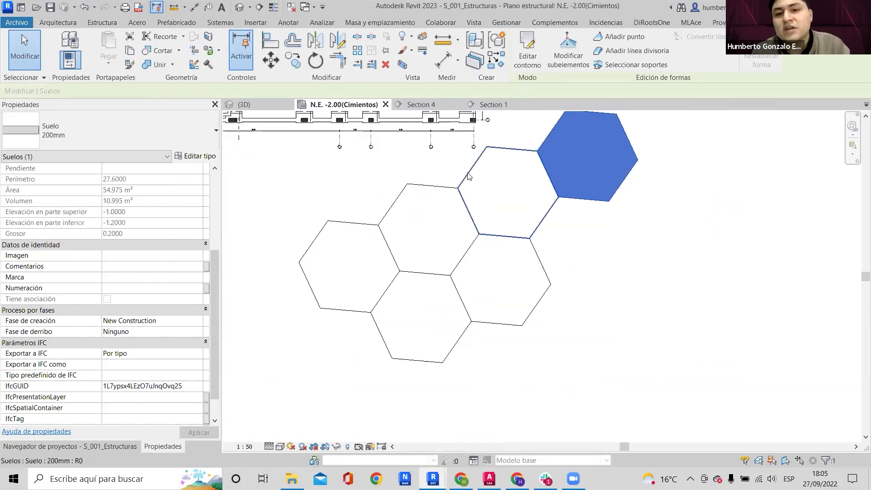
pyautogui.moveTo(467, 175); pyautogui.dragTo(450, 240, button='middle')
pyautogui.press('Escape')
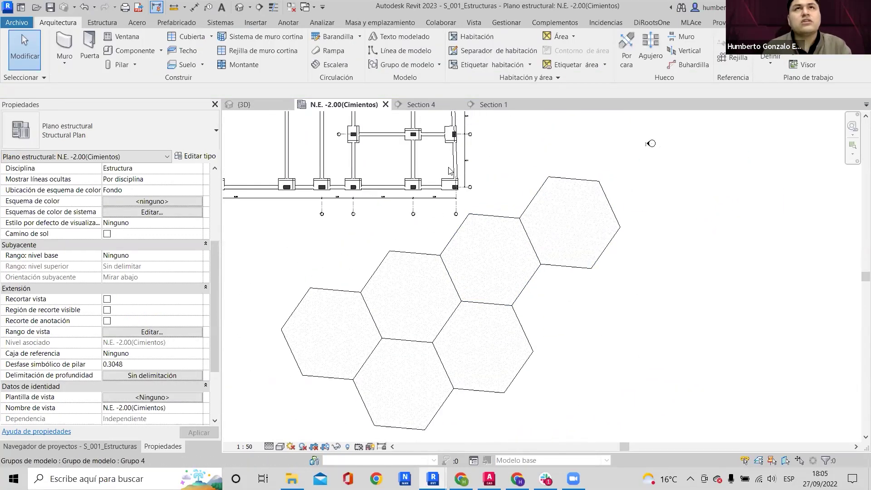
# Create a rectangular plan region about 12.4 by 12.9 around the upper-right hexagonal floor.
pyautogui.click(474, 23)
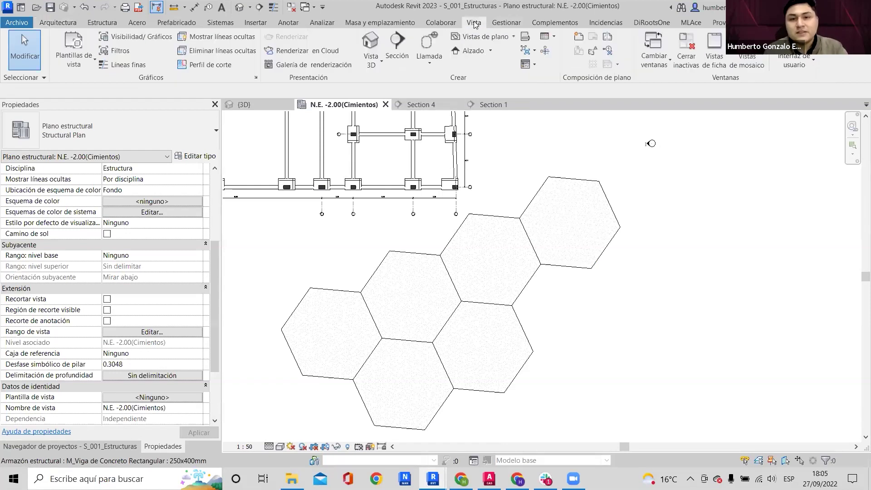
pyautogui.click(500, 38)
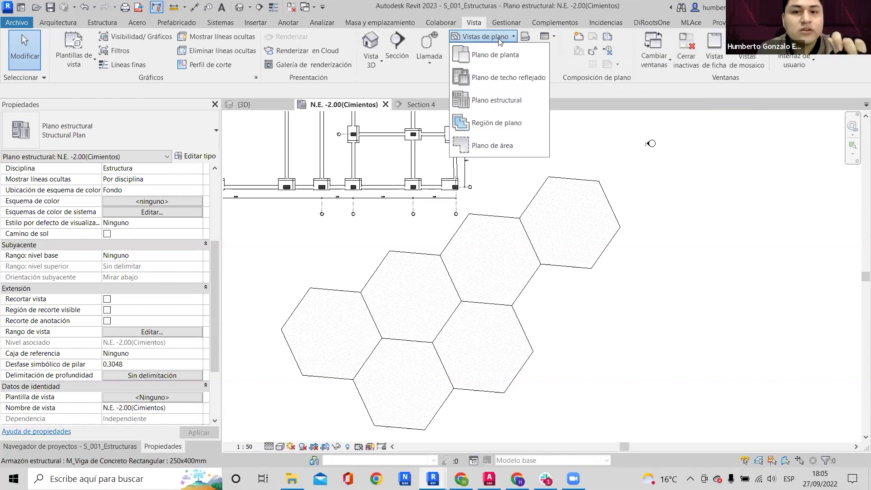
pyautogui.click(493, 125)
pyautogui.click(558, 39)
pyautogui.click(513, 149)
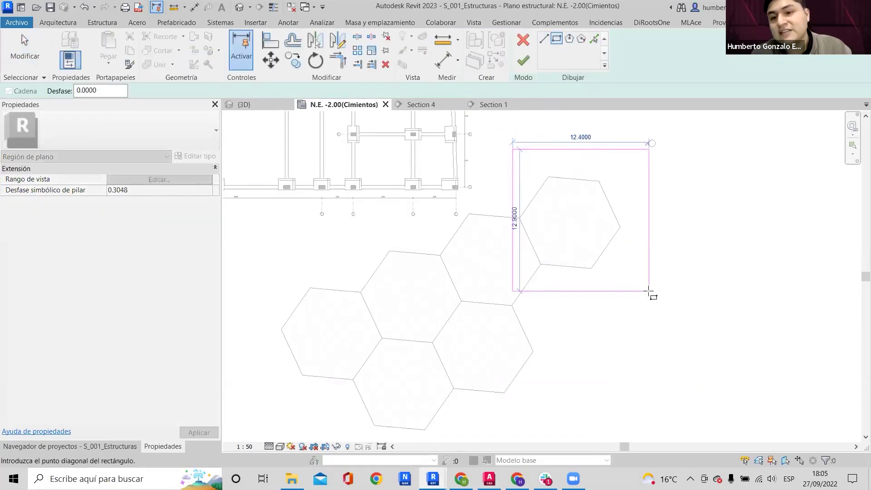
pyautogui.click(649, 291)
pyautogui.click(524, 64)
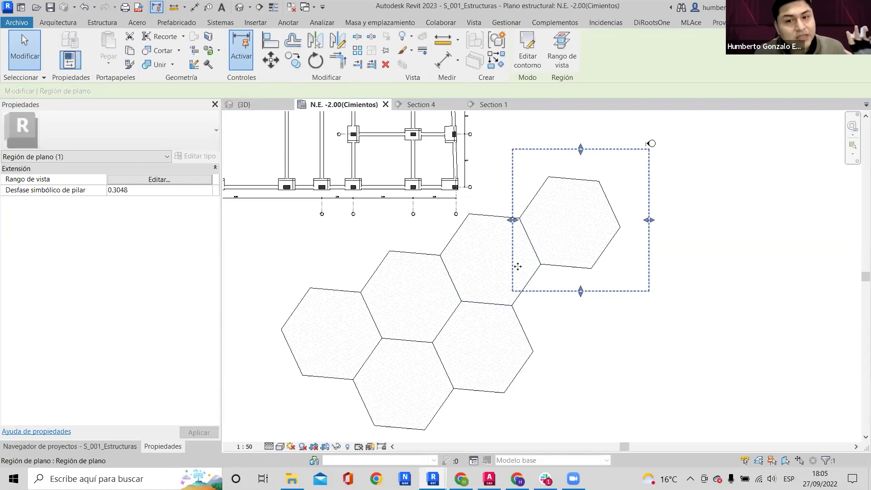
# Replace the plan region's rectangular boundary with lines picked along the edges of the upper-right hexagonal floor.
pyautogui.doubleClick(519, 167)
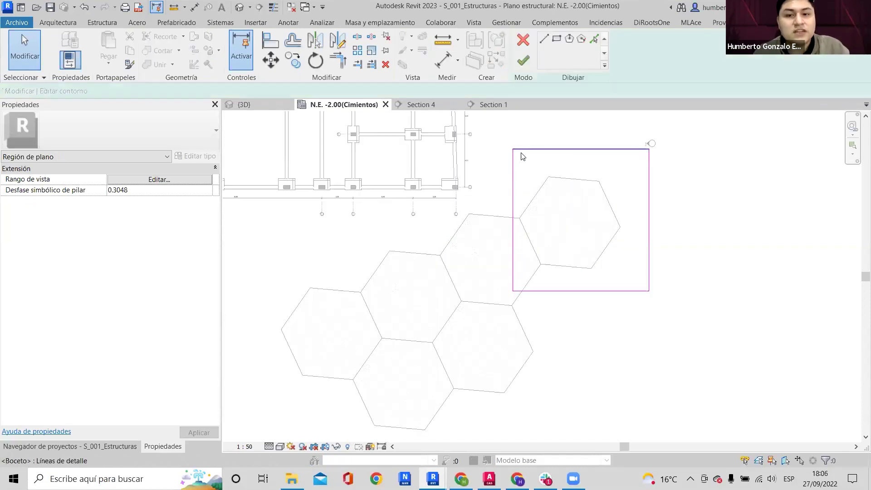
pyautogui.click(519, 153)
pyautogui.press('Delete')
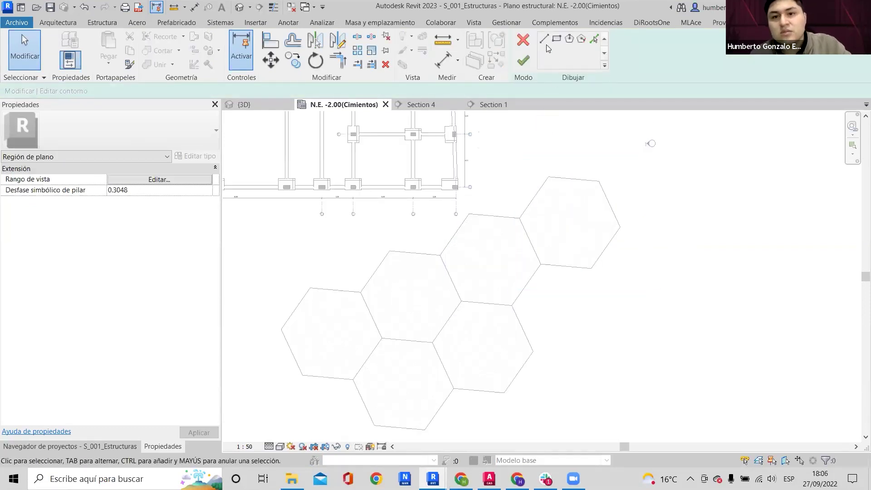
pyautogui.click(545, 40)
pyautogui.click(595, 40)
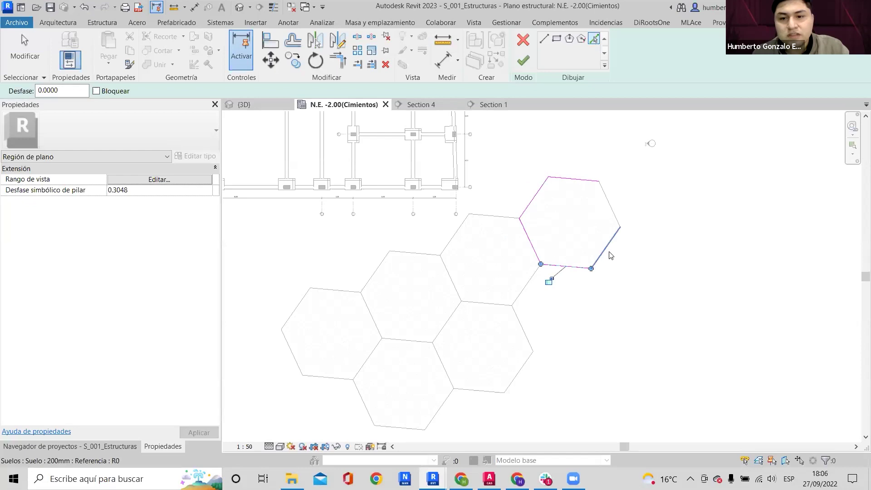
pyautogui.press('Escape')
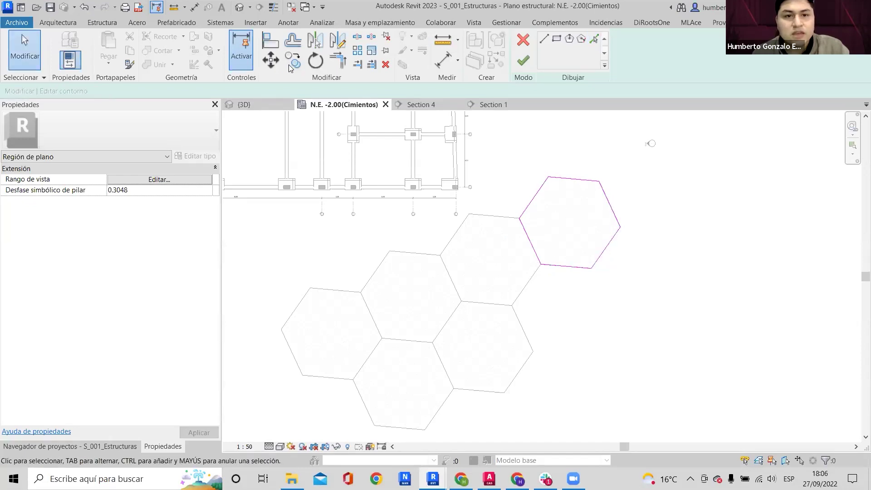
# Offset a copy of the region's hexagonal boundary outward by 1, delete the inner outline, and finish the sketch.
pyautogui.click(294, 41)
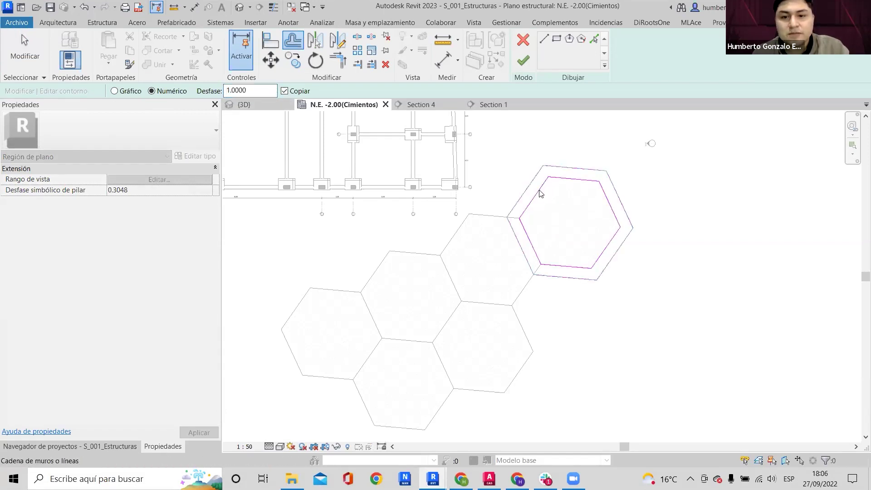
pyautogui.press('Escape')
pyautogui.click(540, 190)
pyautogui.press('Delete')
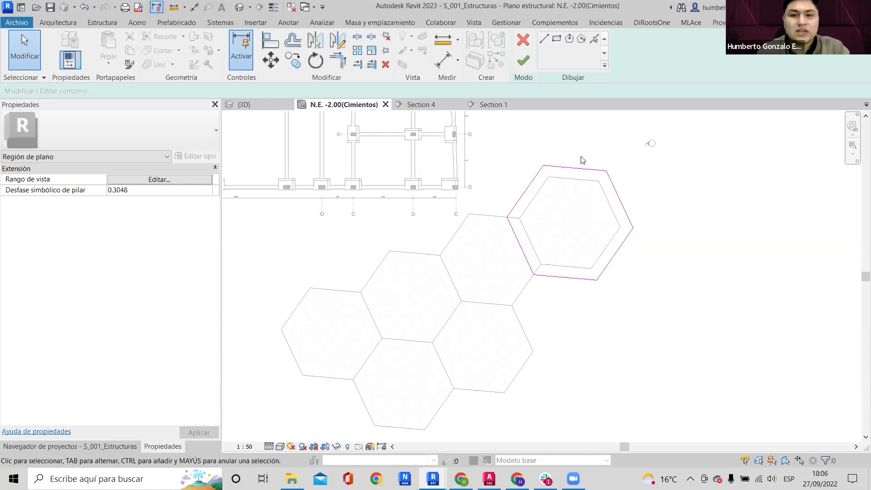
pyautogui.scroll(2, 583, 160)
pyautogui.click(524, 60)
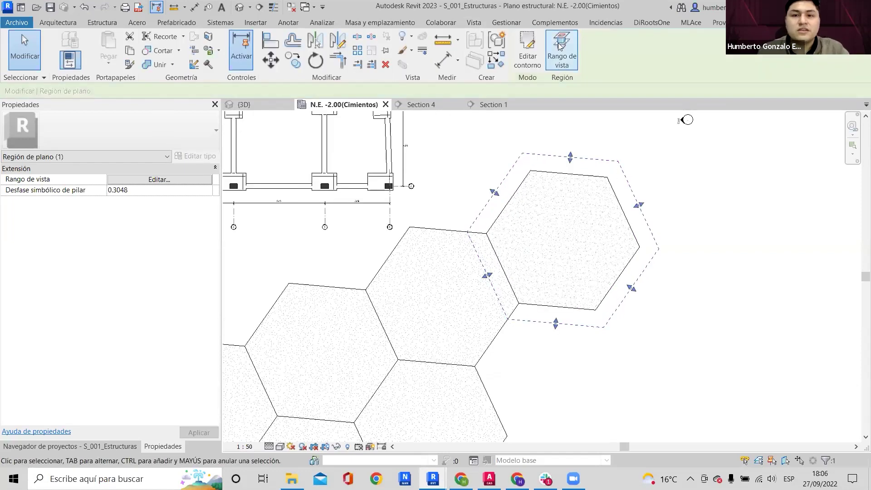
# Edit the plan region's own view range and accept it.
pyautogui.click(560, 46)
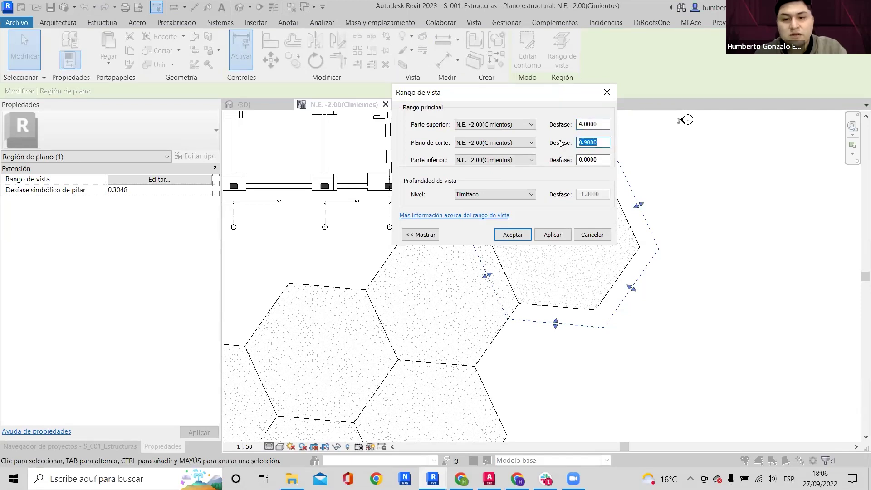
pyautogui.click(513, 239)
pyautogui.scroll(-2, 568, 281)
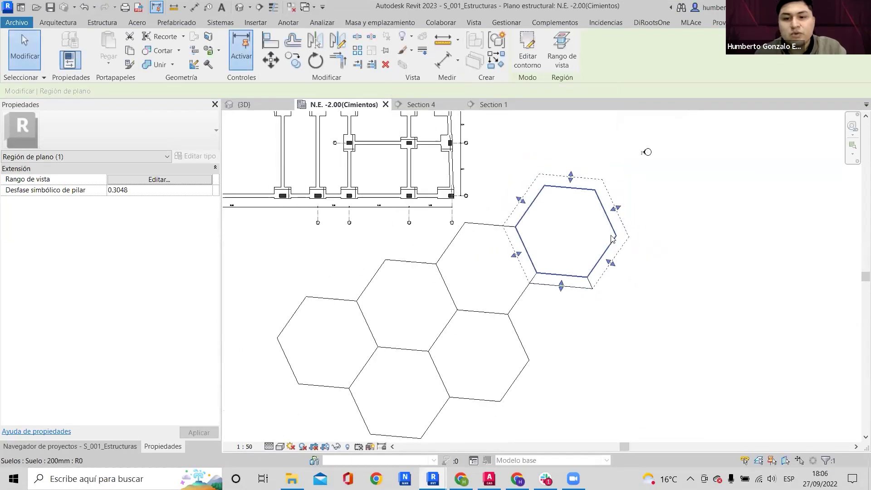
# Move the hexagonal plan region onto the area directly below the upper-right floor.
pyautogui.press('Escape')
pyautogui.scroll(3, 586, 304)
pyautogui.scroll(-2, 585, 304)
pyautogui.click(579, 306)
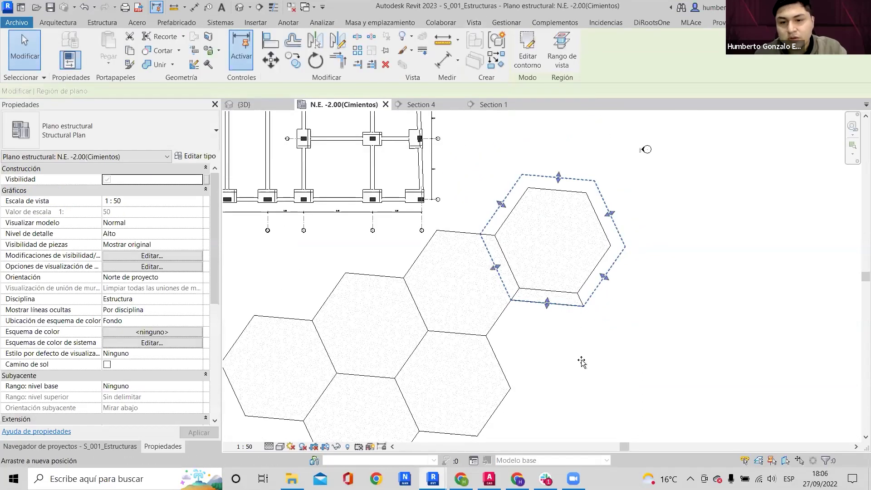
pyautogui.moveTo(578, 394); pyautogui.dragTo(570, 402)
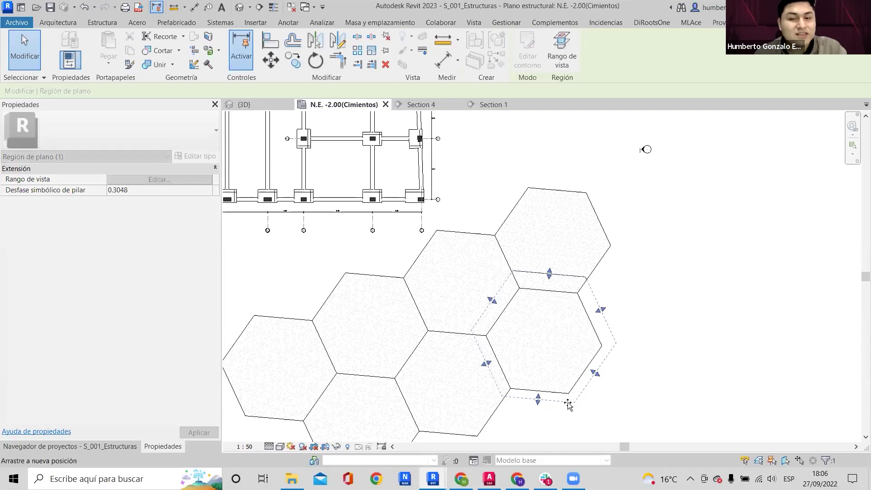
# Examine the hexagonal floor shown inside the moved plan region against the floors outside it.
pyautogui.scroll(3, 549, 331)
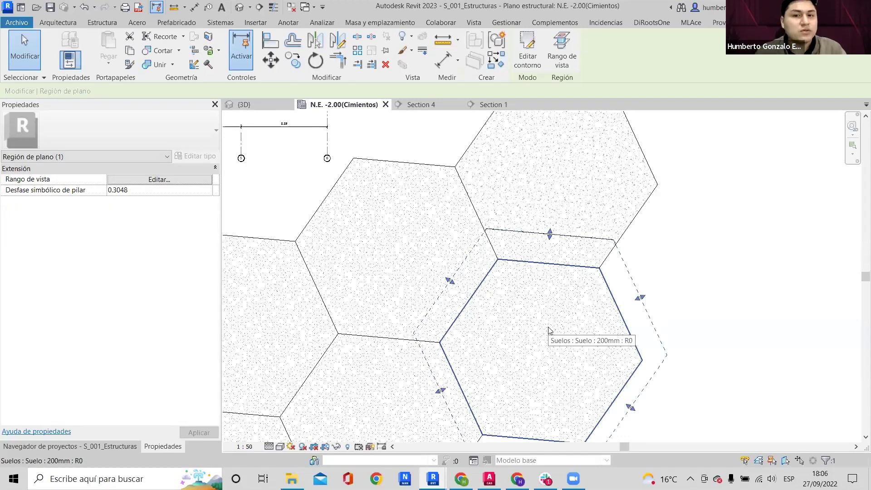
pyautogui.scroll(-4, 552, 294)
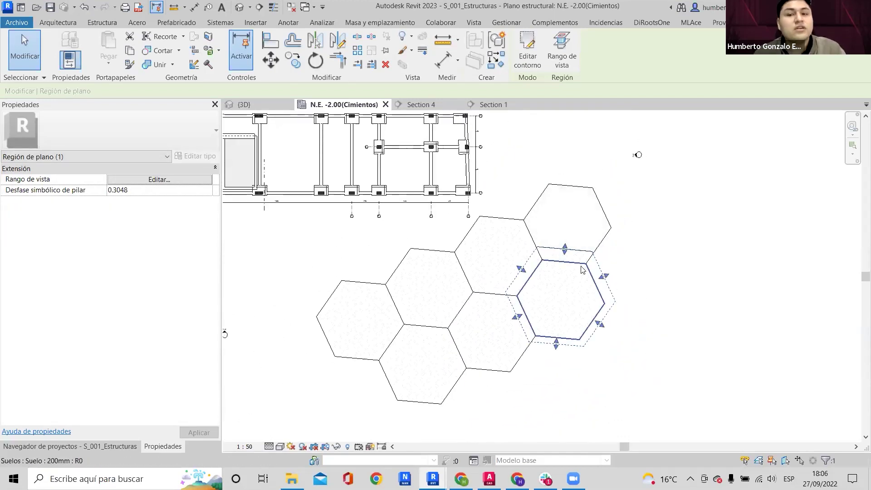
pyautogui.scroll(2, 582, 265)
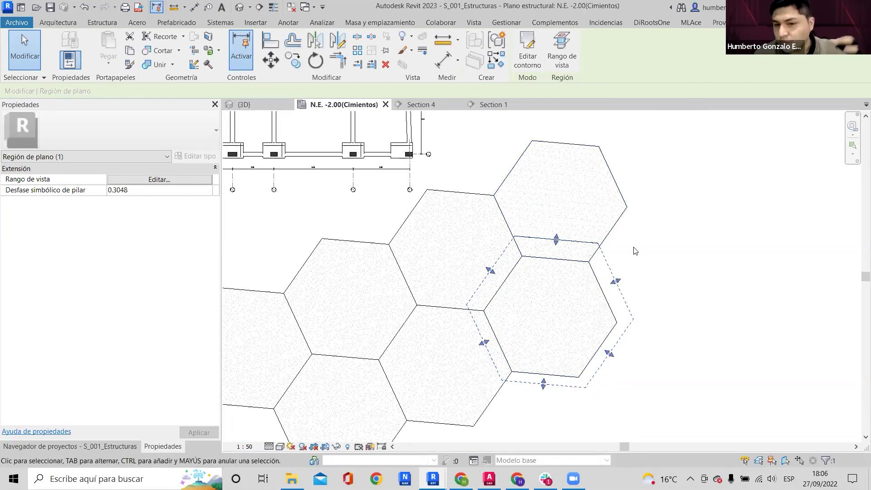
pyautogui.scroll(-2, 640, 227)
pyautogui.scroll(2, 616, 245)
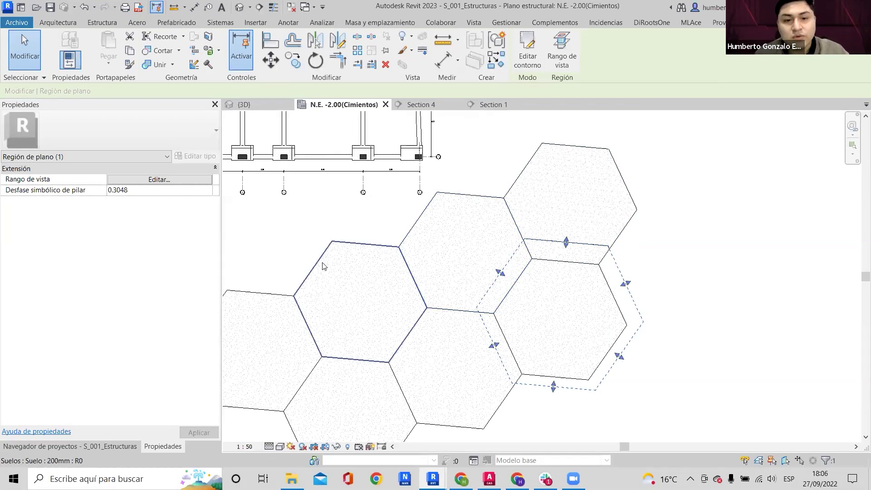
pyautogui.scroll(-3, 584, 224)
pyautogui.scroll(4, 640, 229)
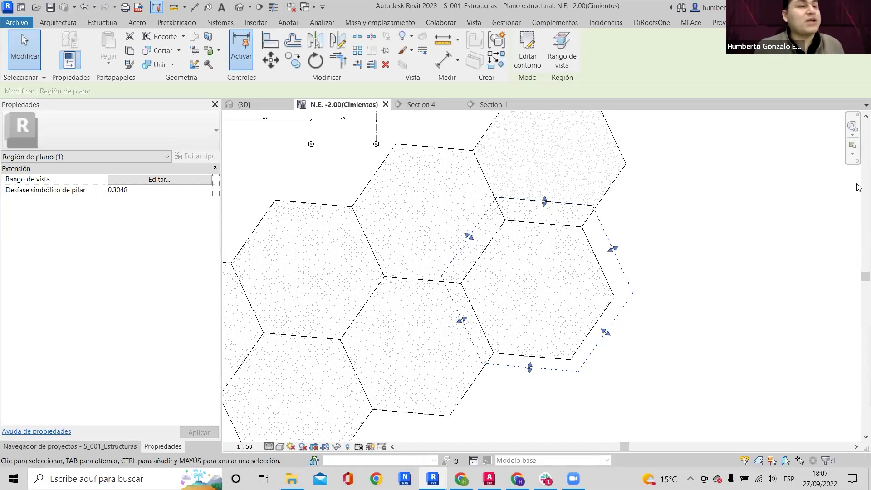
# Delete all the hexagonal test floors together with the plan region beside the foundation layout.
pyautogui.scroll(-4, 623, 267)
pyautogui.moveTo(629, 295); pyautogui.dragTo(325, 178)
pyautogui.moveTo(407, 227); pyautogui.dragTo(447, 236, button='middle')
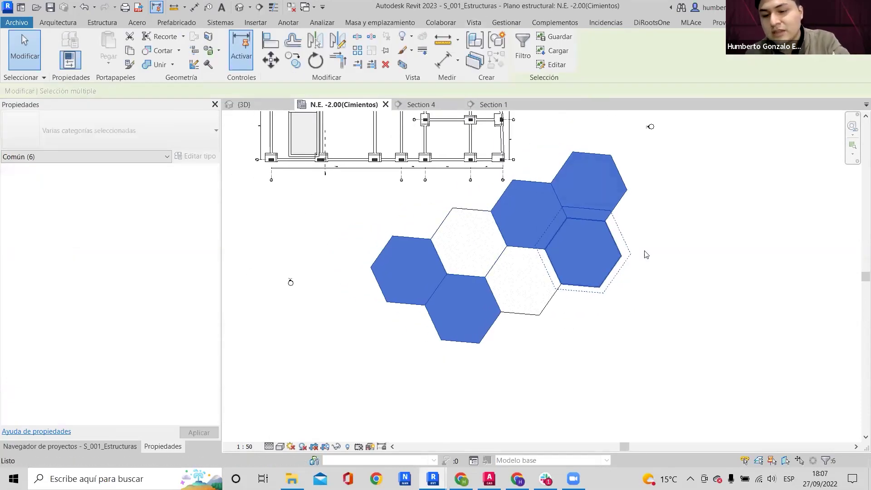
pyautogui.press('Delete')
pyautogui.click(528, 263)
pyautogui.press('Delete')
pyautogui.press('Delete')
pyautogui.scroll(3, 481, 200)
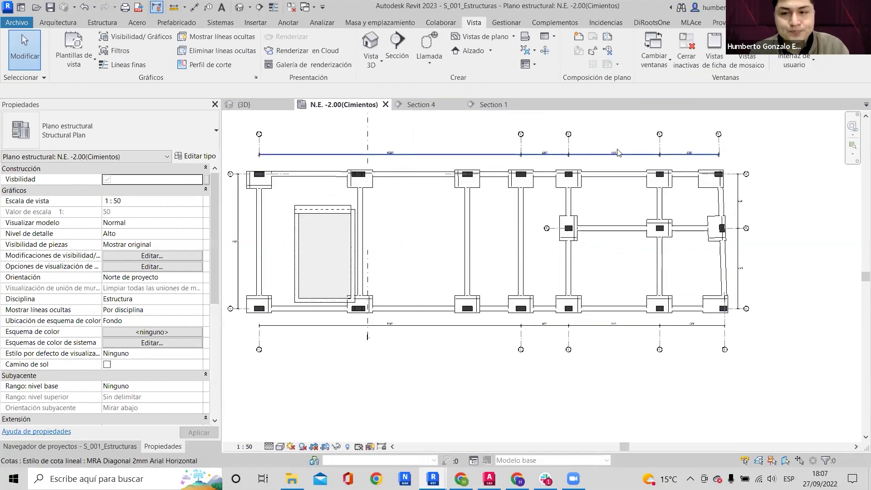
pyautogui.press('super+Right')
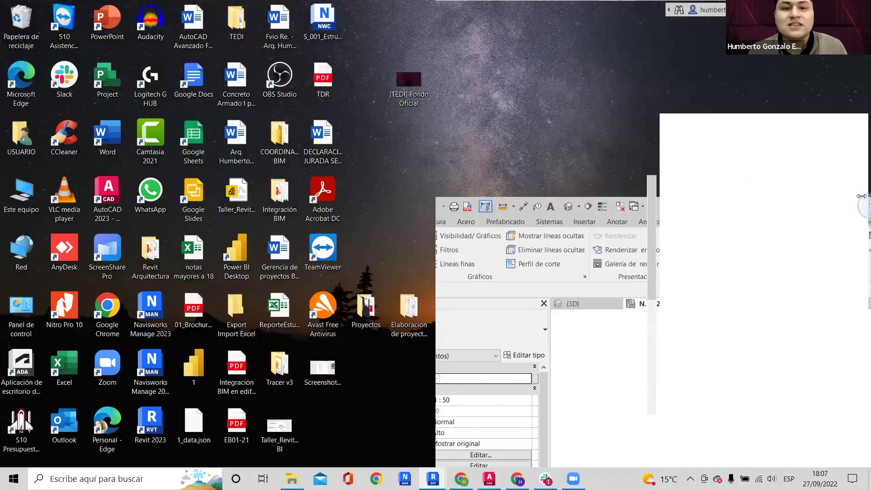
pyautogui.press('Escape')
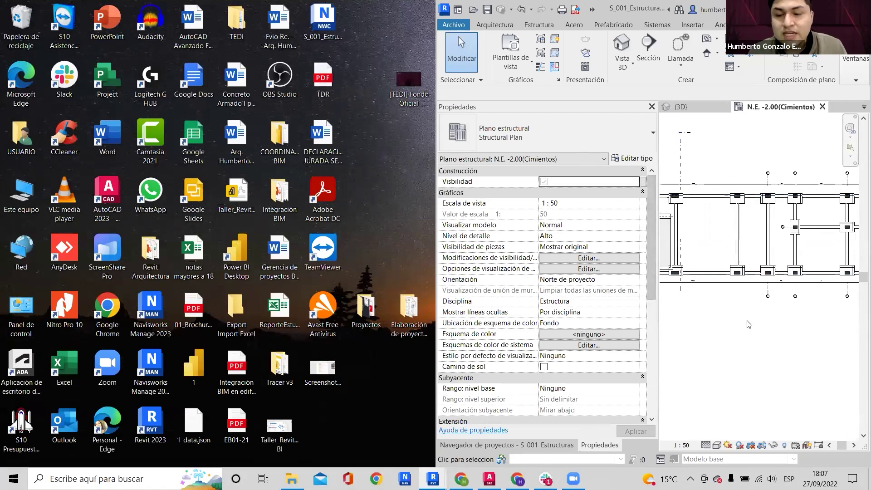
pyautogui.press('super+Up')
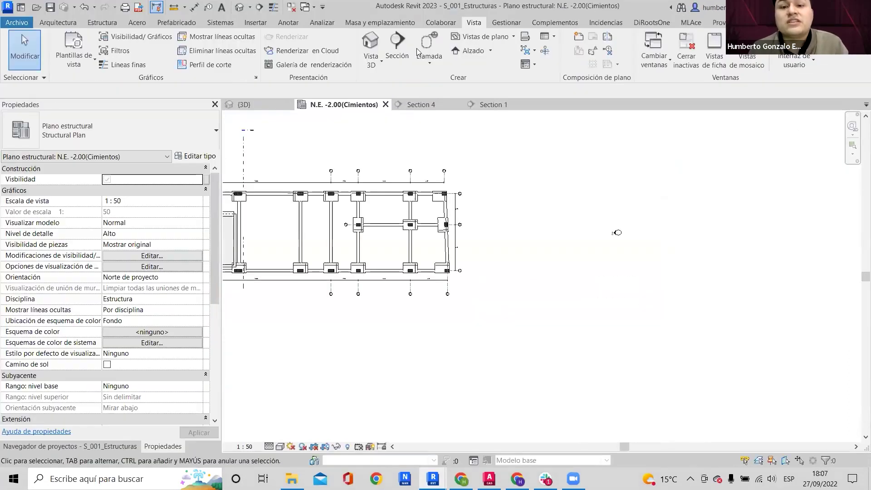
# Assign the view template PLANO DE CIMENTACIÓN 1-150 to the N.E. -2.00(Cimientos) plan.
pyautogui.scroll(5, 513, 226)
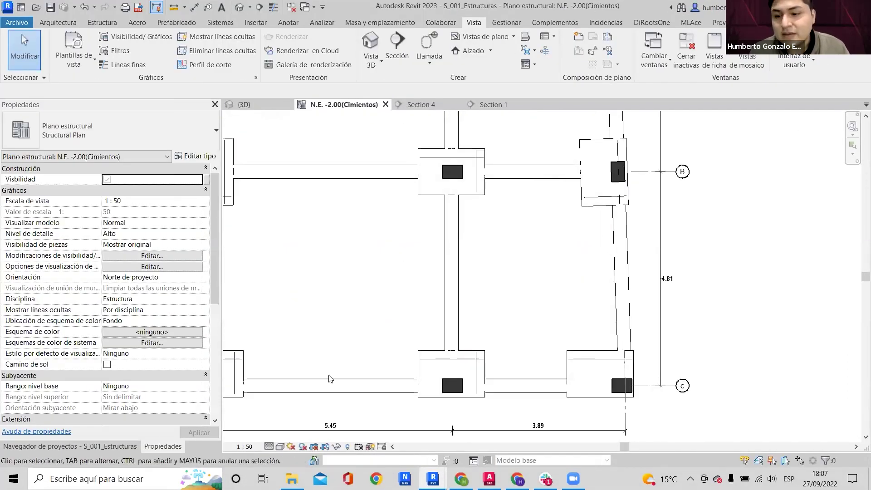
pyautogui.scroll(-5, 155, 297)
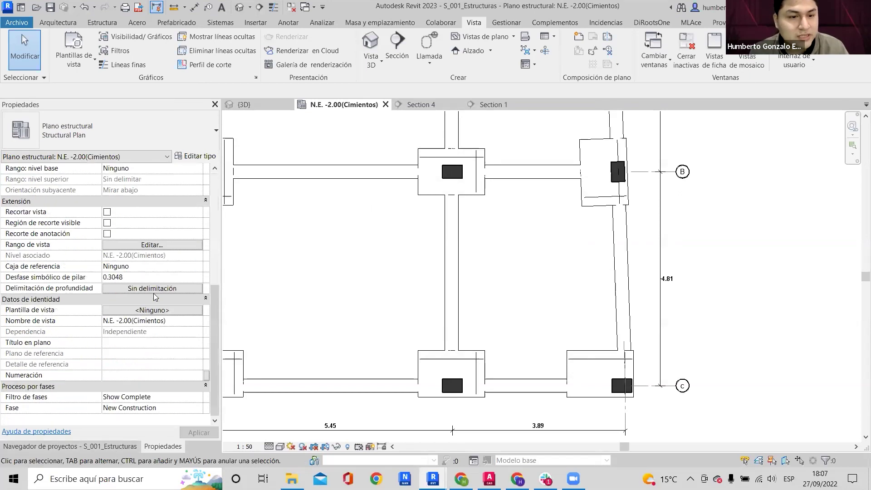
pyautogui.scroll(5, 481, 302)
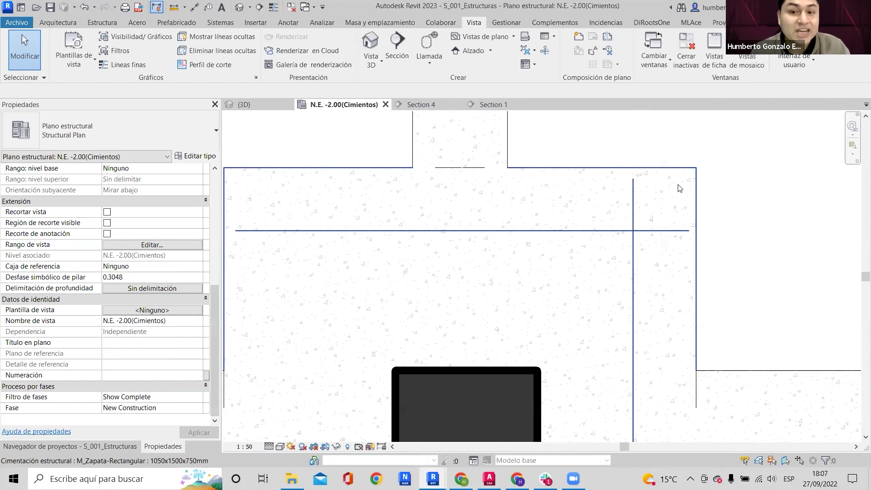
pyautogui.scroll(-4, 680, 188)
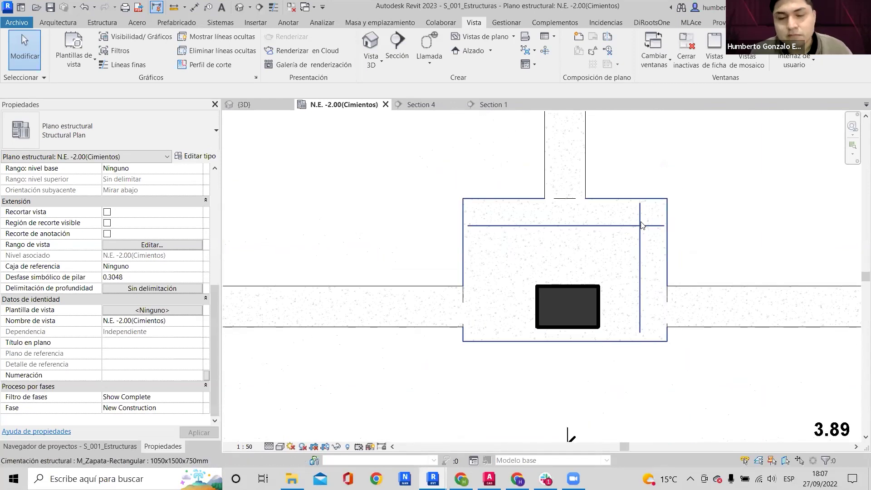
pyautogui.moveTo(643, 226); pyautogui.dragTo(558, 221, button='middle')
pyautogui.scroll(2, 471, 218)
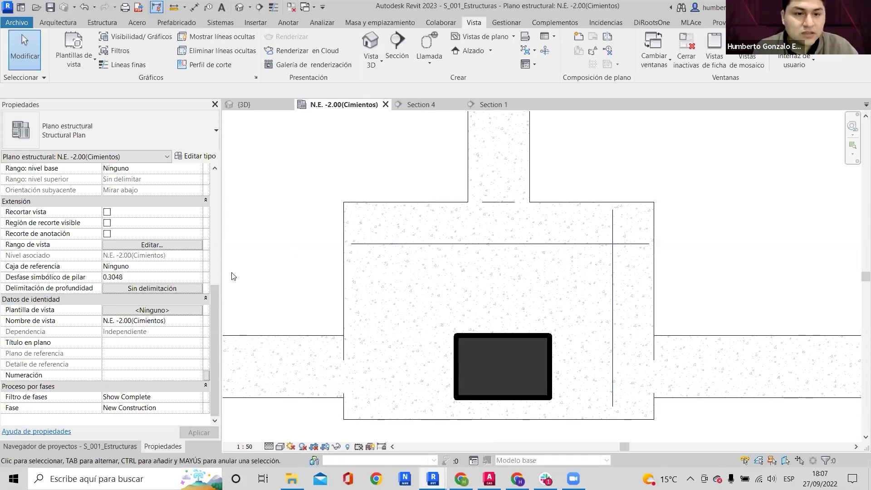
pyautogui.click(182, 311)
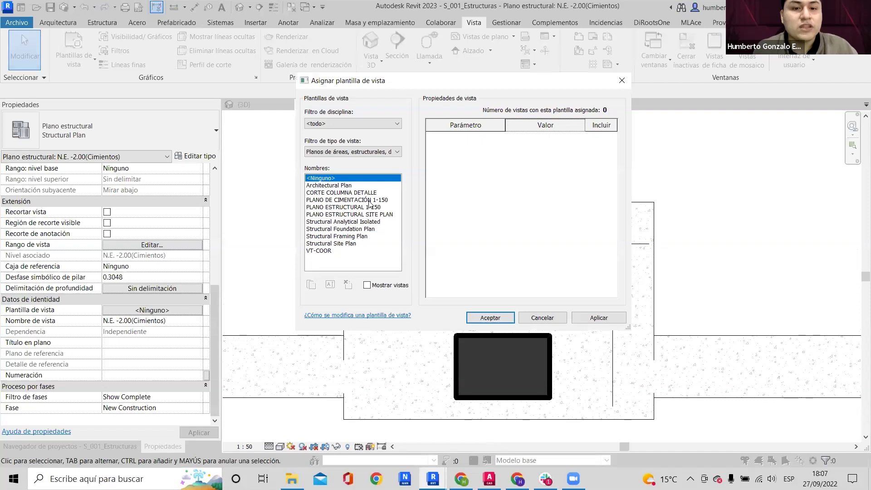
pyautogui.click(369, 200)
pyautogui.click(482, 318)
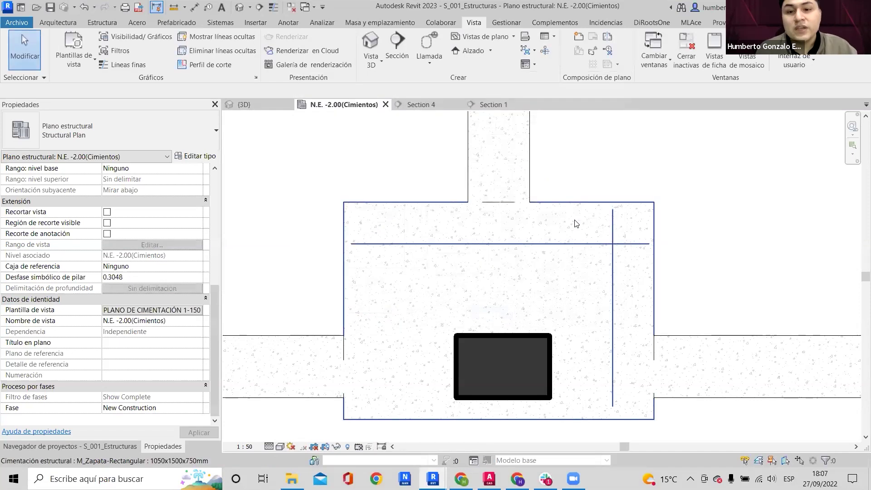
# Select every M_Zapata-Rectangular 1050x1500x750mm footing in the project and turn off the Lineas-alambre parameter.
pyautogui.scroll(-6, 575, 224)
pyautogui.moveTo(561, 295); pyautogui.dragTo(472, 402, button='middle')
pyautogui.scroll(2, 617, 333)
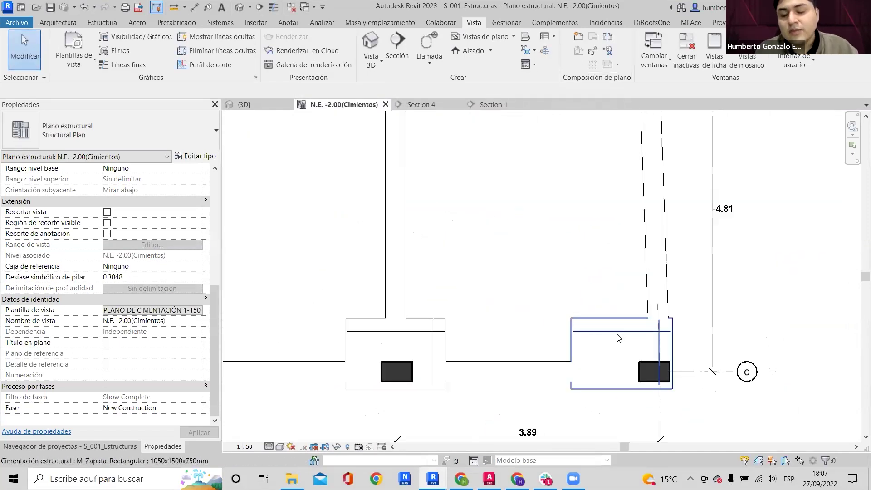
pyautogui.scroll(2, 649, 336)
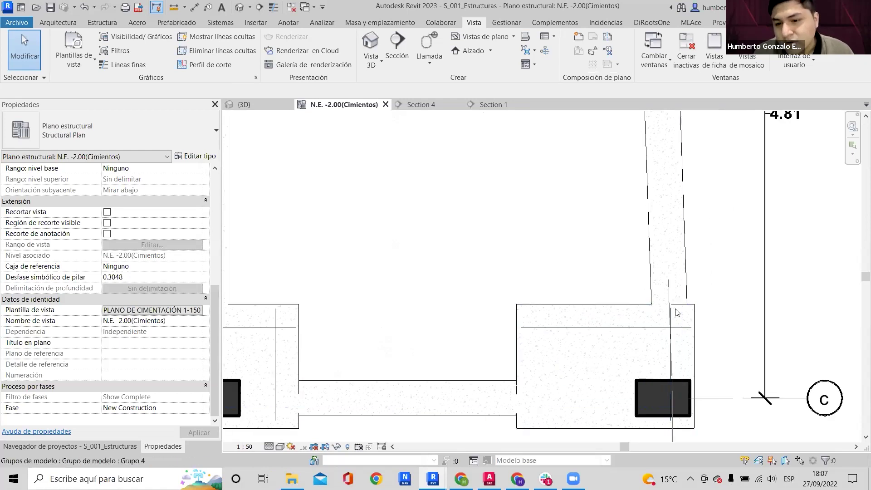
pyautogui.moveTo(652, 324); pyautogui.dragTo(592, 198, button='middle')
pyautogui.scroll(3, 603, 260)
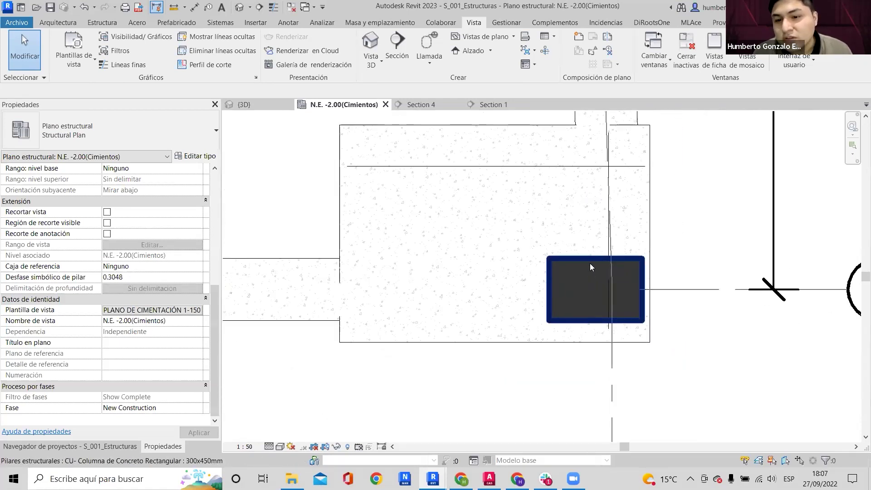
pyautogui.scroll(-4, 590, 263)
pyautogui.click(524, 224)
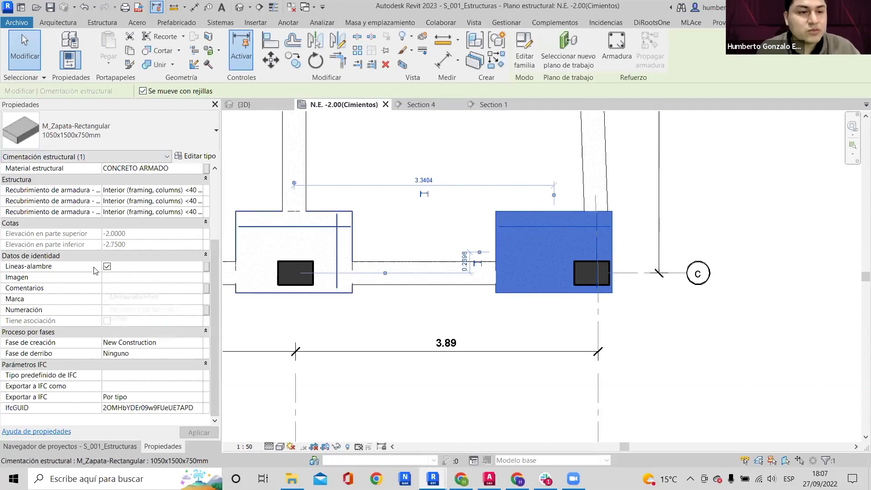
pyautogui.scroll(-4, 411, 200)
pyautogui.moveTo(472, 227); pyautogui.dragTo(546, 307, button='middle')
pyautogui.press('s')
pyautogui.press('a')
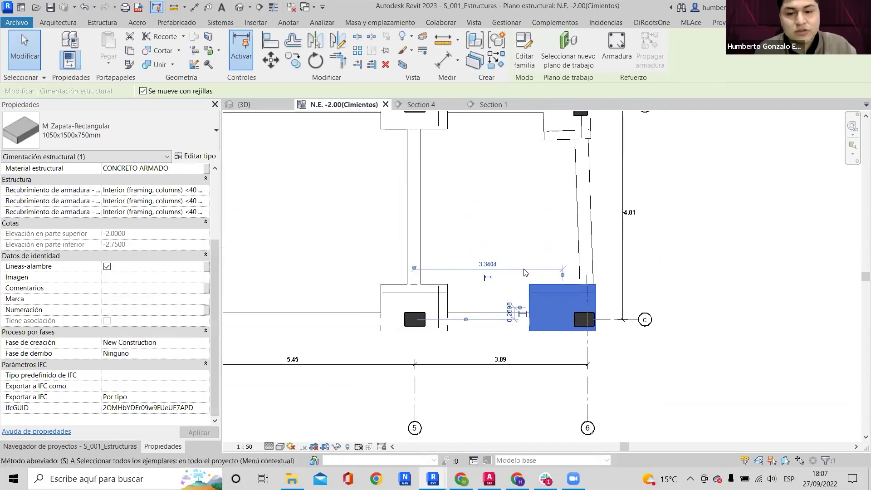
pyautogui.scroll(-6, 525, 271)
pyautogui.moveTo(436, 219); pyautogui.dragTo(480, 229, button='middle')
pyautogui.scroll(1, 480, 229)
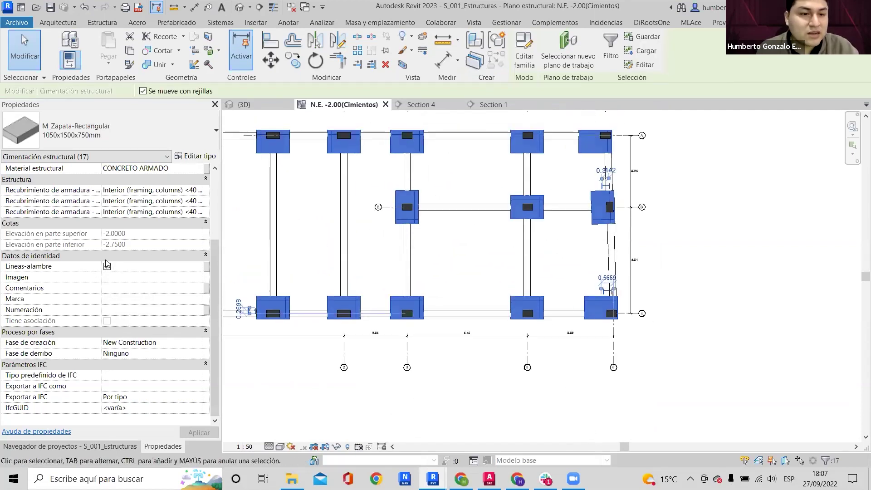
pyautogui.scroll(4, 454, 213)
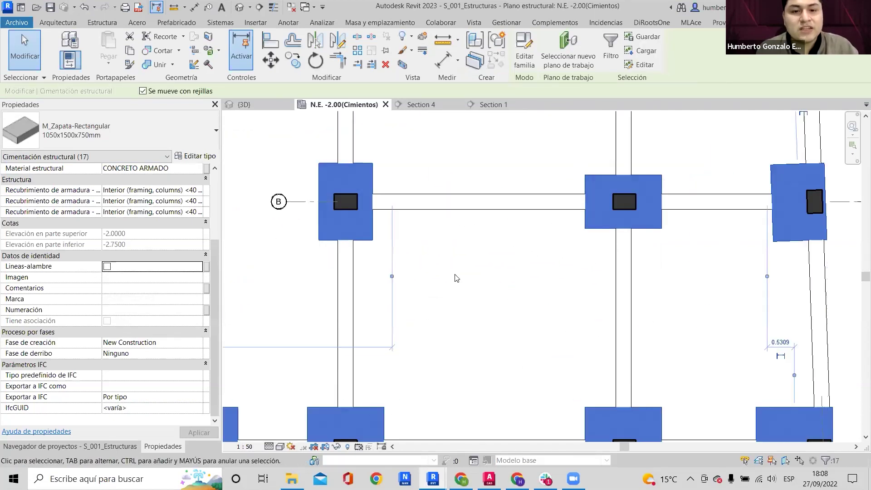
pyautogui.press('Escape')
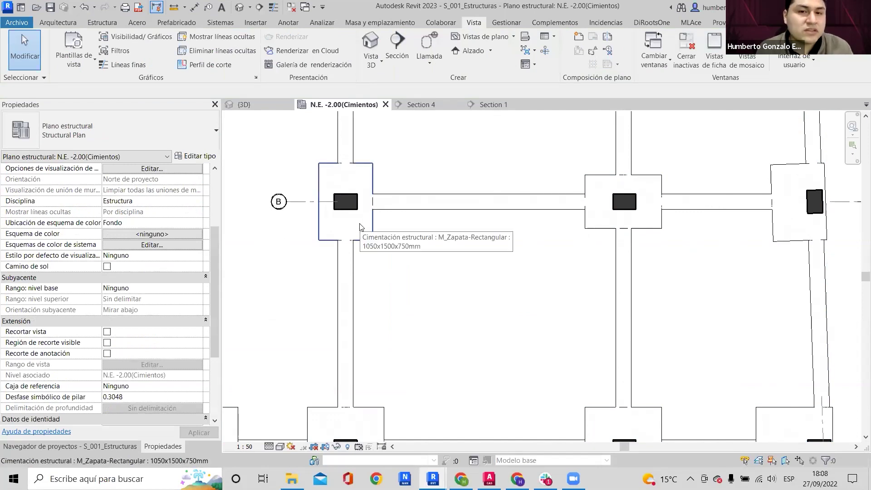
# Examine the footings, columns and beams along axis A and the existing dimension string above them.
pyautogui.scroll(-4, 507, 229)
pyautogui.scroll(3, 560, 214)
pyautogui.scroll(-6, 563, 188)
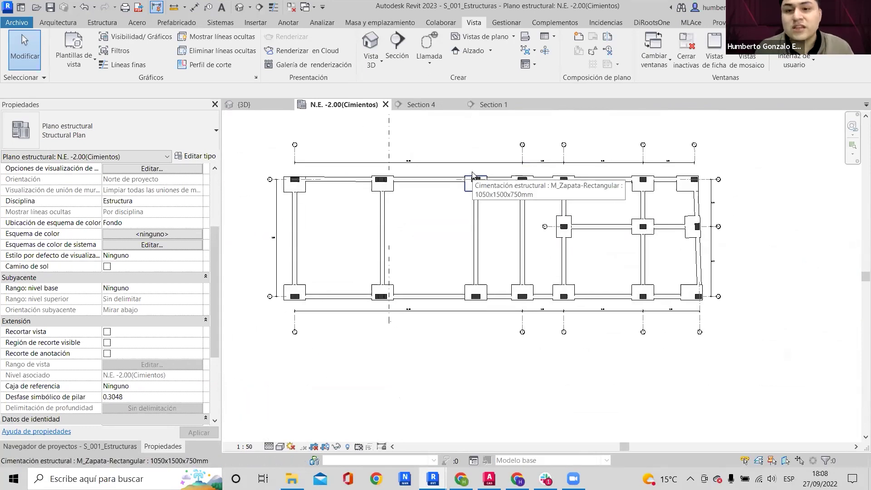
pyautogui.scroll(3, 399, 189)
pyautogui.scroll(2, 484, 202)
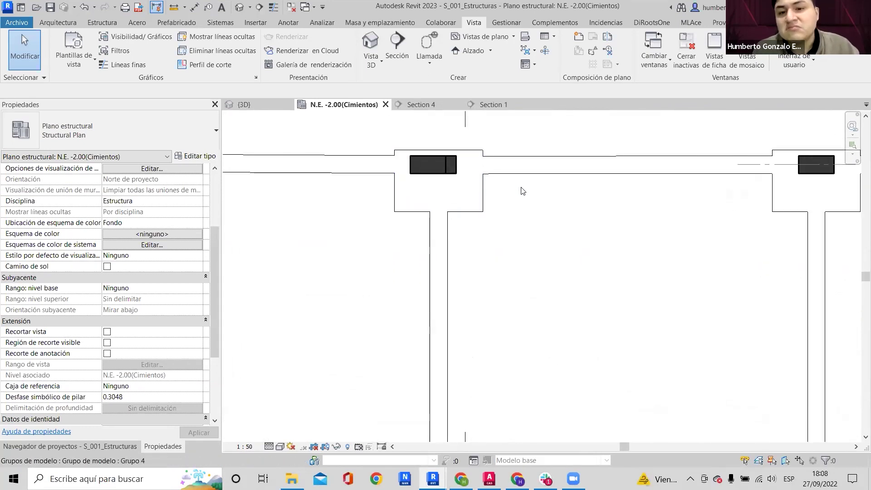
pyautogui.scroll(-4, 409, 229)
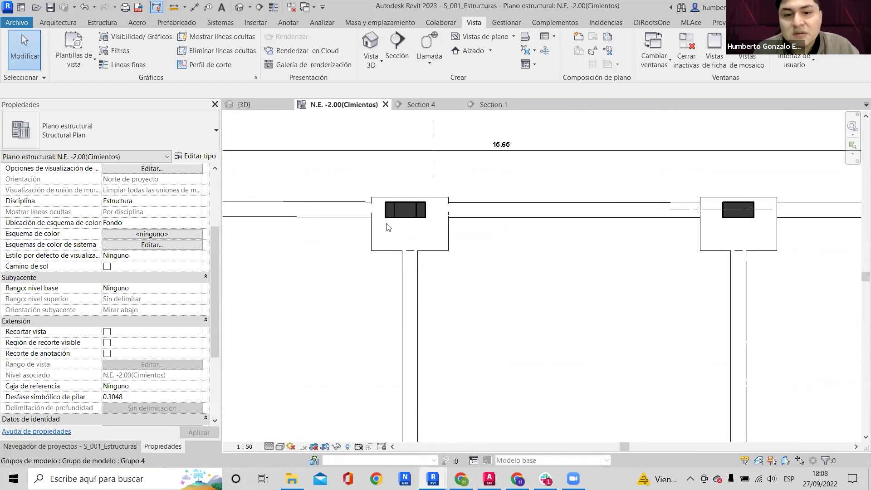
pyautogui.moveTo(380, 175); pyautogui.dragTo(466, 190, button='middle')
pyautogui.click(406, 180)
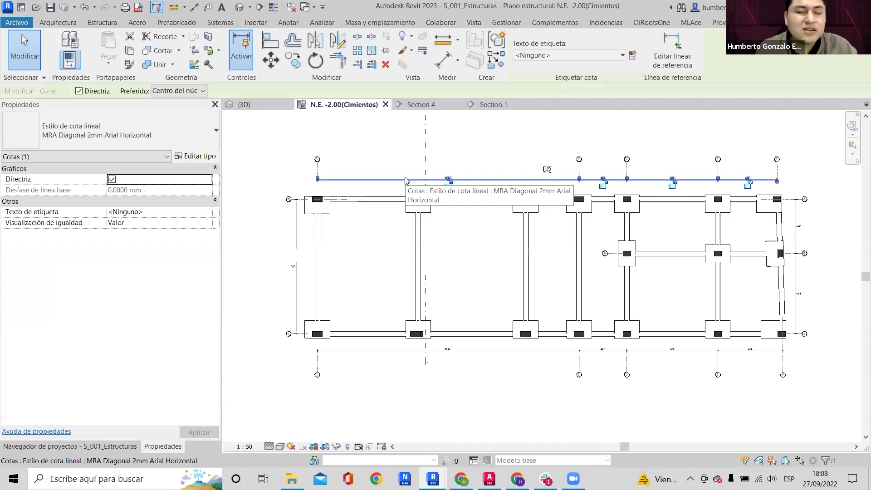
# Start an aligned dimension string along axis A, referencing grid 1, the second column's centre and the first footing's outer edge.
pyautogui.press('d')
pyautogui.press('i')
pyautogui.scroll(4, 454, 172)
pyautogui.scroll(-3, 704, 172)
pyautogui.moveTo(599, 169); pyautogui.dragTo(525, 168, button='middle')
pyautogui.scroll(2, 318, 171)
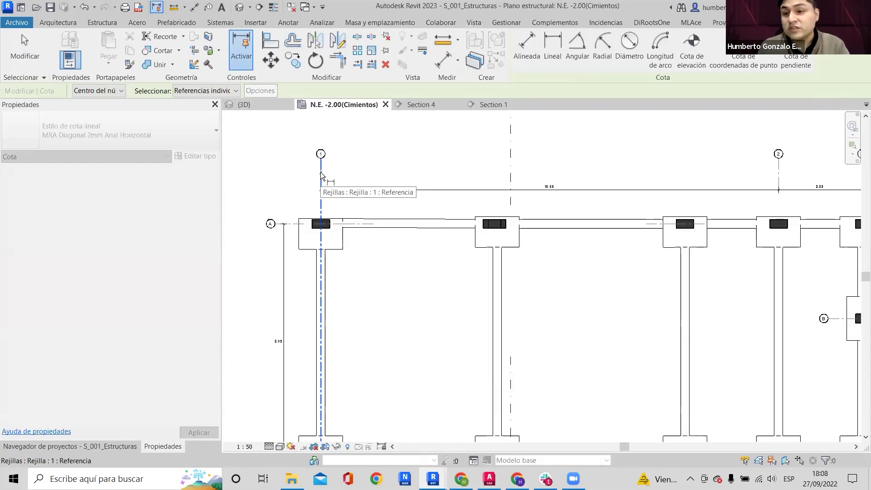
pyautogui.click(320, 175)
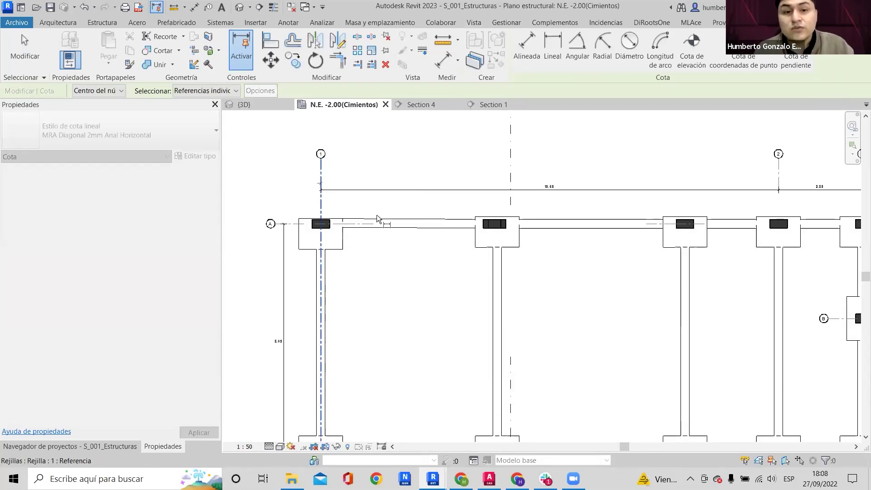
pyautogui.scroll(2, 494, 177)
pyautogui.scroll(1, 498, 223)
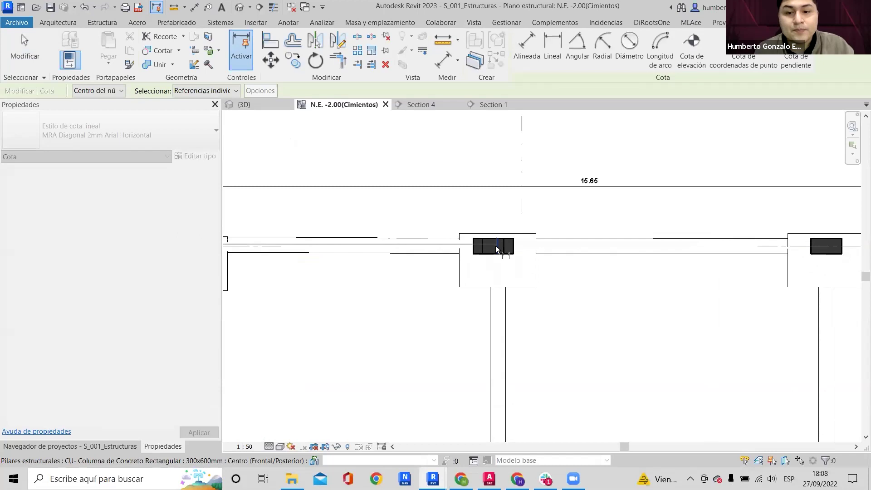
pyautogui.click(493, 246)
pyautogui.scroll(-3, 519, 230)
pyautogui.scroll(5, 388, 227)
pyautogui.moveTo(506, 227); pyautogui.dragTo(437, 228, button='middle')
pyautogui.scroll(1, 370, 230)
pyautogui.click(266, 255)
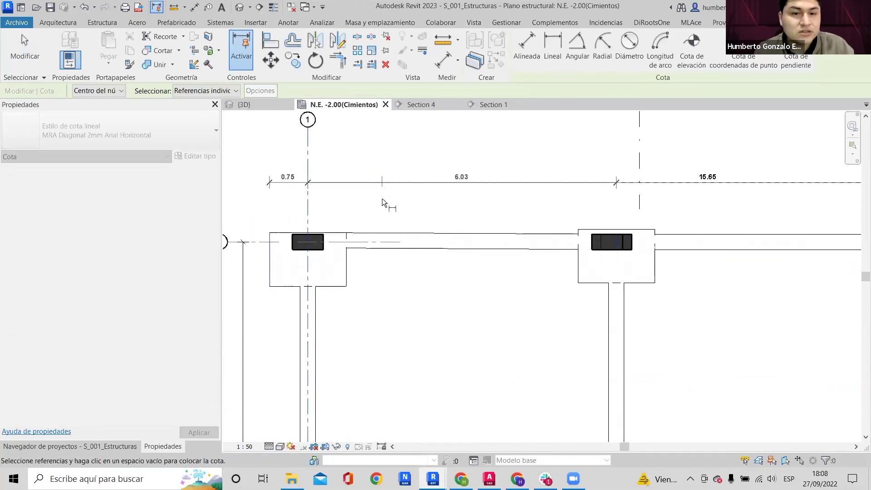
# Continue the dimension string through the centres of the third column and the columns on grids 2 and 3.
pyautogui.scroll(-2, 382, 198)
pyautogui.scroll(3, 494, 225)
pyautogui.scroll(-3, 494, 225)
pyautogui.moveTo(613, 223); pyautogui.dragTo(468, 226, button='middle')
pyautogui.scroll(5, 470, 226)
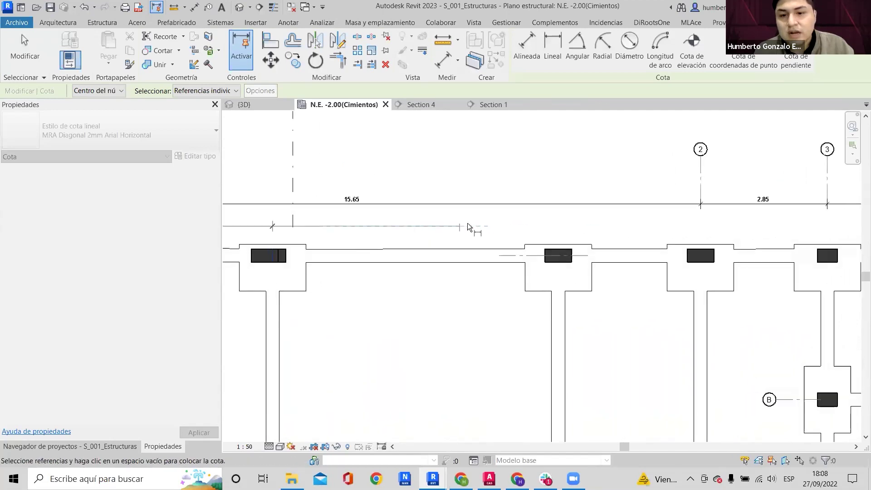
pyautogui.click(618, 280)
pyautogui.scroll(-3, 733, 243)
pyautogui.moveTo(733, 243); pyautogui.dragTo(397, 271, button='middle')
pyautogui.scroll(1, 478, 262)
pyautogui.click(485, 295)
pyautogui.scroll(-2, 539, 260)
pyautogui.scroll(-1, 556, 257)
pyautogui.moveTo(556, 257); pyautogui.dragTo(377, 230, button='middle')
pyautogui.click(438, 260)
# Continue the dimension string along axis A through the column centres on grids 5 and 6 to the last footing's outer edge.
pyautogui.scroll(2, 468, 231)
pyautogui.scroll(1, 468, 231)
pyautogui.moveTo(456, 220); pyautogui.dragTo(549, 209, button='middle')
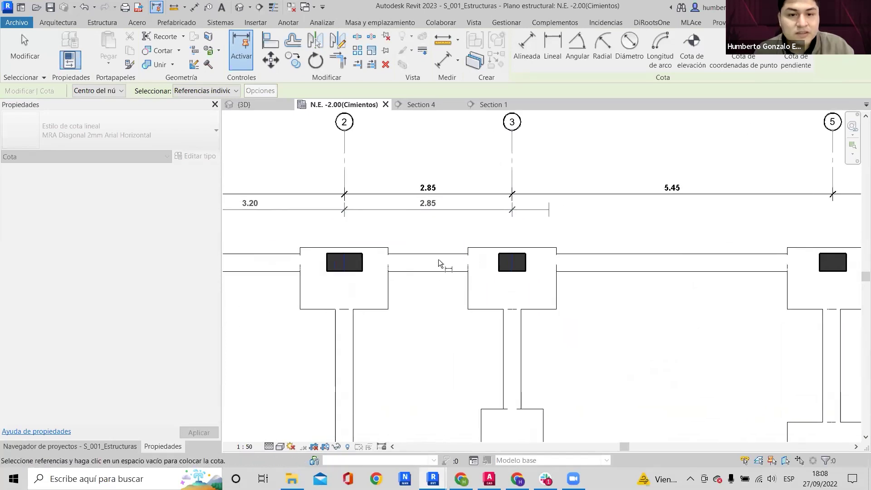
pyautogui.scroll(2, 367, 206)
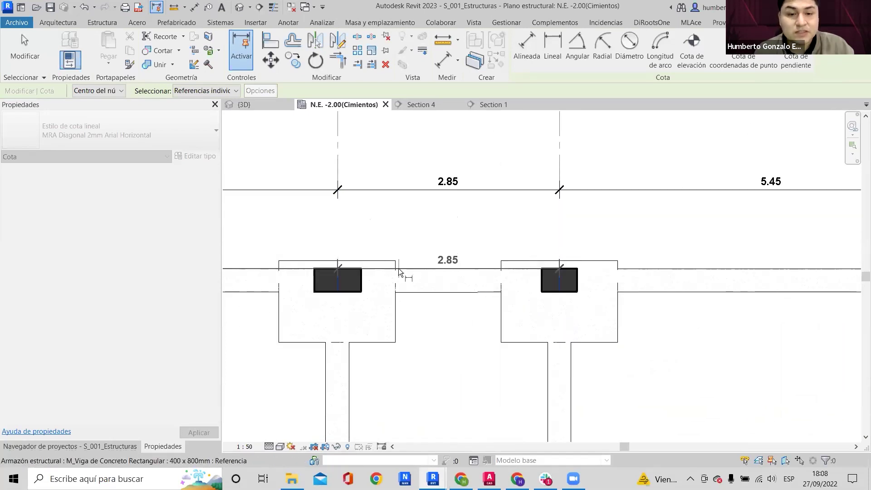
pyautogui.scroll(-4, 569, 217)
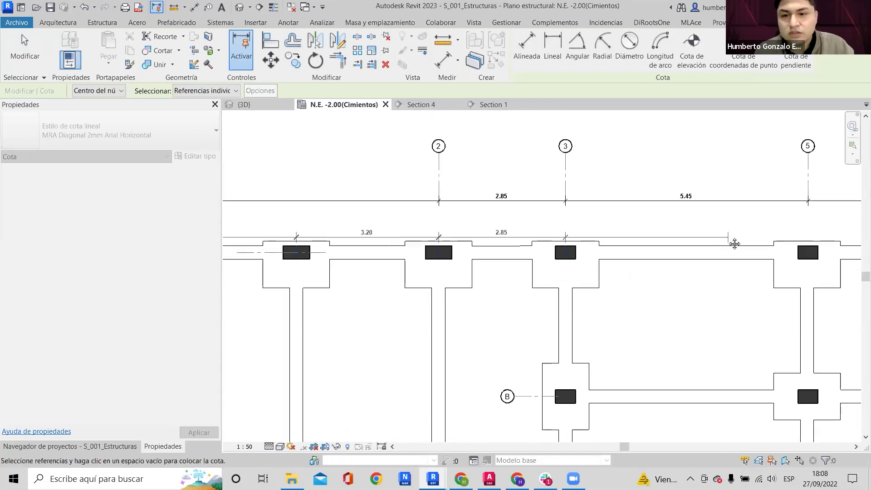
pyautogui.moveTo(735, 239); pyautogui.dragTo(470, 239, button='middle')
pyautogui.scroll(1, 469, 240)
pyautogui.click(551, 257)
pyautogui.scroll(2, 745, 254)
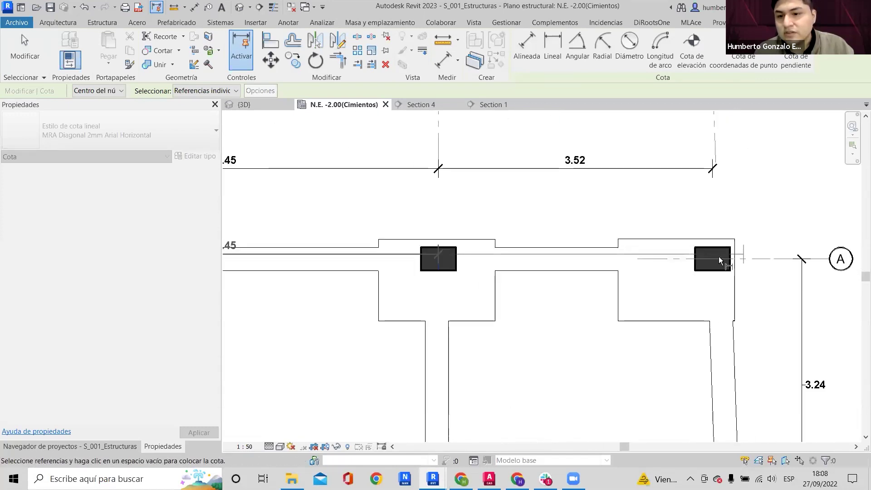
pyautogui.click(712, 254)
pyautogui.scroll(2, 731, 244)
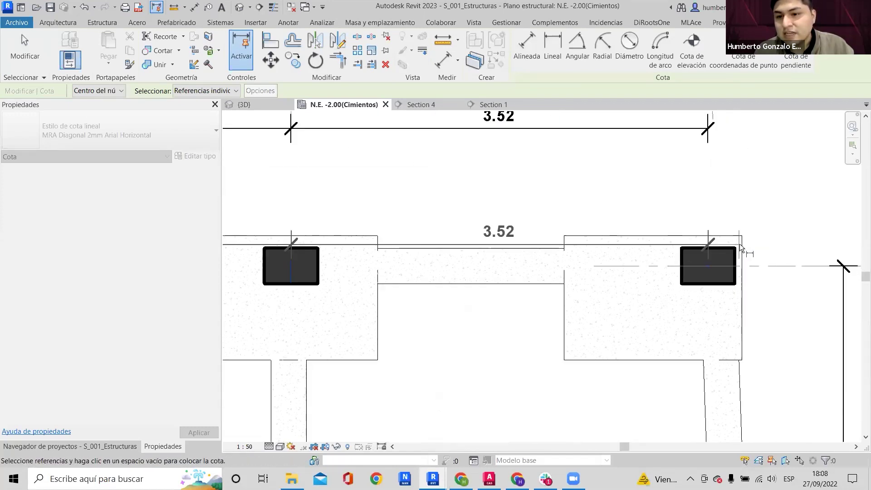
pyautogui.click(741, 235)
pyautogui.scroll(-4, 741, 235)
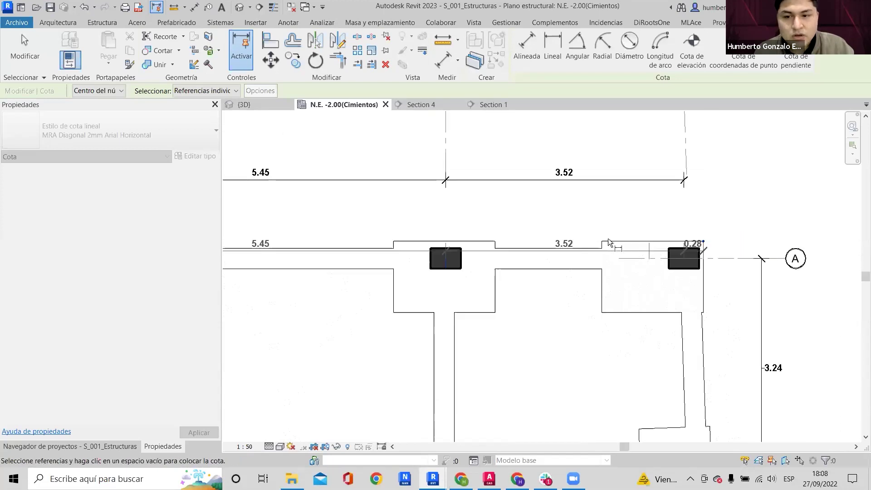
# Replace the centre references of the columns on grids 5 and 3 with both faces of each column in the string.
pyautogui.scroll(3, 620, 253)
pyautogui.scroll(-2, 629, 259)
pyautogui.scroll(2, 640, 255)
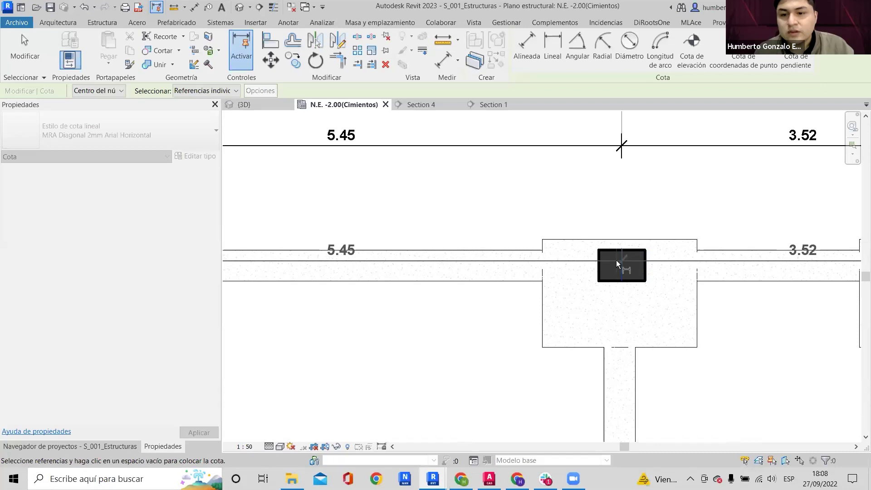
pyautogui.click(621, 260)
pyautogui.click(645, 266)
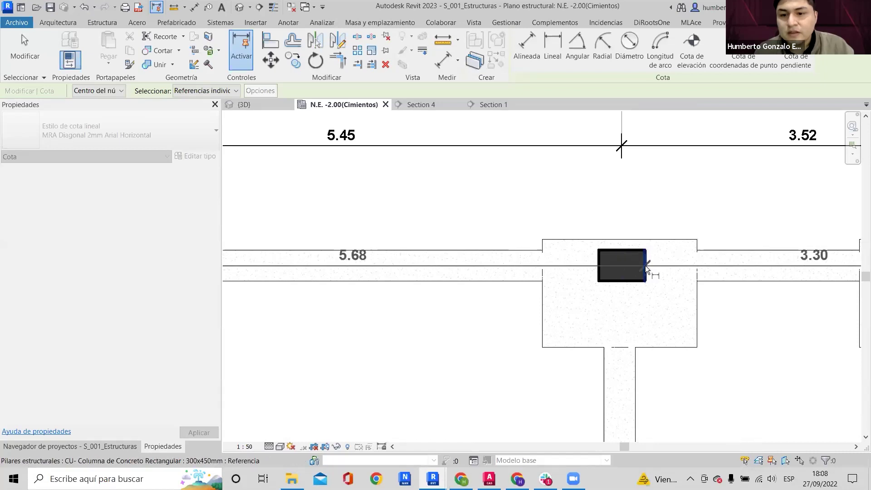
pyautogui.click(597, 260)
pyautogui.scroll(-3, 638, 197)
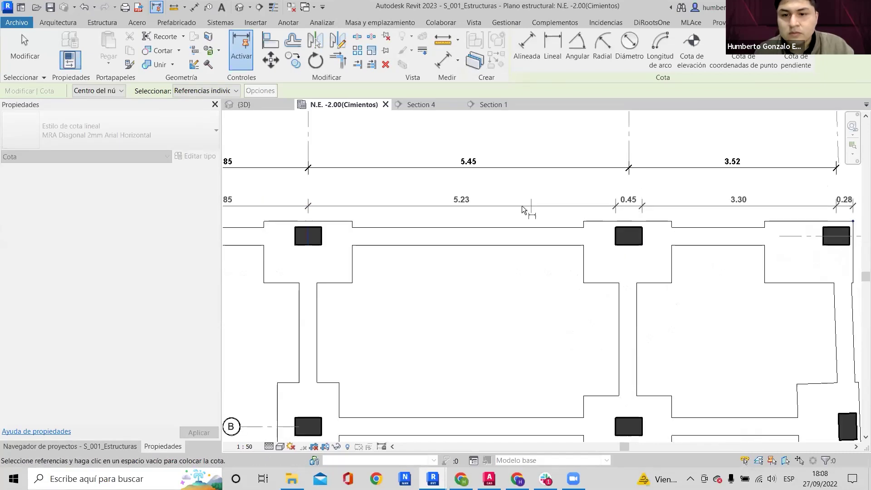
pyautogui.click(318, 231)
pyautogui.click(321, 232)
pyautogui.click(296, 238)
# Reference the inner face of the grid 6 column, and replace the third column's centre reference with both of its faces.
pyautogui.scroll(-3, 413, 192)
pyautogui.scroll(5, 724, 203)
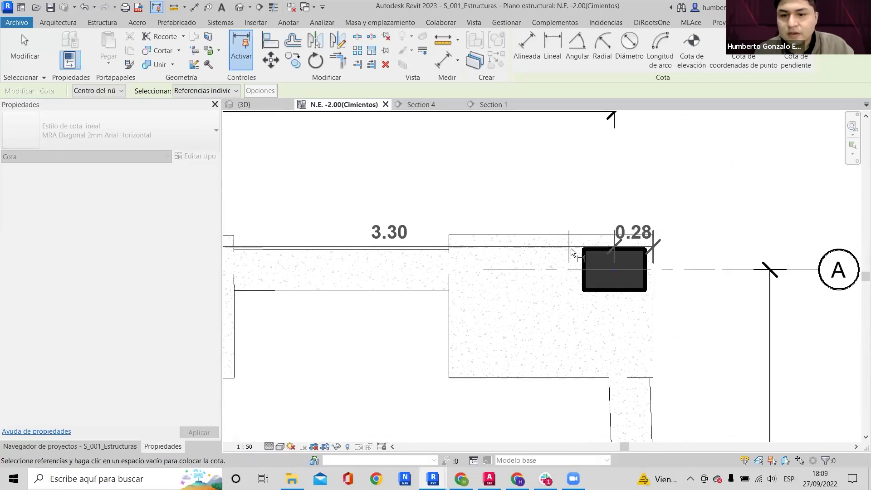
pyautogui.click(580, 267)
pyautogui.scroll(-2, 590, 221)
pyautogui.scroll(-4, 595, 218)
pyautogui.scroll(4, 354, 229)
pyautogui.click(331, 231)
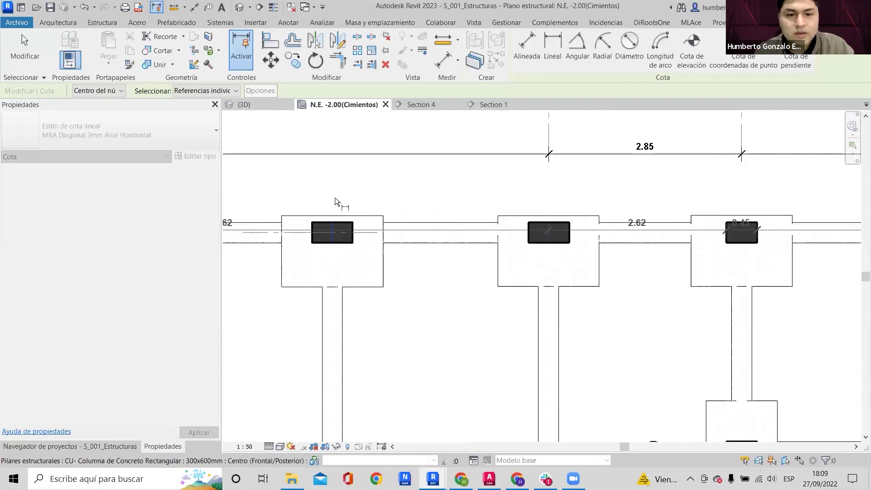
pyautogui.scroll(-2, 335, 198)
pyautogui.click(348, 219)
pyautogui.scroll(2, 340, 216)
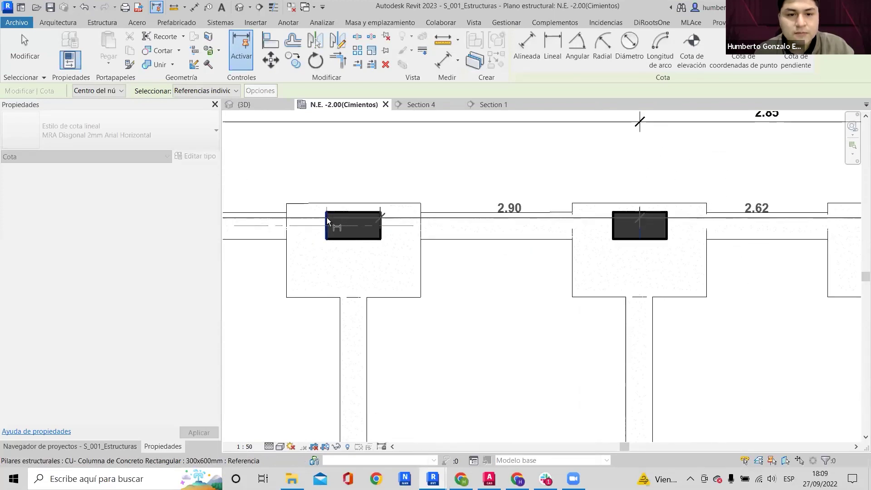
pyautogui.scroll(-5, 404, 184)
# Replace the second column's centre reference with both outer faces of that column in the axis A string.
pyautogui.scroll(6, 397, 184)
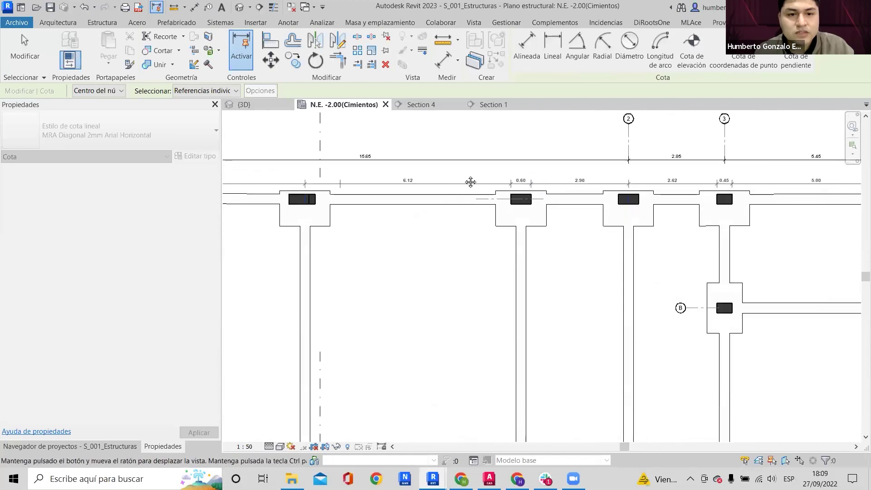
pyautogui.click(424, 181)
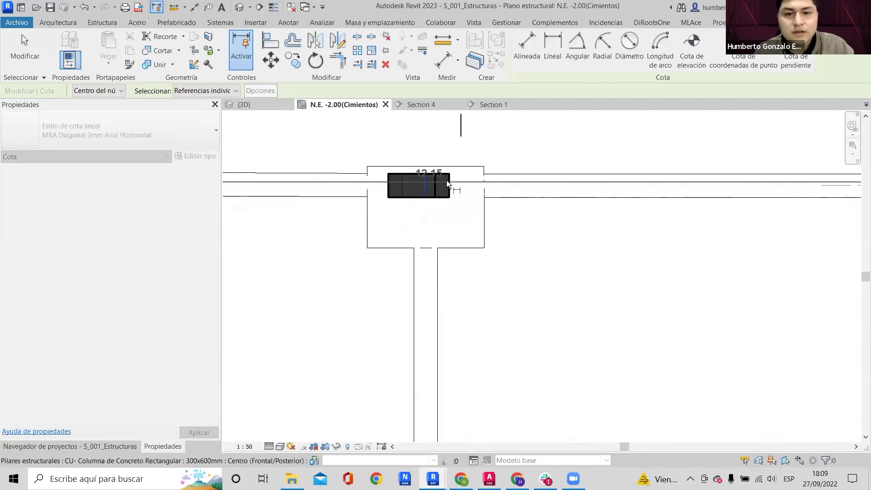
pyautogui.click(448, 181)
pyautogui.click(387, 180)
pyautogui.scroll(-3, 408, 159)
pyautogui.scroll(3, 474, 222)
# Add both faces of the grid 1 column to the string and place it between the footings and the grid dimensions.
pyautogui.scroll(-4, 472, 252)
pyautogui.scroll(4, 490, 230)
pyautogui.scroll(2, 432, 243)
pyautogui.click(472, 290)
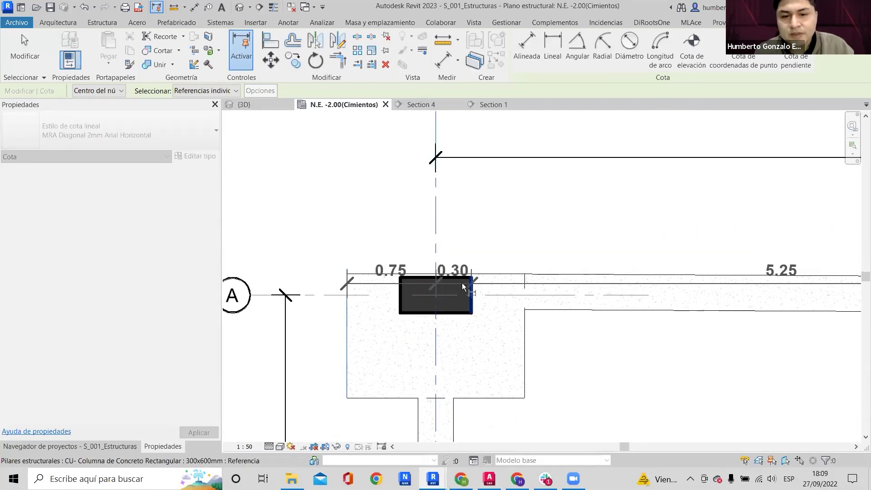
pyautogui.click(404, 289)
pyautogui.scroll(-4, 505, 246)
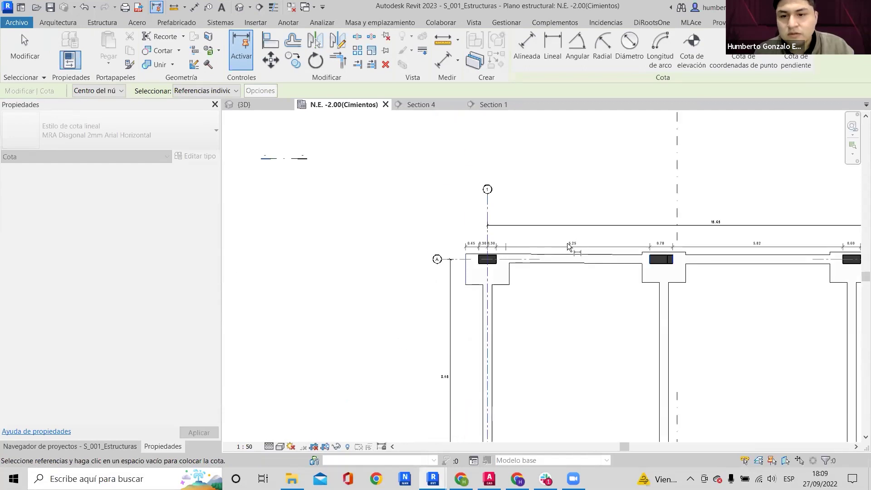
pyautogui.click(580, 239)
pyautogui.scroll(-1, 580, 239)
pyautogui.moveTo(580, 239); pyautogui.dragTo(503, 216, button='middle')
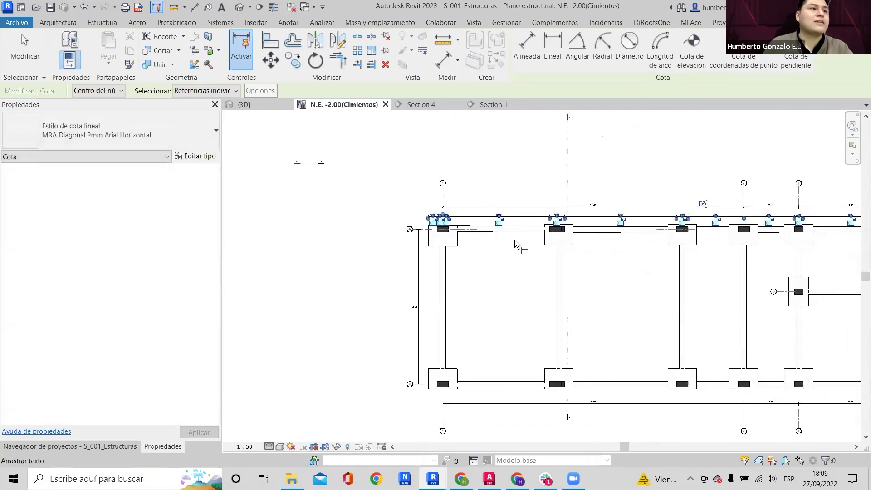
# Start a vertical dimension string along grid 1, referencing the upper and lower faces of the column on axis A.
pyautogui.moveTo(519, 262); pyautogui.dragTo(513, 211, button='middle')
pyautogui.scroll(3, 459, 164)
pyautogui.scroll(-2, 459, 164)
pyautogui.moveTo(444, 174); pyautogui.dragTo(438, 123, button='middle')
pyautogui.scroll(6, 417, 127)
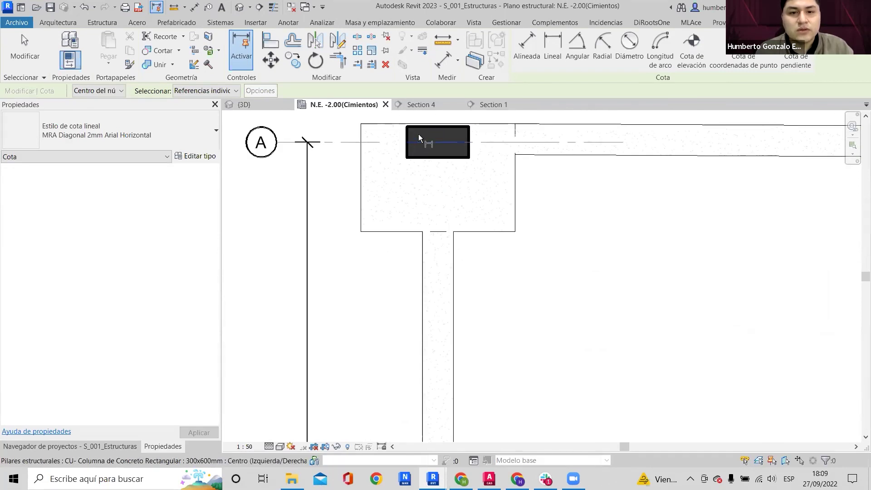
pyautogui.click(419, 135)
pyautogui.click(427, 163)
# Extend the vertical string to both faces of the column on axis C and place it beside the footings.
pyautogui.scroll(-1, 427, 162)
pyautogui.moveTo(419, 298); pyautogui.dragTo(461, 207, button='middle')
pyautogui.scroll(4, 474, 342)
pyautogui.click(474, 388)
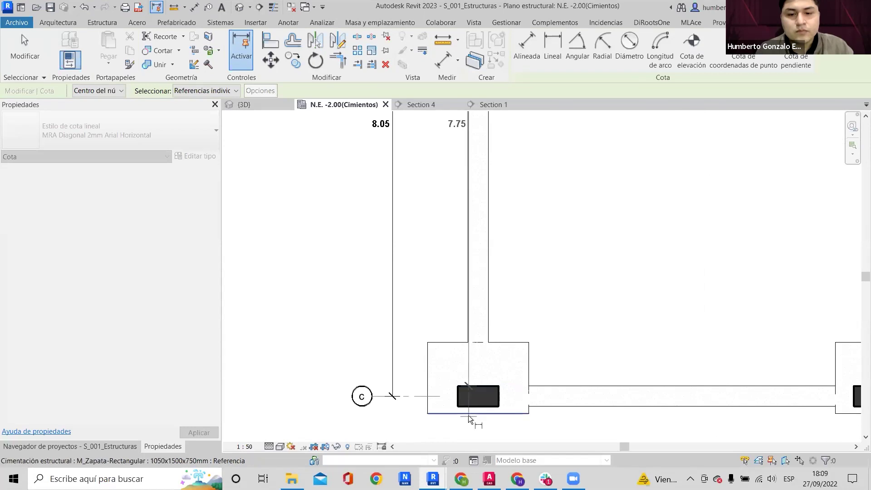
pyautogui.scroll(-2, 435, 315)
pyautogui.moveTo(436, 298); pyautogui.dragTo(429, 386, button='middle')
pyautogui.scroll(-1, 426, 378)
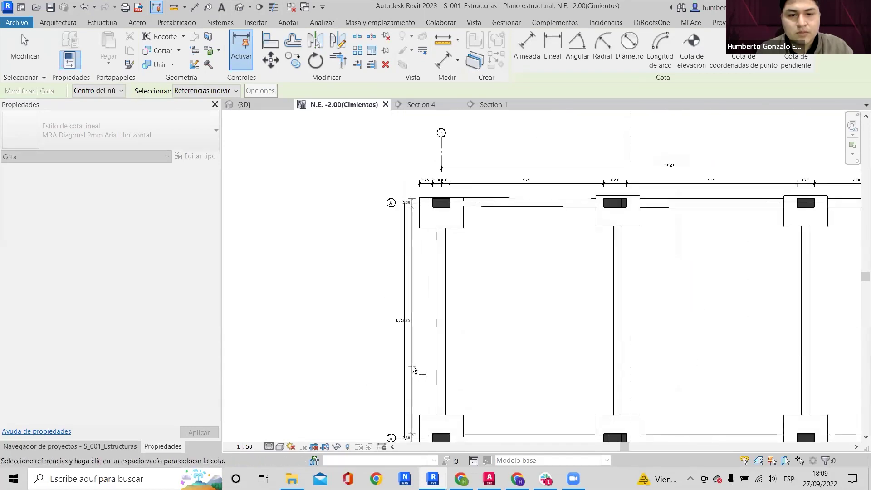
pyautogui.scroll(1, 411, 366)
pyautogui.click(415, 355)
pyautogui.press('Escape')
pyautogui.press('Escape')
# Move the grid A to C dimension outward and add the axis A footing's outer edge to its reference lines.
pyautogui.moveTo(400, 229); pyautogui.dragTo(393, 218)
pyautogui.moveTo(399, 202); pyautogui.dragTo(397, 410, button='middle')
pyautogui.scroll(1, 420, 324)
pyautogui.scroll(1, 418, 327)
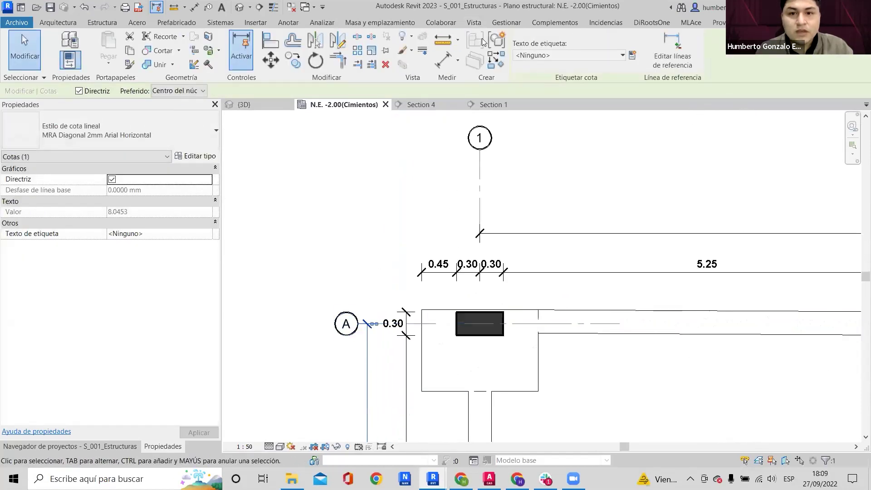
pyautogui.click(445, 311)
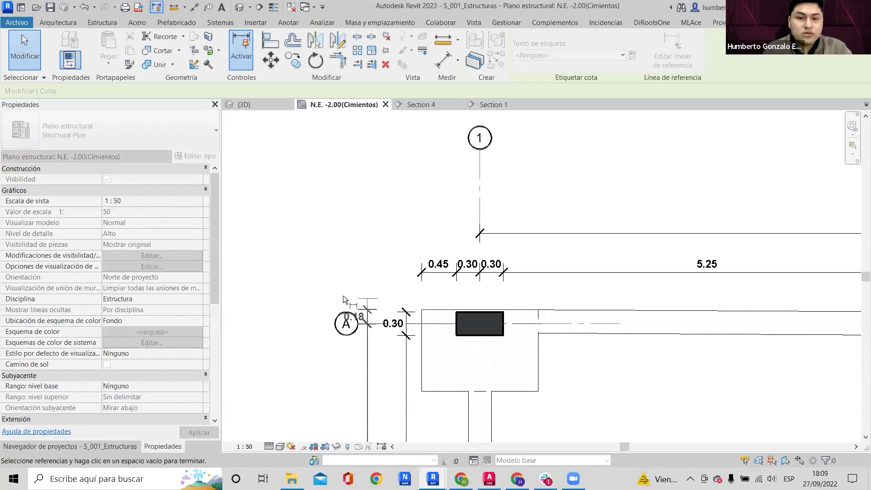
pyautogui.click(361, 286)
pyautogui.press('Escape')
# Pull the grid A bubble outward, clear of the vertical dimension strings.
pyautogui.moveTo(355, 314); pyautogui.dragTo(393, 193, button='middle')
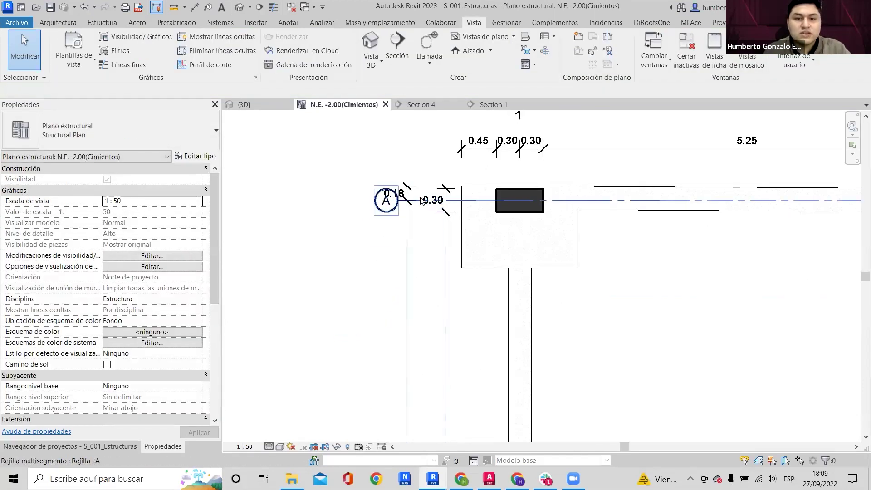
pyautogui.click(393, 204)
pyautogui.press('Escape')
pyautogui.scroll(-3, 354, 218)
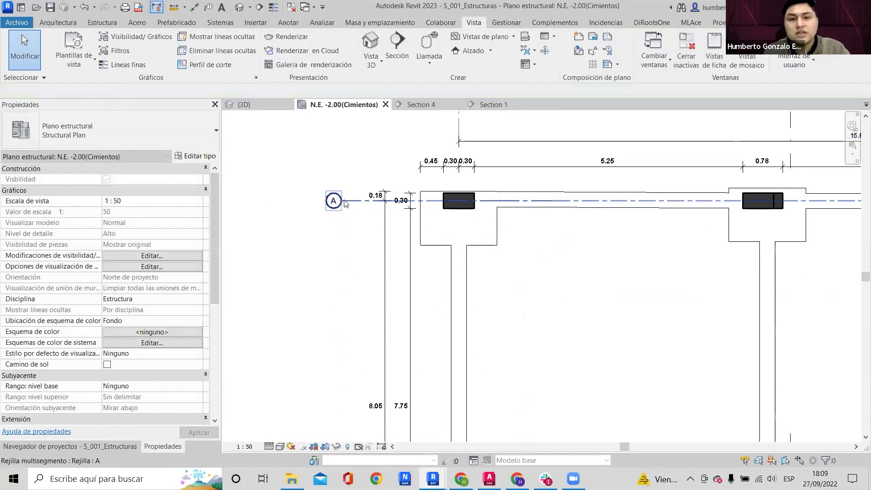
pyautogui.scroll(2, 397, 338)
pyautogui.scroll(2, 361, 297)
pyautogui.scroll(-3, 360, 290)
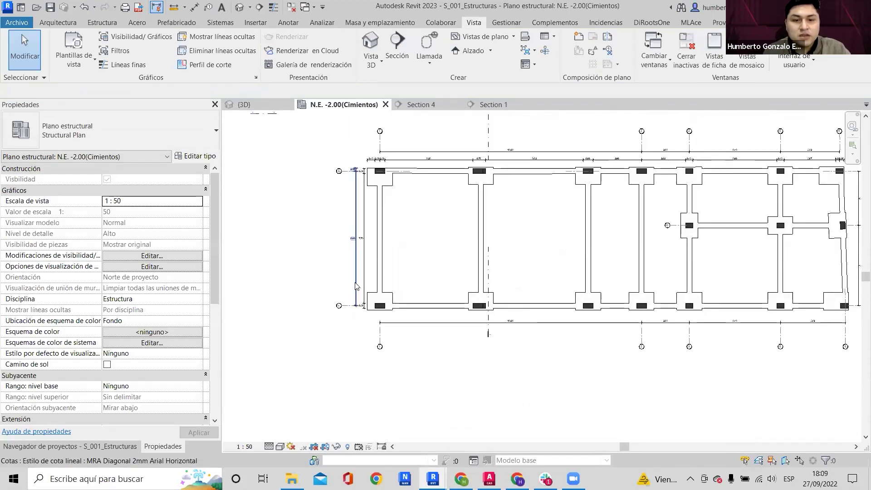
# Start an aligned dimension string along axis C, referencing both faces of the first and second columns.
pyautogui.click(357, 287)
pyautogui.press('d')
pyautogui.press('i')
pyautogui.scroll(2, 398, 311)
pyautogui.scroll(2, 380, 286)
pyautogui.click(334, 289)
pyautogui.scroll(2, 340, 289)
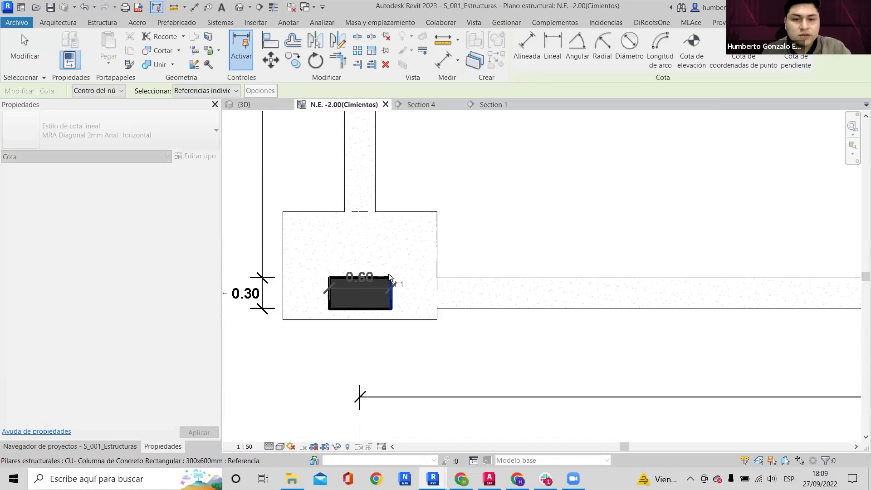
pyautogui.scroll(-4, 562, 229)
pyautogui.scroll(4, 368, 285)
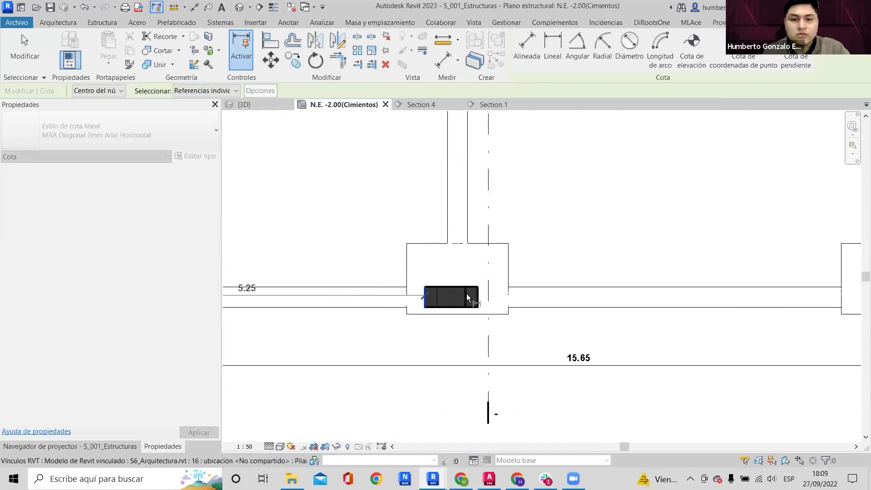
# Continue the axis C dimension string through both faces of the third column and the column on grid 2.
pyautogui.scroll(-3, 479, 296)
pyautogui.scroll(3, 396, 256)
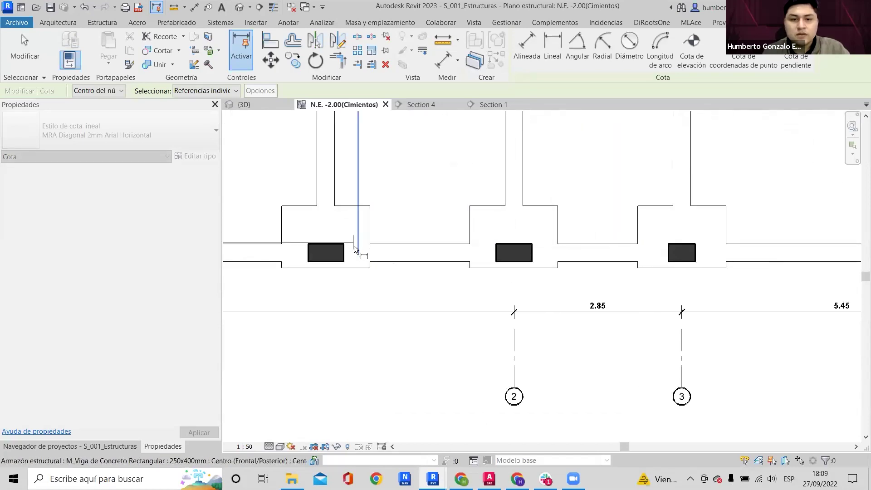
pyautogui.click(499, 254)
pyautogui.click(531, 252)
pyautogui.scroll(-2, 546, 232)
pyautogui.moveTo(720, 227); pyautogui.dragTo(720, 236, button='middle')
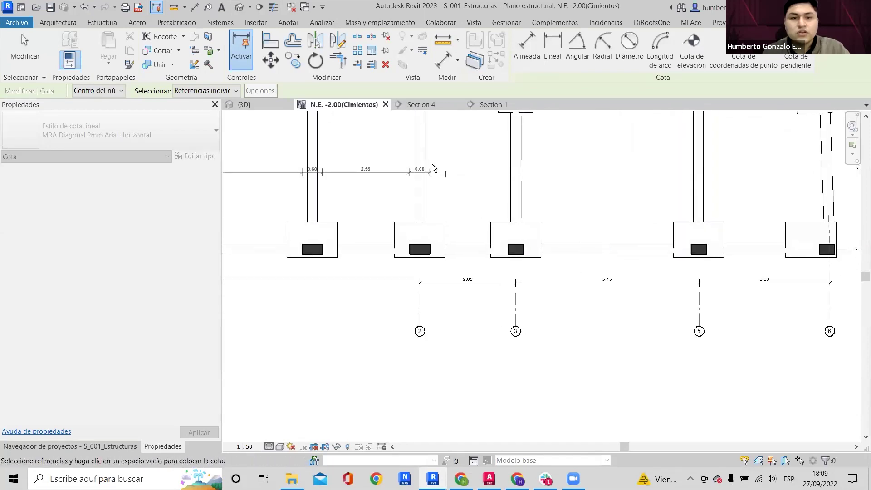
# Continue the axis C dimension string through both faces of the columns on grids 3 and 5.
pyautogui.scroll(3, 501, 249)
pyautogui.click(522, 269)
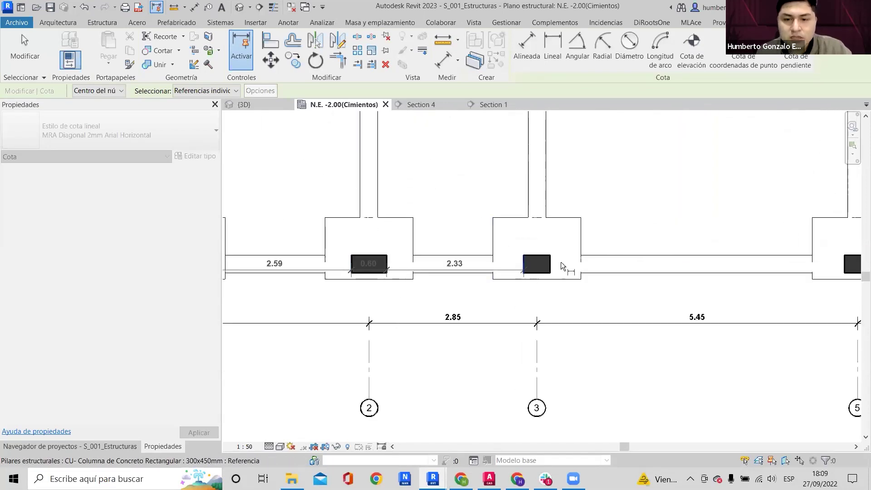
pyautogui.click(552, 265)
pyautogui.scroll(-2, 645, 233)
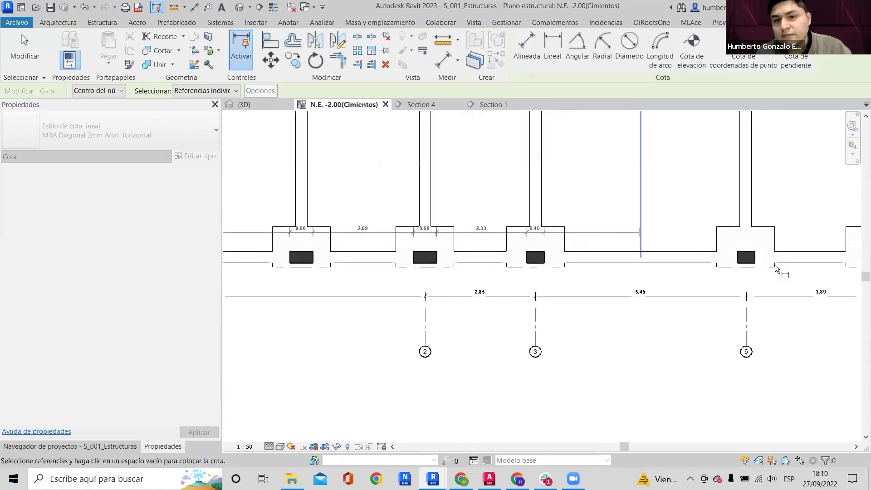
pyautogui.scroll(3, 609, 237)
pyautogui.scroll(-2, 600, 237)
pyautogui.moveTo(599, 237); pyautogui.dragTo(520, 230, button='middle')
pyautogui.scroll(4, 517, 252)
pyautogui.click(513, 255)
pyautogui.click(548, 258)
# Add both faces of the grid 6 column and place the string between the axis C footings and the grid dimensions.
pyautogui.scroll(-2, 740, 240)
pyautogui.scroll(3, 721, 252)
pyautogui.click(725, 260)
pyautogui.click(689, 266)
pyautogui.scroll(-1, 665, 319)
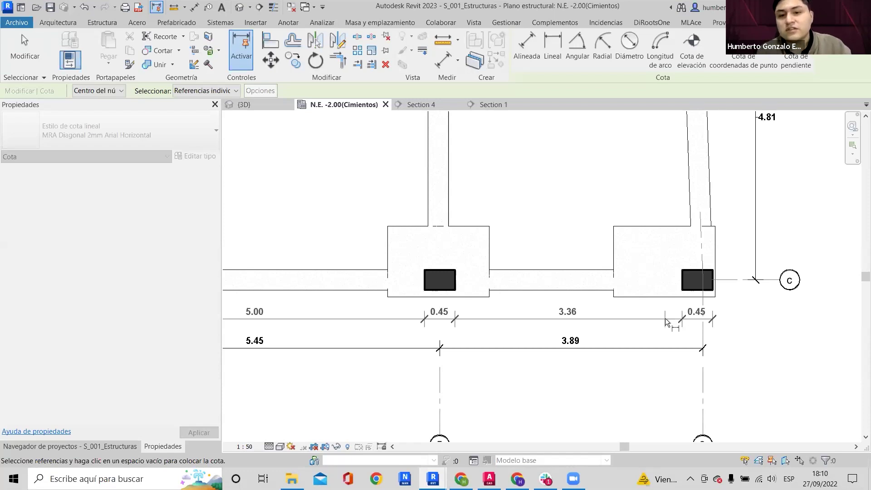
pyautogui.click(664, 314)
pyautogui.press('Escape')
# Add the outer edge of the grid 6 footing to the reference lines of the grid dimension string below axis C.
pyautogui.click(641, 348)
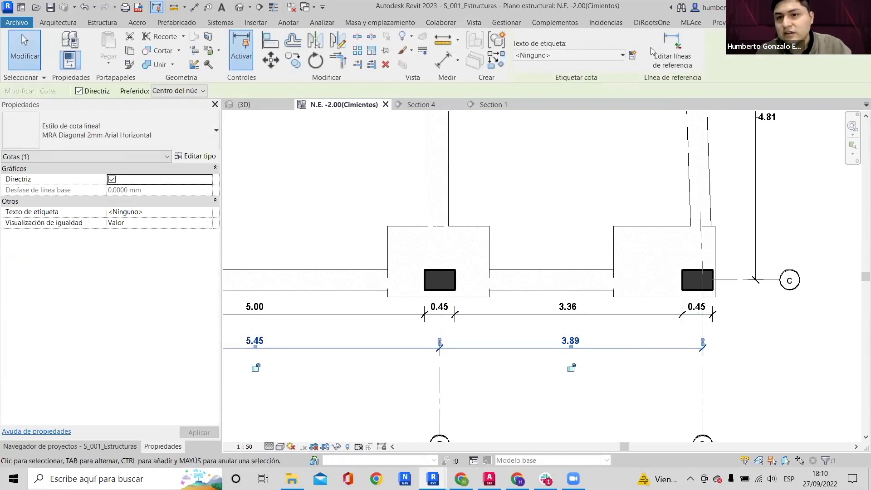
pyautogui.press('Escape')
pyautogui.scroll(2, 710, 282)
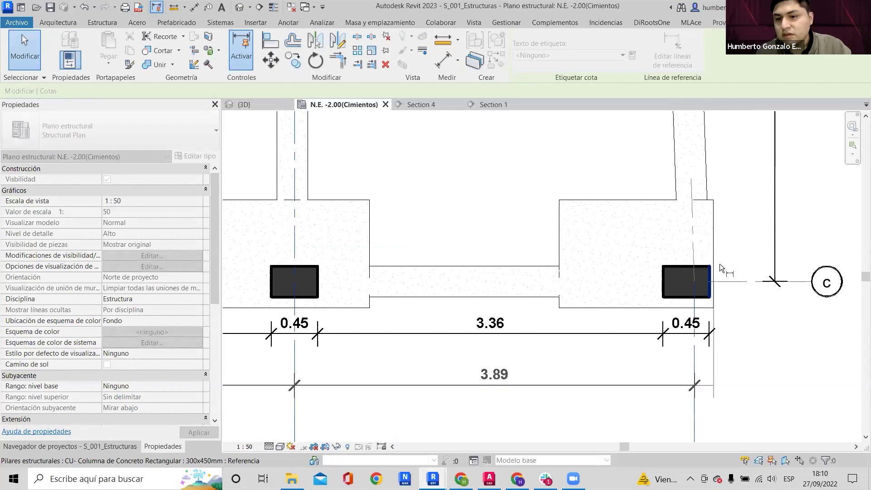
pyautogui.click(716, 260)
pyautogui.click(761, 339)
pyautogui.press('Escape')
pyautogui.scroll(-2, 723, 313)
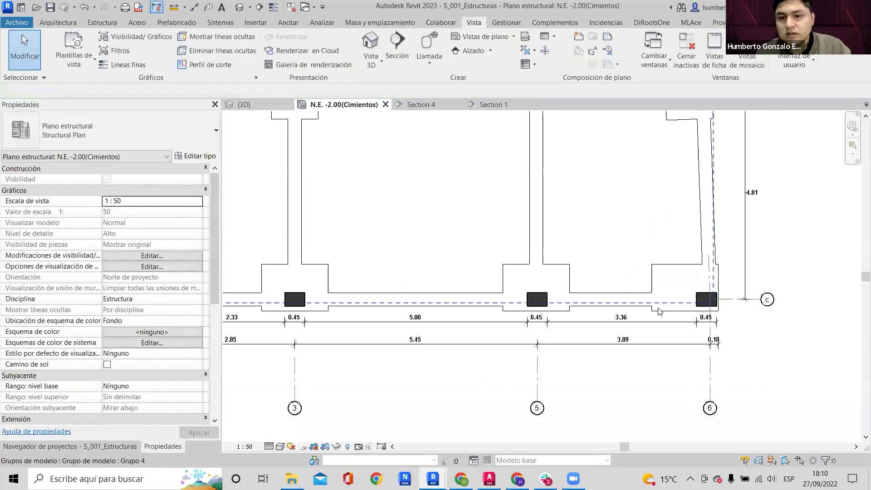
# Start a footing dimension string along axis C with the grid 6 footing's inner edge and both edges of the grid 5 footing.
pyautogui.click(618, 323)
pyautogui.scroll(3, 599, 324)
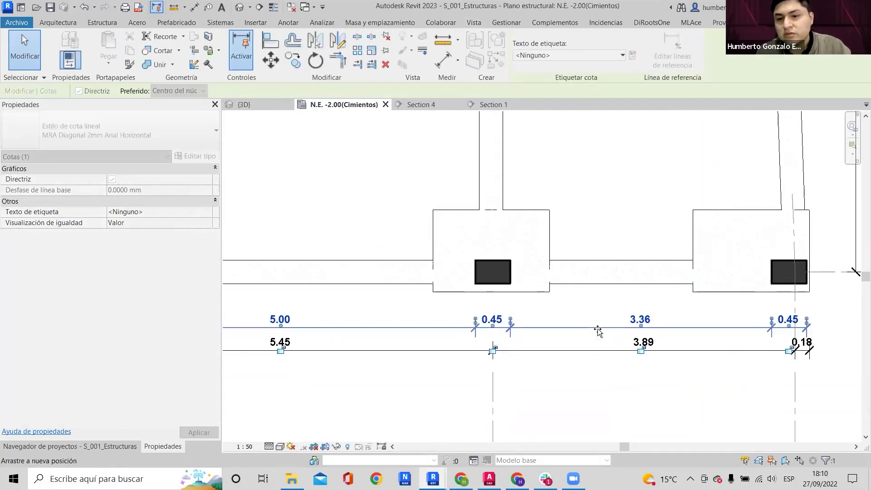
pyautogui.scroll(-3, 599, 331)
pyautogui.press('d')
pyautogui.press('i')
pyautogui.scroll(2, 650, 298)
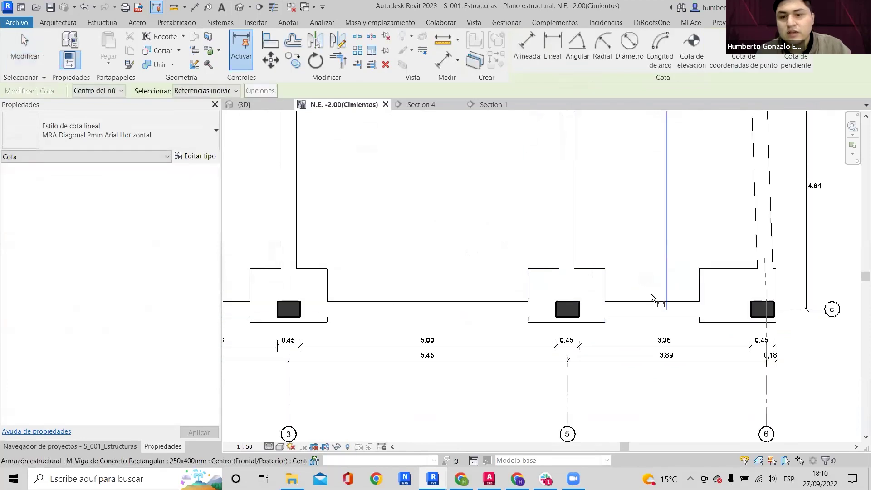
pyautogui.click(604, 281)
pyautogui.click(699, 285)
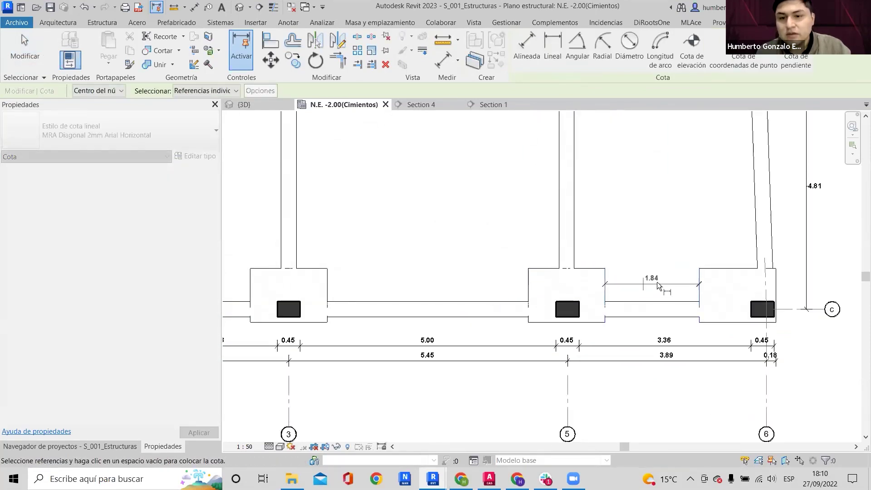
pyautogui.scroll(-3, 491, 282)
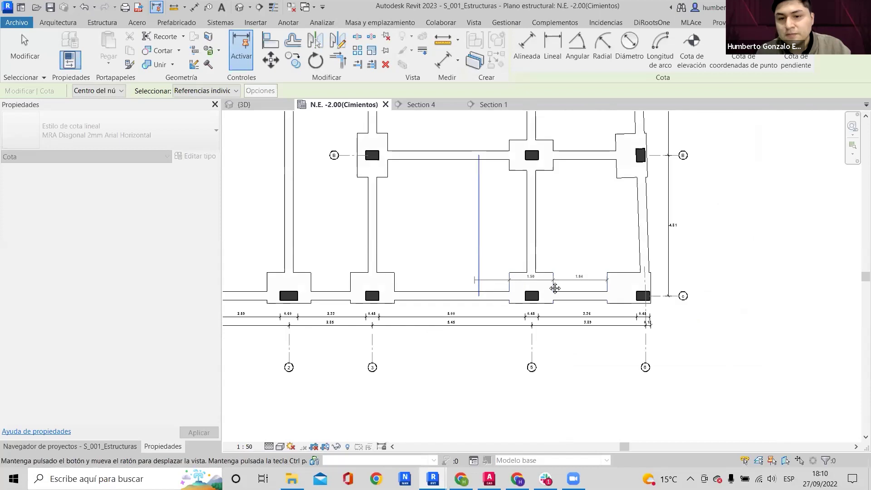
# Continue the axis C footing dimension string through both edges of the footings on grids 3 and 2.
pyautogui.scroll(3, 476, 265)
pyautogui.click(433, 265)
pyautogui.scroll(-3, 353, 269)
pyautogui.scroll(3, 582, 295)
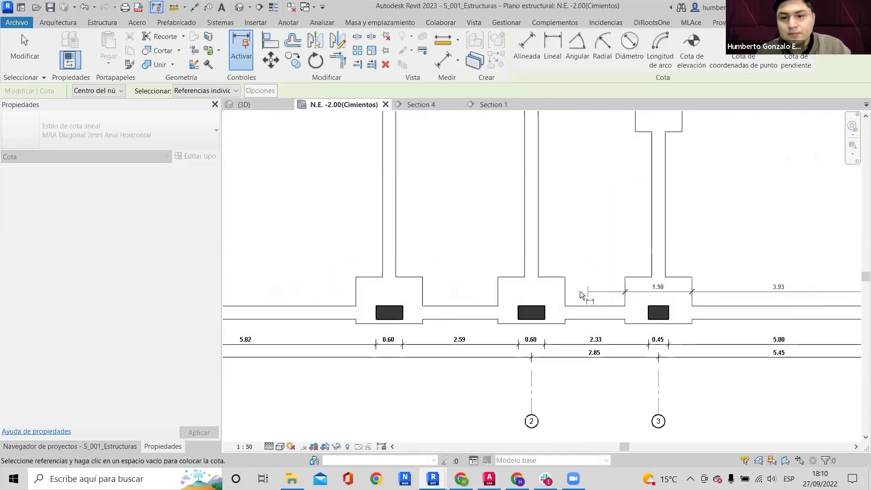
pyautogui.click(563, 294)
pyautogui.scroll(-3, 563, 292)
pyautogui.scroll(2, 507, 290)
pyautogui.click(553, 290)
pyautogui.scroll(1, 549, 289)
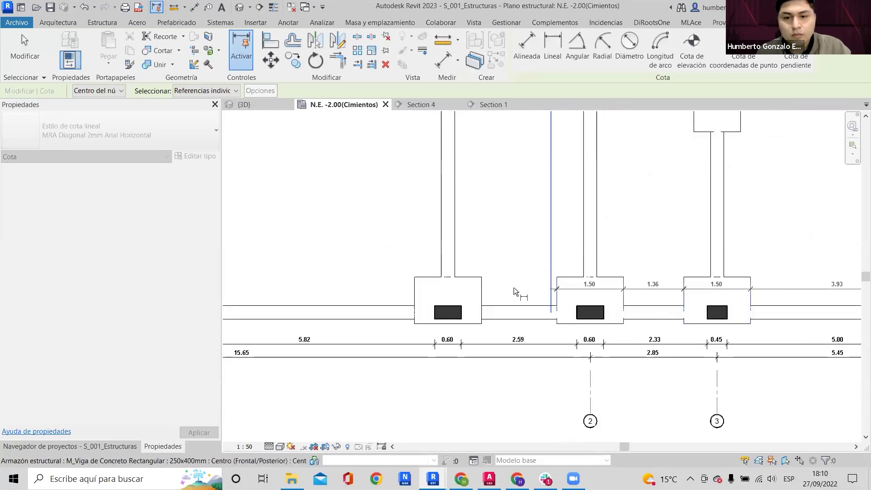
# Continue the axis C footing dimension string through both edges of the two footings between grids 2 and 1.
pyautogui.scroll(-3, 414, 274)
pyautogui.scroll(2, 482, 317)
pyautogui.click(436, 312)
pyautogui.moveTo(380, 303); pyautogui.dragTo(549, 282, button='middle')
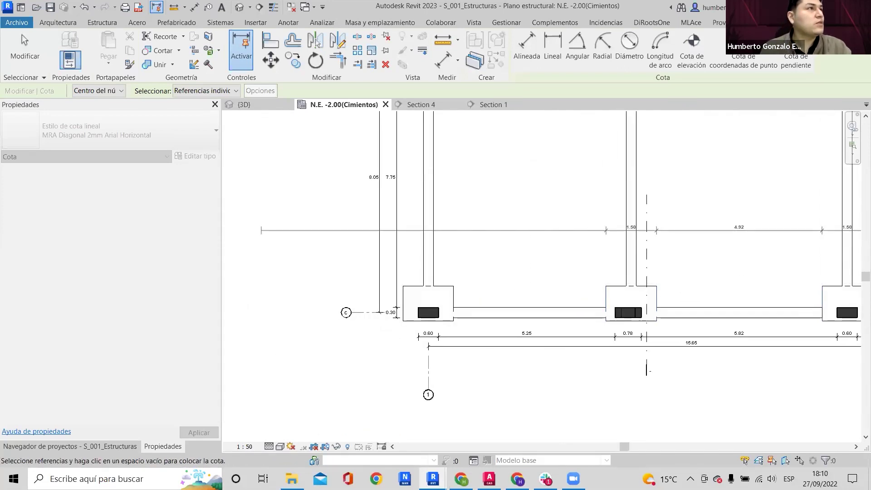
# Add both edges of the grid 1 footing and place the string between the axis C footings and the column dimension string.
pyautogui.scroll(2, 507, 292)
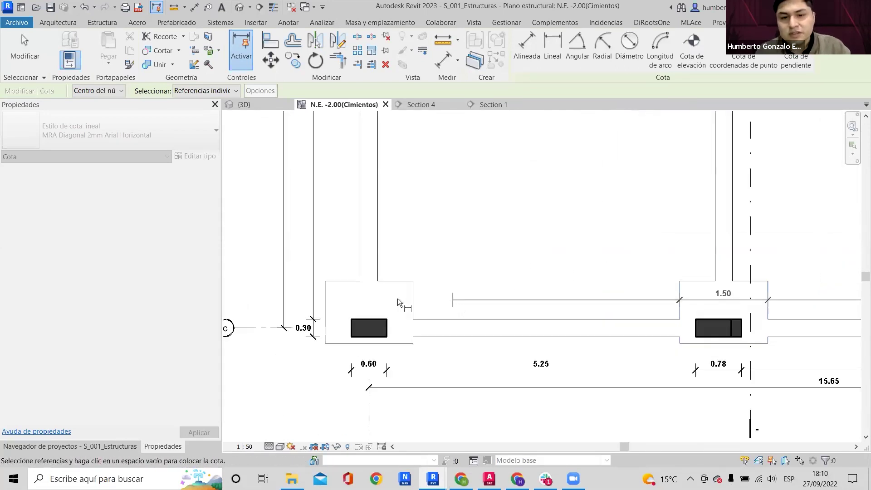
pyautogui.click(410, 299)
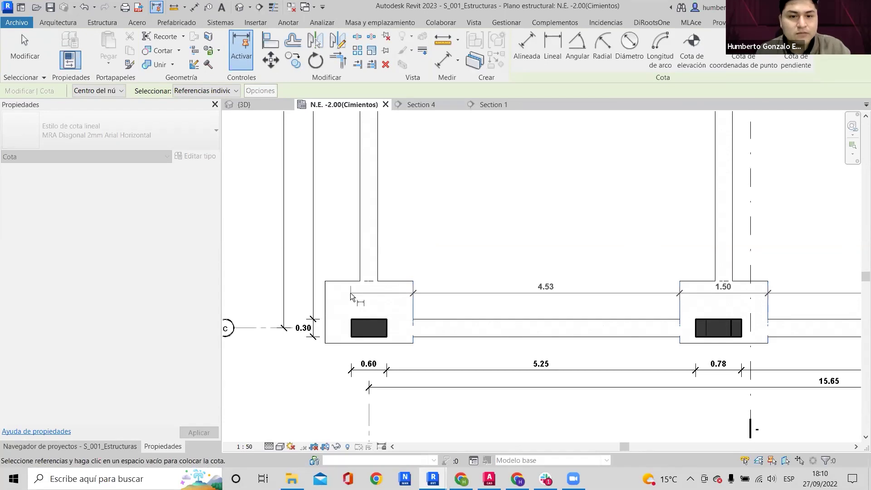
pyautogui.click(320, 299)
pyautogui.scroll(-4, 320, 295)
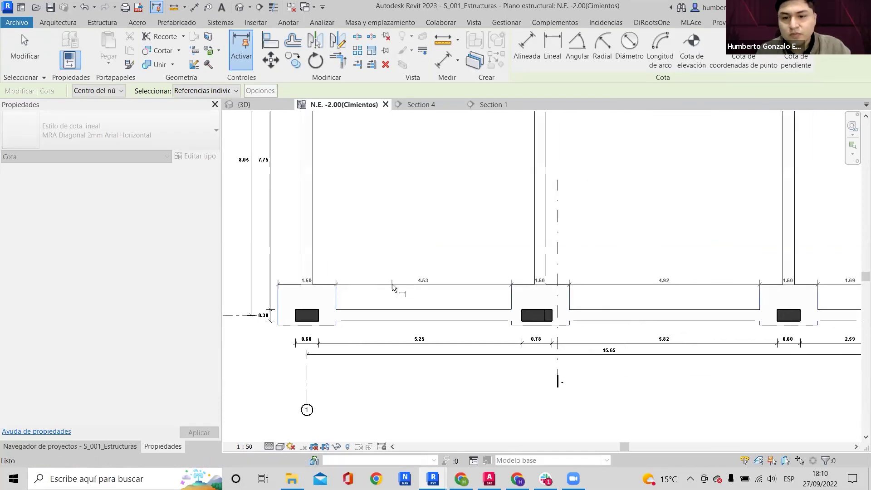
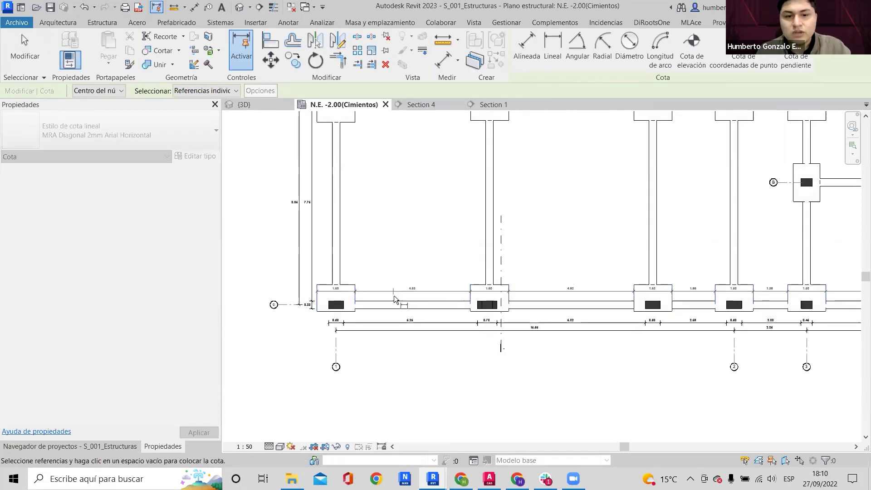
pyautogui.scroll(1, 394, 299)
pyautogui.scroll(4, 402, 313)
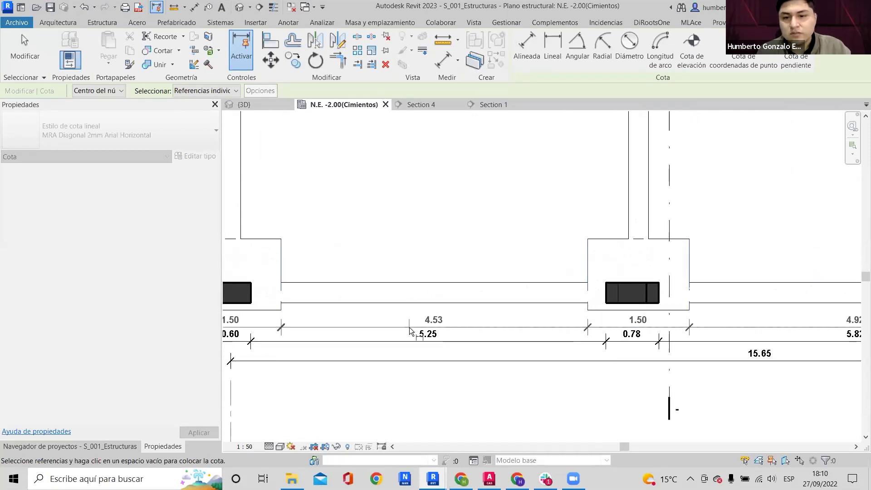
pyautogui.press('Escape')
# Move the grid dimension string farther below axis C and reposition the footing string between the column and grid strings.
pyautogui.scroll(-3, 468, 304)
pyautogui.moveTo(563, 287); pyautogui.dragTo(488, 233, button='middle')
pyautogui.click(426, 271)
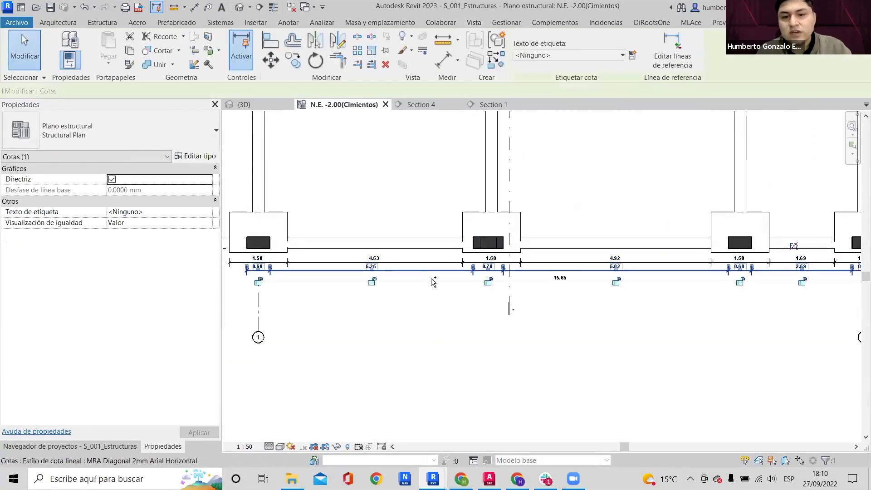
pyautogui.click(432, 292)
pyautogui.moveTo(436, 292)
pyautogui.mouseDown()
pyautogui.moveTo(429, 320)
pyautogui.moveTo(430, 305)
pyautogui.mouseUp()
pyautogui.click(419, 287)
pyautogui.moveTo(412, 264); pyautogui.dragTo(413, 284)
pyautogui.click(413, 282)
pyautogui.scroll(-2, 615, 265)
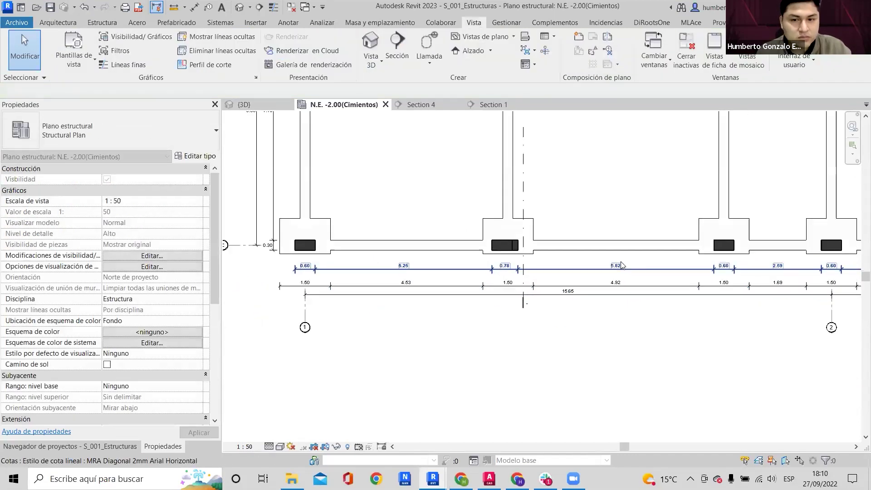
# Add the outer edge of the grid 6 footing to the reference lines of the footing dimension string below axis C.
pyautogui.moveTo(615, 264); pyautogui.dragTo(316, 275, button='middle')
pyautogui.moveTo(666, 291); pyautogui.dragTo(428, 282, button='middle')
pyautogui.scroll(2, 602, 260)
pyautogui.click(568, 301)
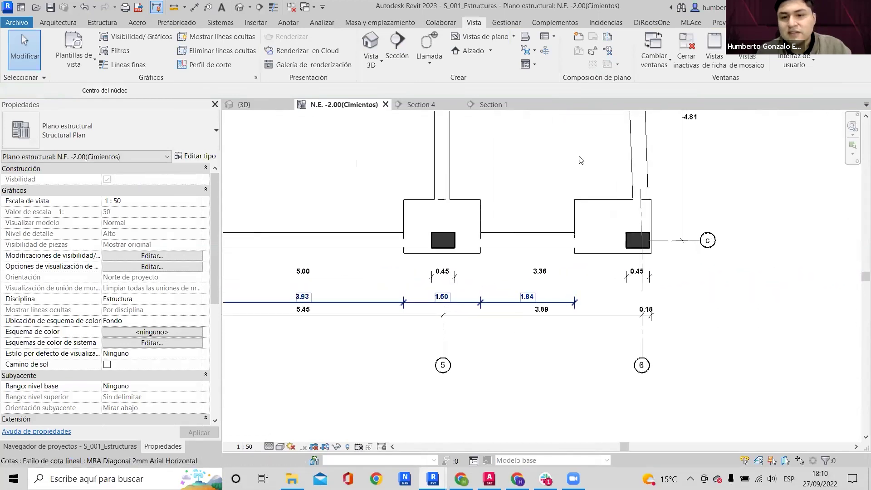
pyautogui.click(672, 51)
pyautogui.scroll(2, 648, 249)
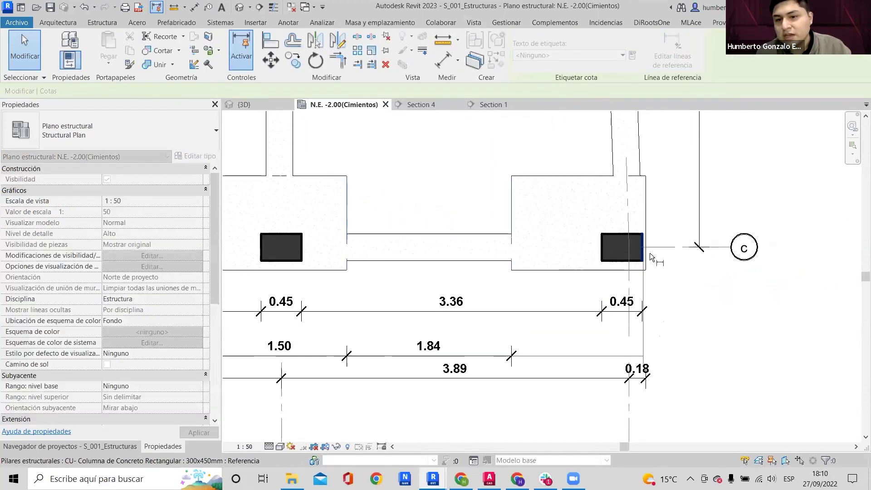
pyautogui.click(650, 252)
pyautogui.click(718, 367)
# Move the 0.18 and 3.89 texts near grid 6 below the line of the grid dimension string.
pyautogui.click(640, 379)
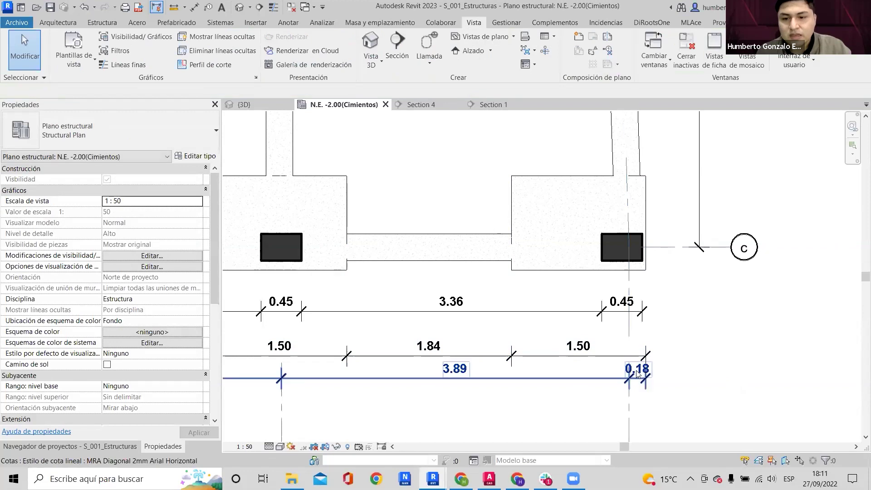
pyautogui.scroll(2, 641, 381)
pyautogui.moveTo(639, 380); pyautogui.dragTo(657, 420)
pyautogui.moveTo(400, 380); pyautogui.dragTo(455, 282, button='middle')
pyautogui.scroll(1, 455, 282)
pyautogui.scroll(-4, 445, 264)
pyautogui.moveTo(424, 289); pyautogui.dragTo(421, 296)
pyautogui.scroll(3, 429, 289)
# Check the spacing of the column, footing and grid dimension strings below axis C from grid 3 to grid 6.
pyautogui.click(663, 218)
pyautogui.scroll(-5, 668, 218)
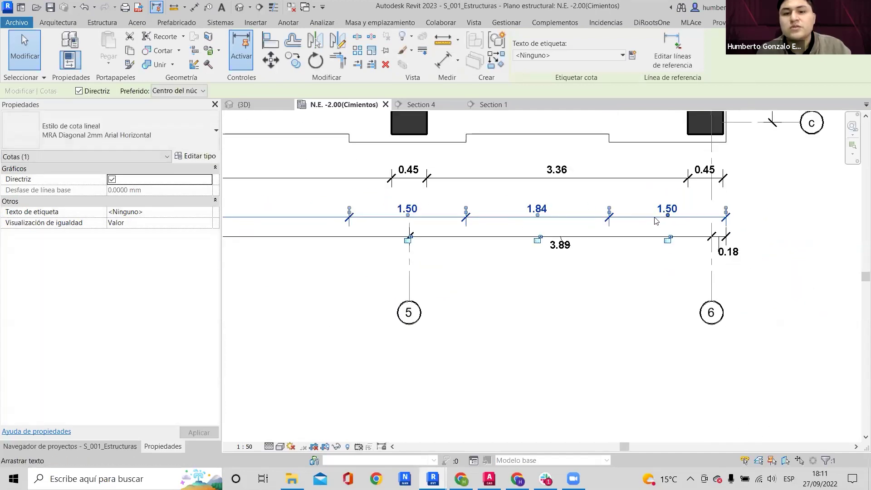
pyautogui.scroll(3, 576, 278)
pyautogui.click(574, 277)
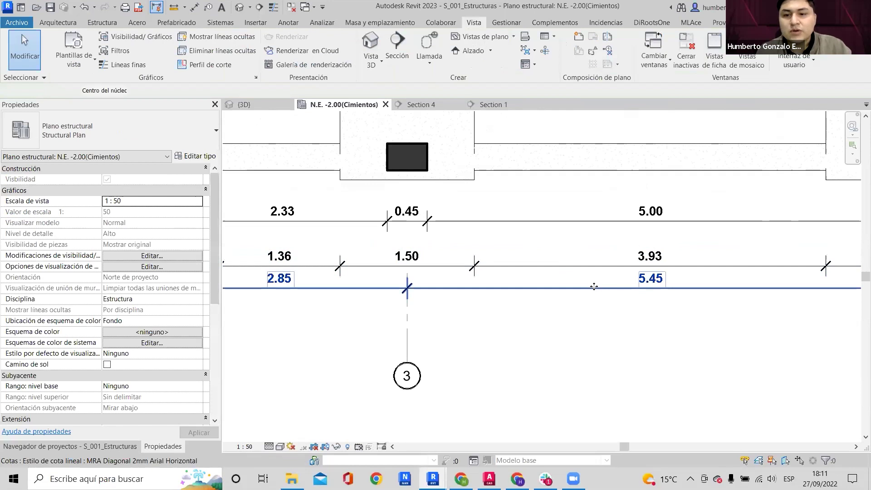
pyautogui.click(593, 286)
pyautogui.scroll(-3, 648, 277)
pyautogui.moveTo(790, 243); pyautogui.dragTo(555, 257, button='middle')
pyautogui.scroll(-2, 554, 257)
pyautogui.click(565, 266)
pyautogui.moveTo(567, 310); pyautogui.dragTo(487, 379, button='middle')
pyautogui.moveTo(550, 283); pyautogui.dragTo(547, 312, button='middle')
# Create a vertical dimension string along grid 6 through the axis C and B column centres and both faces of the axis A column.
pyautogui.press('d')
pyautogui.press('i')
pyautogui.scroll(3, 540, 338)
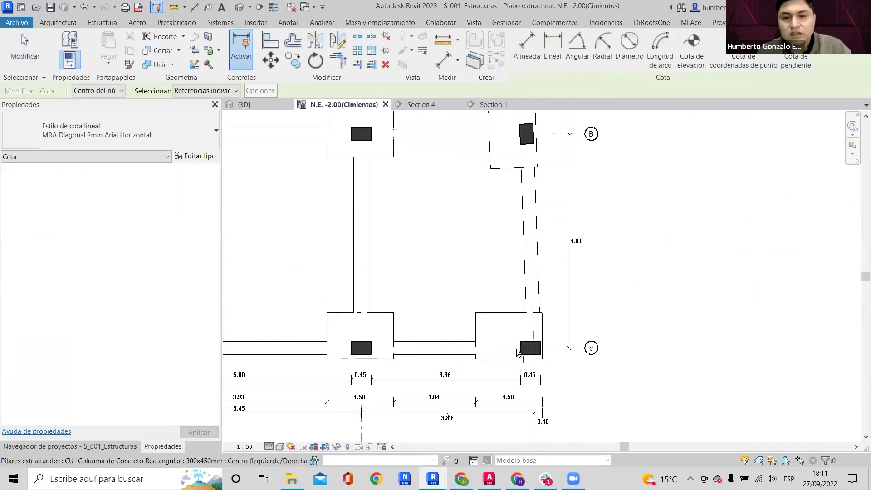
pyautogui.scroll(2, 523, 348)
pyautogui.scroll(-4, 504, 208)
pyautogui.scroll(3, 523, 229)
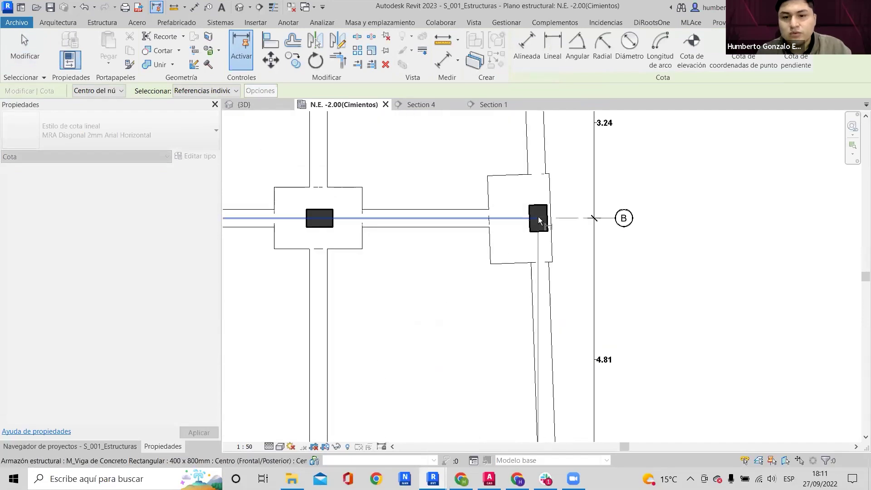
pyautogui.click(539, 216)
pyautogui.moveTo(554, 203); pyautogui.dragTo(554, 210, button='middle')
pyautogui.moveTo(541, 155); pyautogui.dragTo(532, 388, button='middle')
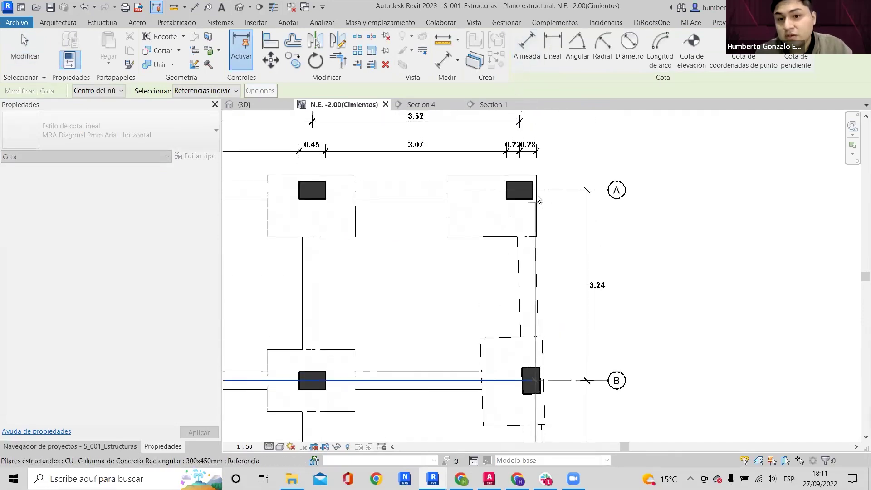
pyautogui.scroll(1, 523, 183)
pyautogui.click(522, 200)
pyautogui.click(518, 178)
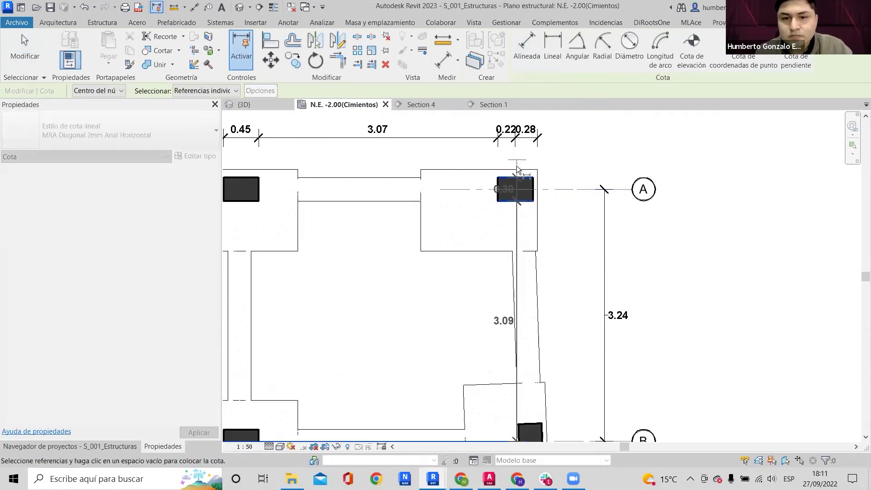
pyautogui.click(517, 169)
# Move the vertical grid 6 column string outside the footings, between them and the axis dimension string.
pyautogui.scroll(2, 524, 186)
pyautogui.press('Escape')
pyautogui.press('Escape')
pyautogui.moveTo(512, 230); pyautogui.dragTo(624, 224)
# Edit the grid 6 column string's references to include the axis A footing's outer edge and both faces of the axis B and C columns.
pyautogui.click(670, 44)
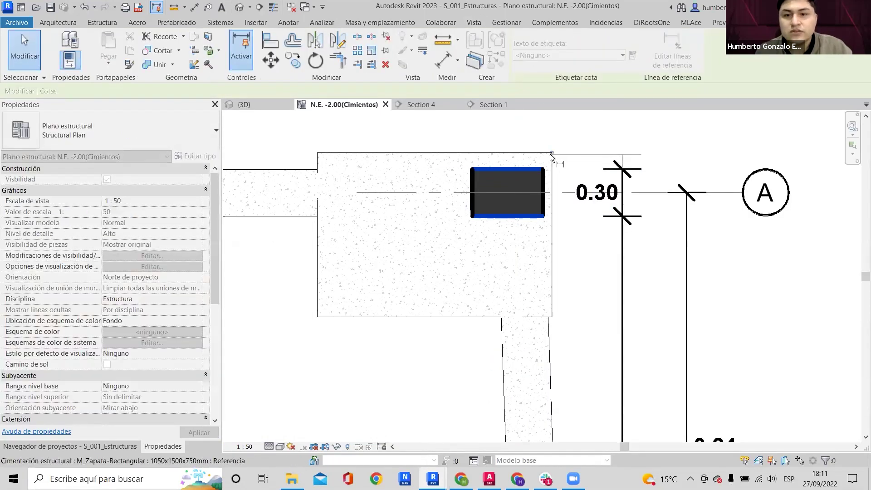
pyautogui.scroll(-5, 552, 156)
pyautogui.scroll(5, 564, 181)
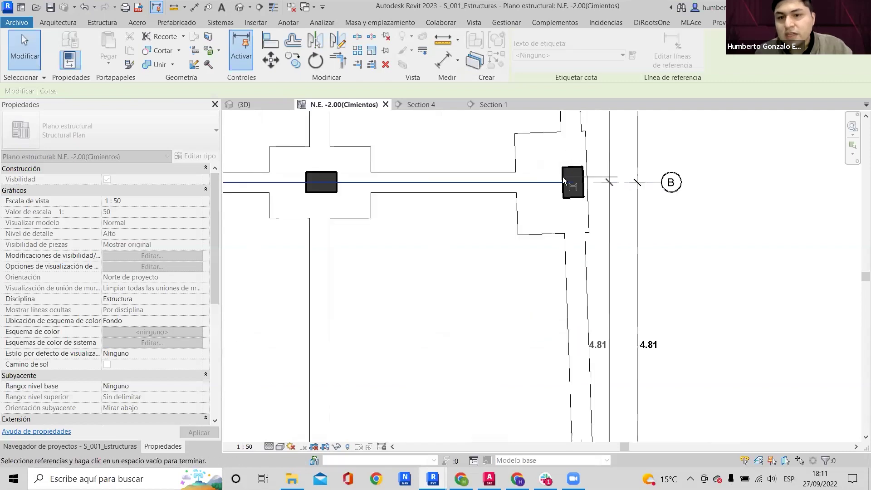
pyautogui.scroll(1, 579, 165)
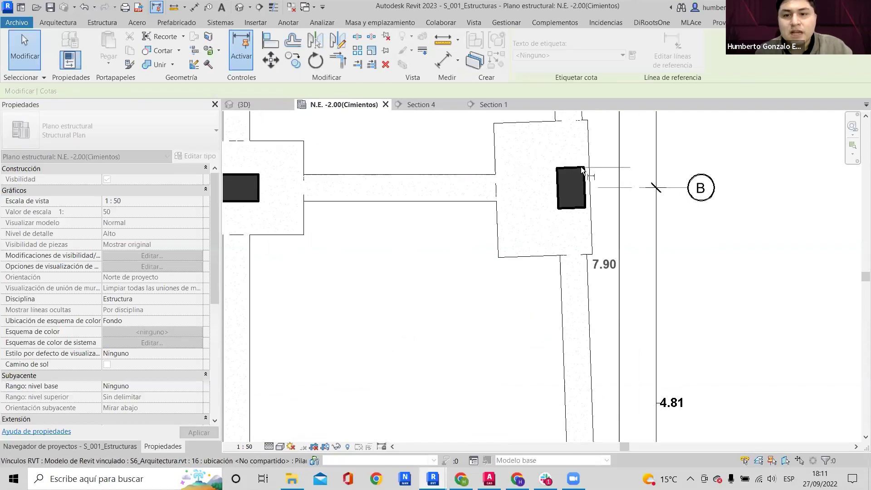
pyautogui.scroll(-4, 653, 272)
pyautogui.scroll(5, 553, 290)
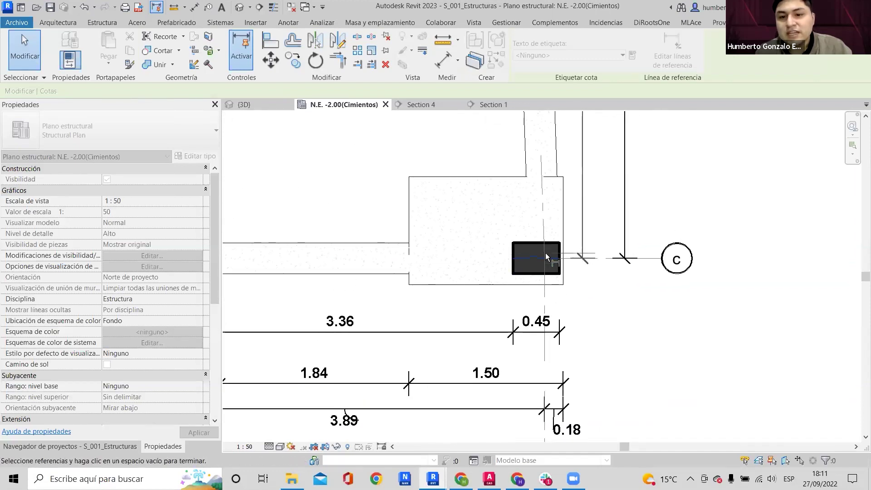
pyautogui.click(558, 270)
pyautogui.click(558, 245)
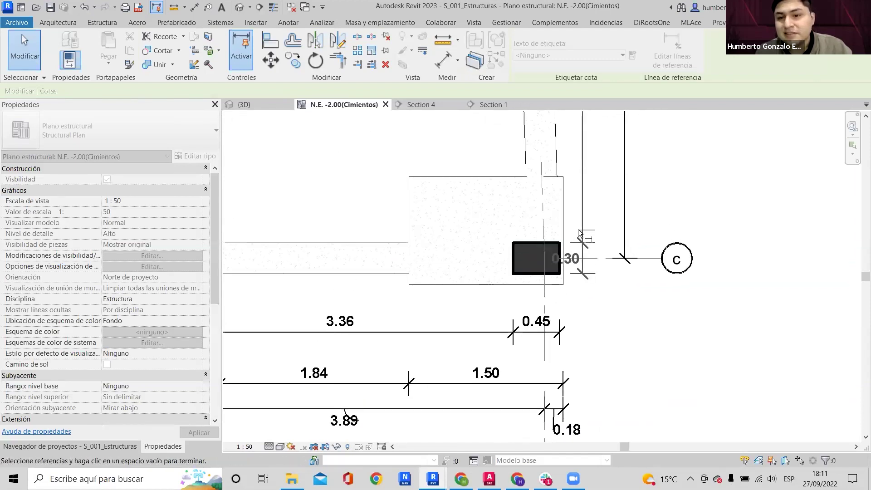
pyautogui.click(635, 214)
pyautogui.scroll(-3, 637, 218)
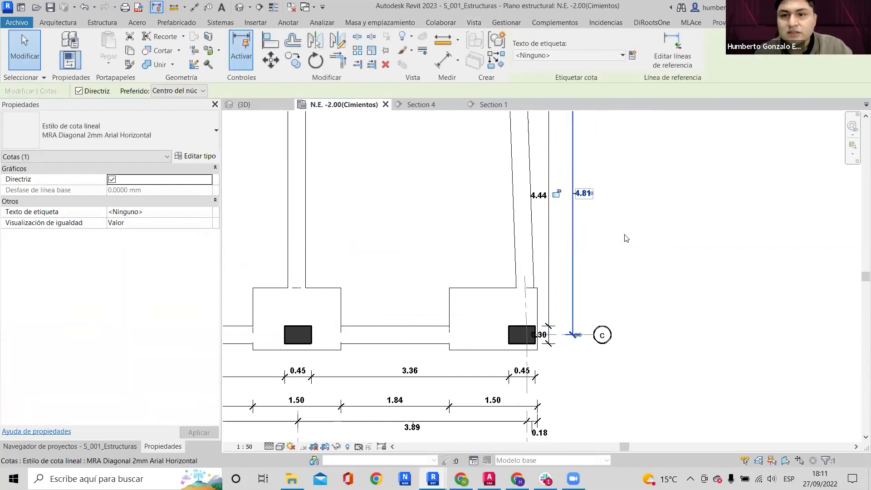
# Add the outer faces of the axis C and axis A columns to the reference lines of the vertical axis dimension string beside grid 6.
pyautogui.press('Escape')
pyautogui.scroll(2, 521, 342)
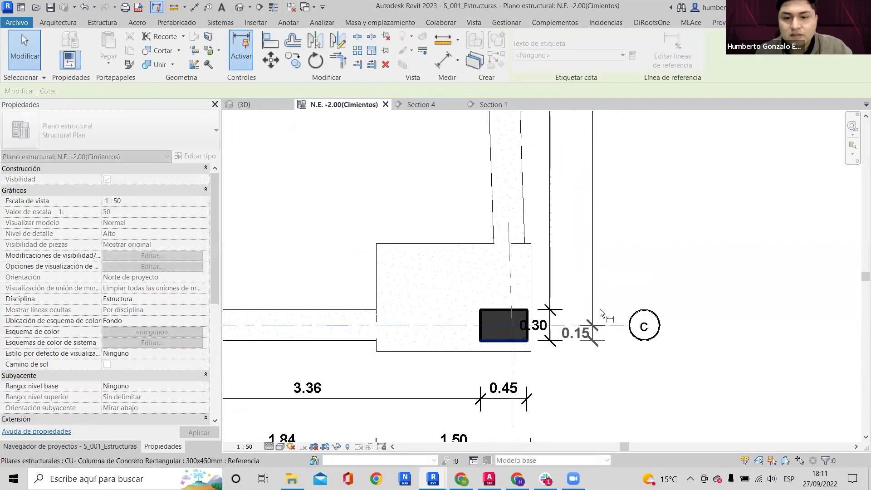
pyautogui.scroll(-3, 589, 255)
pyautogui.moveTo(589, 255); pyautogui.dragTo(578, 430, button='middle')
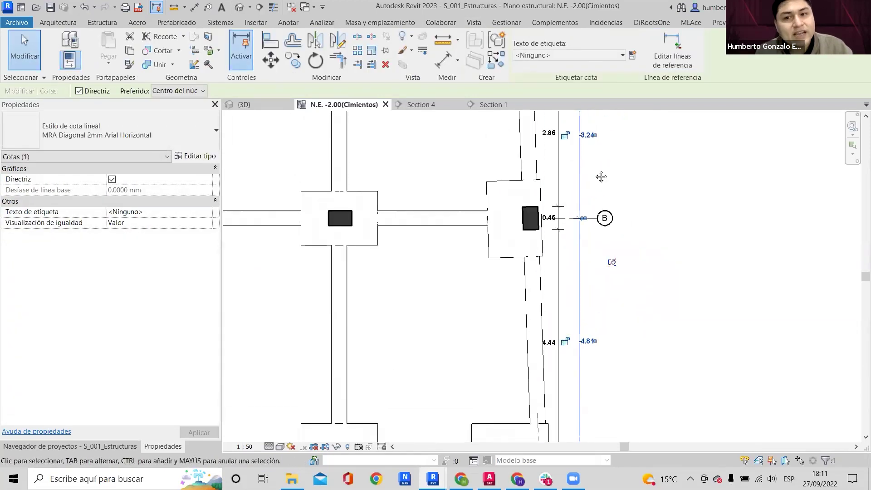
pyautogui.moveTo(602, 176); pyautogui.dragTo(597, 327, button='middle')
pyautogui.click(657, 50)
pyautogui.scroll(2, 572, 134)
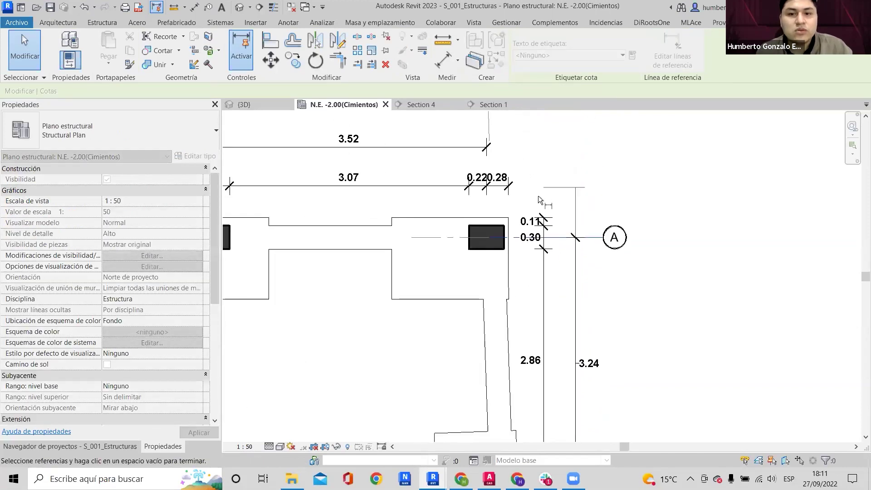
pyautogui.click(492, 227)
pyautogui.click(571, 209)
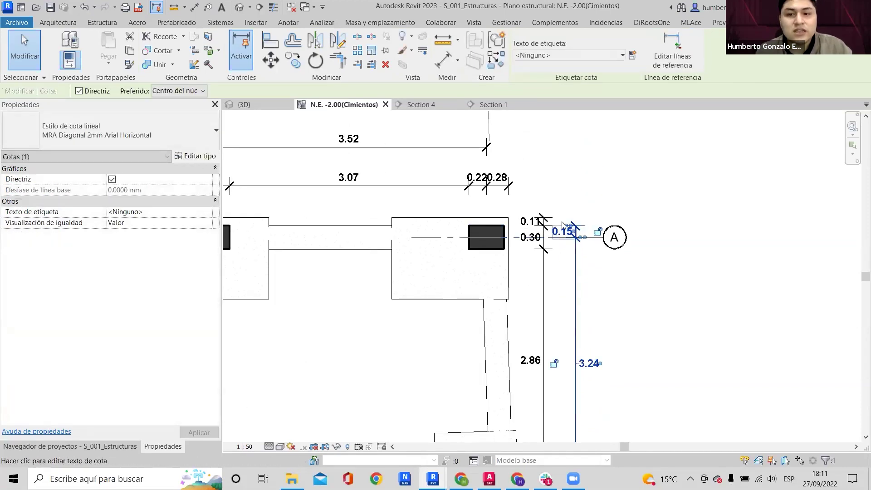
# Start a dimension string along axis A from the outer face of the grid 6 footing through both faces of the grid 5 footing.
pyautogui.scroll(2, 564, 221)
pyautogui.scroll(-3, 514, 204)
pyautogui.moveTo(521, 210); pyautogui.dragTo(567, 175, button='middle')
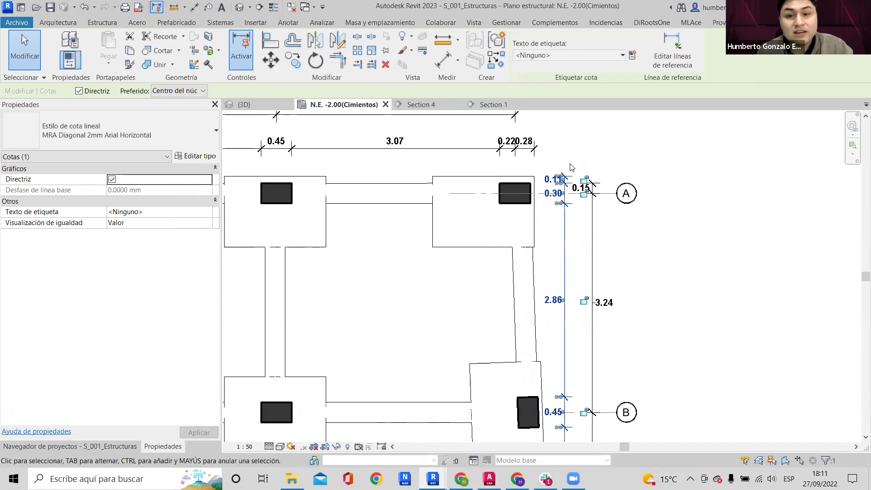
pyautogui.press('d')
pyautogui.press('i')
pyautogui.scroll(2, 524, 198)
pyautogui.click(537, 186)
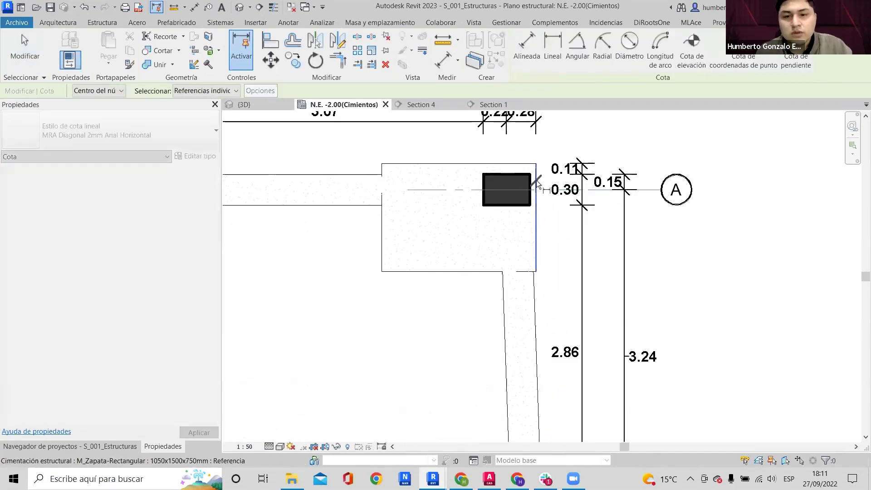
pyautogui.scroll(-4, 536, 182)
pyautogui.click(476, 194)
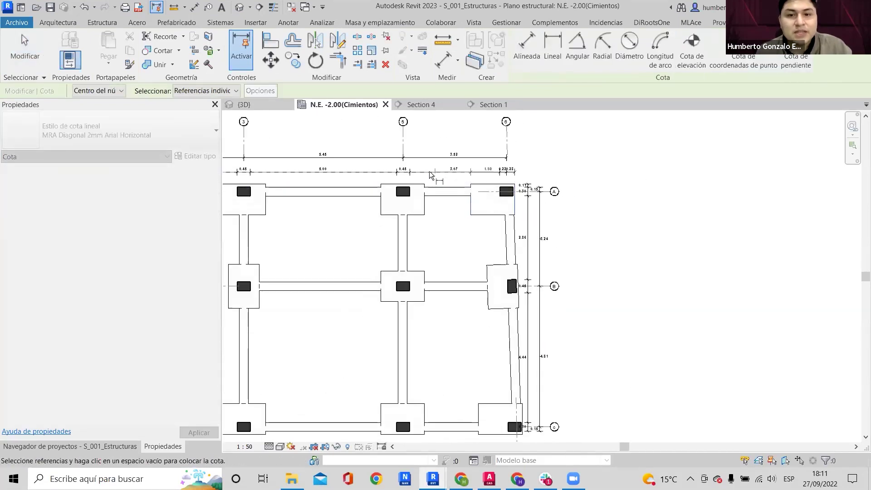
pyautogui.scroll(3, 420, 187)
pyautogui.click(433, 231)
pyautogui.click(316, 231)
# Continue the axis A footing string through both side faces of the grid 3 and grid 2 footings.
pyautogui.scroll(-3, 320, 231)
pyautogui.moveTo(331, 232); pyautogui.dragTo(638, 226, button='middle')
pyautogui.click(490, 222)
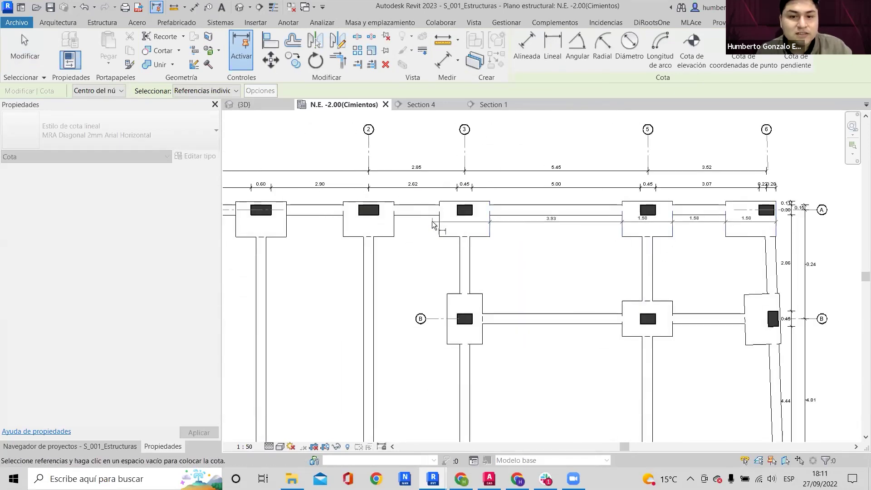
pyautogui.click(440, 222)
pyautogui.click(394, 222)
pyautogui.click(344, 227)
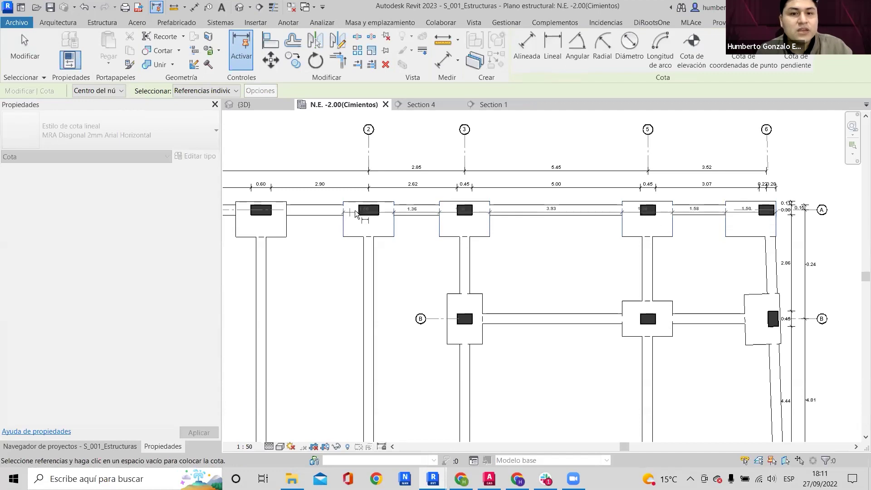
# Add both side faces of the two footings between grids 1 and 2, and place the footing string across the axis A footings.
pyautogui.moveTo(344, 227); pyautogui.dragTo(524, 195, button='middle')
pyautogui.scroll(1, 524, 195)
pyautogui.click(379, 202)
pyautogui.moveTo(379, 142); pyautogui.dragTo(651, 208, button='middle')
pyautogui.scroll(-2, 651, 208)
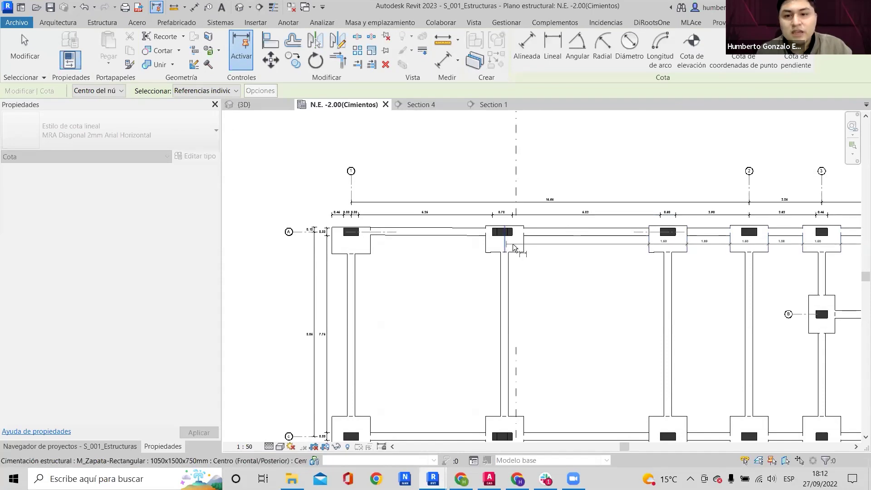
pyautogui.scroll(2, 522, 247)
pyautogui.click(530, 249)
pyautogui.click(477, 251)
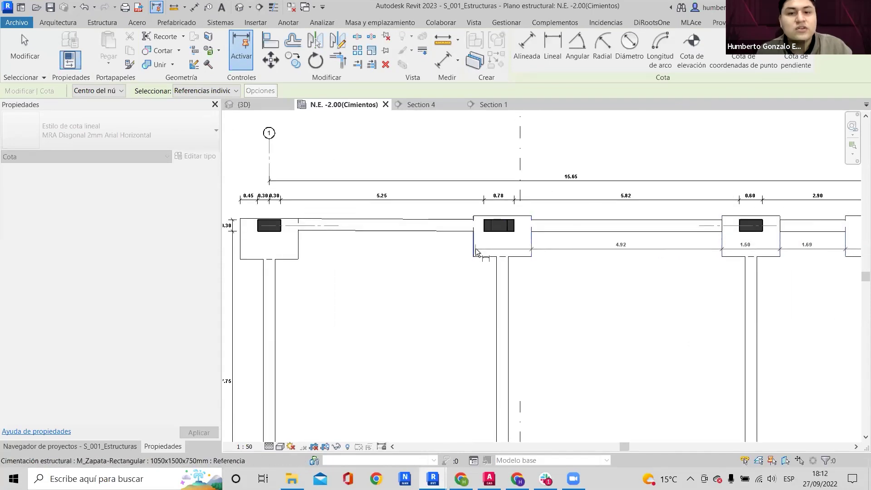
pyautogui.click(298, 249)
pyautogui.scroll(-3, 325, 232)
pyautogui.moveTo(330, 233); pyautogui.dragTo(600, 248, button='middle')
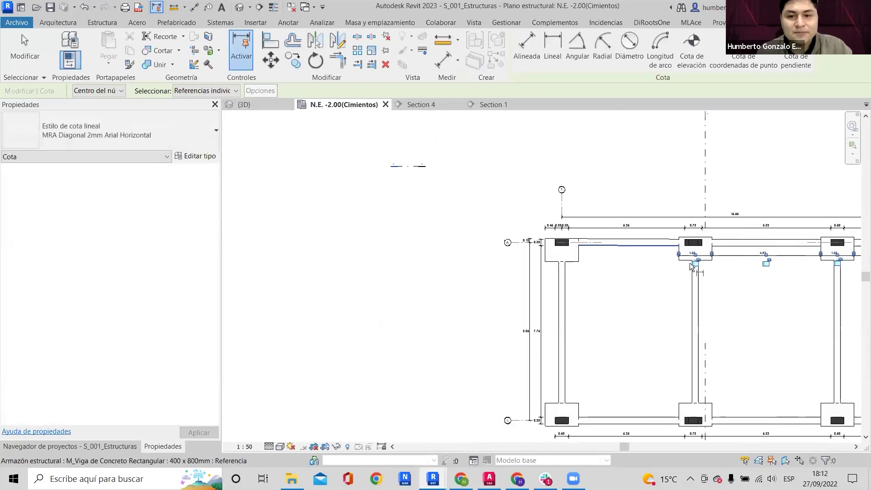
pyautogui.scroll(4, 696, 262)
pyautogui.press('Escape')
# Move the axis A footing string just above the footings and add both side edges of the grid 1 footing to its references.
pyautogui.moveTo(740, 254); pyautogui.dragTo(747, 208)
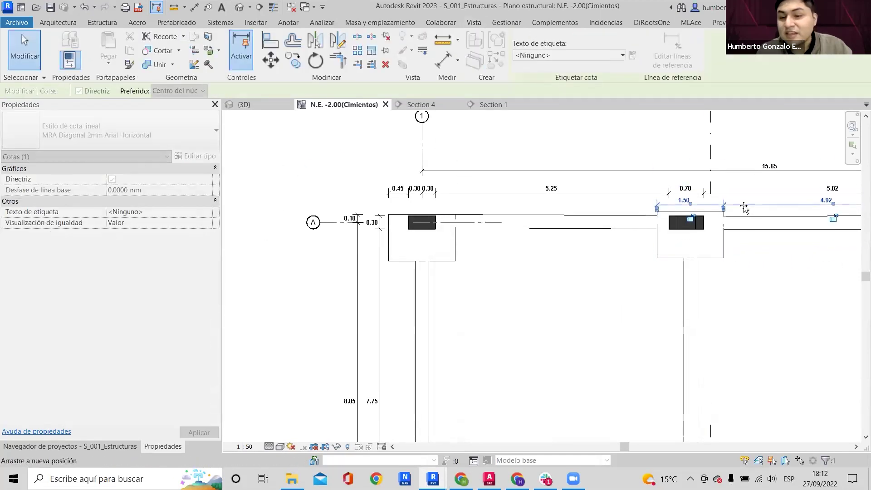
pyautogui.click(673, 56)
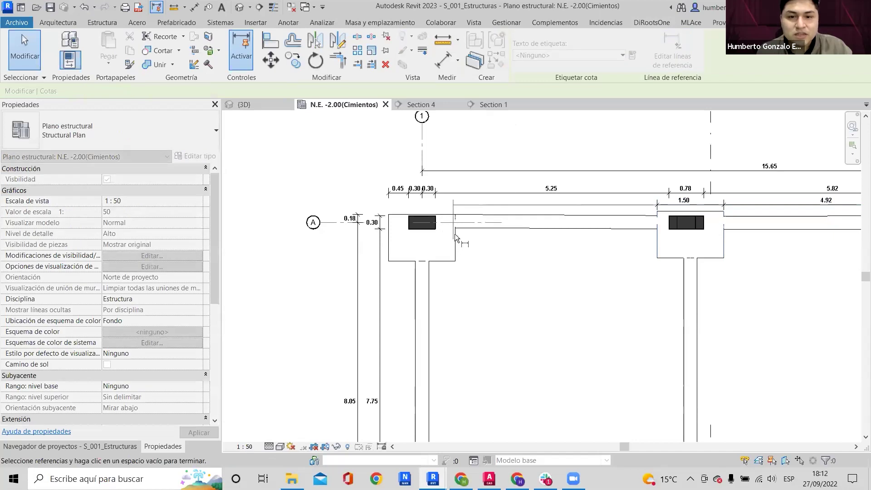
pyautogui.click(455, 261)
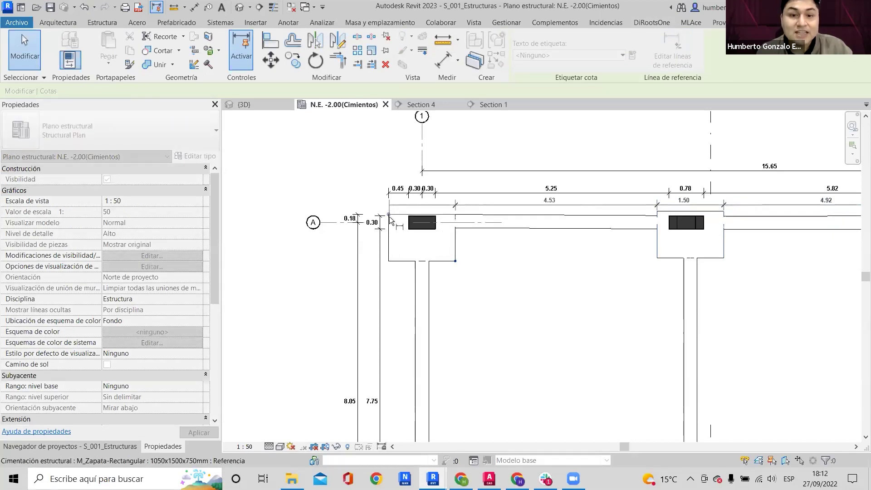
pyautogui.press('Escape')
# Add the outer edge of the grid 1 footing to the reference lines of the axis dimension string above axis A.
pyautogui.scroll(-2, 468, 200)
pyautogui.moveTo(611, 200); pyautogui.dragTo(528, 191, button='middle')
pyautogui.scroll(4, 400, 185)
pyautogui.click(404, 196)
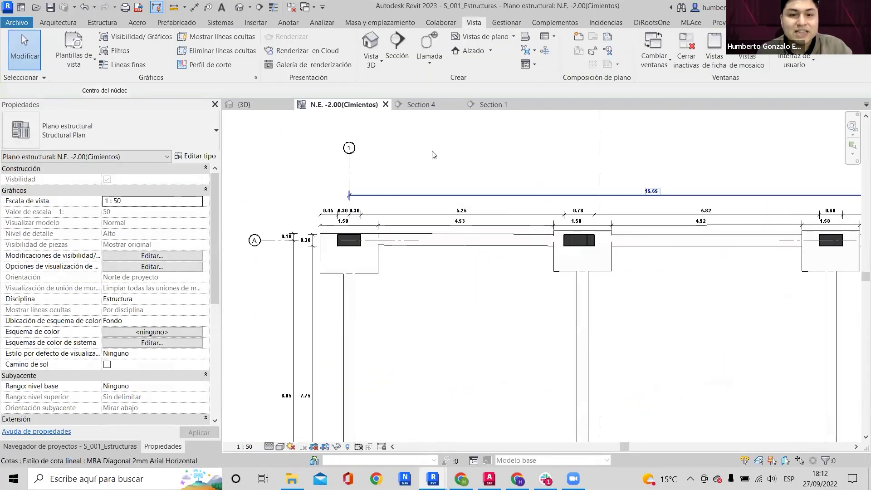
pyautogui.click(679, 57)
pyautogui.scroll(2, 313, 252)
pyautogui.click(323, 230)
pyautogui.click(353, 159)
pyautogui.press('Escape')
# Add the outer edge of the grid 6 footing to the reference lines of the axis dimension string above axis A.
pyautogui.scroll(-3, 353, 161)
pyautogui.moveTo(650, 155); pyautogui.dragTo(253, 239, button='middle')
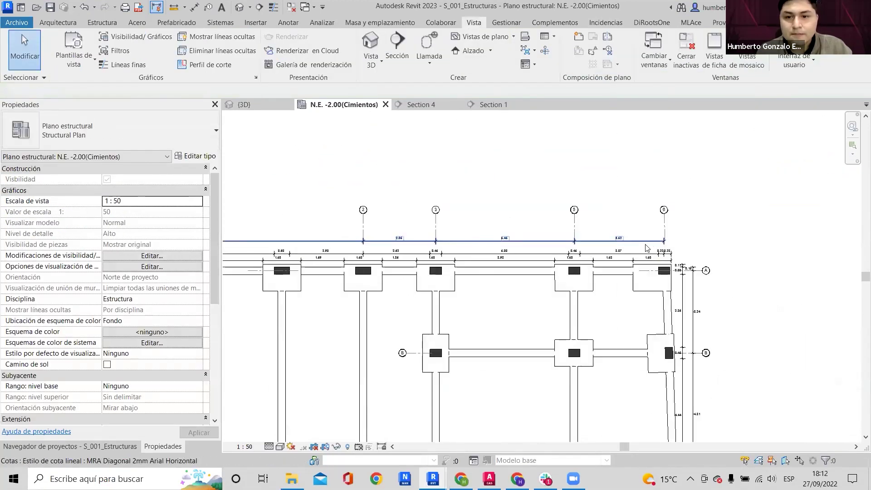
pyautogui.click(654, 249)
pyautogui.scroll(2, 657, 250)
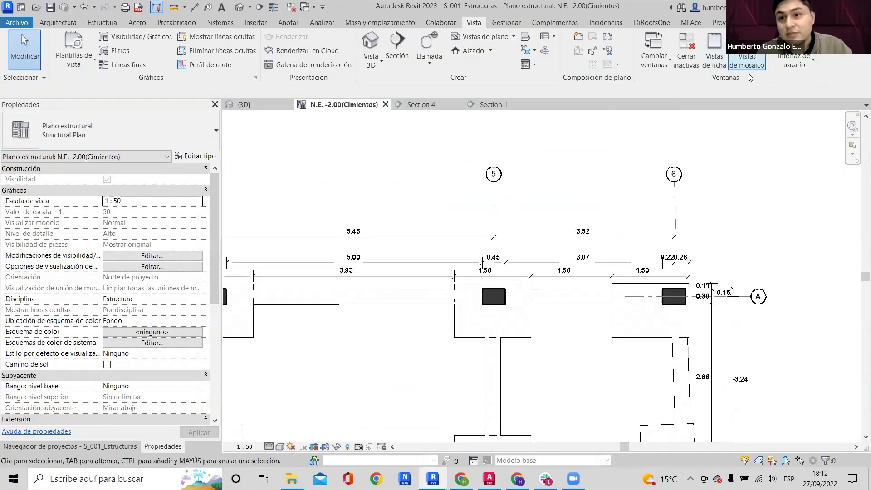
pyautogui.click(659, 236)
pyautogui.click(673, 50)
pyautogui.scroll(3, 693, 288)
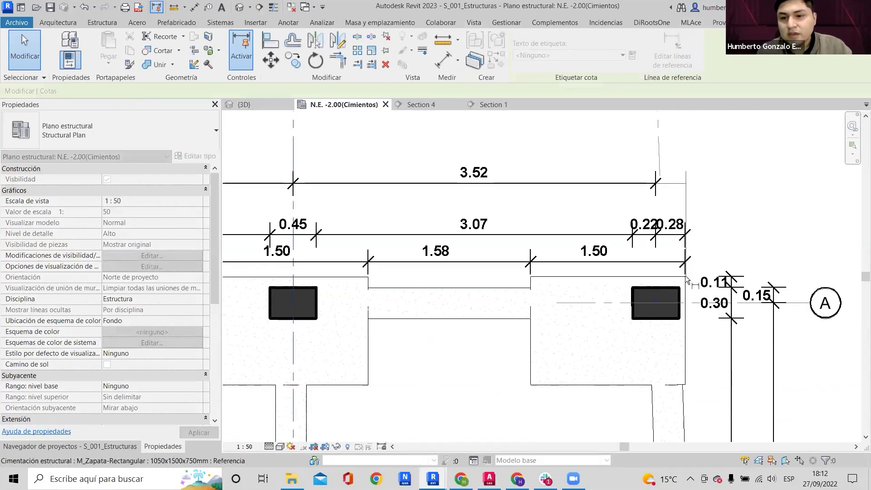
pyautogui.click(685, 276)
pyautogui.click(710, 191)
pyautogui.press('Escape')
# Reposition the dimension strings above axis A so they sit close together and slightly clear of the footings.
pyautogui.scroll(-3, 707, 190)
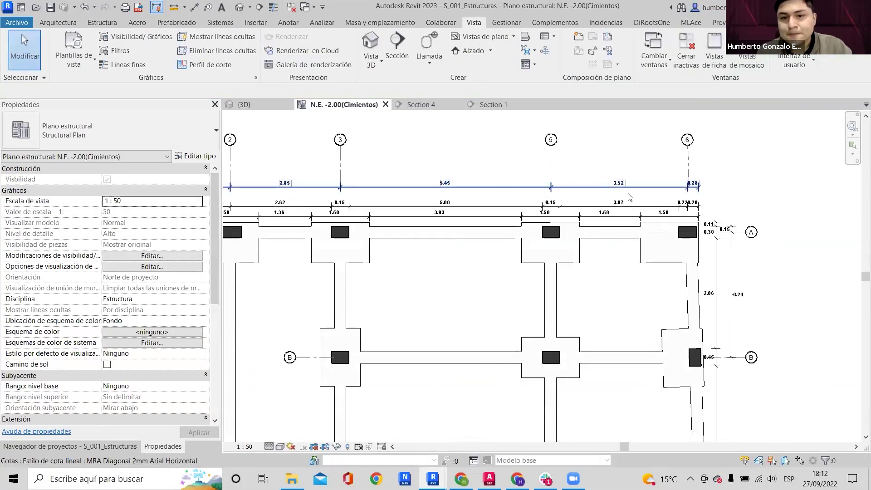
pyautogui.scroll(3, 649, 161)
pyautogui.moveTo(639, 181); pyautogui.dragTo(637, 225)
pyautogui.moveTo(595, 259); pyautogui.dragTo(599, 223)
pyautogui.scroll(-5, 600, 219)
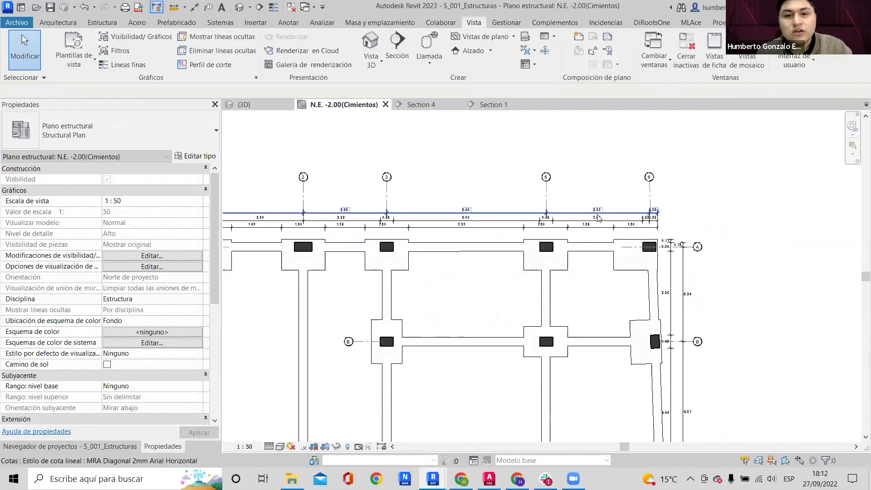
# Move the vertical column string and axis dimension string beside grid 1 farther out from the footings.
pyautogui.moveTo(576, 280); pyautogui.dragTo(633, 170, button='middle')
pyautogui.moveTo(630, 287); pyautogui.dragTo(730, 362, button='middle')
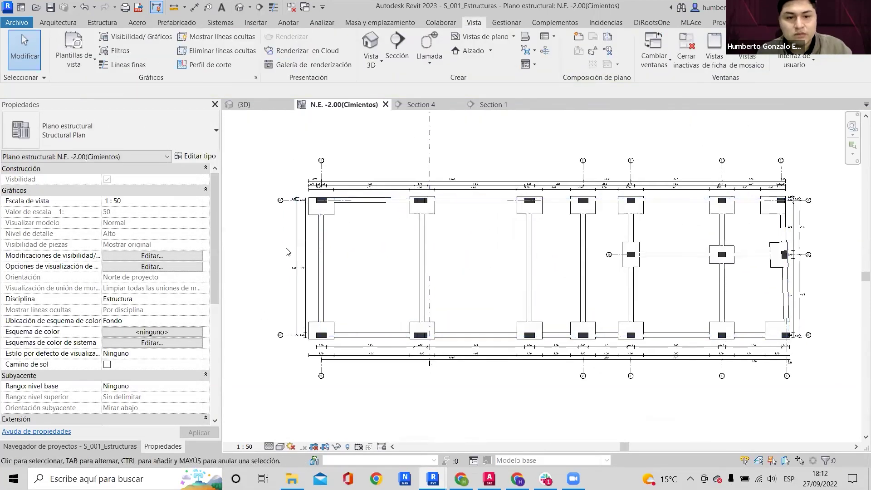
pyautogui.scroll(2, 287, 252)
pyautogui.click(331, 197)
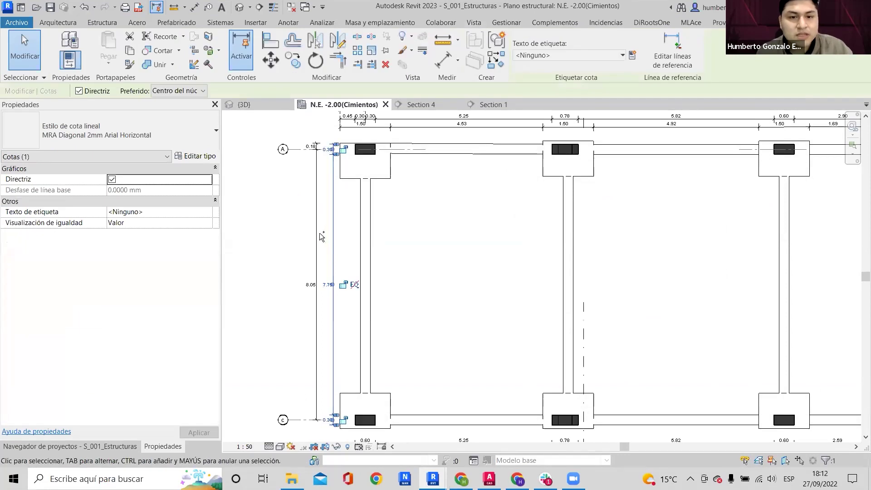
pyautogui.scroll(1, 318, 225)
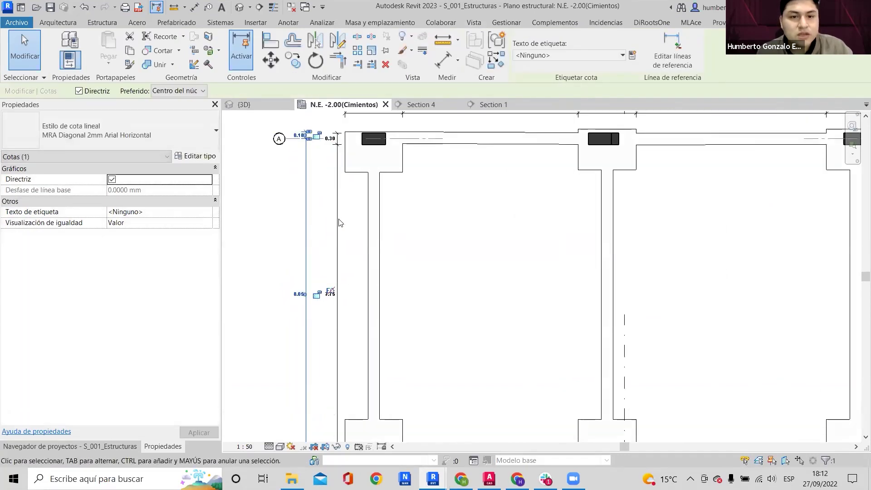
pyautogui.moveTo(317, 220); pyautogui.dragTo(294, 203)
pyautogui.keyDown('ctrl'); pyautogui.click(306, 214); pyautogui.keyUp('ctrl')
pyautogui.press('Escape')
# Move the axis A grid bubble beside grid 1 outward, clear of the vertical axis dimension string.
pyautogui.scroll(3, 296, 159)
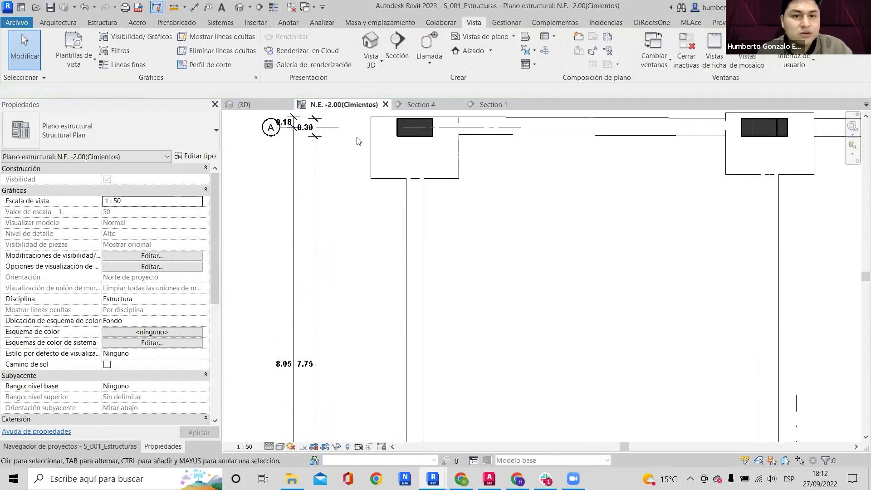
pyautogui.click(316, 128)
pyautogui.moveTo(288, 141); pyautogui.dragTo(377, 194, button='middle')
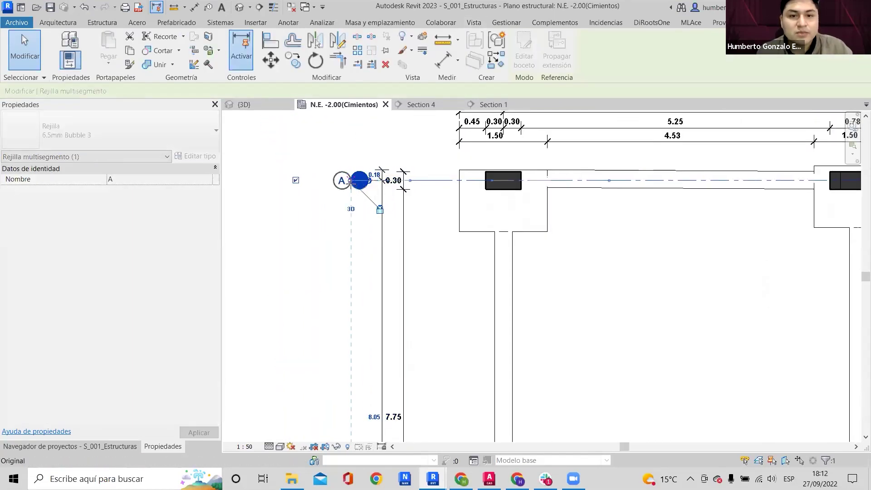
pyautogui.press('Escape')
pyautogui.scroll(-2, 323, 187)
# Create a vertical dimension string through the upper and lower faces of the axis A and axis C footings on grid 1.
pyautogui.click(373, 231)
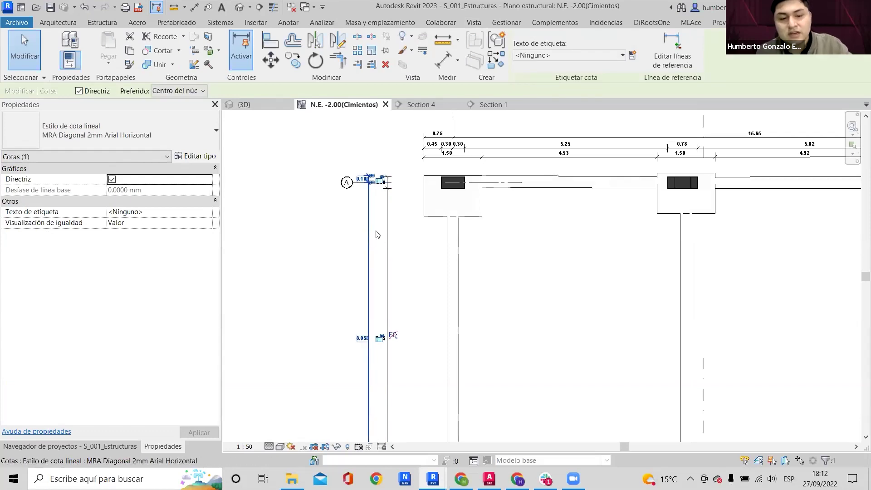
pyautogui.moveTo(373, 232); pyautogui.dragTo(360, 208, button='middle')
pyautogui.press('d')
pyautogui.press('i')
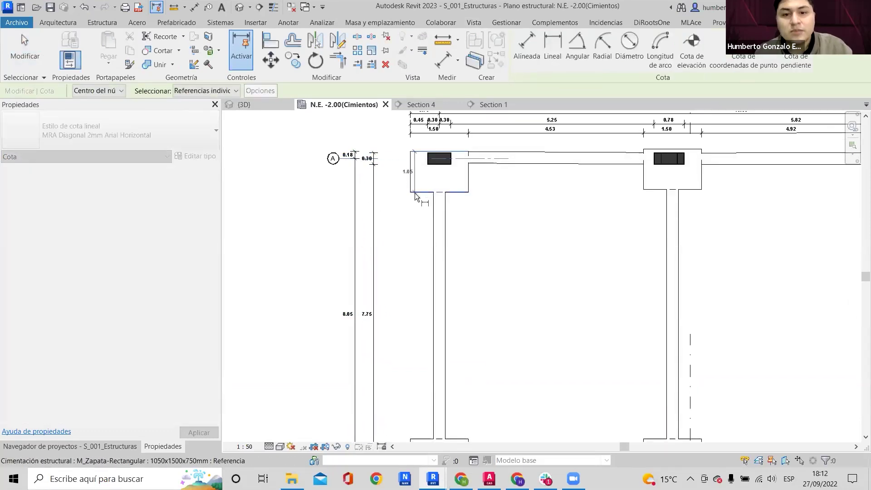
pyautogui.scroll(-3, 459, 215)
pyautogui.scroll(1, 555, 197)
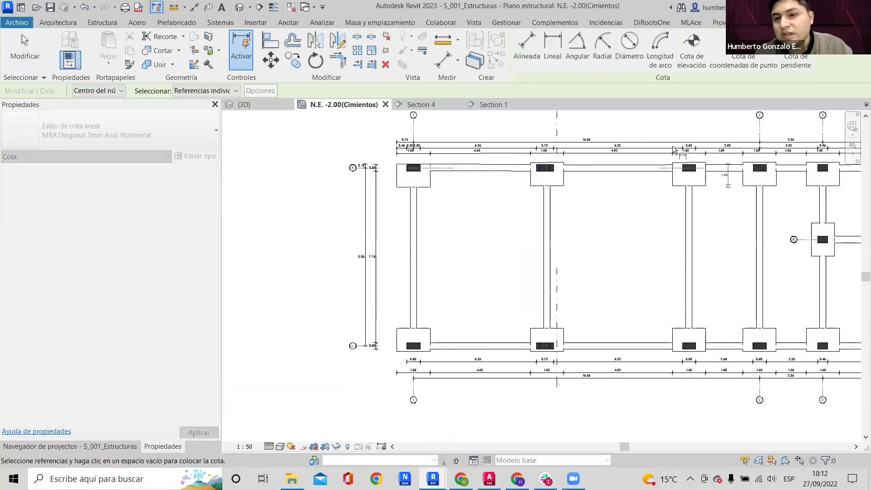
pyautogui.scroll(2, 412, 338)
pyautogui.click(394, 364)
pyautogui.click(372, 319)
pyautogui.press('Escape')
pyautogui.press('Escape')
# Start an aligned dimension string along axis B with both side faces of the grid 3 column.
pyautogui.scroll(-3, 401, 261)
pyautogui.moveTo(488, 179); pyautogui.dragTo(416, 213, button='middle')
pyautogui.scroll(2, 415, 211)
pyautogui.scroll(-2, 487, 200)
pyautogui.moveTo(454, 250); pyautogui.dragTo(57, 224, button='middle')
pyautogui.moveTo(345, 199); pyautogui.dragTo(446, 233, button='middle')
pyautogui.scroll(2, 331, 217)
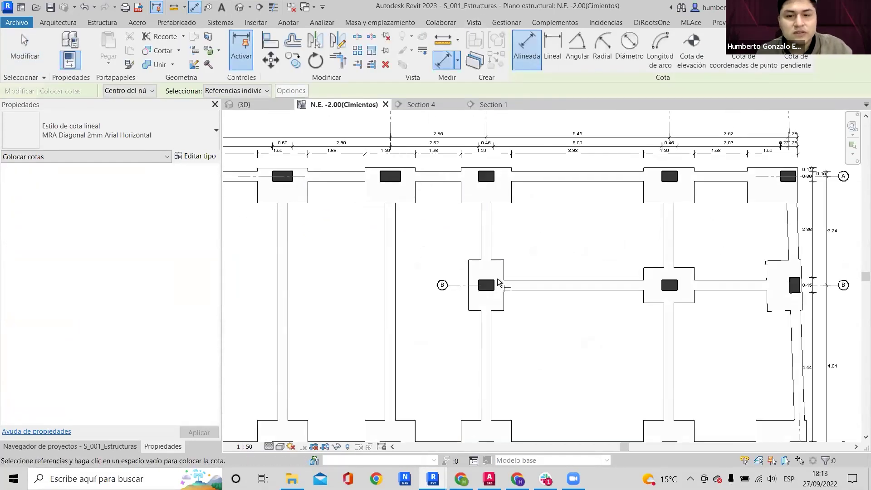
pyautogui.scroll(2, 498, 281)
pyautogui.scroll(2, 467, 294)
pyautogui.click(476, 291)
pyautogui.click(523, 288)
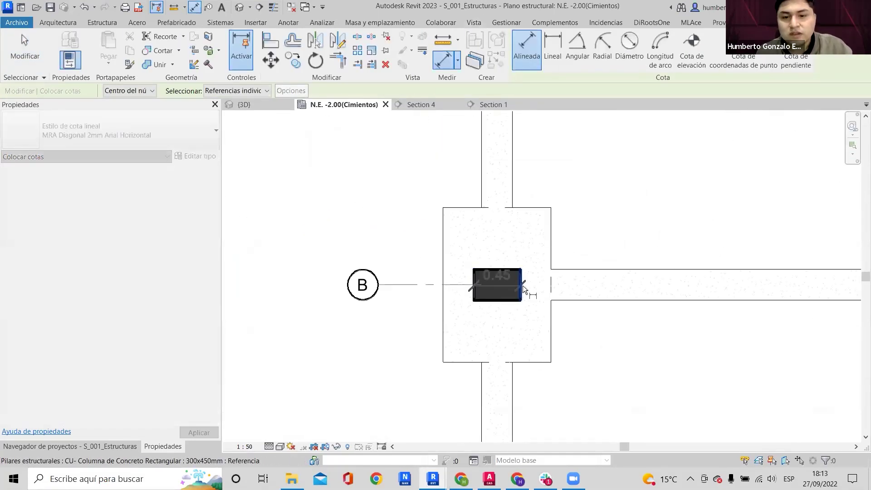
# Add both faces of the grid 5 column and the centre of the grid 6 column, and place the axis B column string above the footings.
pyautogui.scroll(-3, 531, 270)
pyautogui.moveTo(564, 249); pyautogui.dragTo(314, 260, button='middle')
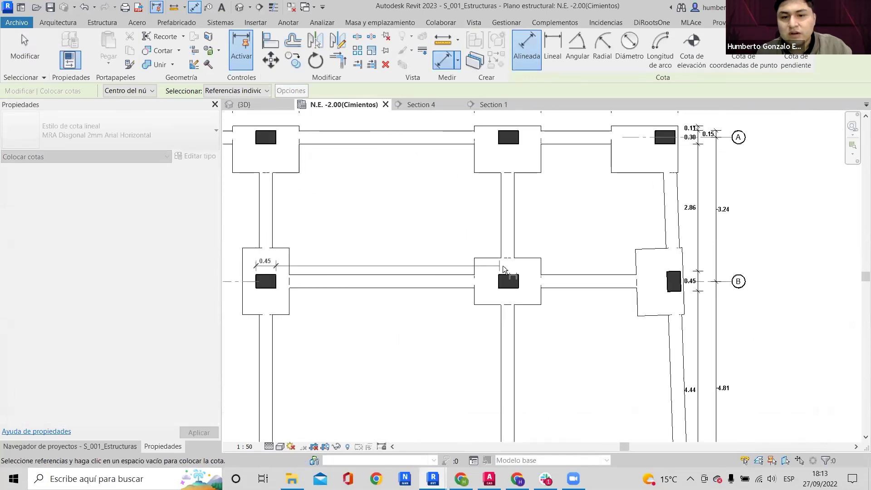
pyautogui.click(522, 281)
pyautogui.scroll(2, 545, 268)
pyautogui.click(764, 293)
pyautogui.scroll(-3, 609, 232)
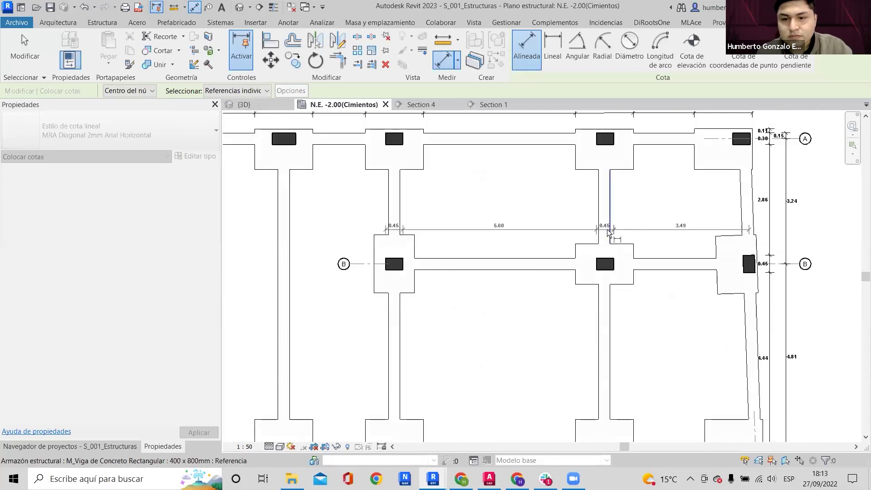
pyautogui.click(511, 223)
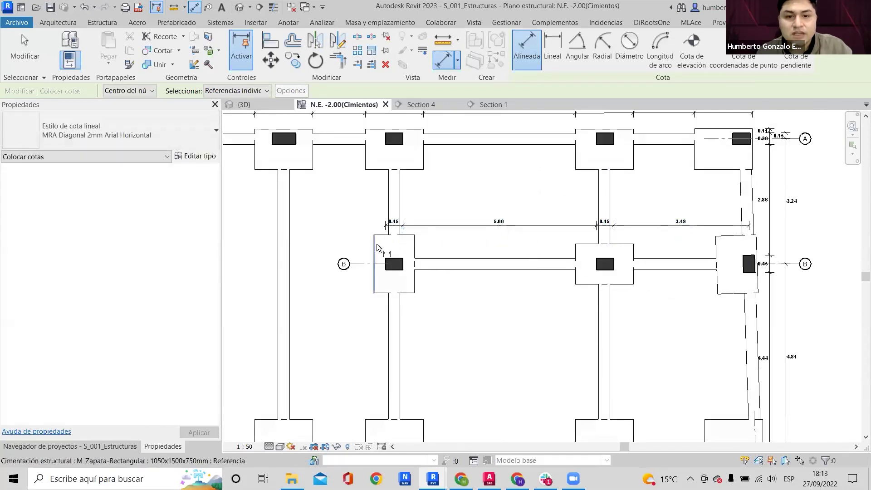
# Dimension the axis B footings through both faces at grids 3 and 5 and the upper corners at grid 6, placing the string just below the column string.
pyautogui.click(376, 245)
pyautogui.click(415, 246)
pyautogui.click(577, 249)
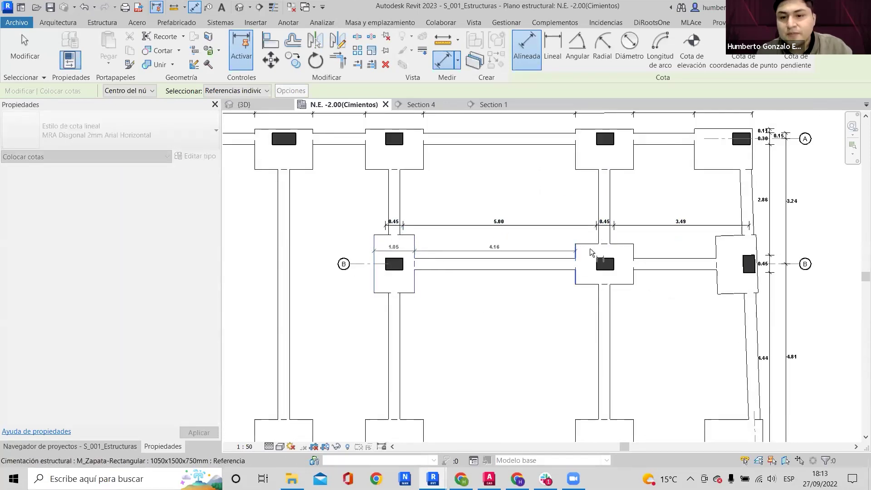
pyautogui.click(634, 252)
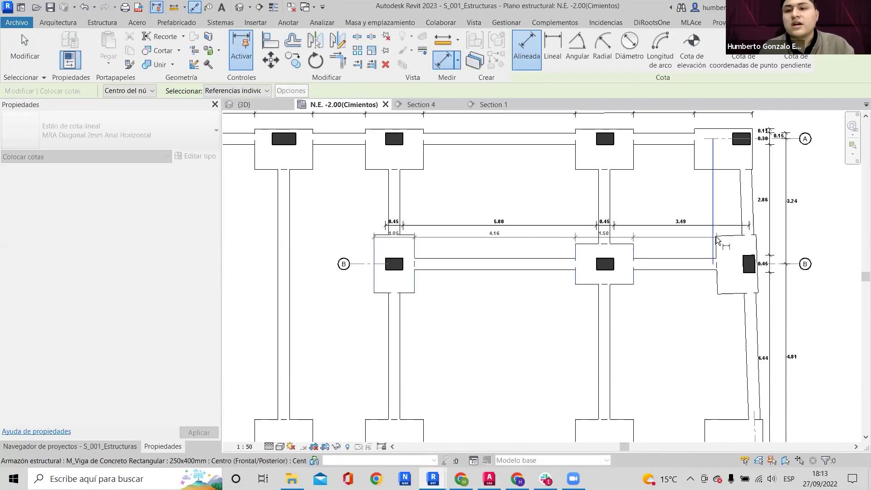
pyautogui.scroll(5, 716, 237)
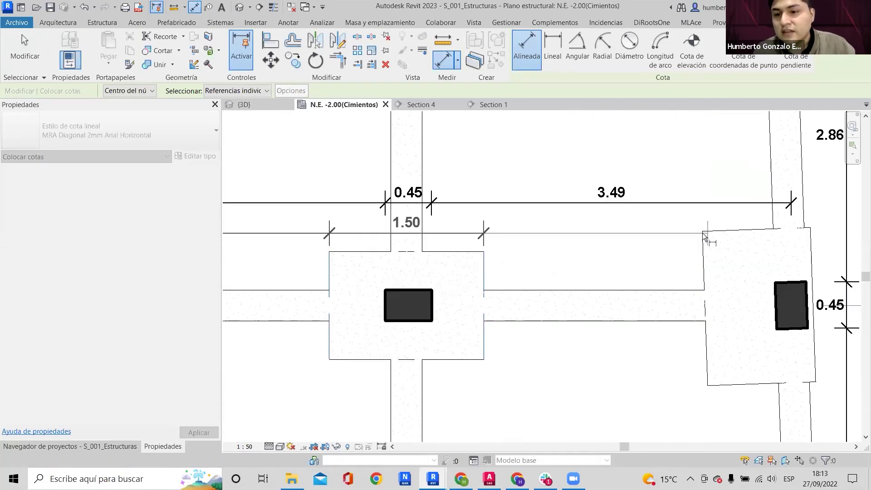
pyautogui.click(703, 233)
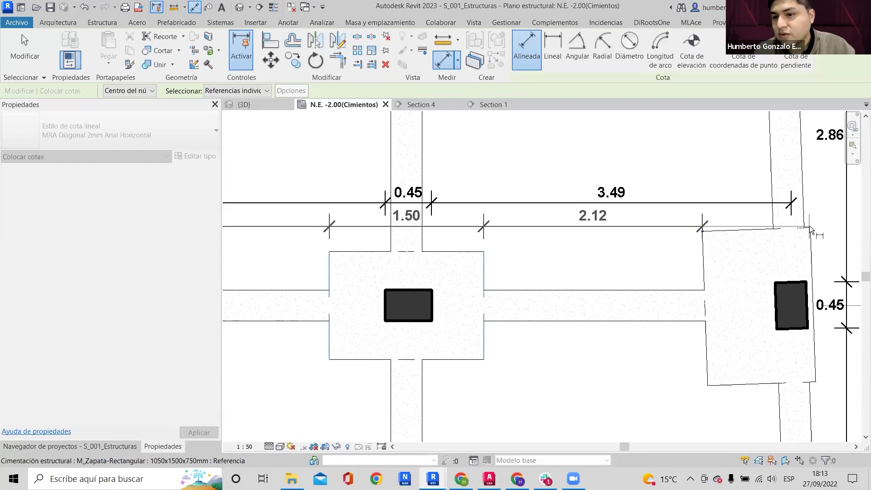
pyautogui.click(795, 229)
pyautogui.scroll(-3, 706, 228)
pyautogui.click(633, 228)
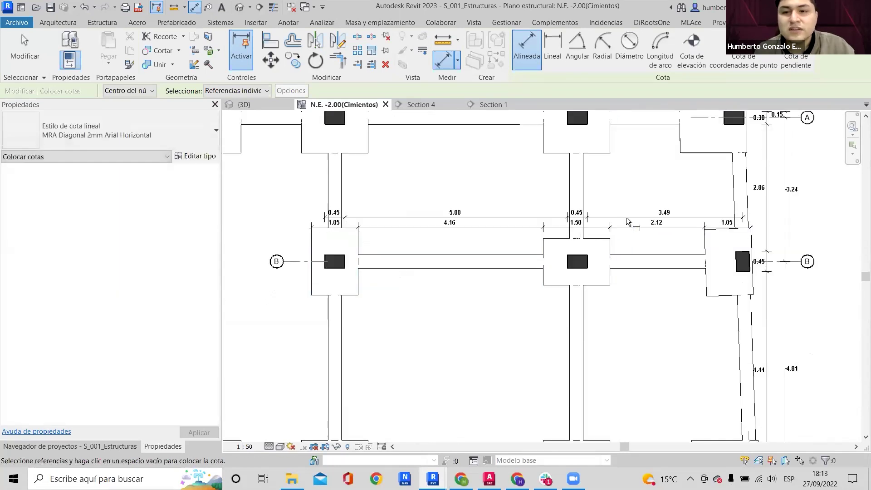
# Move the axis B column and footing dimension strings farther above the footings, keeping them parallel.
pyautogui.press('Escape')
pyautogui.moveTo(627, 186); pyautogui.dragTo(642, 217)
pyautogui.press('Escape')
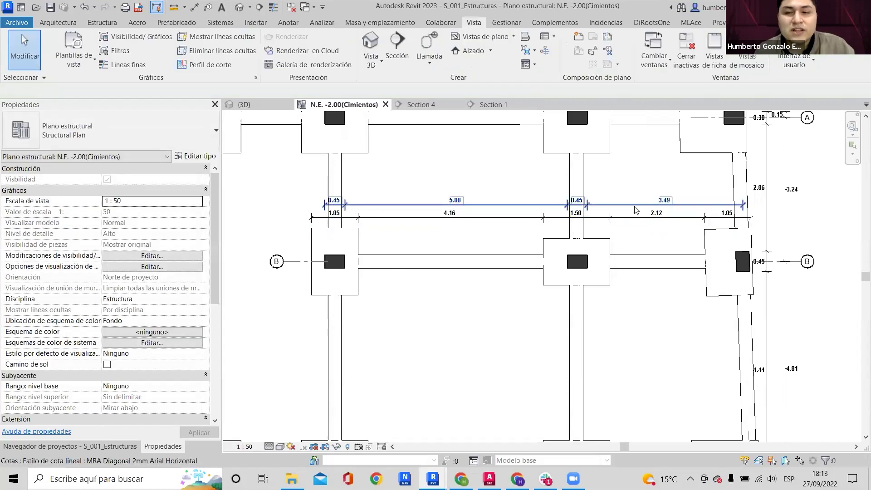
pyautogui.scroll(-3, 635, 209)
pyautogui.scroll(-2, 715, 214)
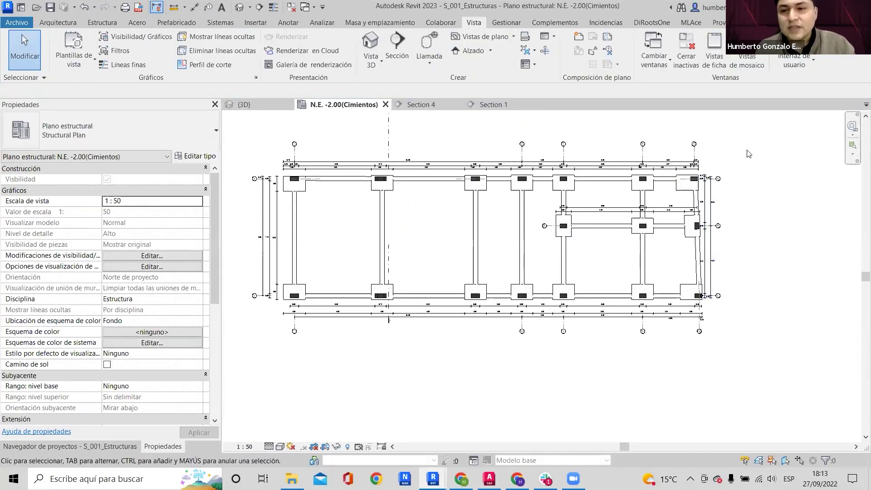
# Create an overall vertical dimension beside grid 6 between the outer faces of the corner columns on axes C and A.
pyautogui.scroll(4, 706, 245)
pyautogui.press('d')
pyautogui.press('i')
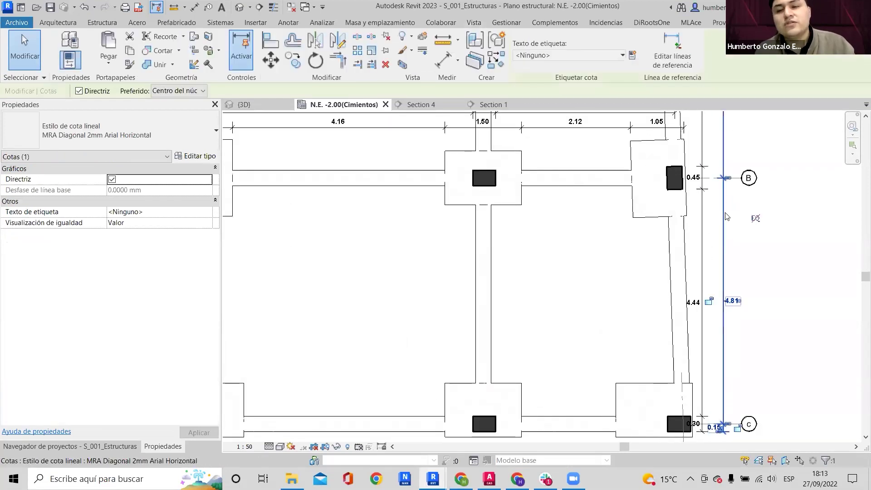
pyautogui.scroll(-3, 729, 217)
pyautogui.scroll(4, 691, 355)
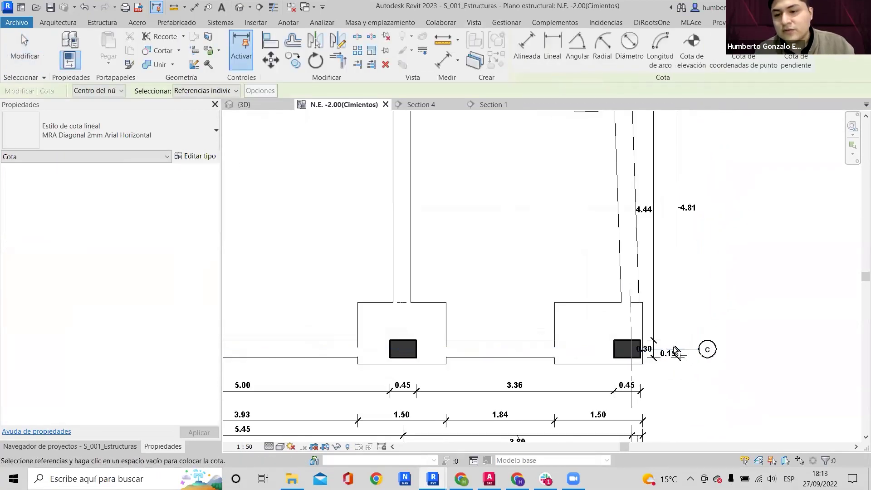
pyautogui.scroll(-3, 635, 366)
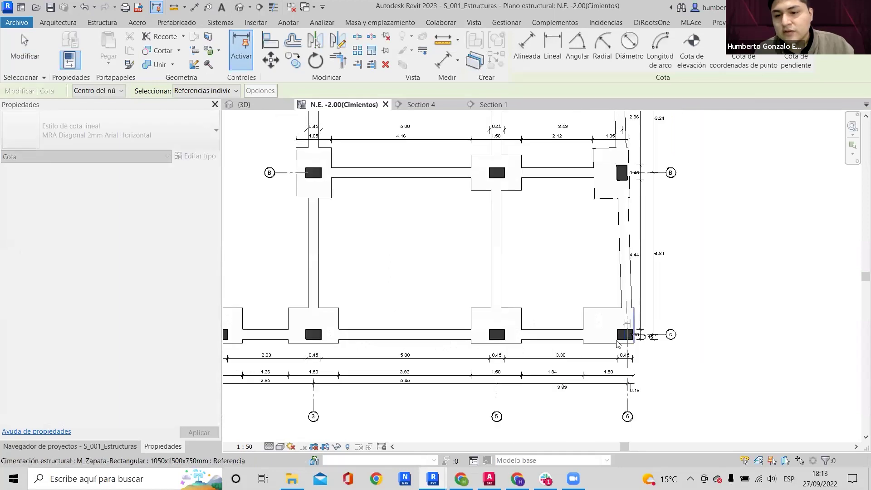
pyautogui.scroll(6, 617, 352)
pyautogui.scroll(-5, 586, 328)
pyautogui.scroll(4, 626, 203)
pyautogui.scroll(2, 535, 196)
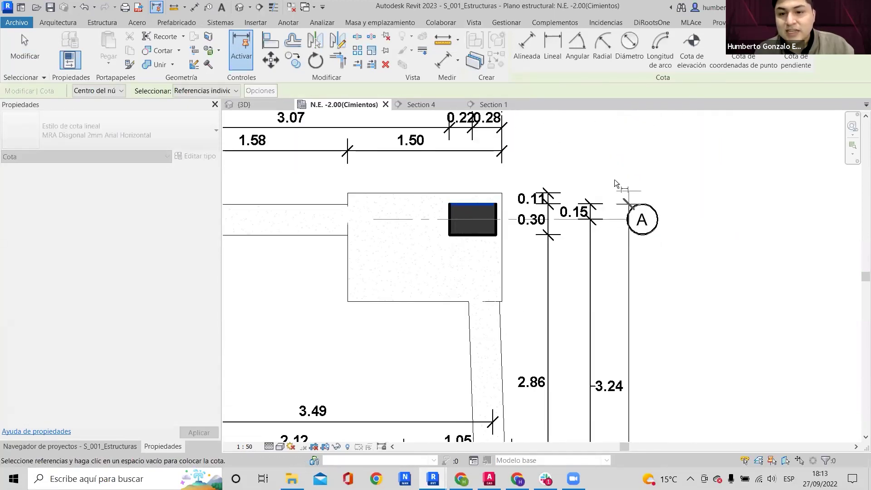
pyautogui.click(623, 170)
# Adjust the overall vertical dimension beside grid 6 and move its value to the outer side of the line.
pyautogui.scroll(-2, 626, 171)
pyautogui.press('Escape')
pyautogui.moveTo(628, 245); pyautogui.dragTo(640, 238)
pyautogui.press('Escape')
pyautogui.click(634, 406)
pyautogui.moveTo(635, 401); pyautogui.dragTo(654, 402)
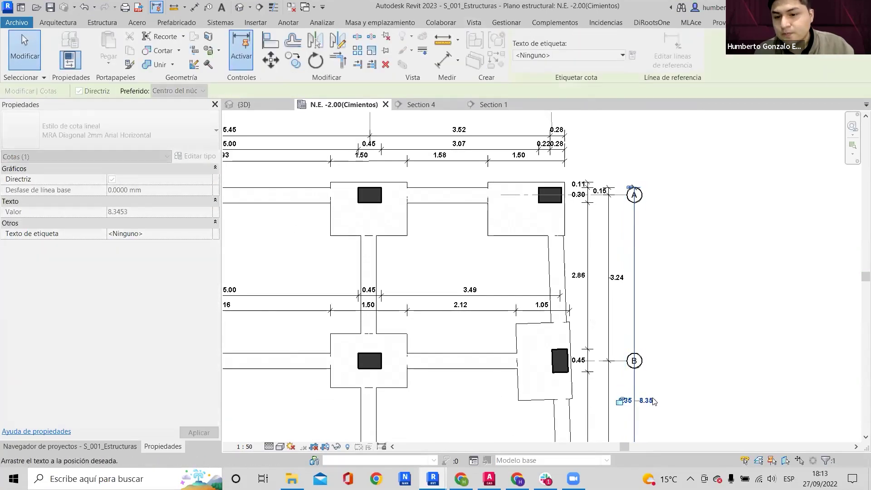
pyautogui.press('Escape')
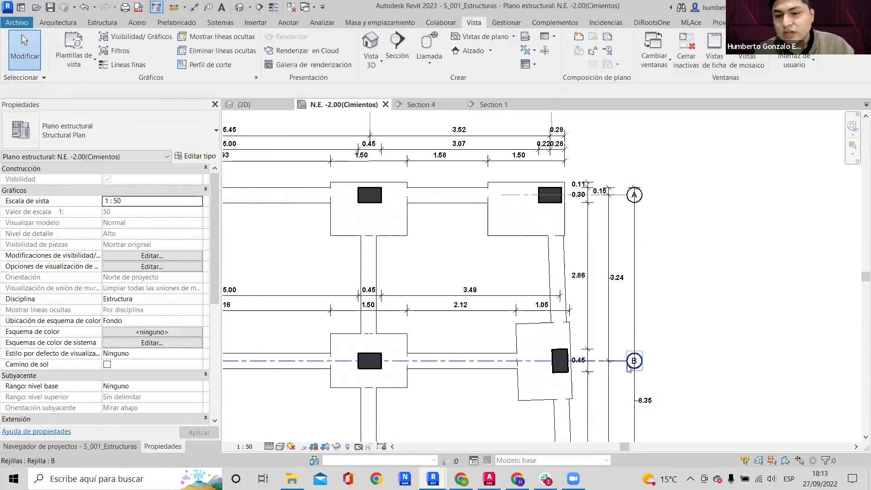
# Extend the axis A, B and C grid ends beside grid 6 so their bubbles clear the overall dimension.
pyautogui.click(634, 361)
pyautogui.moveTo(635, 361); pyautogui.dragTo(660, 360)
pyautogui.click(689, 354)
pyautogui.scroll(-3, 696, 355)
pyautogui.moveTo(705, 350); pyautogui.dragTo(712, 242, button='middle')
pyautogui.scroll(3, 645, 365)
pyautogui.moveTo(646, 366); pyautogui.dragTo(647, 261, button='middle')
pyautogui.scroll(-3, 633, 251)
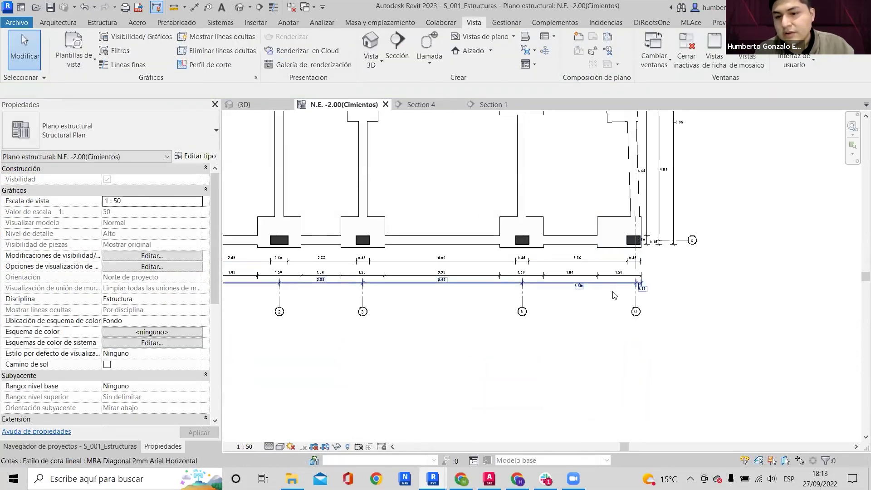
# Start an overall horizontal dimension below the plan using grids 6 and 1 as references.
pyautogui.press('d')
pyautogui.press('i')
pyautogui.scroll(3, 633, 300)
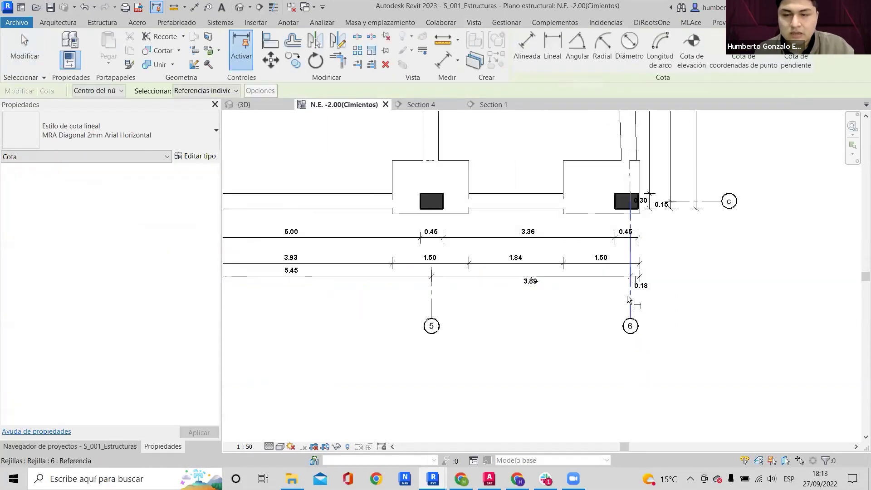
pyautogui.scroll(-4, 630, 297)
pyautogui.scroll(2, 678, 301)
pyautogui.scroll(3, 703, 304)
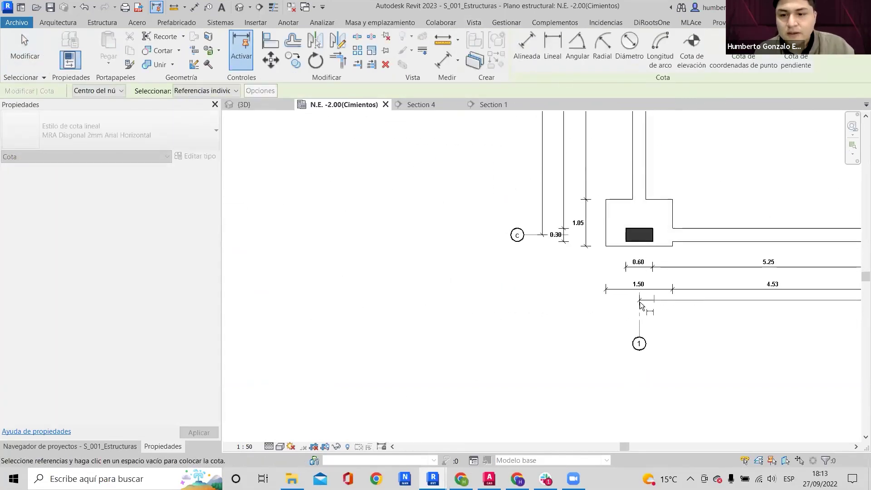
pyautogui.click(640, 302)
# Place the overall grid 1 to 6 dimension below the existing strings and move its value under the line.
pyautogui.scroll(-2, 640, 315)
pyautogui.moveTo(643, 310); pyautogui.dragTo(448, 317, button='middle')
pyautogui.scroll(2, 440, 319)
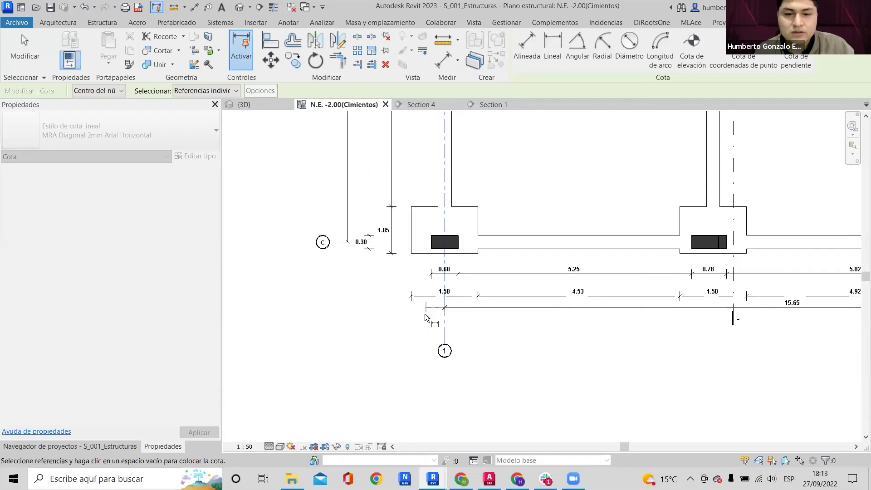
pyautogui.scroll(-3, 399, 317)
pyautogui.moveTo(630, 311); pyautogui.dragTo(601, 312, button='middle')
pyautogui.scroll(3, 600, 311)
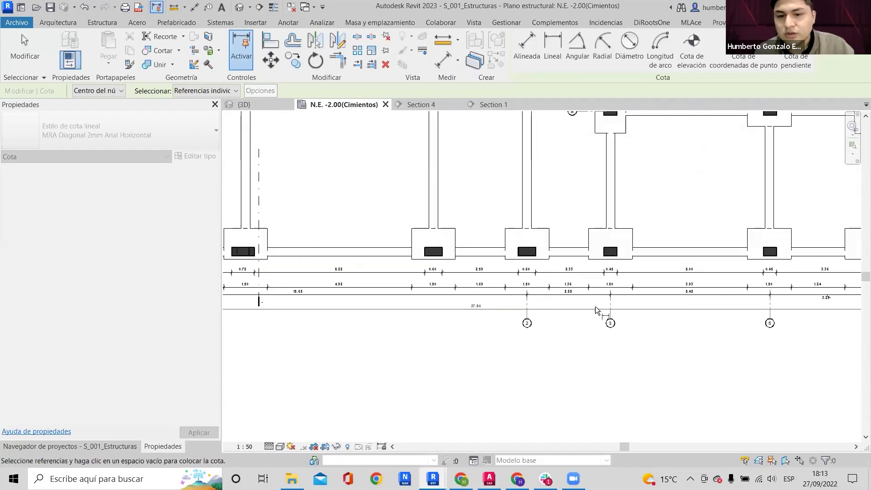
pyautogui.press('Escape')
pyautogui.scroll(3, 474, 305)
pyautogui.click(477, 310)
pyautogui.moveTo(479, 315); pyautogui.dragTo(479, 324)
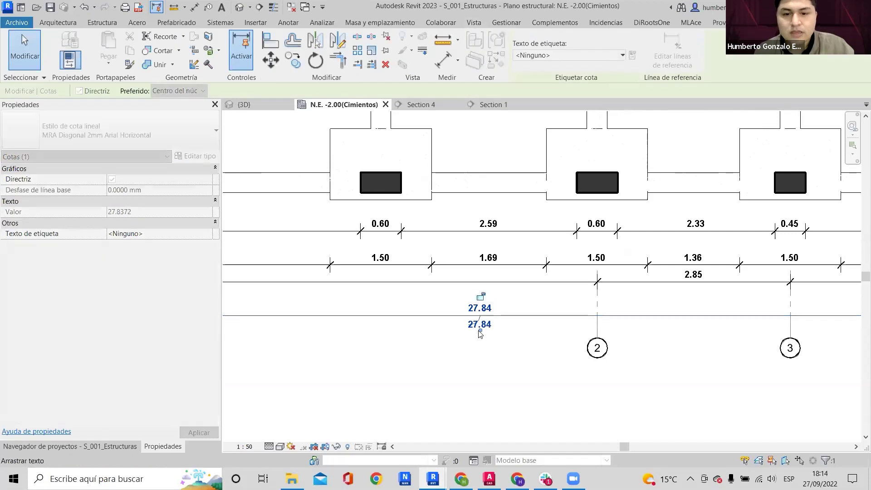
# Edit the overall horizontal dimension's witness lines to add the outer face of the axis C footing at grid 1.
pyautogui.scroll(-5, 480, 335)
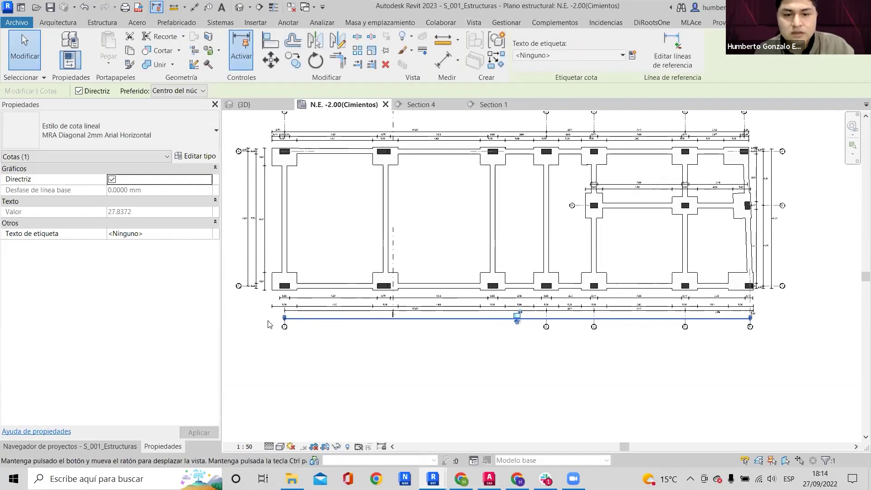
pyautogui.scroll(3, 267, 324)
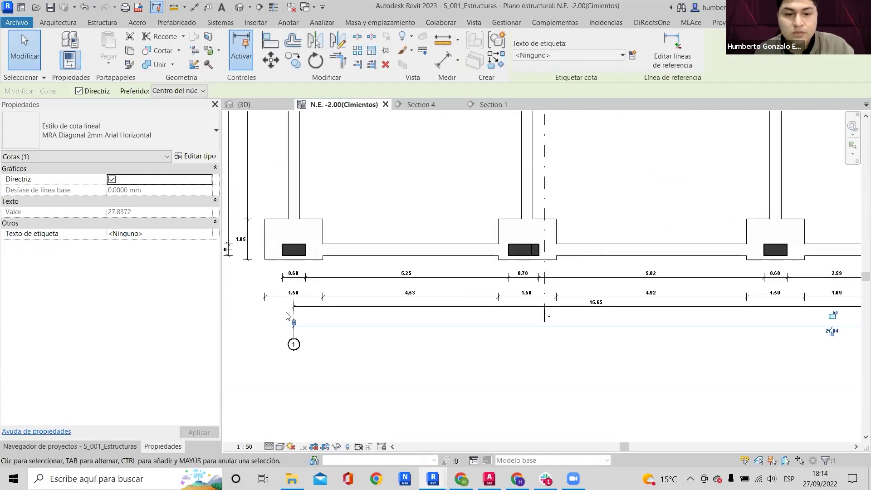
pyautogui.click(653, 58)
pyautogui.click(262, 254)
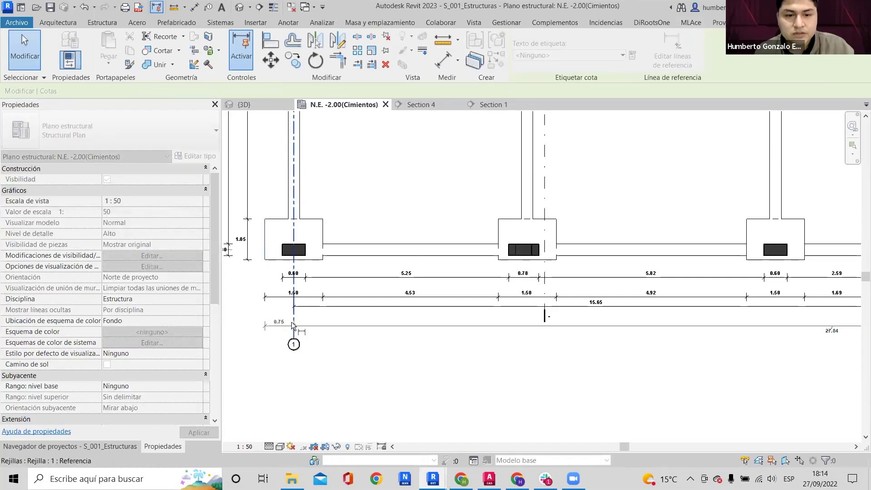
pyautogui.click(343, 326)
pyautogui.scroll(-2, 342, 325)
pyautogui.moveTo(488, 331); pyautogui.dragTo(379, 322, button='middle')
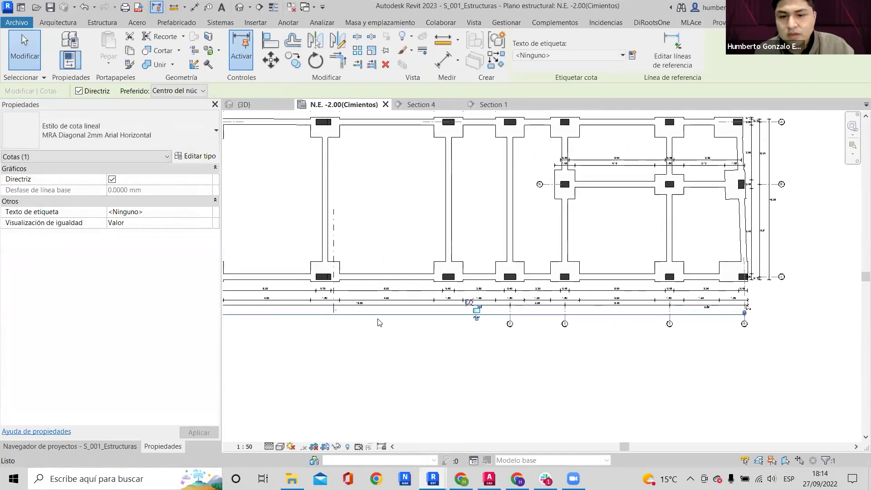
pyautogui.press('Escape')
# Add the outer face of the grid 1 footing to the grid-to-grid dimension string below axis C.
pyautogui.moveTo(273, 307); pyautogui.dragTo(598, 308, button='middle')
pyautogui.scroll(3, 599, 308)
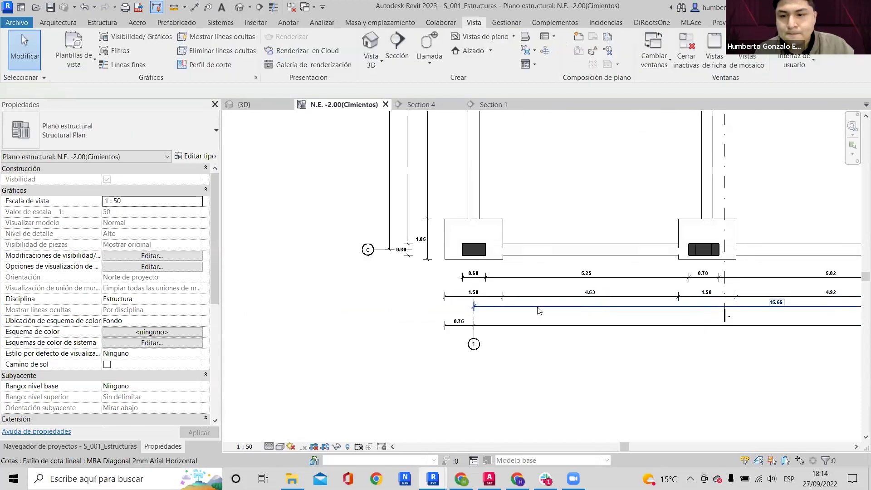
pyautogui.click(448, 270)
pyautogui.click(448, 268)
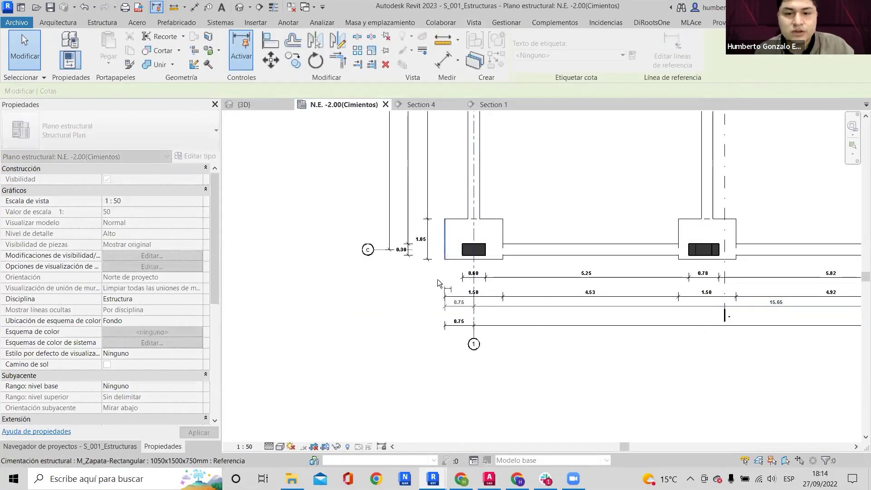
pyautogui.scroll(-3, 412, 305)
pyautogui.press('Escape')
# Create an overall vertical dimension beside grid 1 between the outer faces of the axis A and axis C footings.
pyautogui.click(409, 227)
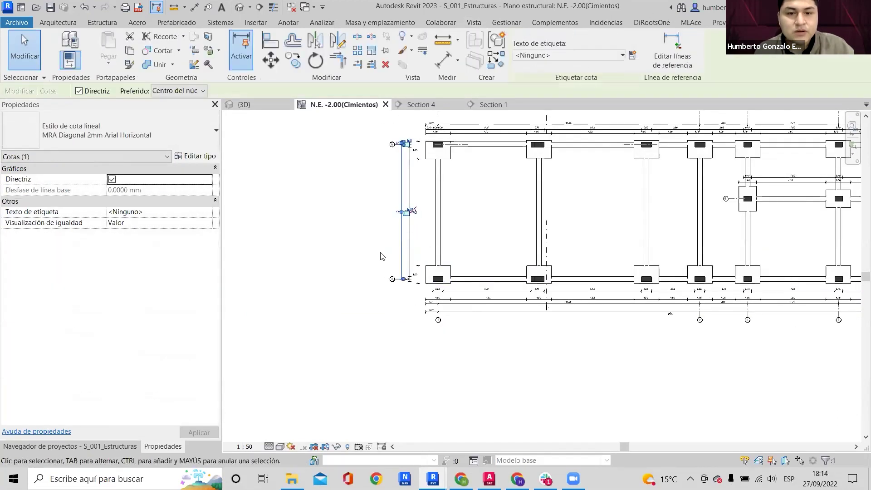
pyautogui.scroll(3, 383, 253)
pyautogui.scroll(-3, 406, 254)
pyautogui.scroll(2, 424, 321)
pyautogui.scroll(3, 452, 205)
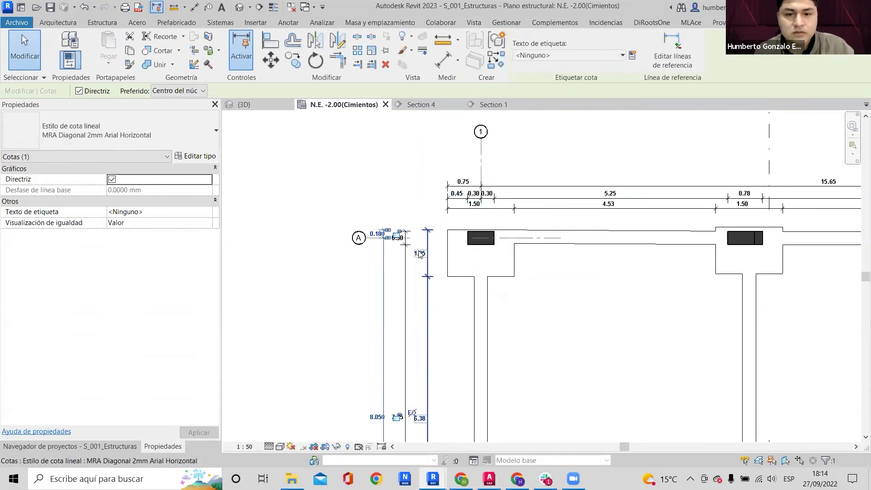
pyautogui.press('s')
pyautogui.click(452, 228)
pyautogui.scroll(-3, 453, 229)
pyautogui.scroll(3, 449, 399)
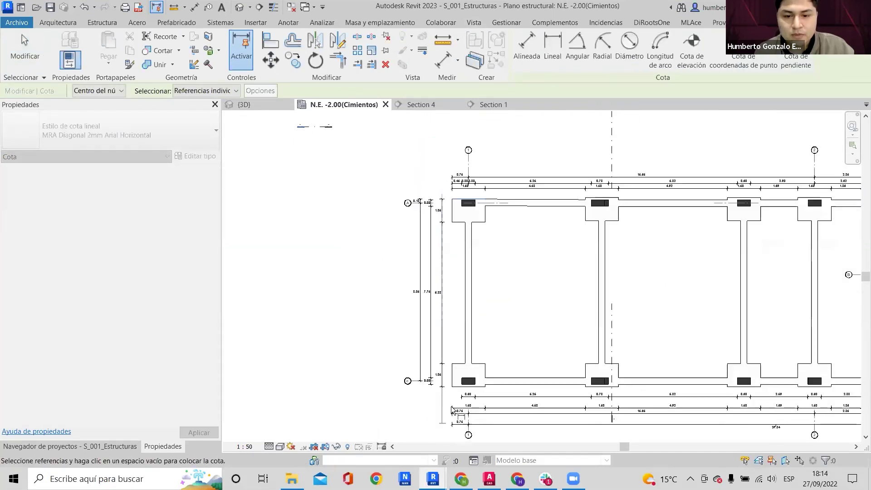
pyautogui.click(459, 353)
pyautogui.click(377, 355)
pyautogui.press('Escape')
pyautogui.press('Escape')
# Extend the axis A and C grid ends beside grid 1 so their bubbles sit outside the overall vertical dimension.
pyautogui.moveTo(417, 283); pyautogui.dragTo(471, 414, button='middle')
pyautogui.scroll(-1, 480, 302)
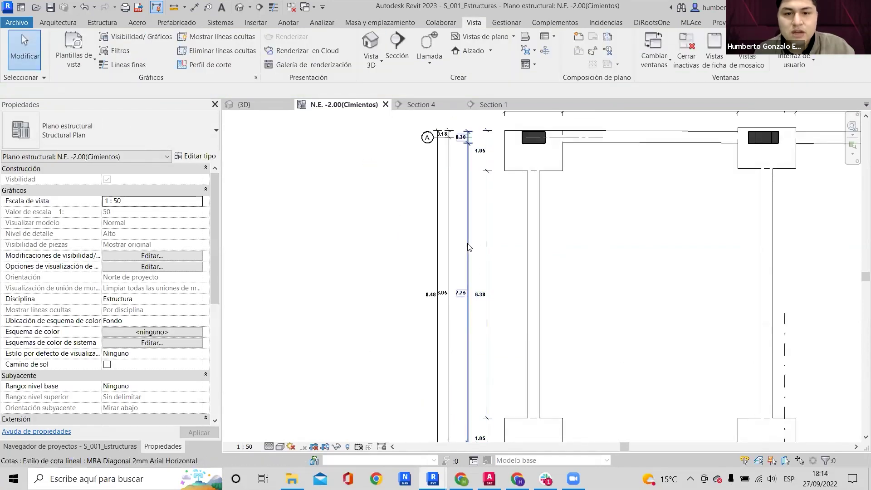
pyautogui.click(418, 144)
pyautogui.scroll(2, 427, 140)
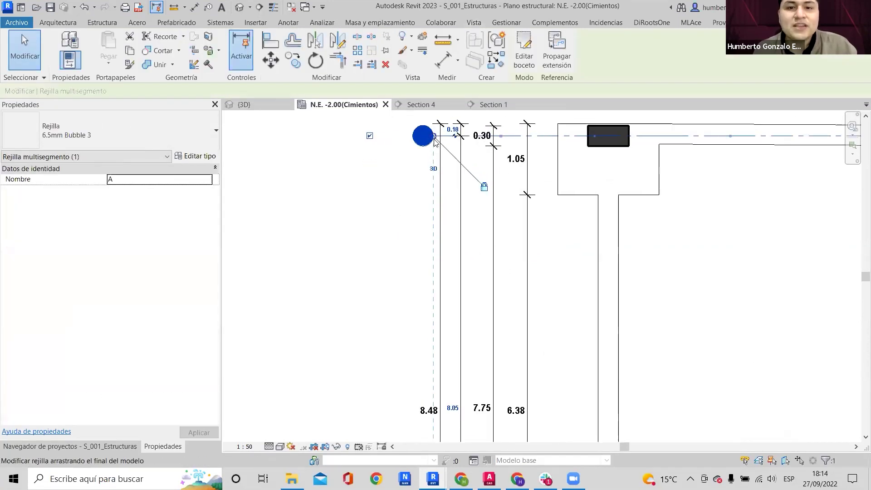
pyautogui.moveTo(394, 139); pyautogui.dragTo(394, 138)
pyautogui.press('Escape')
pyautogui.scroll(-4, 396, 139)
pyautogui.scroll(4, 421, 226)
pyautogui.click(425, 189)
pyautogui.moveTo(427, 177); pyautogui.dragTo(432, 181)
pyautogui.scroll(1, 438, 192)
pyautogui.scroll(-3, 458, 243)
pyautogui.moveTo(585, 250); pyautogui.dragTo(526, 129, button='middle')
pyautogui.scroll(2, 482, 287)
pyautogui.press('Escape')
pyautogui.scroll(-6, 505, 248)
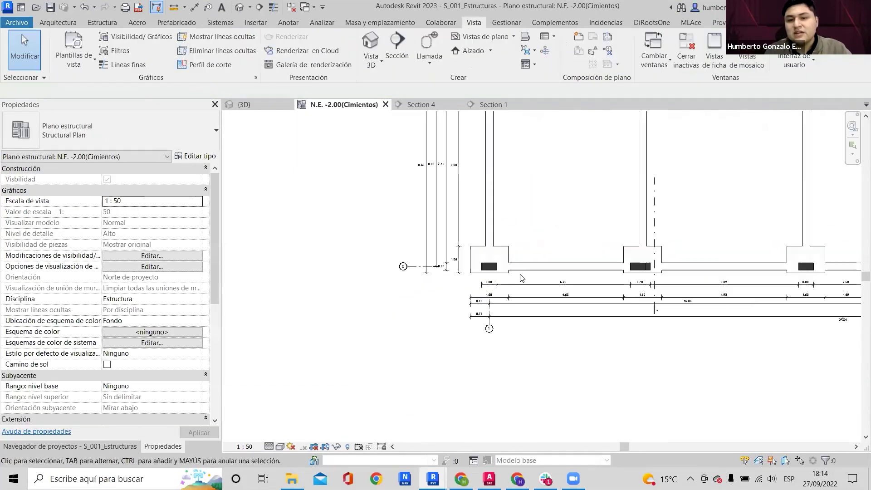
pyautogui.scroll(2, 609, 223)
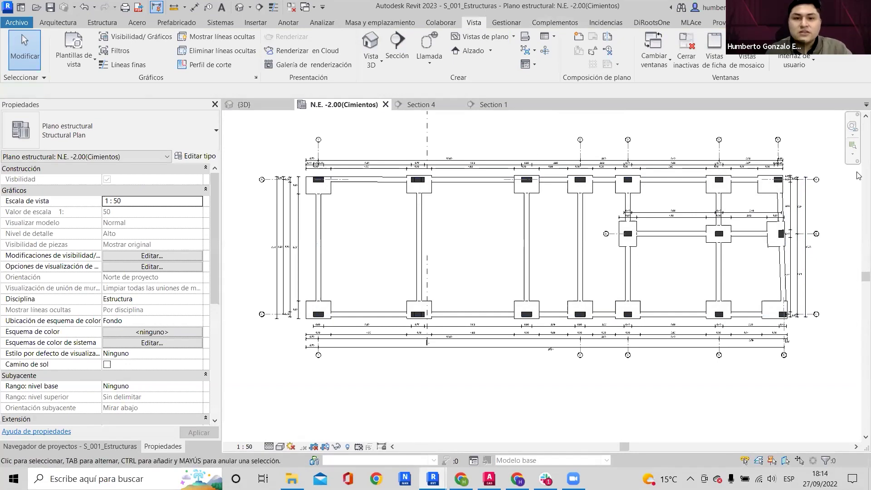
# Switch to the A_001_Arquitectura General project and maximise its N.A. +0.00m(Primer nivel) plan with the views tabbed.
pyautogui.press('super+Right')
pyautogui.click(178, 266)
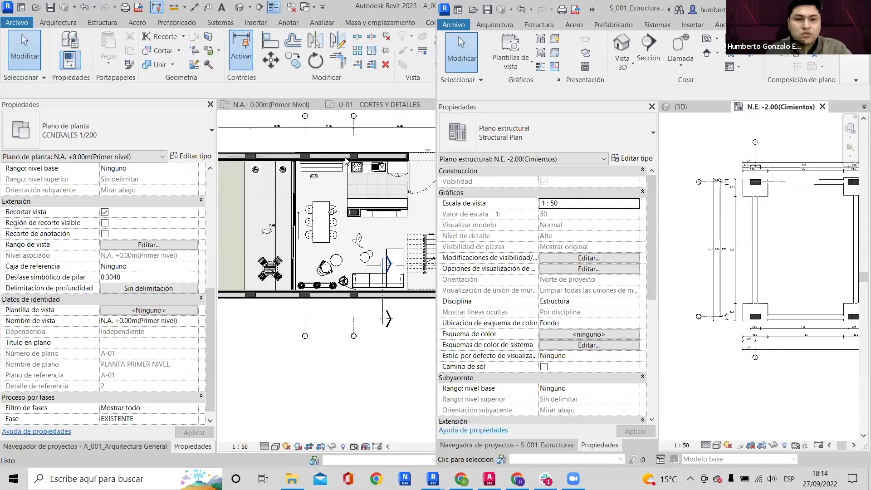
pyautogui.scroll(-2, 308, 140)
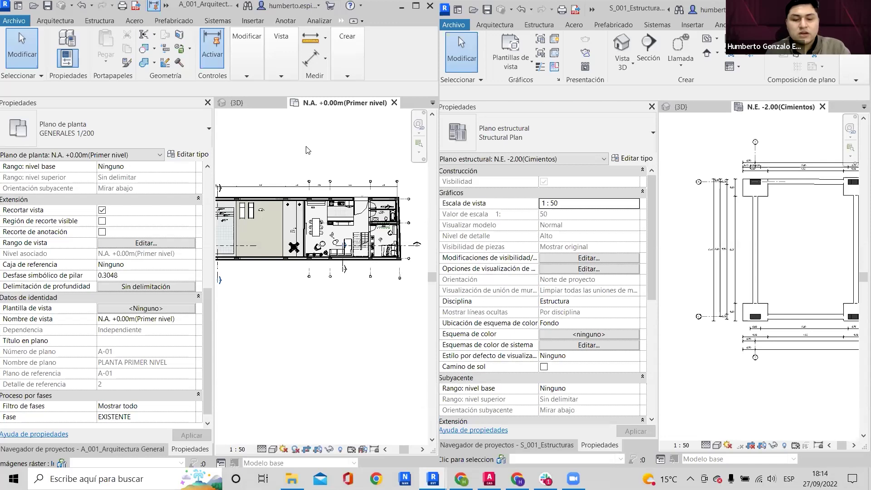
pyautogui.press('w')
pyautogui.press('t')
pyautogui.press('t')
pyautogui.press('w')
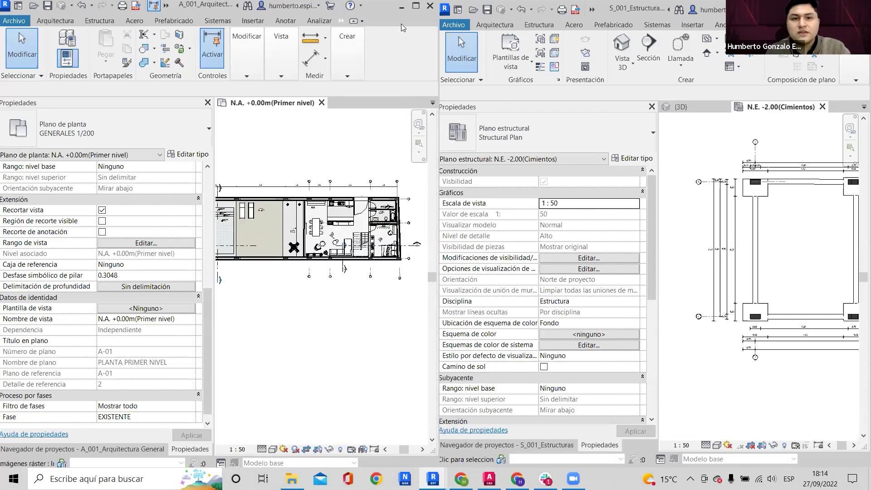
pyautogui.click(416, 6)
pyautogui.scroll(5, 597, 212)
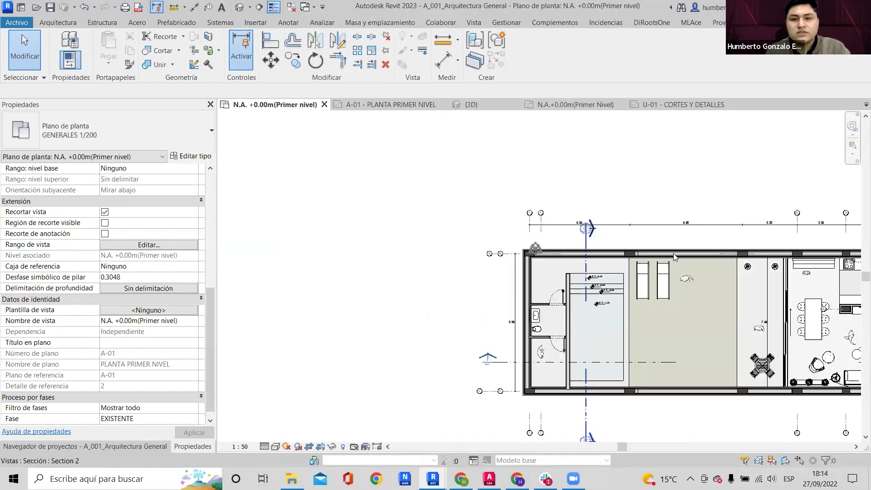
# Dimension the building's overall depth between the outer faces of the axis A and axis C walls beside grid 1.
pyautogui.press('d')
pyautogui.press('i')
pyautogui.scroll(3, 404, 236)
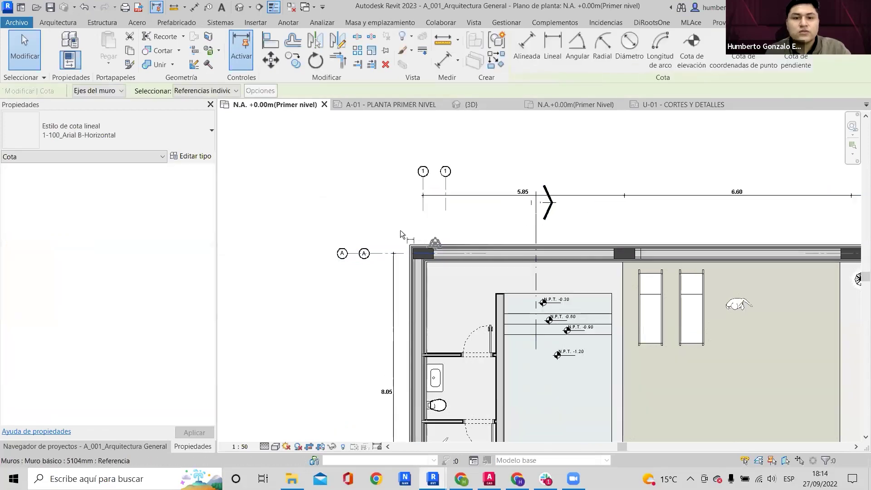
pyautogui.scroll(1, 412, 239)
pyautogui.scroll(-5, 409, 236)
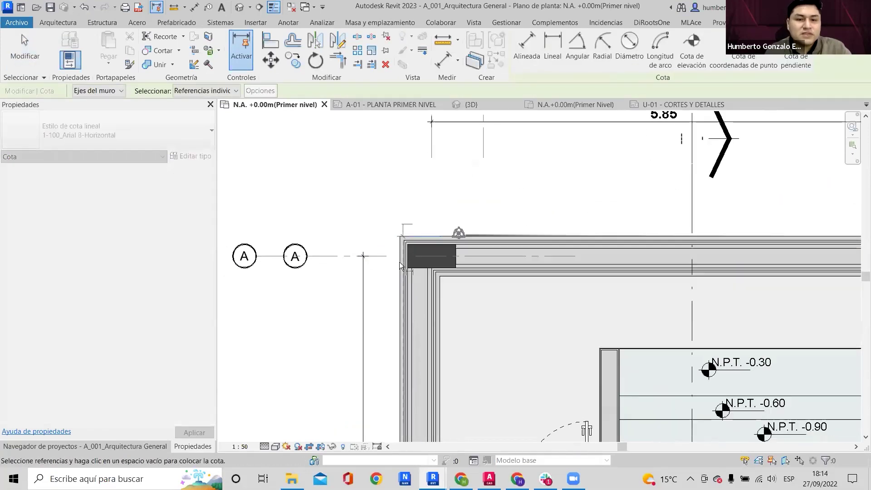
pyautogui.scroll(3, 403, 356)
pyautogui.scroll(3, 425, 265)
pyautogui.click(438, 279)
pyautogui.scroll(-3, 381, 280)
pyautogui.moveTo(385, 230); pyautogui.dragTo(384, 356, button='middle')
pyautogui.press('Escape')
pyautogui.press('Escape')
pyautogui.scroll(-2, 370, 265)
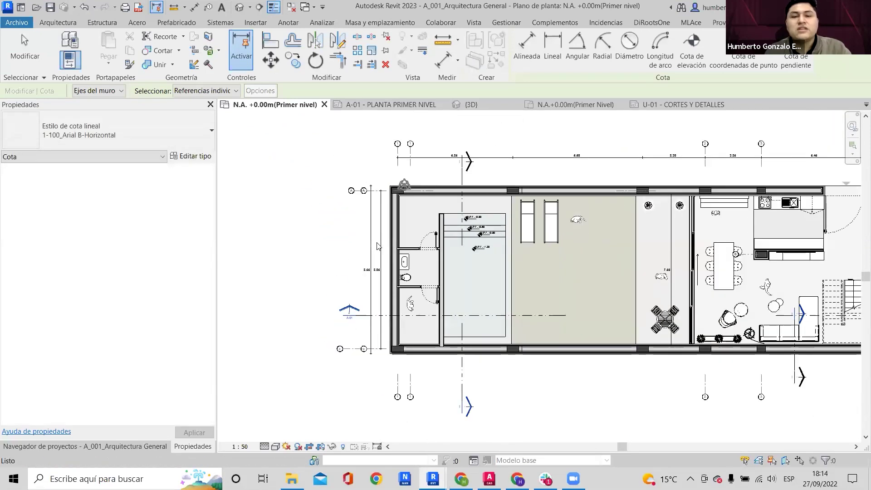
pyautogui.press('super+Down')
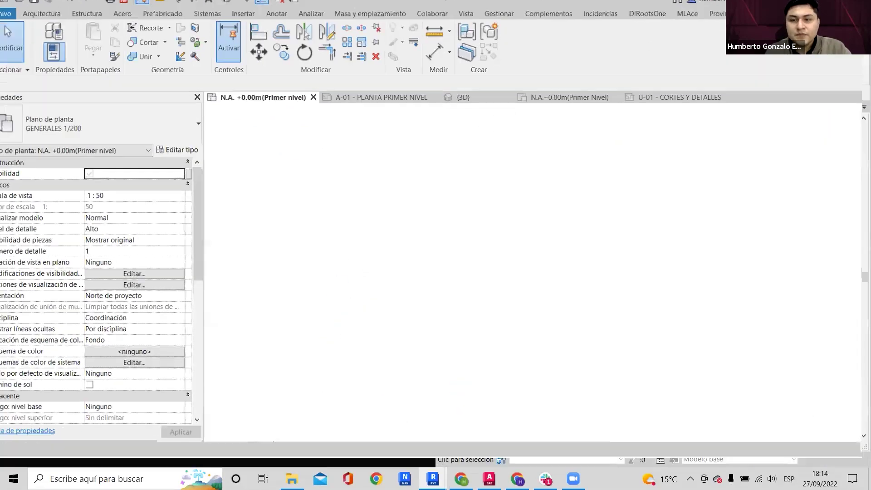
# Switch to the Lucidchart board and examine the Elemento-to-Ejemplar hierarchy with the door schedule and tagged floor plan beside it.
pyautogui.click(474, 476)
pyautogui.keyDown('ctrl'); pyautogui.scroll(-5, 632, 208); pyautogui.keyUp('ctrl')
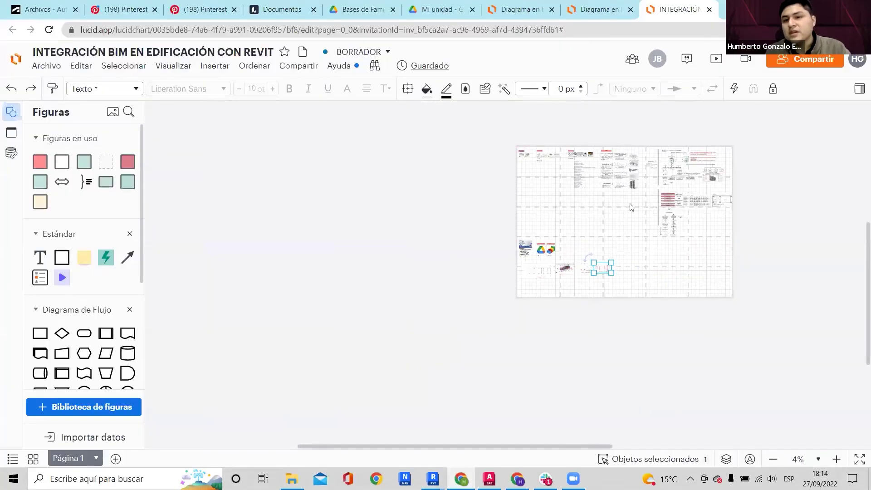
pyautogui.keyDown('ctrl'); pyautogui.scroll(10, 603, 239); pyautogui.keyUp('ctrl')
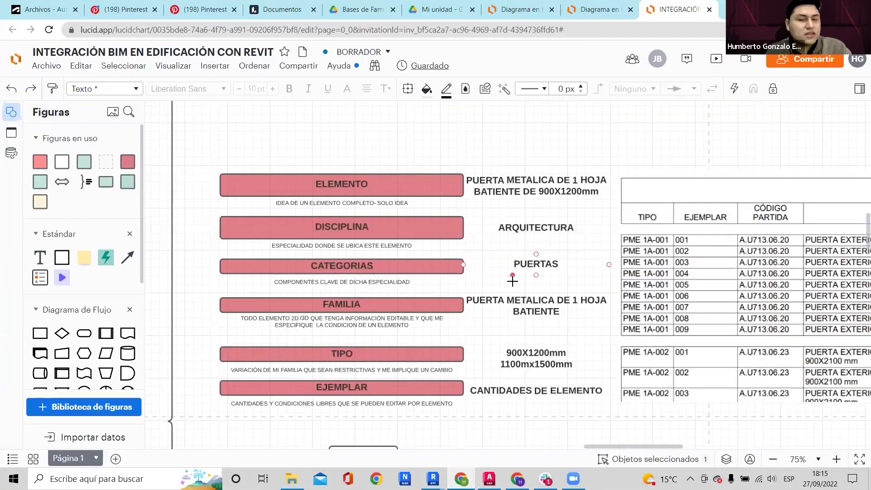
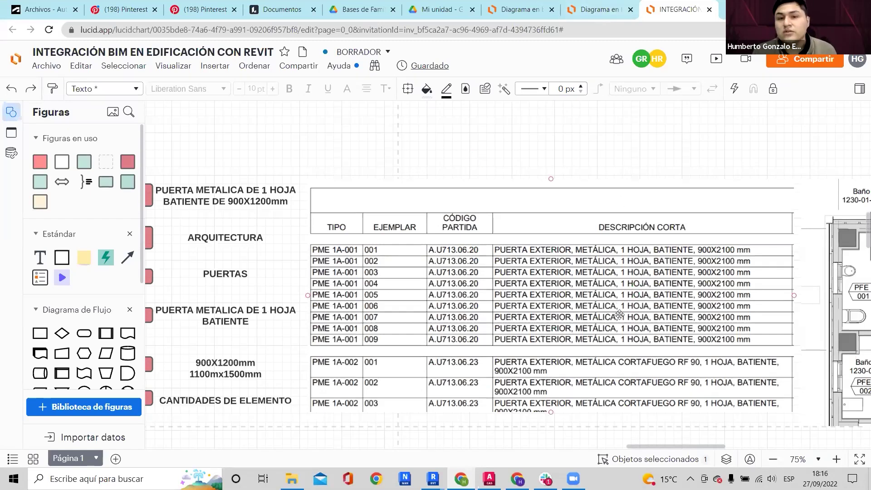
pyautogui.hscroll(2, 643, 268)
pyautogui.hscroll(5, 643, 271)
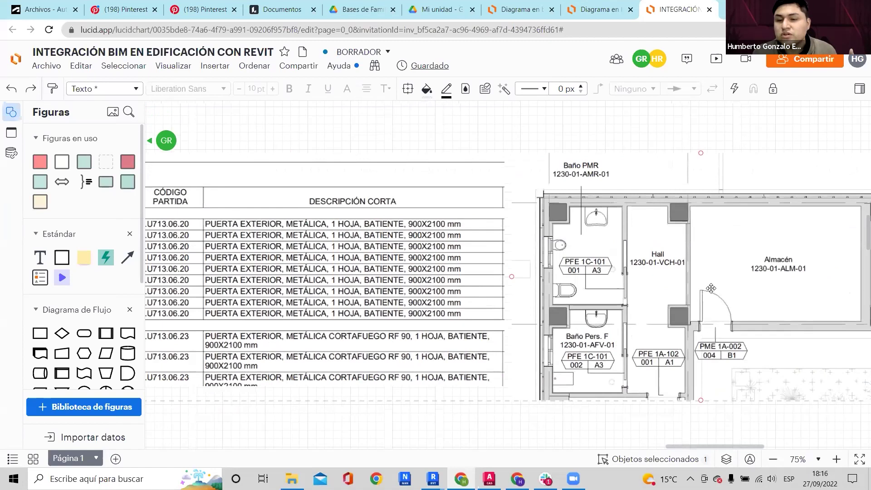
pyautogui.scroll(-3, 649, 254)
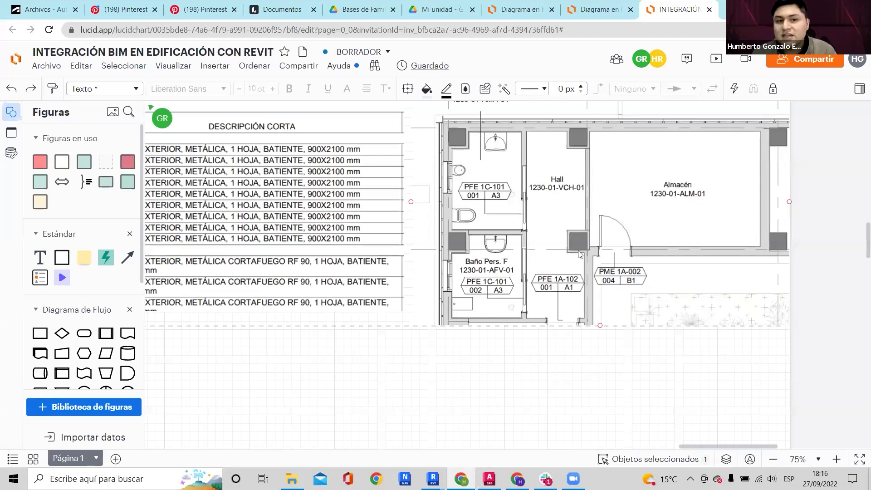
pyautogui.hscroll(-6, 560, 250)
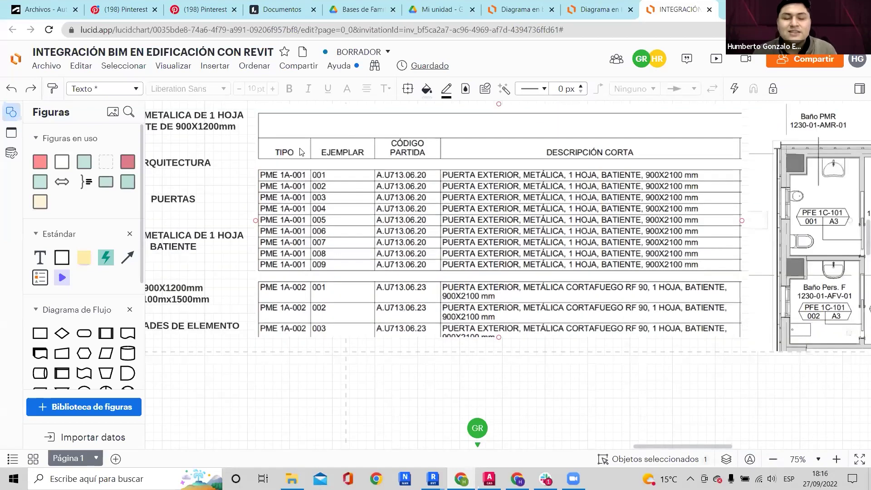
pyautogui.hscroll(4, 848, 234)
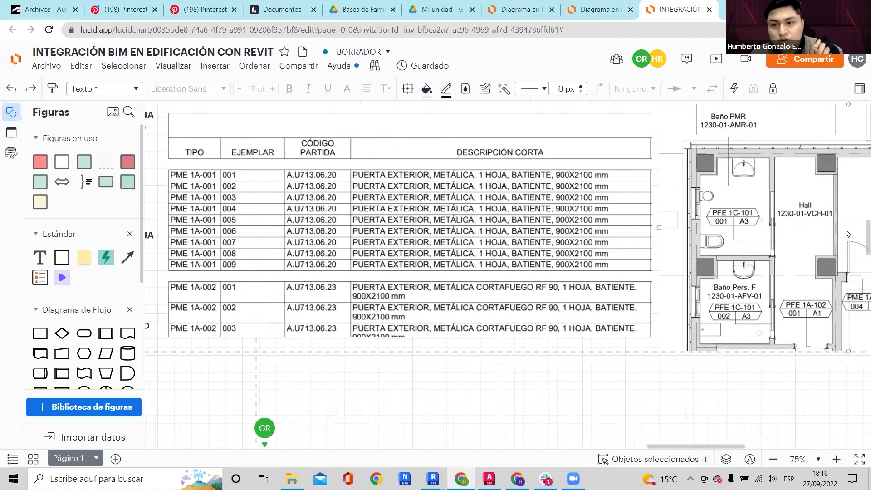
pyautogui.hscroll(-5, 349, 193)
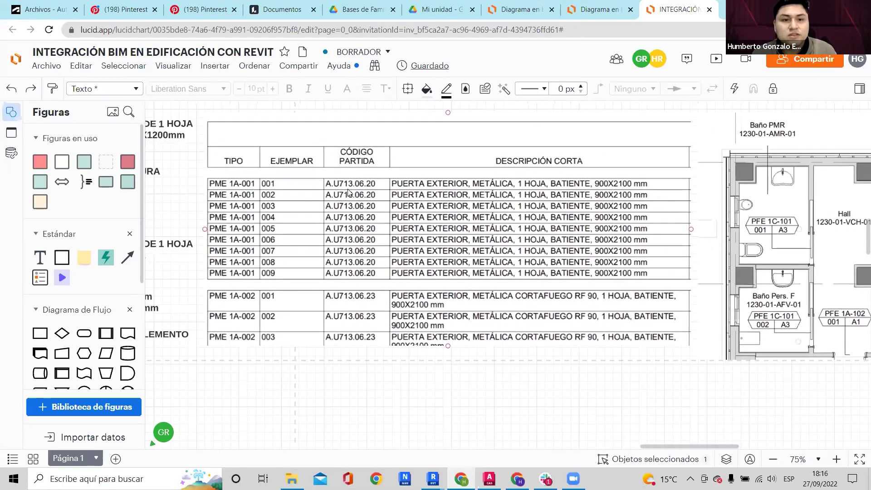
# Compare the TIPO and EJEMPLAR codes in the door schedule with the PME 1A-002 door tag on the plan.
pyautogui.hscroll(-3, 349, 193)
pyautogui.keyDown('ctrl'); pyautogui.scroll(3, 288, 168); pyautogui.keyUp('ctrl')
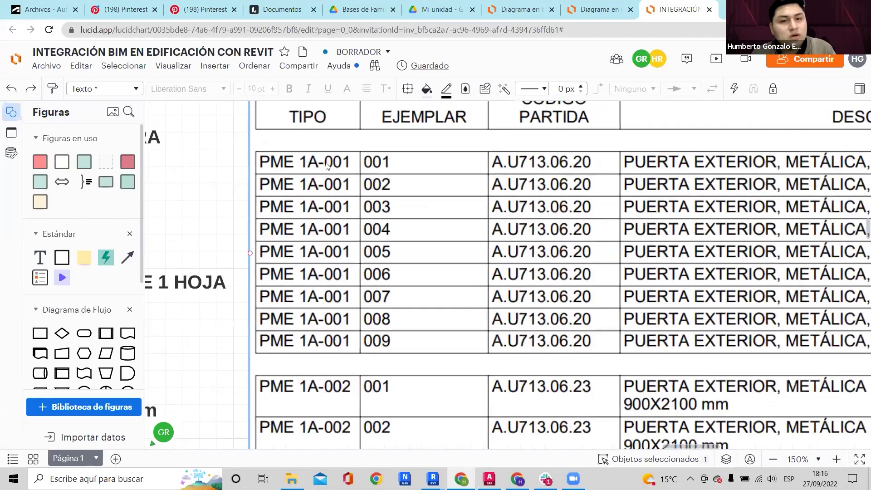
pyautogui.keyDown('ctrl'); pyautogui.scroll(-2, 358, 165); pyautogui.keyUp('ctrl')
pyautogui.hscroll(3, 290, 175)
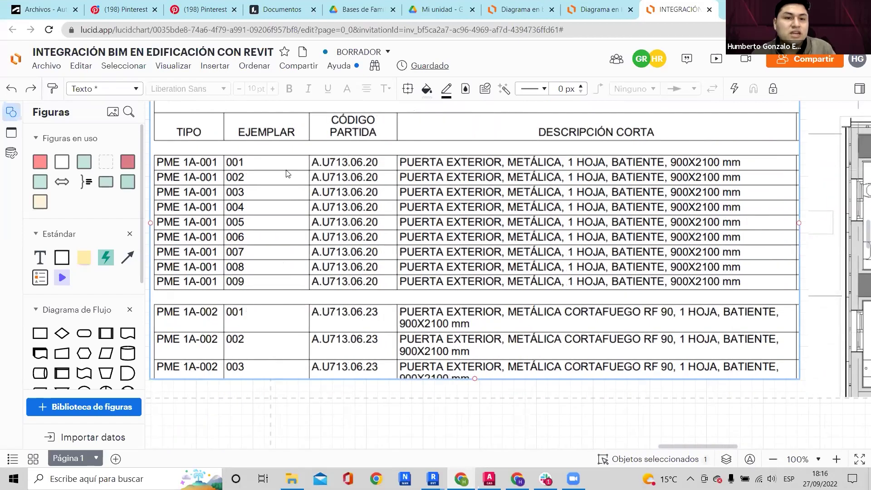
pyautogui.keyDown('ctrl'); pyautogui.scroll(2, 295, 175); pyautogui.keyUp('ctrl')
pyautogui.hscroll(10, 360, 173)
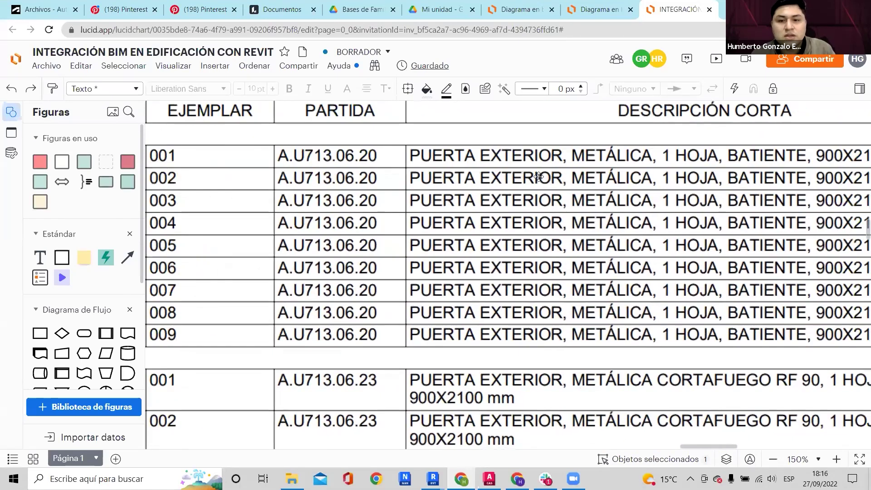
pyautogui.scroll(2, 648, 272)
pyautogui.scroll(-3, 645, 288)
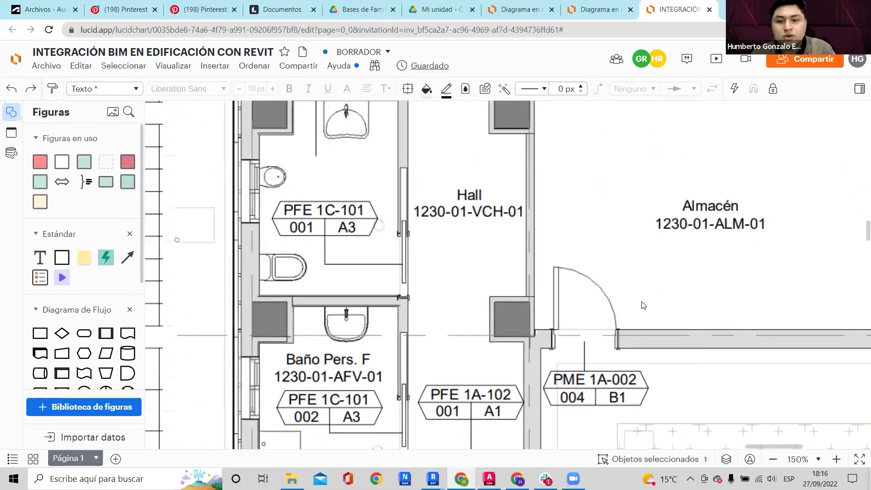
pyautogui.keyDown('ctrl'); pyautogui.scroll(2, 588, 335); pyautogui.keyUp('ctrl')
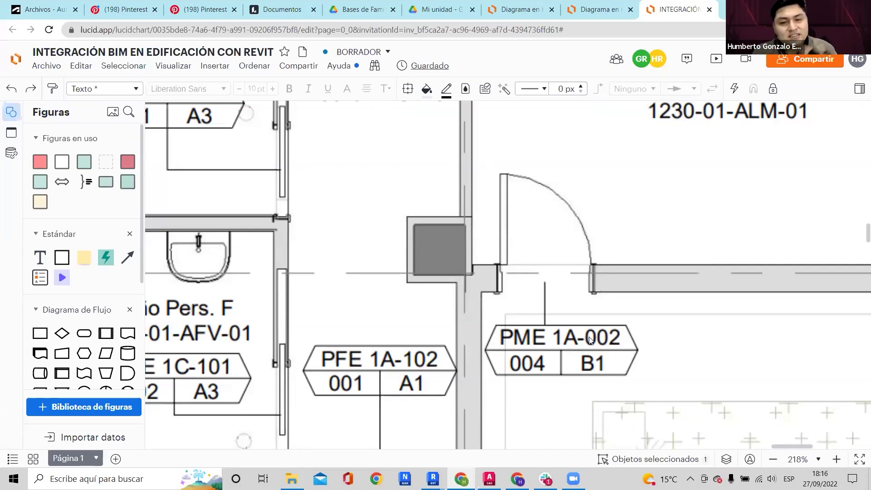
# Review the hierarchy diagram and its surrounding sections, ending at the door schedule and tagged plan.
pyautogui.keyDown('ctrl'); pyautogui.scroll(-10, 545, 249); pyautogui.keyUp('ctrl')
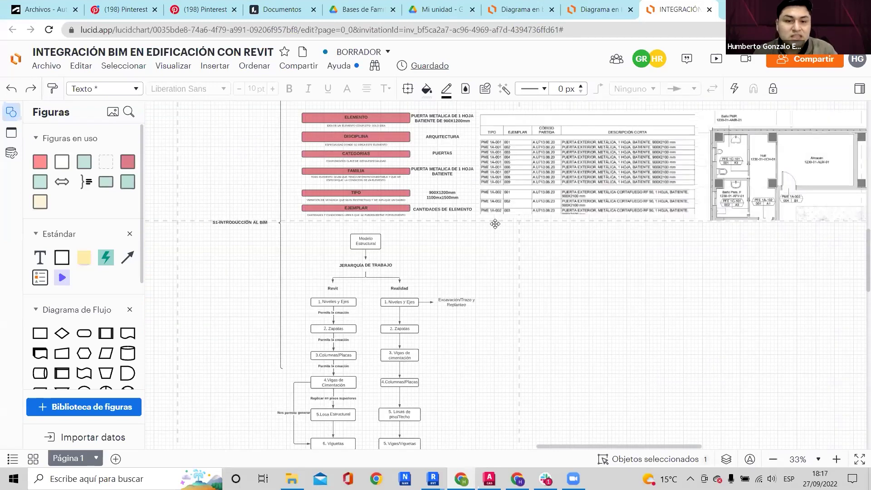
pyautogui.scroll(5, 496, 226)
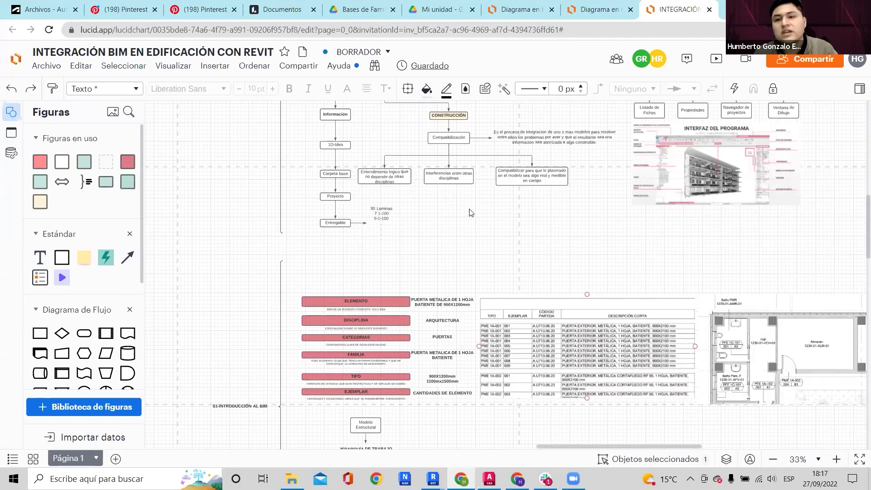
pyautogui.scroll(-3, 540, 207)
pyautogui.keyDown('ctrl'); pyautogui.scroll(5, 571, 245); pyautogui.keyUp('ctrl')
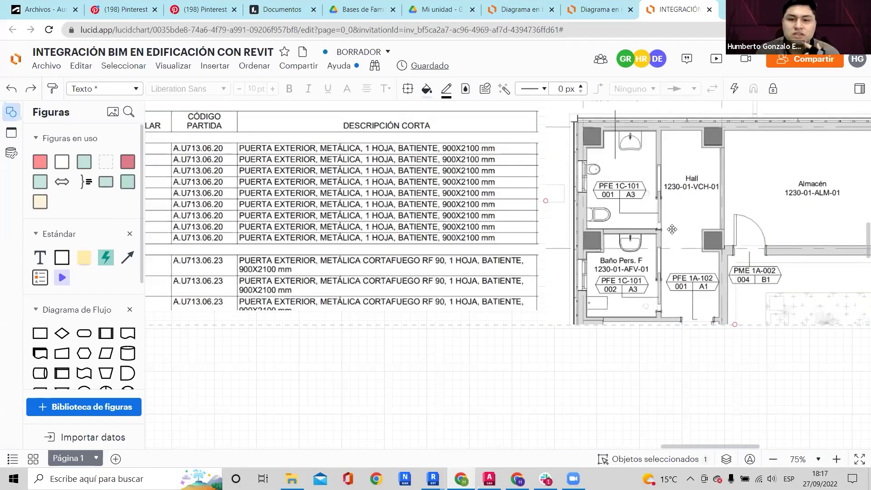
# Switch back to the architectural plan in Revit and select the axis C exterior wall to examine its instance properties.
pyautogui.hotkey('alt', 'Tab')
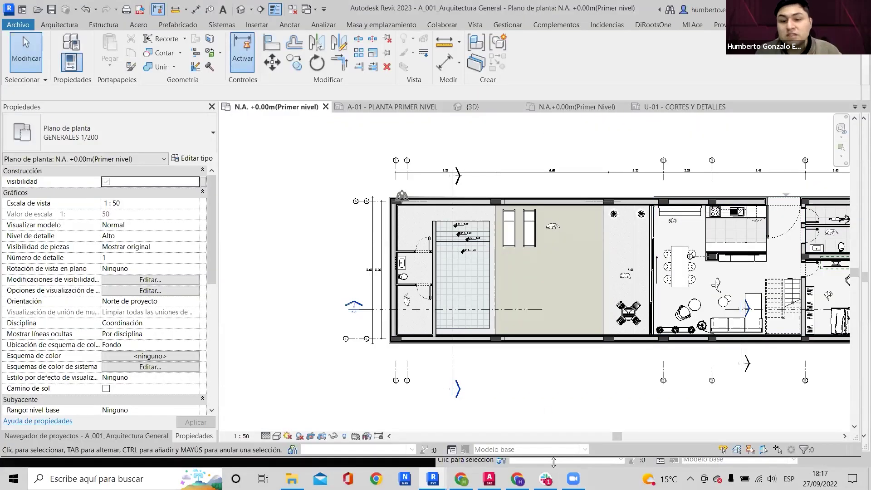
pyautogui.scroll(2, 576, 345)
pyautogui.click(574, 336)
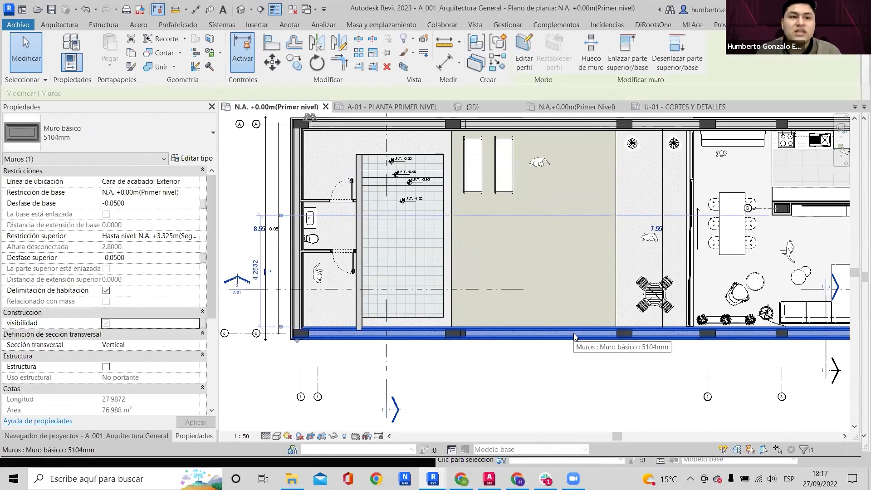
pyautogui.scroll(-2, 445, 289)
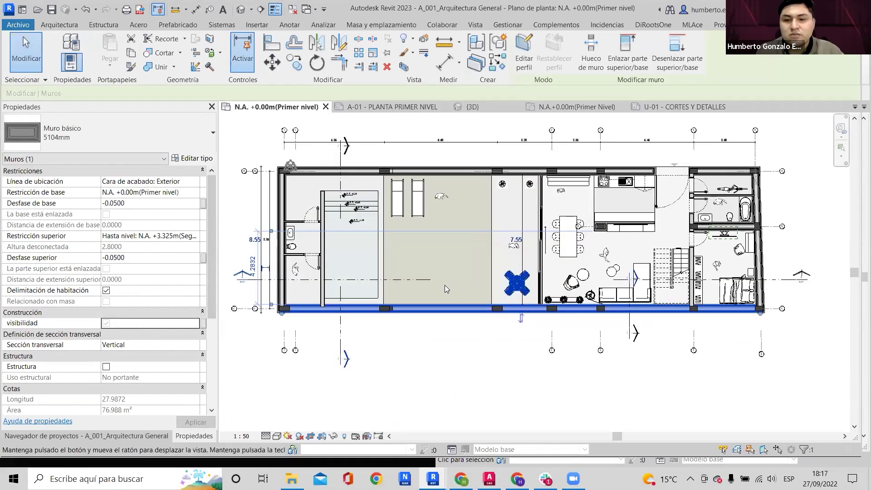
pyautogui.moveTo(445, 285); pyautogui.dragTo(361, 282, button='middle')
pyautogui.scroll(3, 619, 271)
pyautogui.scroll(-1, 185, 206)
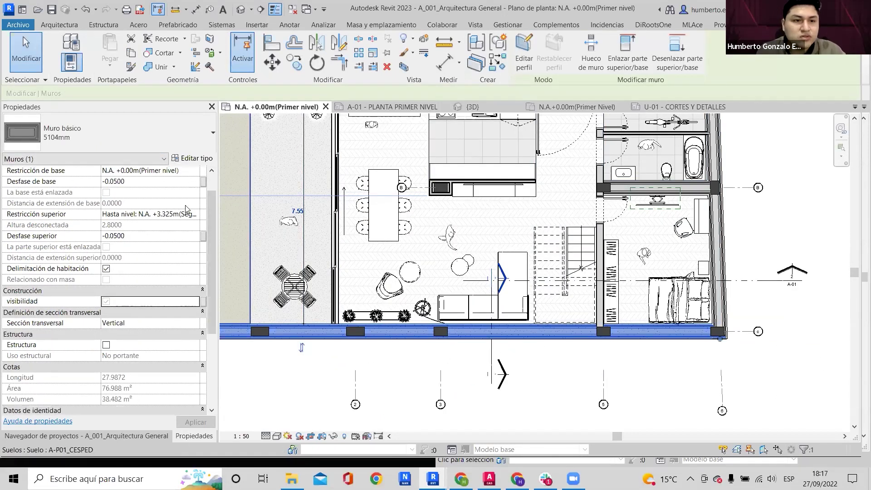
# Inspect the layer structure and type parameters of the 5104mm exterior wall, closing them without changes.
pyautogui.scroll(-4, 186, 217)
pyautogui.click(185, 159)
pyautogui.click(475, 243)
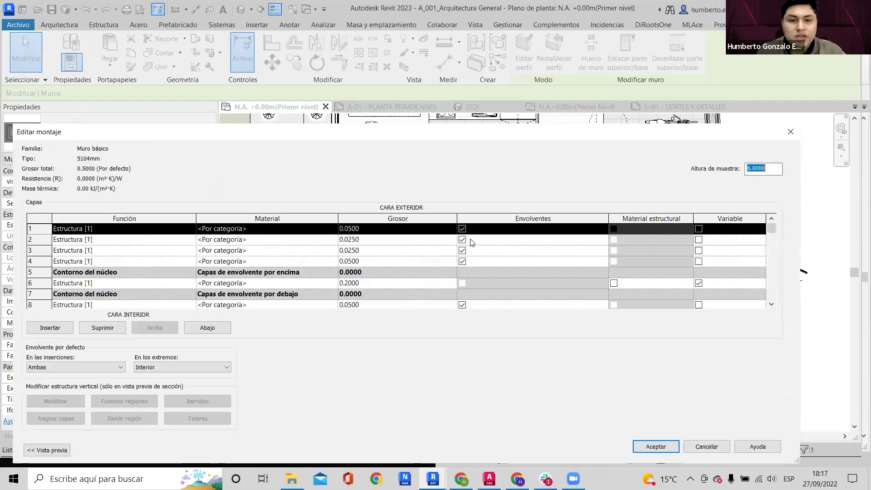
pyautogui.scroll(-2, 311, 241)
pyautogui.scroll(2, 359, 248)
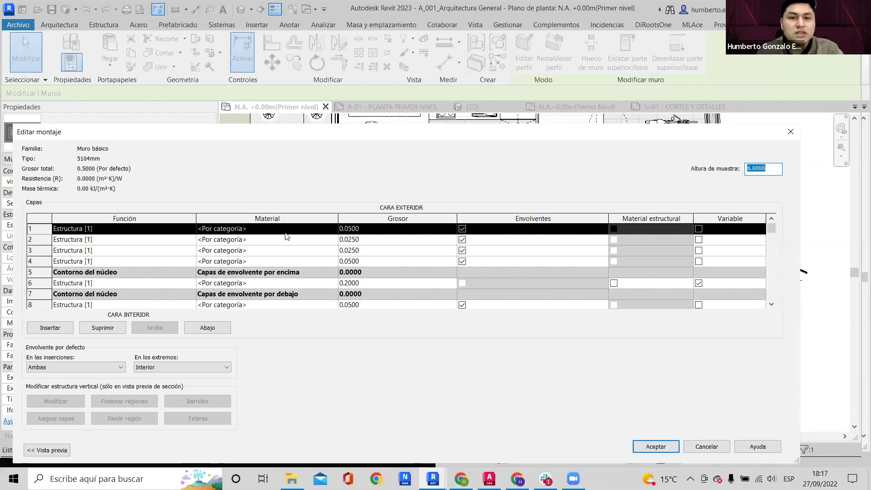
pyautogui.scroll(-2, 286, 236)
pyautogui.scroll(2, 293, 236)
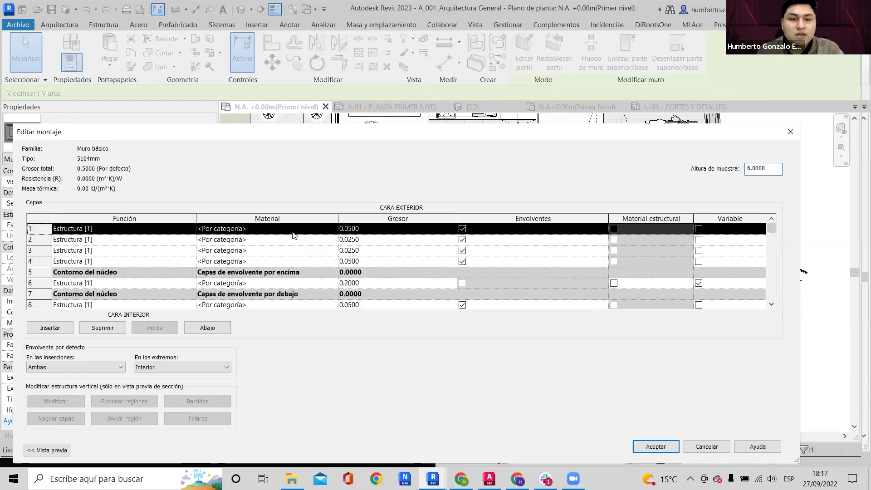
pyautogui.press('Escape')
pyautogui.scroll(-10, 499, 300)
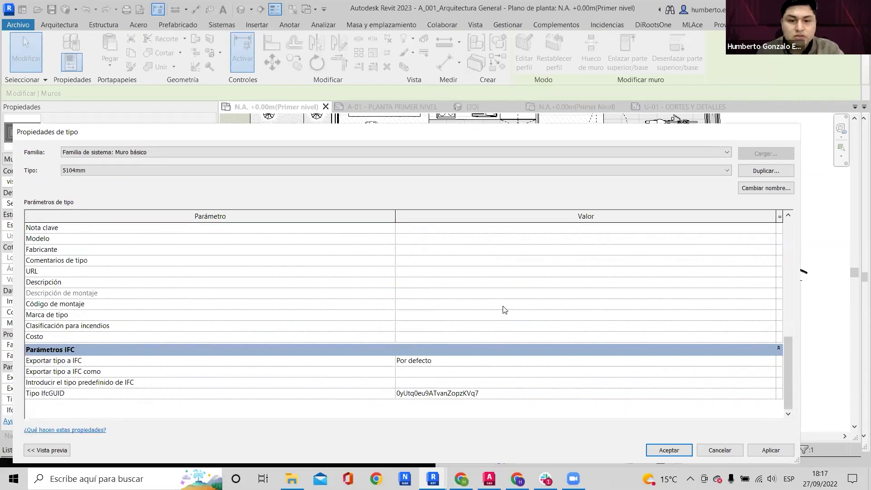
pyautogui.press('Escape')
# Select the 250mm interior wall beside the stair and inspect its instance and type properties without changes.
pyautogui.scroll(-3, 522, 299)
pyautogui.scroll(3, 543, 294)
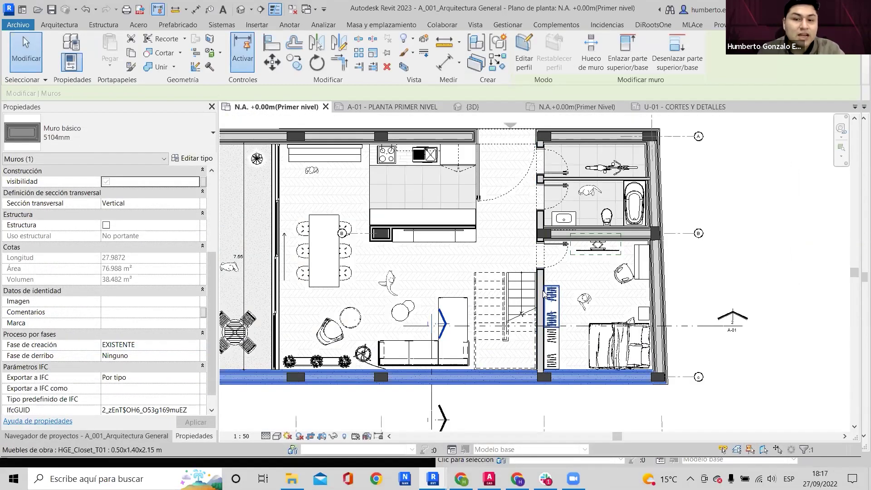
pyautogui.click(543, 293)
pyautogui.scroll(3, 544, 290)
pyautogui.click(540, 279)
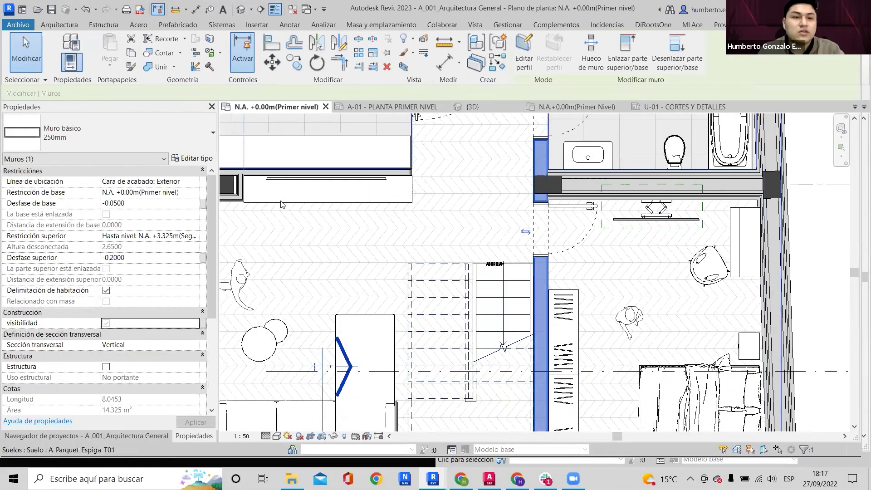
pyautogui.click(192, 159)
pyautogui.scroll(-3, 624, 342)
pyautogui.press('Escape')
pyautogui.press('Escape')
# Switch to the maximised S_001_Estructuras foundation plan and examine the instance properties of the rectangular footing on the upper axis.
pyautogui.click(824, 9)
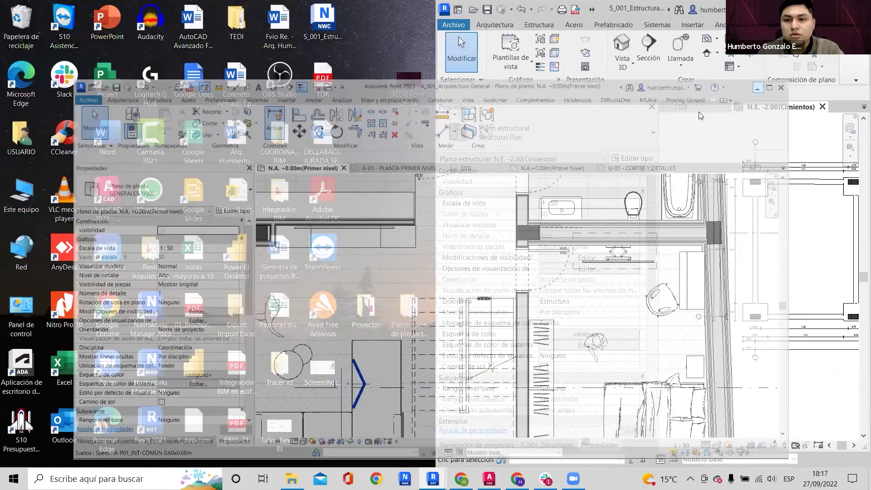
pyautogui.press('super+Up')
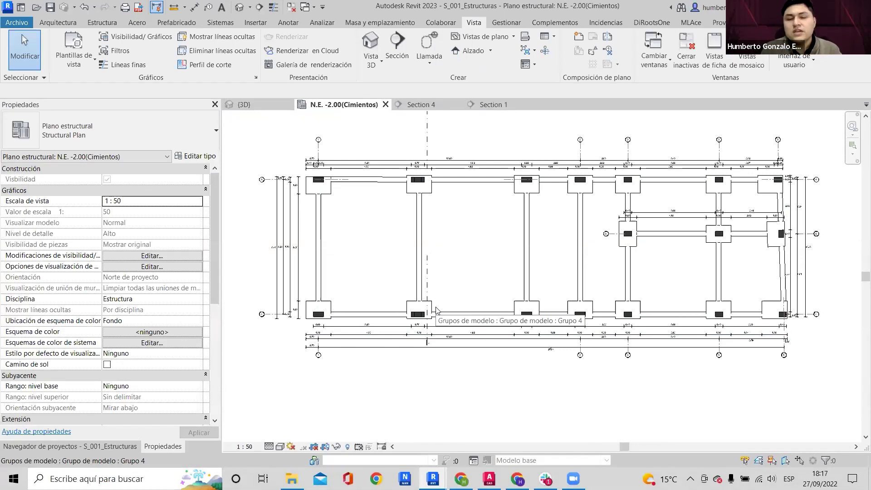
pyautogui.click(522, 193)
pyautogui.scroll(3, 519, 190)
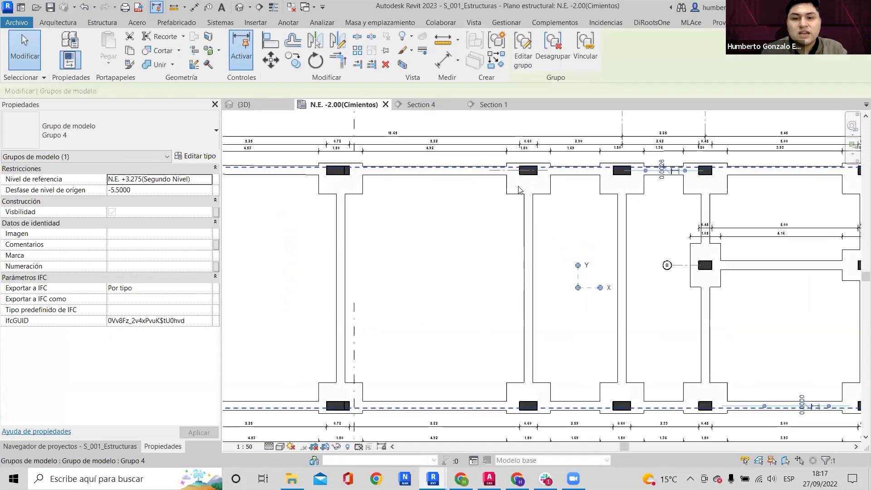
pyautogui.scroll(1, 520, 190)
pyautogui.press('Escape')
pyautogui.click(509, 185)
pyautogui.scroll(2, 516, 180)
pyautogui.moveTo(571, 181); pyautogui.dragTo(495, 215, button='middle')
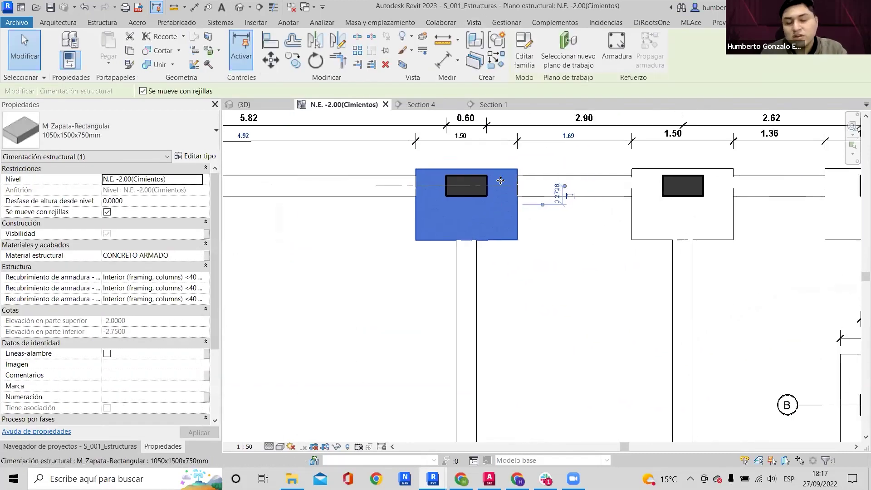
pyautogui.scroll(-3, 169, 213)
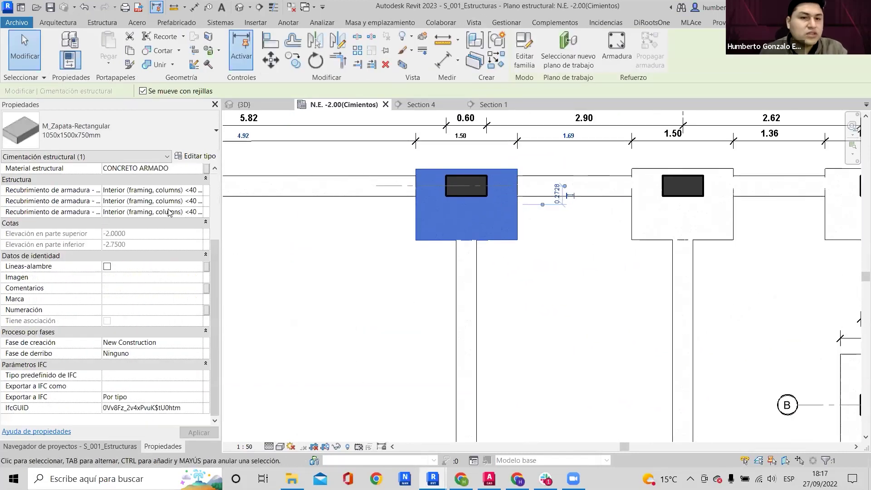
# Inspect the type dimensions of the 1050x1500x750mm footing without changing them, and select the same footing again.
pyautogui.click(180, 146)
pyautogui.click(186, 148)
pyautogui.click(192, 156)
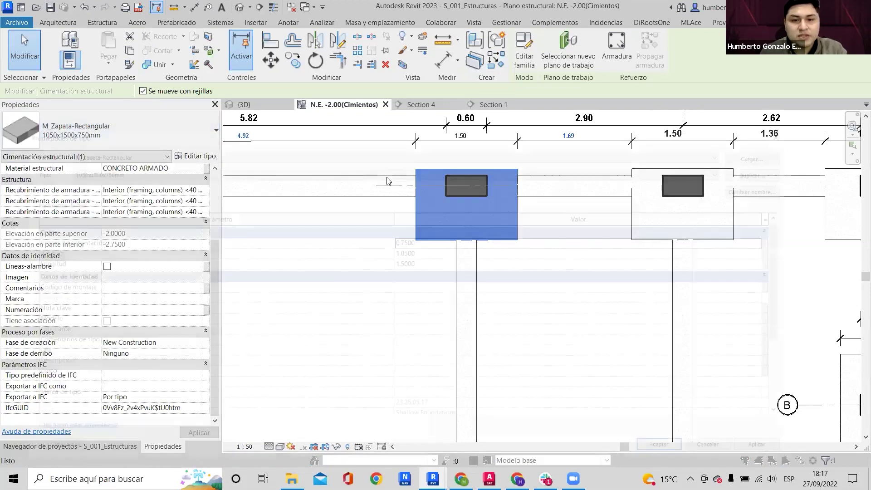
pyautogui.scroll(-3, 514, 333)
pyautogui.scroll(3, 514, 332)
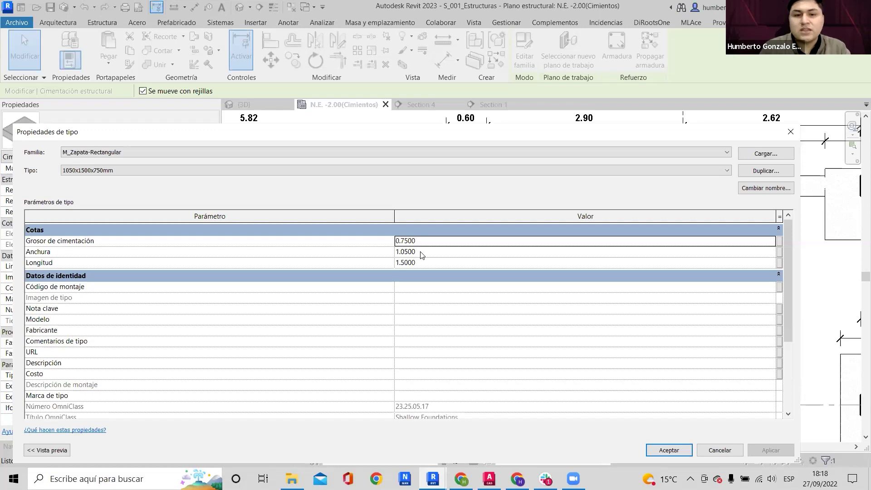
pyautogui.press('Escape')
pyautogui.press('Escape')
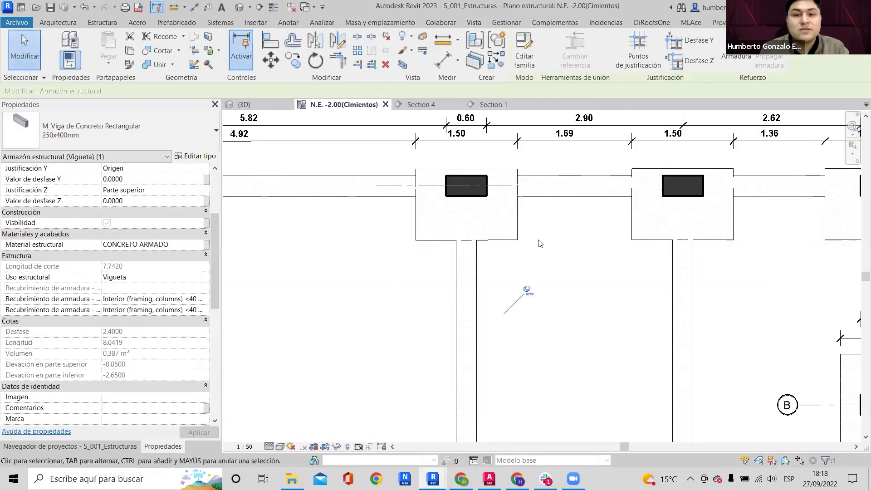
pyautogui.click(437, 188)
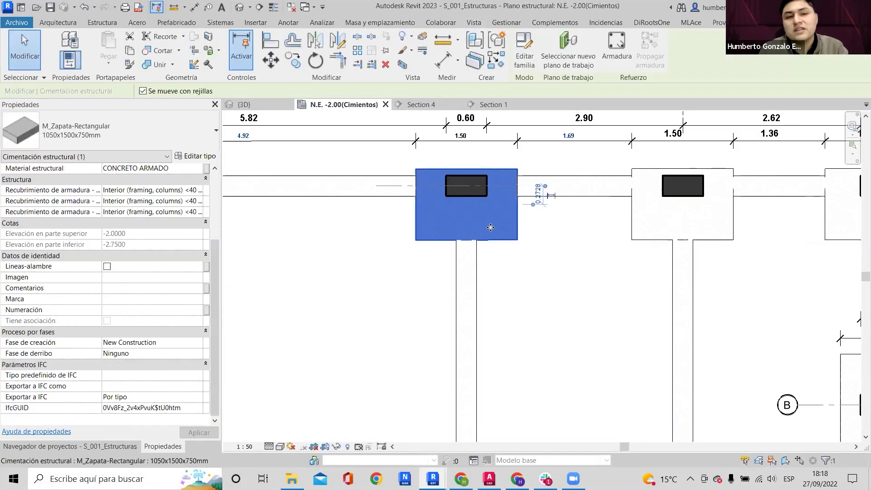
# Inspect the identity and IFC type parameters of the 1050x1500x750mm footing without changes, and select the upper footing on axis 6.
pyautogui.scroll(-3, 473, 246)
pyautogui.click(207, 157)
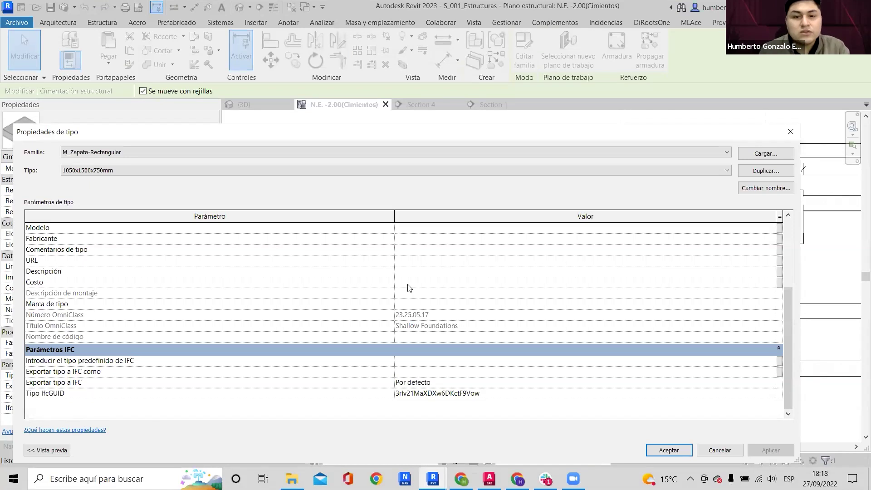
pyautogui.press('Escape')
pyautogui.moveTo(671, 258); pyautogui.dragTo(455, 263, button='middle')
pyautogui.scroll(2, 668, 248)
pyautogui.click(623, 232)
pyautogui.scroll(-5, 633, 231)
pyautogui.scroll(3, 526, 261)
pyautogui.moveTo(751, 257); pyautogui.dragTo(617, 266, button='middle')
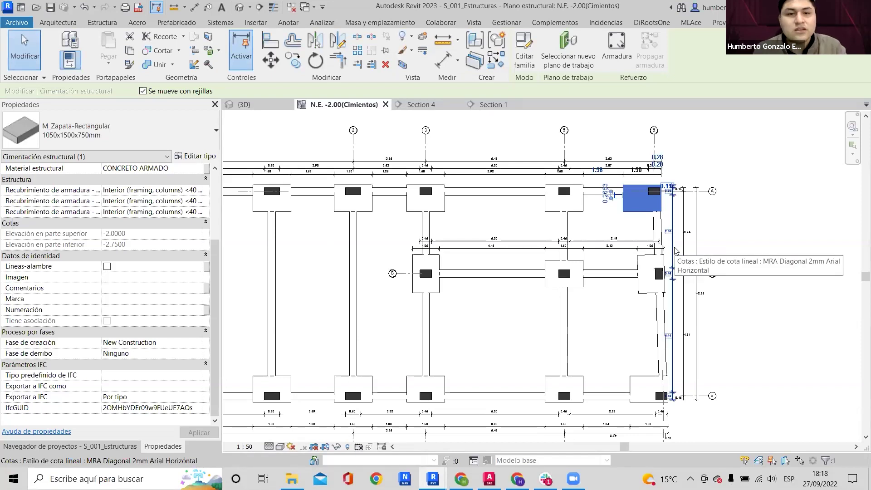
# Close the inactive views, keeping the N.E. -2.00(Cimientos) foundation plan open, and clear the footing selection.
pyautogui.click(291, 7)
pyautogui.click(523, 154)
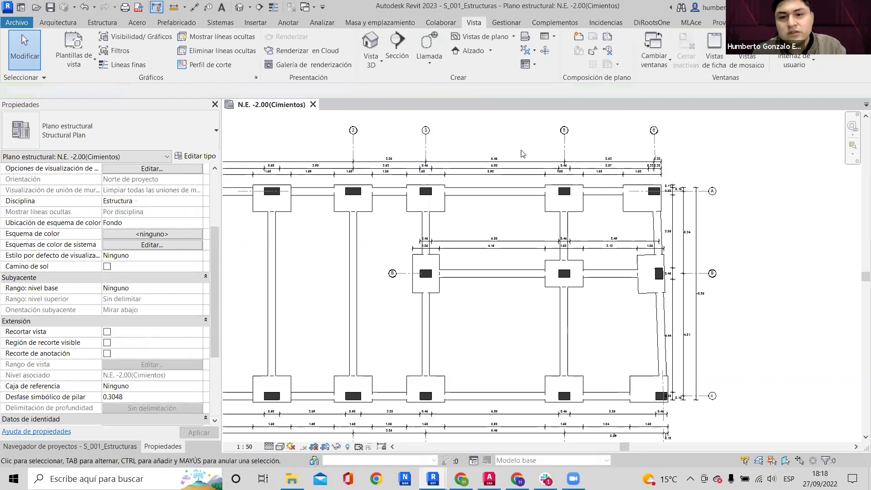
pyautogui.scroll(-3, 553, 213)
# Browse Autodesk Docs for a model to open, reaching the 1000_S_001_Estructuras folder inside 3. Modelos en Proceso of the TEDI_PRJ_MP_1000_Modelo Piloto project.
pyautogui.hotkey('ctrl', 'o')
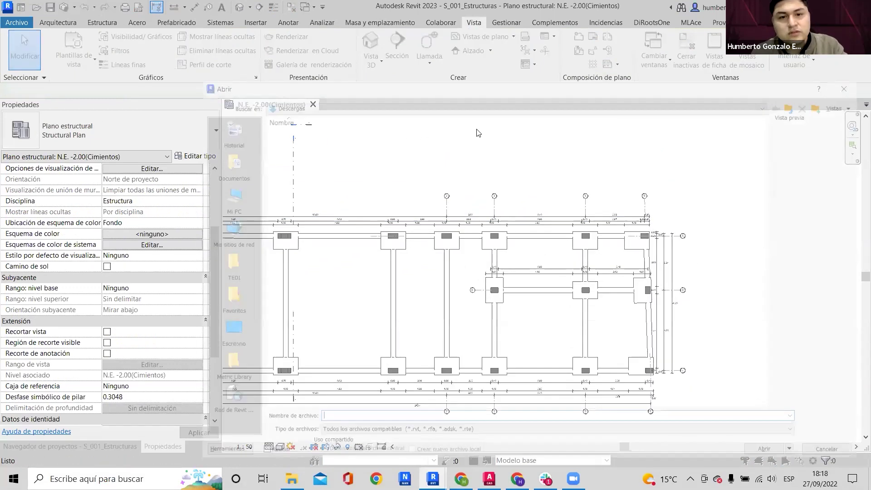
pyautogui.click(229, 198)
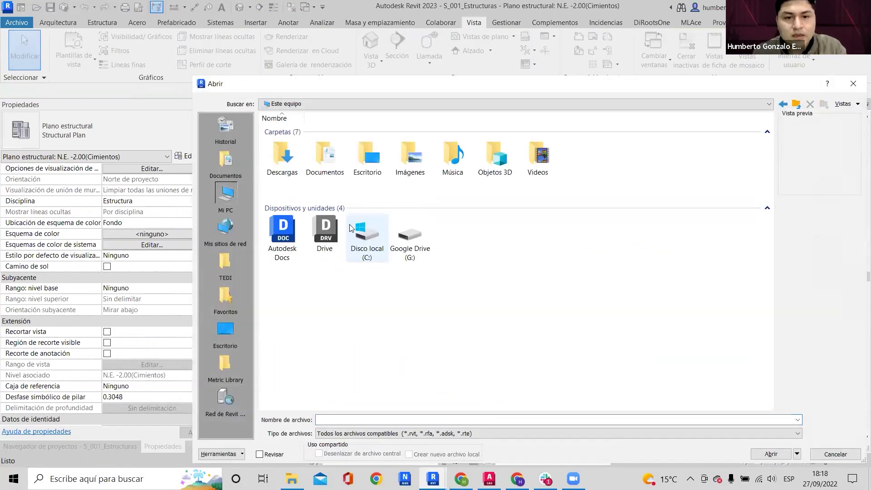
pyautogui.doubleClick(281, 239)
pyautogui.doubleClick(280, 145)
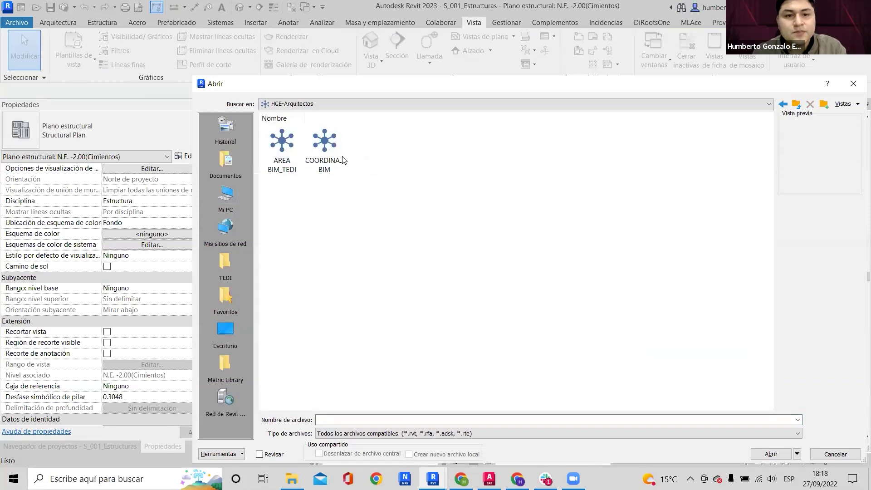
pyautogui.doubleClick(280, 146)
pyautogui.doubleClick(282, 143)
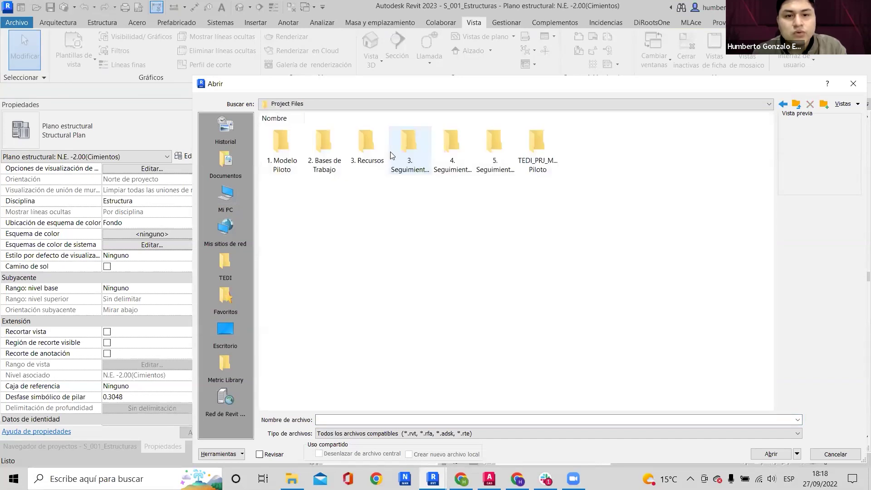
pyautogui.click(544, 148)
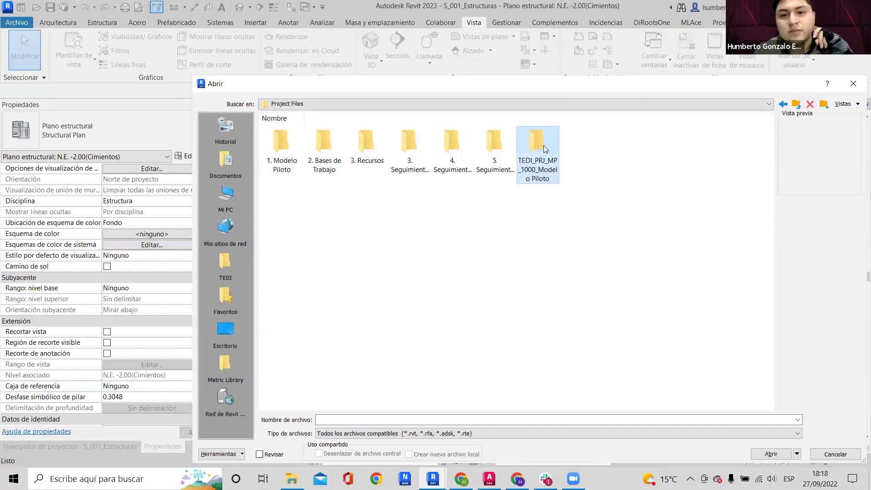
pyautogui.doubleClick(539, 136)
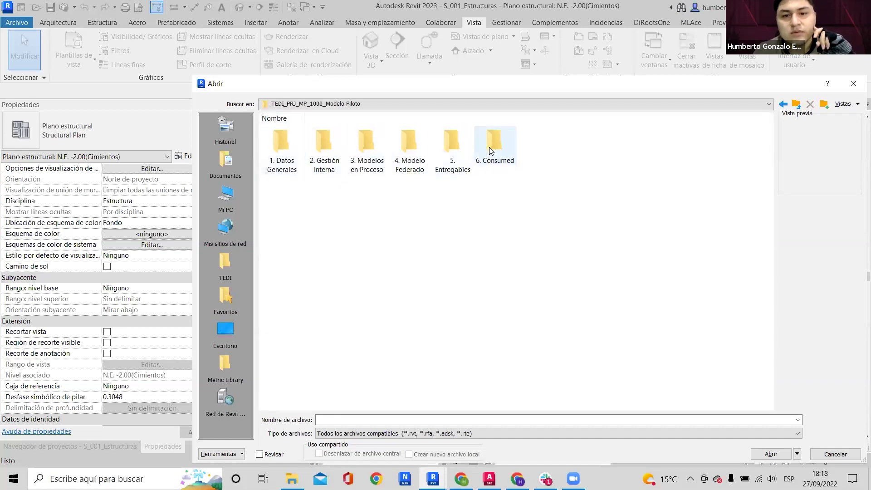
pyautogui.doubleClick(363, 144)
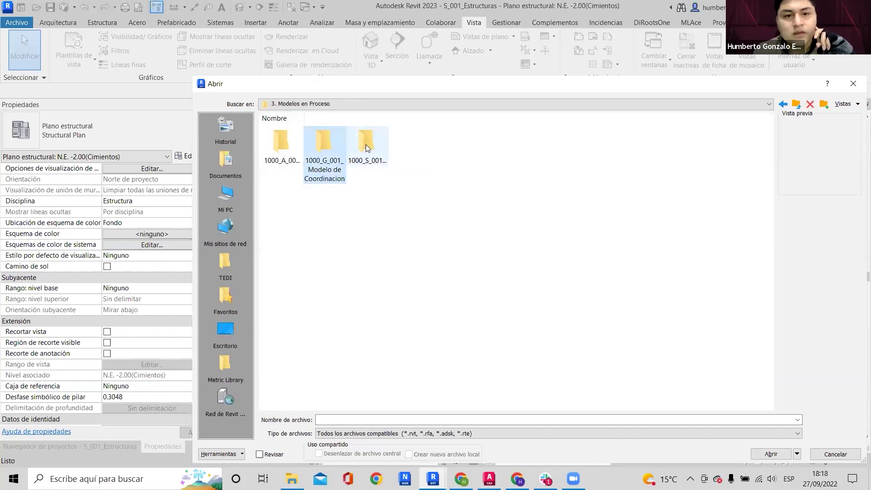
pyautogui.doubleClick(362, 144)
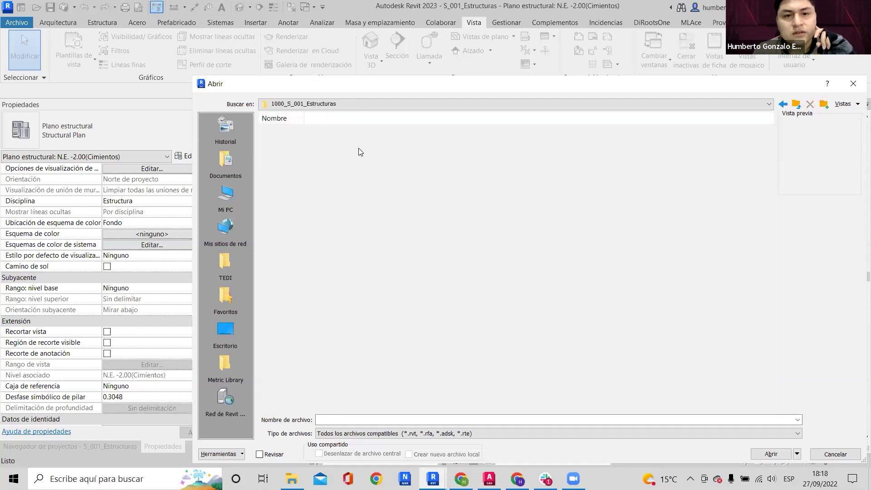
# Open the unnumbered 1000_S_001_Estructuras model from the second row whose file name ends in a colleague's full name, ignoring its unresolved references.
pyautogui.click(372, 202)
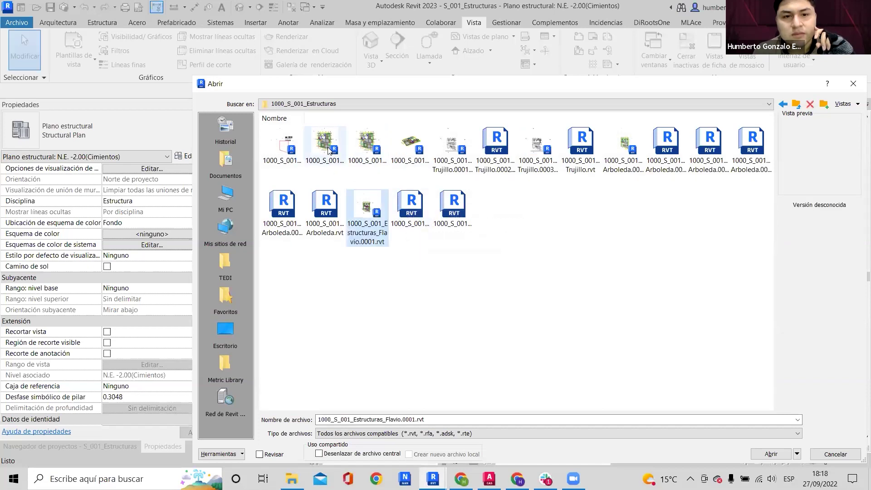
pyautogui.click(437, 219)
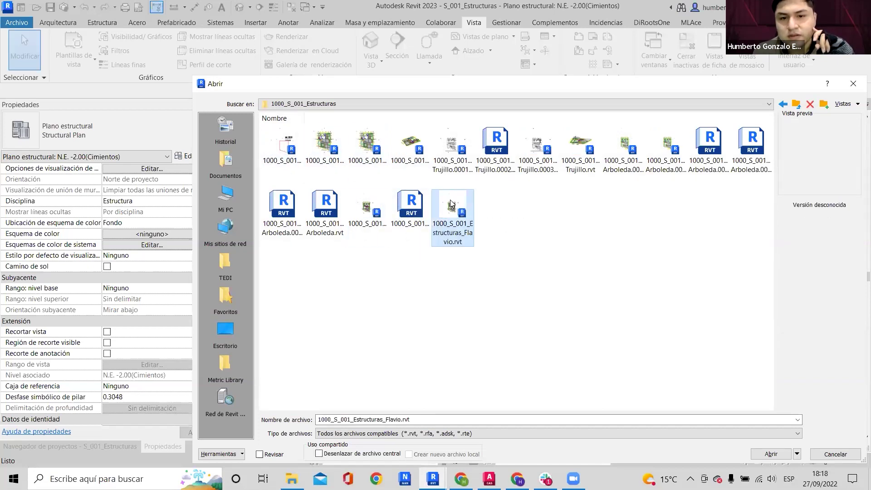
pyautogui.click(411, 211)
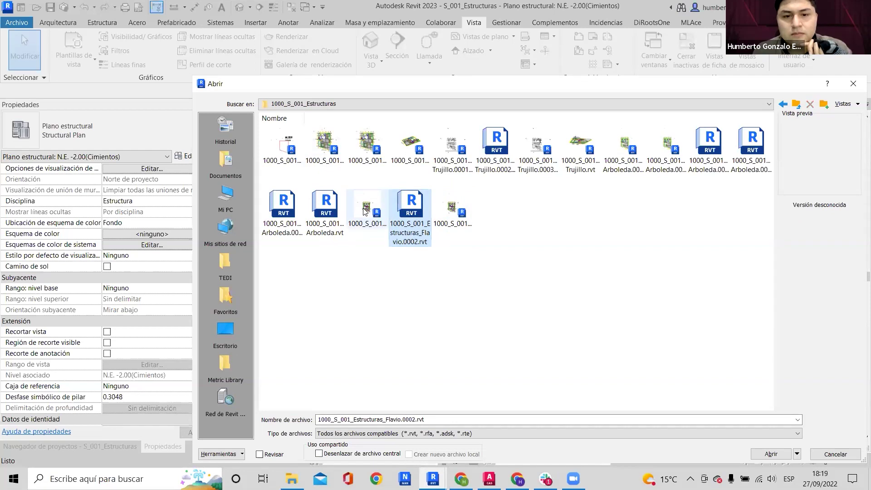
pyautogui.click(332, 212)
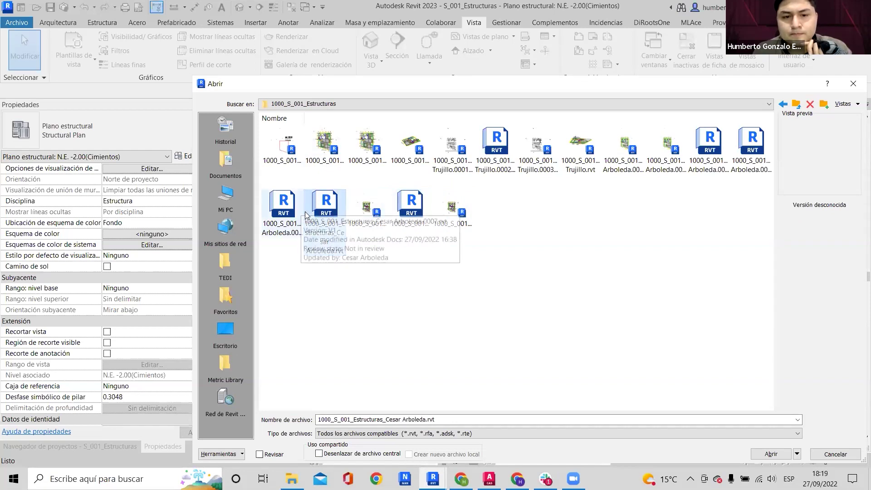
pyautogui.click(759, 452)
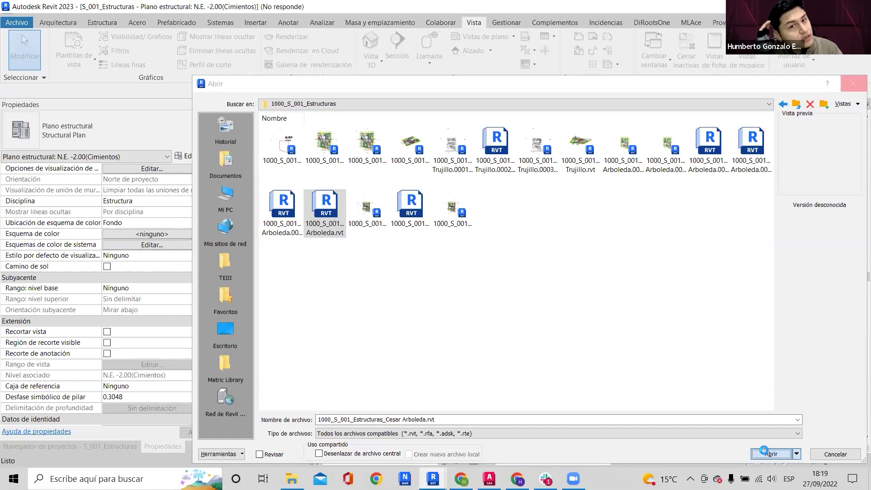
pyautogui.click(771, 454)
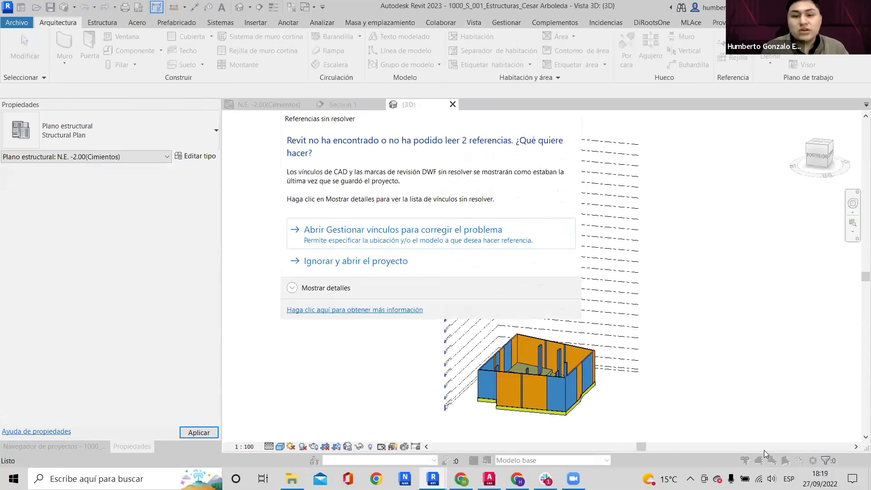
pyautogui.click(372, 266)
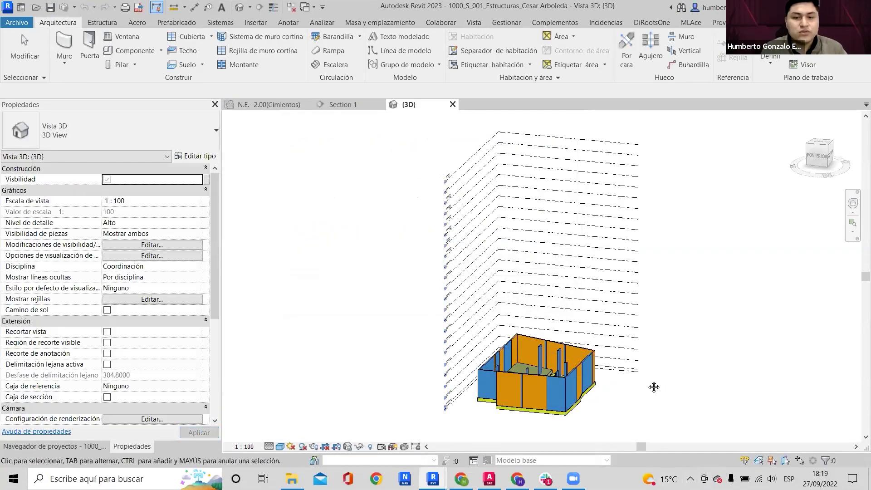
# Review the basement walls and footings in 3D and open the N.E. -11.39(Cimientos) structural plan.
pyautogui.keyDown('shift'); pyautogui.moveTo(637, 310); pyautogui.dragTo(504, 313, button='middle'); pyautogui.keyUp('shift')
pyautogui.scroll(4, 551, 273)
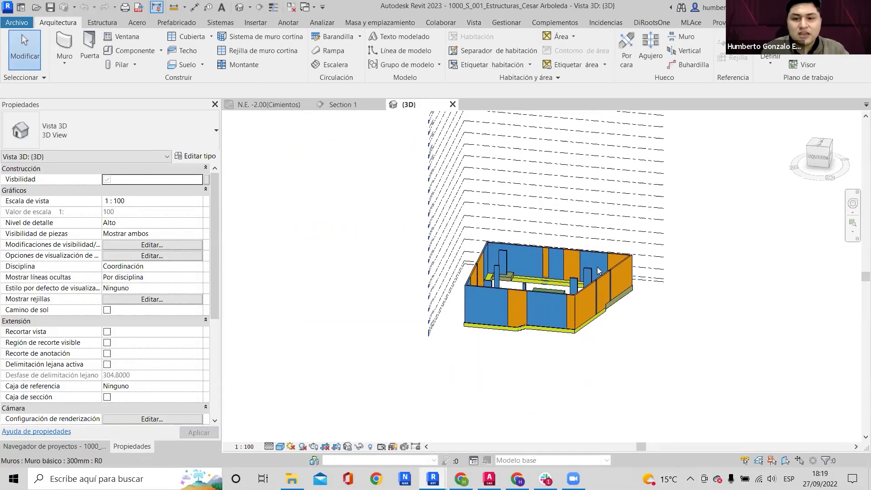
pyautogui.keyDown('shift'); pyautogui.moveTo(733, 356); pyautogui.dragTo(668, 359, button='middle'); pyautogui.keyUp('shift')
pyautogui.click(69, 446)
pyautogui.scroll(-5, 203, 203)
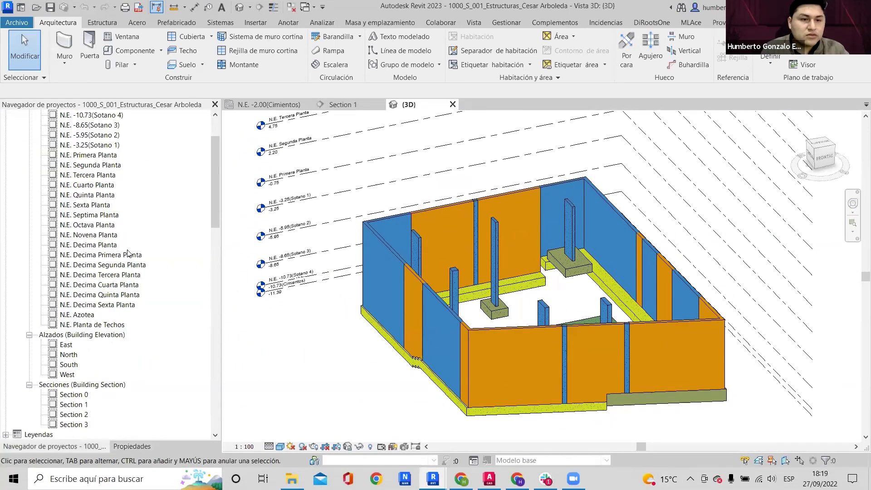
pyautogui.scroll(2, 82, 290)
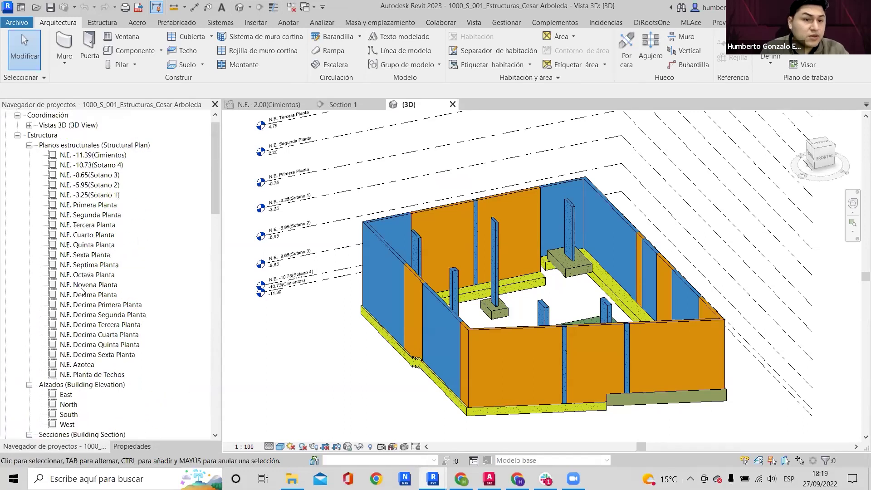
pyautogui.doubleClick(102, 155)
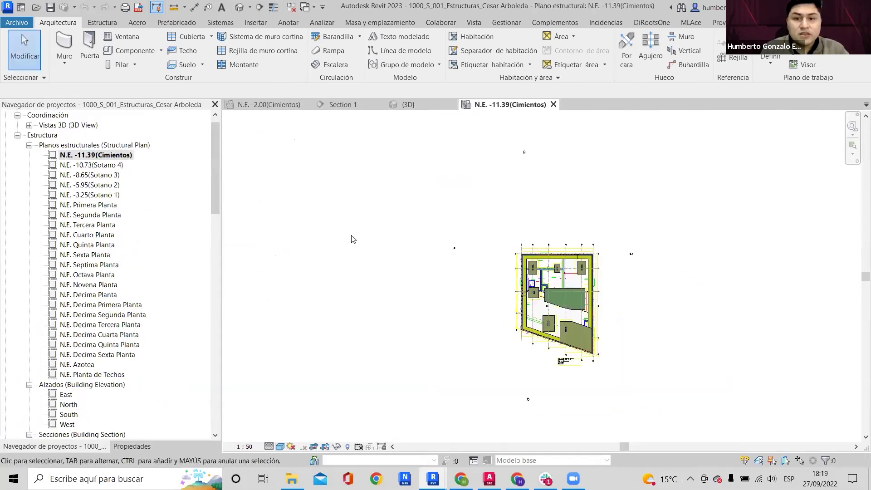
# Select the 2500x3850x800mm rectangular footing on axis B and inspect its instance properties and type identity data without changes.
pyautogui.scroll(8, 575, 320)
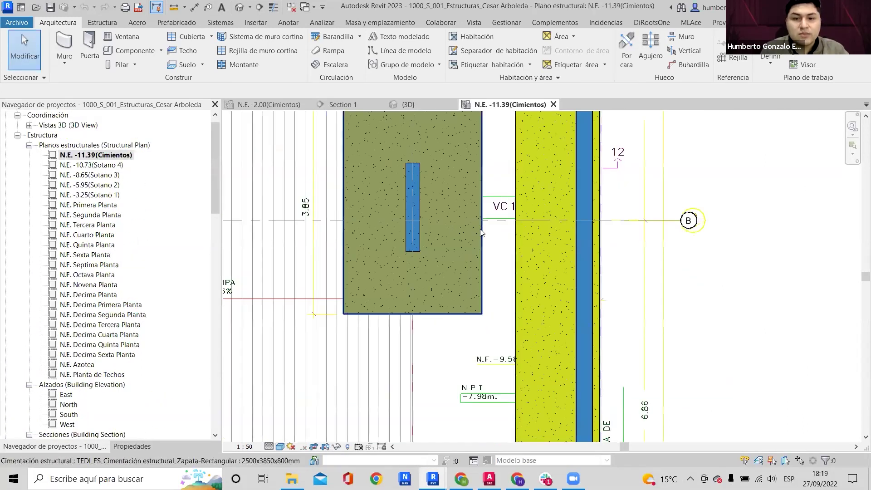
pyautogui.click(453, 228)
pyautogui.click(131, 446)
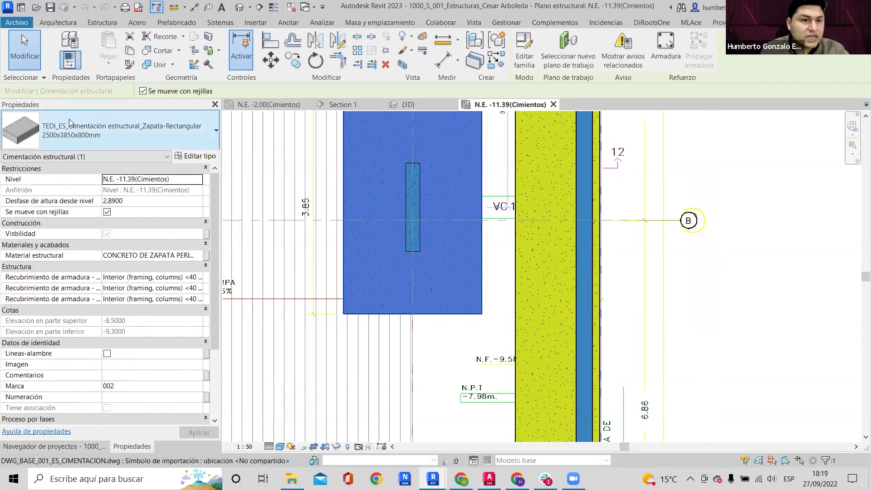
pyautogui.click(101, 129)
pyautogui.click(151, 136)
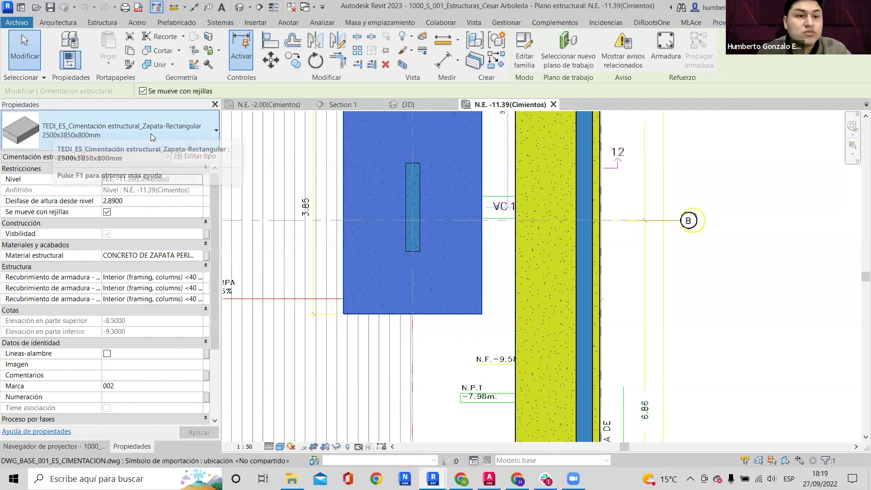
pyautogui.click(196, 156)
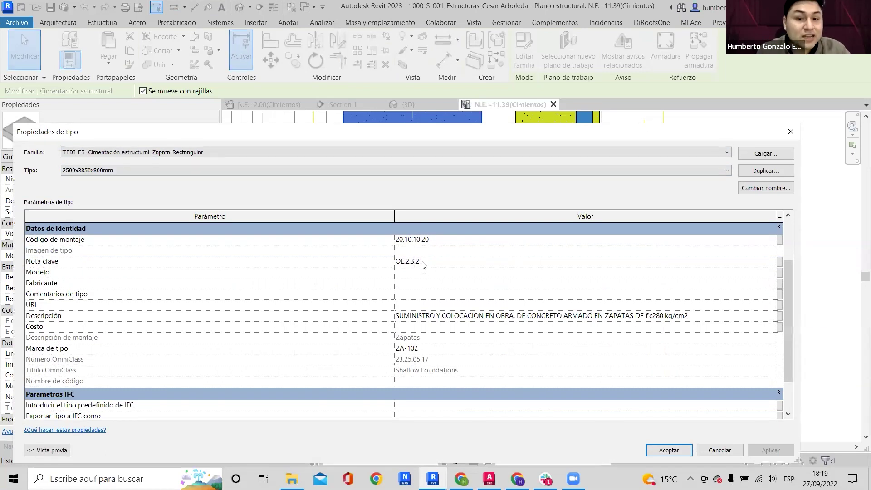
pyautogui.scroll(-1, 434, 316)
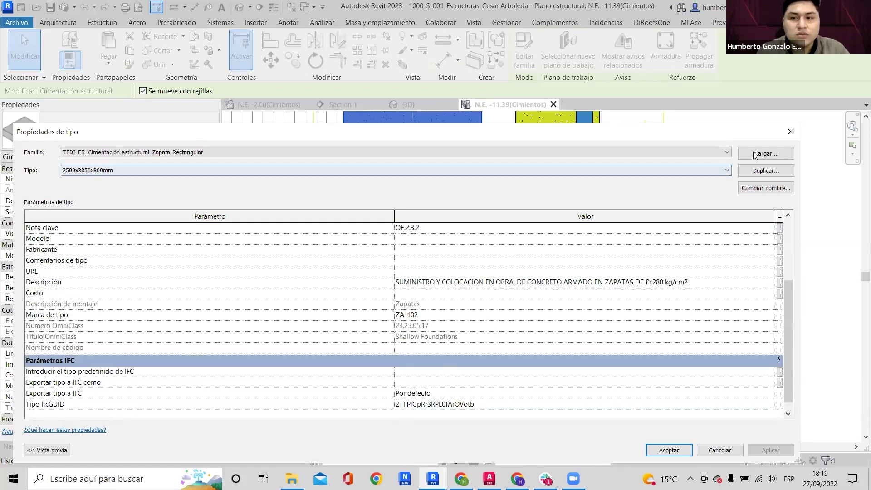
pyautogui.click(791, 131)
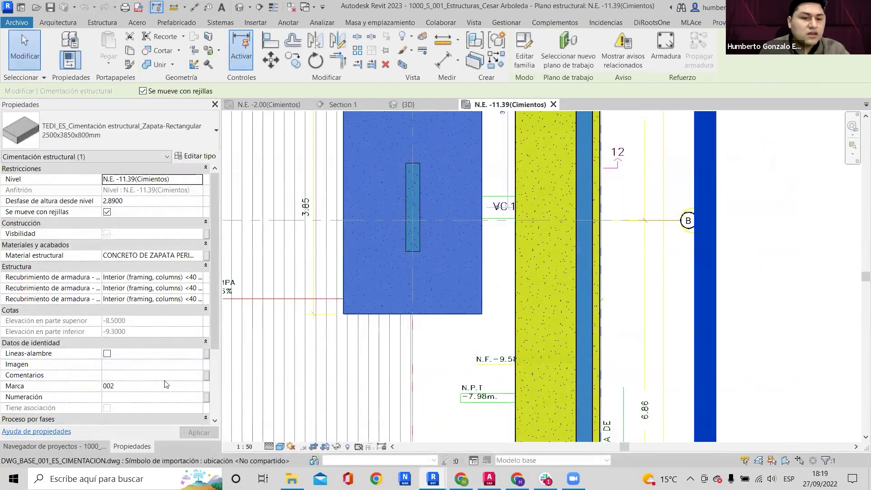
# Open the TEDI_Cimentacion estructural_General schedule.
pyautogui.click(54, 447)
pyautogui.scroll(-3, 104, 281)
pyautogui.scroll(-6, 105, 281)
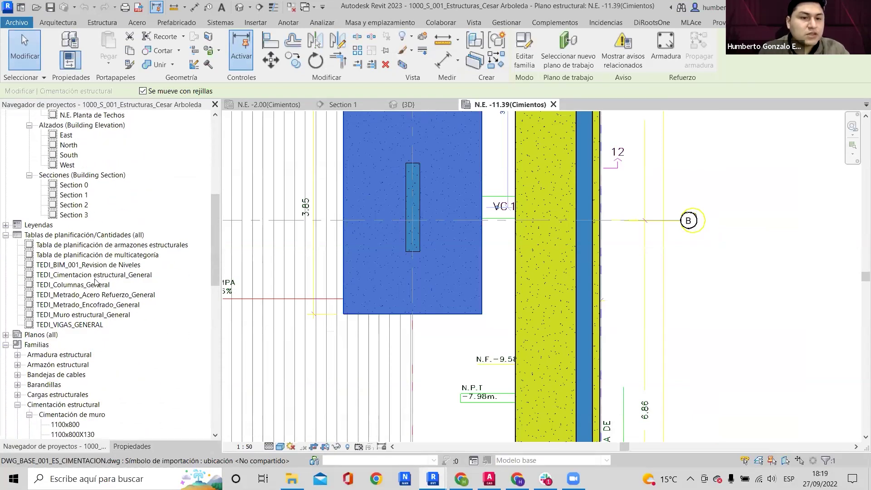
pyautogui.doubleClick(95, 275)
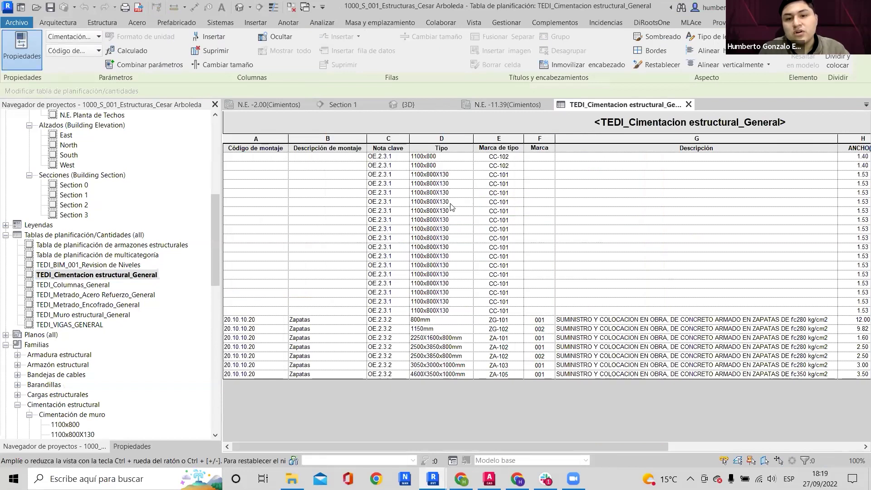
# Examine the Zapatas rows of the foundation schedule, covering key note, type, type mark, mark, description and dimension columns.
pyautogui.moveTo(243, 320); pyautogui.dragTo(491, 396)
pyautogui.moveTo(474, 447); pyautogui.dragTo(584, 443)
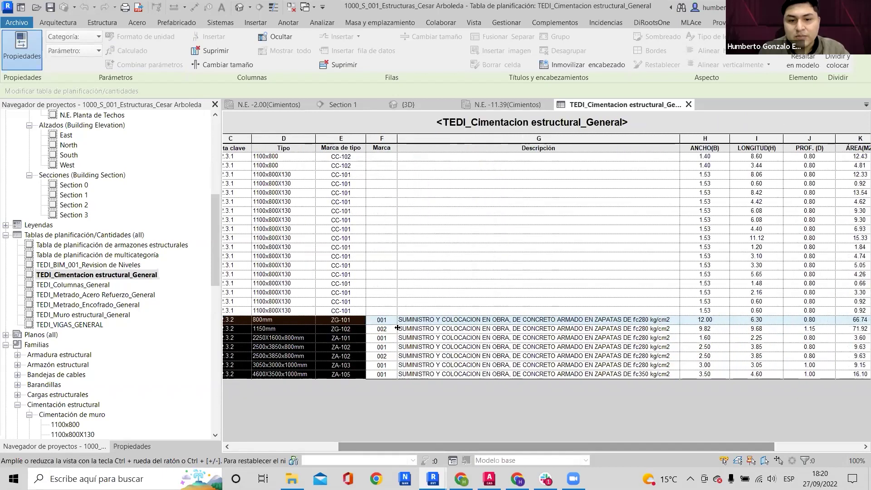
pyautogui.moveTo(590, 321); pyautogui.dragTo(857, 391)
pyautogui.moveTo(744, 446); pyautogui.dragTo(489, 380)
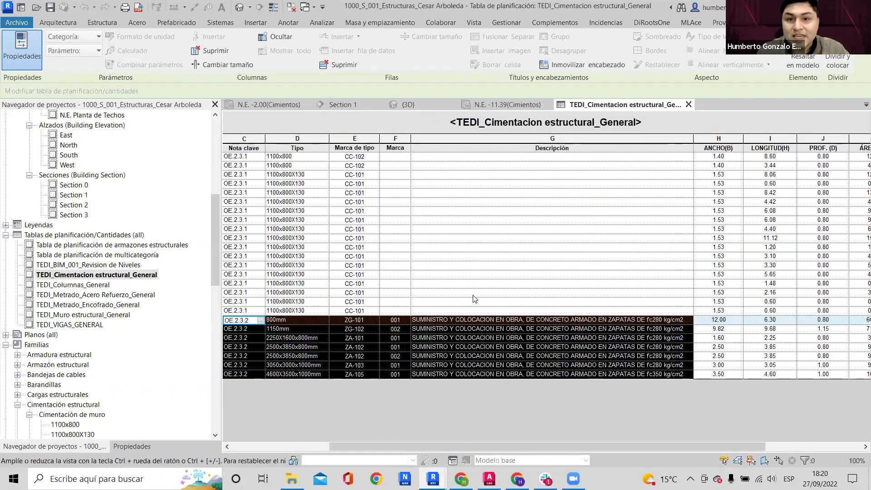
pyautogui.moveTo(360, 330); pyautogui.dragTo(363, 375)
pyautogui.moveTo(395, 320); pyautogui.dragTo(357, 380)
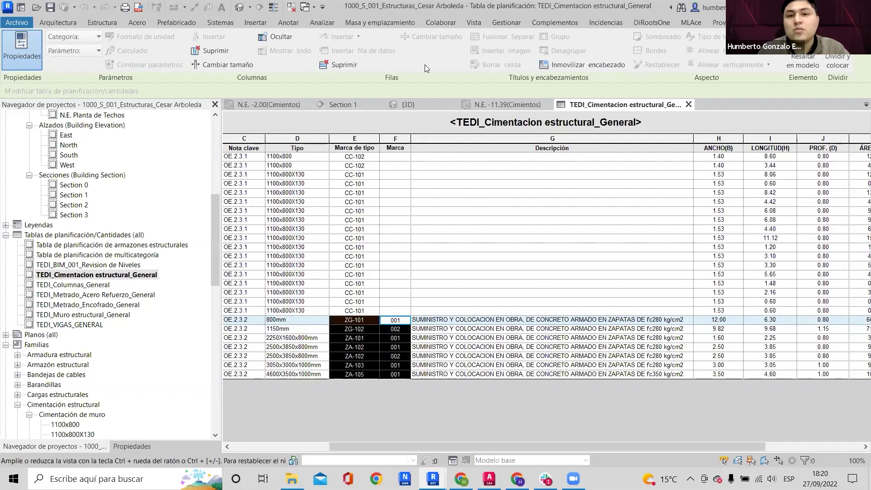
# Return to the N.E. -2.00(Cimientos) foundation plan of the S_001_Estructuras model.
pyautogui.click(490, 104)
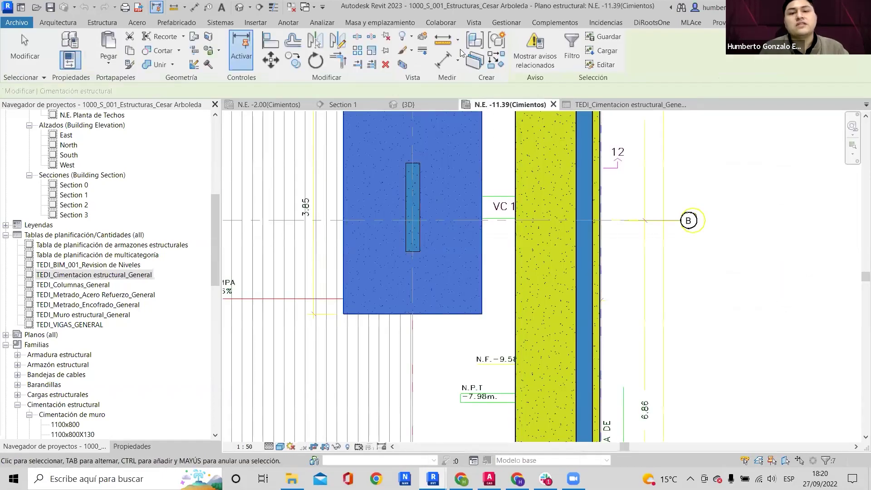
pyautogui.click(265, 102)
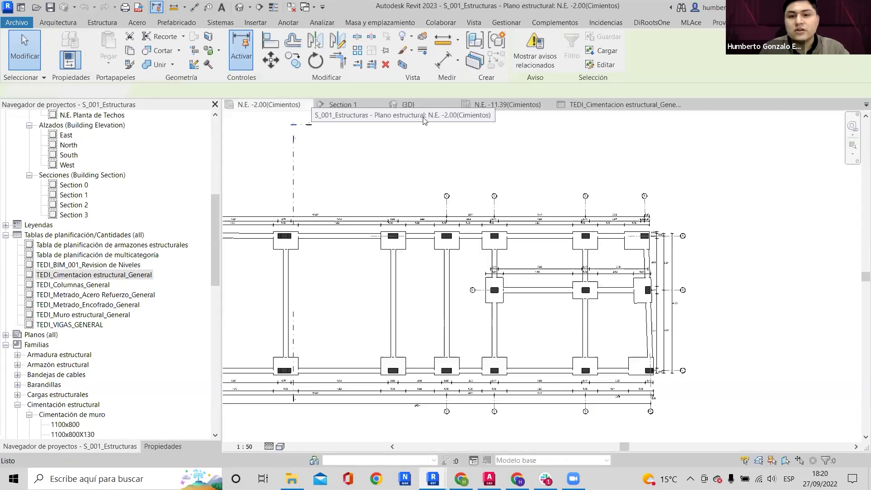
# Examine the dimension strings at the footings on axis A between axes 5 and 6, with the annotation tools at hand.
pyautogui.moveTo(509, 196); pyautogui.dragTo(525, 192, button='middle')
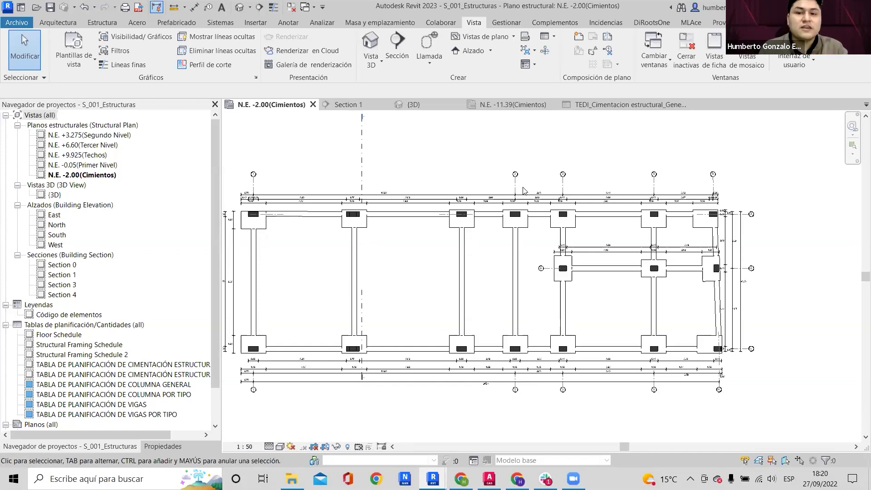
pyautogui.scroll(1, 624, 271)
pyautogui.moveTo(660, 192); pyautogui.dragTo(540, 224, button='middle')
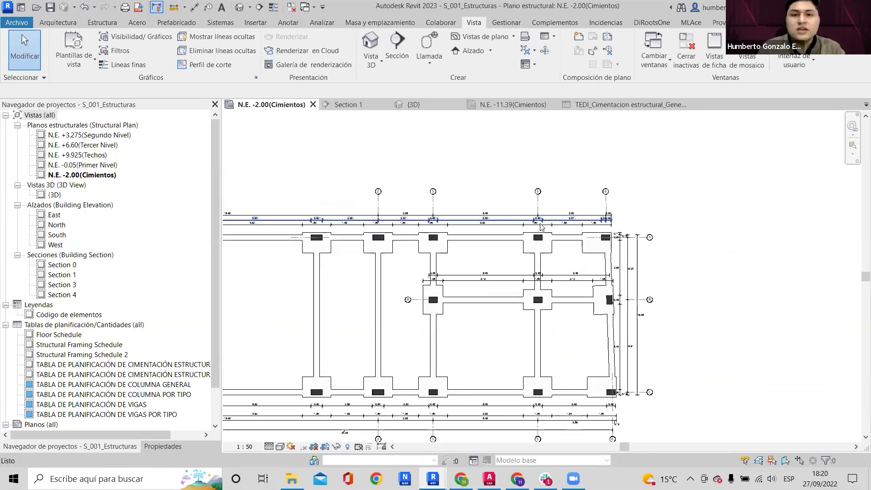
pyautogui.scroll(2, 647, 232)
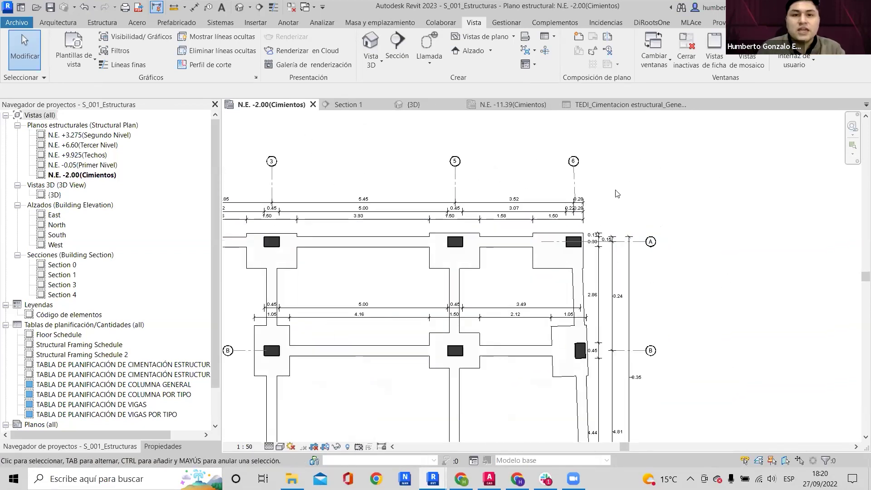
pyautogui.click(283, 23)
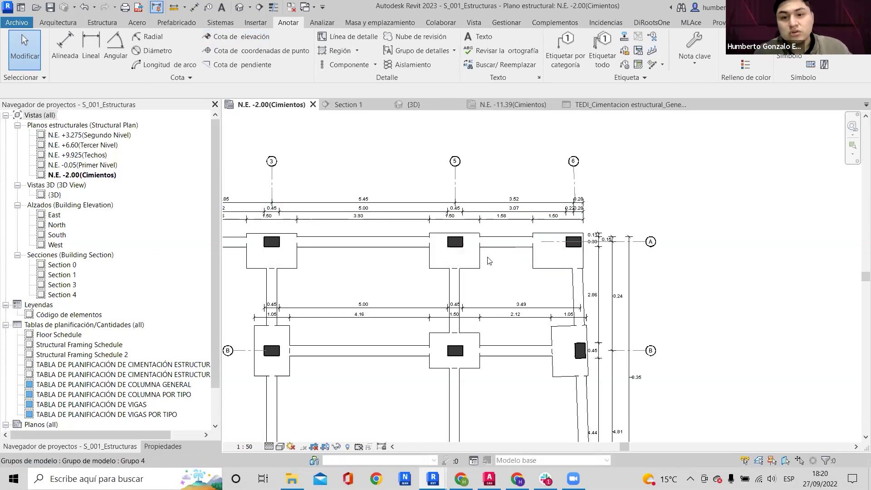
pyautogui.scroll(3, 488, 261)
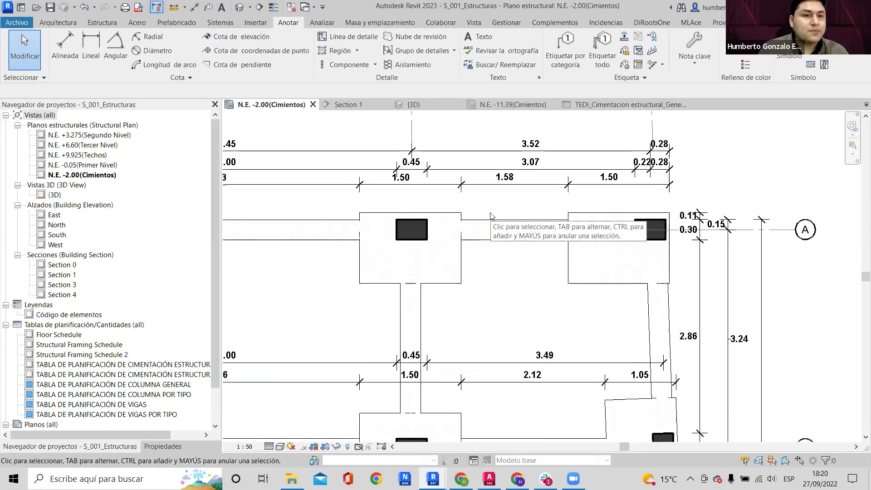
pyautogui.click(444, 150)
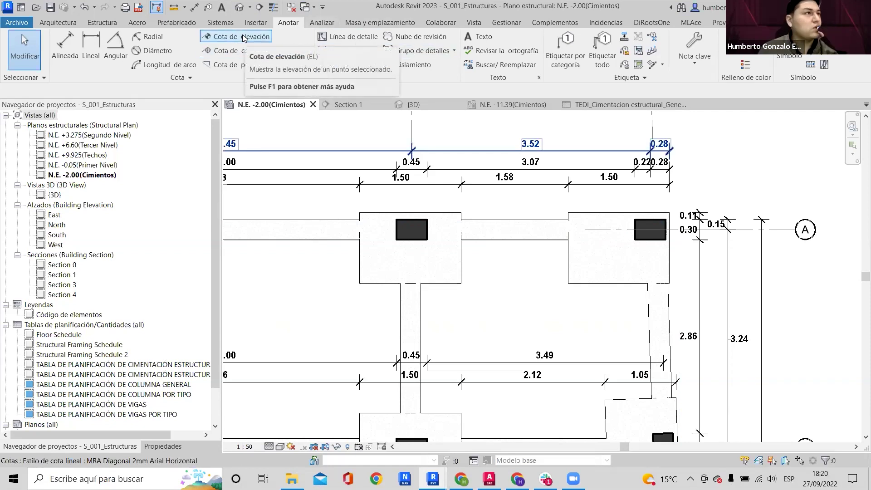
# Start a spot elevation annotation using the type N.Z. Tx Arial Bold 1.00 x 1.00 mm.
pyautogui.press('Escape')
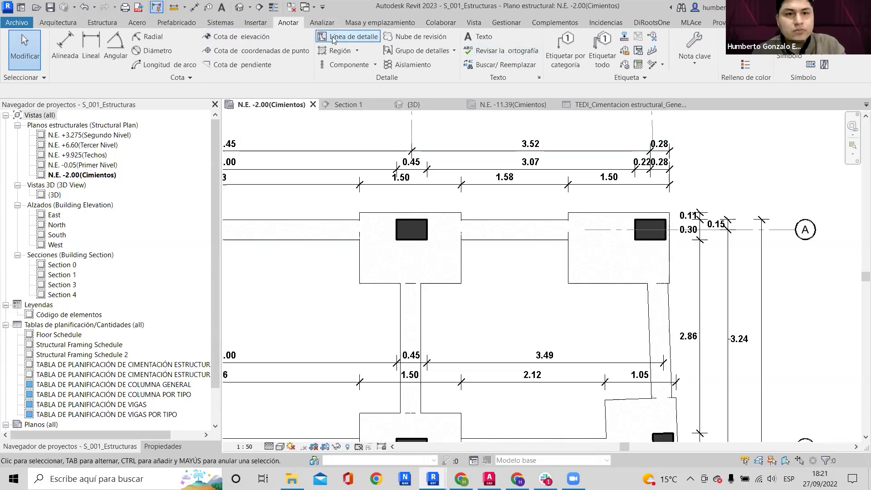
pyautogui.click(230, 36)
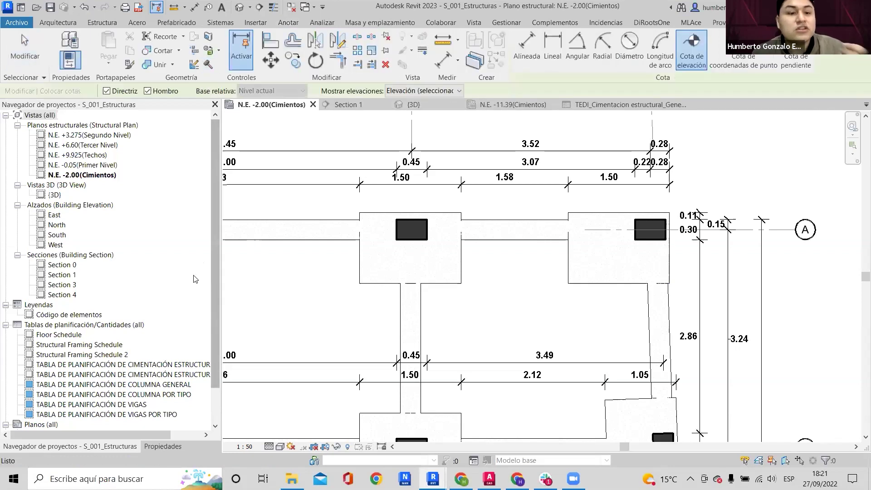
pyautogui.click(162, 447)
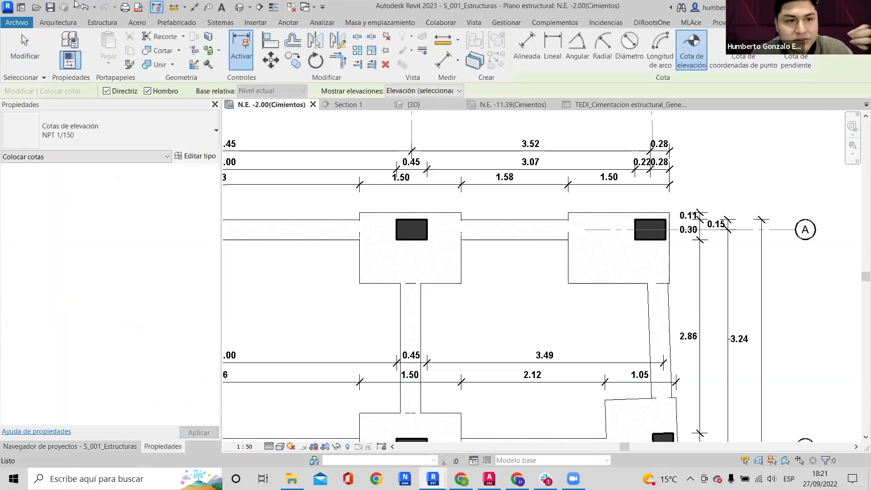
pyautogui.click(145, 142)
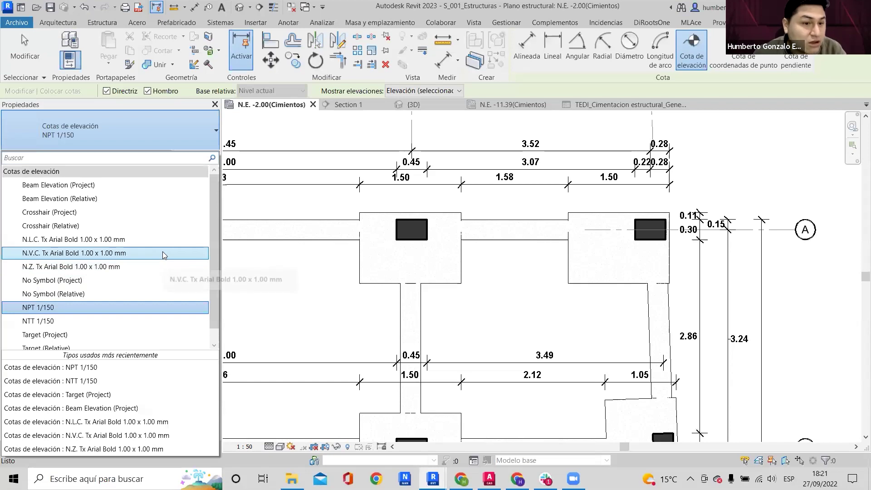
pyautogui.click(103, 268)
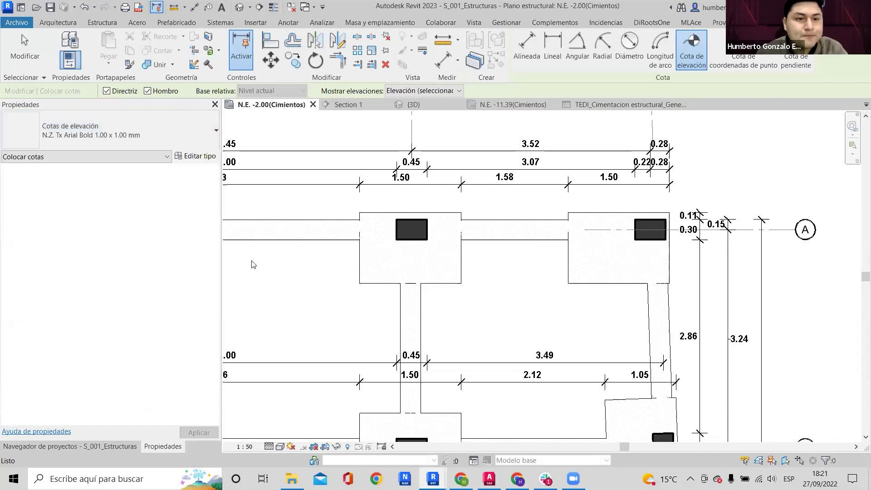
# Set the spot elevation to show both top and bottom elevations (Elevaciones superior e inferior).
pyautogui.scroll(6, 576, 281)
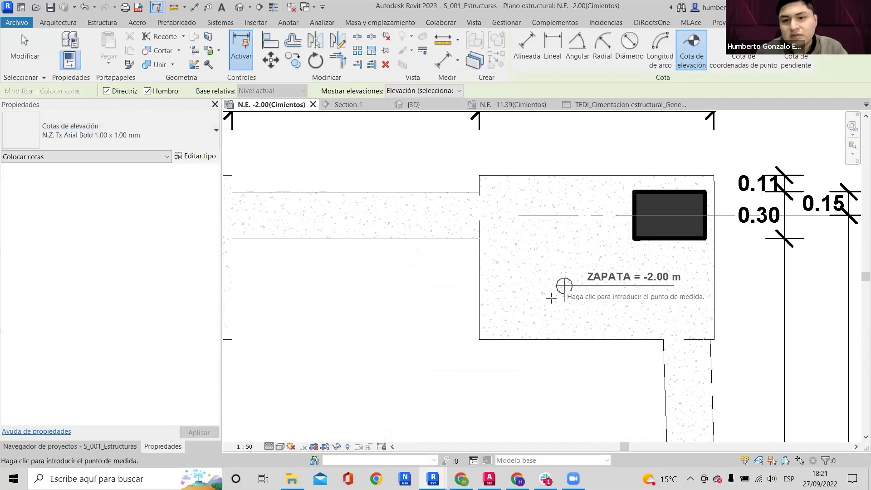
pyautogui.scroll(-1, 565, 292)
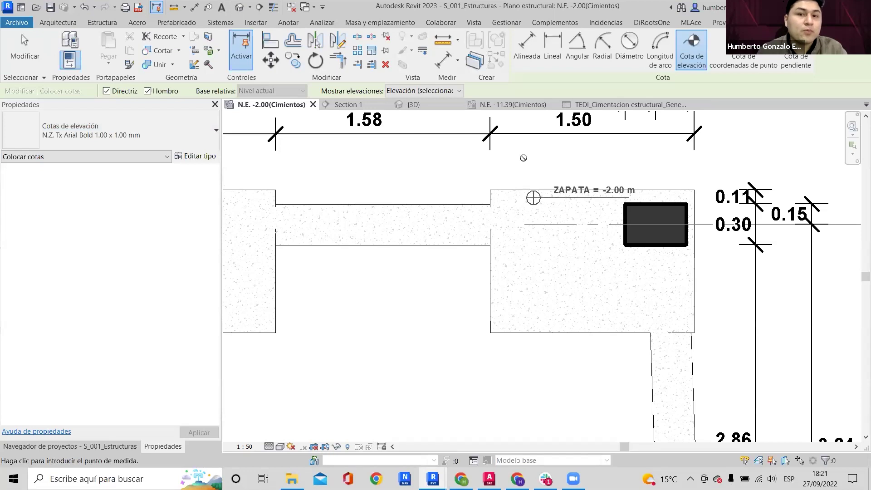
pyautogui.press('alt')
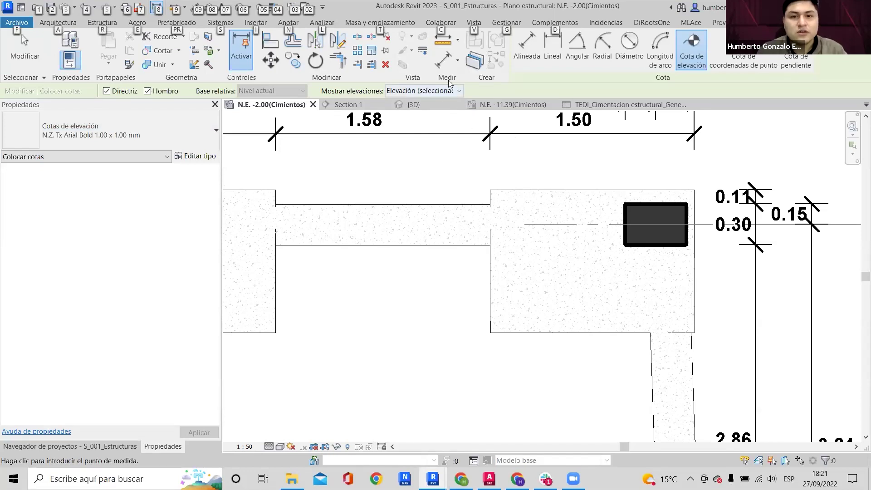
pyautogui.press('alt')
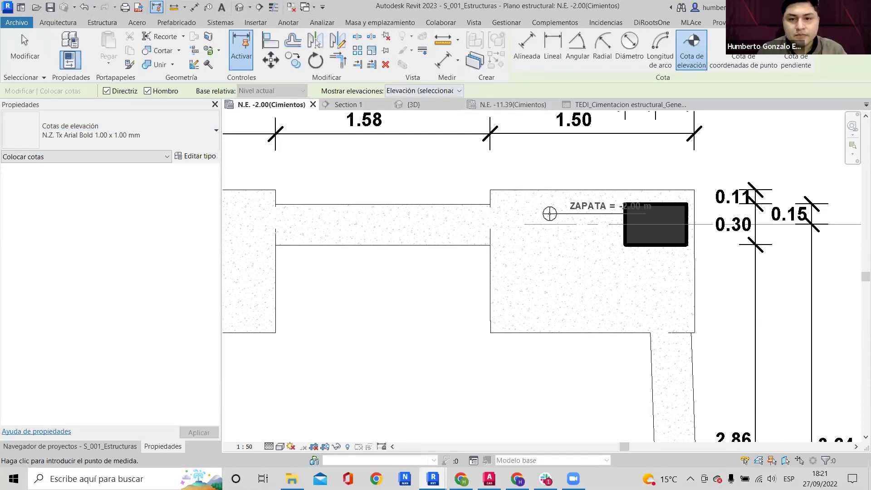
pyautogui.press('super')
pyautogui.write('lupa')
pyautogui.press('Return')
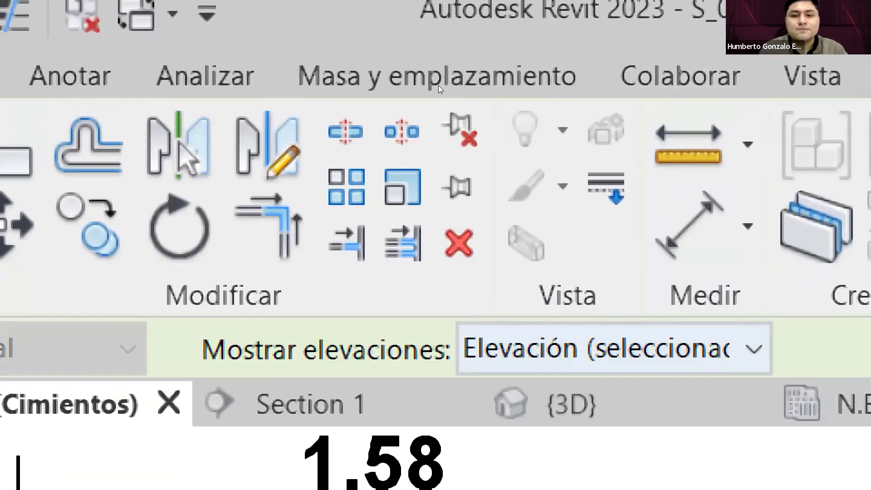
pyautogui.click(623, 364)
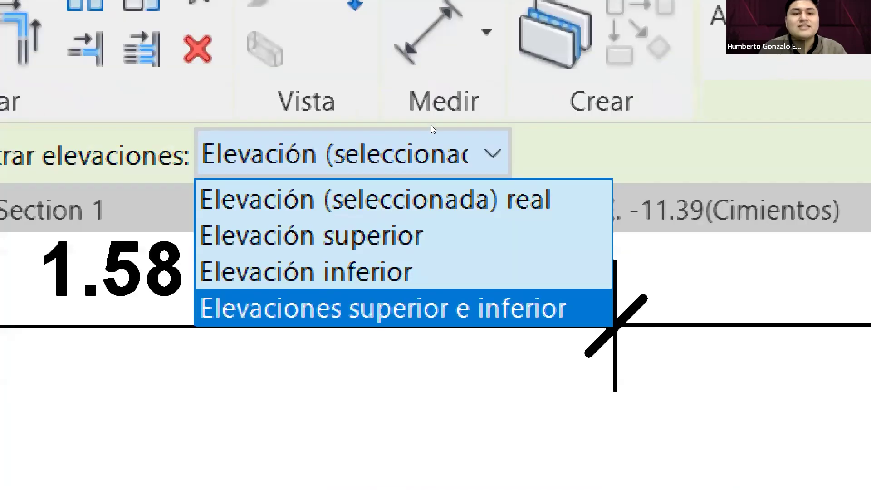
pyautogui.press('super+minus')
pyautogui.press('super+minus')
pyautogui.press('super+minus')
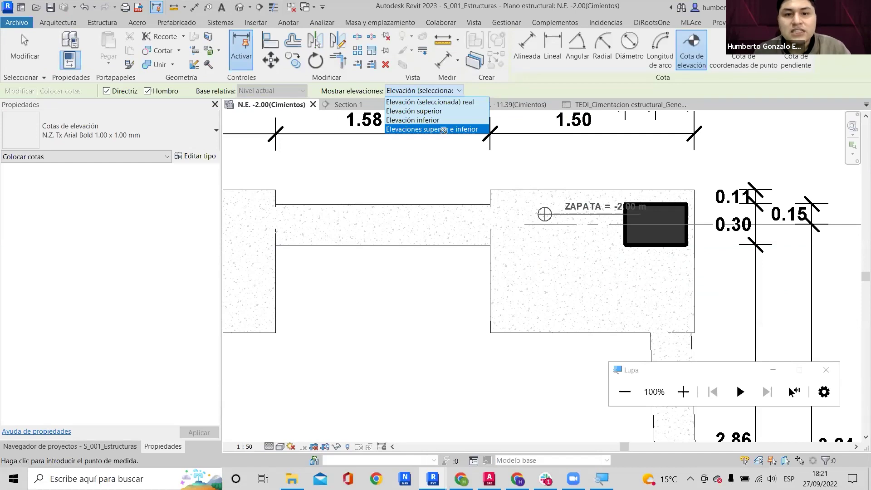
pyautogui.click(444, 130)
# Place a spot elevation with a bent leader on the corner footing at grids A and 6.
pyautogui.scroll(-2, 411, 207)
pyautogui.moveTo(411, 207); pyautogui.dragTo(376, 198, button='middle')
pyautogui.scroll(1, 443, 268)
pyautogui.click(445, 269)
pyautogui.click(445, 311)
pyautogui.click(343, 312)
pyautogui.press('Escape')
pyautogui.press('Escape')
# Reposition the corner footing's elevation tag so its shoulder and symbol extend left from the leader, below the footing.
pyautogui.scroll(4, 363, 307)
pyautogui.click(401, 320)
pyautogui.scroll(-2, 523, 284)
pyautogui.moveTo(566, 307); pyautogui.dragTo(546, 306)
pyautogui.moveTo(701, 305); pyautogui.dragTo(402, 303)
pyautogui.press('Escape')
pyautogui.scroll(-2, 567, 238)
pyautogui.scroll(2, 568, 238)
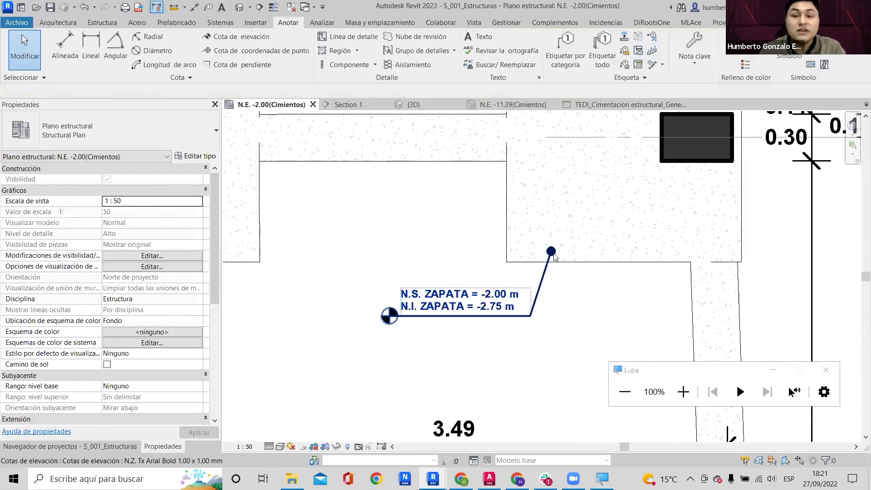
pyautogui.scroll(-2, 554, 246)
pyautogui.scroll(2, 553, 246)
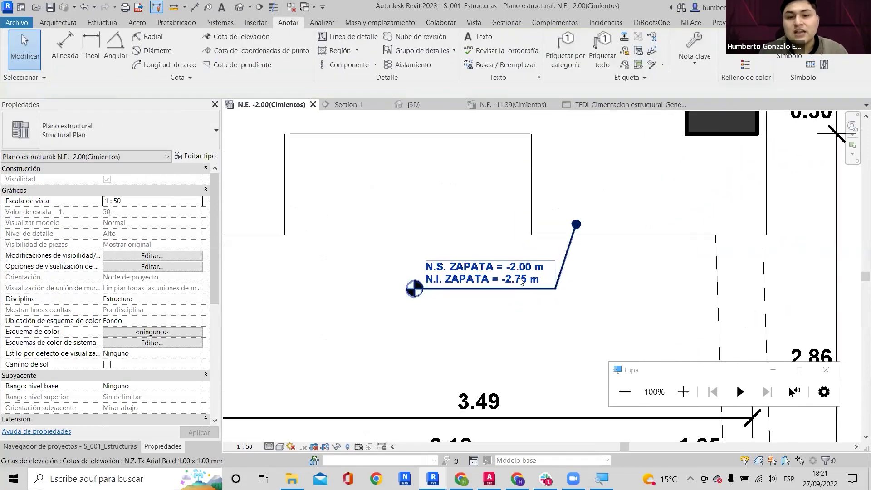
# Create a similar spot elevation on the footing at grids A and 5, with its text below the footing.
pyautogui.click(525, 252)
pyautogui.moveTo(524, 249); pyautogui.dragTo(543, 254, button='middle')
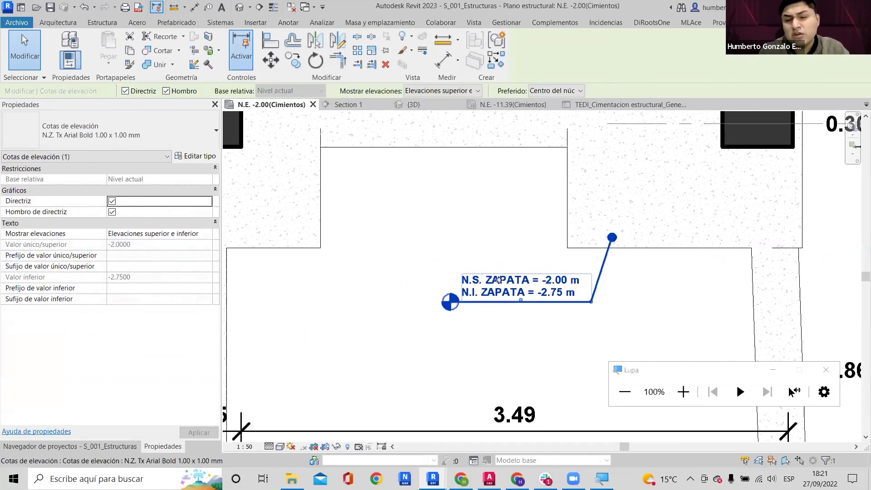
pyautogui.press('c')
pyautogui.press('s')
pyautogui.scroll(-4, 394, 245)
pyautogui.moveTo(395, 246); pyautogui.dragTo(532, 261, button='middle')
pyautogui.scroll(3, 464, 256)
pyautogui.click(462, 253)
pyautogui.click(456, 315)
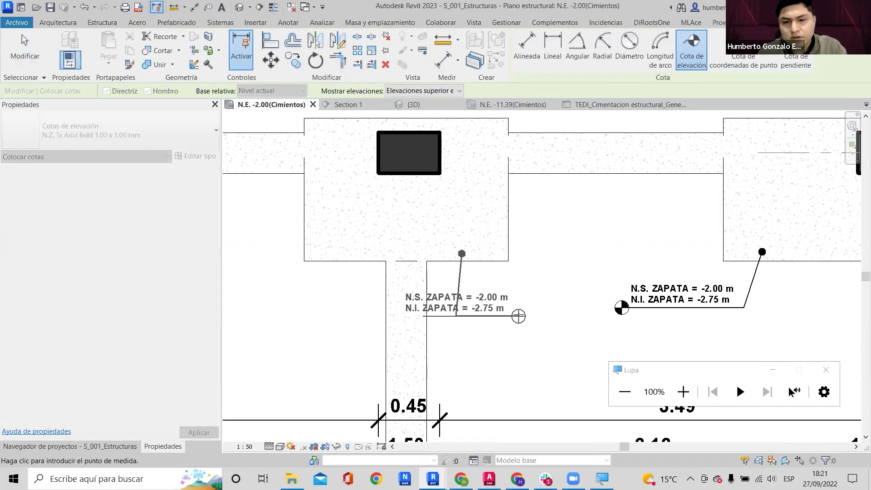
pyautogui.click(579, 298)
# Place a top-and-bottom spot elevation on the footing at grids B and 6, with its leader running down and left.
pyautogui.scroll(-3, 579, 298)
pyautogui.moveTo(546, 282); pyautogui.dragTo(496, 141, button='middle')
pyautogui.moveTo(419, 257); pyautogui.dragTo(318, 230, button='middle')
pyautogui.scroll(2, 452, 255)
pyautogui.moveTo(532, 309); pyautogui.dragTo(487, 223, button='middle')
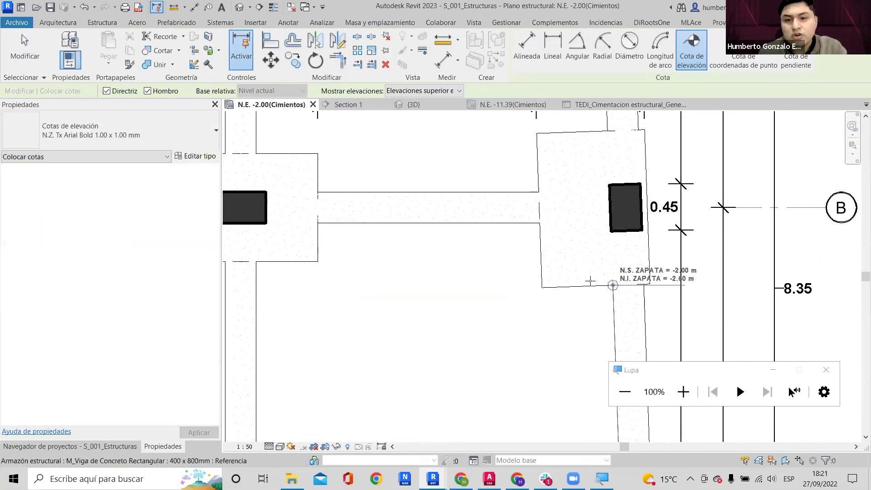
pyautogui.click(556, 274)
pyautogui.click(538, 315)
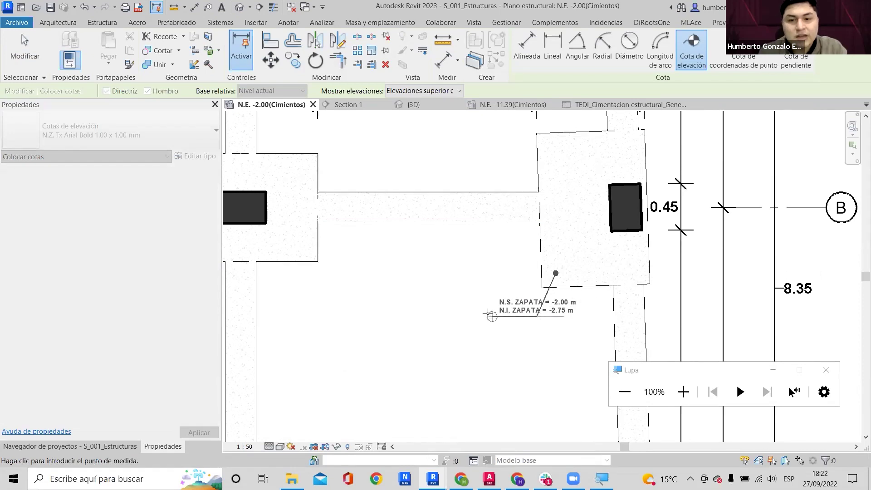
pyautogui.click(446, 308)
# Place a top-and-bottom spot elevation on the footing at grids B and 5, with its text left of the leader.
pyautogui.moveTo(404, 287); pyautogui.dragTo(670, 326, button='middle')
pyautogui.scroll(1, 670, 326)
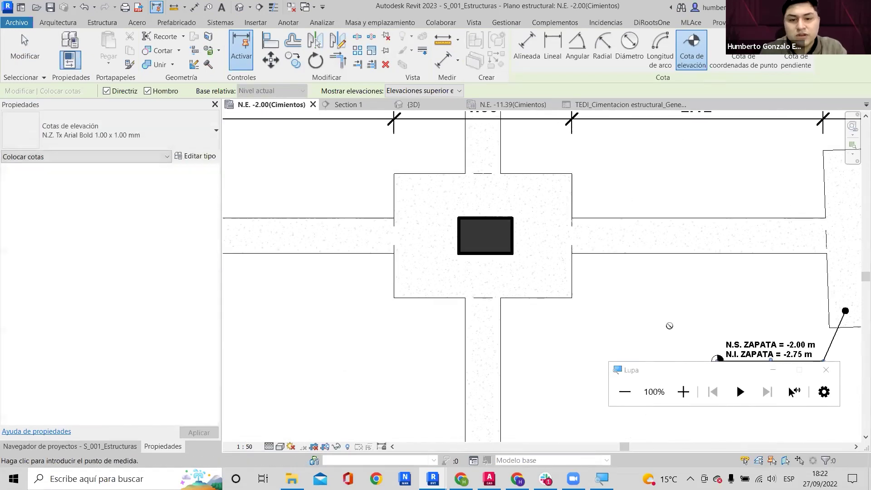
pyautogui.click(400, 289)
pyautogui.click(375, 348)
pyautogui.moveTo(328, 342); pyautogui.dragTo(528, 292, button='middle')
pyautogui.scroll(-1, 527, 292)
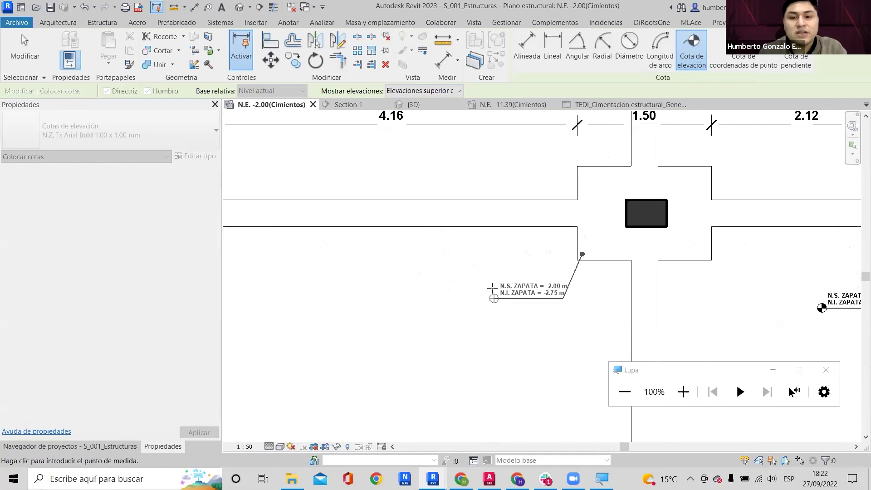
pyautogui.click(482, 288)
# Place a top-and-bottom spot elevation on the footing beside the grid B bubble, with its text right of the leader.
pyautogui.scroll(-3, 482, 289)
pyautogui.scroll(3, 341, 248)
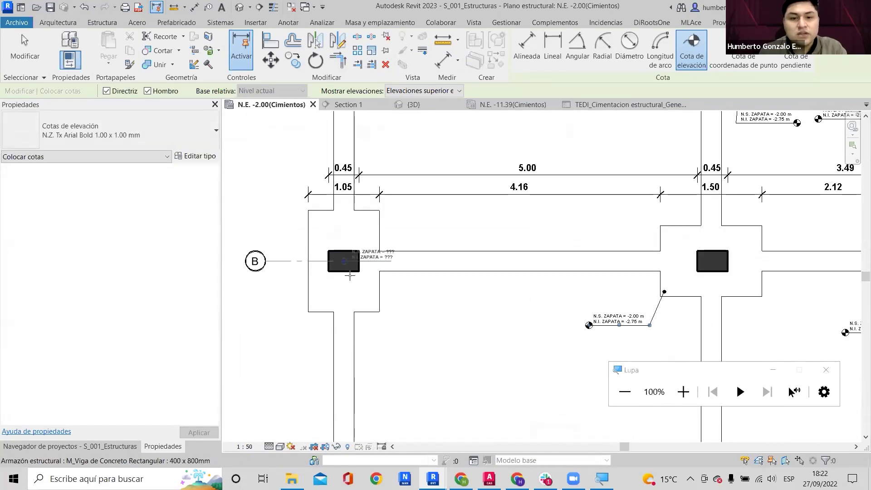
pyautogui.click(370, 303)
pyautogui.click(390, 334)
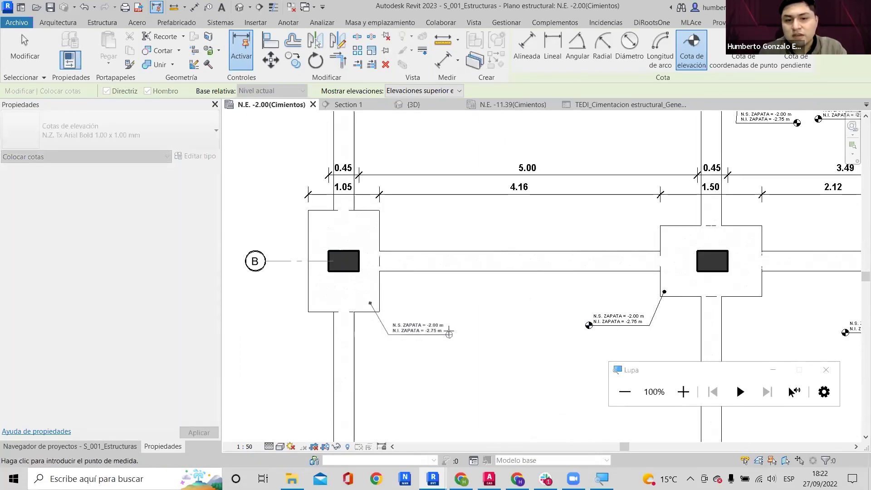
pyautogui.click(449, 333)
# Place a top-and-bottom spot elevation on the grid A footing directly above the last tagged one and end the command.
pyautogui.scroll(-2, 451, 309)
pyautogui.moveTo(408, 151); pyautogui.dragTo(398, 329, button='middle')
pyautogui.scroll(3, 398, 328)
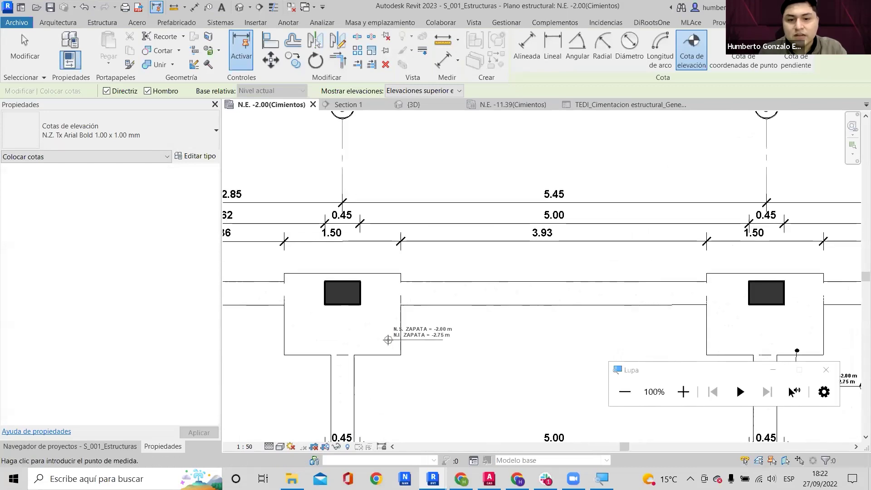
pyautogui.click(388, 340)
pyautogui.click(500, 370)
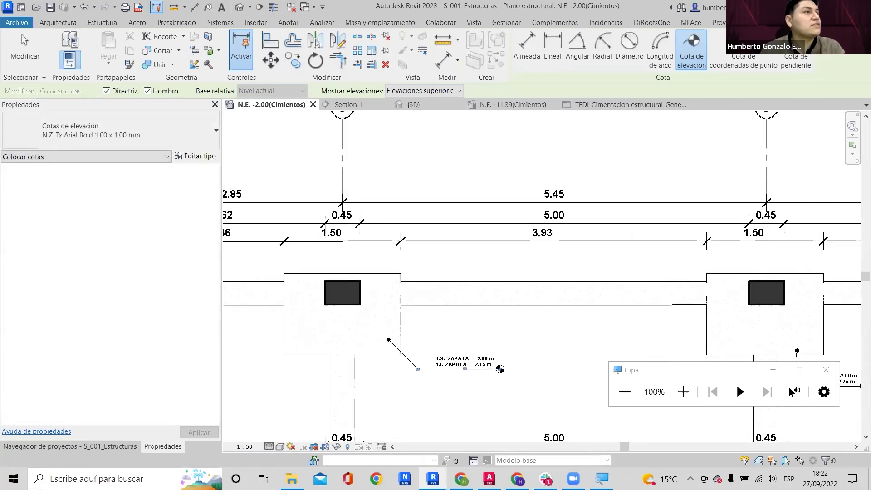
pyautogui.moveTo(531, 272); pyautogui.dragTo(528, 146, button='middle')
pyautogui.scroll(3, 488, 251)
pyautogui.scroll(1, 467, 207)
pyautogui.moveTo(480, 207); pyautogui.dragTo(542, 259, button='middle')
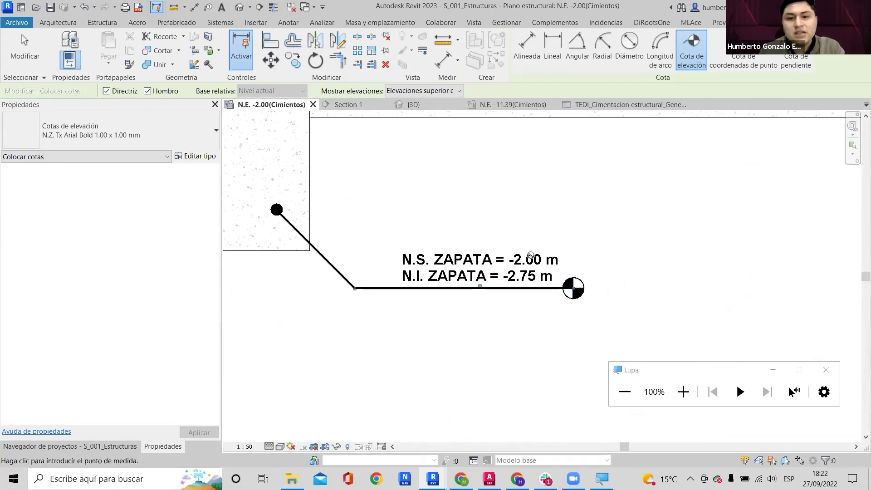
pyautogui.scroll(-2, 531, 255)
pyautogui.press('Escape')
pyautogui.press('Escape')
pyautogui.scroll(2, 418, 223)
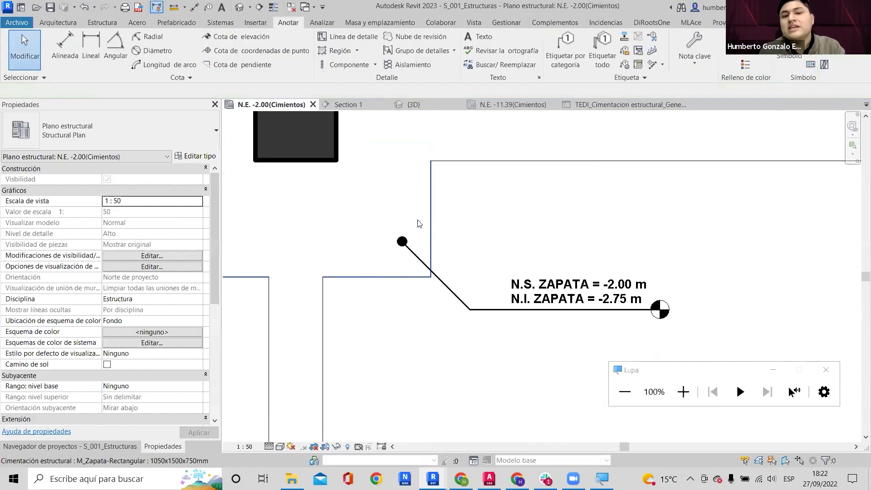
# Set the last tagged grid A footing's bottom elevation to -2.85 m through its spot elevation value.
pyautogui.click(418, 224)
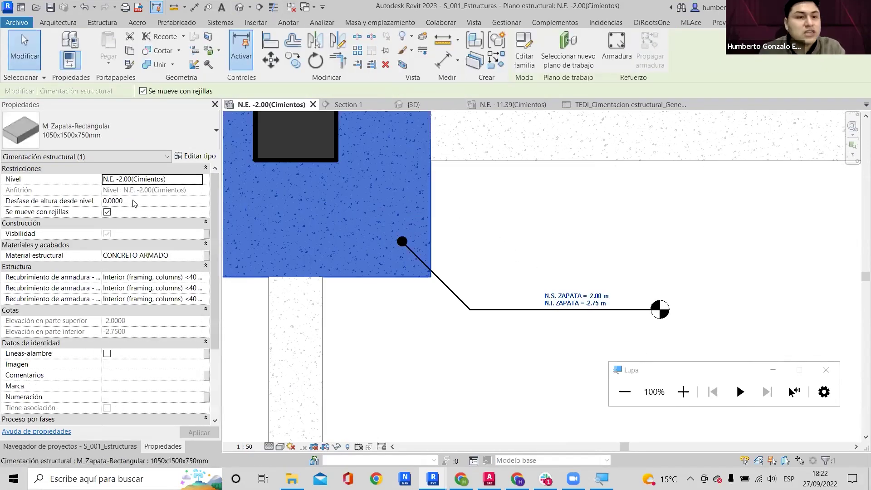
pyautogui.scroll(-2, 137, 202)
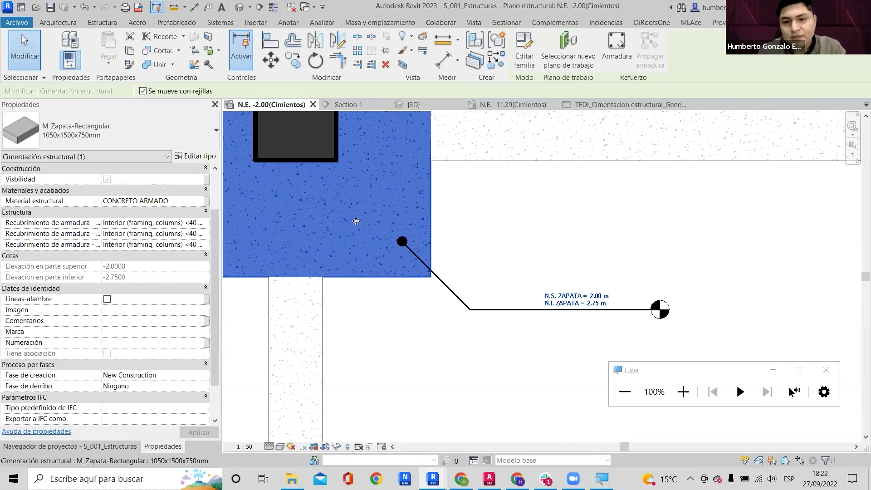
pyautogui.click(594, 307)
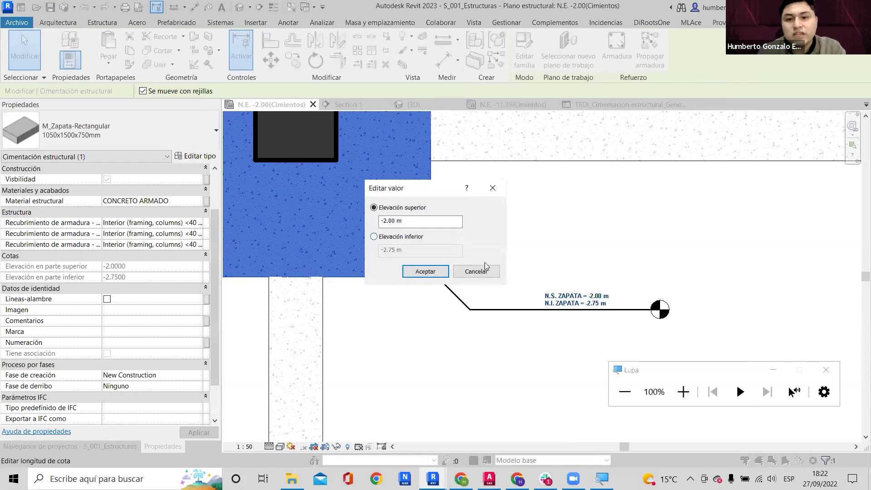
pyautogui.click(387, 236)
pyautogui.click(402, 250)
pyautogui.click(389, 249)
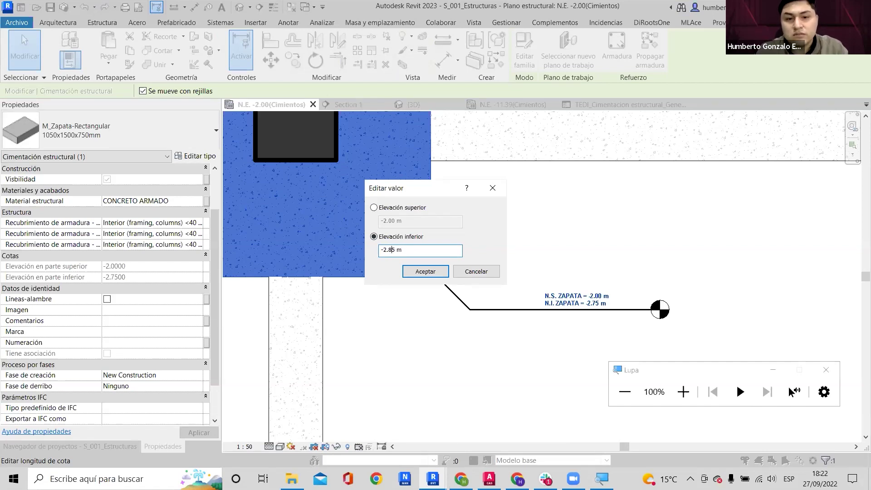
pyautogui.click(419, 272)
pyautogui.scroll(-2, 551, 289)
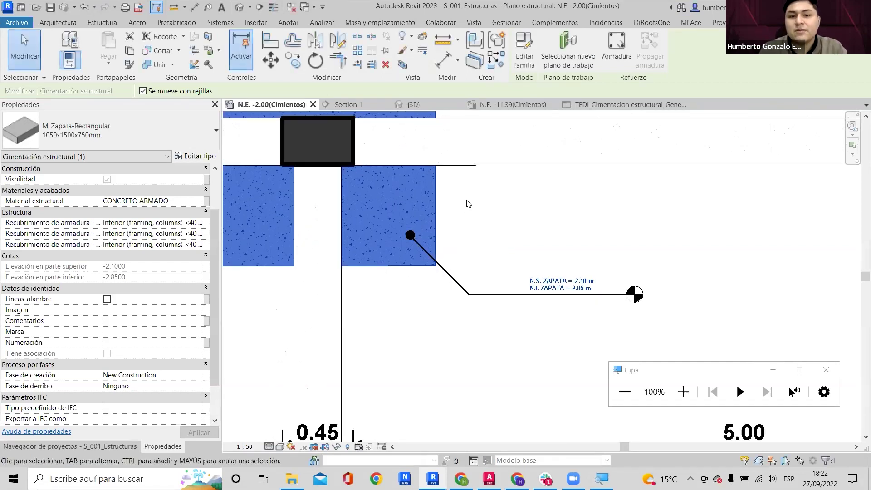
pyautogui.scroll(2, 538, 245)
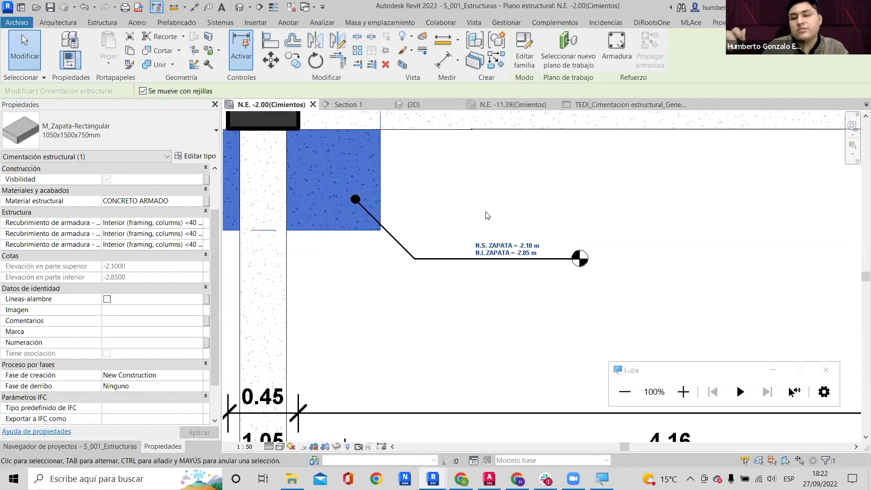
# Undo the footing's elevation change.
pyautogui.hotkey('ctrl', 'z')
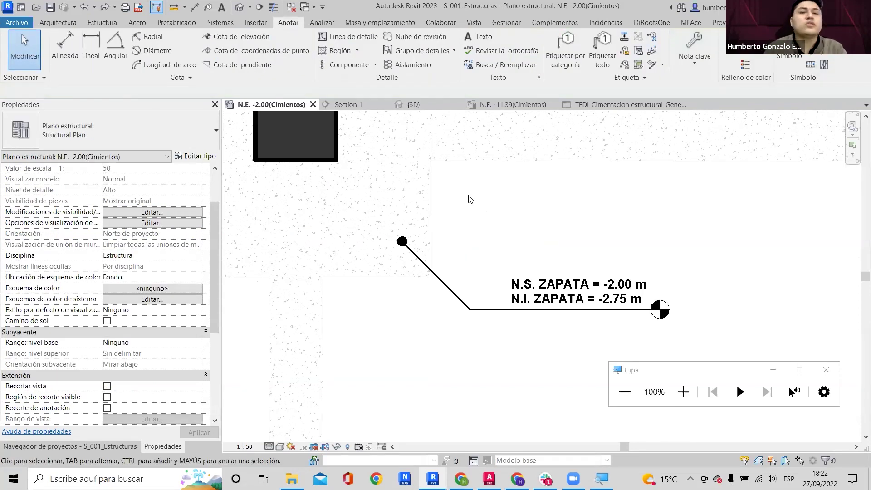
pyautogui.scroll(-4, 472, 218)
pyautogui.moveTo(544, 224); pyautogui.dragTo(373, 212, button='middle')
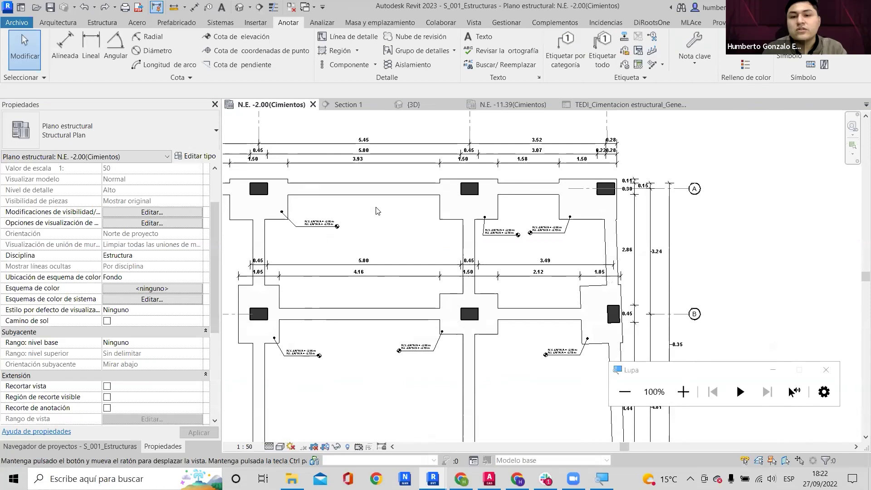
# Start a spot elevation matching an existing footing tag and place it on the footing at grids C and 6, with its text left of the leader.
pyautogui.scroll(-2, 512, 235)
pyautogui.scroll(3, 509, 234)
pyautogui.click(504, 231)
pyautogui.click(500, 231)
pyautogui.moveTo(524, 216); pyautogui.dragTo(467, 123, button='middle')
pyautogui.press('c')
pyautogui.press('s')
pyautogui.scroll(-1, 554, 273)
pyautogui.moveTo(554, 409); pyautogui.dragTo(514, 172, button='middle')
pyautogui.scroll(4, 510, 204)
pyautogui.click(502, 193)
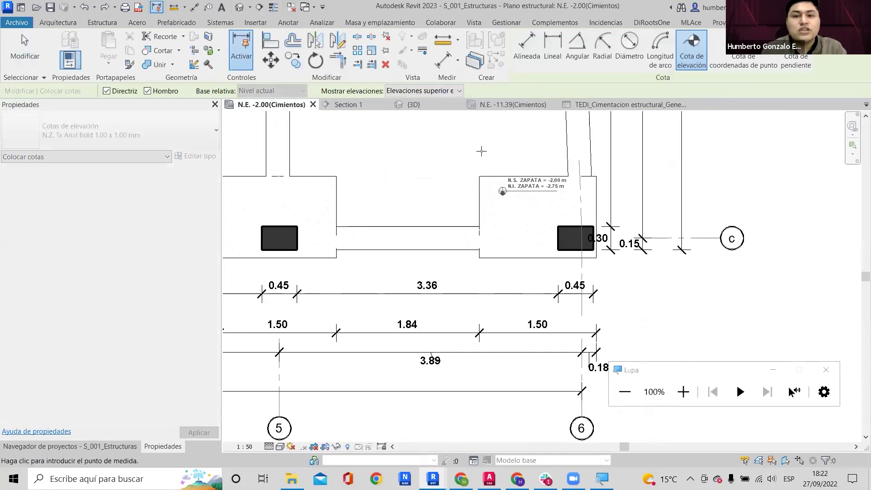
pyautogui.click(479, 152)
pyautogui.click(408, 153)
# Place a top-and-bottom spot elevation on the footing at grids C and 5, text left of the leader, and end the command.
pyautogui.moveTo(545, 196); pyautogui.dragTo(768, 259, button='middle')
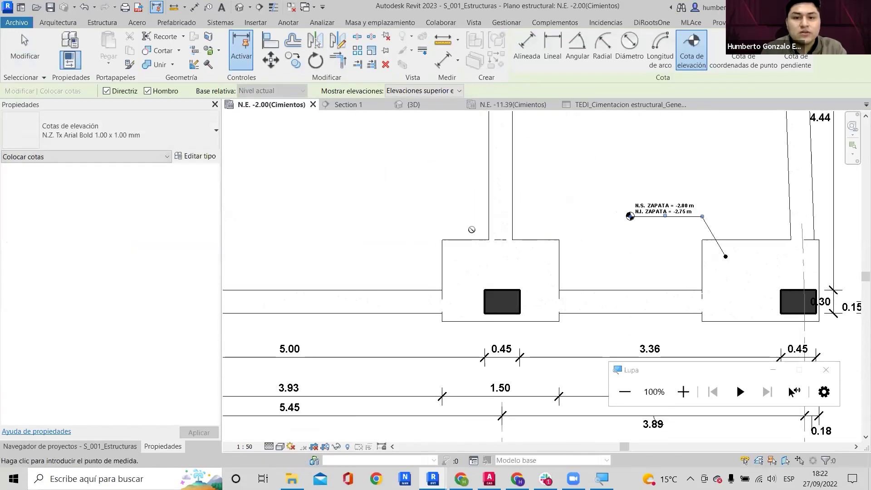
pyautogui.click(439, 213)
pyautogui.click(366, 213)
pyautogui.press('Escape')
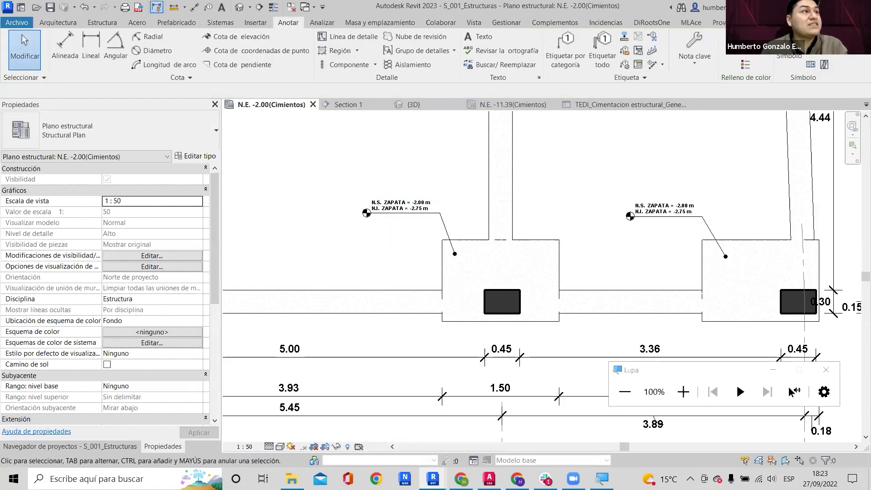
# Create a similar top-and-bottom spot elevation on the footing at grids C and 3, with its text right of the leader.
pyautogui.scroll(-3, 474, 274)
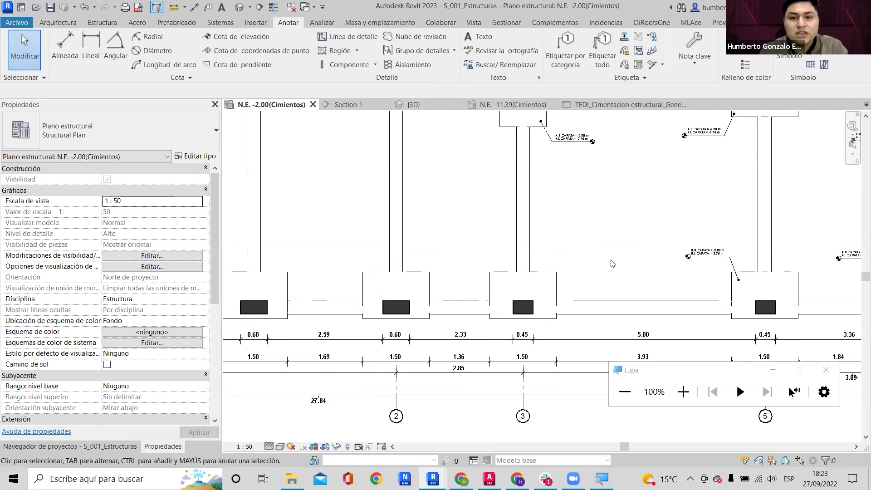
pyautogui.click(725, 261)
pyautogui.click(691, 258)
pyautogui.press('c')
pyautogui.press('s')
pyautogui.scroll(2, 535, 266)
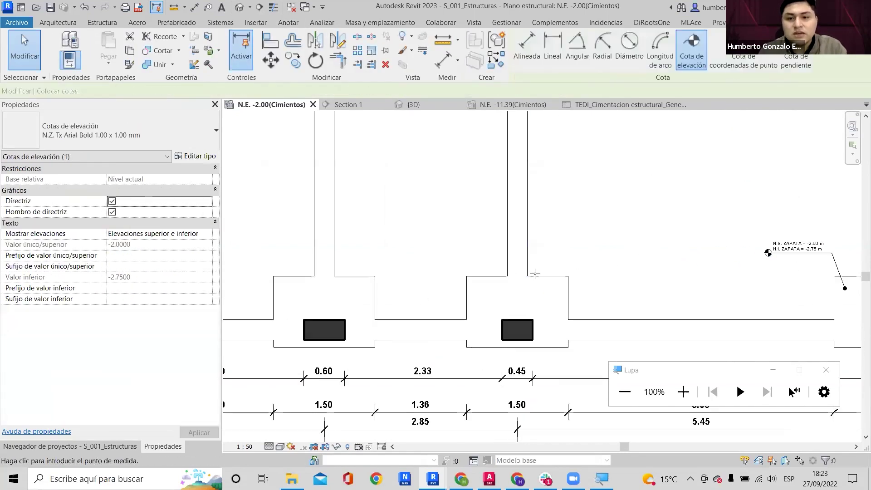
pyautogui.click(546, 283)
pyautogui.click(561, 257)
pyautogui.click(624, 258)
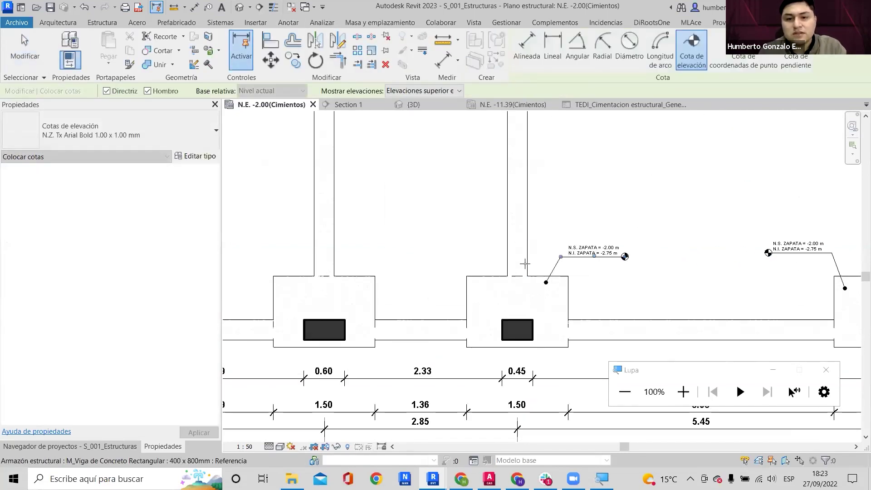
# Place a top-and-bottom spot elevation on the footing at grids C and 2, with its text right of the leader.
pyautogui.scroll(-2, 525, 263)
pyautogui.scroll(3, 435, 247)
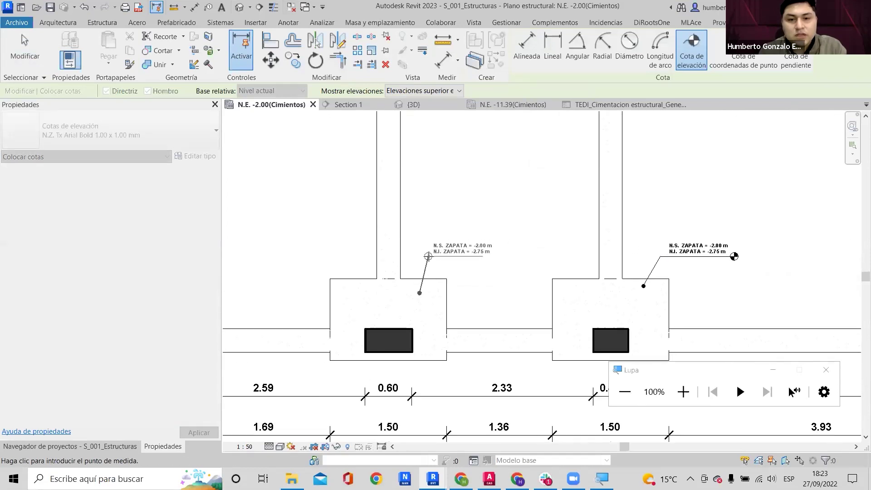
pyautogui.click(502, 257)
# Place a top-and-bottom spot elevation on the grid C footing immediately left of grid 2, with its text right of the leader.
pyautogui.scroll(-2, 502, 257)
pyautogui.moveTo(468, 260); pyautogui.dragTo(558, 279, button='middle')
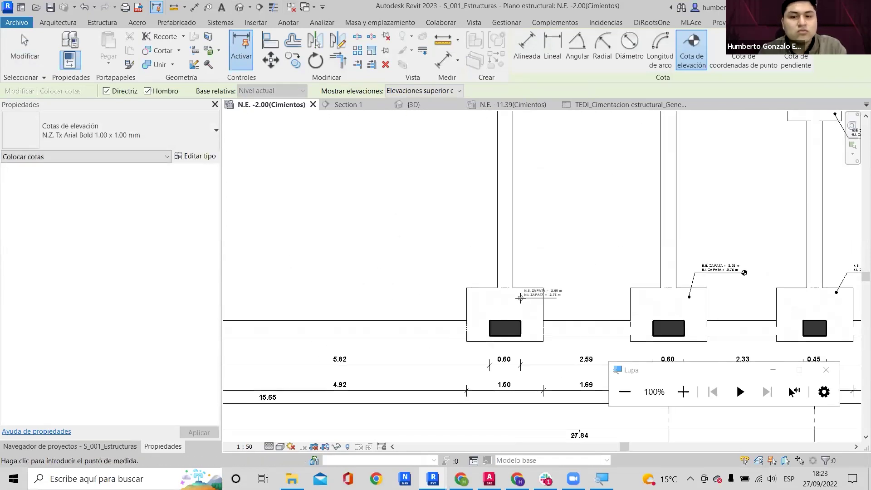
pyautogui.click(521, 298)
pyautogui.click(530, 269)
pyautogui.click(584, 271)
# Place a top-and-bottom spot elevation on the grid C footing with the 0.78 m wide column, with its text right of the leader.
pyautogui.scroll(-2, 494, 280)
pyautogui.scroll(3, 459, 295)
pyautogui.scroll(4, 448, 321)
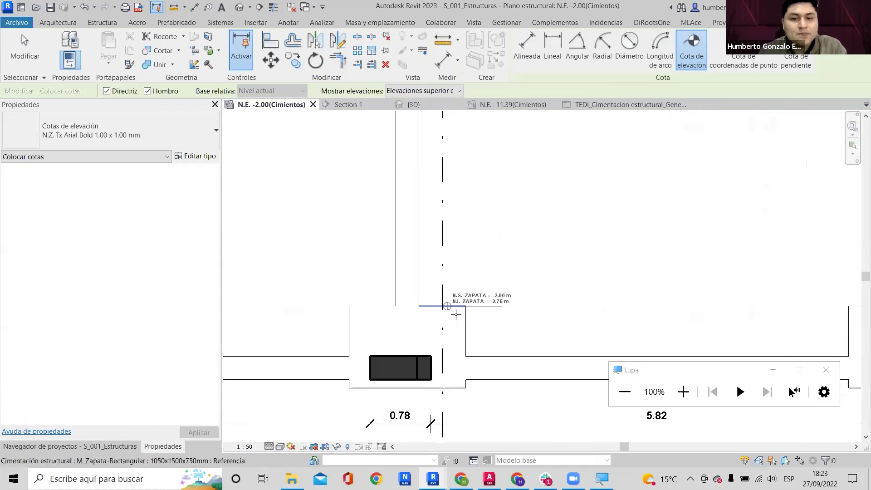
pyautogui.click(456, 313)
pyautogui.click(483, 266)
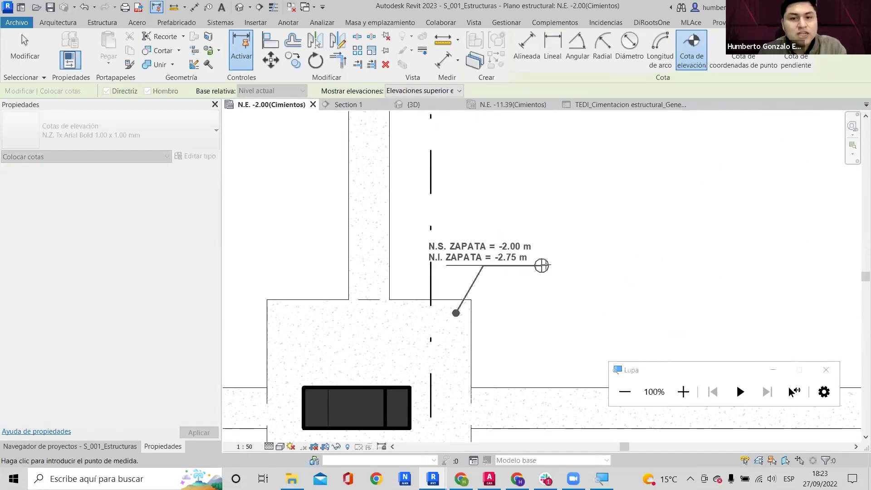
pyautogui.click(606, 265)
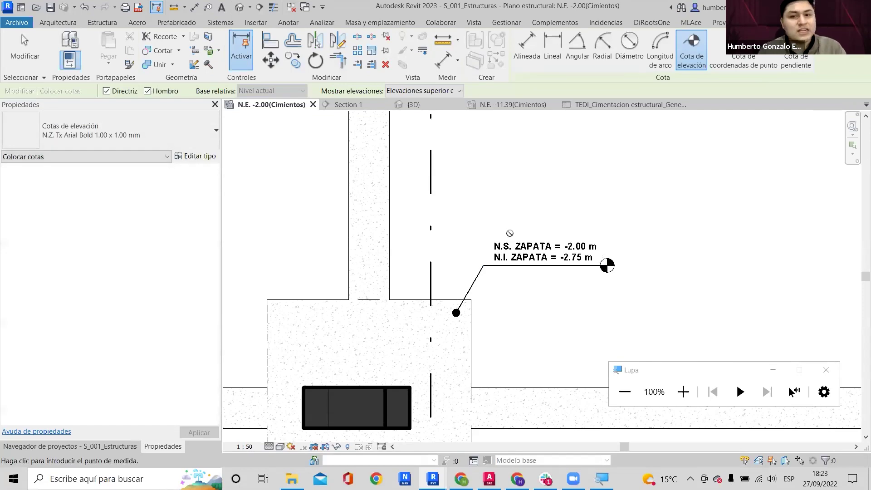
pyautogui.scroll(3, 513, 256)
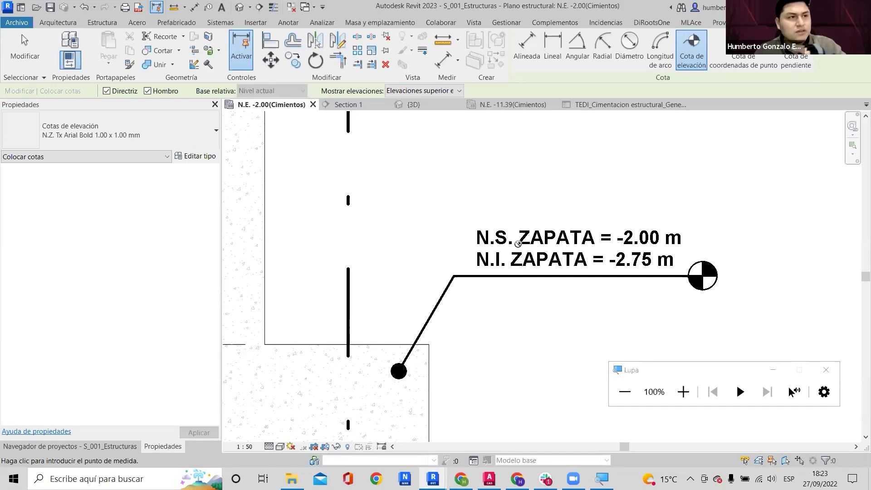
pyautogui.scroll(-2, 292, 235)
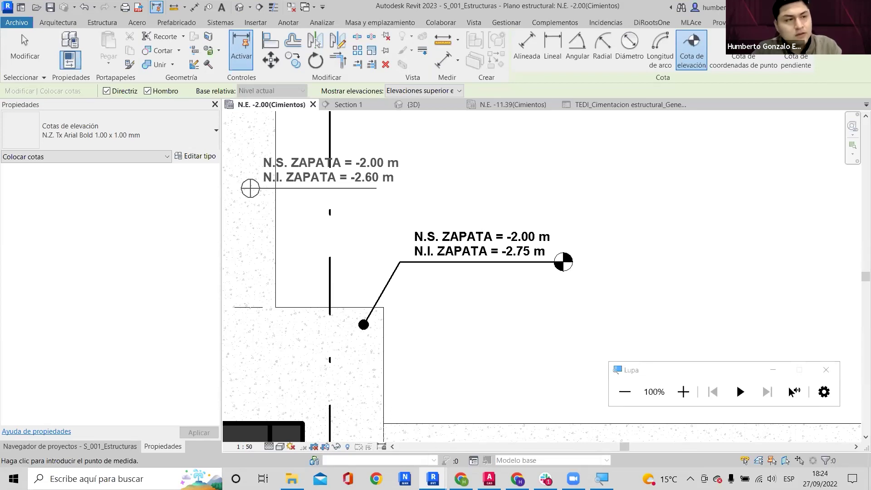
pyautogui.press('super')
pyautogui.press('Escape')
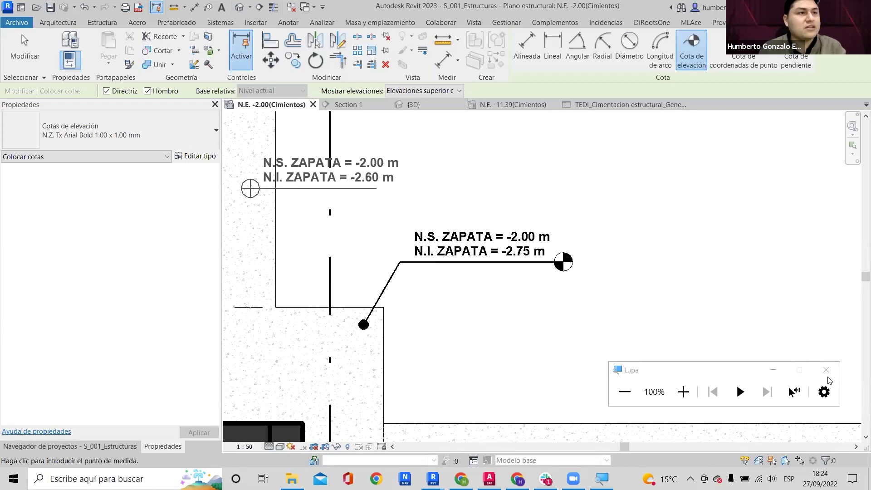
pyautogui.scroll(-4, 454, 223)
pyautogui.scroll(2, 397, 284)
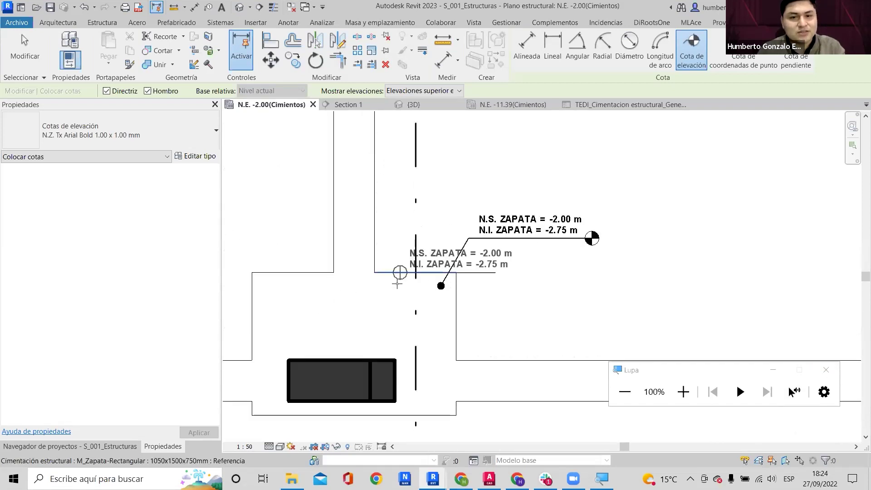
# Place a top-and-bottom spot elevation on the footing at grids C and 1, with its text right of the leader.
pyautogui.scroll(-5, 454, 295)
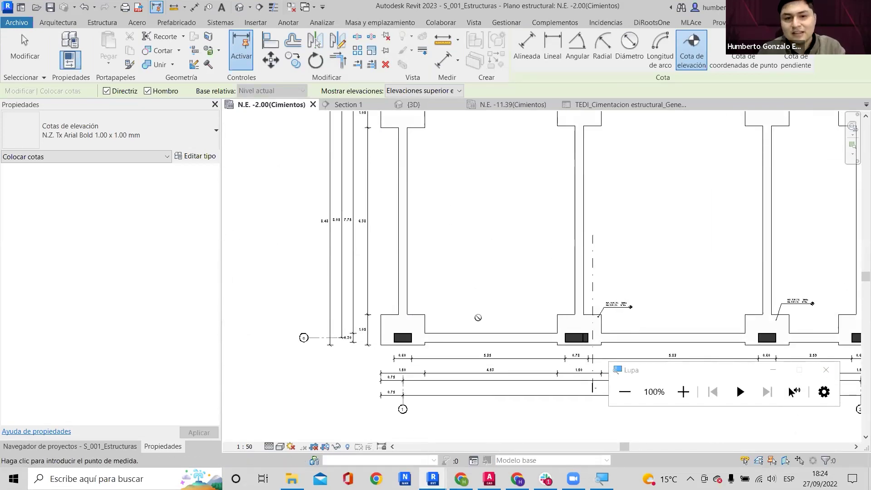
pyautogui.scroll(3, 478, 318)
pyautogui.click(322, 330)
pyautogui.scroll(2, 341, 293)
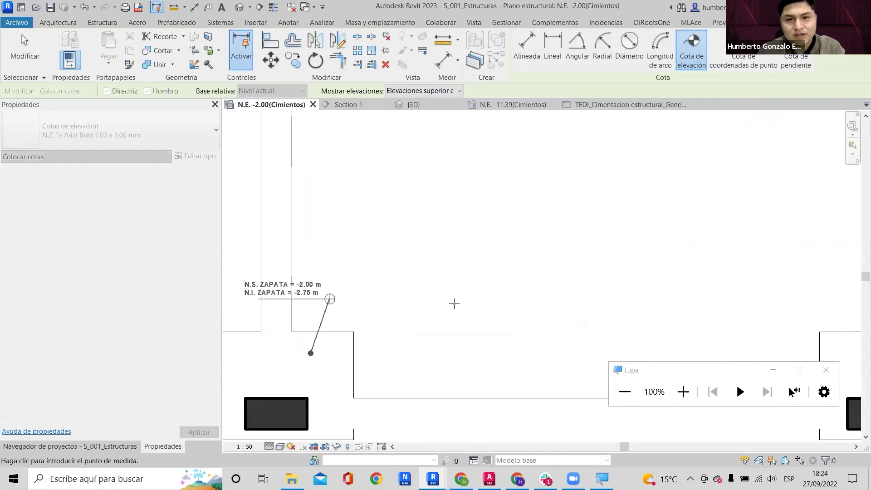
pyautogui.click(418, 302)
# Place a top-and-bottom spot elevation on the footing at grids A and 1, with its text right of the leader.
pyautogui.scroll(-4, 418, 301)
pyautogui.scroll(2, 372, 242)
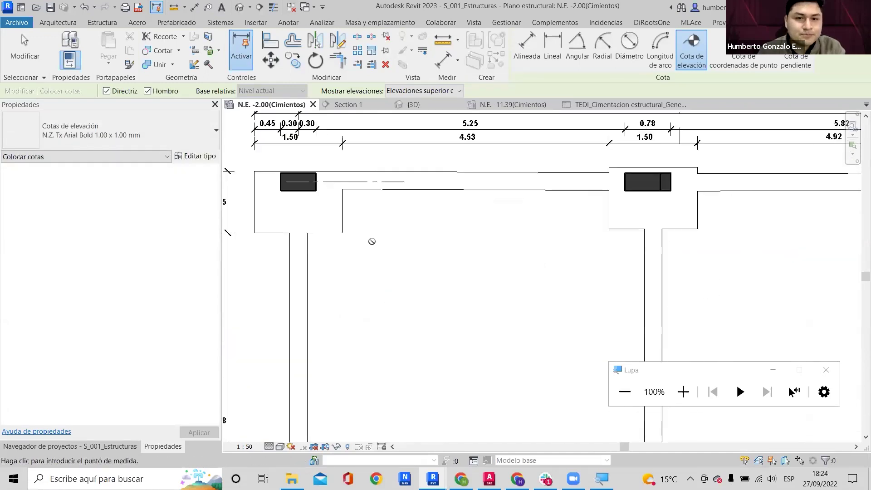
pyautogui.scroll(1, 372, 242)
pyautogui.click(316, 224)
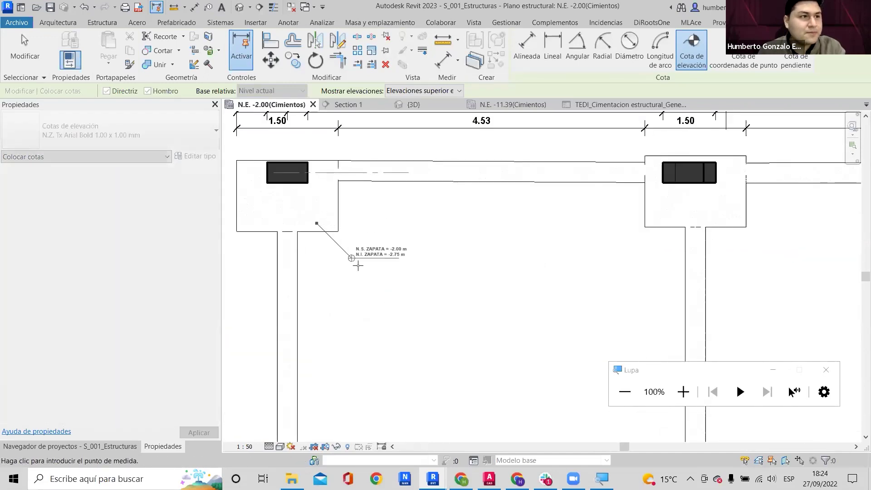
pyautogui.click(381, 266)
# Place a top-and-bottom spot elevation on the grid A footing with the 0.78 m wide column, text right of the leader, and end the command.
pyautogui.scroll(-4, 499, 245)
pyautogui.scroll(3, 467, 233)
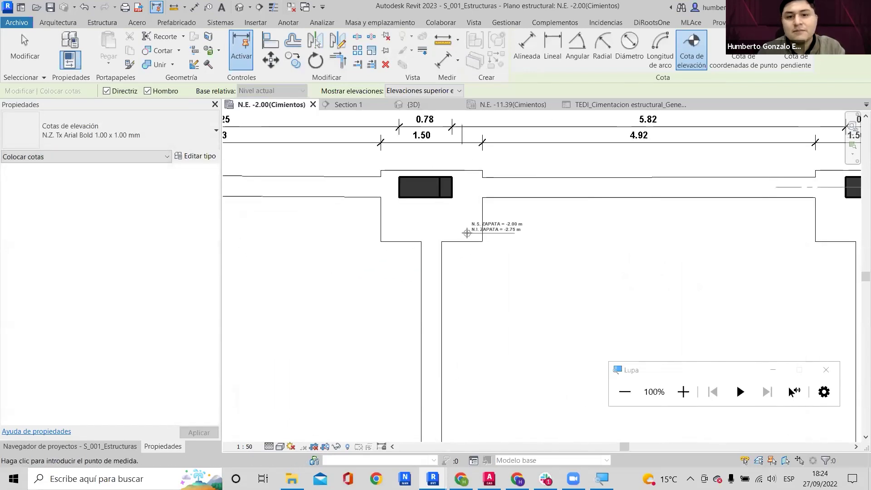
pyautogui.click(467, 233)
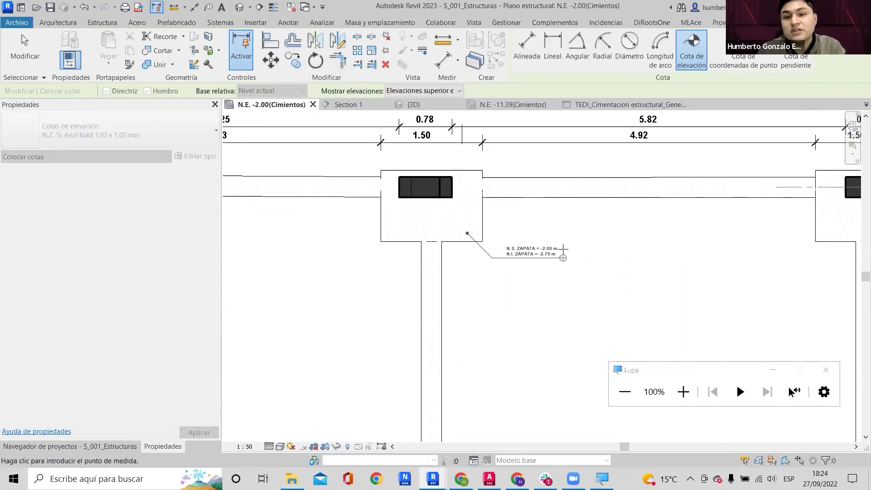
pyautogui.click(564, 258)
pyautogui.press('Escape')
pyautogui.press('Escape')
# Restart the spot elevation command and tag the third footing from grid 1 along grid A, with its text right of the leader.
pyautogui.scroll(1, 530, 249)
pyautogui.scroll(-3, 531, 250)
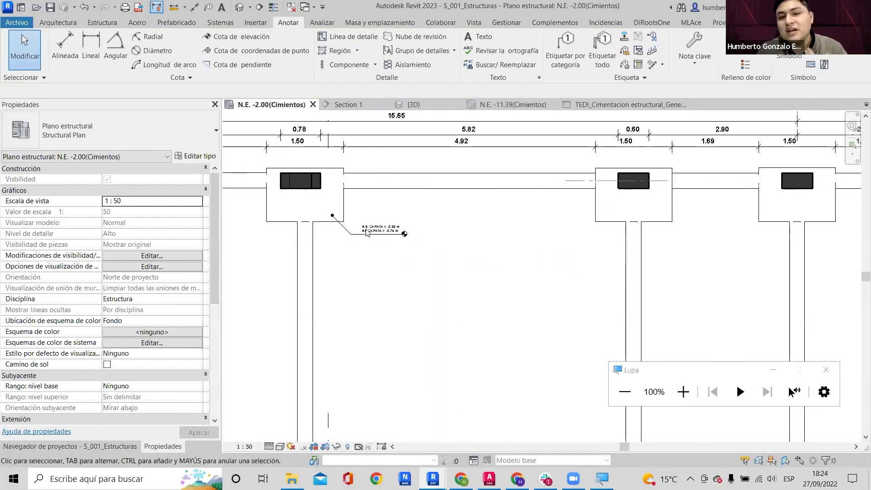
pyautogui.click(369, 232)
pyautogui.press('e')
pyautogui.press('l')
pyautogui.scroll(2, 652, 220)
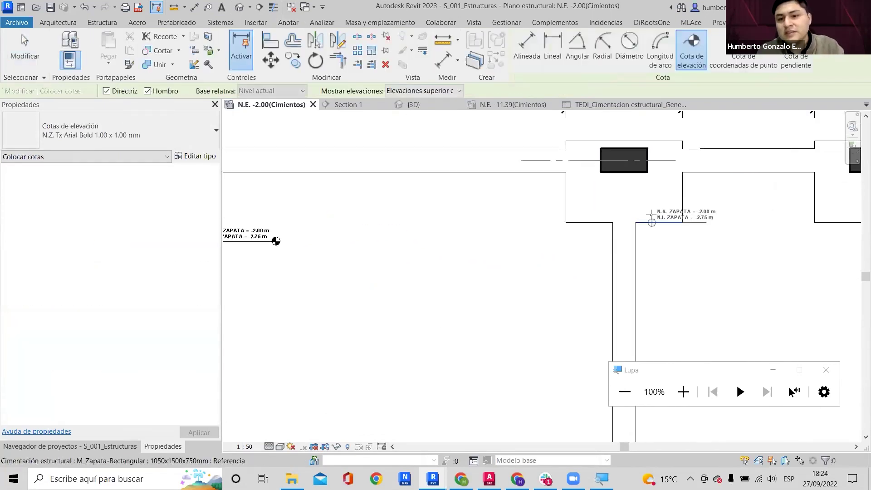
pyautogui.click(667, 245)
pyautogui.click(765, 242)
# Place a top-and-bottom spot elevation on the footing at grids A and 2, text right of the leader, and end the command.
pyautogui.moveTo(765, 242); pyautogui.dragTo(237, 200, button='middle')
pyautogui.scroll(-2, 376, 182)
pyautogui.moveTo(376, 182); pyautogui.dragTo(386, 193, button='middle')
pyautogui.scroll(2, 387, 193)
pyautogui.click(373, 177)
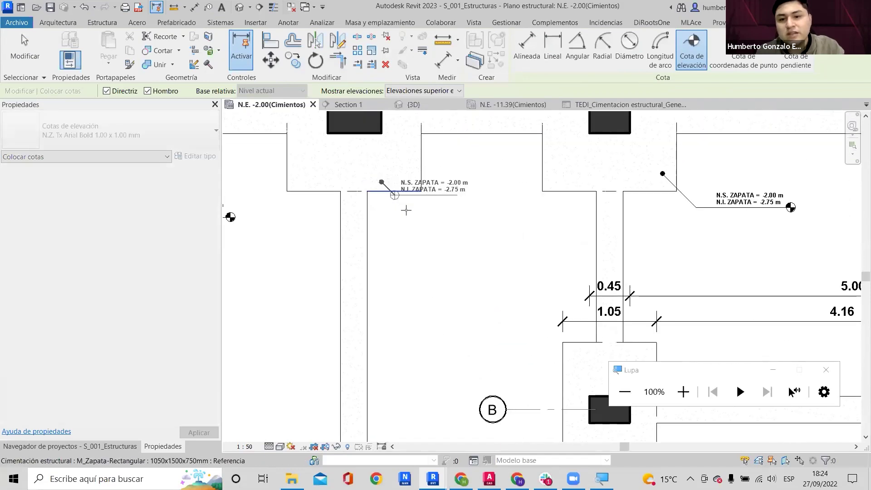
pyautogui.click(503, 212)
pyautogui.scroll(-1, 653, 356)
pyautogui.moveTo(654, 356); pyautogui.dragTo(354, 175, button='middle')
pyautogui.scroll(-2, 354, 177)
pyautogui.scroll(-4, 512, 200)
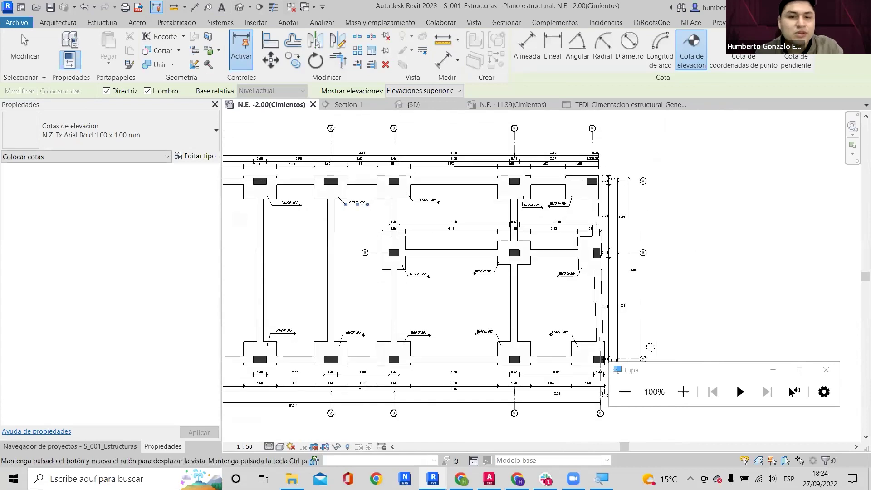
pyautogui.scroll(-1, 466, 257)
pyautogui.press('Escape')
pyautogui.press('Escape')
# Examine the spot elevation on the second grid A footing and look through the project's views and schedules.
pyautogui.moveTo(466, 258); pyautogui.dragTo(633, 215, button='middle')
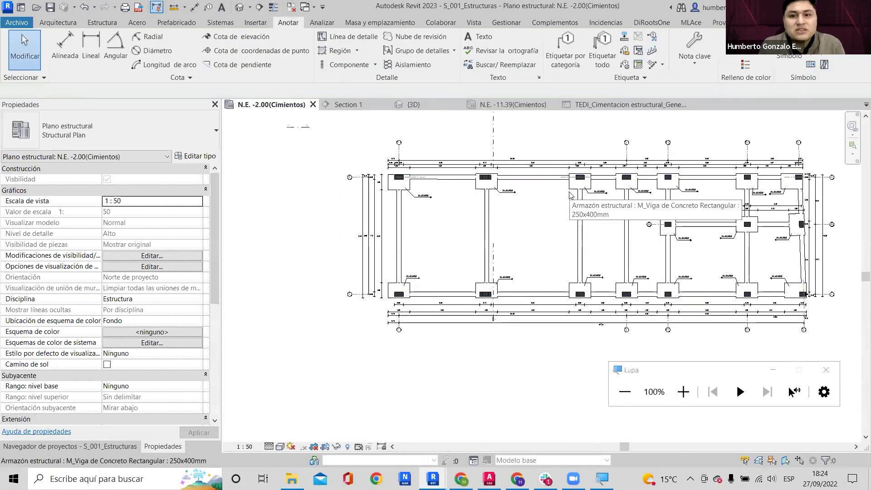
pyautogui.scroll(5, 477, 192)
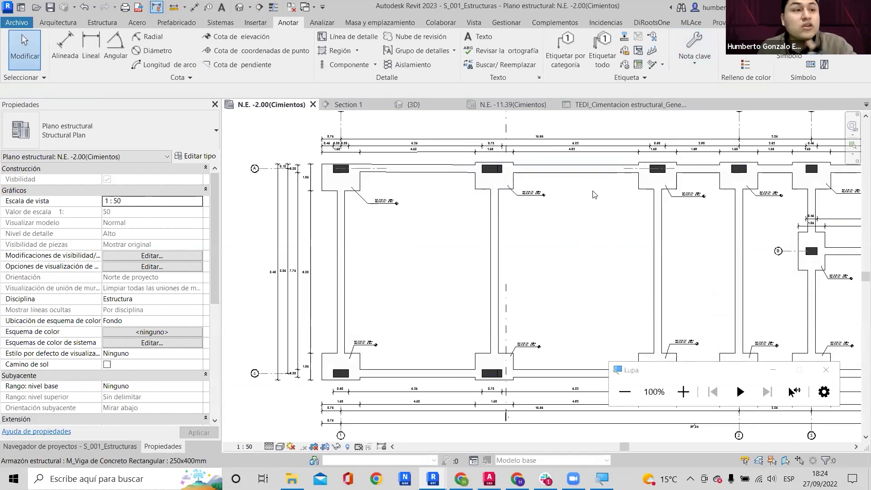
pyautogui.scroll(5, 481, 197)
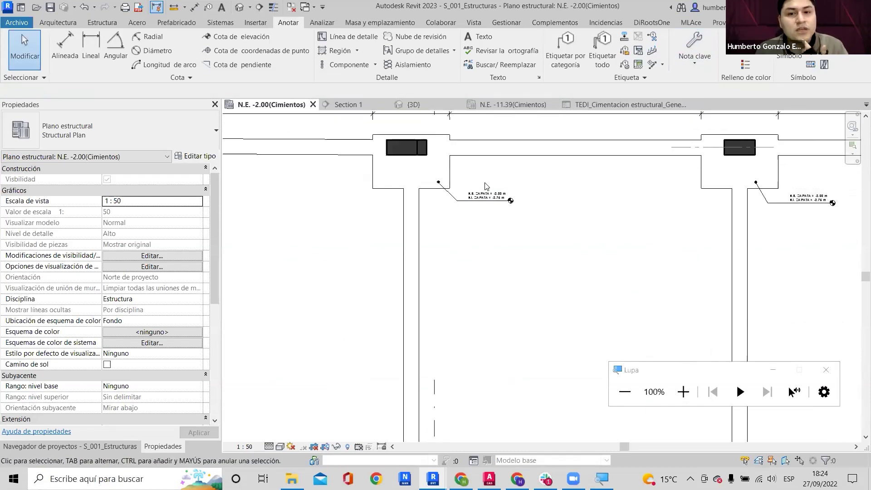
pyautogui.click(479, 202)
pyautogui.scroll(2, 480, 202)
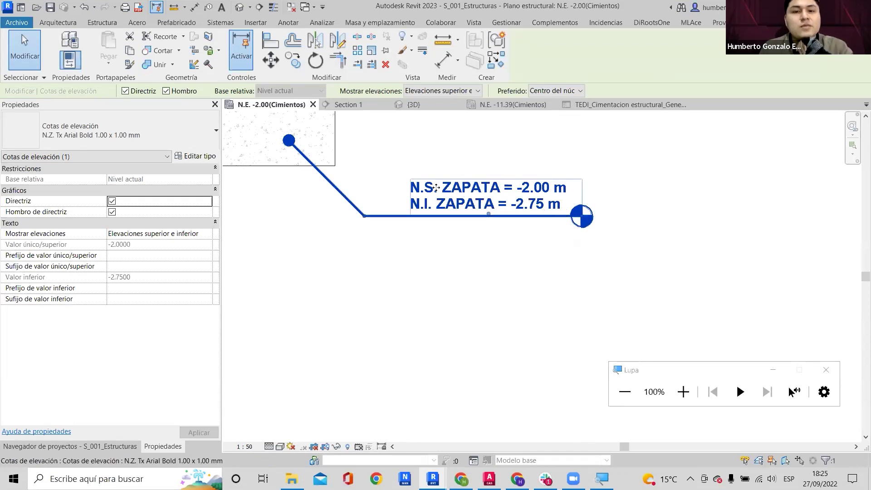
pyautogui.click(112, 447)
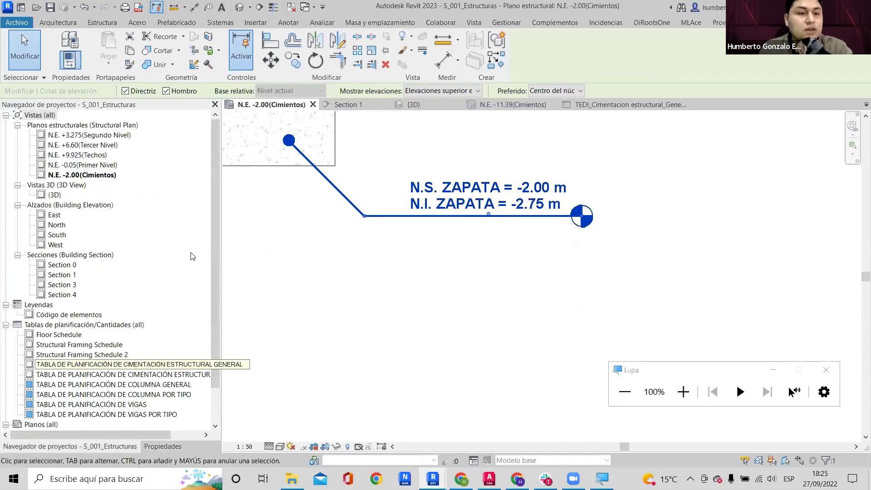
pyautogui.scroll(-2, 193, 252)
pyautogui.click(550, 240)
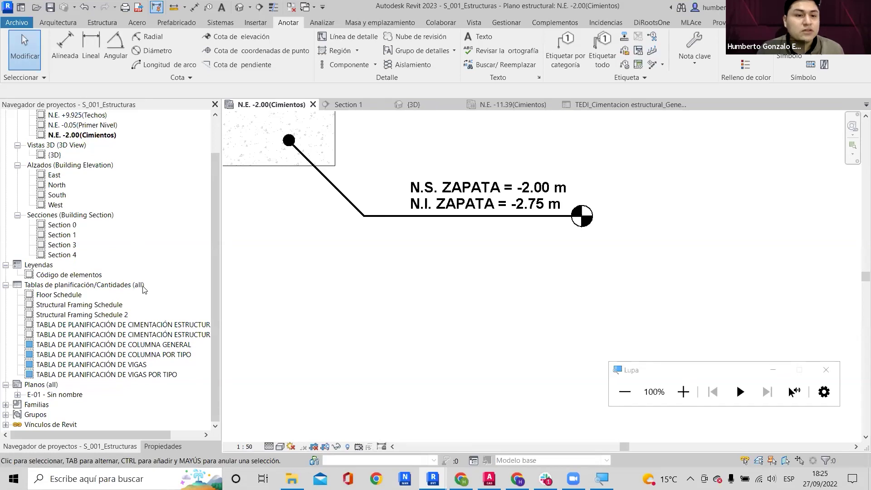
# Inspect the type properties of the second grid A footing's spot elevation and close them without changes.
pyautogui.click(473, 188)
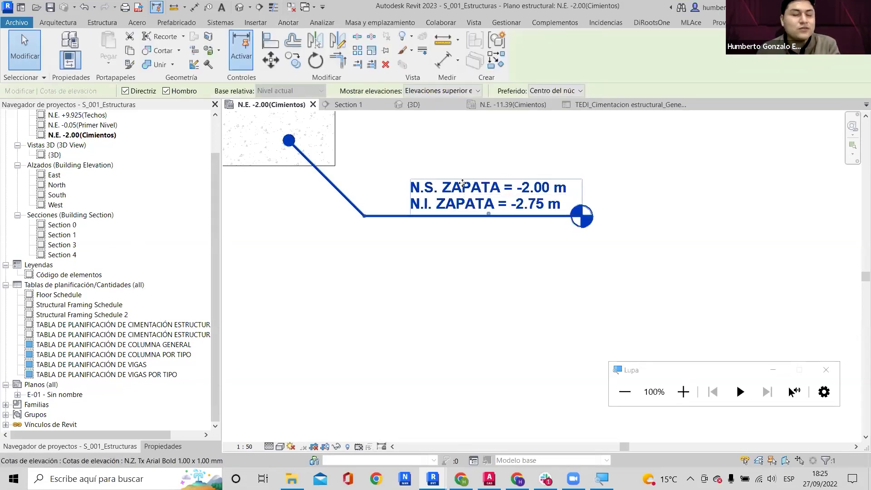
pyautogui.click(162, 447)
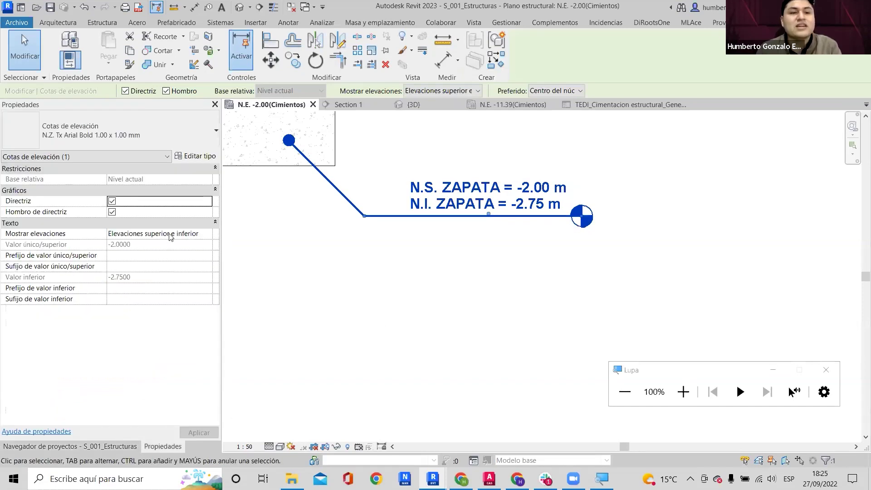
pyautogui.click(199, 158)
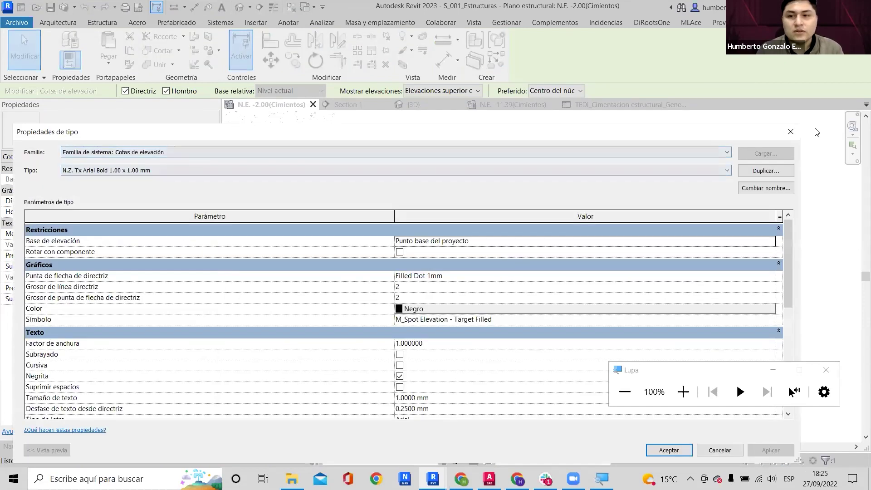
pyautogui.click(791, 131)
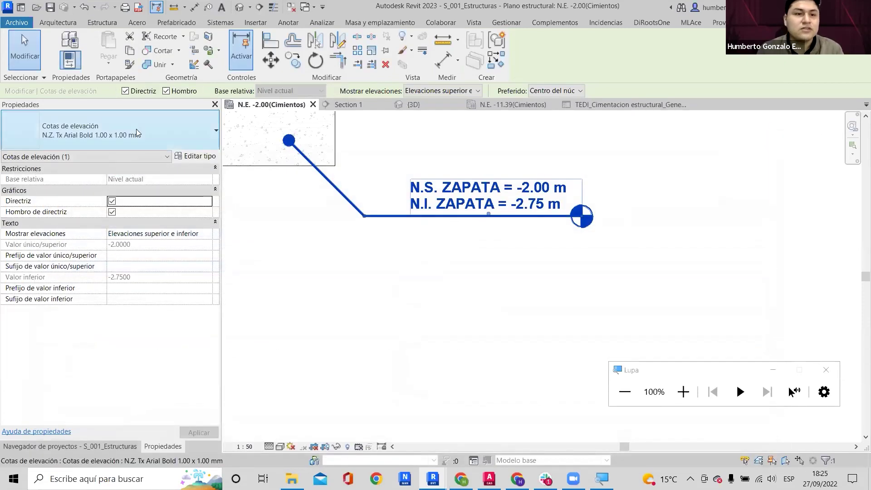
# Clear the elevation indicator text in the type properties of the selected footing spot elevation.
pyautogui.click(194, 156)
pyautogui.scroll(-3, 472, 238)
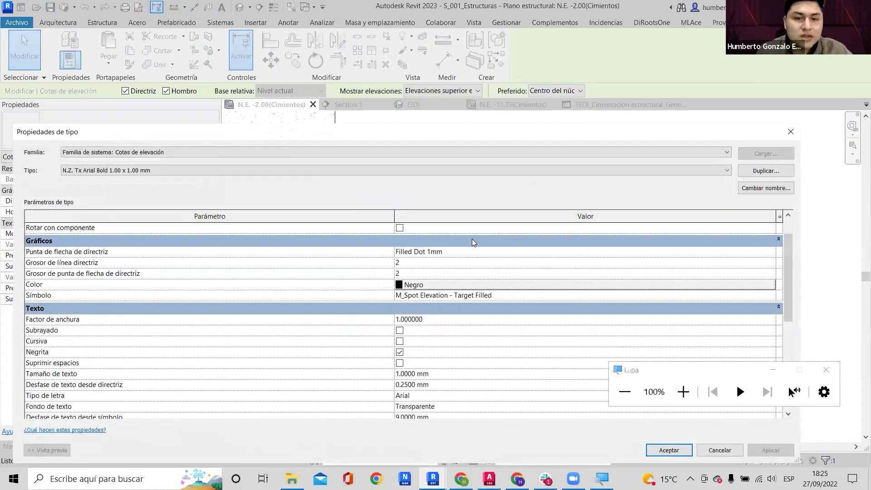
pyautogui.scroll(-5, 499, 242)
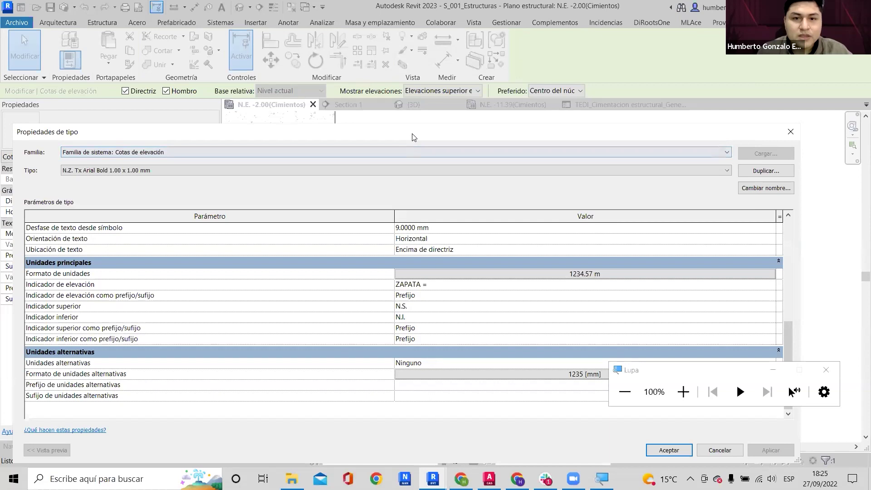
pyautogui.moveTo(414, 137); pyautogui.dragTo(419, 38)
pyautogui.click(422, 208)
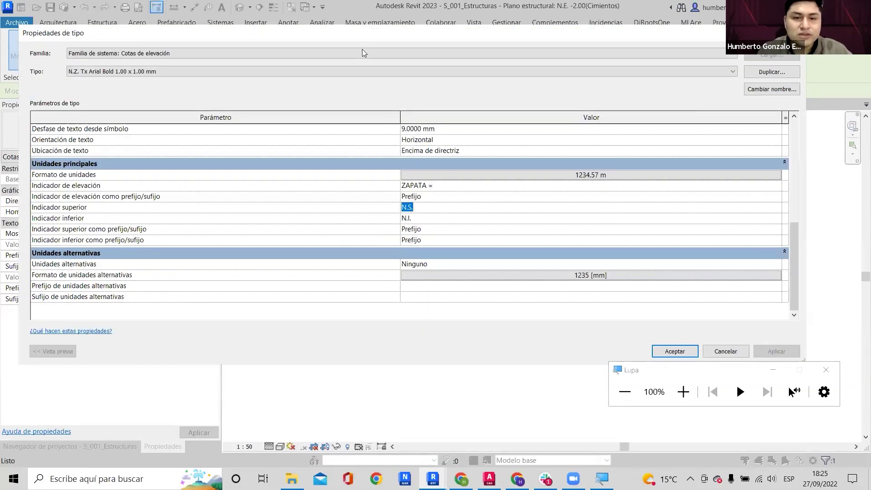
pyautogui.moveTo(363, 33); pyautogui.dragTo(364, 11)
pyautogui.click(425, 164)
pyautogui.moveTo(434, 162); pyautogui.dragTo(410, 164)
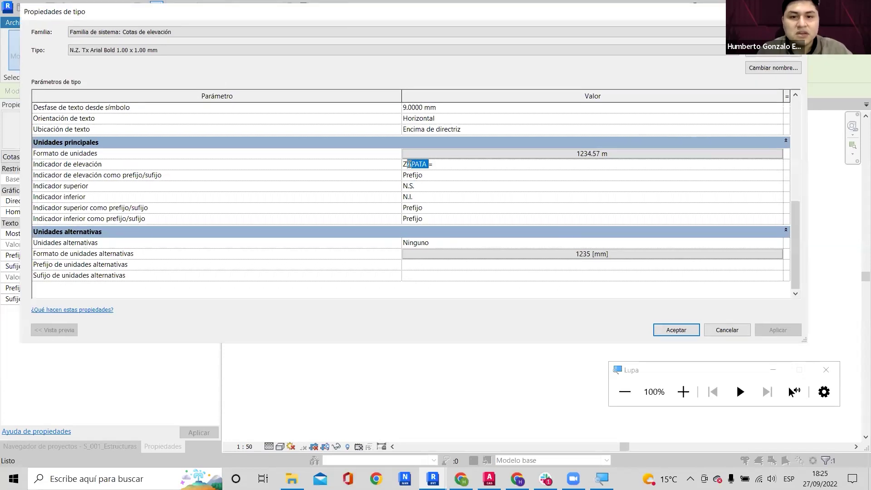
pyautogui.press('BackSpace')
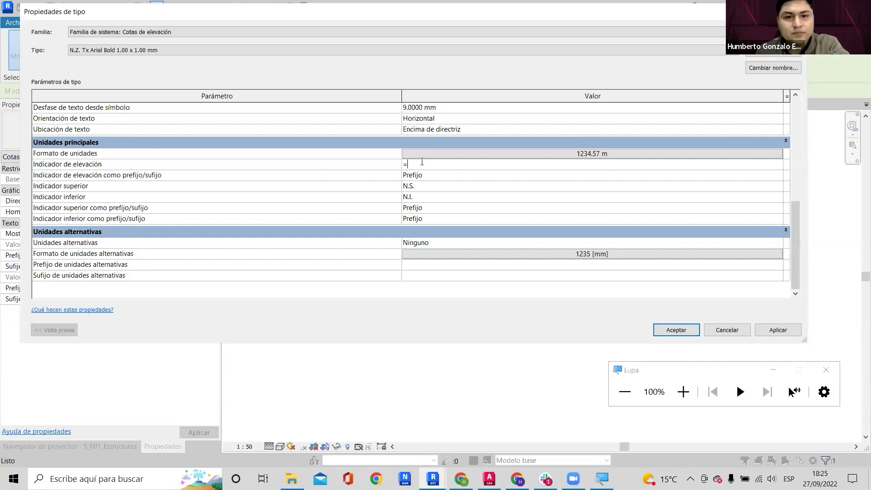
# Set the spot elevation type's top indicator to N.I.Z.
pyautogui.click(422, 188)
pyautogui.write('N')
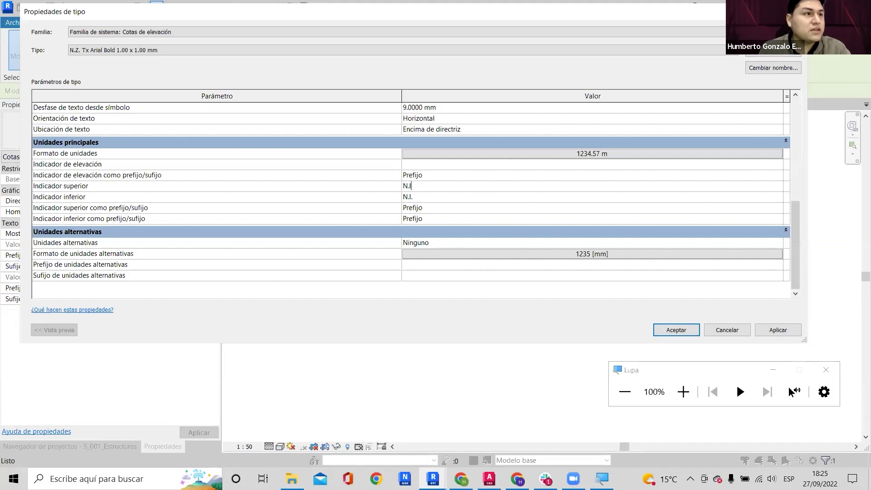
pyautogui.write('Z.')
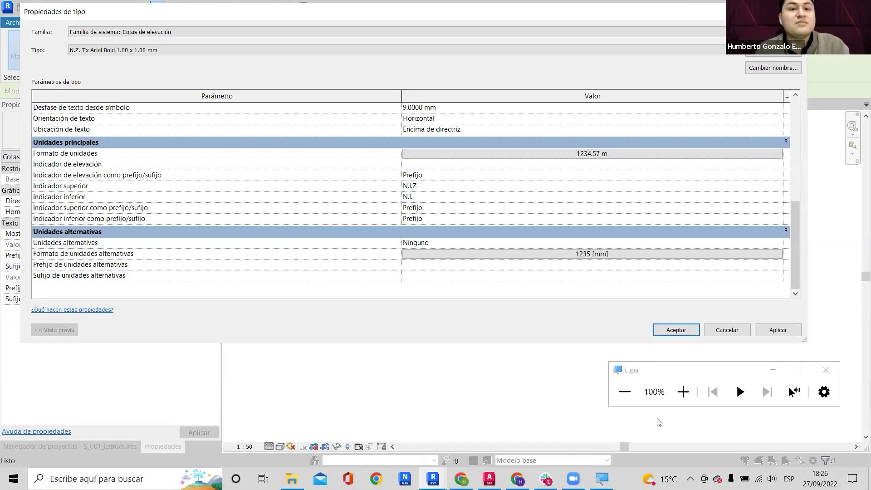
pyautogui.moveTo(418, 186); pyautogui.dragTo(363, 189)
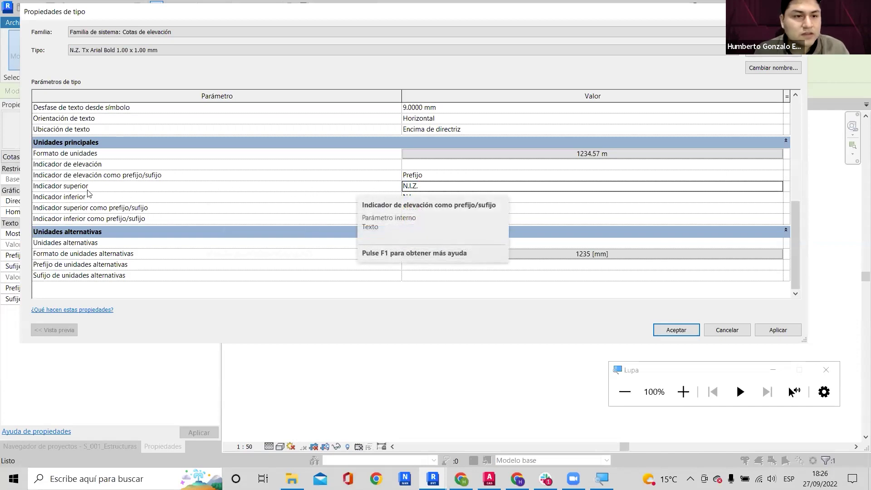
pyautogui.click(432, 191)
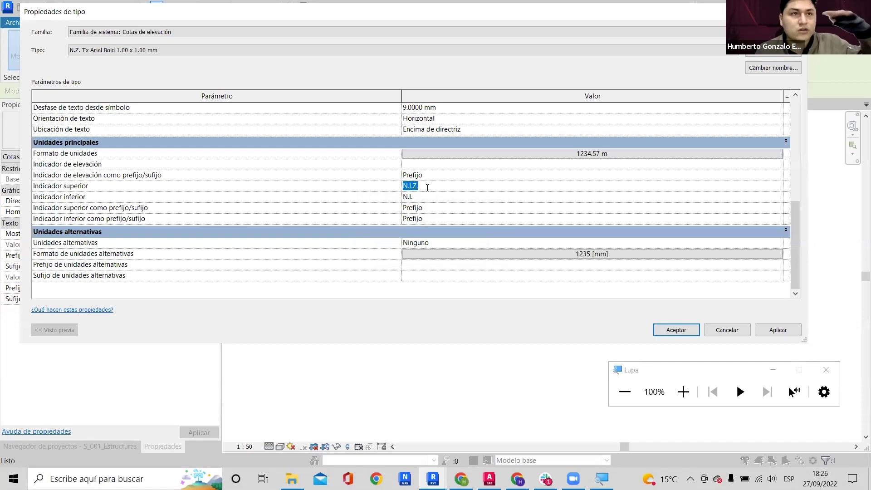
# Set the spot elevation type's bottom indicator to N.F.Z. and apply the type changes.
pyautogui.click(421, 196)
pyautogui.write('N')
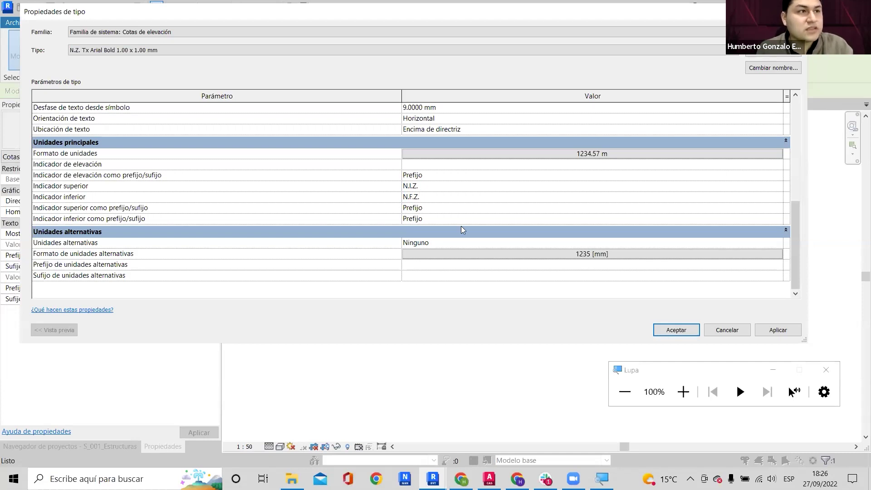
pyautogui.click(433, 187)
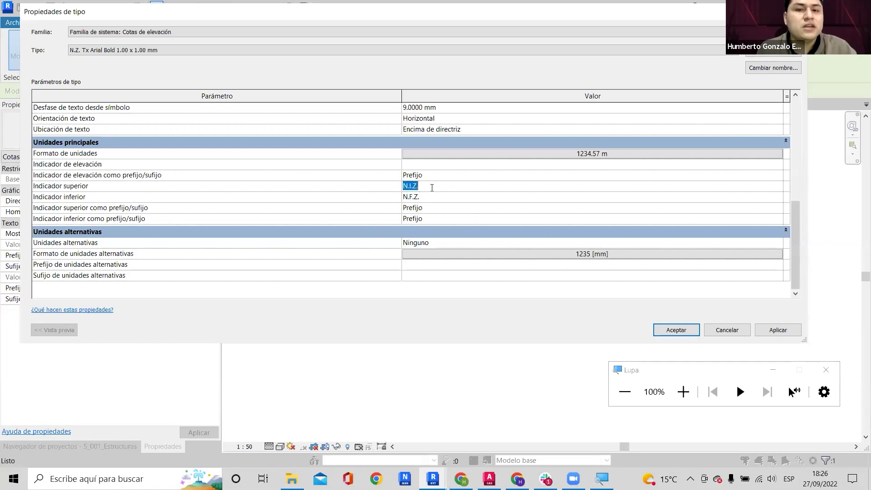
pyautogui.click(670, 332)
pyautogui.scroll(-3, 489, 208)
pyautogui.scroll(5, 672, 218)
pyautogui.scroll(5, 785, 185)
pyautogui.moveTo(772, 186); pyautogui.dragTo(652, 178, button='middle')
pyautogui.scroll(-4, 568, 184)
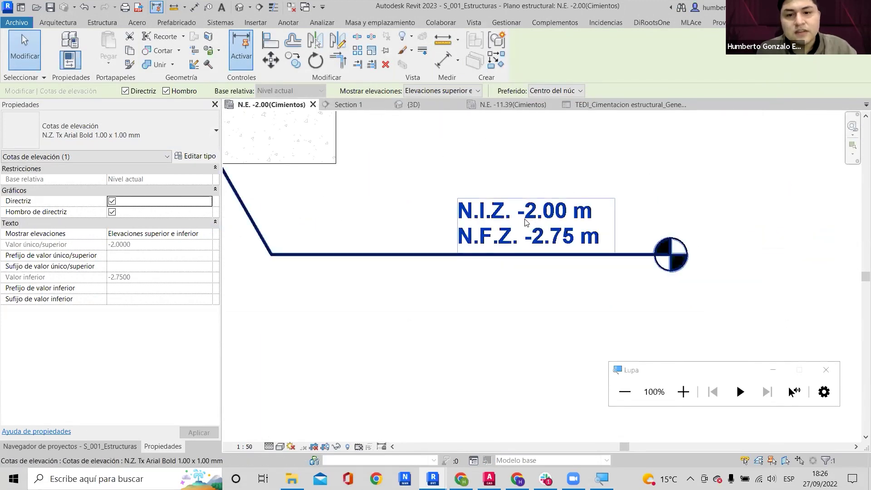
# Add an equals sign to both indicators of the spot elevation type, making them "N.I.Z.=" and "N.F.Z.=".
pyautogui.click(201, 156)
pyautogui.scroll(-5, 459, 206)
pyautogui.click(438, 186)
pyautogui.click(438, 186)
pyautogui.write('=')
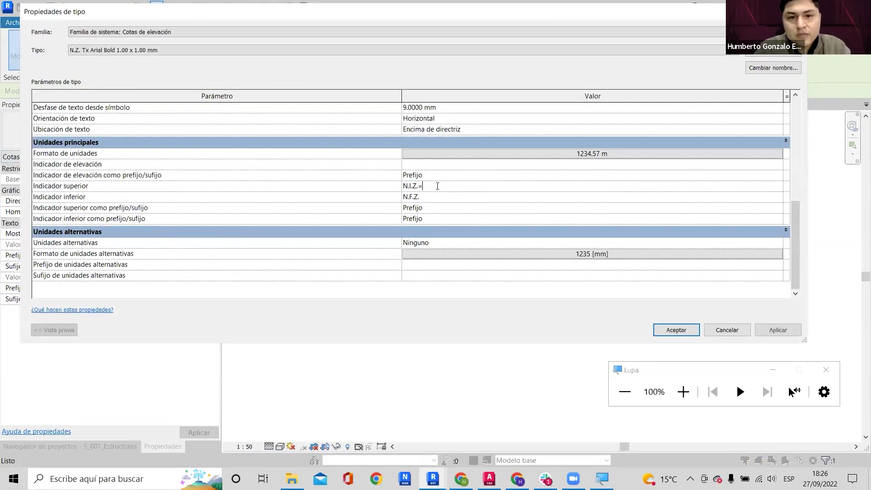
pyautogui.click(440, 208)
pyautogui.click(434, 197)
pyautogui.click(432, 198)
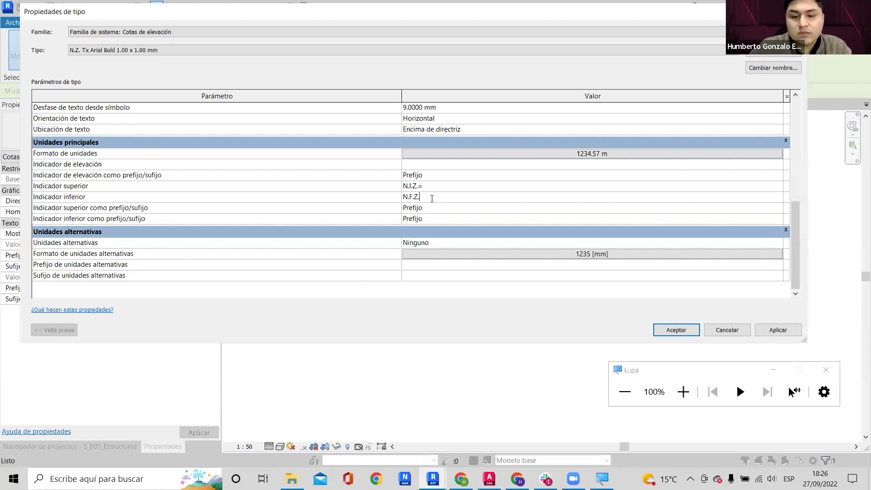
pyautogui.click(676, 330)
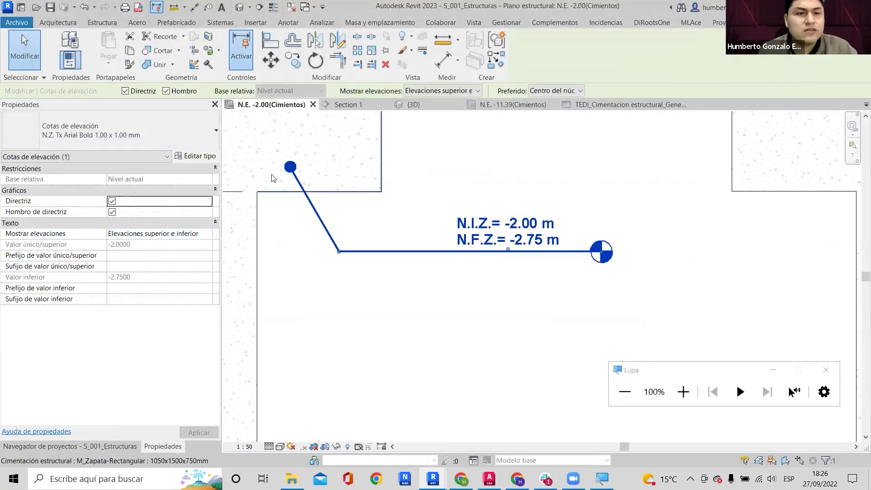
# Review the indicator settings in the spot elevation's type properties, close them, and examine the annotation in the plan.
pyautogui.click(196, 156)
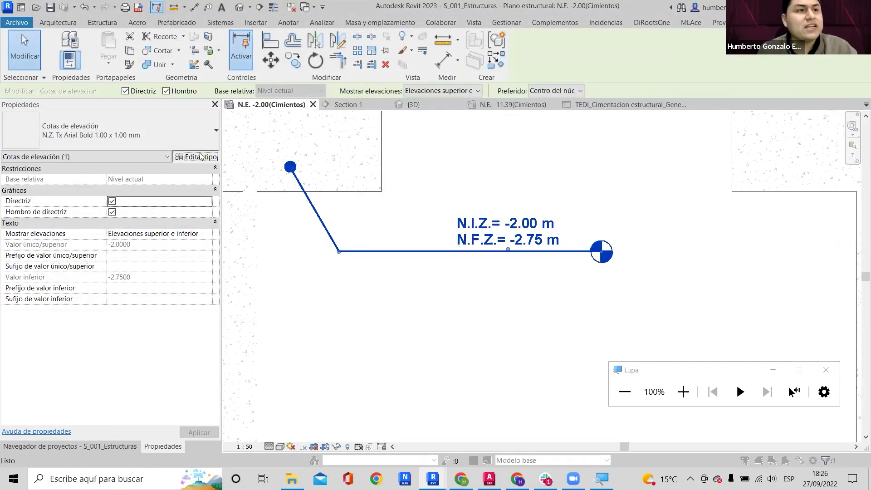
pyautogui.scroll(-6, 522, 191)
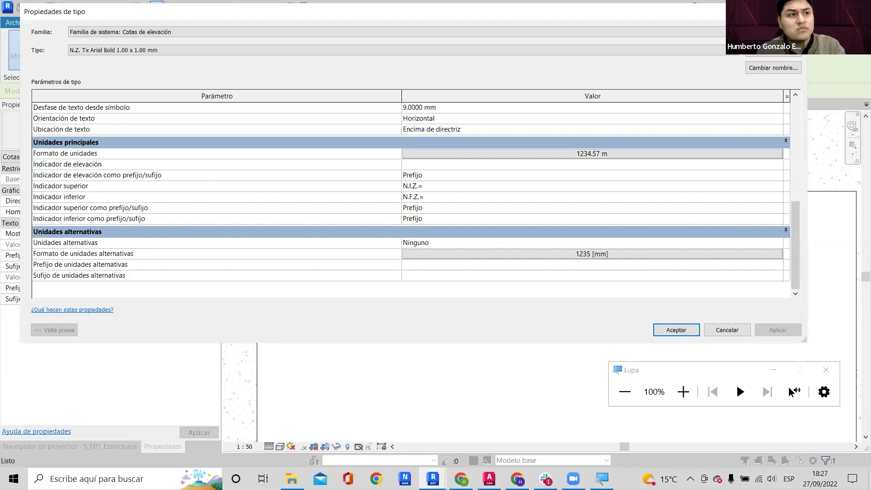
pyautogui.click(661, 330)
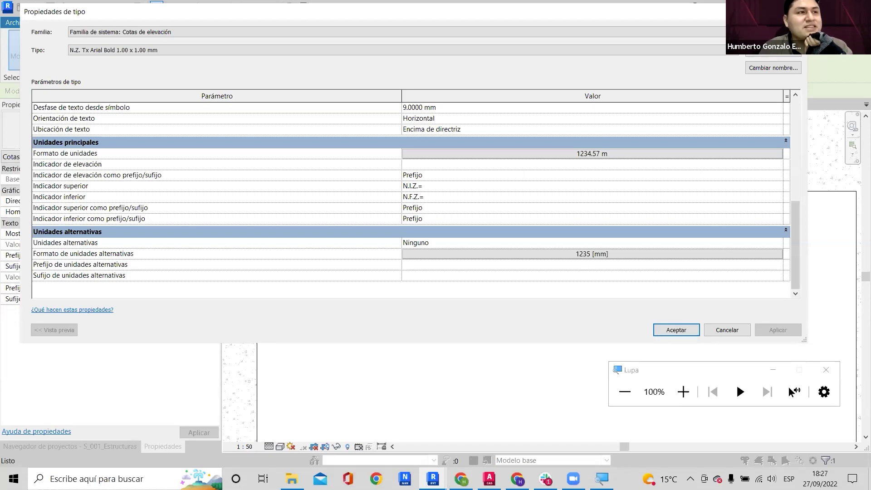
pyautogui.click(669, 331)
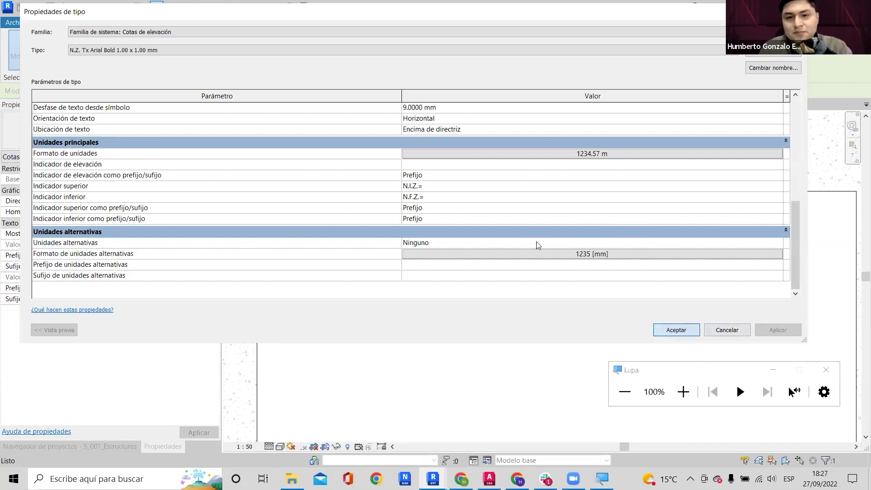
pyautogui.scroll(-3, 504, 234)
pyautogui.scroll(4, 495, 223)
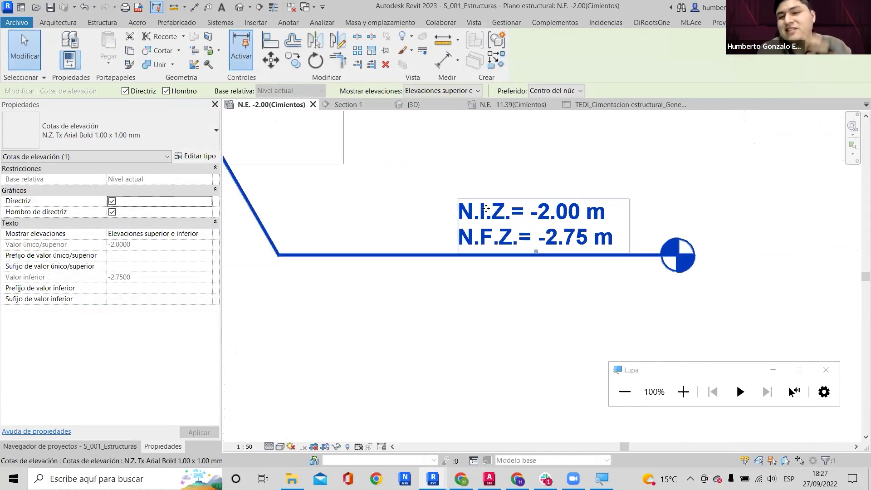
pyautogui.scroll(-5, 490, 217)
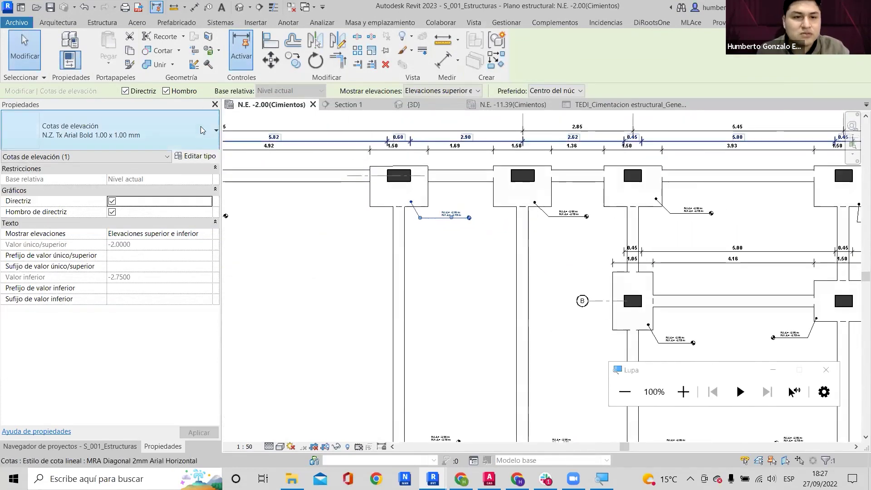
# Reopen the spot elevation's type properties and check the text settings and the primary unit format.
pyautogui.click(201, 156)
pyautogui.scroll(-4, 418, 141)
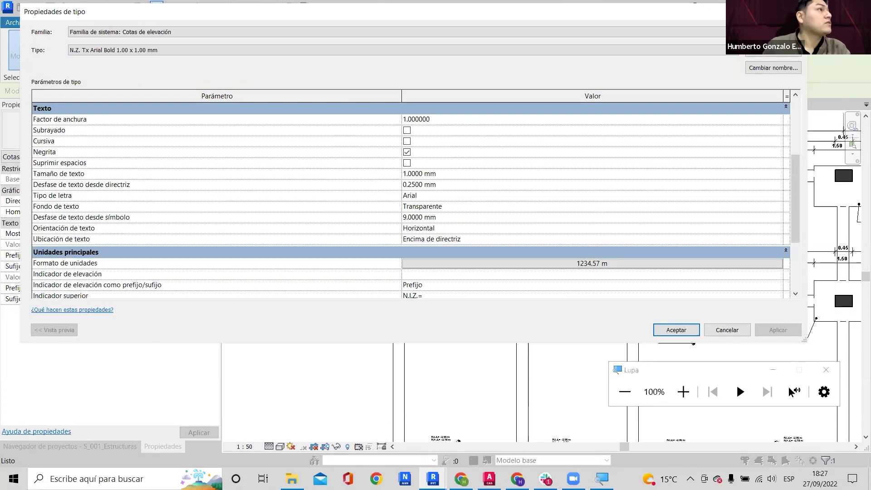
pyautogui.click(792, 393)
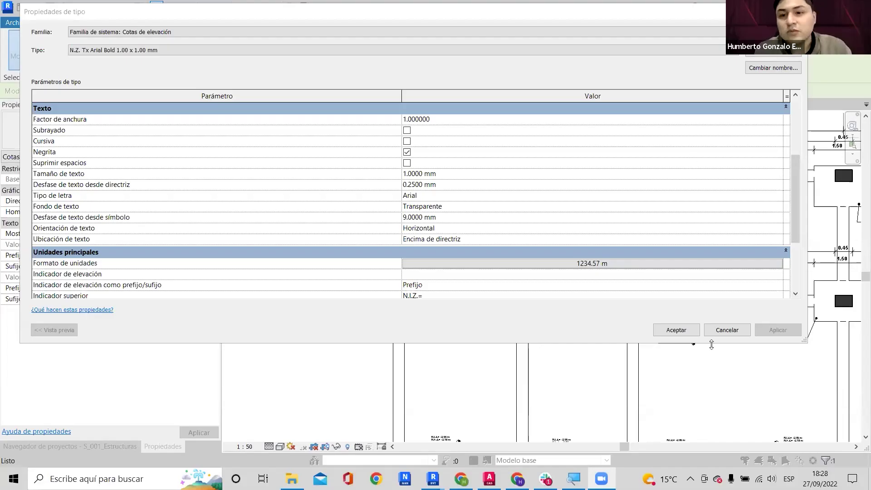
pyautogui.scroll(-3, 505, 156)
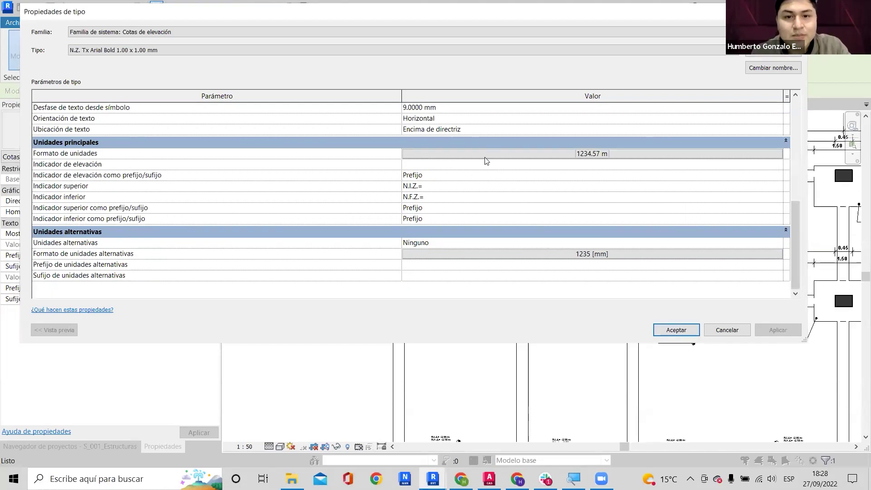
pyautogui.click(485, 155)
pyautogui.click(616, 263)
# Change the spot elevation type's font to Calibri Light and turn off bold.
pyautogui.scroll(4, 445, 214)
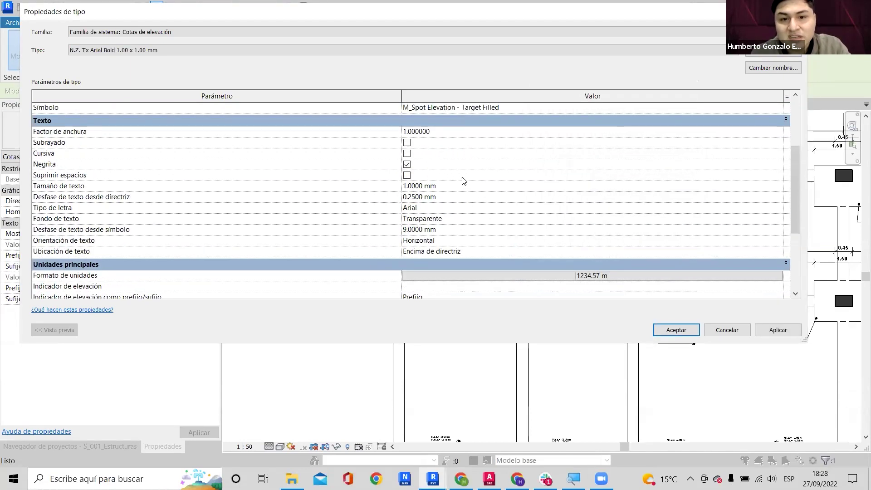
pyautogui.click(443, 210)
pyautogui.write('Calibri')
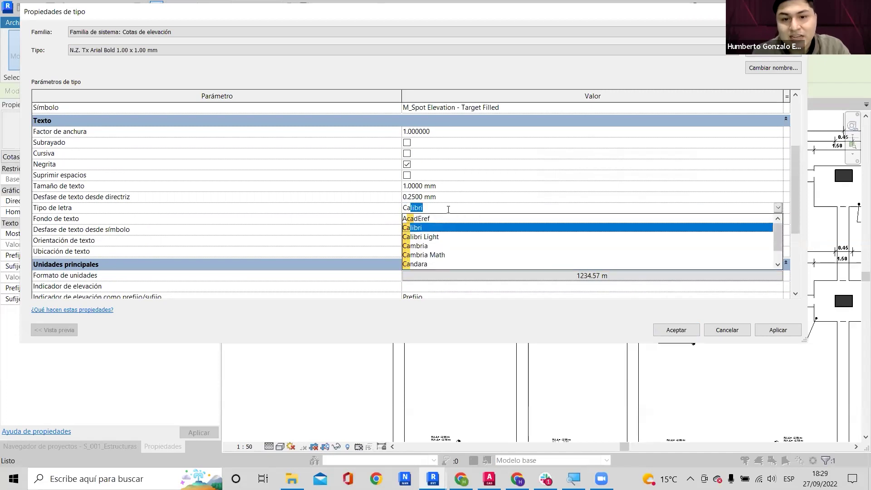
pyautogui.click(440, 236)
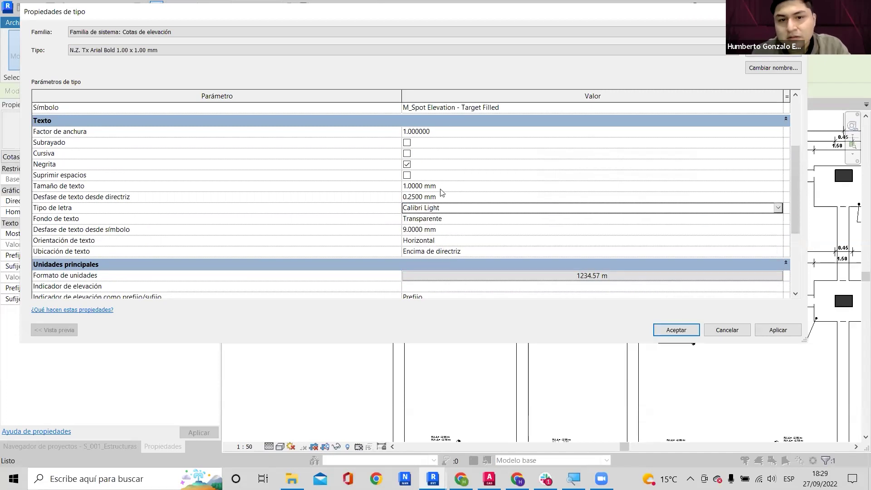
pyautogui.click(407, 165)
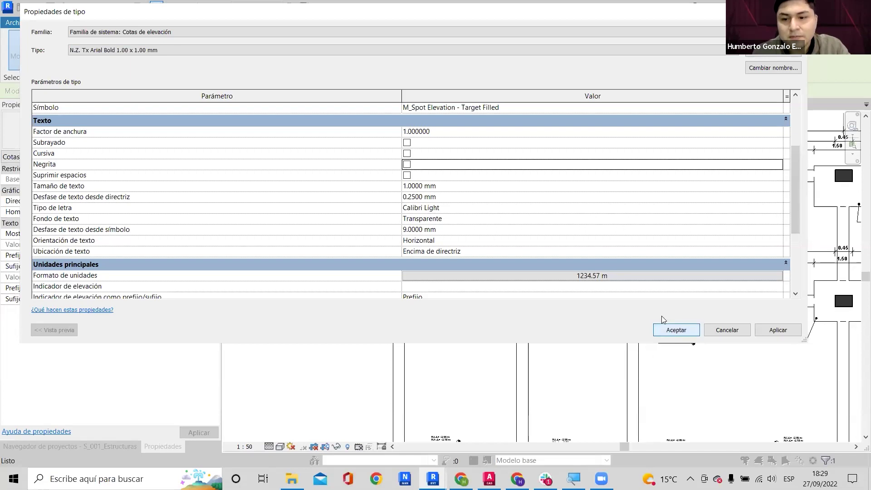
# Set the spot elevation type's symbol to <ninguno>, apply the type changes, and deselect the annotation.
pyautogui.scroll(3, 551, 146)
pyautogui.click(779, 199)
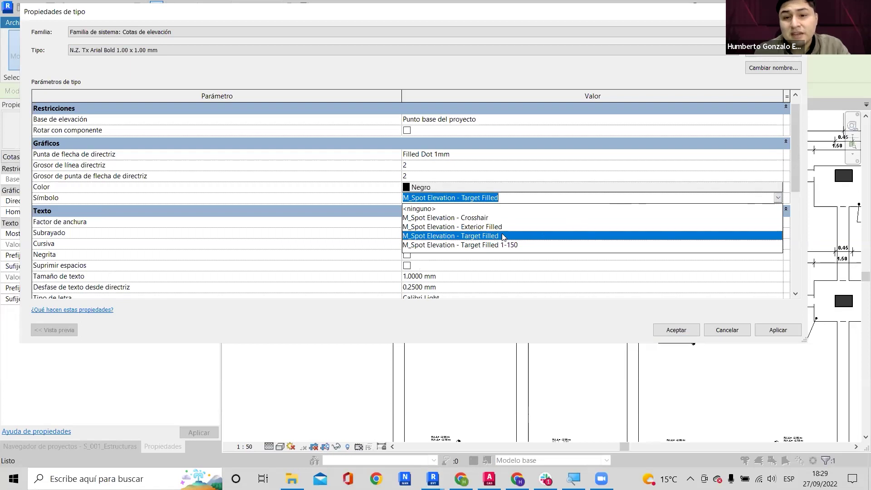
pyautogui.click(461, 212)
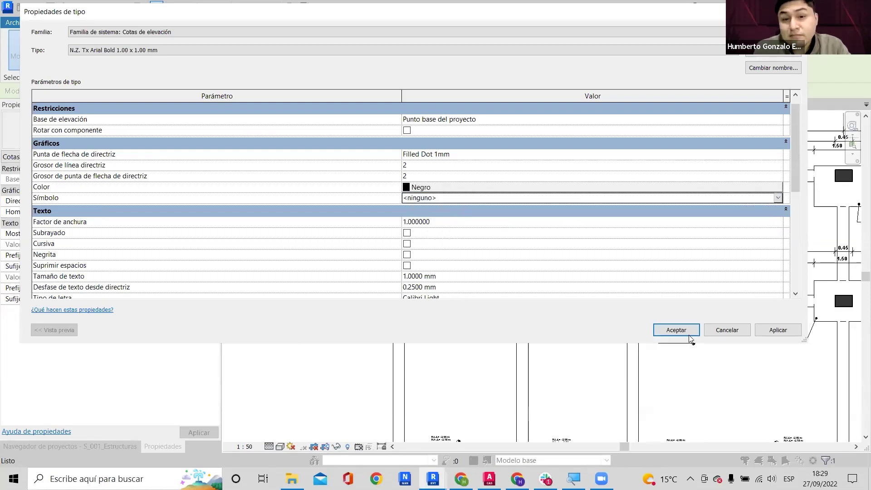
pyautogui.click(688, 332)
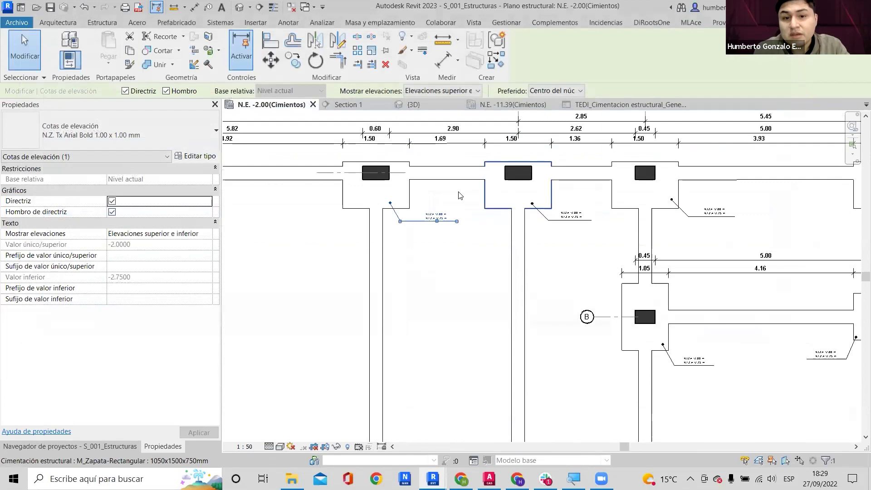
pyautogui.scroll(8, 449, 206)
pyautogui.press('Escape')
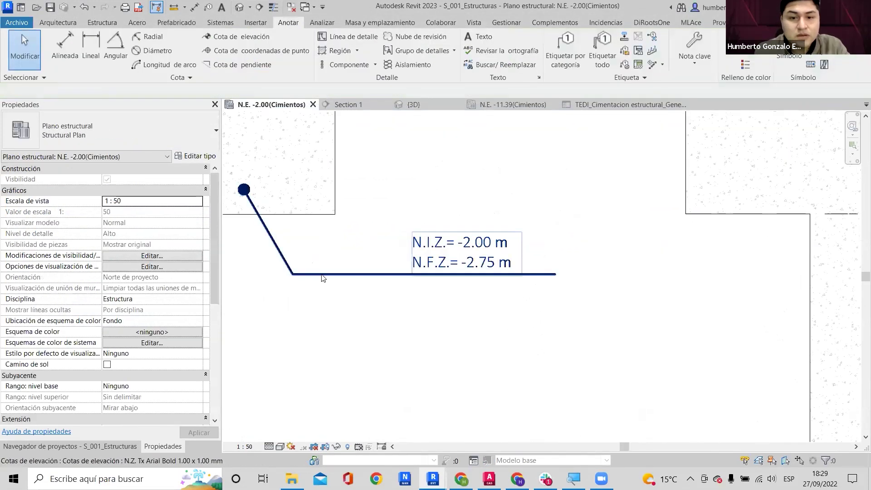
# Reopen the selected spot elevation's type properties, check the text size setting, and close them.
pyautogui.click(322, 275)
pyautogui.scroll(2, 483, 265)
pyautogui.click(540, 202)
pyautogui.scroll(-3, 581, 202)
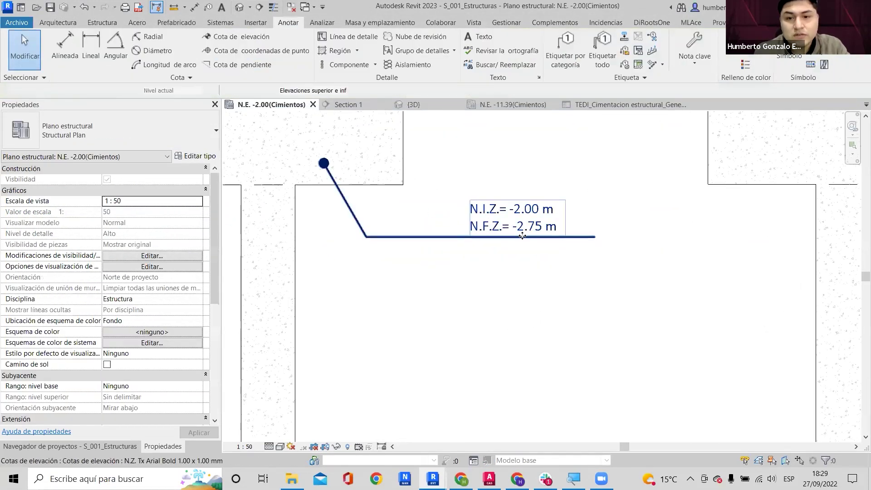
pyautogui.click(581, 209)
pyautogui.moveTo(584, 226); pyautogui.dragTo(585, 226)
pyautogui.click(592, 227)
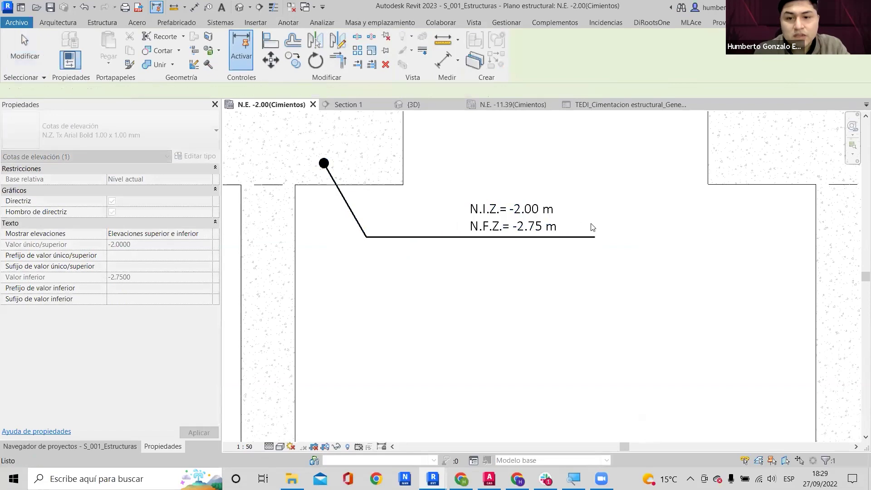
pyautogui.click(456, 216)
pyautogui.click(484, 238)
pyautogui.click(212, 158)
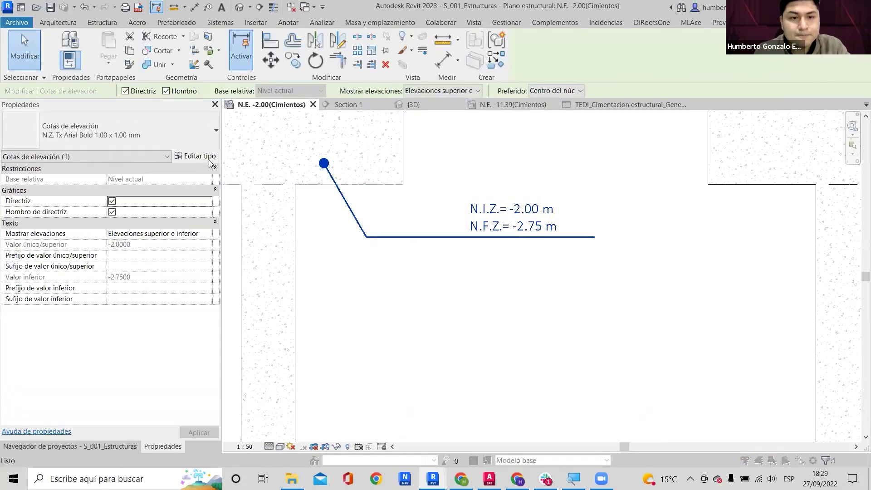
pyautogui.scroll(-2, 441, 184)
pyautogui.click(440, 178)
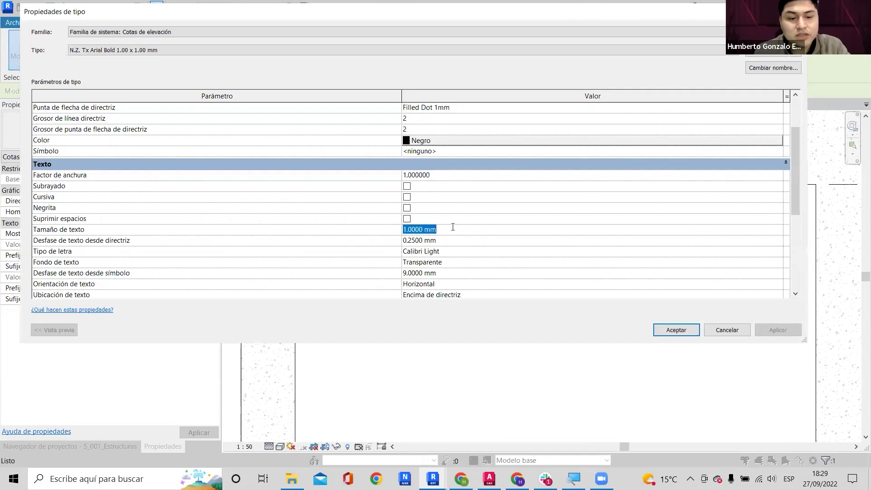
pyautogui.click(665, 330)
# Examine the restyled spot elevations on the neighbouring footings in the N.E. -2.00 (Cimientos) plan.
pyautogui.scroll(-3, 601, 203)
pyautogui.click(660, 222)
pyautogui.moveTo(660, 220); pyautogui.dragTo(550, 227, button='middle')
pyautogui.scroll(3, 577, 222)
pyautogui.click(575, 215)
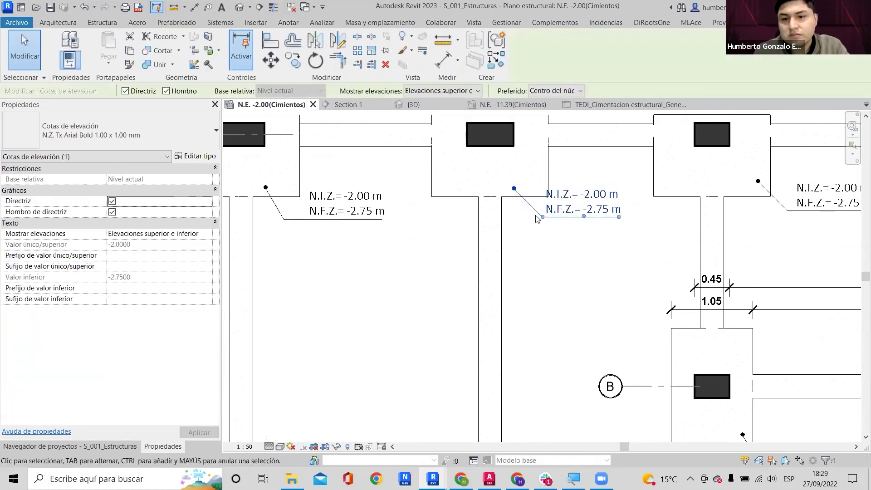
pyautogui.press('Escape')
# Open the default 3D view and inspect the stepped floor element that forms the stairs.
pyautogui.scroll(-3, 541, 217)
pyautogui.scroll(-2, 542, 218)
pyautogui.press('3')
pyautogui.press('d')
pyautogui.keyDown('shift'); pyautogui.moveTo(635, 296); pyautogui.dragTo(566, 259, button='middle'); pyautogui.keyUp('shift')
pyautogui.scroll(3, 566, 259)
pyautogui.keyDown('shift'); pyautogui.moveTo(486, 211); pyautogui.dragTo(431, 241, button='middle'); pyautogui.keyUp('shift')
pyautogui.scroll(3, 373, 159)
pyautogui.moveTo(409, 189); pyautogui.dragTo(404, 270, button='middle')
pyautogui.scroll(3, 389, 243)
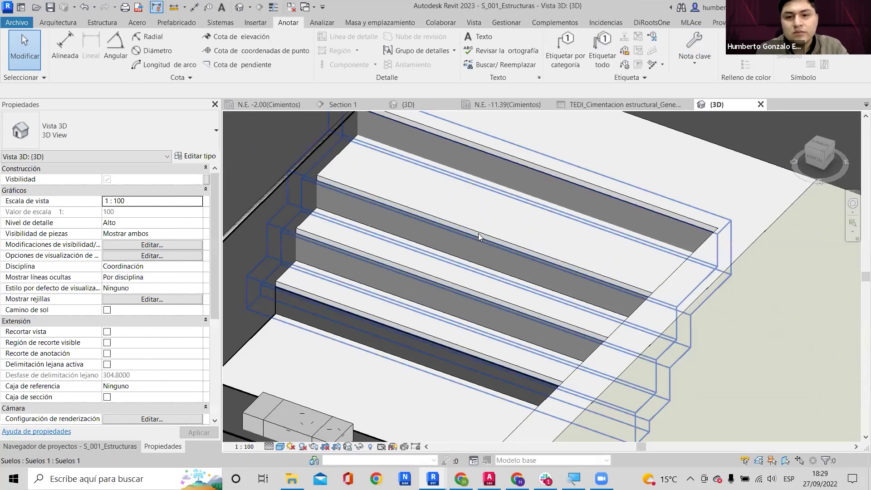
pyautogui.click(479, 233)
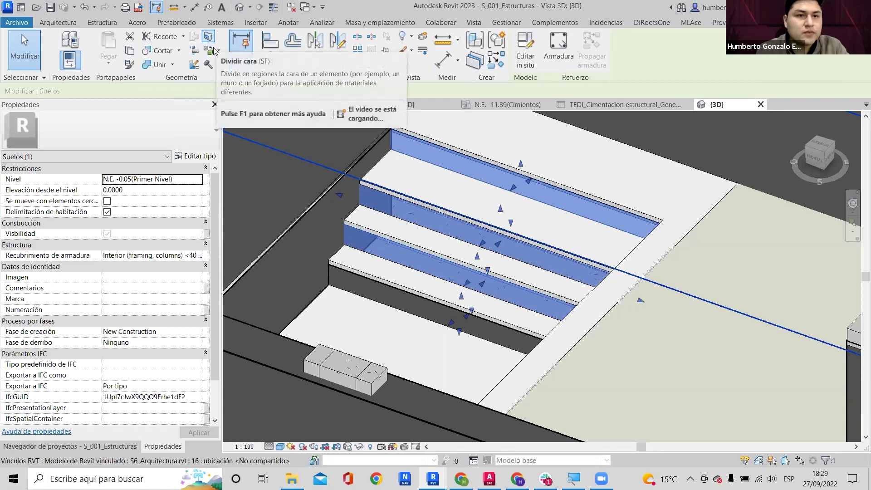
pyautogui.press('Escape')
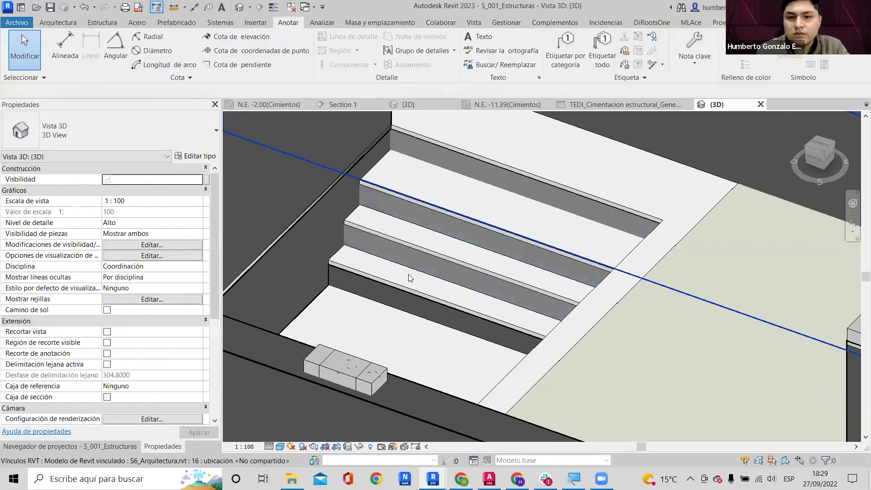
# Try to paint a stair riser with the Boundary Condition – Roller material, ungroup the affected group, and leave the Paint tool.
pyautogui.click(410, 278)
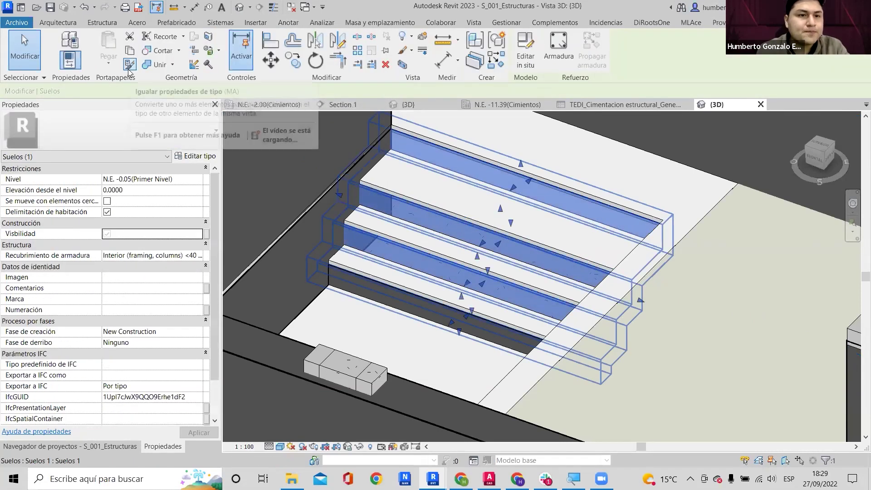
pyautogui.click(218, 51)
pyautogui.click(224, 68)
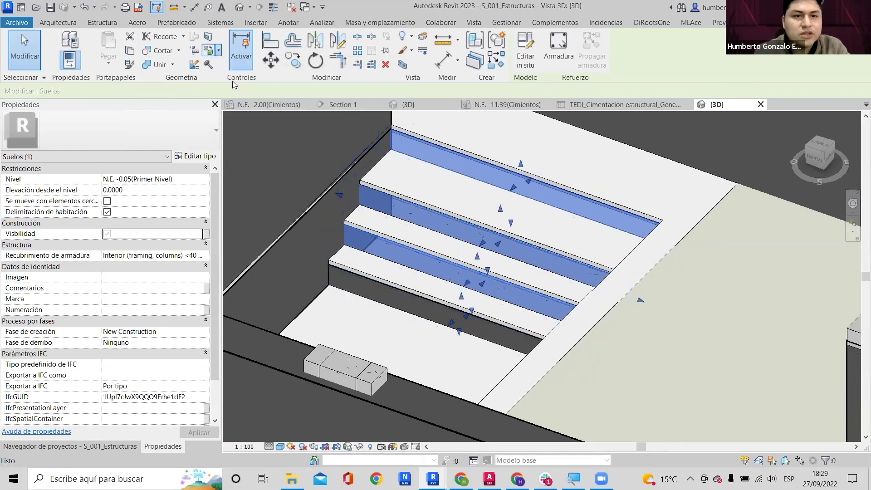
pyautogui.click(160, 212)
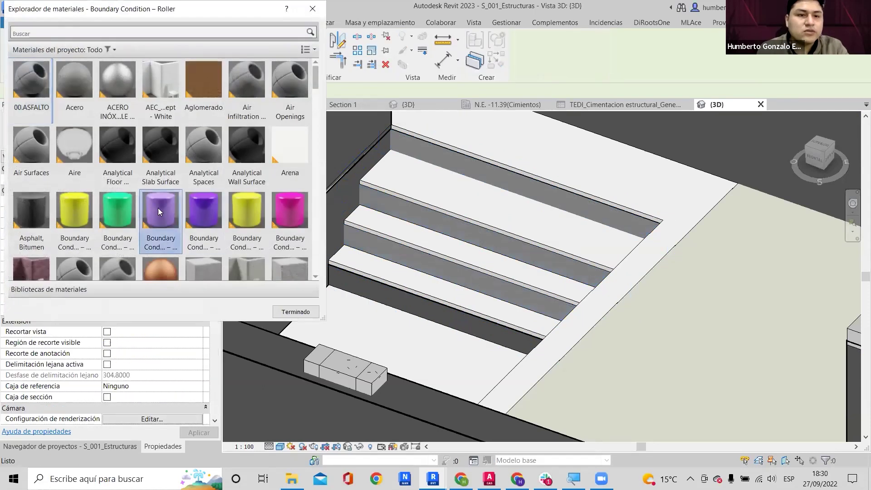
pyautogui.scroll(-1, 162, 211)
pyautogui.scroll(3, 542, 197)
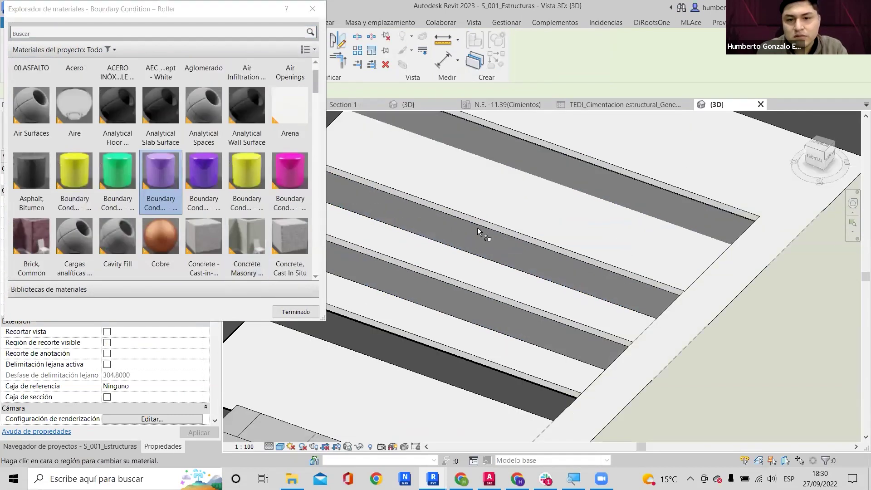
pyautogui.click(499, 234)
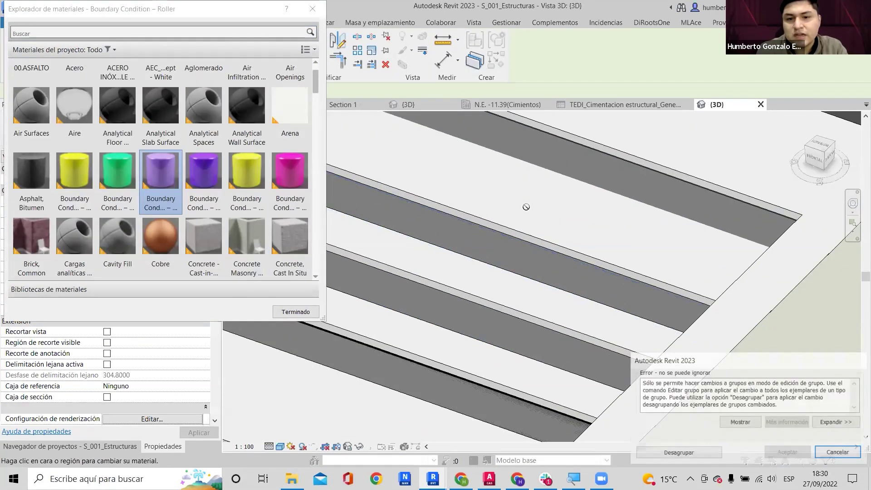
pyautogui.click(677, 453)
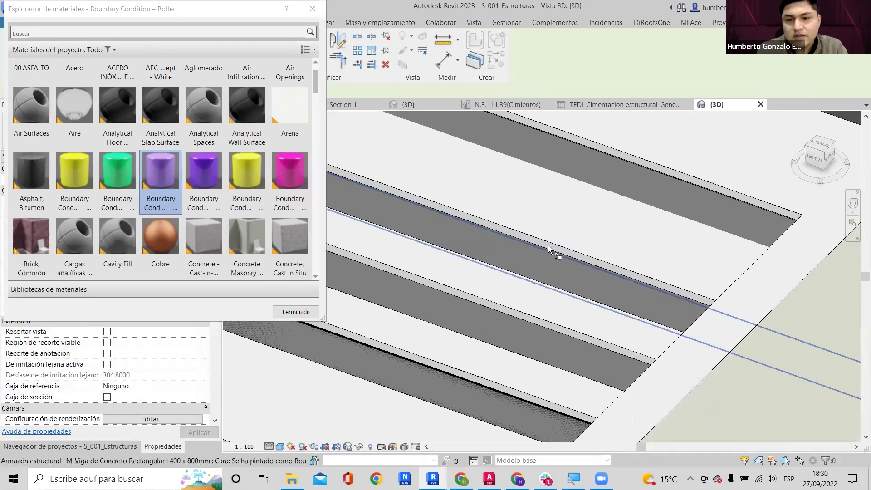
pyautogui.scroll(-3, 546, 250)
pyautogui.click(290, 177)
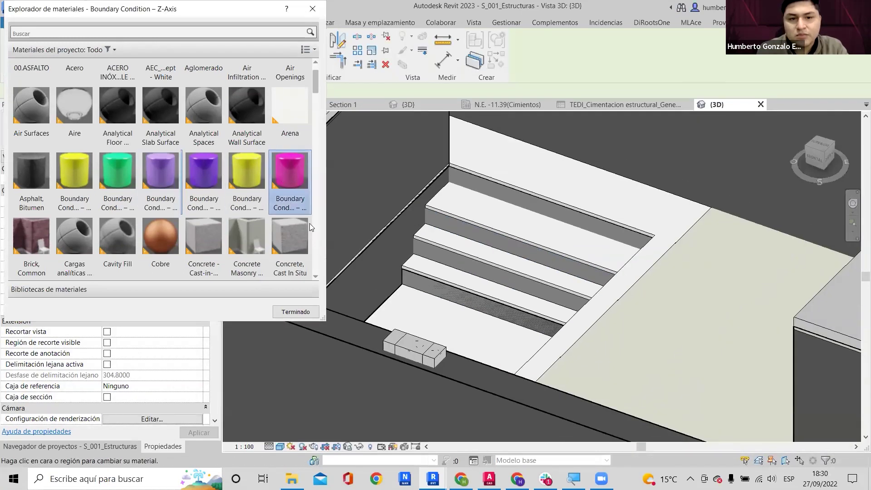
pyautogui.press('Escape')
pyautogui.scroll(-3, 512, 240)
# Temporarily isolate the stepped stair floor in the 3D view and check it from several angles.
pyautogui.click(513, 240)
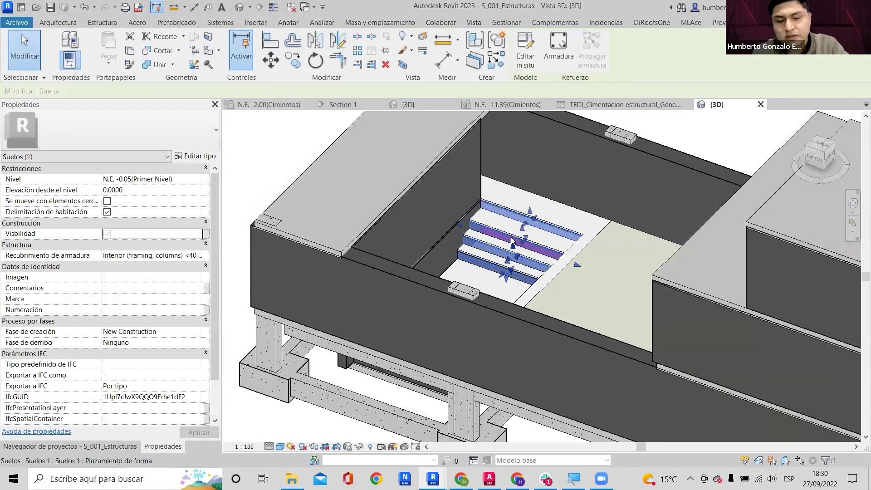
pyautogui.press('h')
pyautogui.press('i')
pyautogui.click(605, 245)
pyautogui.scroll(2, 604, 243)
pyautogui.keyDown('shift'); pyautogui.moveTo(603, 286); pyautogui.dragTo(501, 210, button='middle'); pyautogui.keyUp('shift')
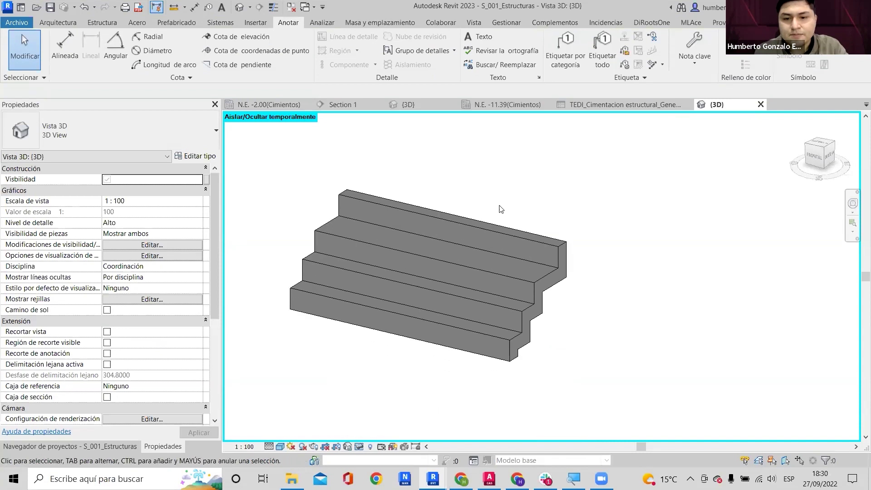
pyautogui.click(515, 245)
pyautogui.keyDown('shift'); pyautogui.moveTo(662, 301); pyautogui.dragTo(335, 120, button='middle'); pyautogui.keyUp('shift')
pyautogui.click(505, 225)
pyautogui.click(518, 249)
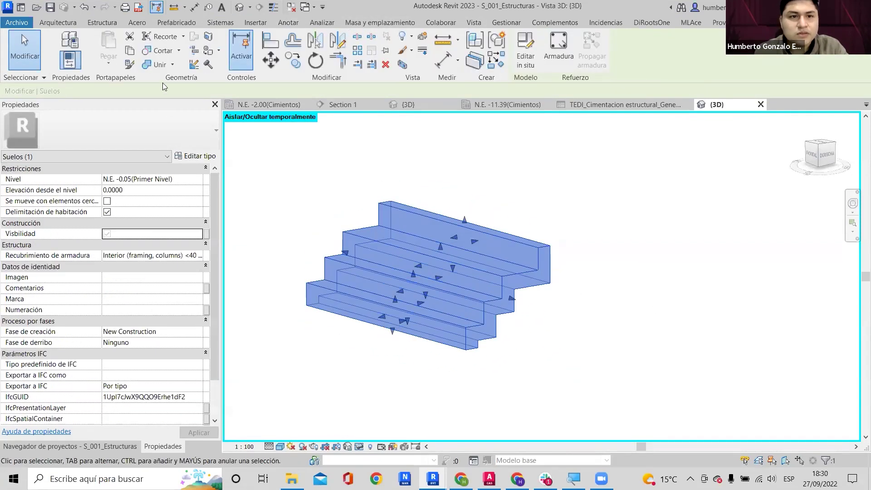
pyautogui.click(202, 55)
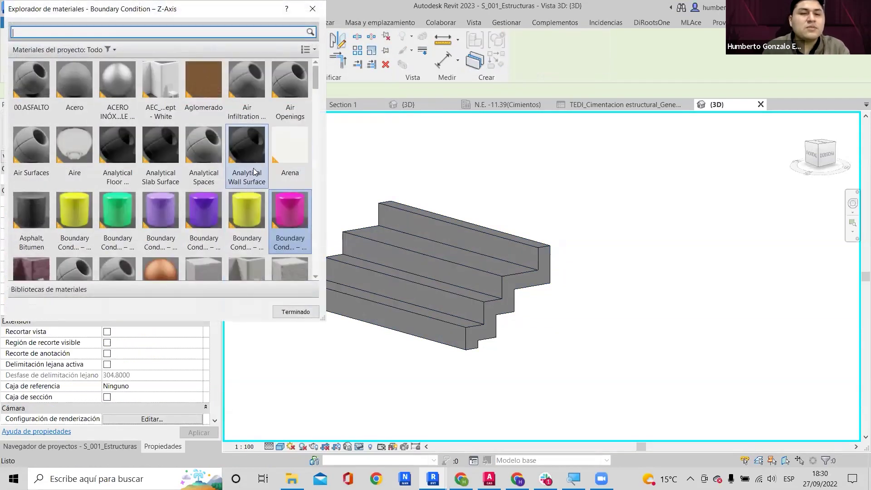
pyautogui.scroll(-3, 254, 168)
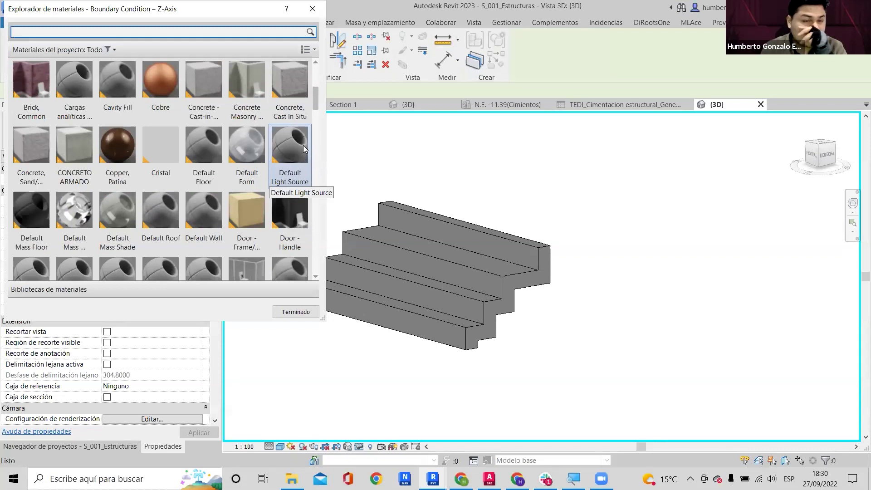
pyautogui.click(117, 145)
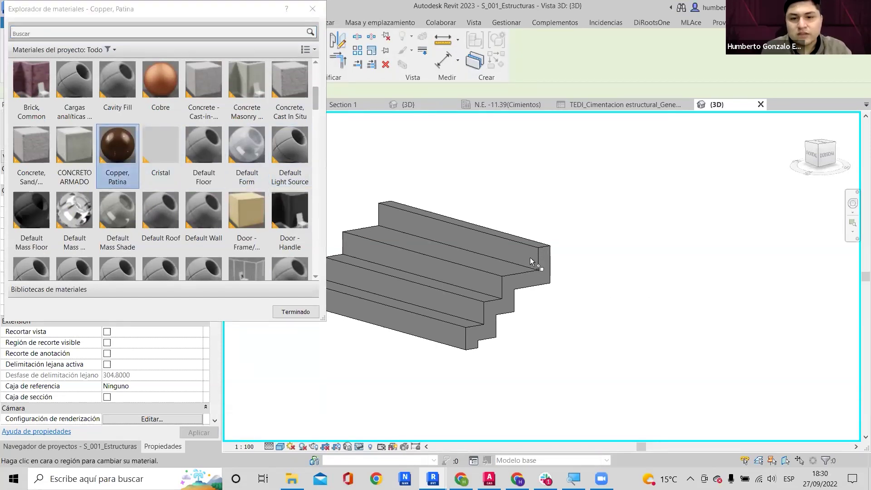
pyautogui.scroll(4, 530, 258)
pyautogui.scroll(-4, 483, 291)
pyautogui.press('Escape')
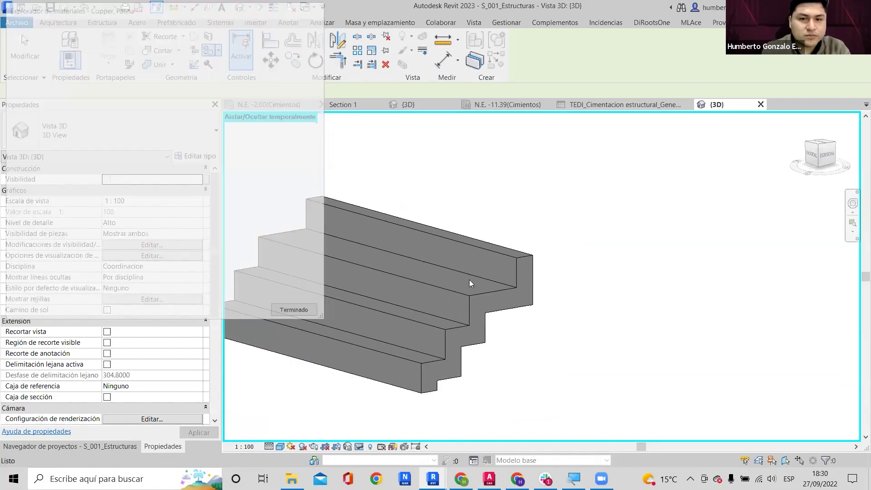
pyautogui.click(445, 250)
pyautogui.press('Escape')
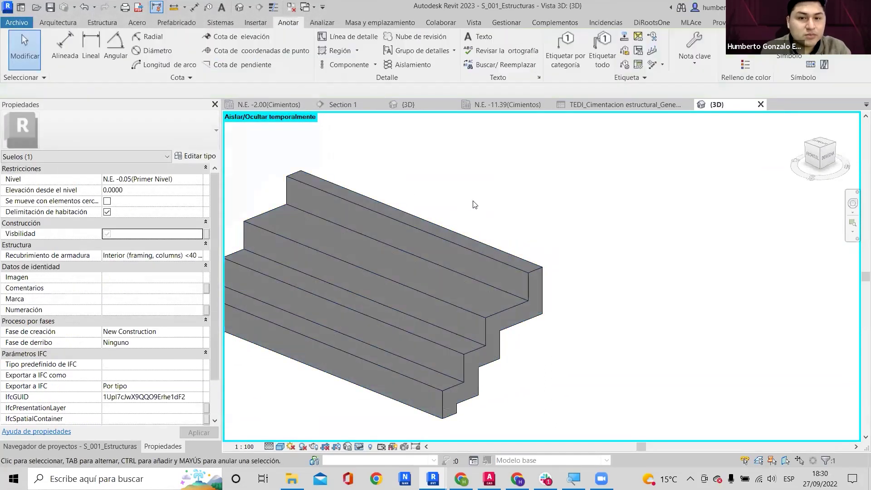
# Open the isolated stair floor for in-place editing.
pyautogui.scroll(4, 542, 266)
pyautogui.click(542, 266)
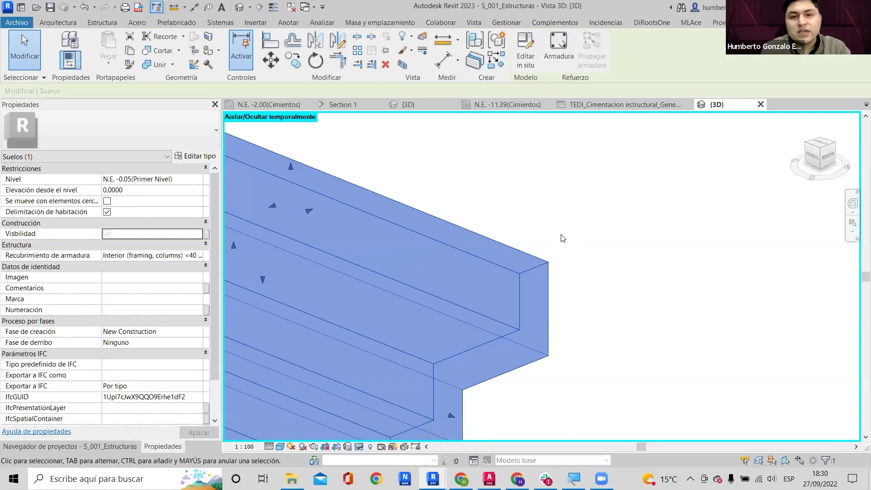
pyautogui.scroll(-2, 531, 238)
pyautogui.scroll(1, 515, 257)
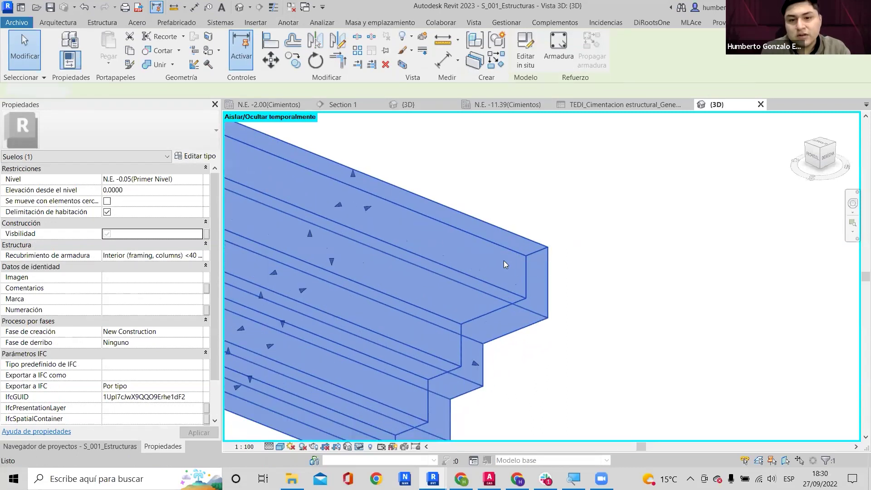
pyautogui.doubleClick(495, 211)
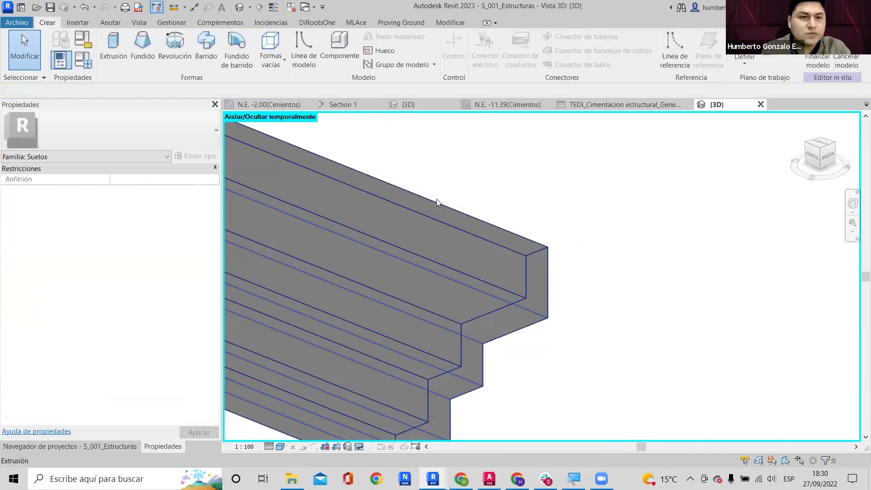
pyautogui.scroll(-1, 440, 206)
# Paint all four risers of the stair extrusion with the Boundary Condition – Y-Axis material.
pyautogui.click(448, 219)
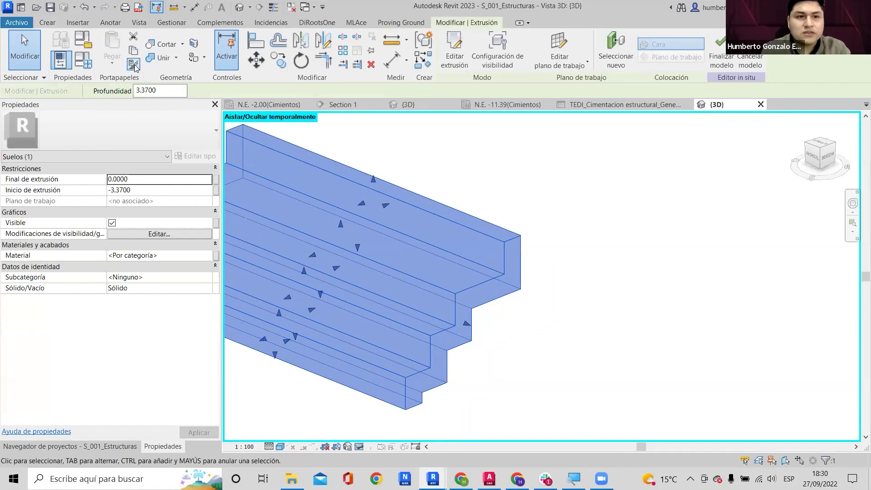
pyautogui.click(195, 58)
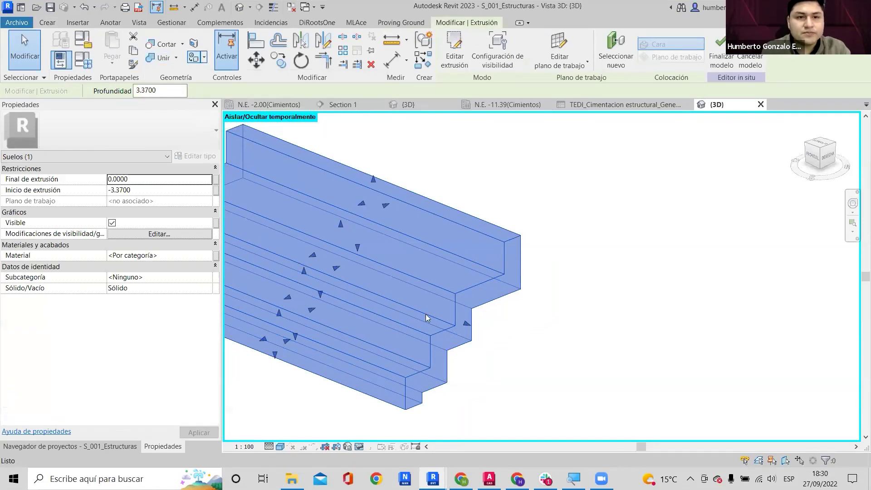
pyautogui.click(238, 167)
pyautogui.click(483, 244)
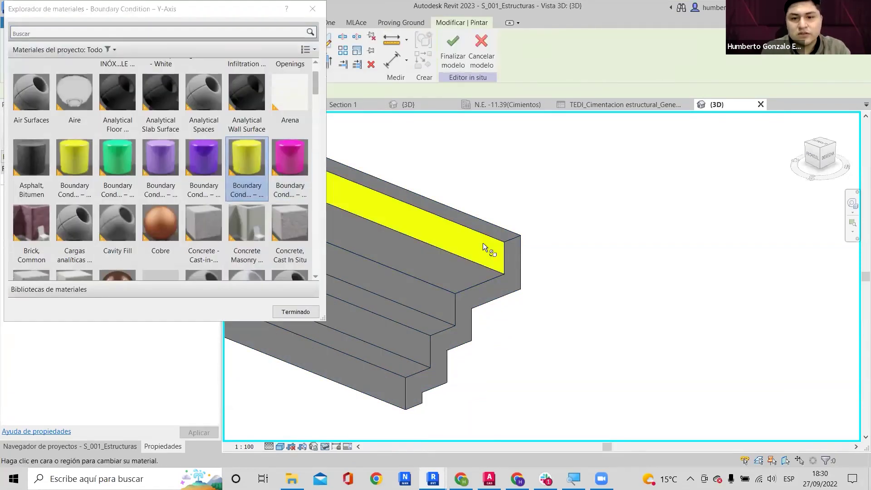
pyautogui.click(429, 295)
pyautogui.click(405, 344)
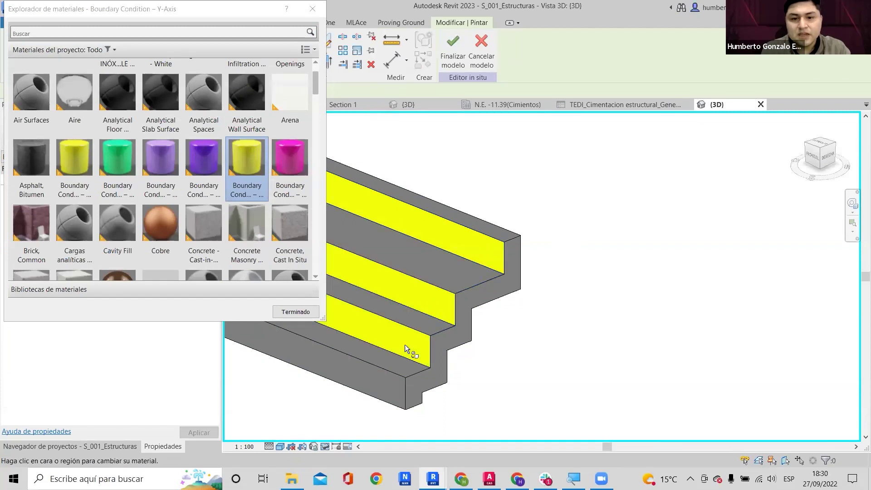
pyautogui.click(384, 385)
# Paint the treads and upper horizontal face of the stair extrusion with the Boundary Condition – X-Axis material, and close the Paint tool.
pyautogui.click(213, 160)
pyautogui.click(399, 252)
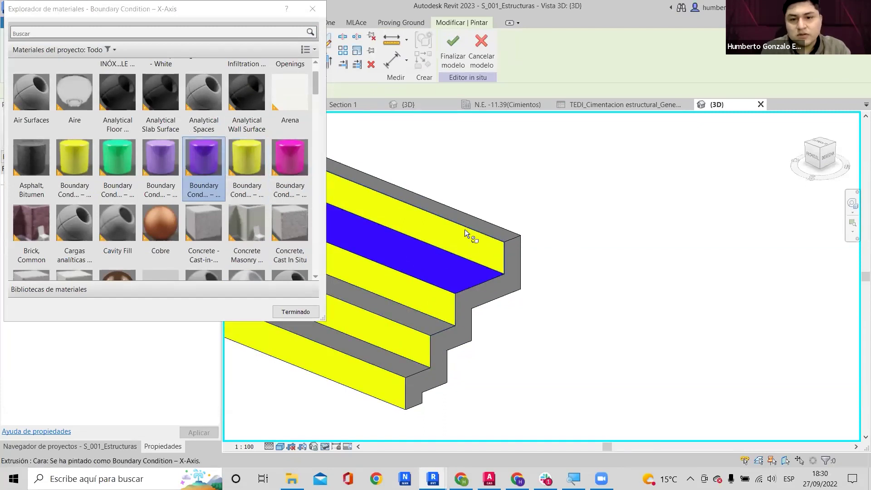
pyautogui.moveTo(474, 223)
pyautogui.keyDown('shift'); pyautogui.mouseDown(button='middle')
pyautogui.moveTo(512, 240)
pyautogui.moveTo(428, 336)
pyautogui.mouseUp(button='middle'); pyautogui.keyUp('shift')
pyautogui.click(500, 233)
pyautogui.click(427, 327)
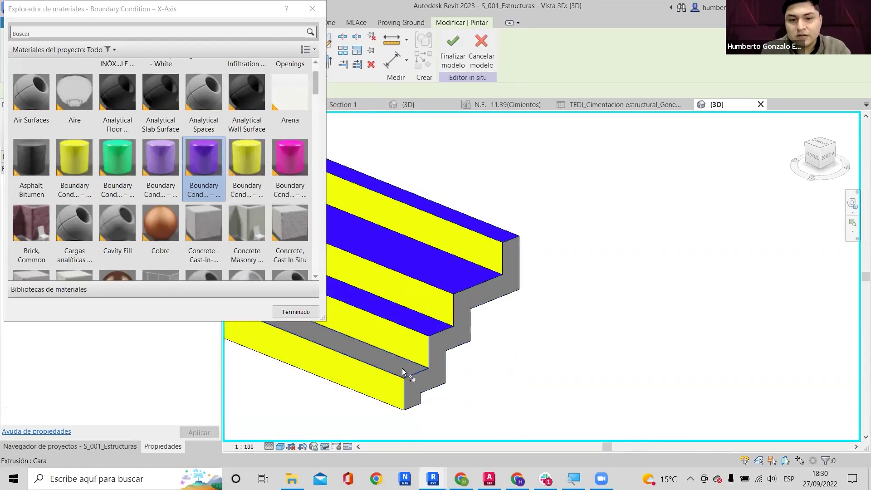
pyautogui.click(402, 368)
pyautogui.scroll(-2, 373, 246)
pyautogui.press('Escape')
# Check the painted stair faces and finish the in-place model.
pyautogui.moveTo(388, 222)
pyautogui.keyDown('shift'); pyautogui.mouseDown(button='middle')
pyautogui.moveTo(432, 217)
pyautogui.moveTo(361, 214)
pyautogui.mouseUp(button='middle'); pyautogui.keyUp('shift')
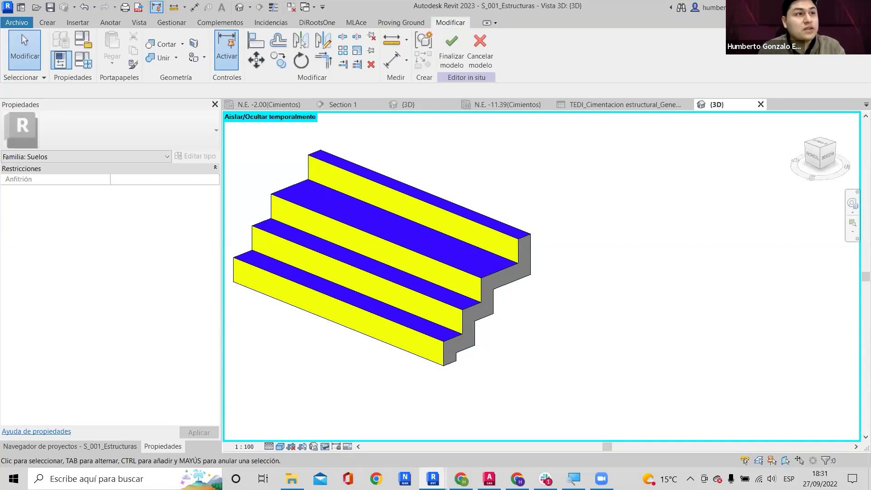
pyautogui.click(451, 49)
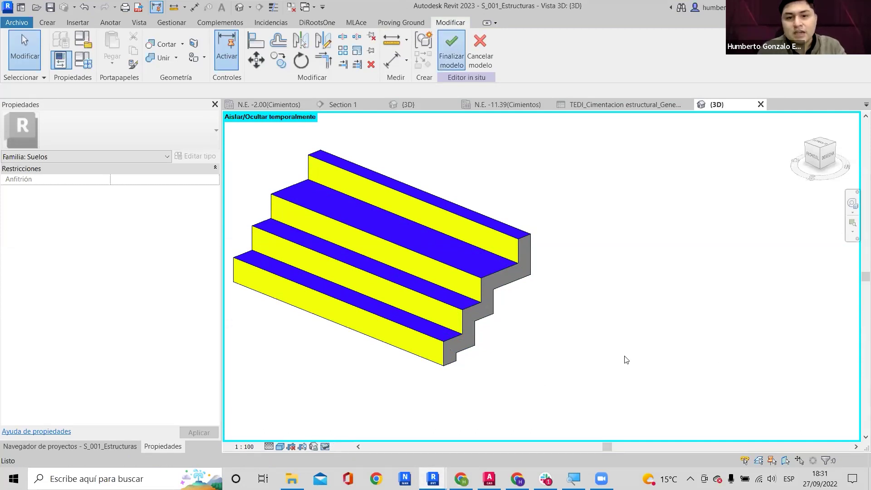
pyautogui.scroll(-2, 527, 254)
pyautogui.doubleClick(527, 256)
pyautogui.scroll(5, 526, 256)
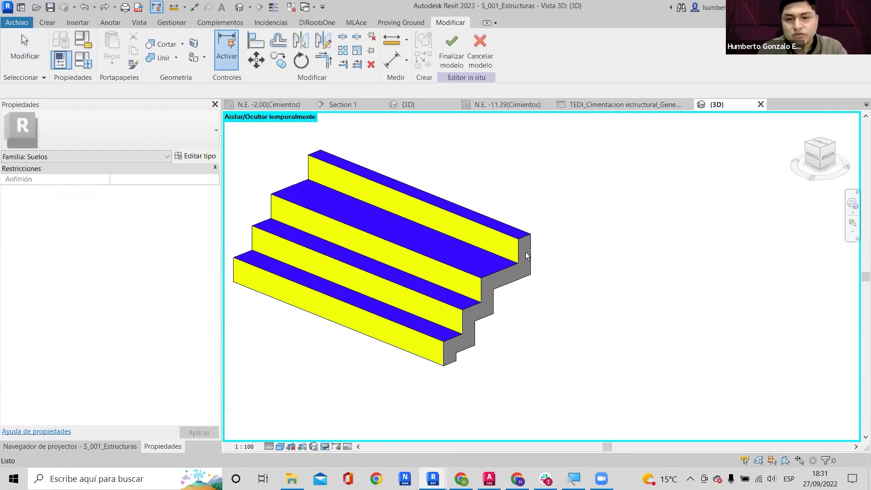
# Undo the material painting on the stair's risers and treads together with the in-place edit.
pyautogui.hotkey('ctrl', 'z')
pyautogui.hotkey('ctrl', 'z')
pyautogui.hotkey('ctrl', 'z')
pyautogui.hotkey('ctrl', 'z')
pyautogui.hotkey('ctrl', 'z')
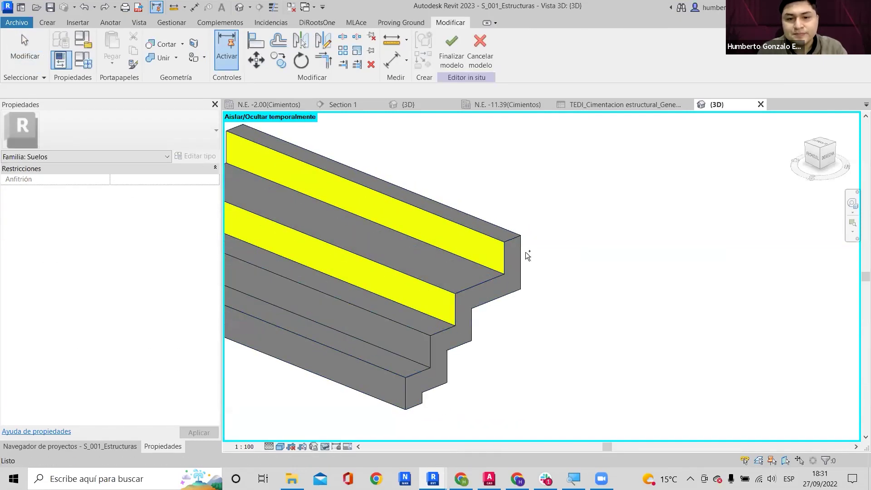
pyautogui.scroll(-5, 525, 252)
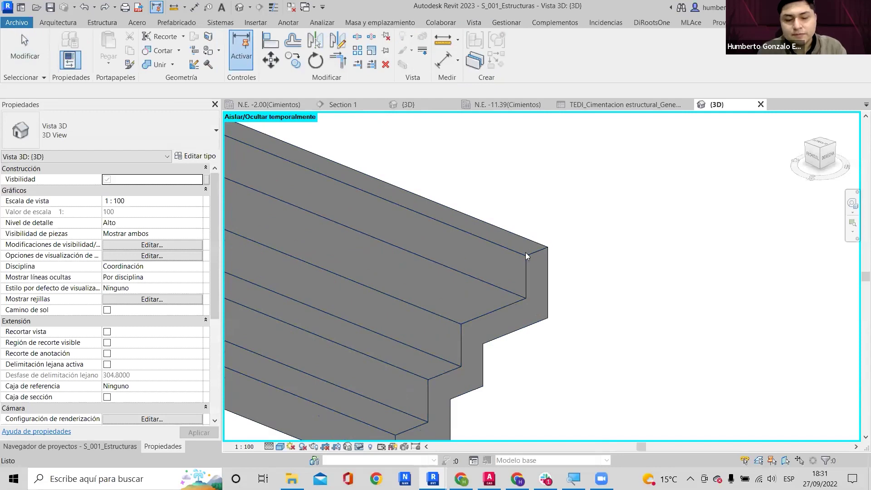
# Close the inactive views and open the N.E. -2.00(Cimientos) structural plan of the S_001_Estructuras project.
pyautogui.click(600, 104)
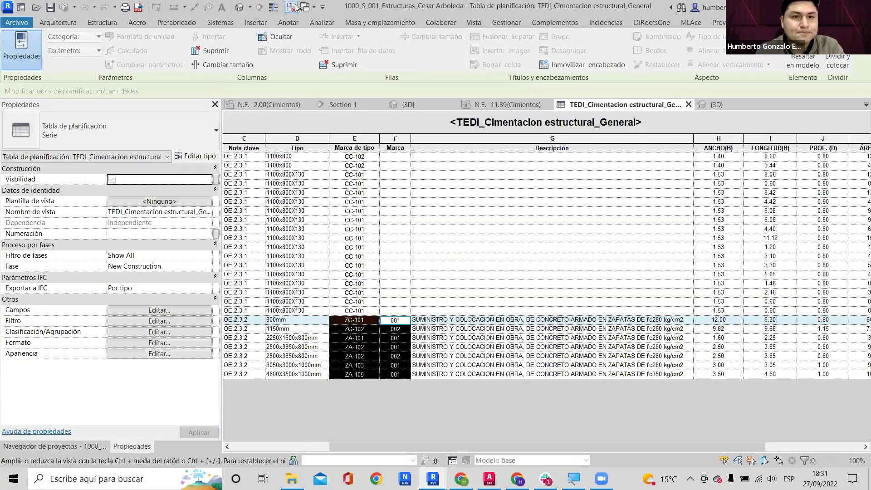
pyautogui.click(294, 7)
pyautogui.click(309, 7)
pyautogui.click(334, 35)
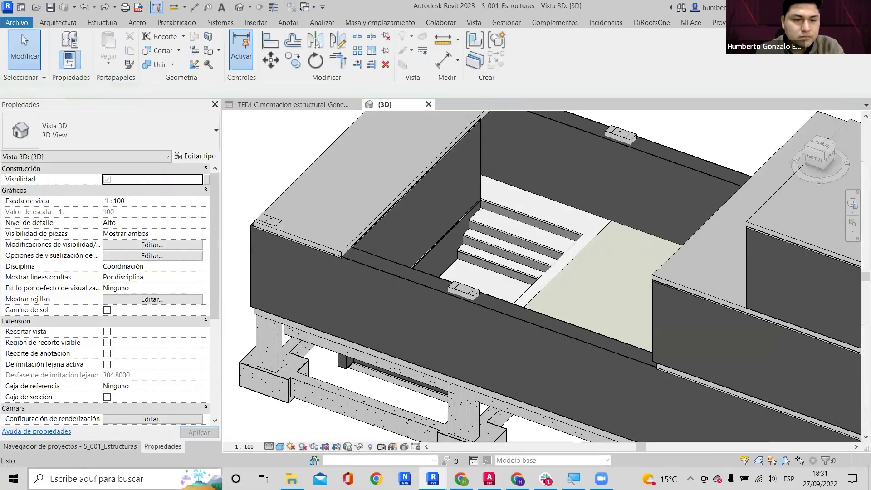
pyautogui.click(105, 447)
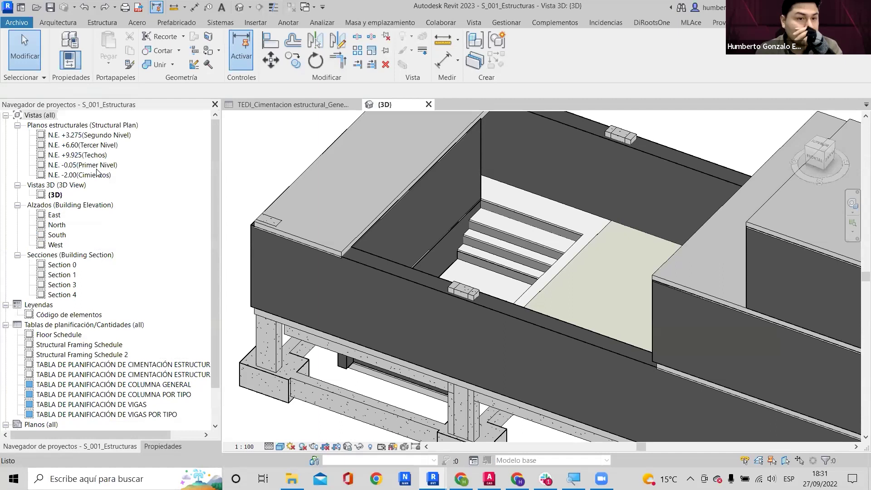
pyautogui.doubleClick(97, 174)
# Examine the N.I.Z. and N.F.Z. spot elevation labels on the footings across the foundation plan.
pyautogui.scroll(8, 679, 294)
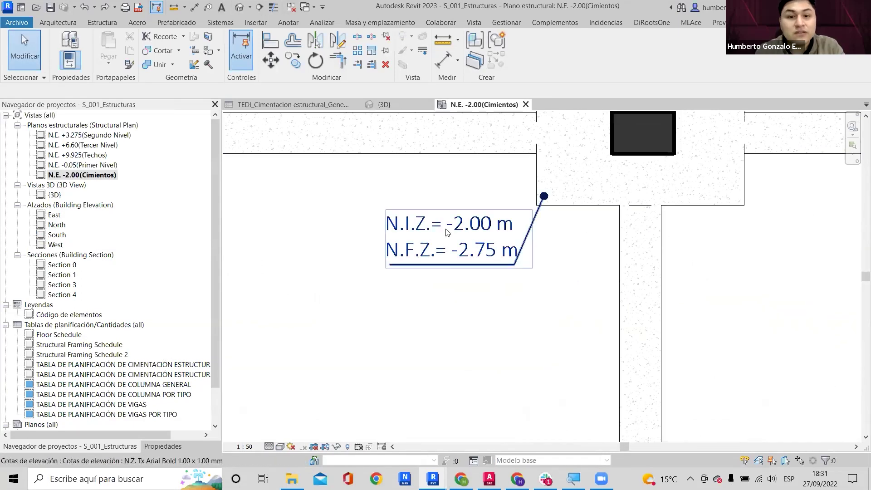
pyautogui.scroll(2, 447, 233)
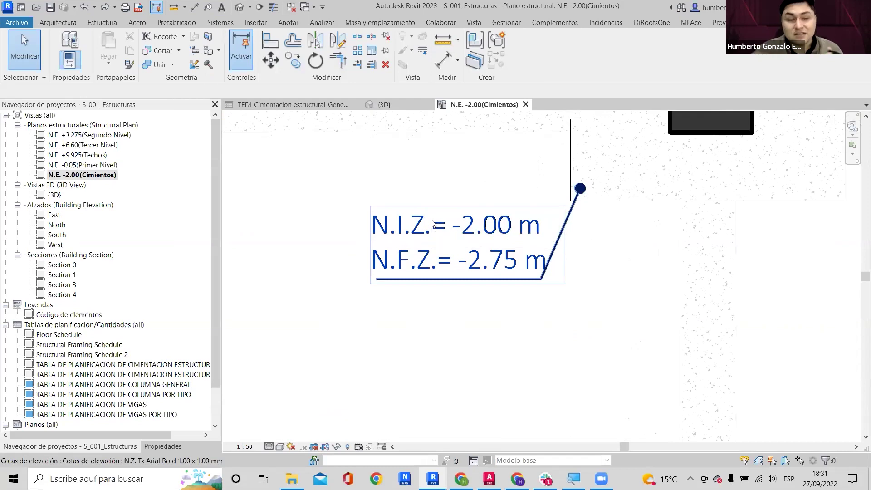
pyautogui.scroll(-3, 559, 247)
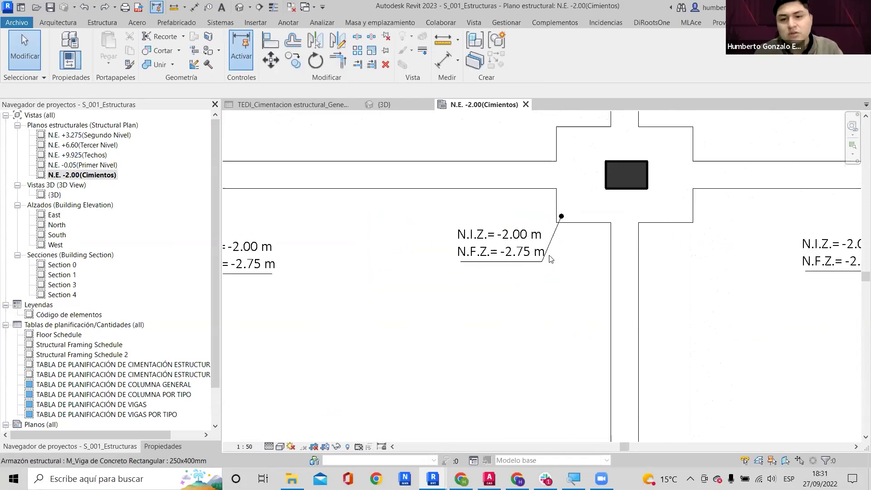
pyautogui.scroll(-5, 547, 221)
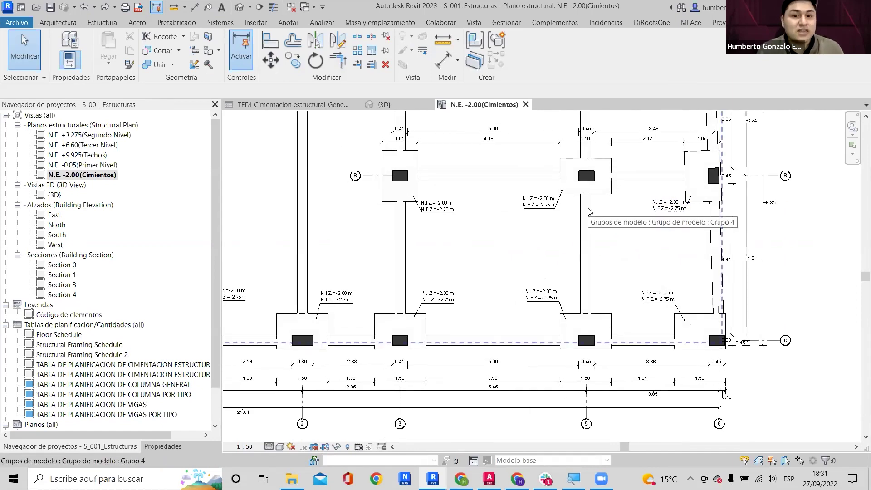
pyautogui.scroll(-3, 533, 238)
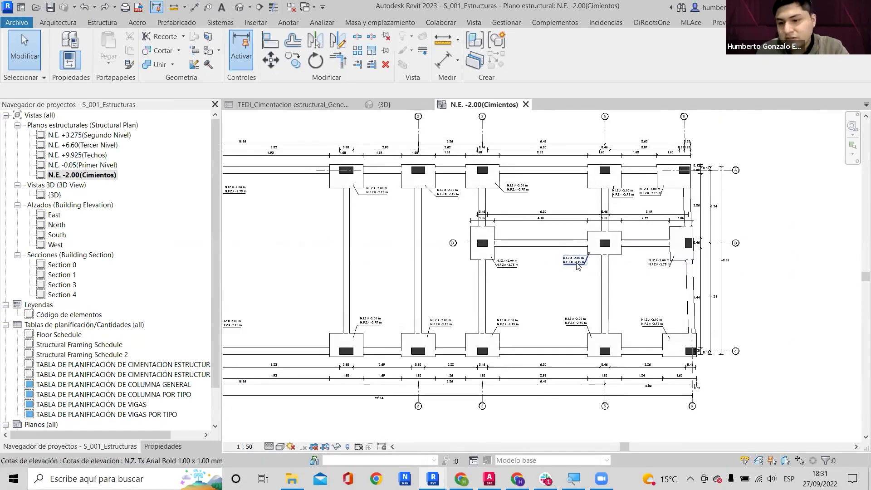
pyautogui.moveTo(533, 237); pyautogui.dragTo(722, 274, button='middle')
pyautogui.scroll(1, 487, 235)
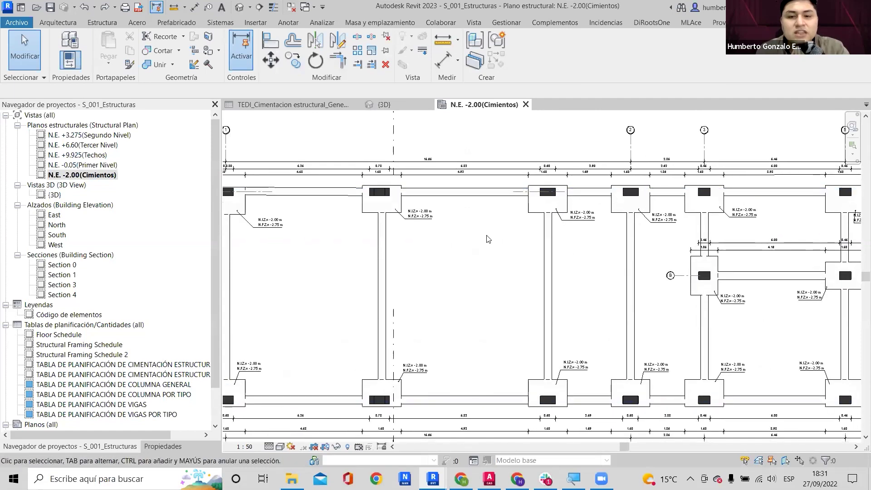
pyautogui.scroll(-1, 475, 217)
pyautogui.scroll(2, 563, 256)
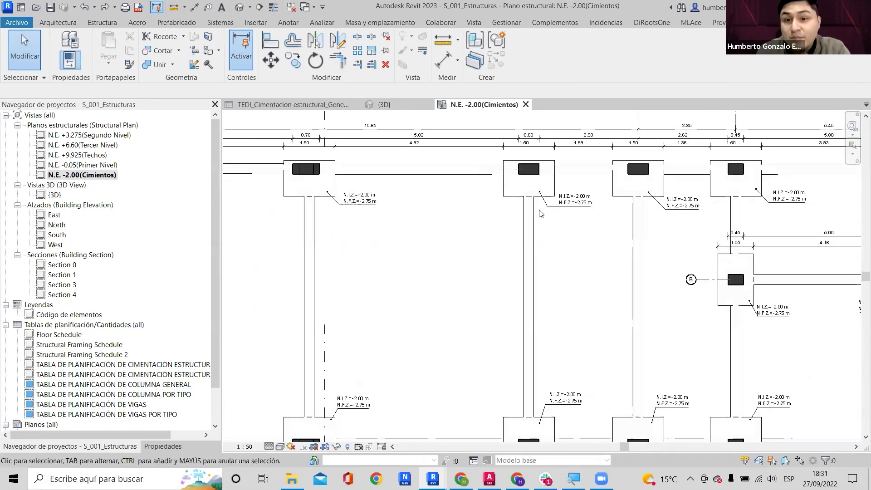
pyautogui.scroll(2, 498, 185)
pyautogui.scroll(-4, 584, 188)
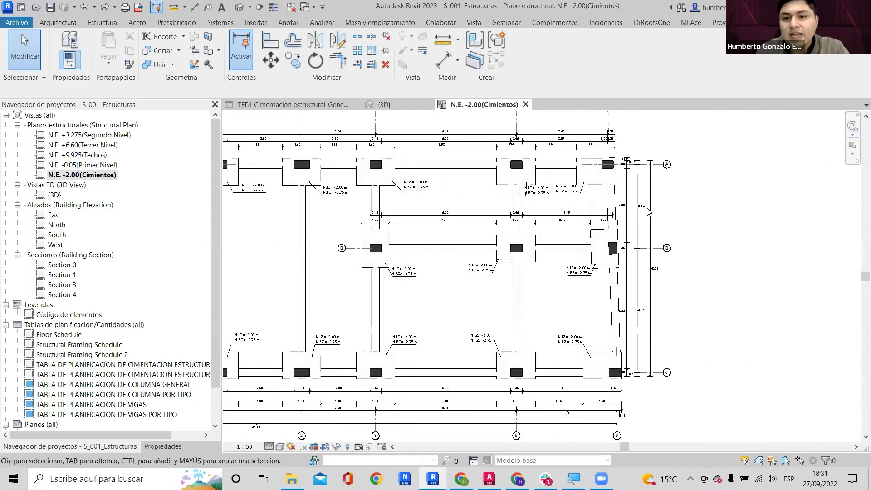
# Set the type mark of the 1050x1500x750mm rectangular footing at axes A and 6 to ZA-101.
pyautogui.scroll(1, 598, 187)
pyautogui.click(590, 175)
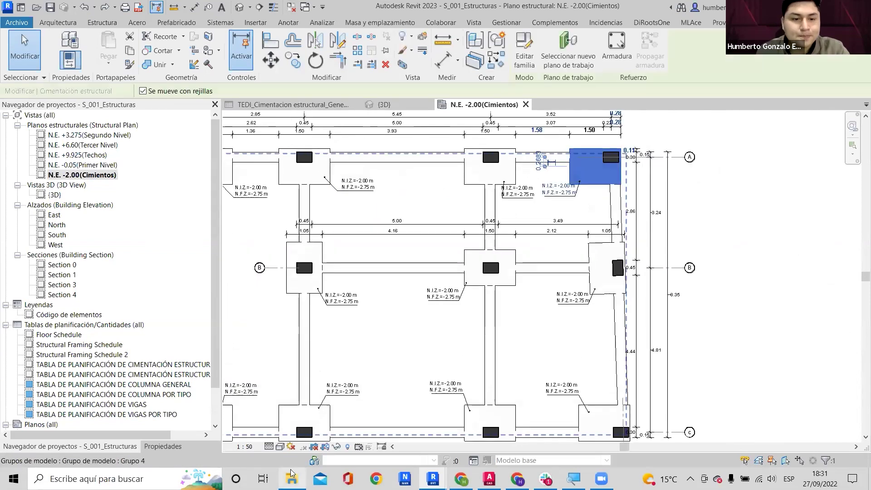
pyautogui.click(164, 446)
pyautogui.click(197, 155)
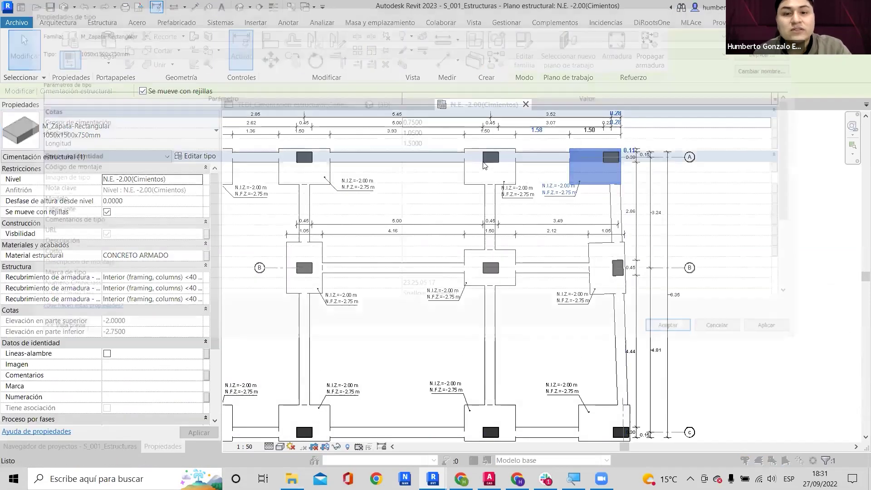
pyautogui.scroll(1, 446, 173)
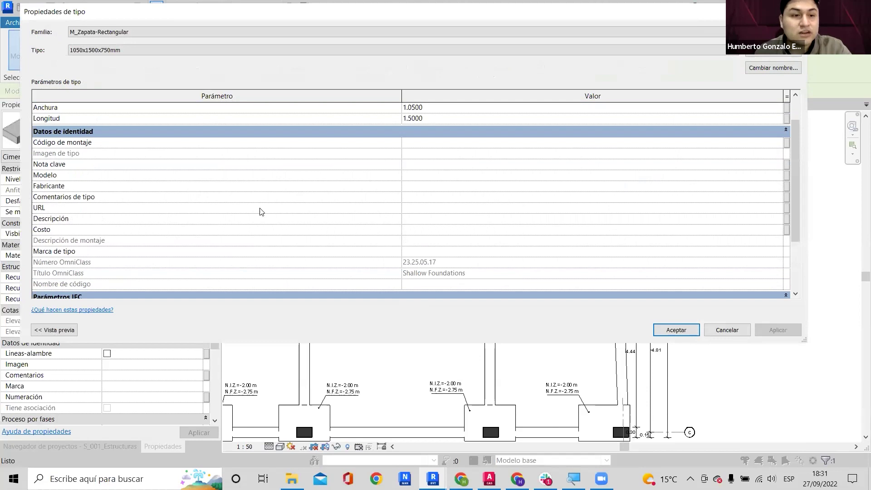
pyautogui.click(407, 252)
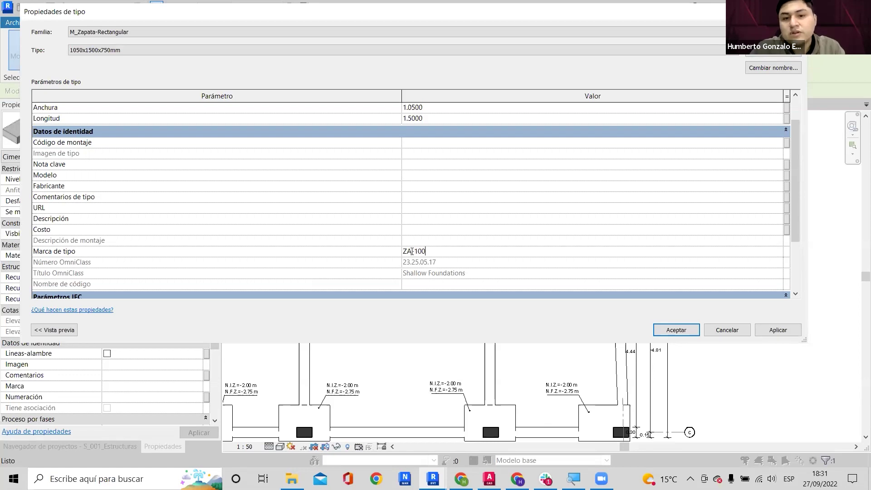
pyautogui.press('Return')
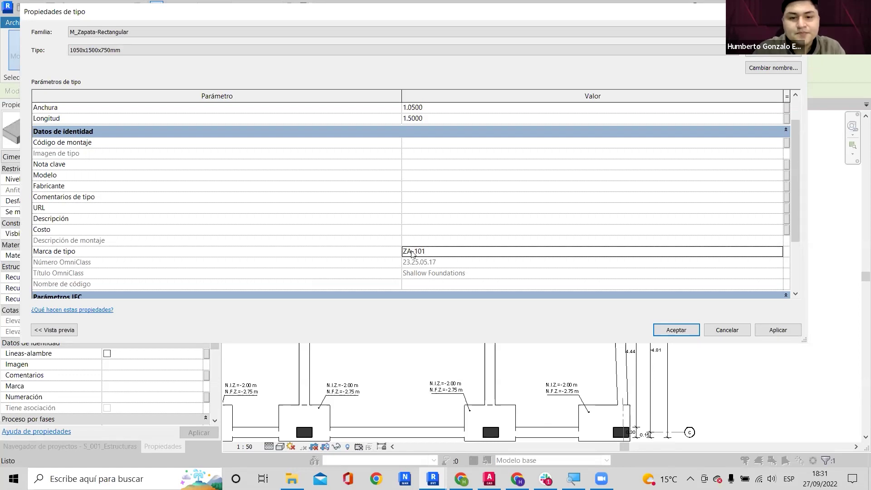
pyautogui.click(445, 253)
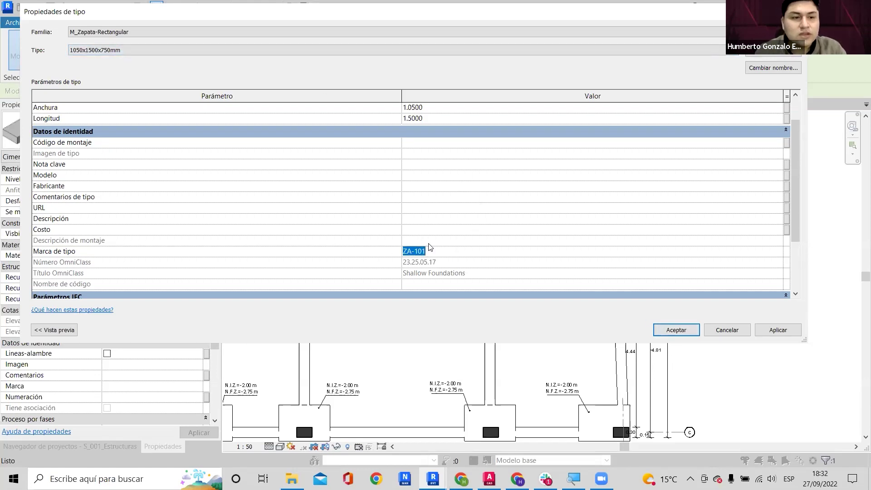
pyautogui.click(416, 219)
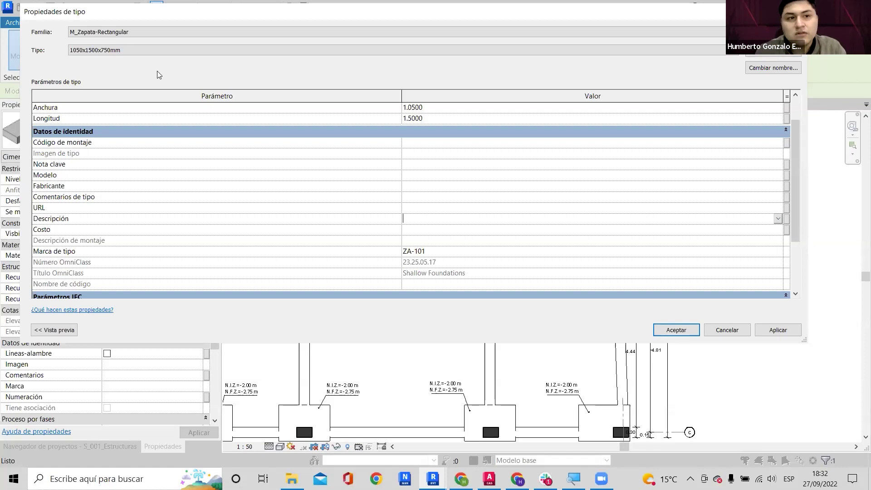
pyautogui.click(432, 250)
pyautogui.click(666, 335)
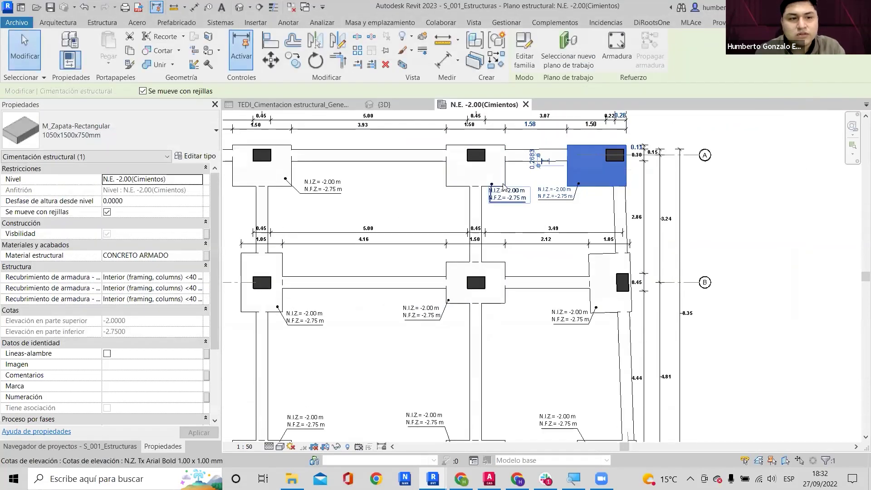
# Set the type mark of the 400 x 800mm concrete beam on axis 5 between axes A and B to VC-101.
pyautogui.scroll(-8, 533, 195)
pyautogui.press('s')
pyautogui.press('a')
pyautogui.moveTo(541, 205); pyautogui.dragTo(630, 220, button='middle')
pyautogui.scroll(1, 654, 220)
pyautogui.scroll(8, 522, 218)
pyautogui.click(521, 218)
pyautogui.press('Escape')
pyautogui.click(522, 218)
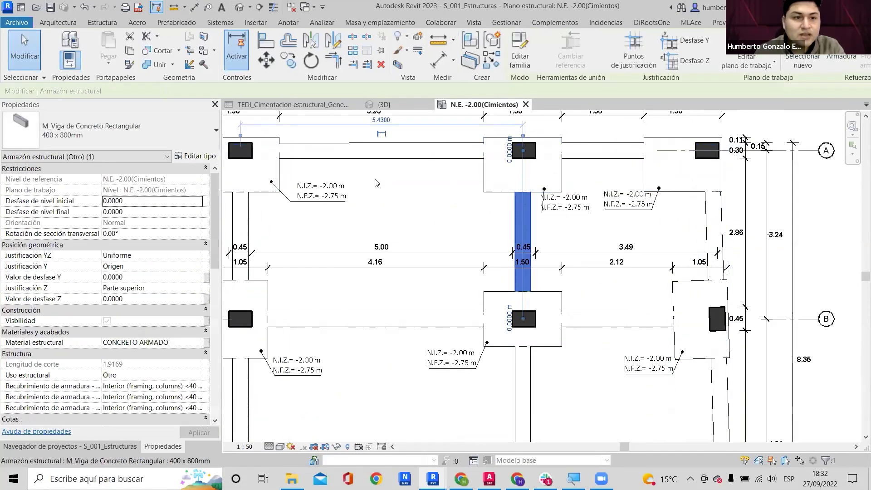
pyautogui.click(195, 156)
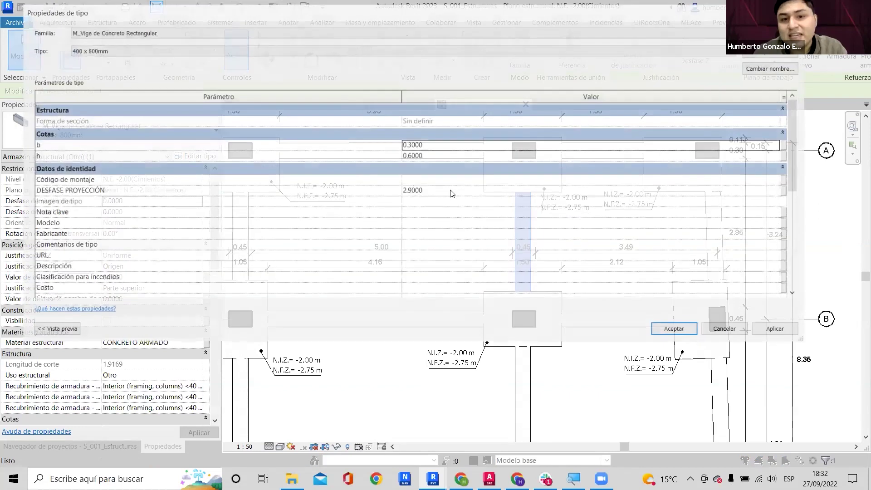
pyautogui.scroll(-10, 451, 182)
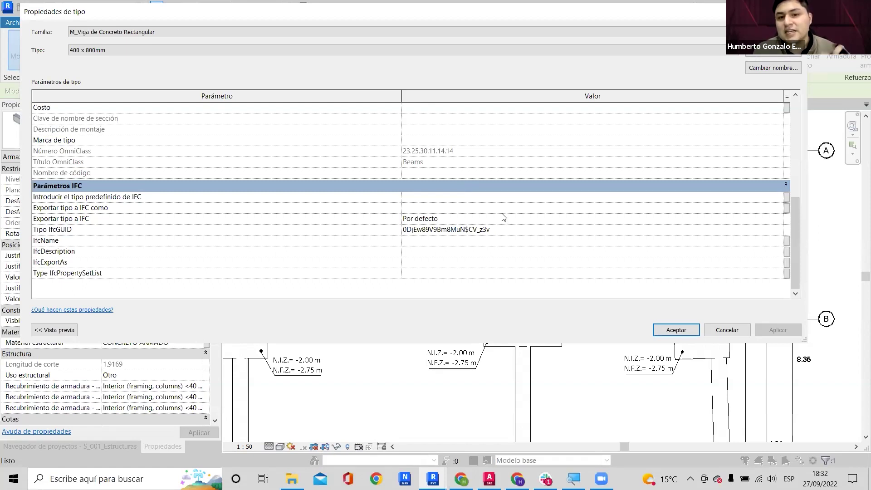
pyautogui.scroll(3, 513, 217)
pyautogui.scroll(-1, 454, 208)
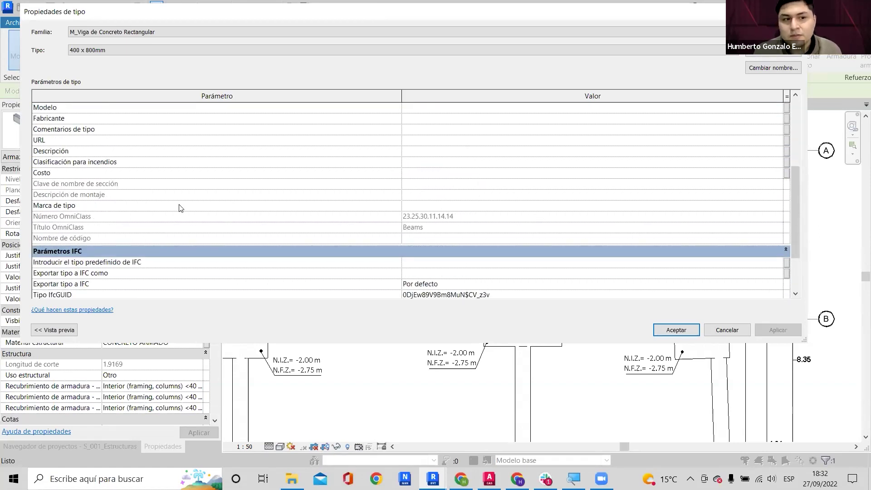
pyautogui.click(409, 206)
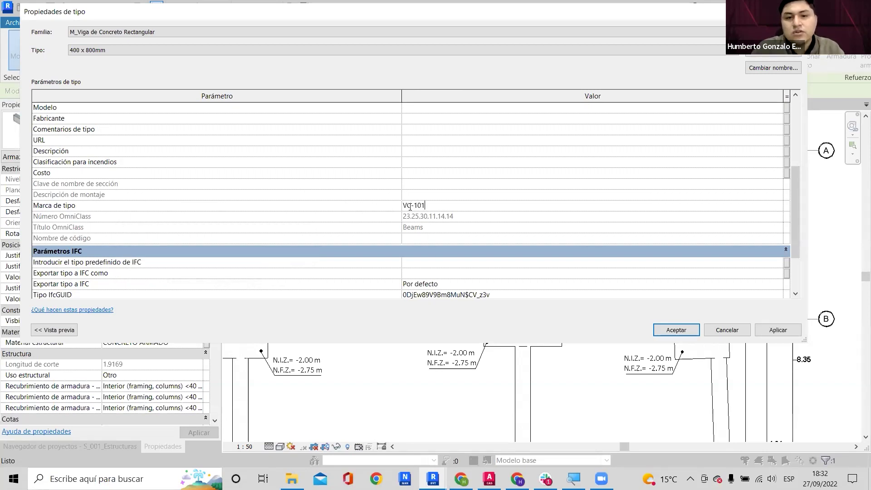
pyautogui.click(410, 207)
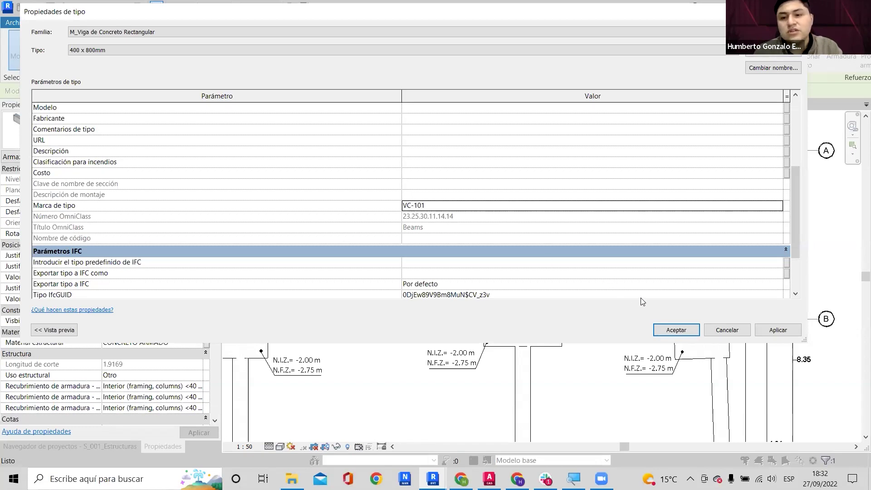
pyautogui.click(677, 330)
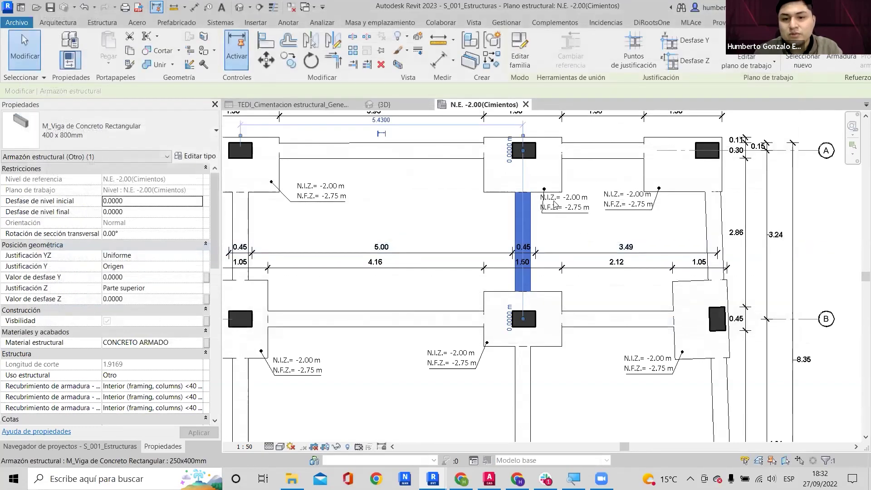
# Clear the beam selection and dismiss the project save reminder without saving.
pyautogui.scroll(-3, 541, 227)
pyautogui.press('Escape')
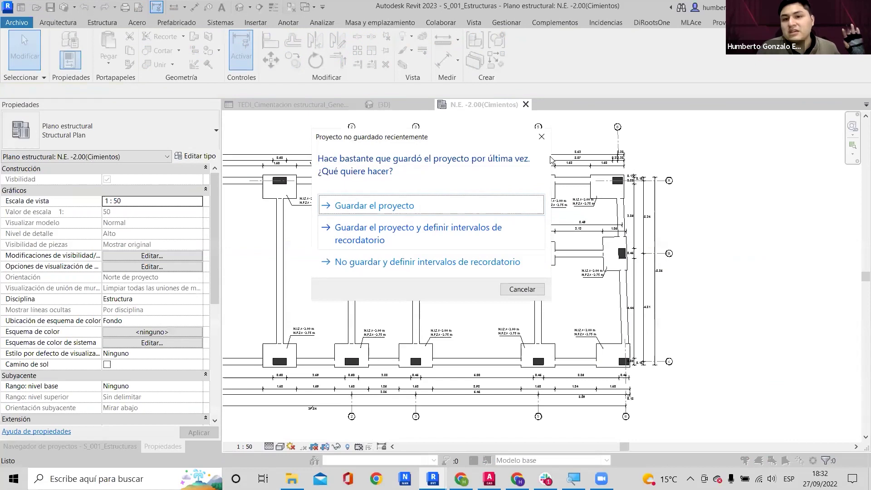
pyautogui.click(543, 137)
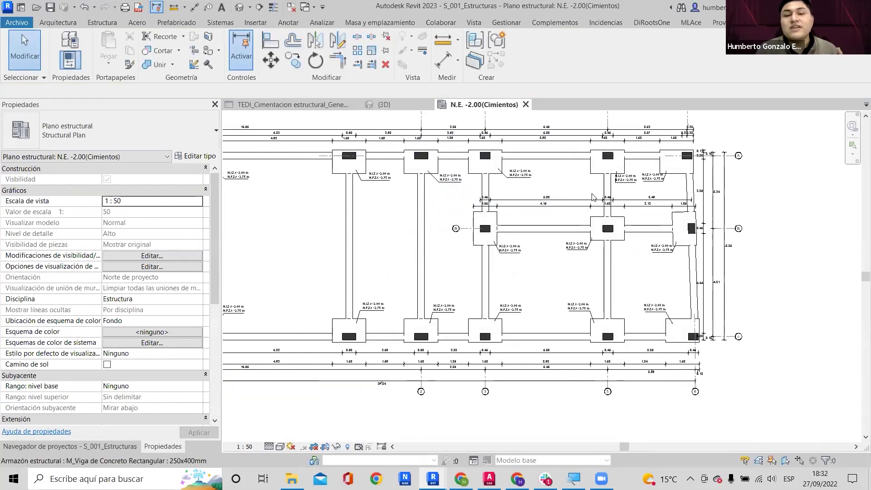
# Switch to Chrome, check the Bases de Familia and Mi unidad Drive pages, and close the Mi unidad page.
pyautogui.click(461, 478)
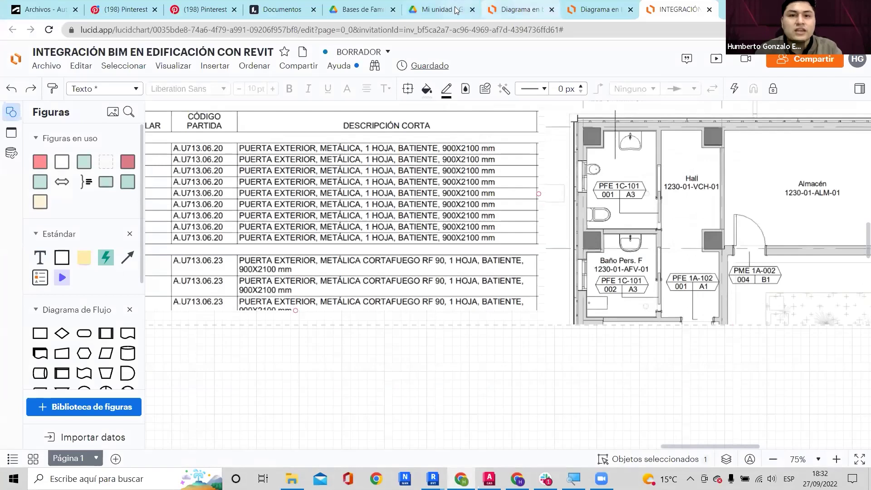
pyautogui.click(417, 7)
pyautogui.click(376, 7)
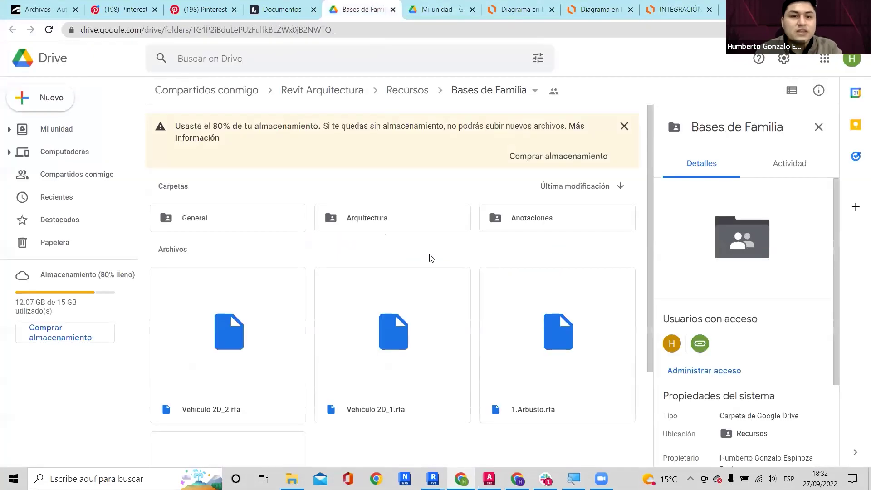
pyautogui.click(421, 9)
pyautogui.click(516, 282)
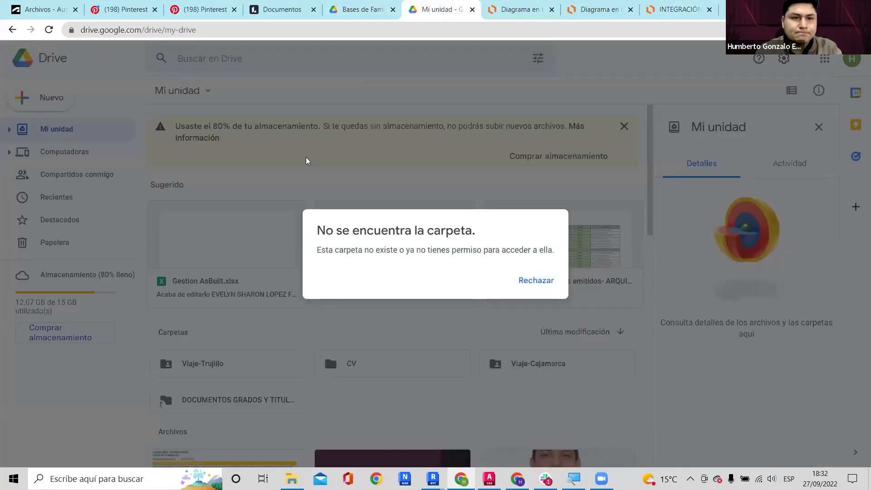
pyautogui.click(13, 29)
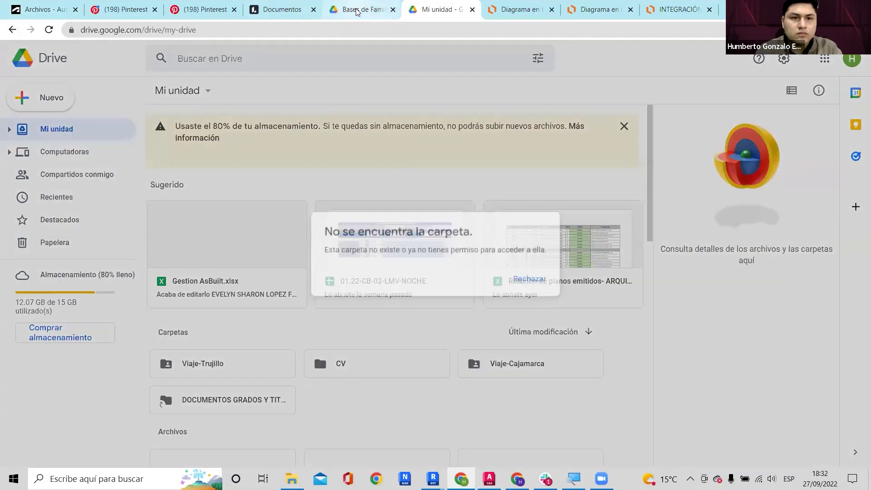
pyautogui.click(357, 12)
pyautogui.click(436, 9)
pyautogui.click(384, 8)
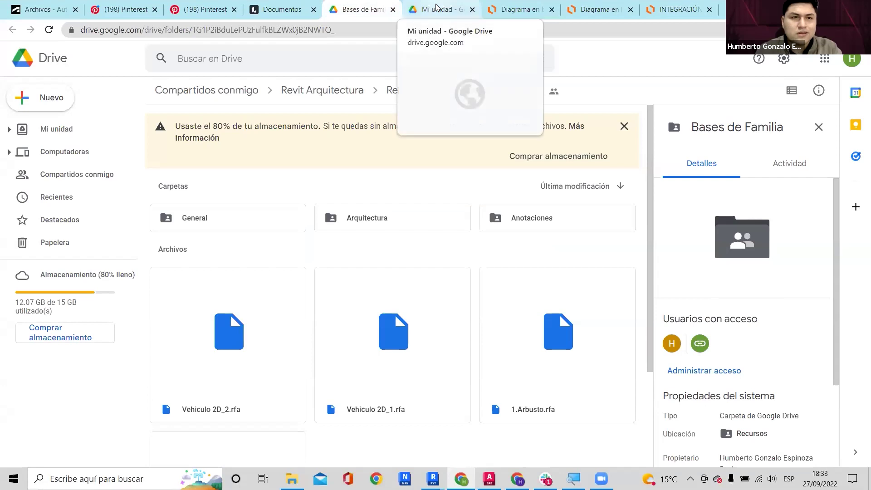
pyautogui.click(472, 9)
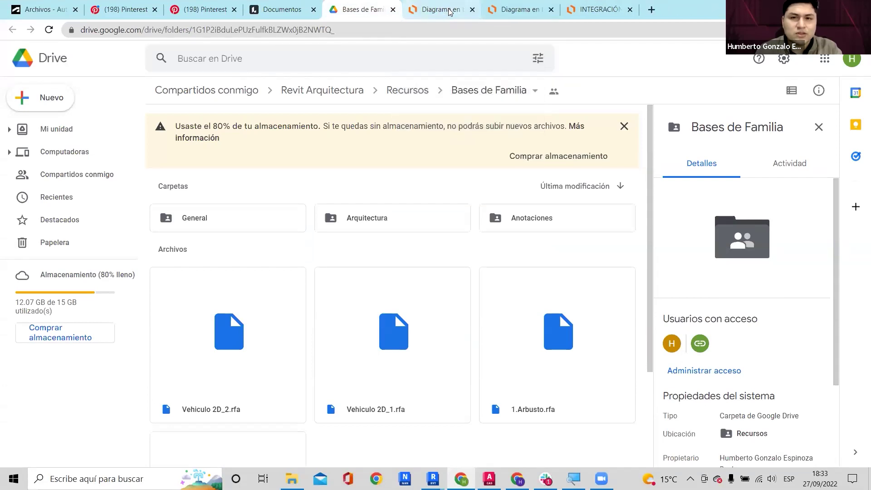
# In the Lucidchart diagram Diagrama en blanco, open the Drive folder linked under ENLACE DE ARCHIVOS.
pyautogui.click(449, 9)
pyautogui.keyDown('ctrl'); pyautogui.scroll(-3, 471, 199); pyautogui.keyUp('ctrl')
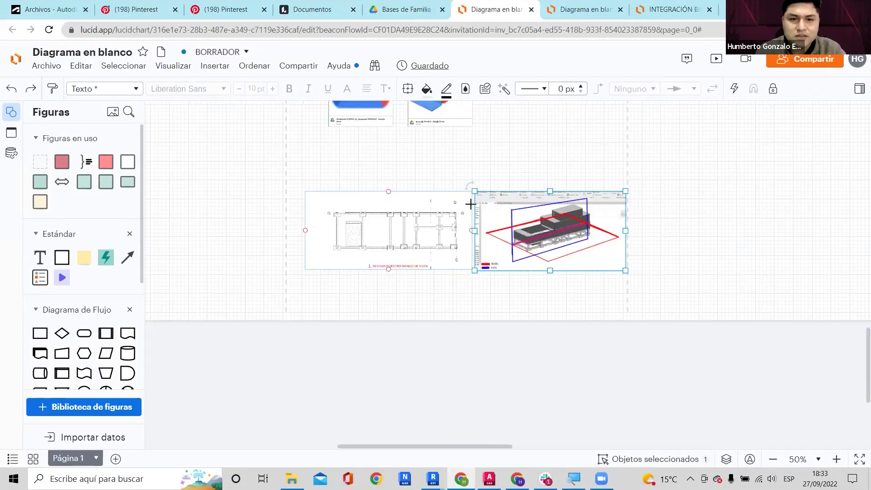
pyautogui.keyDown('ctrl'); pyautogui.scroll(3, 446, 121); pyautogui.keyUp('ctrl')
pyautogui.click(371, 170)
pyautogui.moveTo(371, 169); pyautogui.dragTo(371, 170)
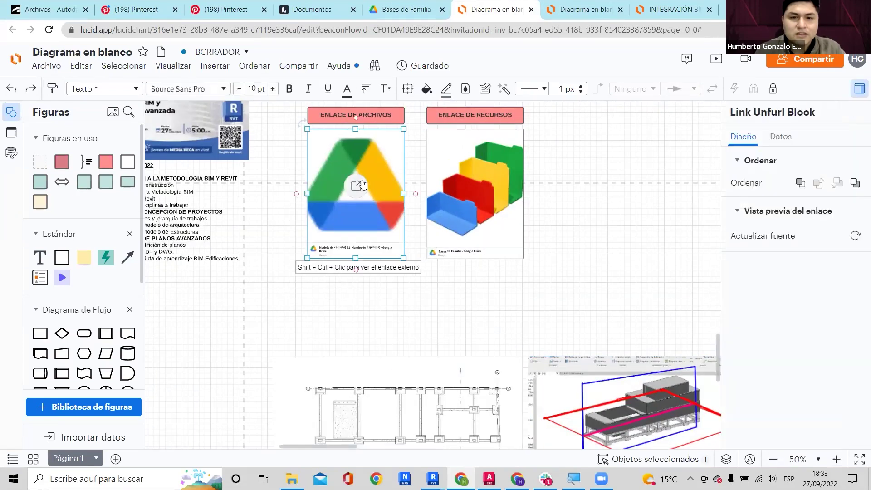
pyautogui.click(481, 156)
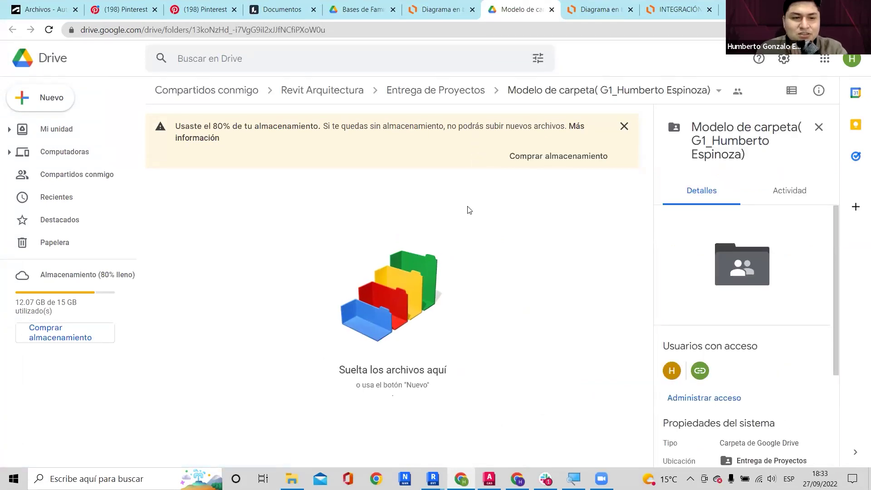
# Review the Modelo de carpeta folder's details and activity history, and return to the Lucidchart diagram.
pyautogui.scroll(-3, 770, 242)
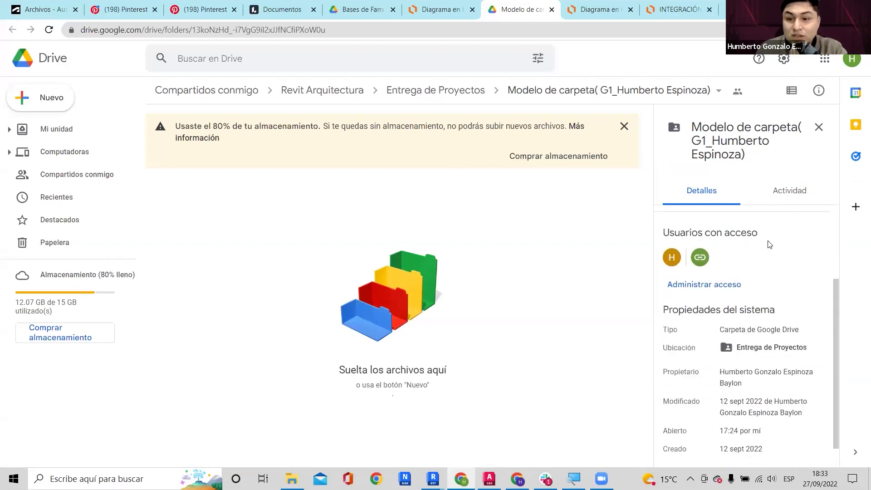
pyautogui.click(785, 192)
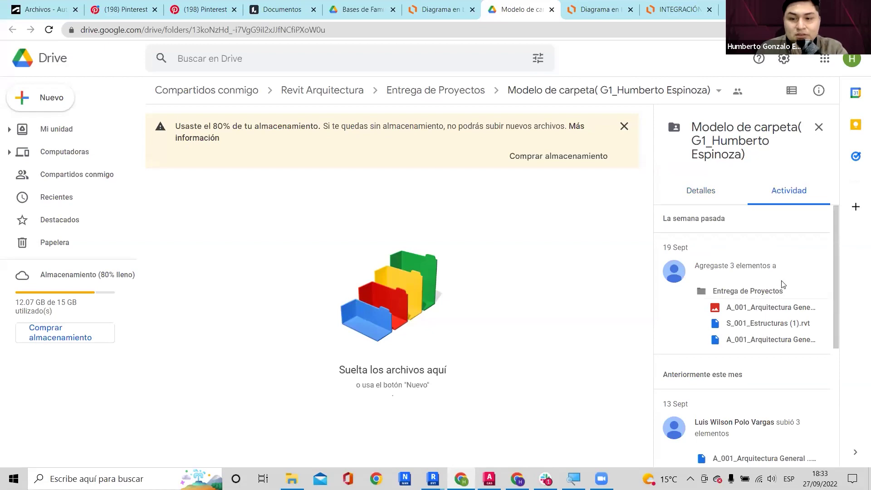
pyautogui.scroll(-2, 782, 284)
pyautogui.scroll(2, 779, 306)
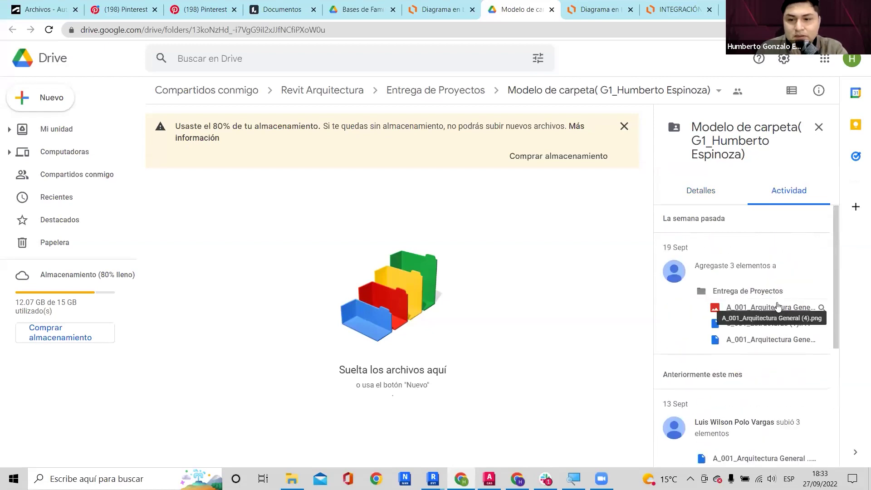
pyautogui.scroll(-5, 779, 300)
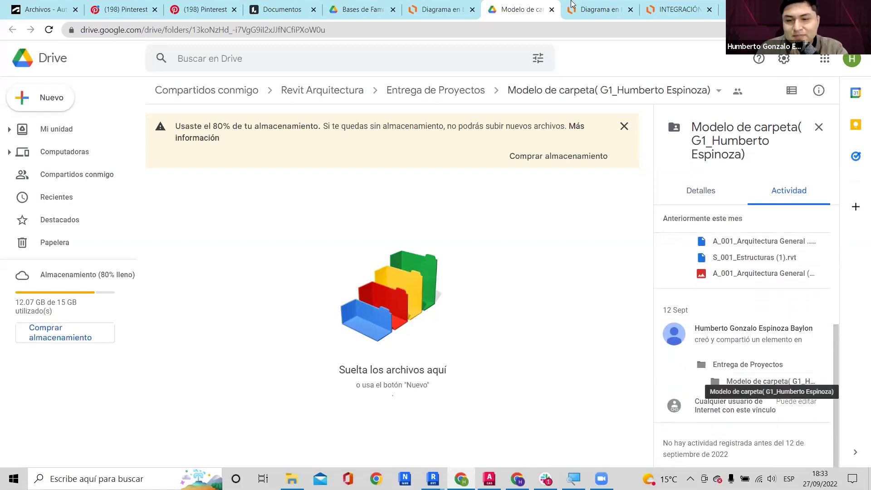
pyautogui.click(468, 6)
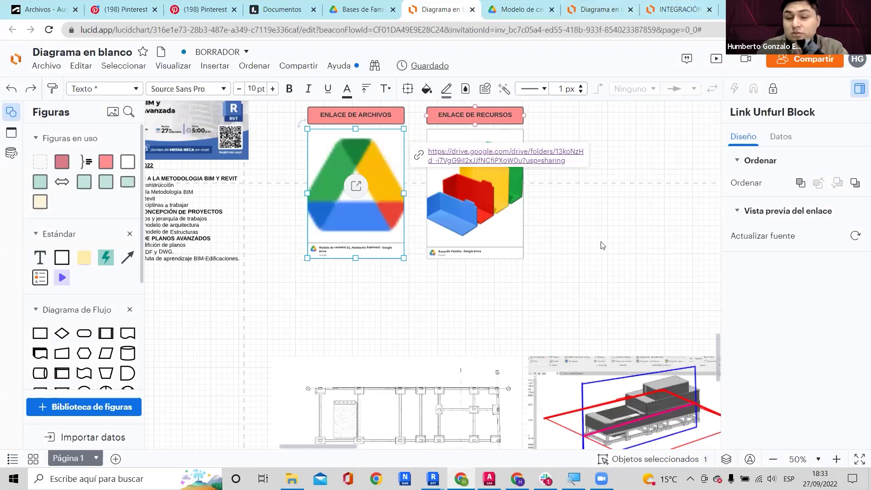
# Switch back to Revit and select the 1050x1500x750mm rectangular footing in the middle of axis B.
pyautogui.hotkey('alt', 'Tab')
pyautogui.scroll(5, 628, 225)
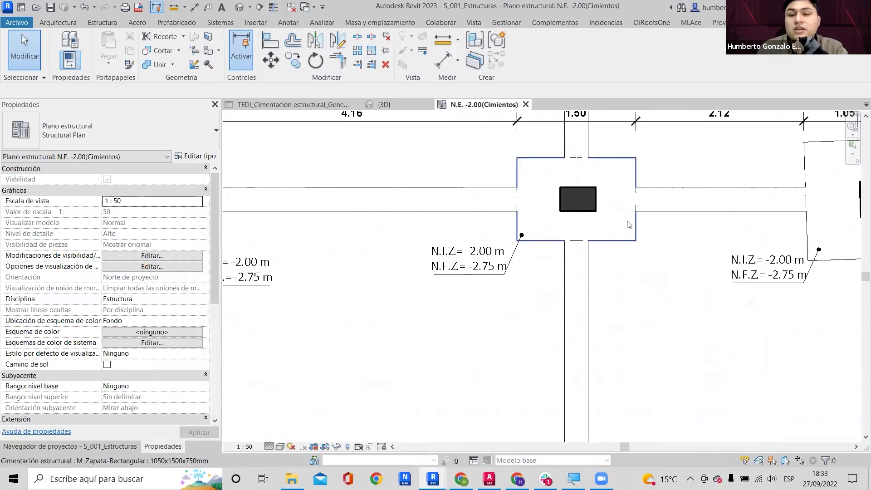
pyautogui.click(628, 225)
pyautogui.scroll(-4, 625, 218)
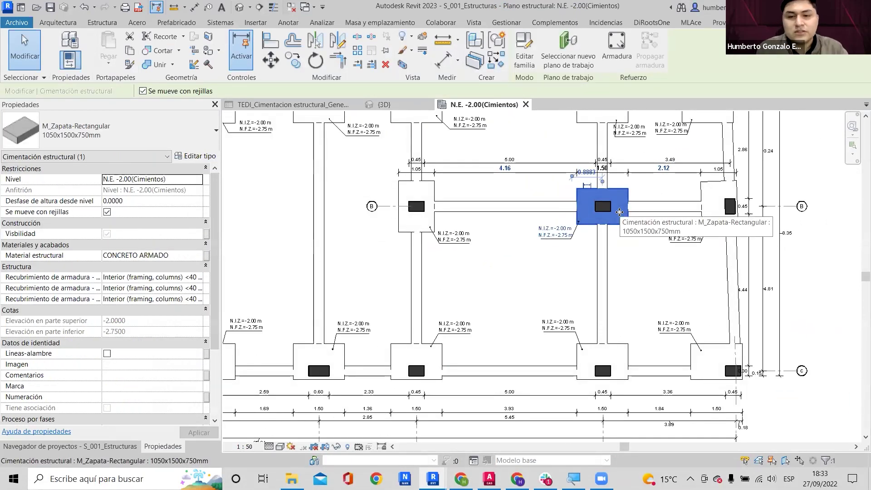
# Switch to the Bases de Familia Drive folder, check its details, select the Anotaciones subfolder, and return to Revit.
pyautogui.hotkey('alt', 'Tab')
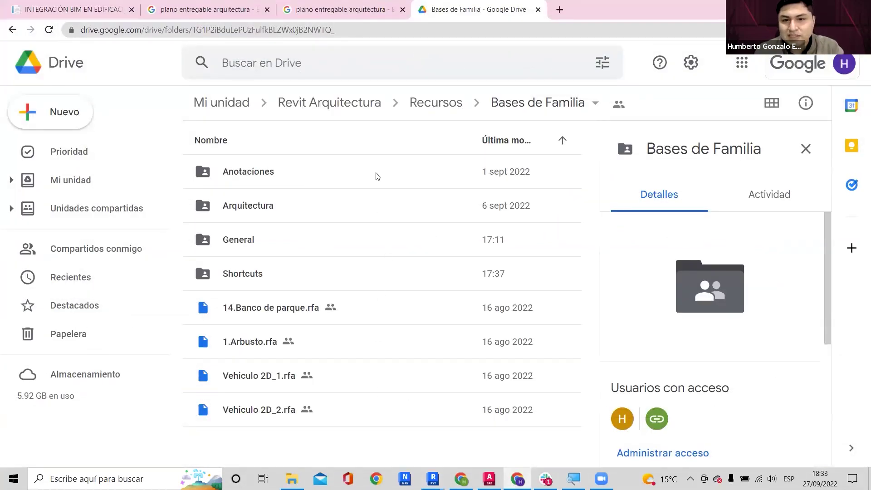
pyautogui.click(753, 197)
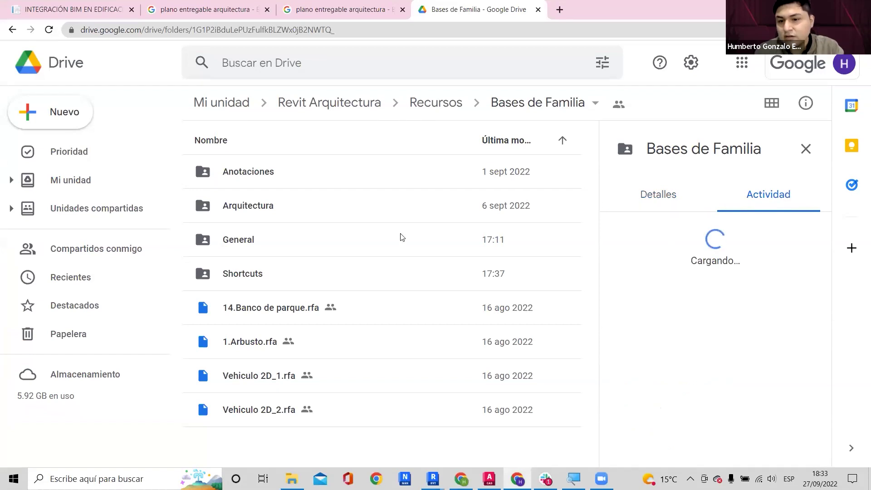
pyautogui.click(675, 200)
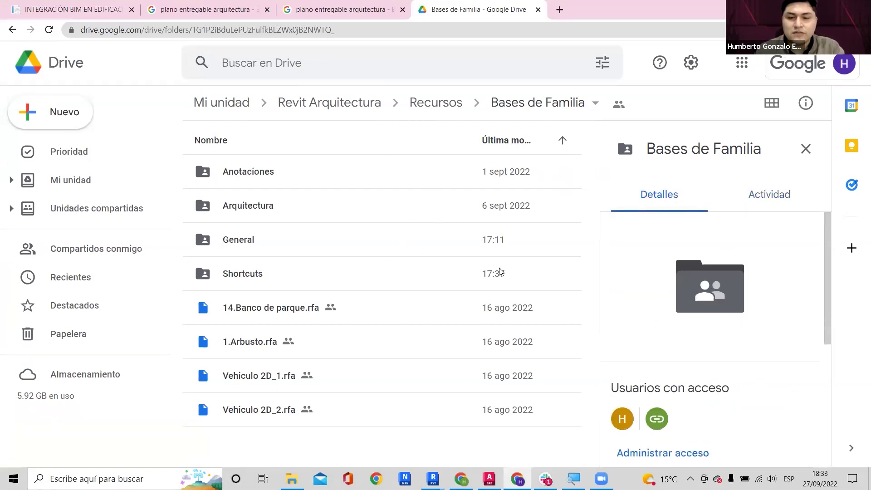
pyautogui.scroll(-3, 621, 269)
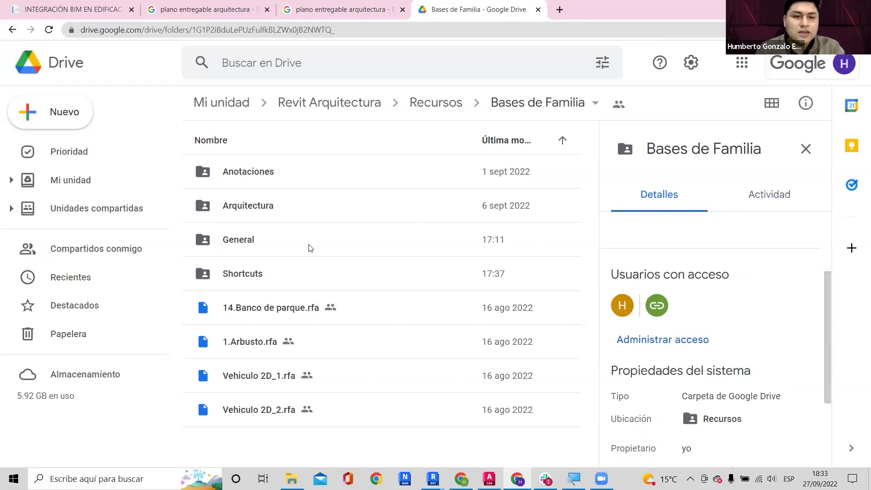
pyautogui.click(278, 171)
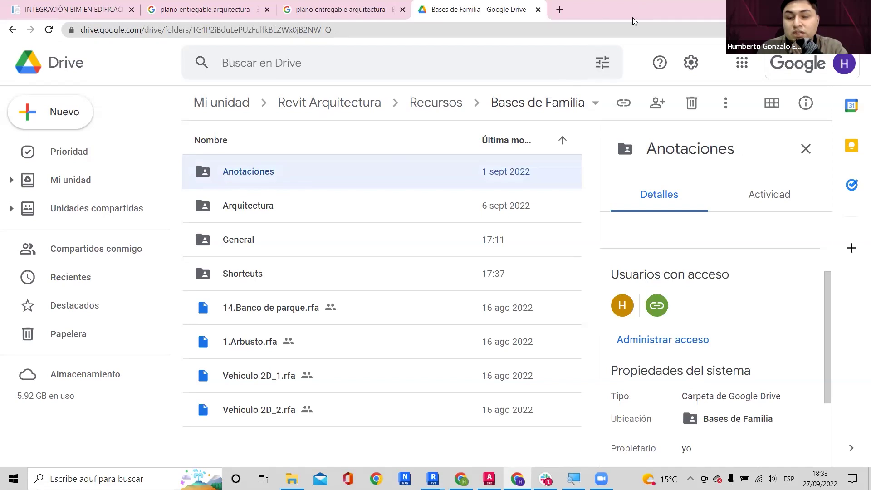
pyautogui.moveTo(635, 21); pyautogui.dragTo(638, 313)
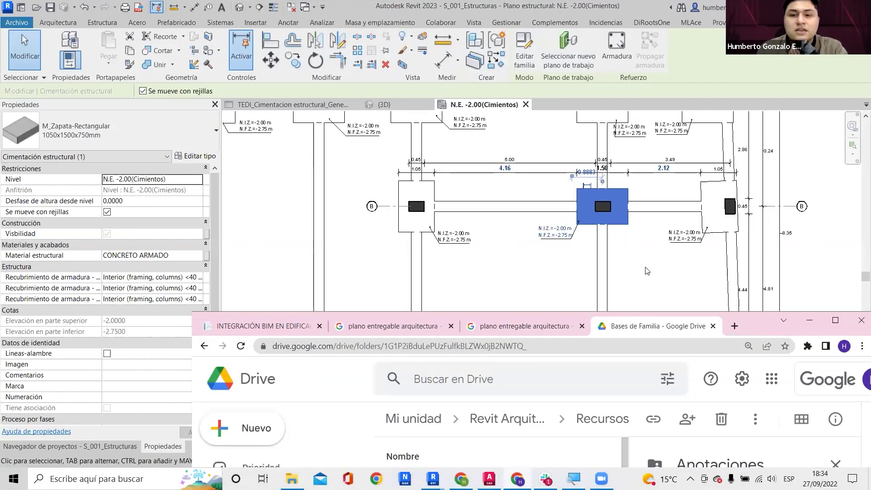
pyautogui.doubleClick(751, 315)
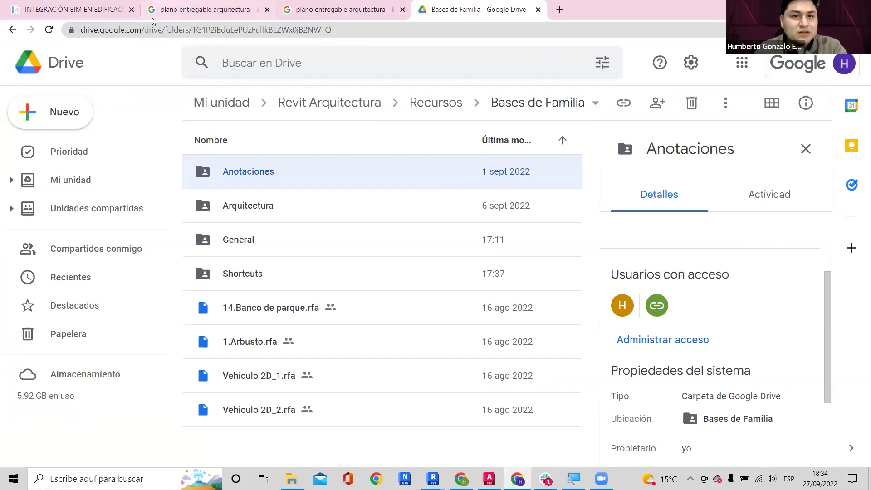
pyautogui.click(807, 8)
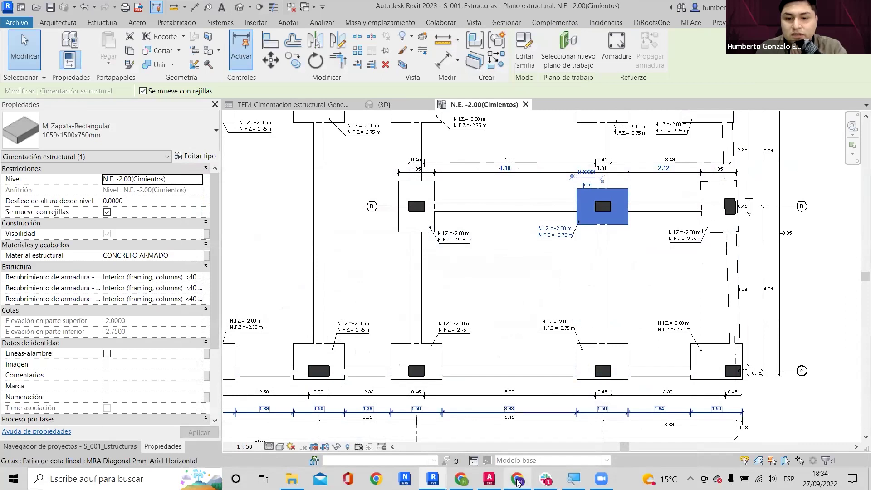
# Reopen the ENLACE DE ARCHIVOS Drive folder from the Lucidchart diagram and review its details and activity history.
pyautogui.click(471, 440)
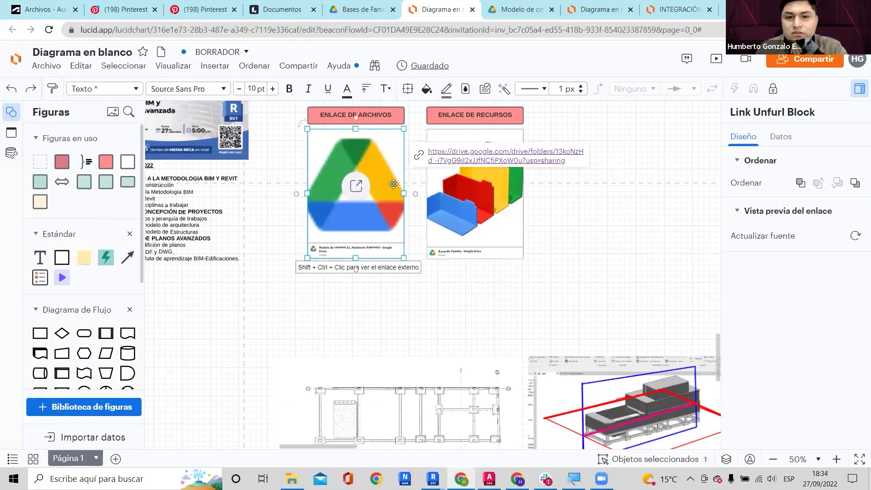
pyautogui.click(357, 185)
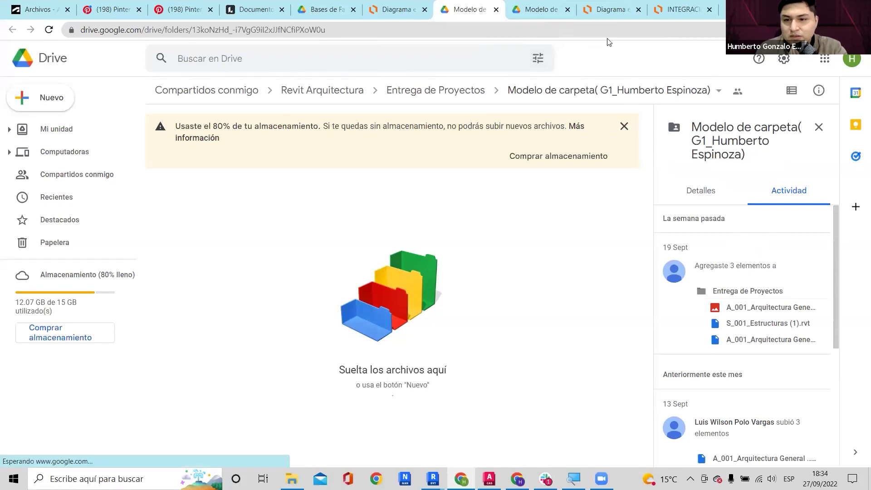
pyautogui.click(724, 190)
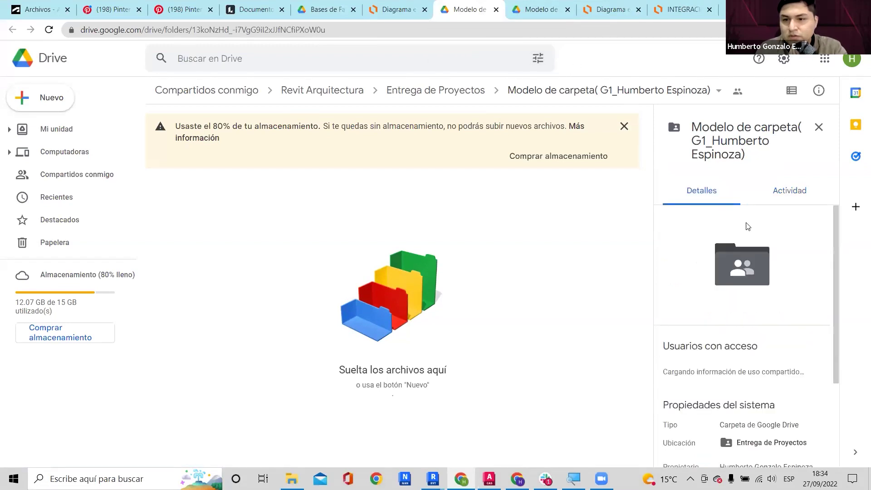
pyautogui.scroll(-2, 771, 285)
pyautogui.scroll(-2, 770, 285)
pyautogui.click(781, 194)
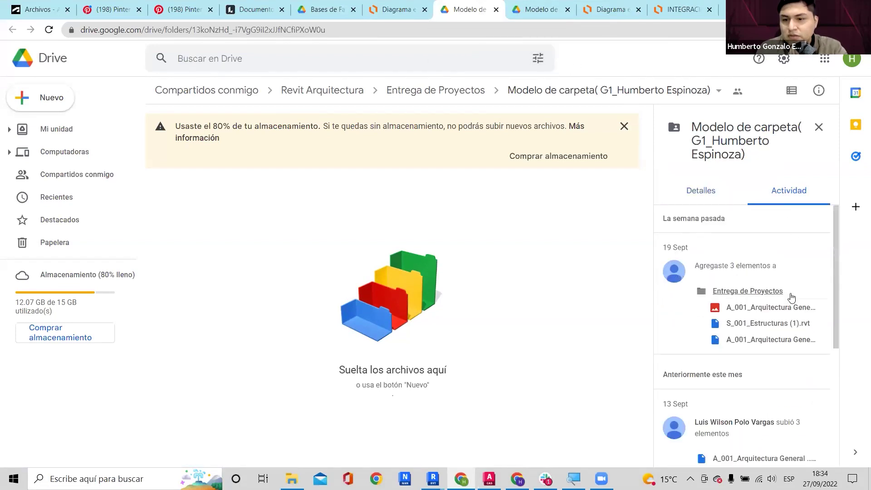
pyautogui.scroll(4, 790, 299)
pyautogui.scroll(-3, 760, 289)
pyautogui.scroll(3, 770, 302)
# Open the Entrega de Proyectos parent folder and go back into its Modelo de carpeta subfolder.
pyautogui.click(771, 291)
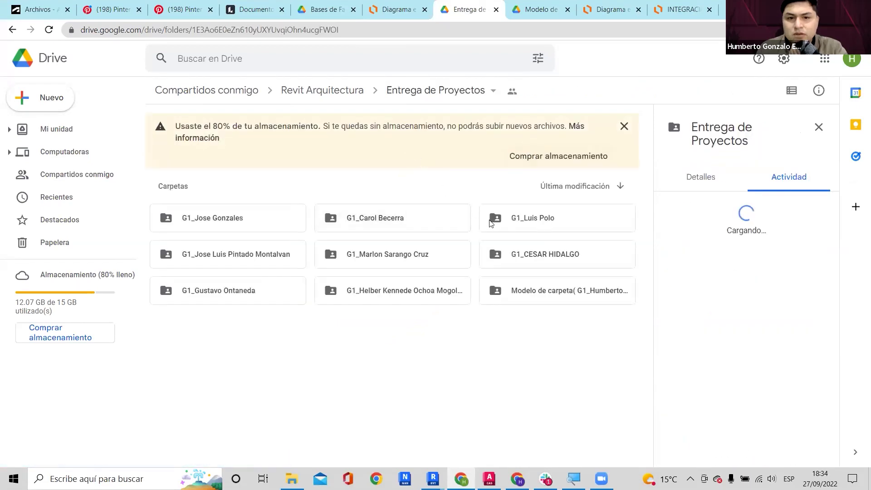
pyautogui.doubleClick(535, 293)
pyautogui.scroll(-1, 736, 286)
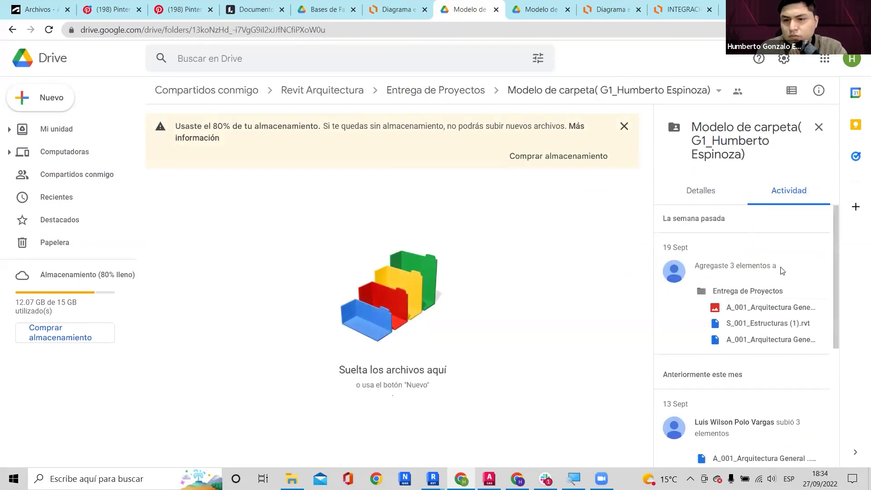
# Download the Modelo de carpeta folder from its 12 September activity entry and show the folder's details.
pyautogui.scroll(-3, 783, 291)
pyautogui.scroll(-1, 780, 330)
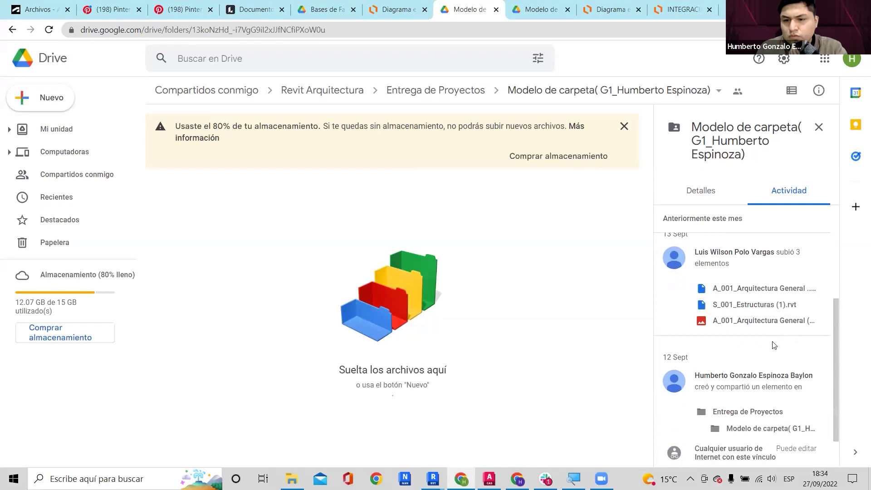
pyautogui.scroll(-1, 779, 333)
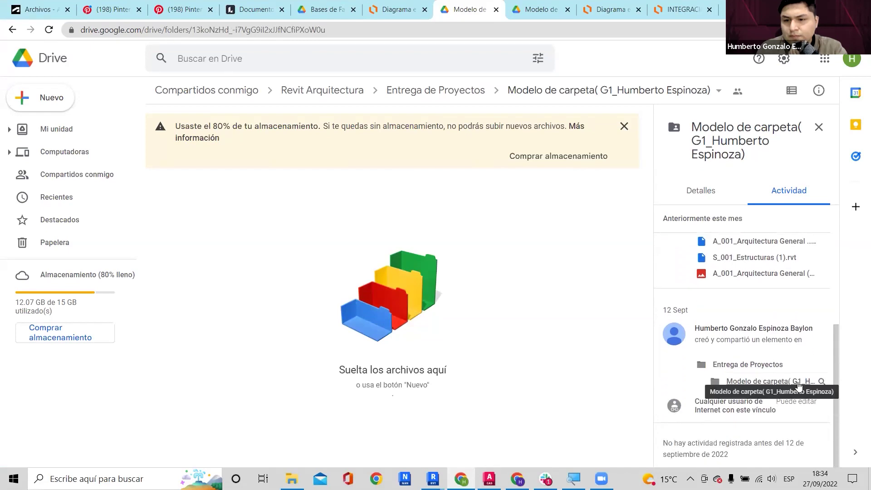
pyautogui.rightClick(798, 385)
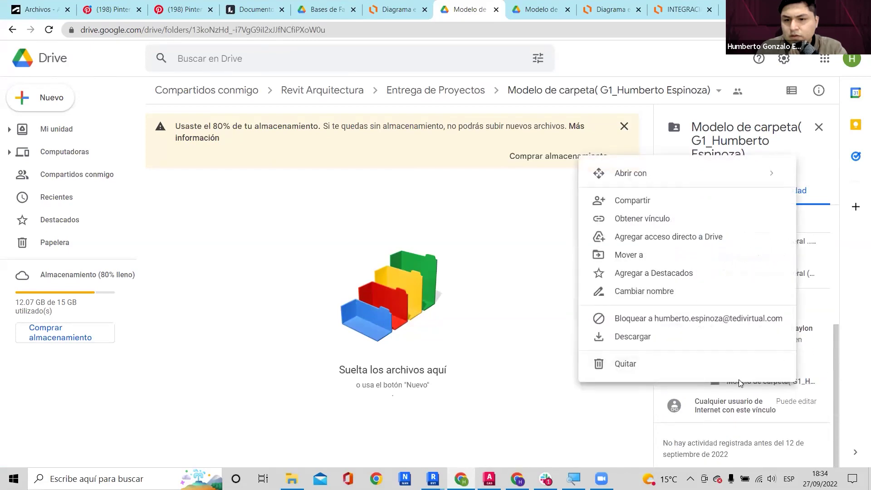
pyautogui.click(697, 336)
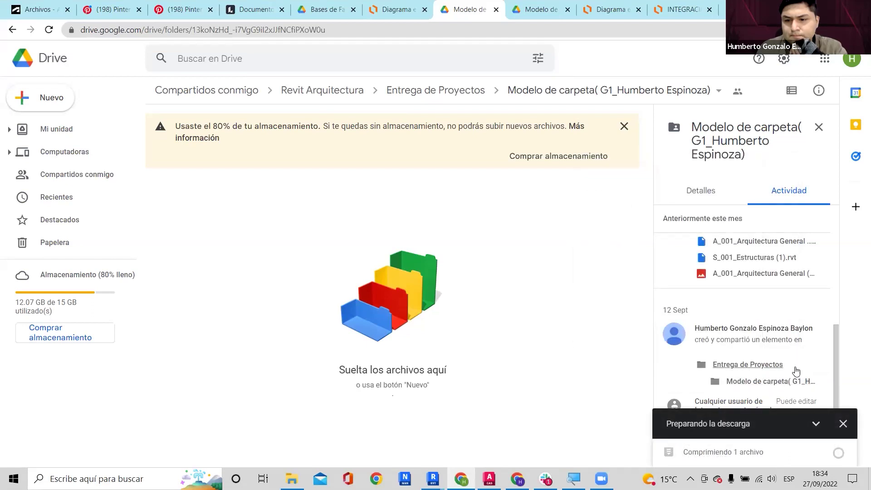
pyautogui.click(723, 189)
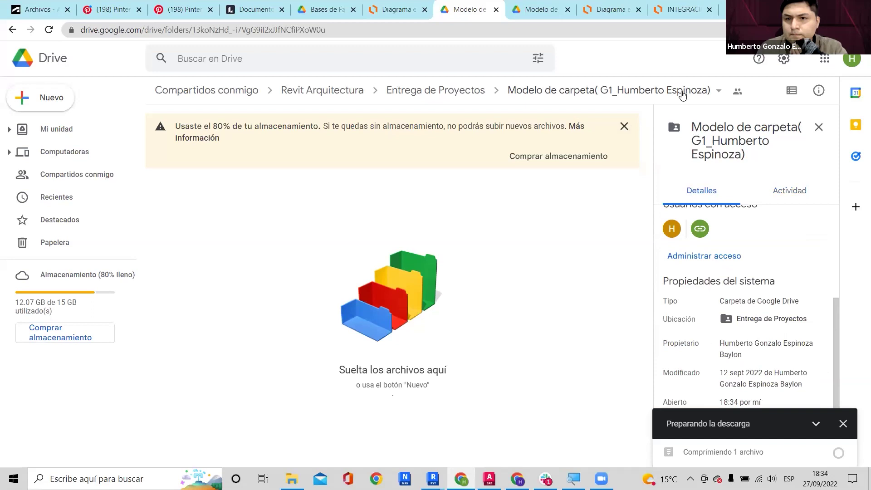
# Show the Modelo de carpeta folder's contents in list layout and review its access and system properties.
pyautogui.click(717, 92)
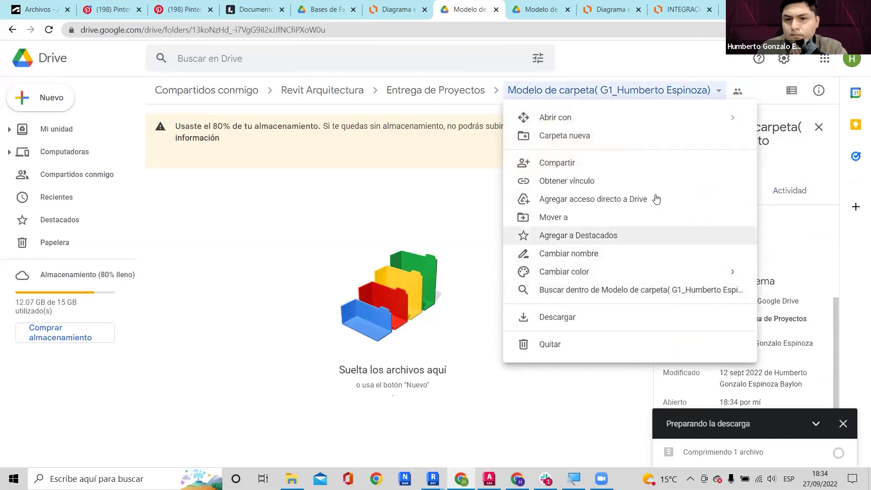
pyautogui.click(793, 92)
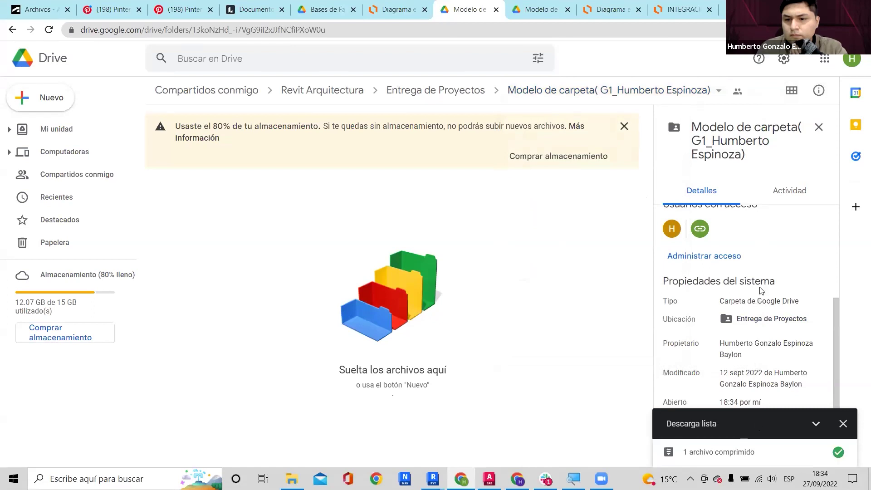
pyautogui.scroll(3, 755, 266)
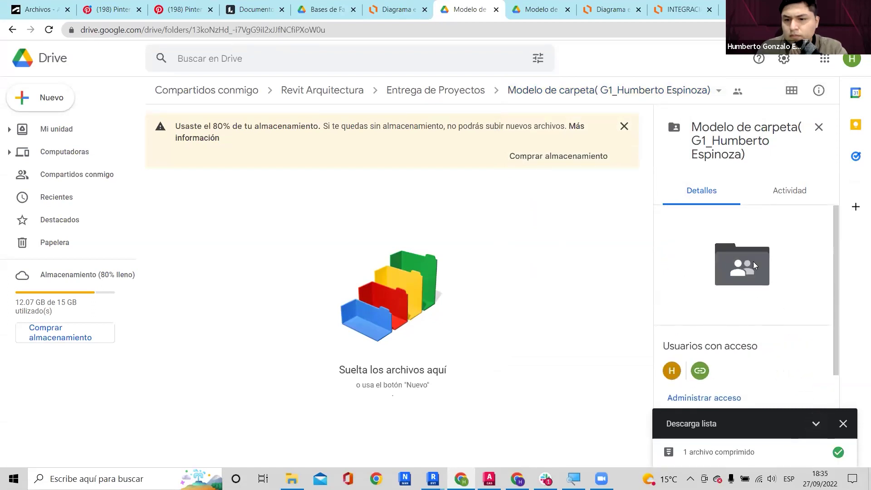
pyautogui.scroll(-3, 739, 272)
# Open the downloaded Modelo de carpeta zip, inspect the folder inside it, and close the archive.
pyautogui.click(91, 443)
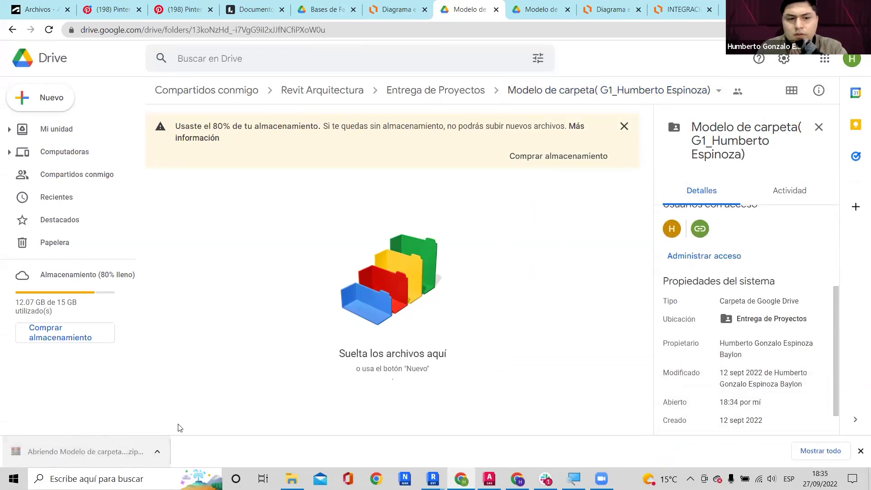
pyautogui.click(236, 208)
pyautogui.doubleClick(236, 208)
pyautogui.doubleClick(221, 199)
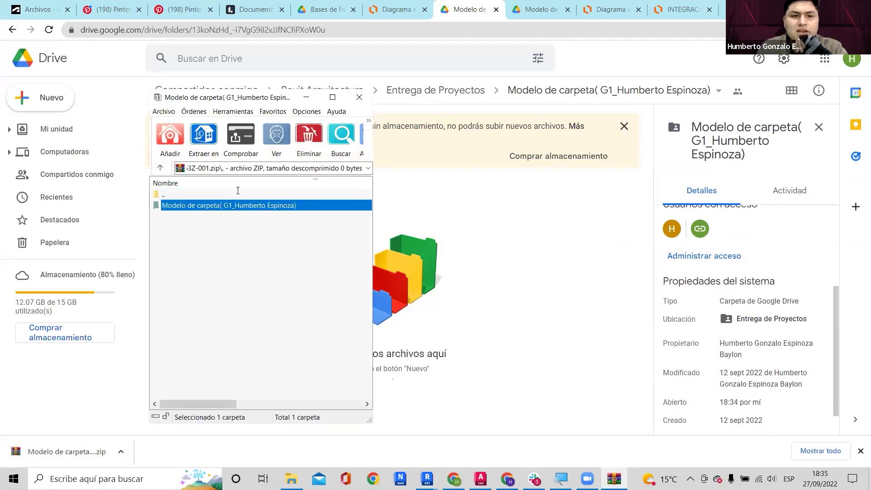
pyautogui.click(359, 97)
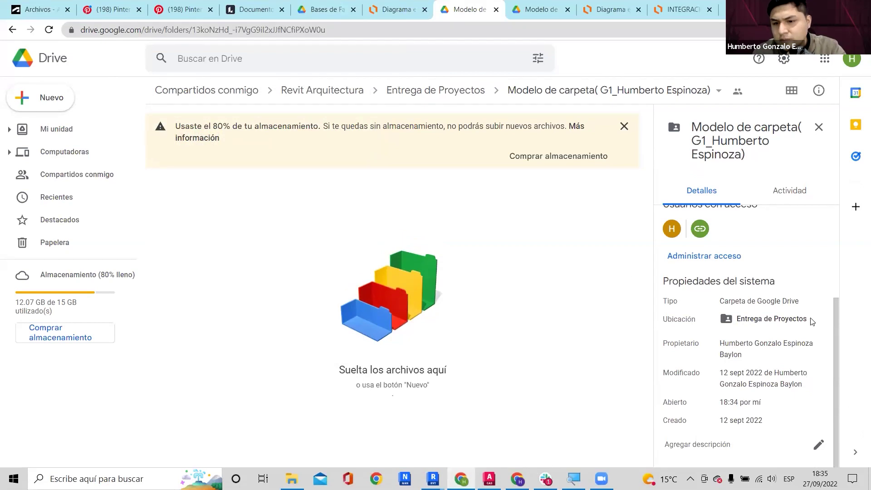
# Review the Modelo de carpeta folder's activity history and check the Drive trash before returning to the folder.
pyautogui.click(789, 190)
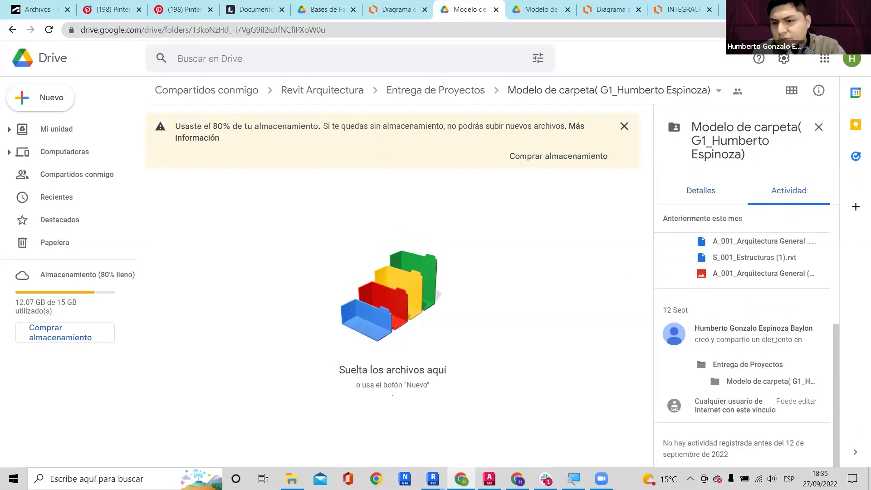
pyautogui.click(760, 383)
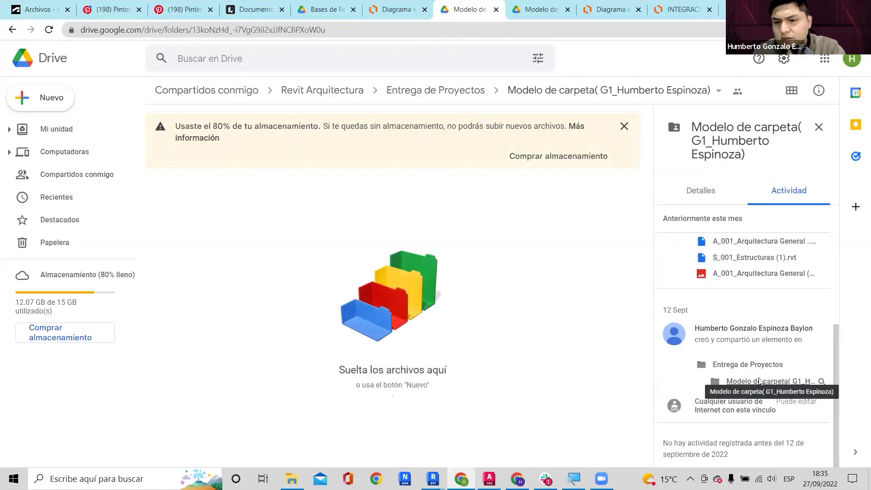
pyautogui.scroll(1, 765, 359)
pyautogui.scroll(2, 764, 344)
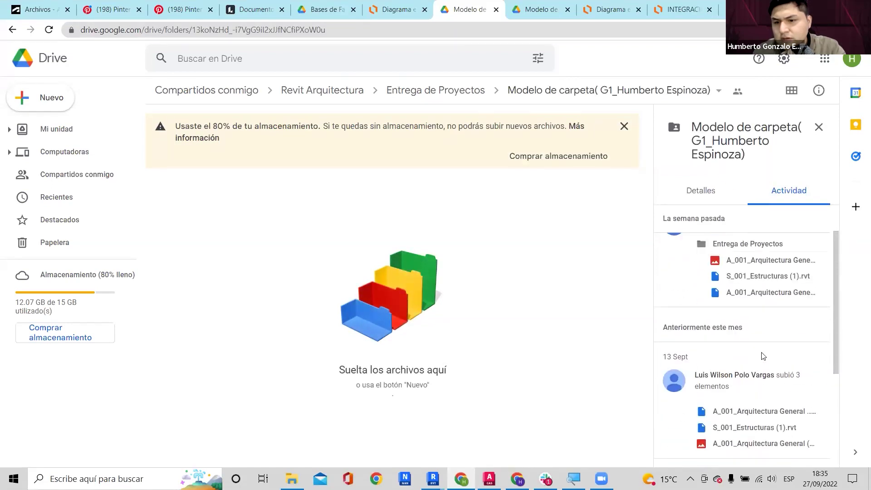
pyautogui.scroll(1, 764, 356)
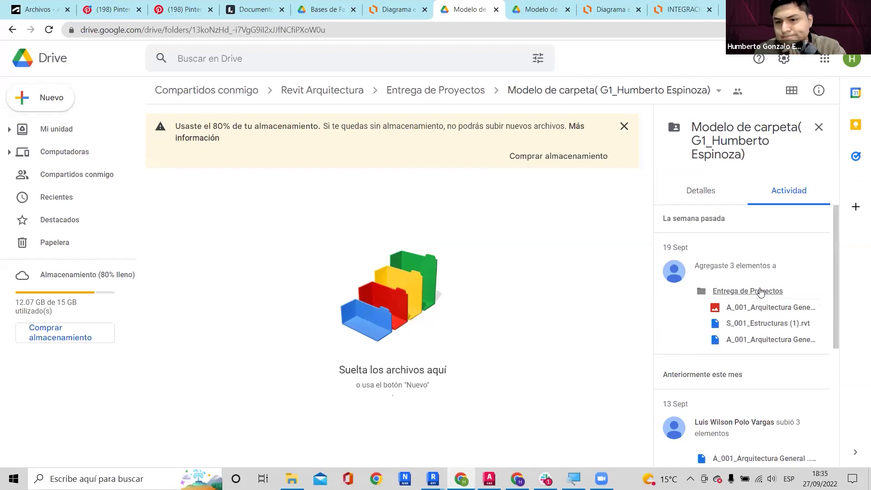
pyautogui.click(701, 190)
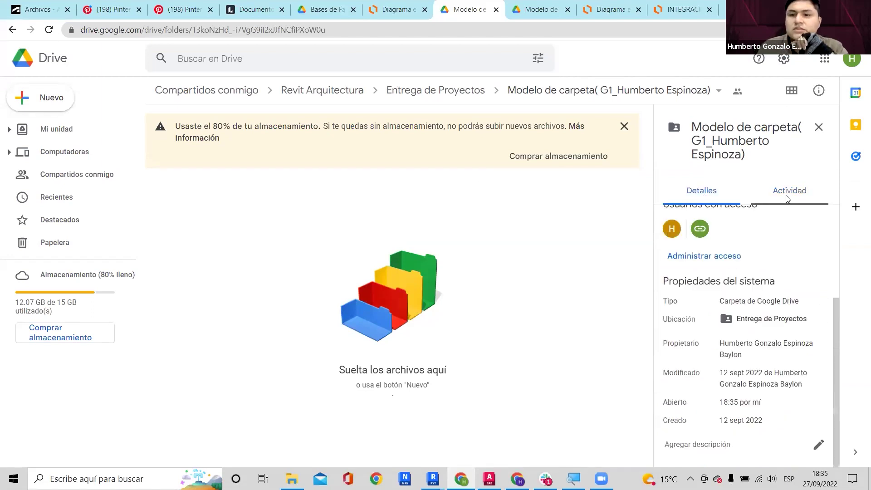
pyautogui.click(64, 247)
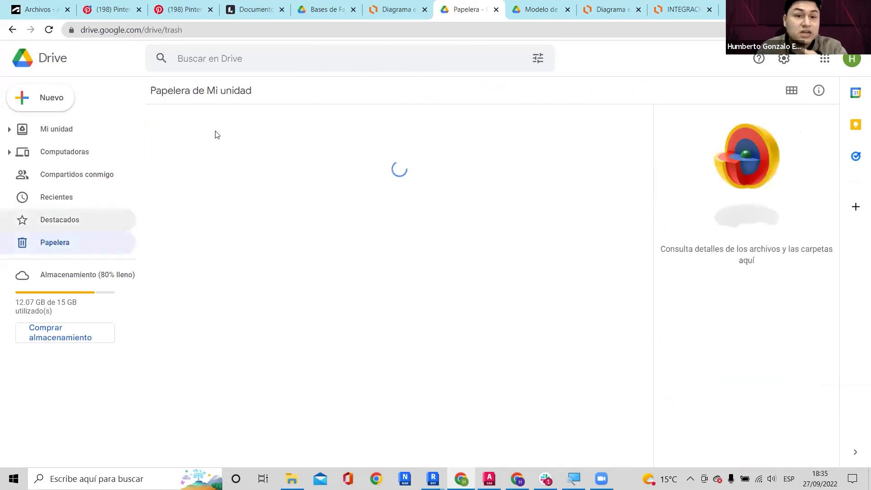
pyautogui.click(12, 30)
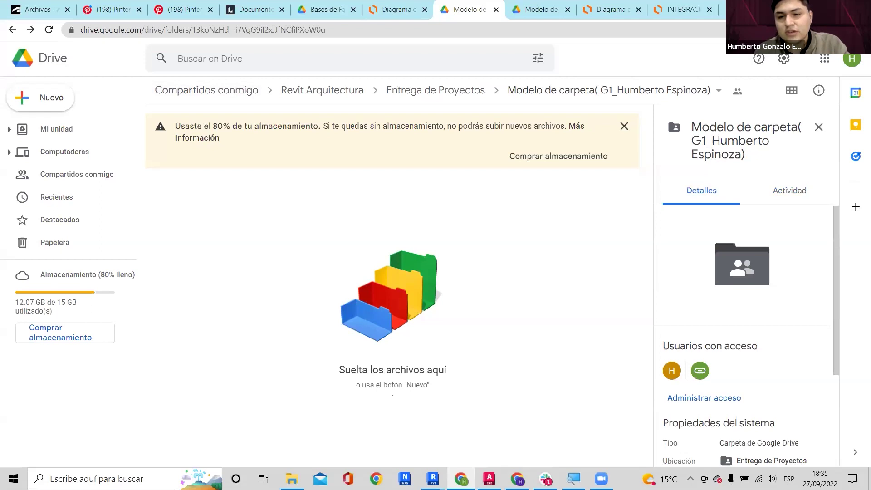
# Return to the S_001_Estructuras project in Revit and close its inactive 3D view, keeping the N.E. -2.00 (Cimientos) plan open.
pyautogui.click(433, 479)
pyautogui.scroll(-3, 545, 237)
pyautogui.press('Escape')
pyautogui.click(271, 8)
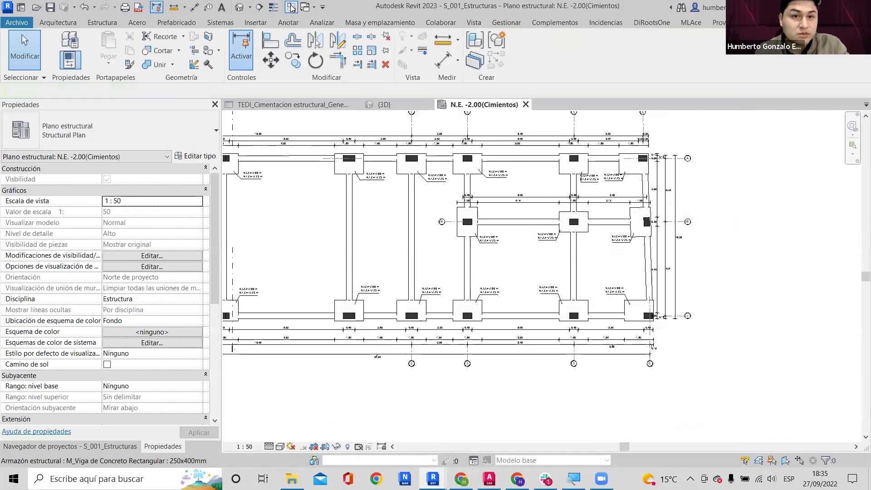
pyautogui.moveTo(387, 224); pyautogui.dragTo(524, 236, button='middle')
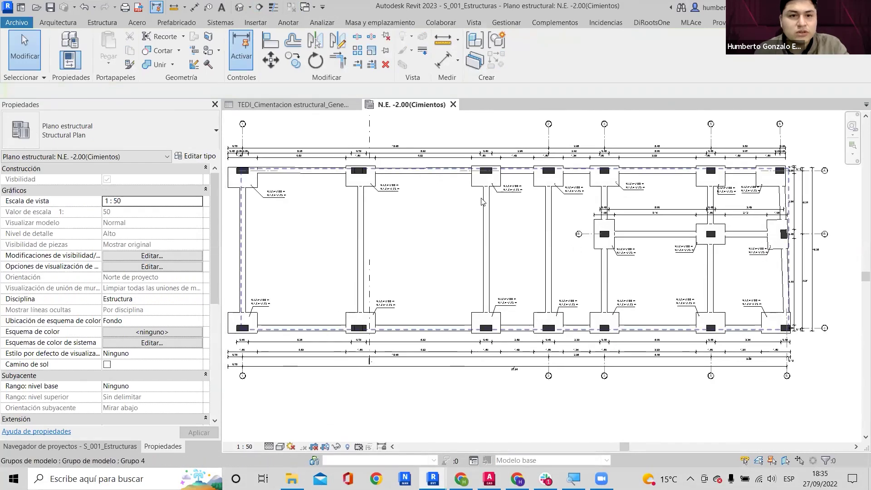
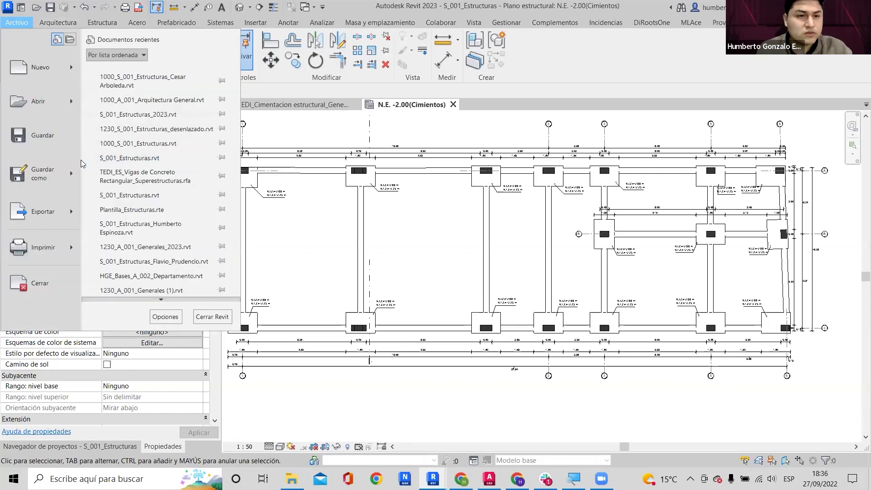
# Start saving the project under a new location, browsing Google Drive (G:) to the Modelo de carpeta folder within Revit Arquitectura's Entrega de Proyectos.
pyautogui.moveTo(68, 169)
pyautogui.click(183, 139)
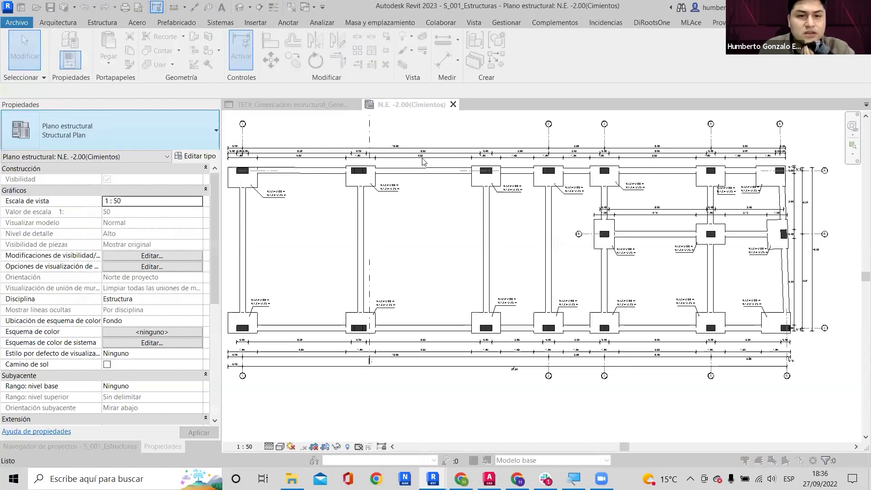
pyautogui.click(68, 138)
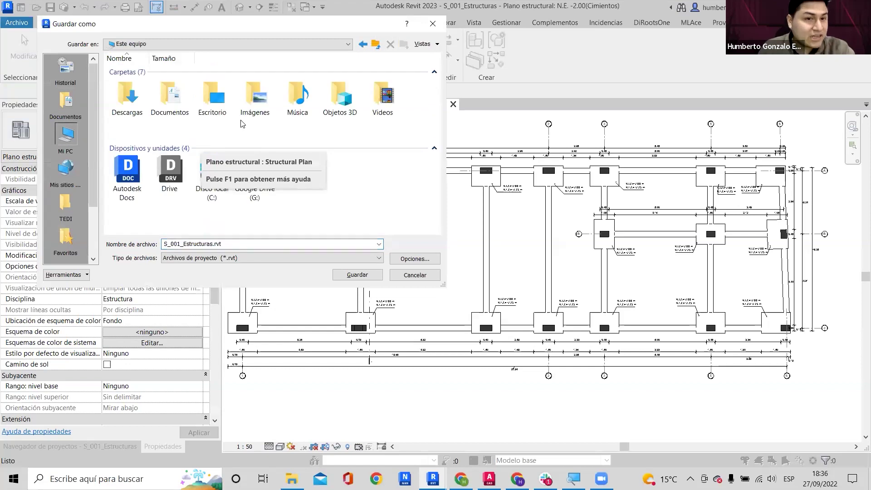
pyautogui.moveTo(318, 28); pyautogui.dragTo(565, 75)
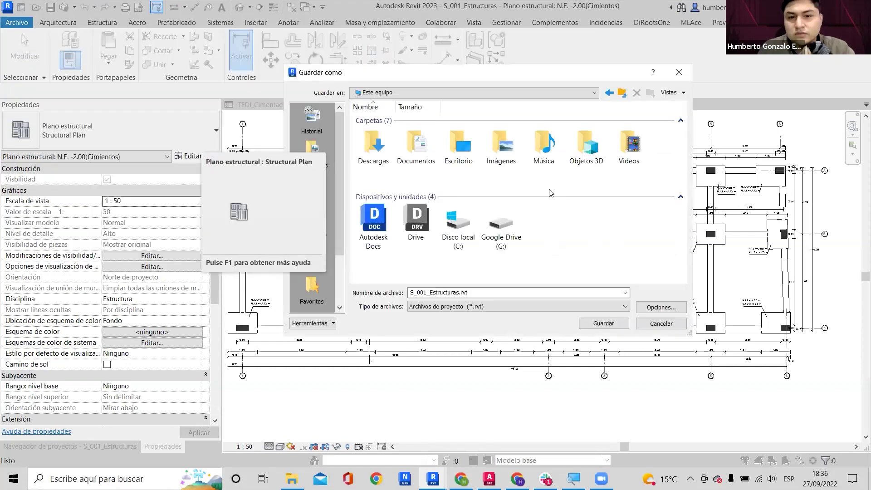
pyautogui.doubleClick(499, 218)
pyautogui.doubleClick(373, 134)
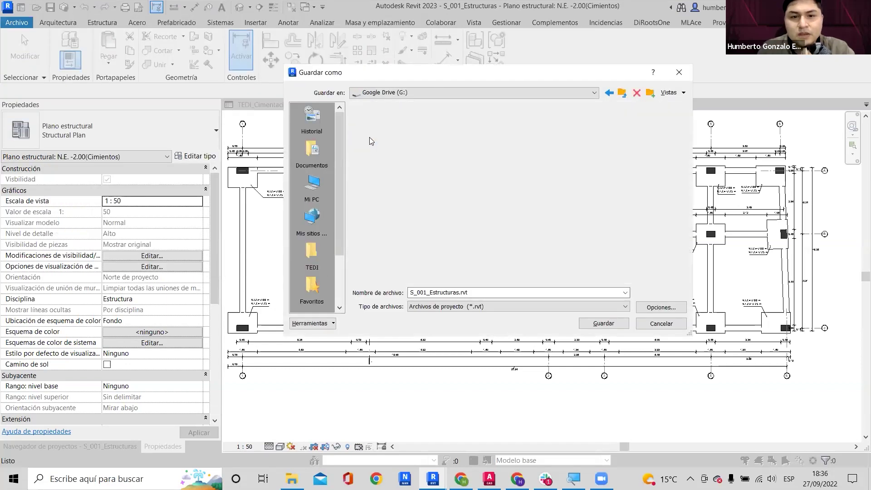
pyautogui.doubleClick(544, 132)
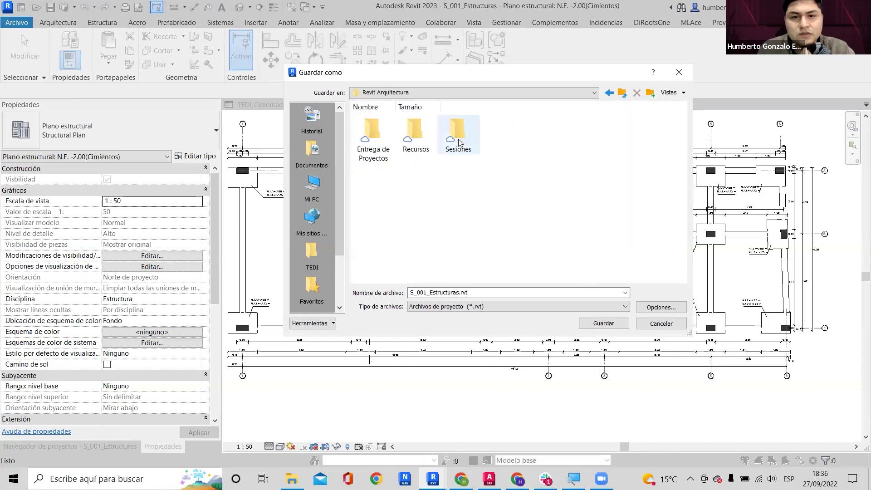
pyautogui.doubleClick(372, 133)
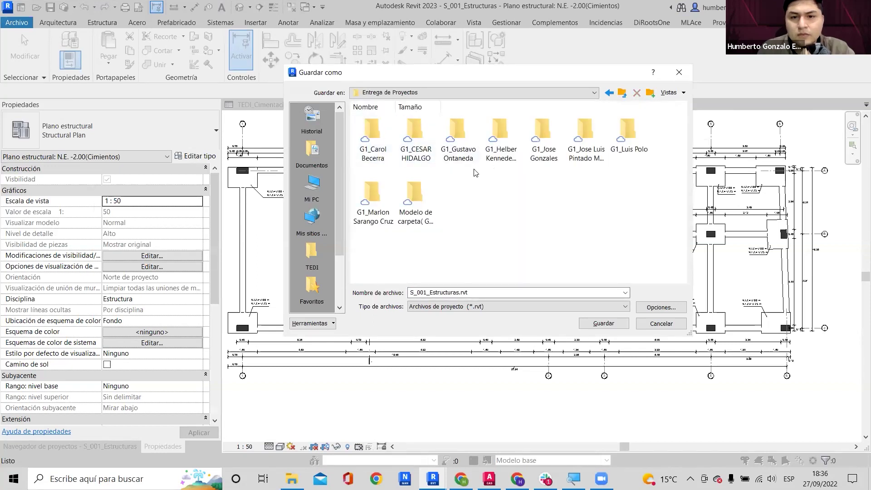
pyautogui.doubleClick(413, 196)
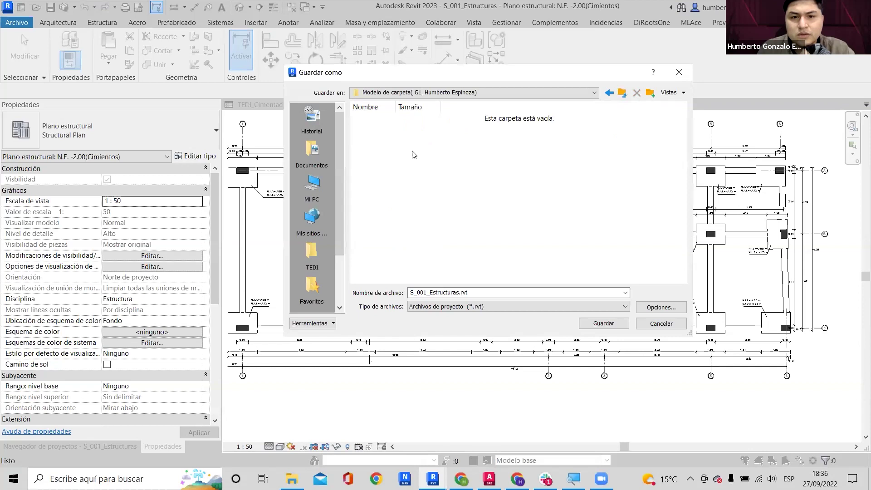
# Create a new folder named Modelos inside the Modelo de carpeta folder.
pyautogui.rightClick(576, 272)
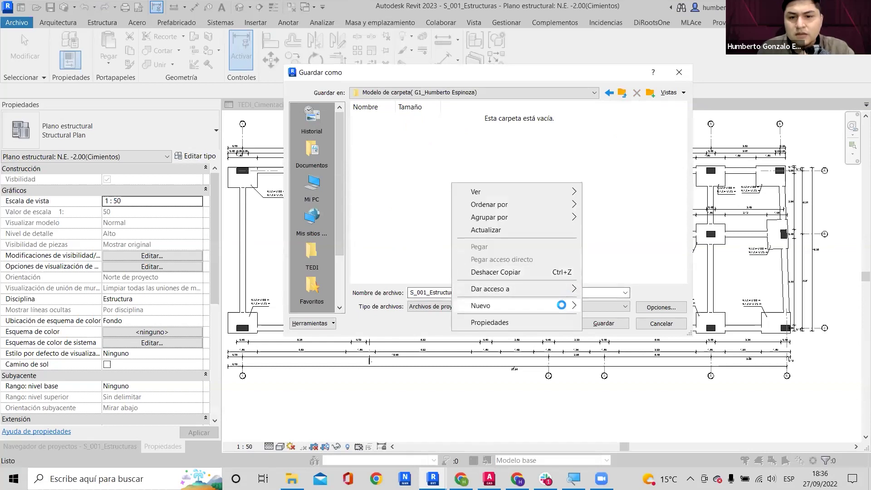
pyautogui.moveTo(562, 306)
pyautogui.click(600, 94)
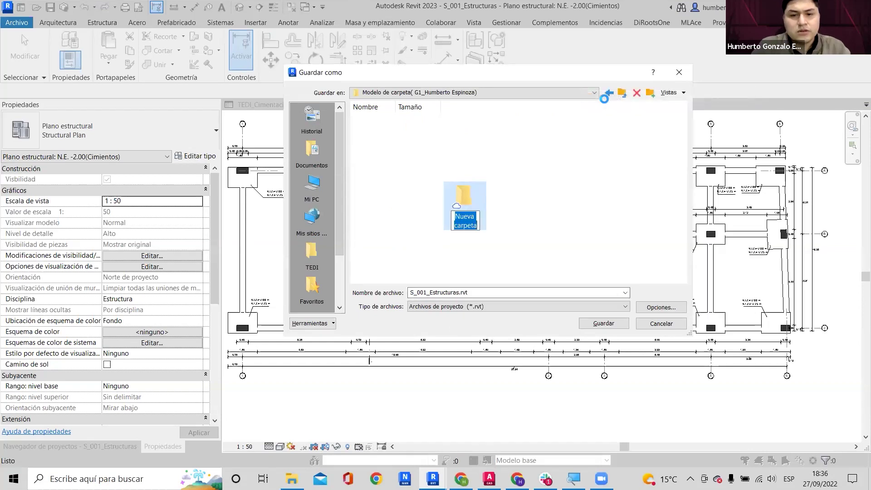
pyautogui.write('Modelos')
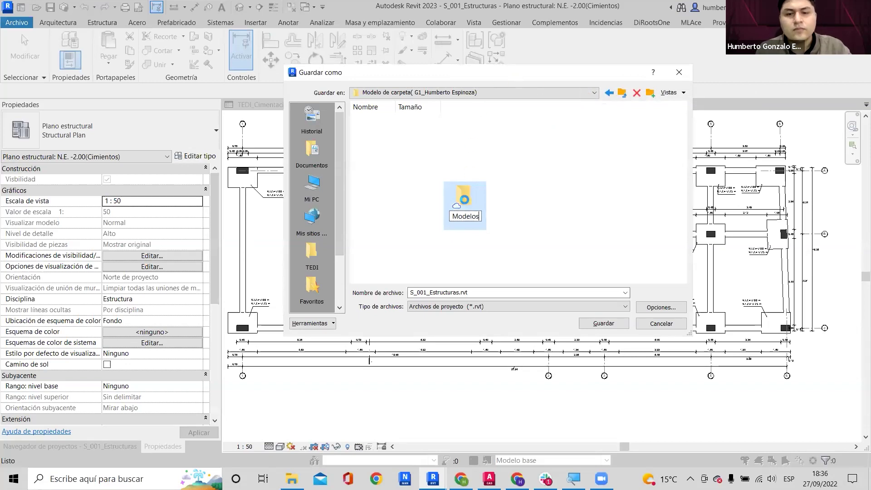
# Compare the overall contents of the Diagrama en blanco and INTEGRACIÓN BIM EN EDIFICACIÓN CON REVIT boards in Lucidchart.
pyautogui.moveTo(465, 483)
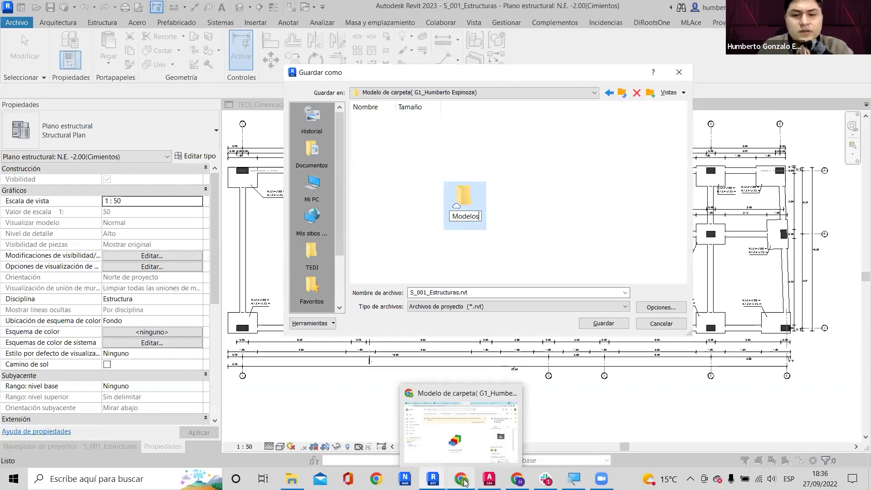
pyautogui.click(495, 454)
pyautogui.click(611, 9)
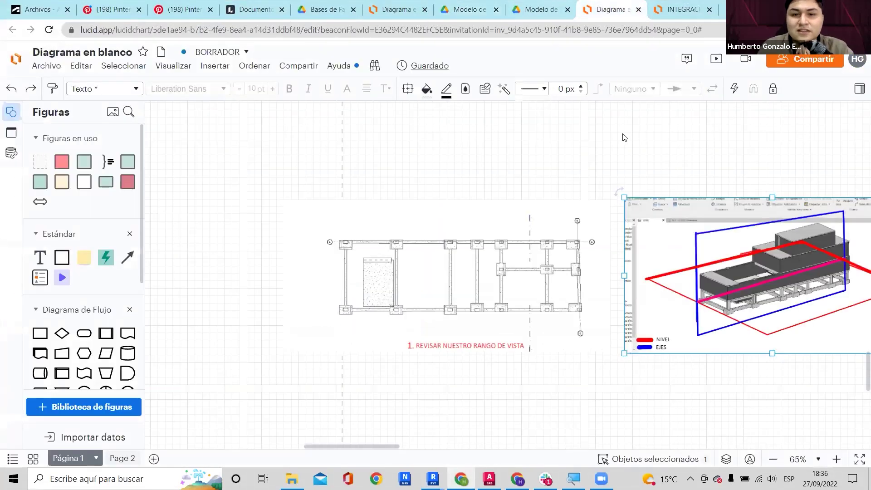
pyautogui.keyDown('ctrl'); pyautogui.scroll(-10, 482, 190); pyautogui.keyUp('ctrl')
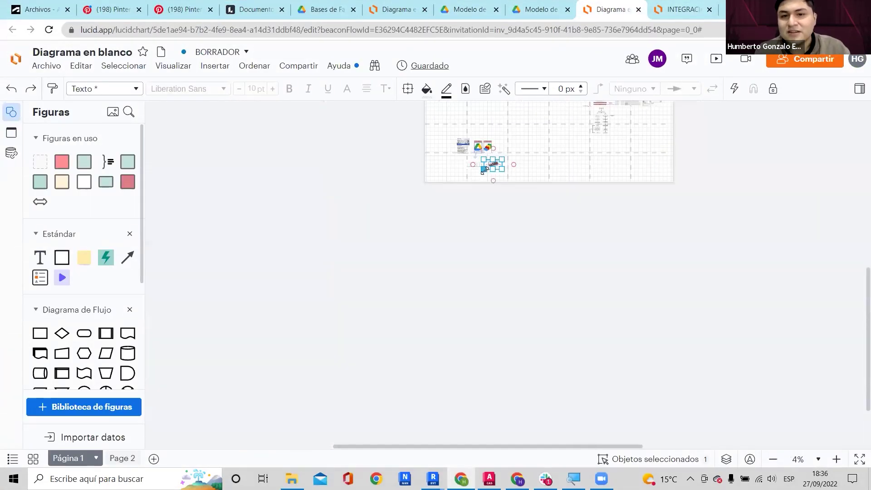
pyautogui.keyDown('ctrl'); pyautogui.scroll(3, 495, 166); pyautogui.keyUp('ctrl')
pyautogui.click(709, 6)
pyautogui.keyDown('ctrl'); pyautogui.scroll(-8, 501, 172); pyautogui.keyUp('ctrl')
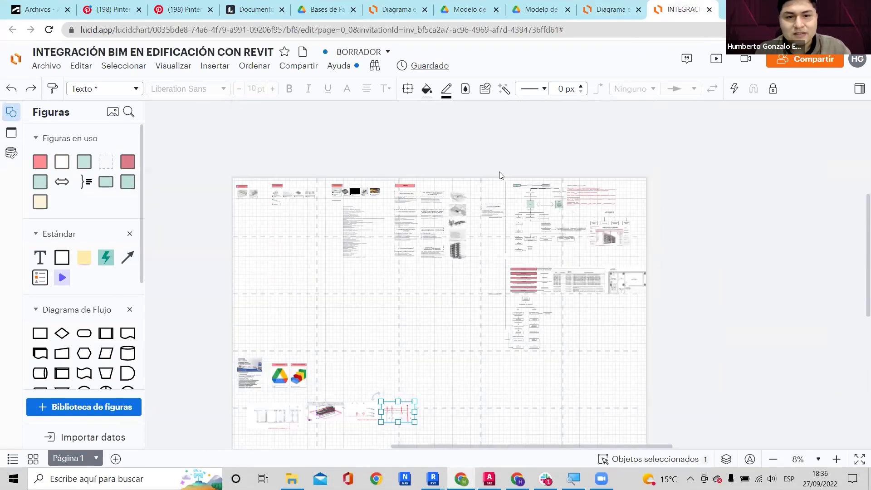
pyautogui.click(602, 5)
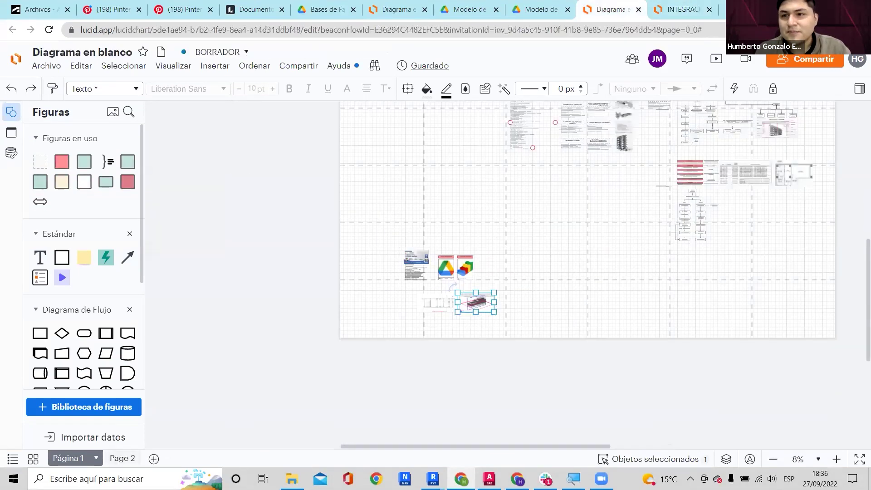
pyautogui.click(698, 5)
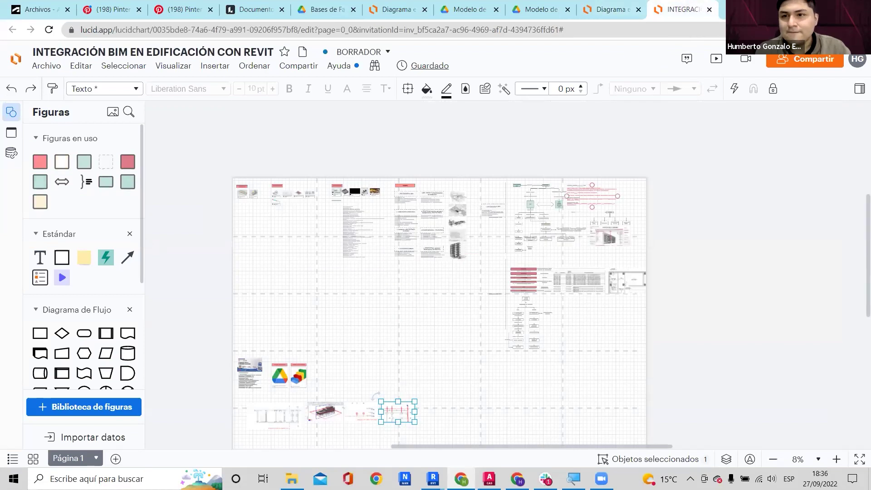
# Return to Revit, save the project as S_001_Estructuras.rvt in the Modelos folder, and switch to the A_001_Arquitectura General project.
pyautogui.click(433, 479)
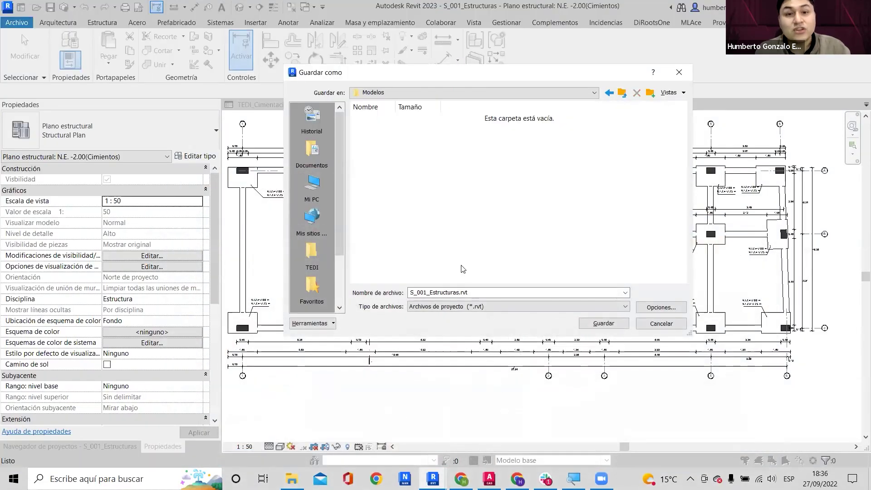
pyautogui.click(585, 327)
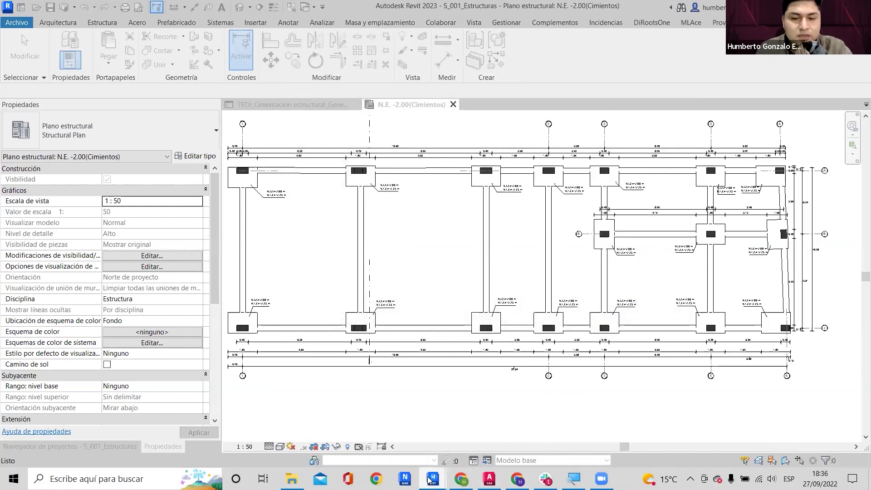
pyautogui.moveTo(430, 480)
pyautogui.click(380, 433)
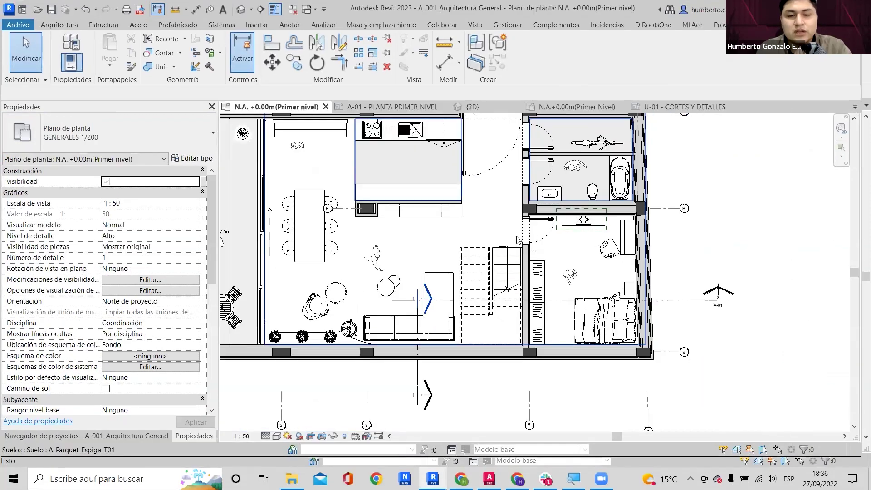
# Save the architecture project as A_001_Arquitectura General.rvt in the Modelos folder and switch to the S_001_Estructuras project.
pyautogui.scroll(-3, 517, 239)
pyautogui.click(262, 9)
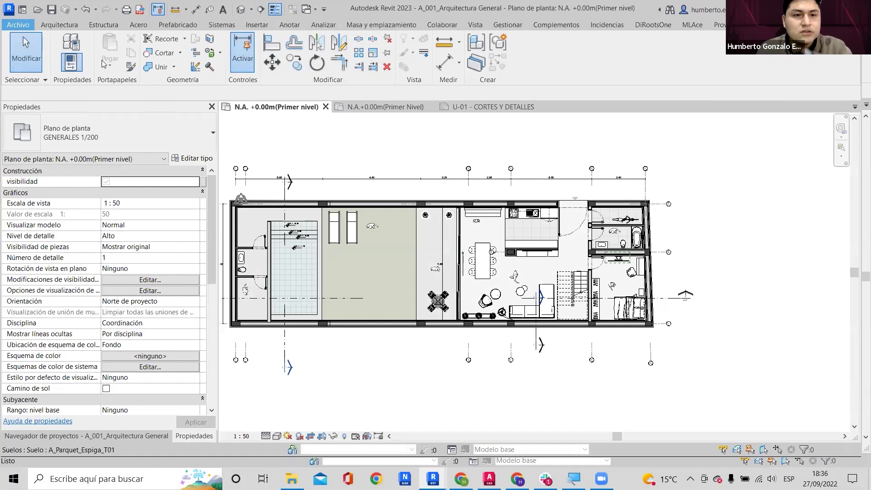
pyautogui.hotkey('alt', 'f')
pyautogui.moveTo(55, 176)
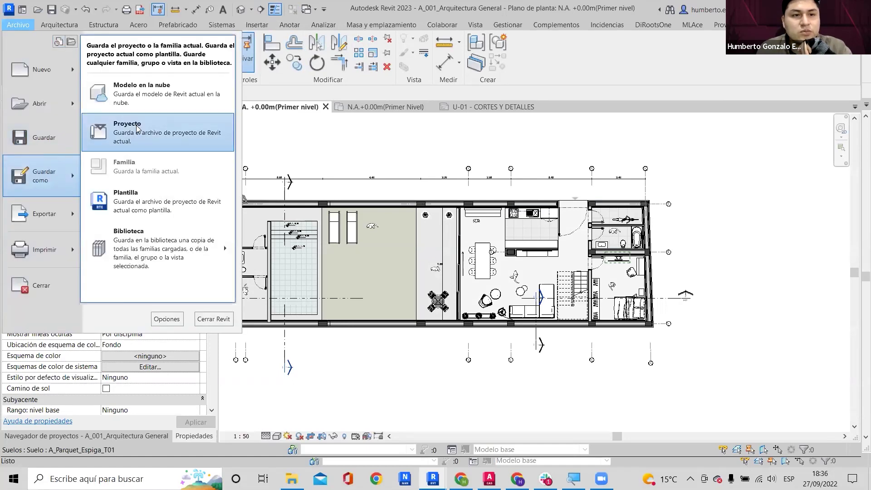
pyautogui.click(188, 130)
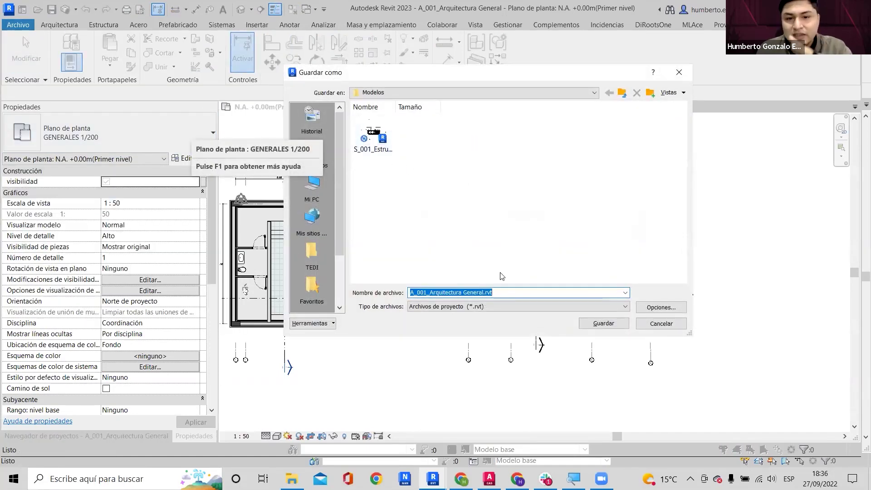
pyautogui.click(604, 323)
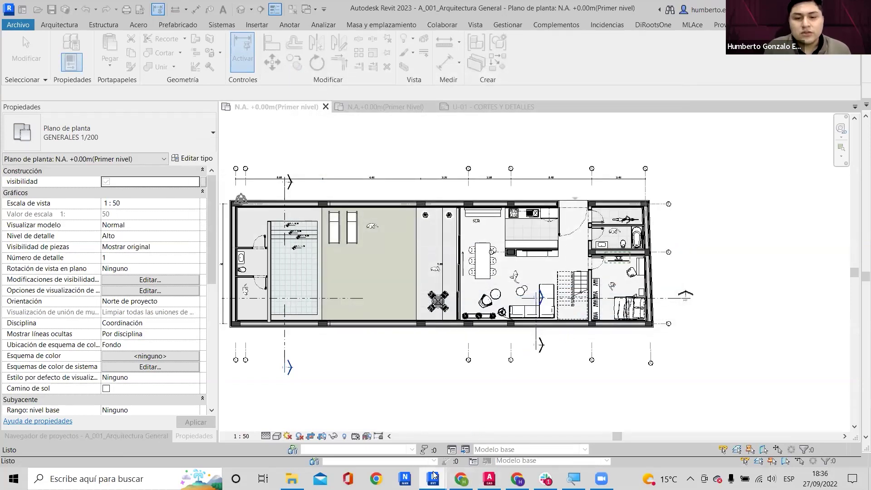
pyautogui.moveTo(435, 477)
pyautogui.click(488, 435)
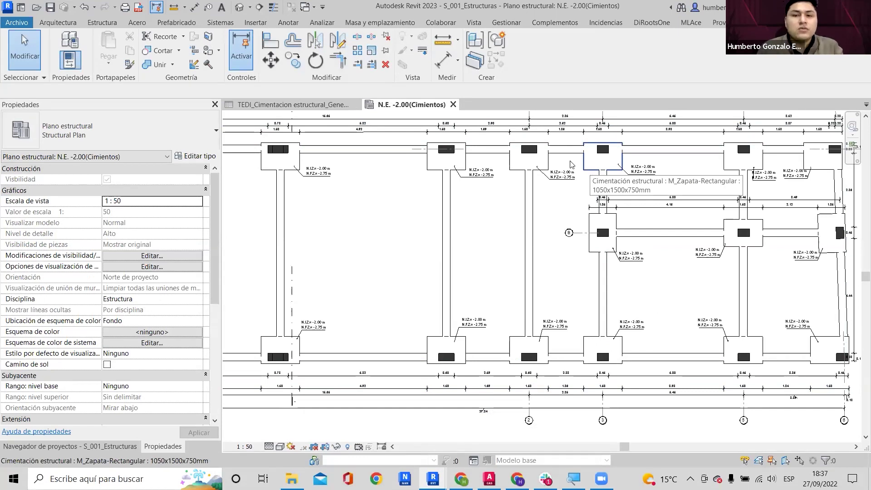
# Try placing an N.Z. spot elevation without a leader on the upper foundation beam of the 4.92 m span.
pyautogui.click(562, 175)
pyautogui.press('c')
pyautogui.press('s')
pyautogui.moveTo(387, 176); pyautogui.dragTo(449, 252, button='middle')
pyautogui.scroll(4, 434, 236)
pyautogui.scroll(2, 432, 217)
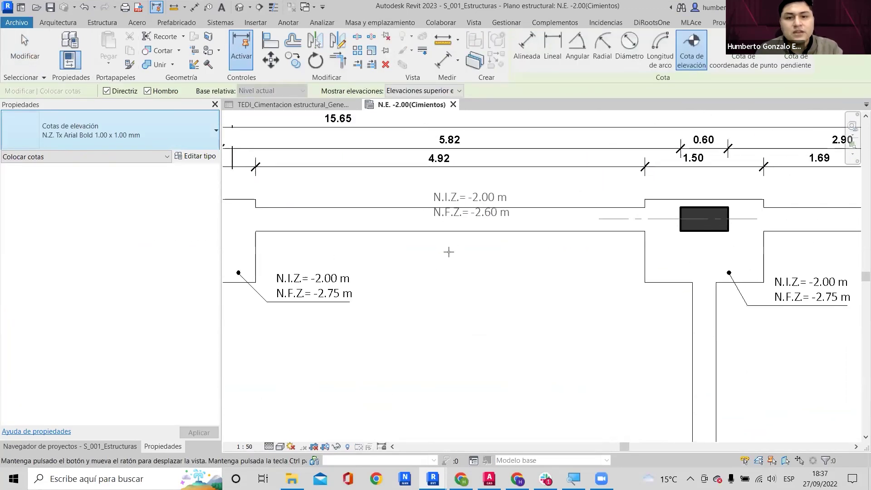
pyautogui.scroll(2, 449, 252)
pyautogui.click(428, 261)
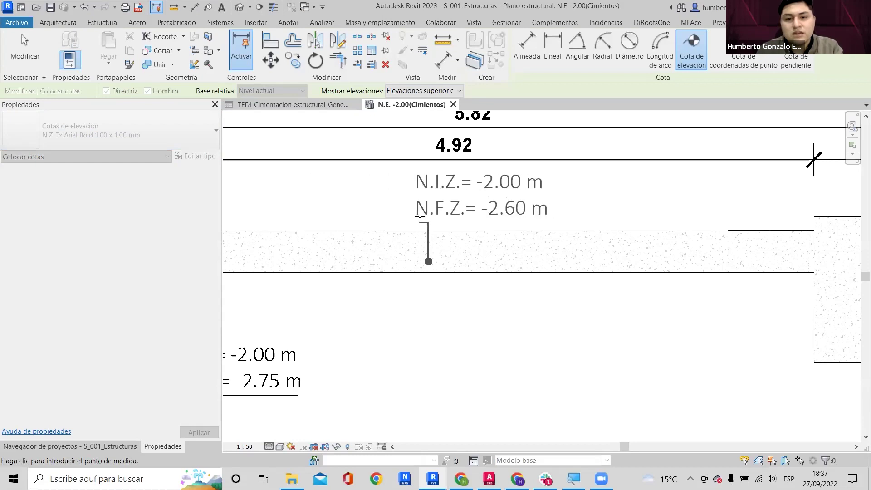
pyautogui.press('Escape')
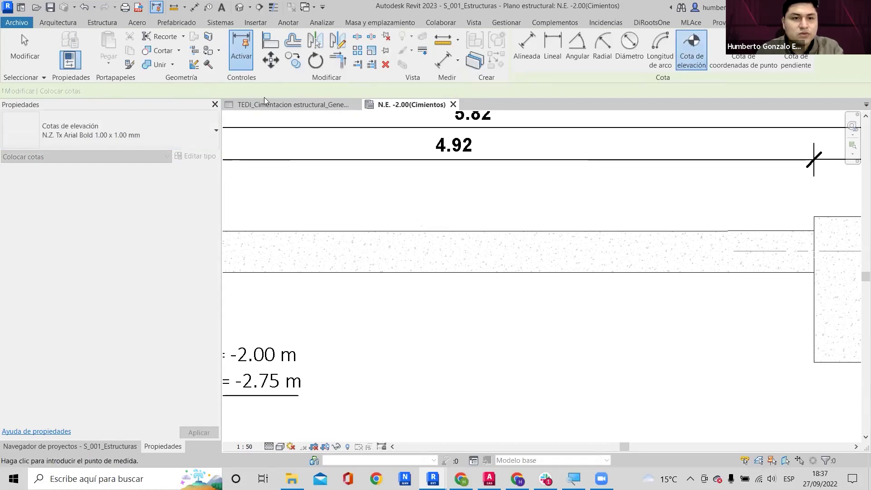
pyautogui.click(107, 91)
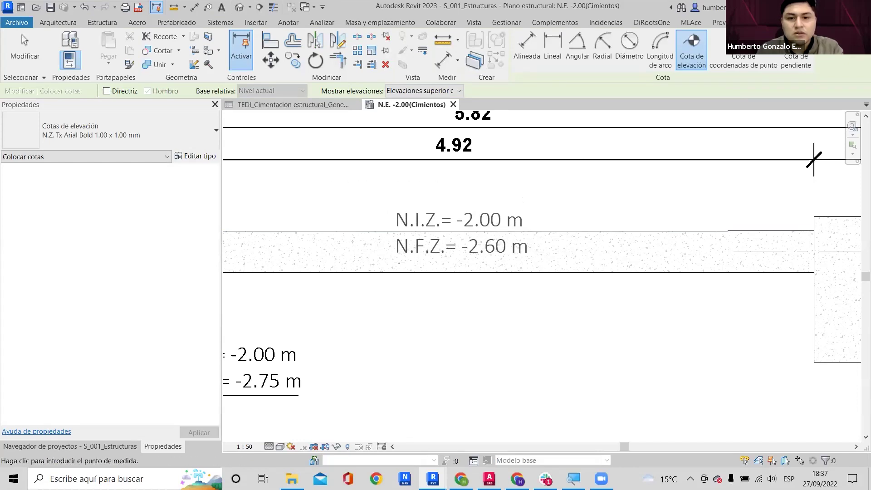
pyautogui.press('Escape')
pyautogui.press('Escape')
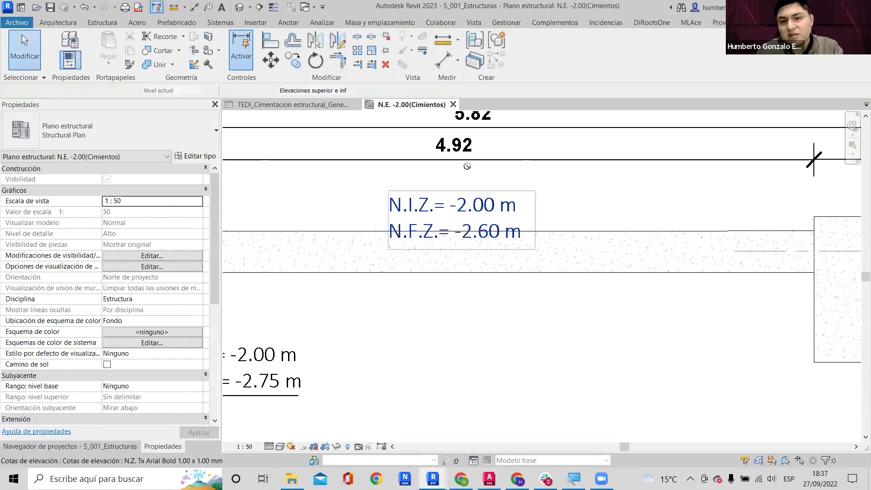
# Try the N.V.C. Tx Arial Bold 1.00 x 1.00 mm type on the foundation beam's spot elevation.
pyautogui.click(460, 213)
pyautogui.scroll(-2, 468, 218)
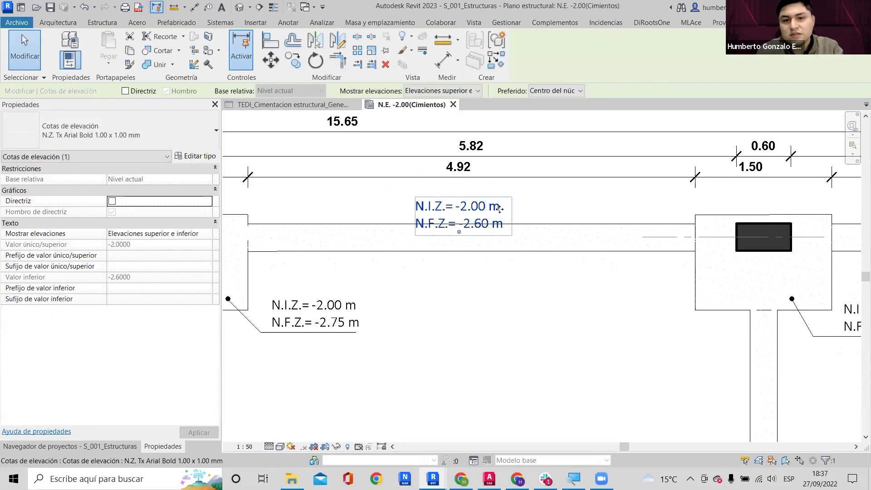
pyautogui.click(90, 131)
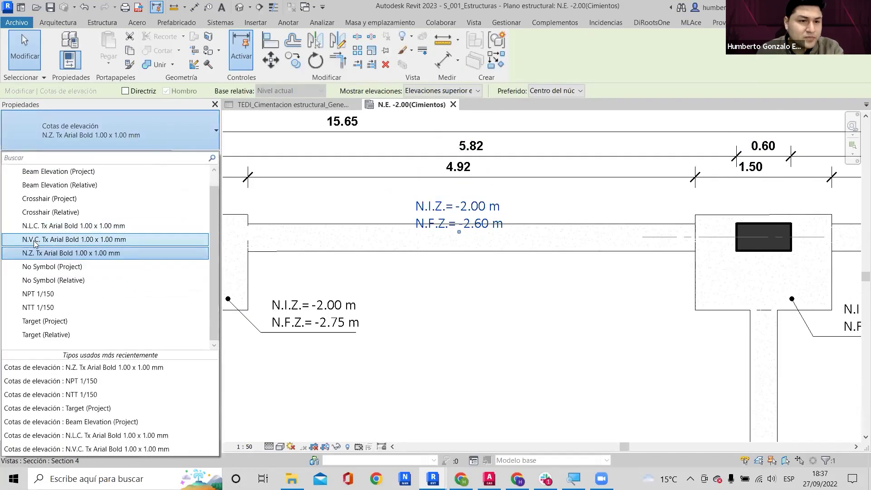
pyautogui.click(44, 240)
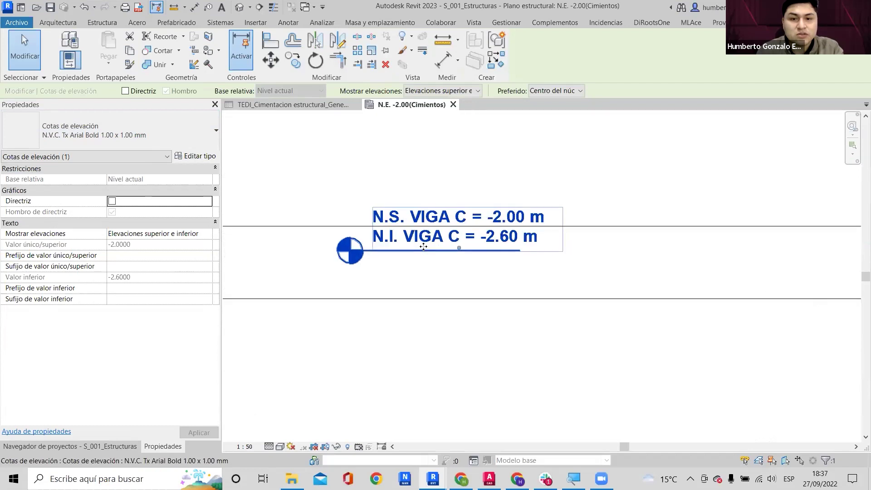
pyautogui.click(136, 132)
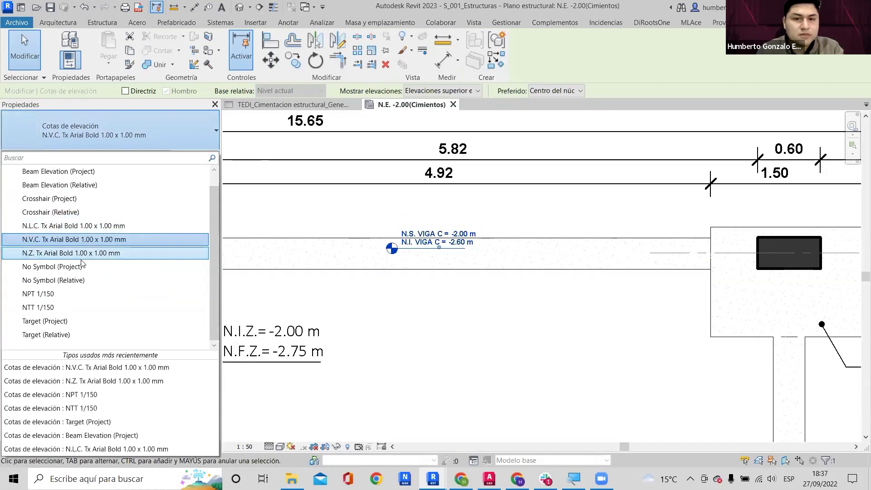
pyautogui.click(81, 240)
pyautogui.scroll(3, 447, 227)
pyautogui.scroll(-4, 472, 223)
pyautogui.scroll(-2, 475, 221)
pyautogui.press('Escape')
pyautogui.scroll(-4, 505, 196)
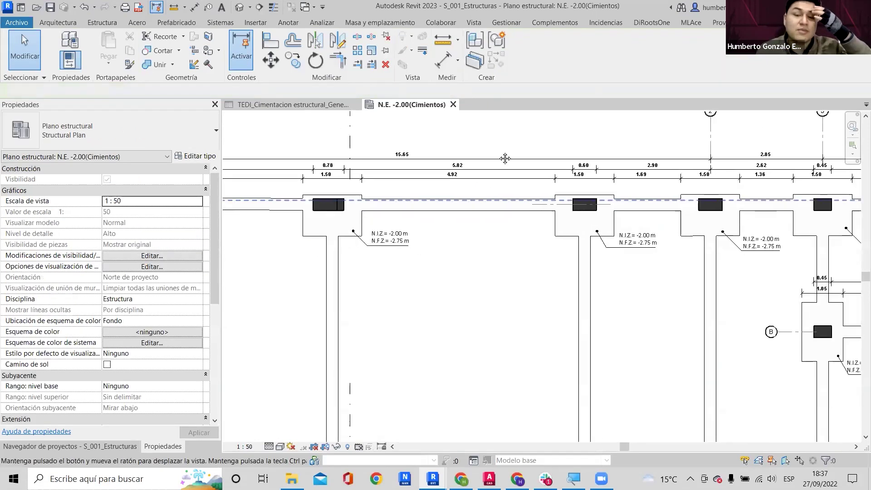
pyautogui.scroll(-2, 504, 194)
pyautogui.moveTo(659, 249); pyautogui.dragTo(551, 242, button='middle')
pyautogui.scroll(2, 553, 222)
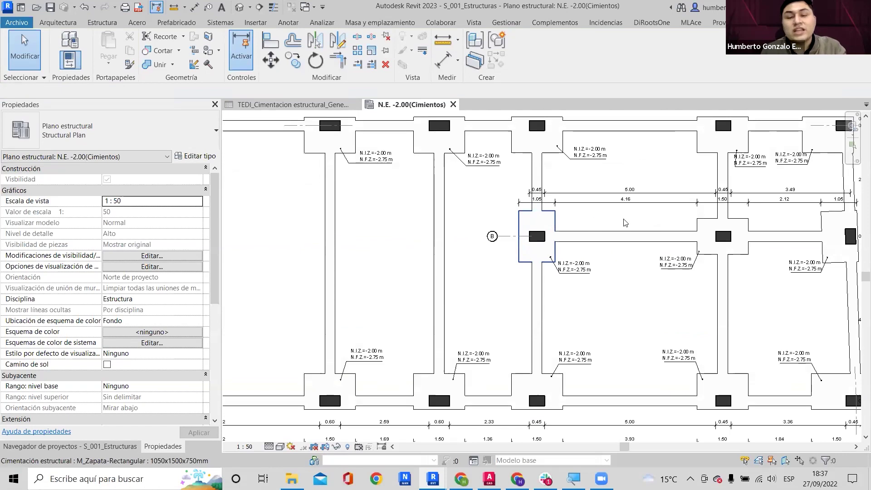
# Switch to Google Drive in Chrome and bring up the Bases de Familia folder of the Revit Arquitectura resources.
pyautogui.click(472, 484)
pyautogui.click(470, 9)
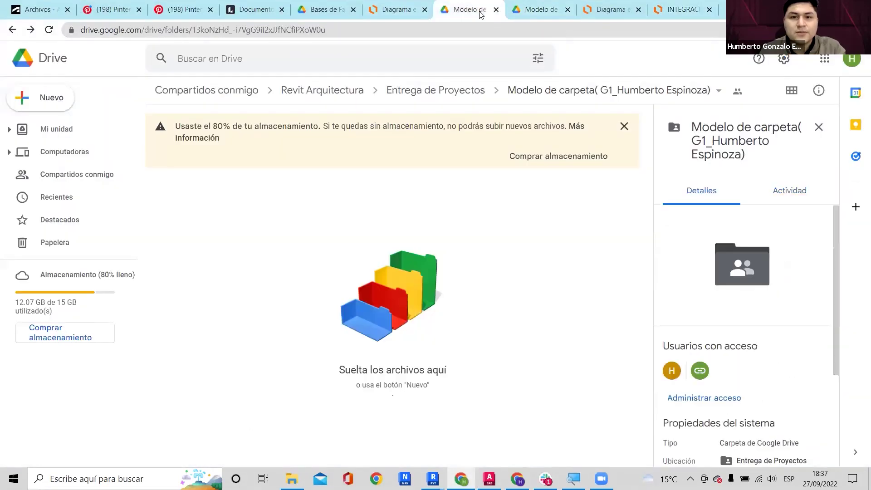
pyautogui.click(535, 12)
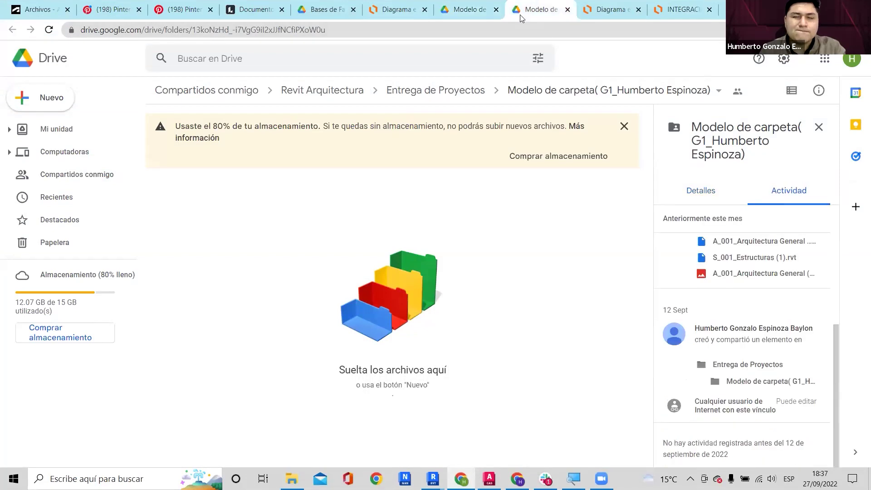
pyautogui.click(470, 9)
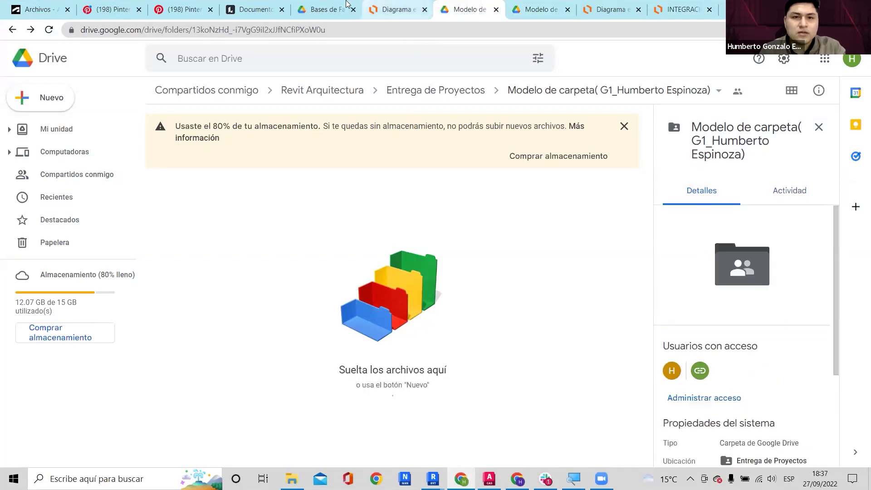
pyautogui.click(324, 9)
# Set the Bases de Familia folder's general link access to Comentarista and accept the permission update.
pyautogui.scroll(-3, 453, 215)
pyautogui.scroll(3, 489, 177)
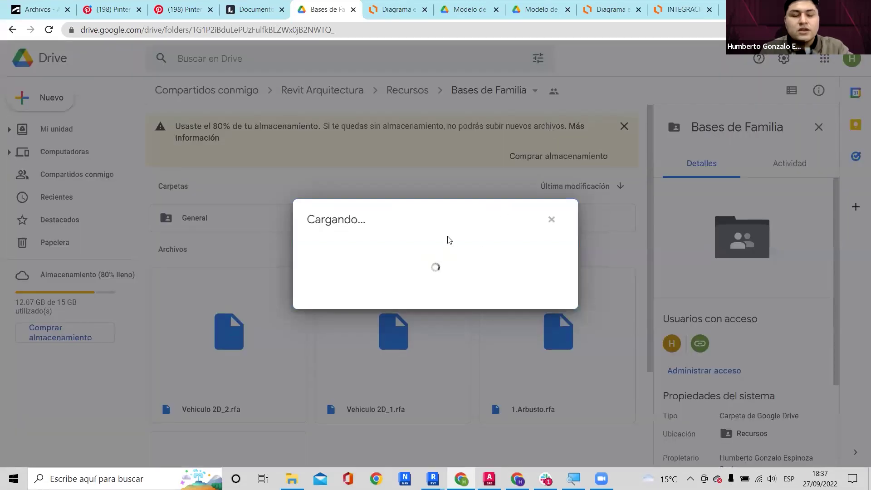
pyautogui.click(550, 310)
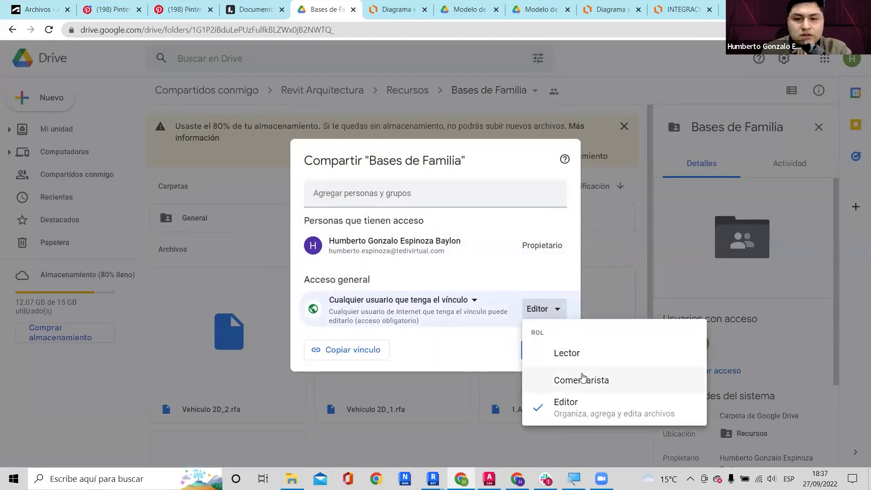
pyautogui.click(585, 386)
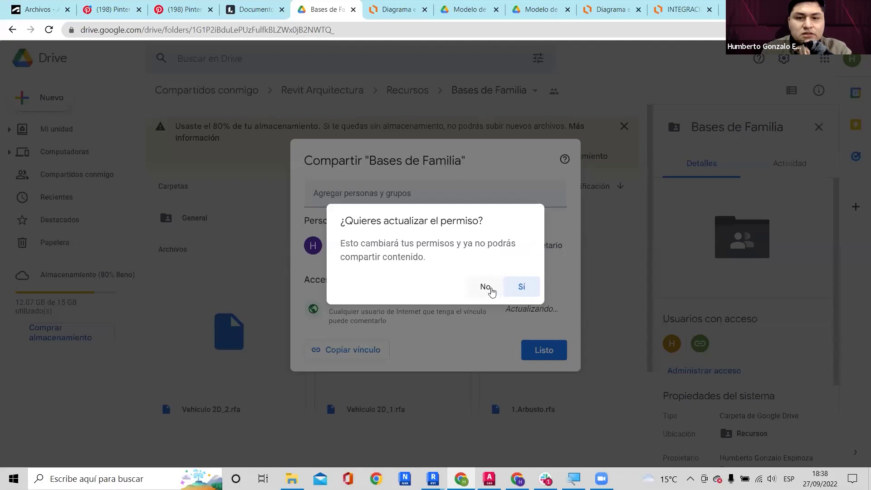
pyautogui.click(533, 292)
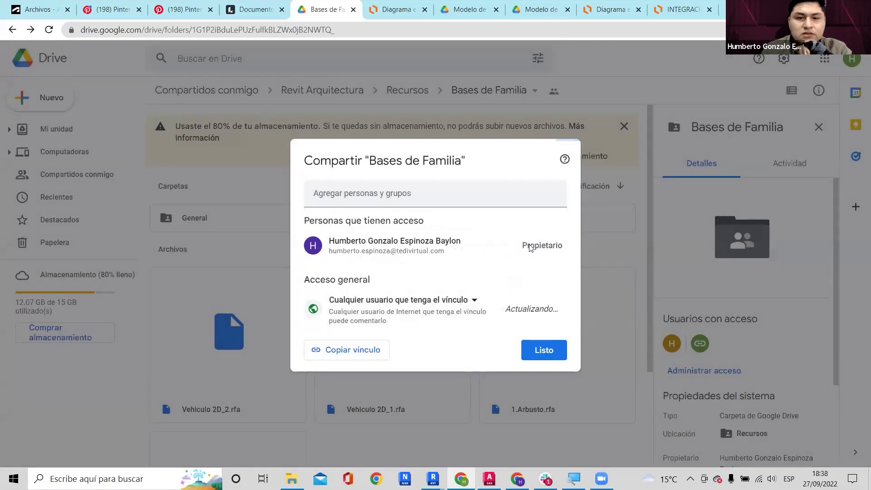
pyautogui.click(530, 342)
# Download HGE_Multicategory Tag_U_Marca de tipo y descripción.rfa from the Anotaciones folder inside Bases de Familia.
pyautogui.scroll(-3, 513, 230)
pyautogui.scroll(3, 395, 210)
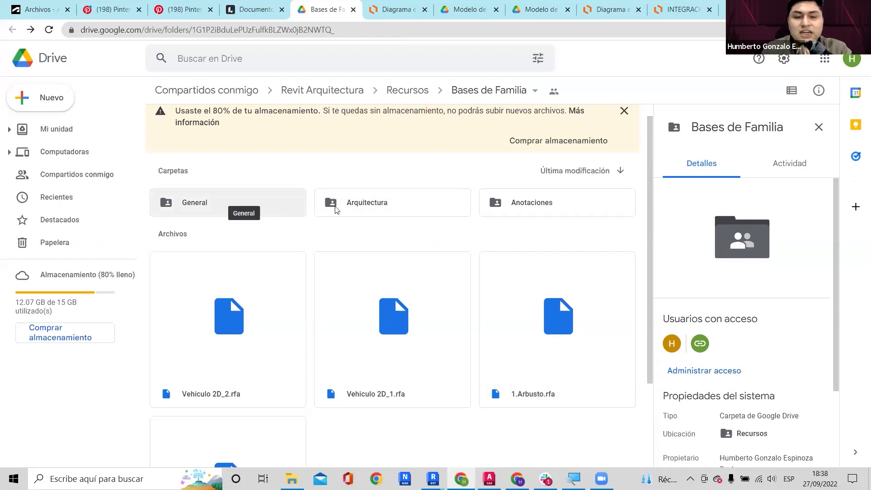
pyautogui.doubleClick(519, 207)
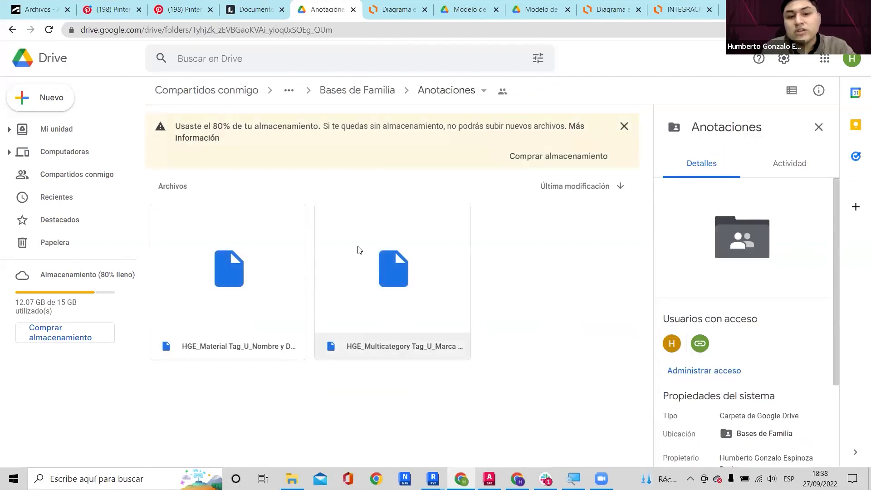
pyautogui.click(270, 258)
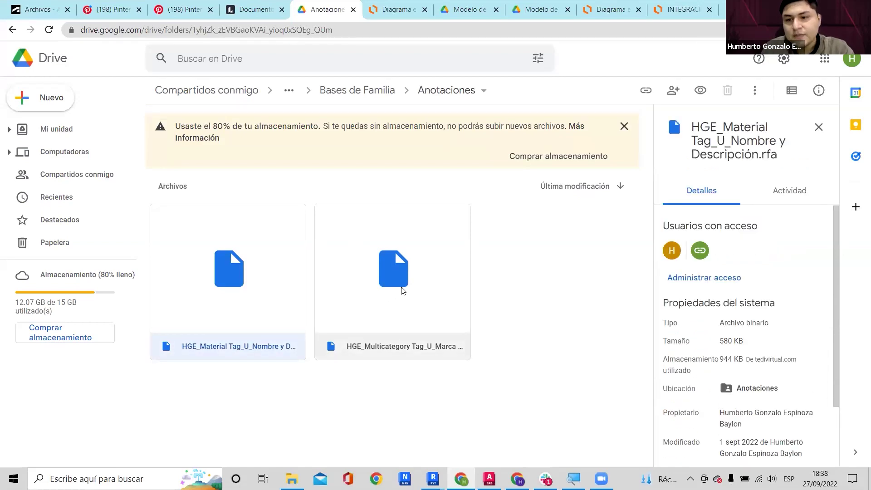
pyautogui.click(420, 340)
pyautogui.rightClick(421, 349)
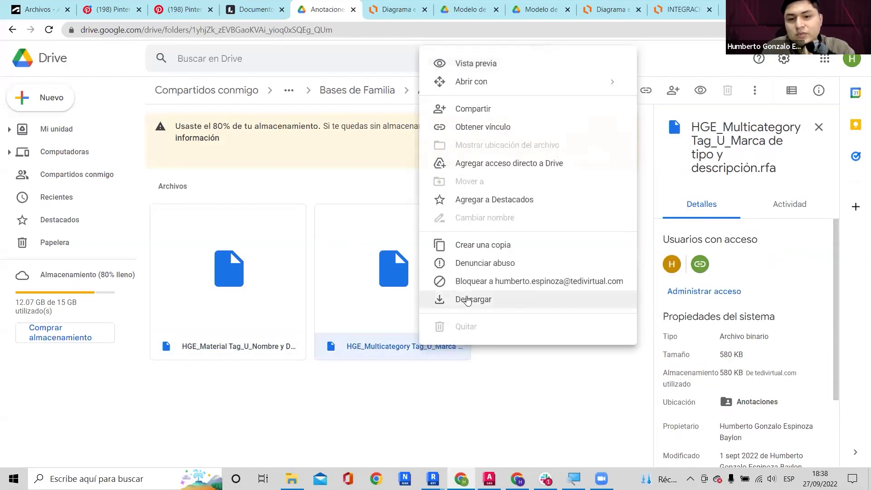
pyautogui.click(468, 300)
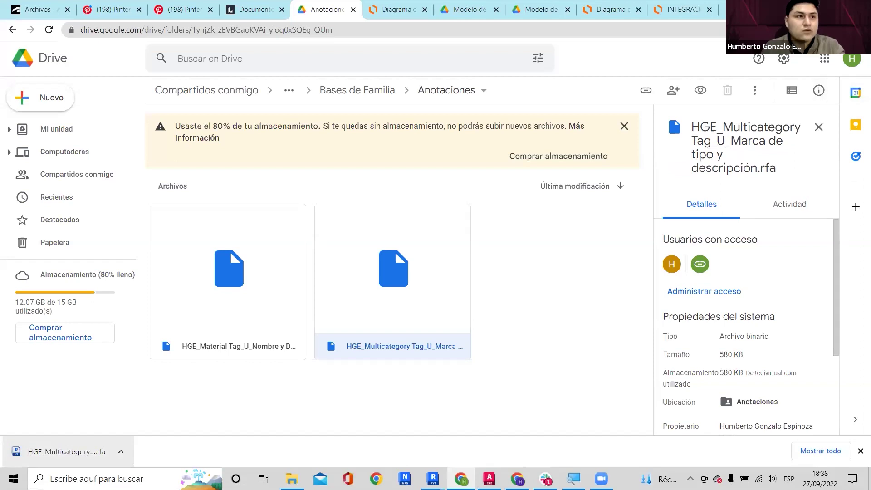
# Switch back to Revit and start multi-category tagging on the N.E. -2.00(Cimientos) plan, agreeing to load a tag family.
pyautogui.hotkey('alt', 'Tab')
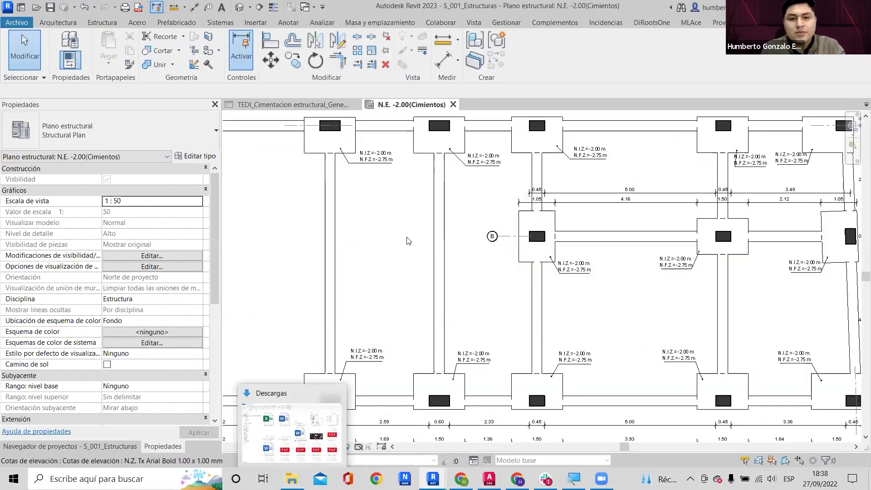
pyautogui.scroll(-2, 456, 222)
pyautogui.moveTo(458, 160); pyautogui.dragTo(454, 192, button='middle')
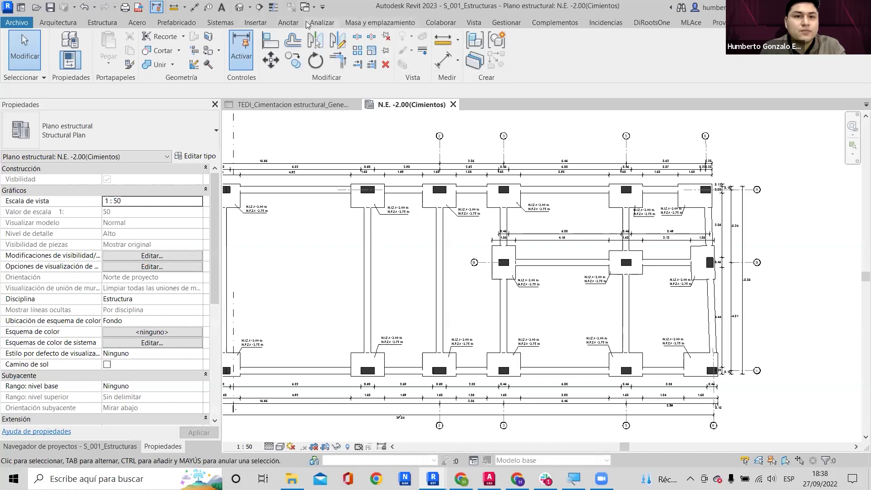
pyautogui.click(288, 23)
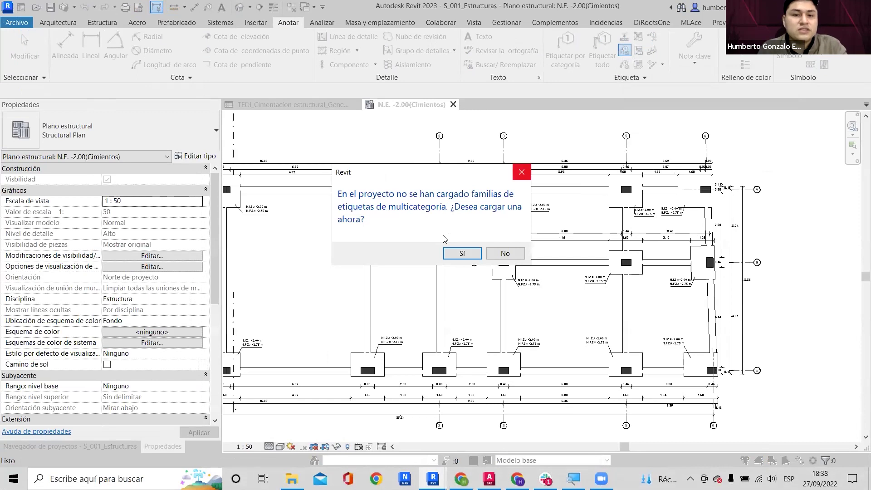
pyautogui.click(462, 253)
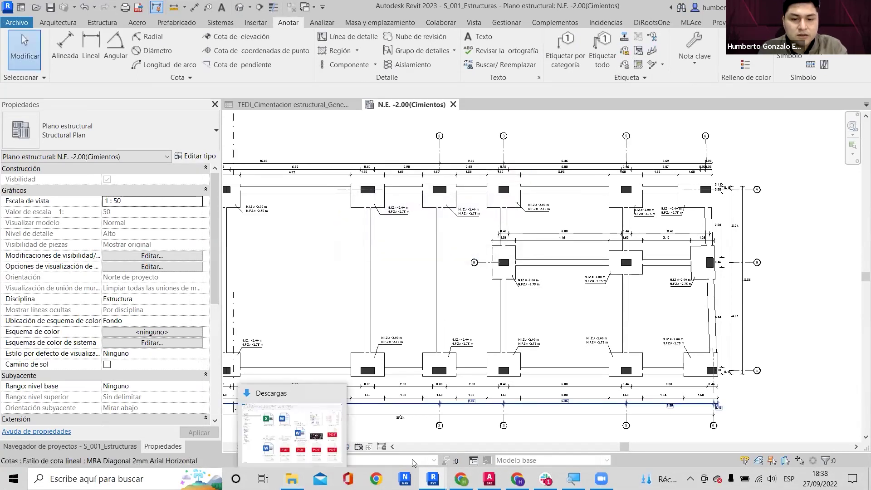
pyautogui.moveTo(447, 477)
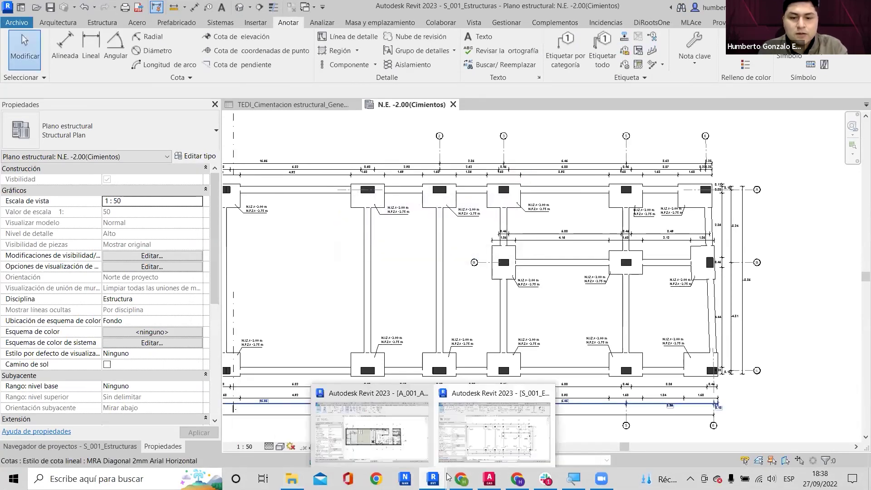
pyautogui.click(616, 63)
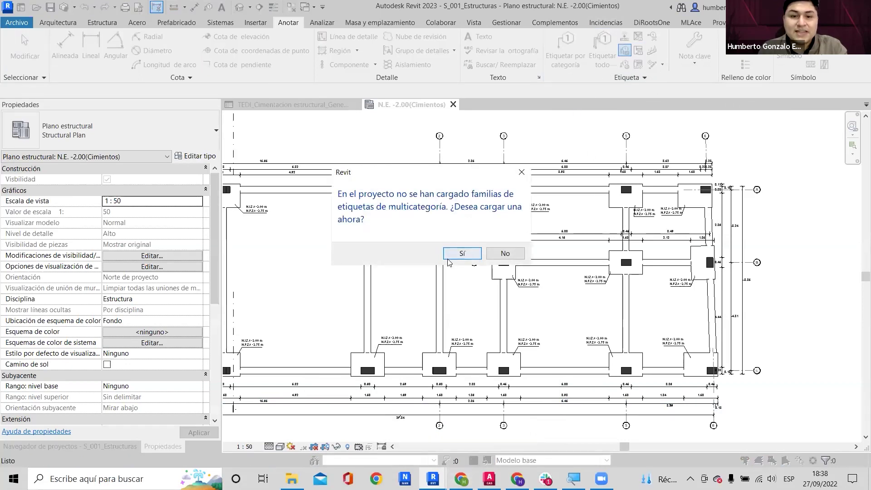
pyautogui.click(459, 254)
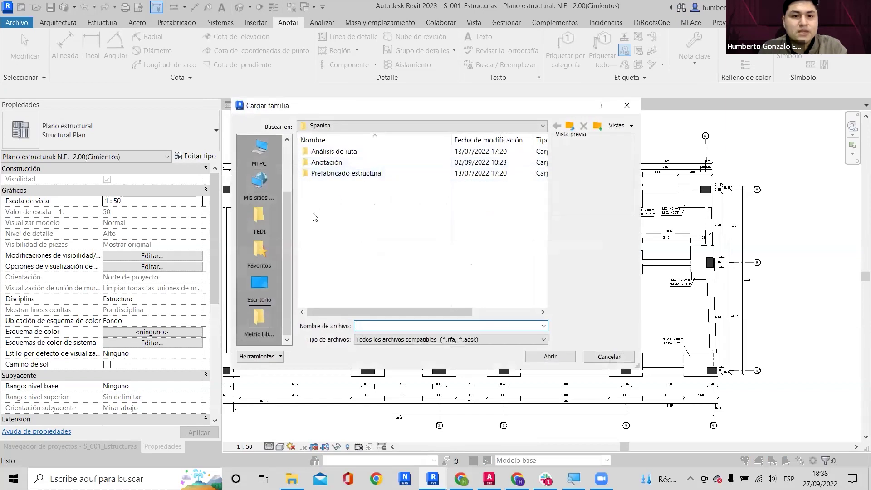
# Load the family HGE_Multicategory Tag_U_Marca de tipo y descripción.rfa from the Descargas folder.
pyautogui.click(260, 285)
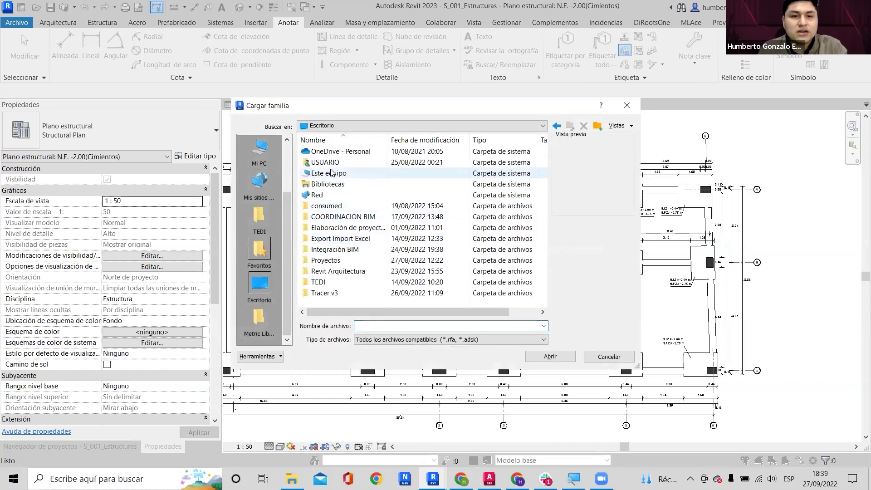
pyautogui.scroll(2, 279, 233)
pyautogui.click(260, 216)
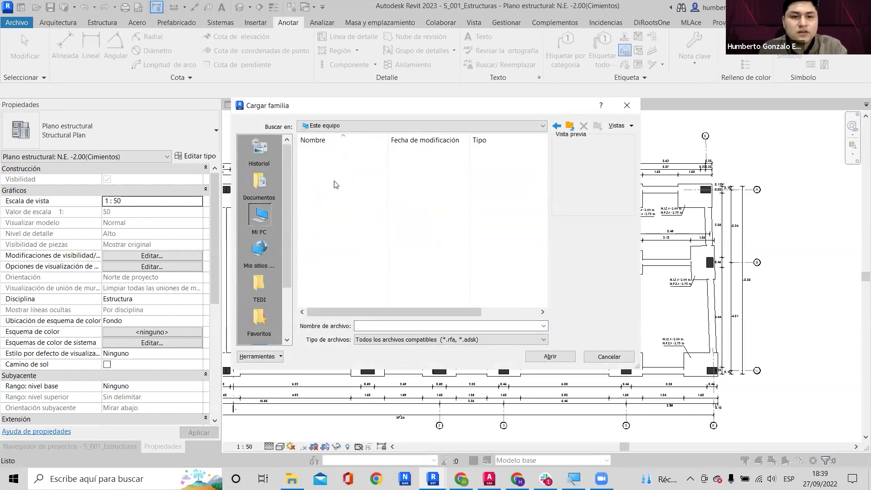
pyautogui.doubleClick(342, 164)
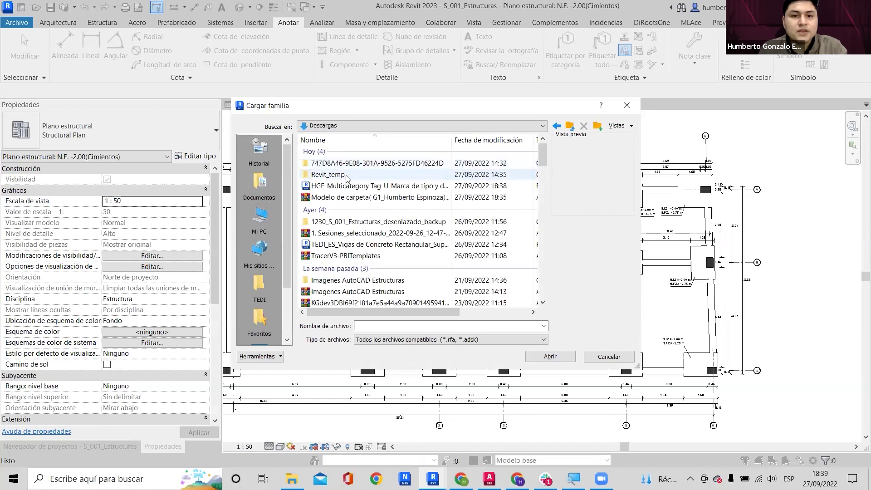
pyautogui.click(363, 186)
pyautogui.moveTo(452, 140); pyautogui.dragTo(502, 140)
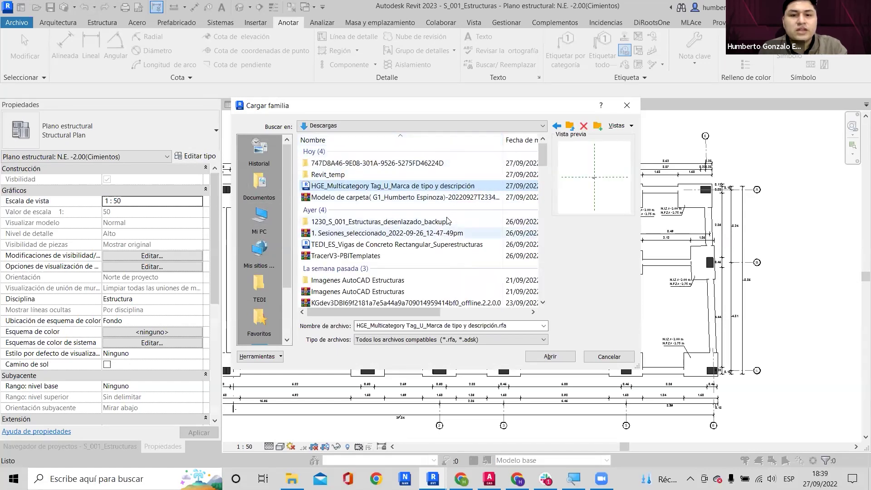
pyautogui.click(549, 357)
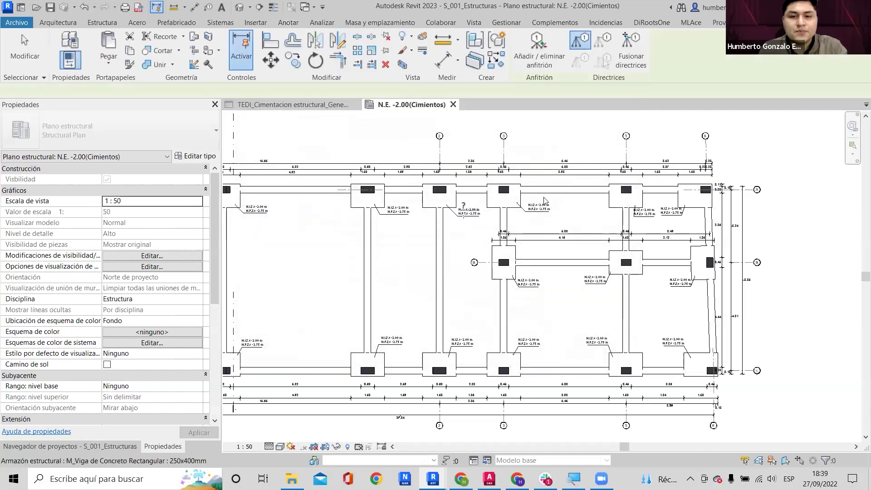
# Place a horizontal multi-category tag with leader on the footing at grid A-6.
pyautogui.scroll(9, 527, 191)
pyautogui.moveTo(674, 214); pyautogui.dragTo(365, 162, button='middle')
pyautogui.scroll(1, 365, 163)
pyautogui.scroll(-4, 395, 170)
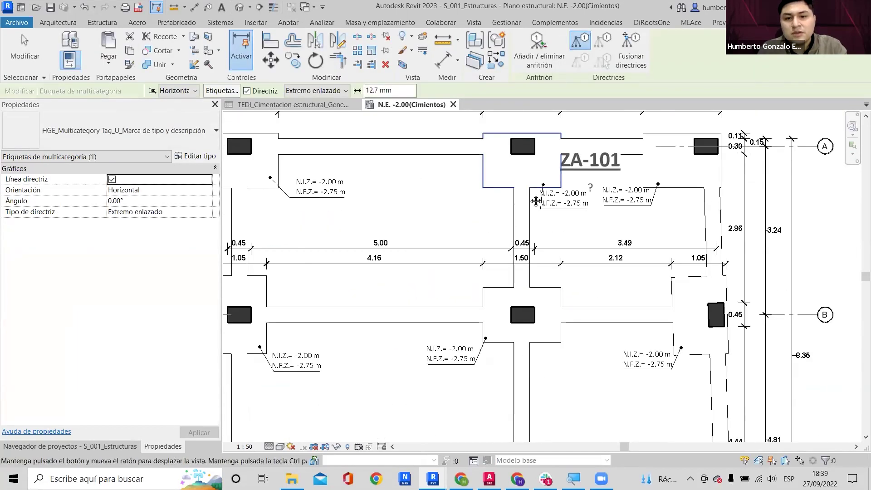
pyautogui.moveTo(537, 200); pyautogui.dragTo(420, 286, button='middle')
pyautogui.scroll(5, 552, 235)
pyautogui.scroll(-3, 596, 233)
pyautogui.scroll(1, 594, 278)
pyautogui.moveTo(594, 277); pyautogui.dragTo(505, 289, button='middle')
pyautogui.scroll(-2, 551, 189)
pyautogui.click(487, 244)
pyautogui.scroll(5, 494, 200)
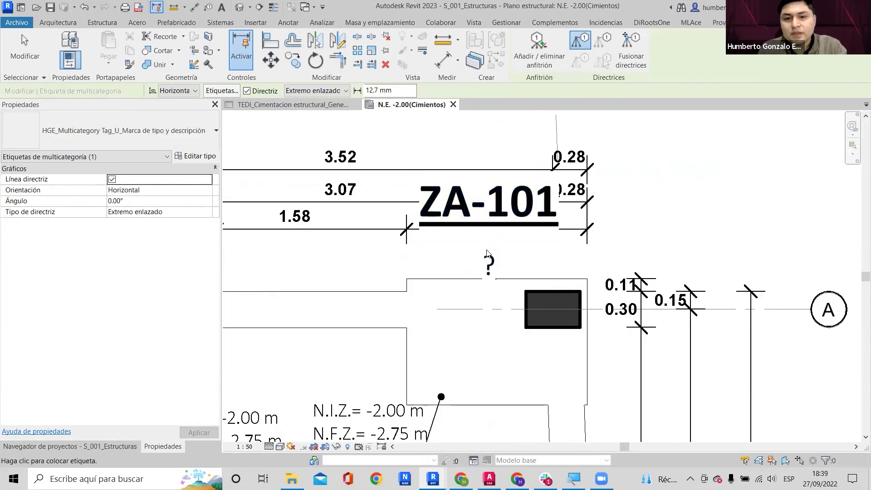
pyautogui.press('Escape')
# Move the footing tag at grid A-6 up above the dimension lines.
pyautogui.click(503, 216)
pyautogui.scroll(-4, 502, 256)
pyautogui.moveTo(487, 268); pyautogui.dragTo(499, 183)
pyautogui.scroll(3, 493, 211)
pyautogui.press('Escape')
pyautogui.scroll(-2, 504, 187)
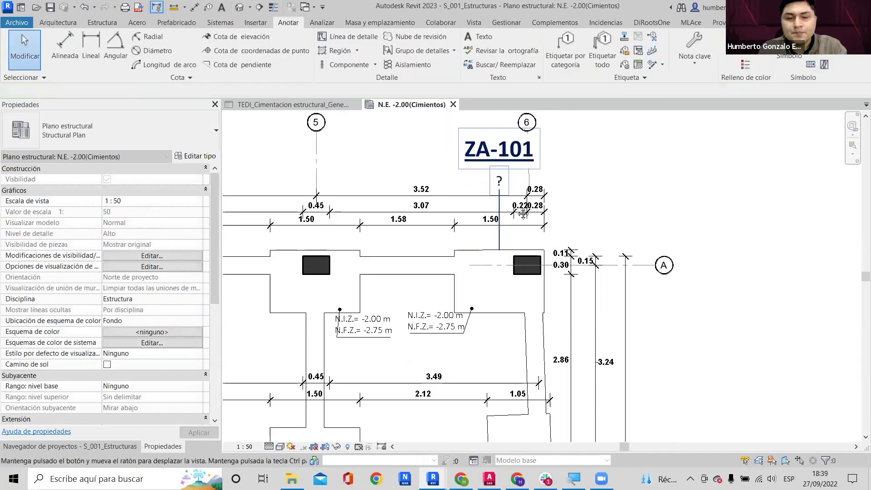
# Examine the tag at grid A-6 and the properties of the rectangular footing it identifies.
pyautogui.scroll(4, 506, 184)
pyautogui.scroll(-2, 509, 181)
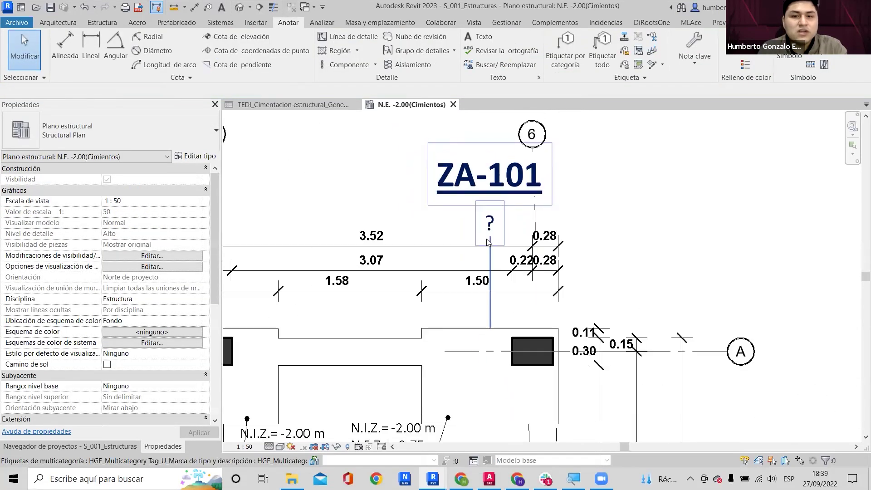
pyautogui.click(489, 234)
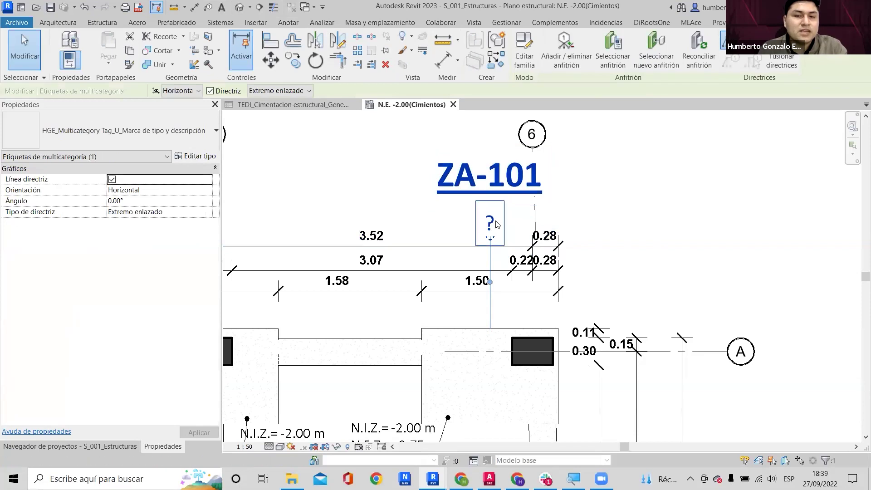
pyautogui.scroll(-3, 546, 208)
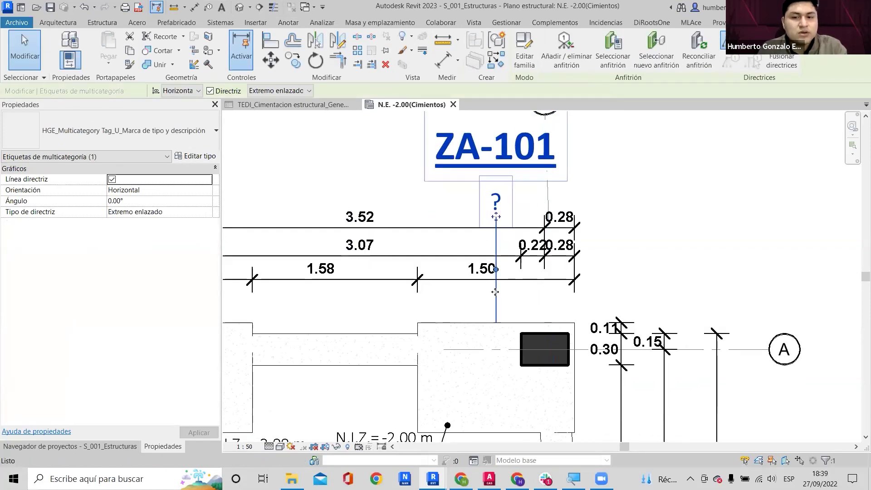
pyautogui.press('Escape')
pyautogui.click(485, 317)
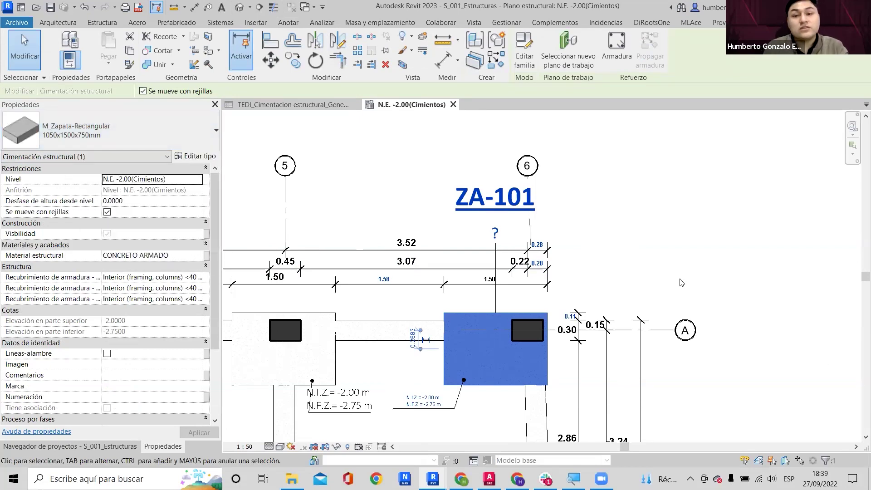
pyautogui.scroll(-3, 629, 137)
pyautogui.press('Escape')
pyautogui.scroll(4, 628, 137)
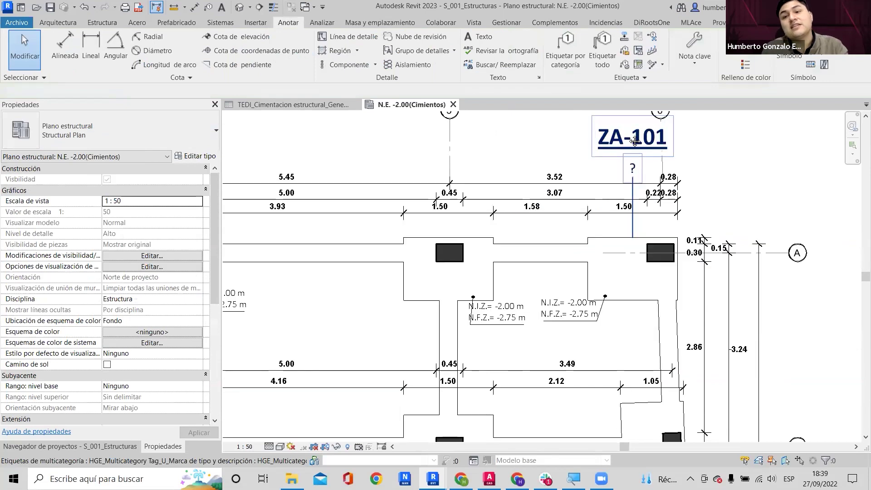
pyautogui.scroll(-2, 683, 164)
# Place a multi-category tag with leader on the foundation beam between grids 5 and 6 along axis A.
pyautogui.click(683, 164)
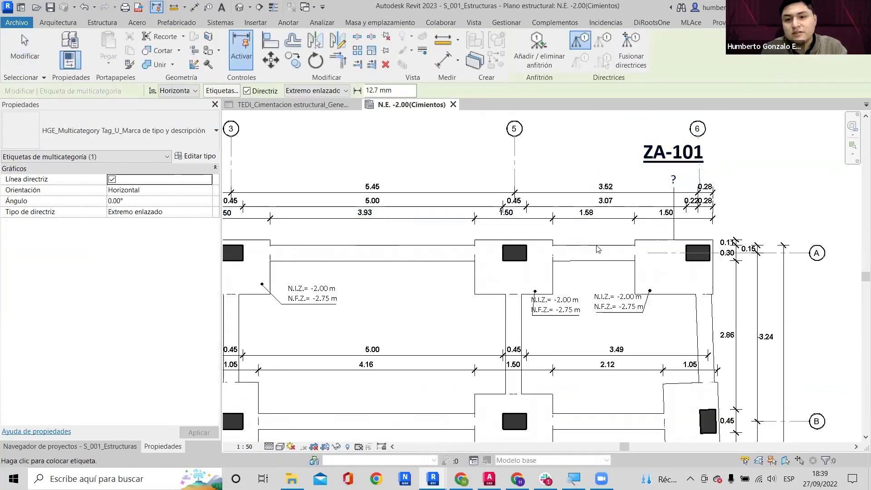
pyautogui.click(619, 253)
pyautogui.press('Escape')
pyautogui.scroll(3, 635, 304)
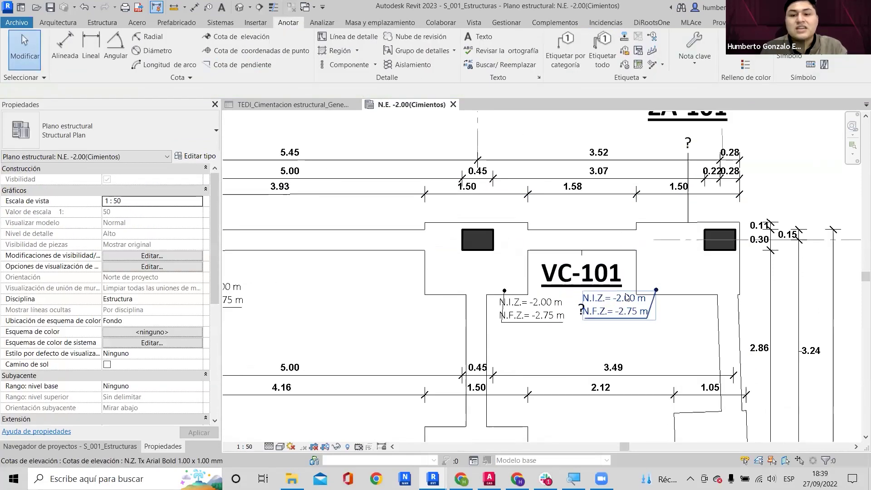
pyautogui.click(565, 267)
pyautogui.scroll(-3, 605, 265)
pyautogui.scroll(1, 708, 195)
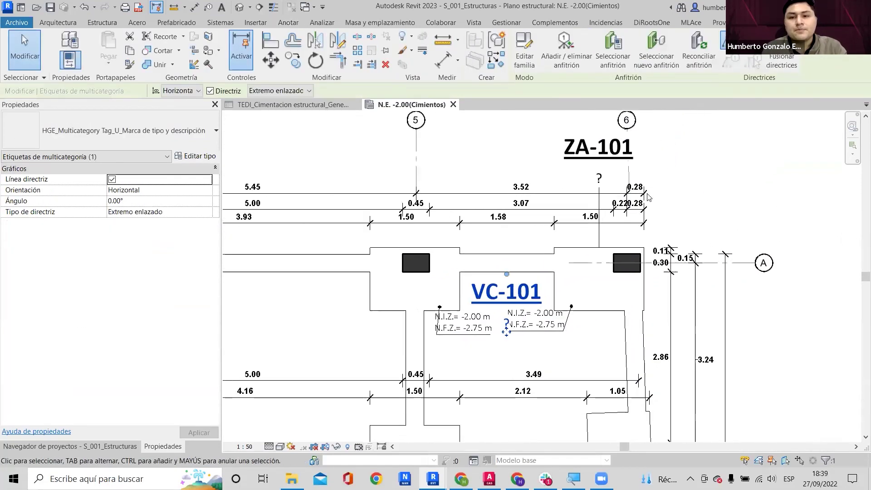
# Check the description line of the ZA-101 tag against the family and type of its footing.
pyautogui.click(665, 138)
pyautogui.scroll(3, 668, 146)
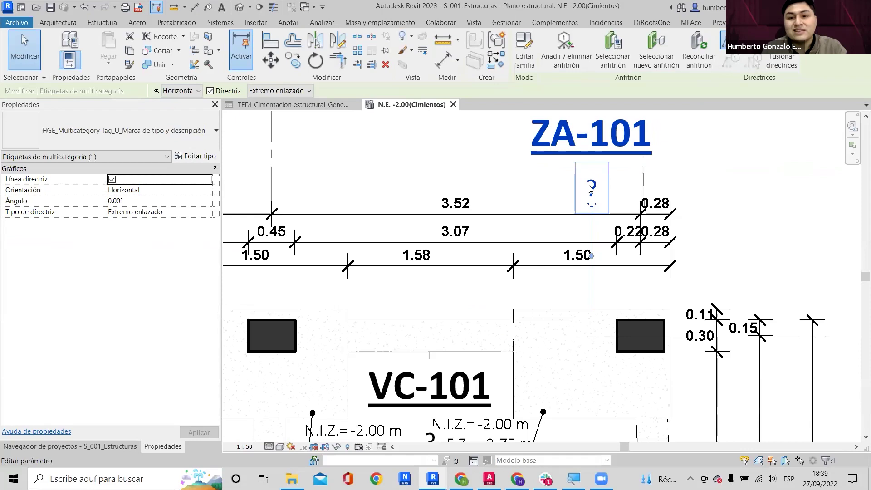
pyautogui.scroll(-1, 592, 190)
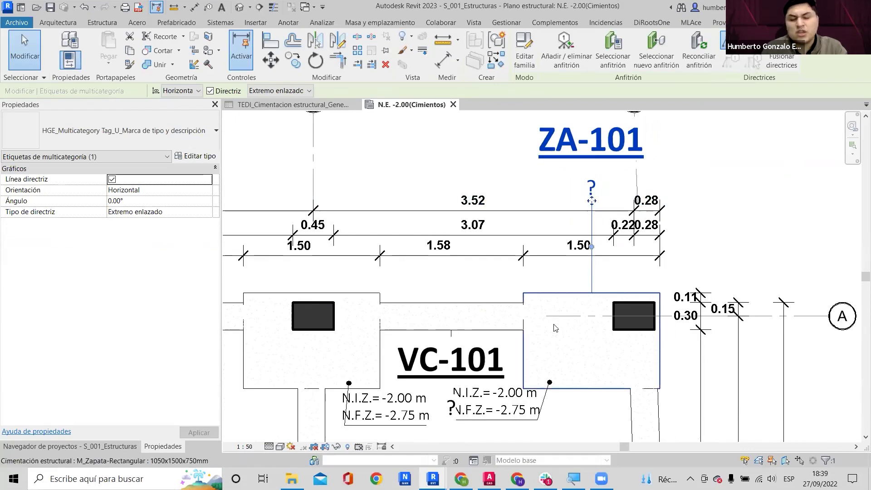
pyautogui.click(587, 190)
pyautogui.press('Escape')
pyautogui.press('Escape')
pyautogui.click(541, 299)
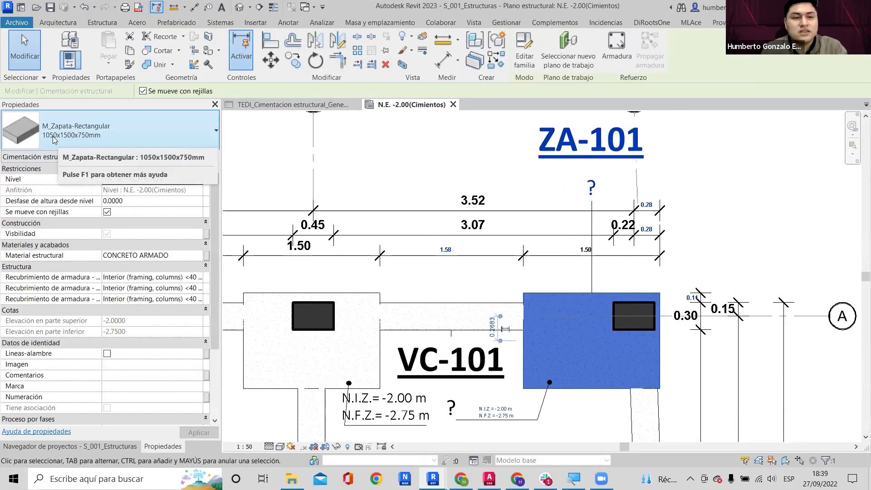
# Open the multi-category tag family for editing and assign the 3mm type to the Marca de tipo label.
pyautogui.click(566, 155)
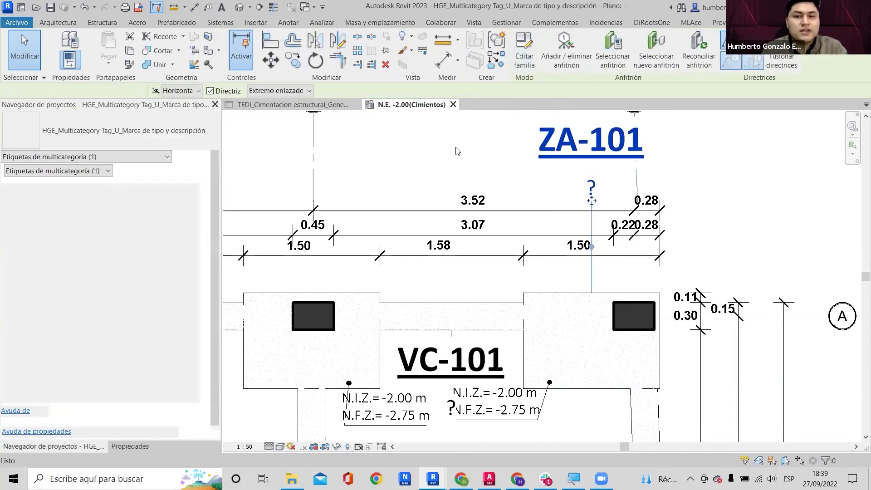
pyautogui.scroll(5, 526, 277)
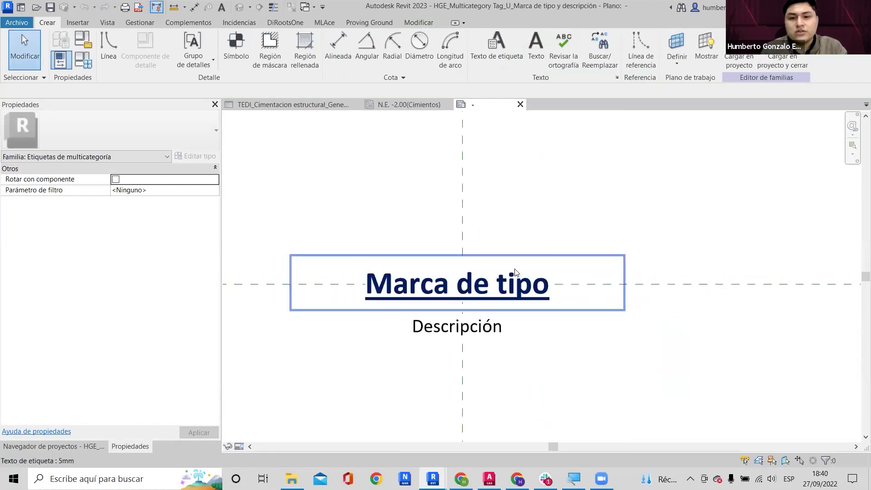
pyautogui.click(515, 272)
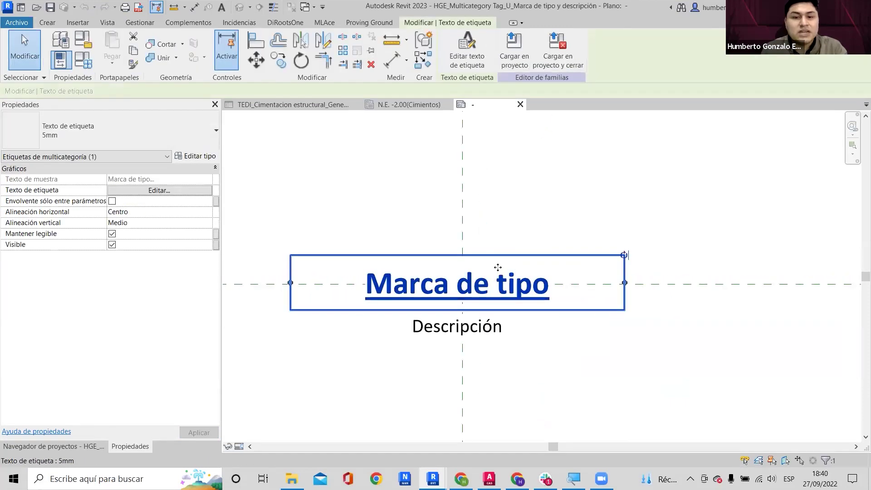
pyautogui.click(174, 127)
pyautogui.click(81, 186)
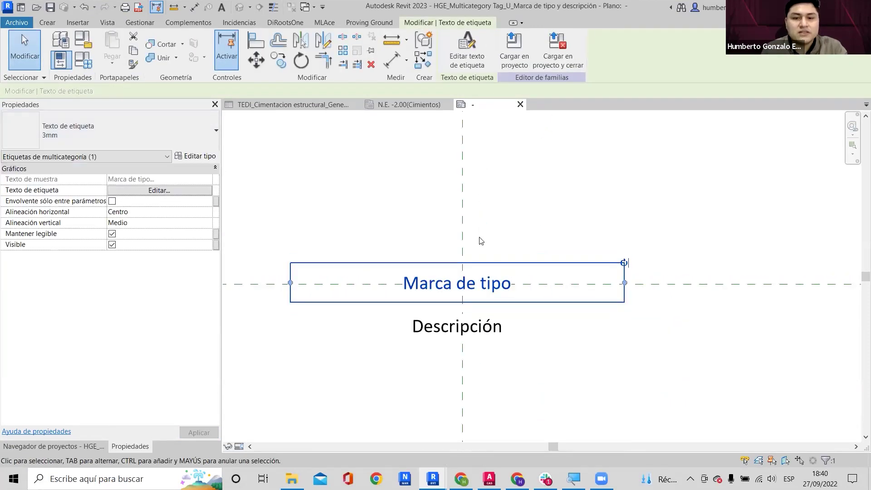
# Duplicate the Marca de tipo label's 3mm type under the name 3mm_Calibri_Bold.
pyautogui.scroll(2, 480, 240)
pyautogui.click(188, 157)
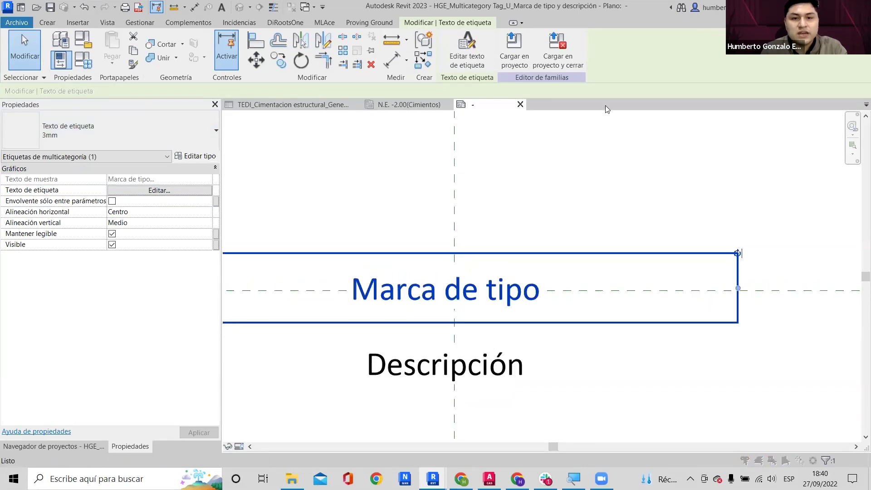
pyautogui.click(774, 52)
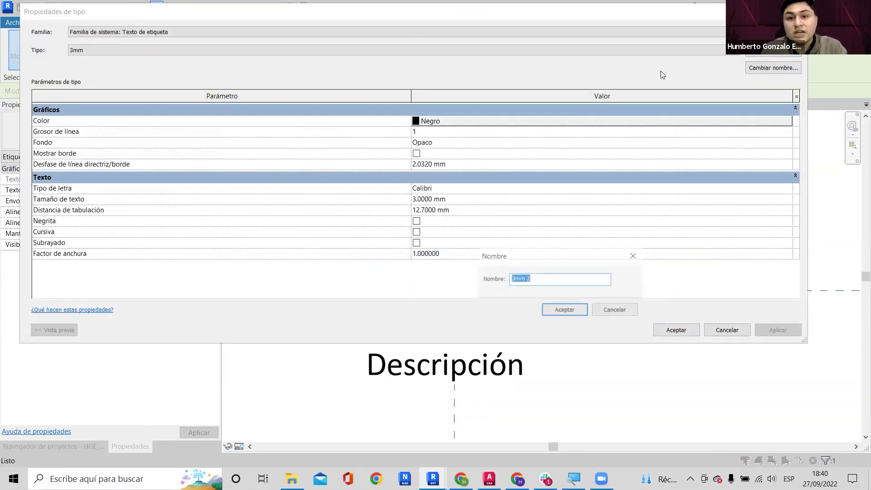
pyautogui.write('3mm-')
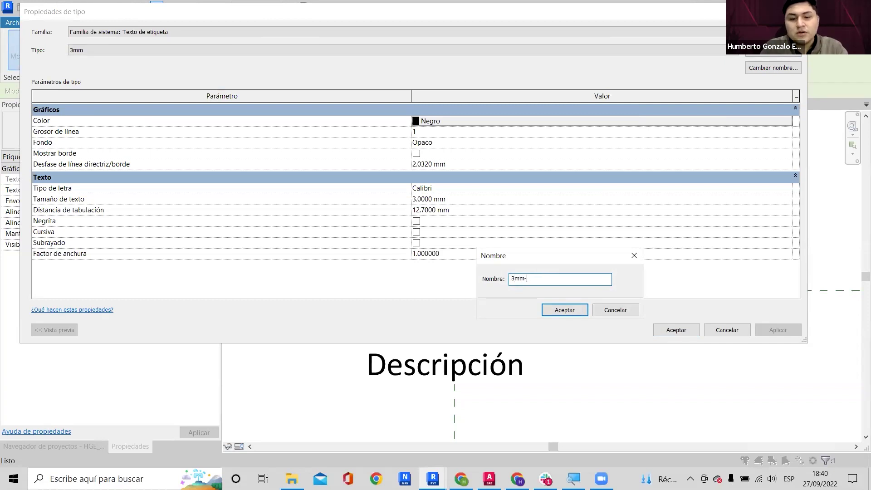
pyautogui.write('Bl')
pyautogui.press('BackSpace')
pyautogui.press('BackSpace')
pyautogui.press('BackSpace')
pyautogui.write('_Calibri_B')
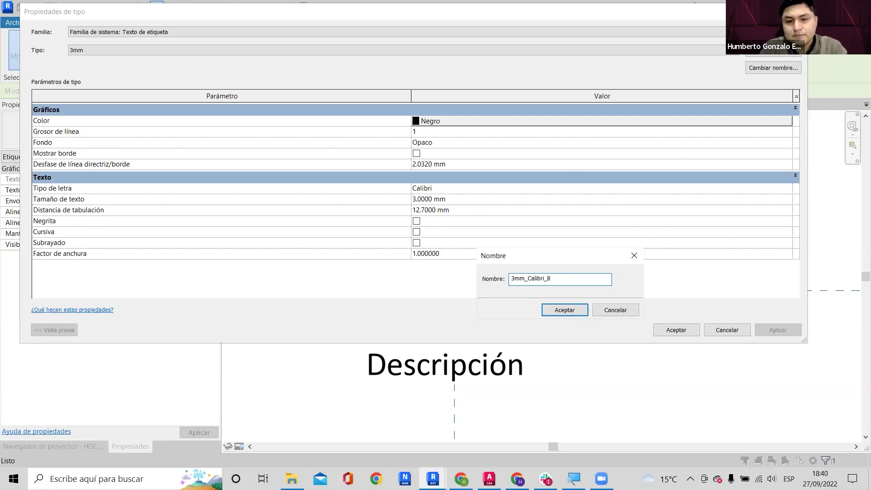
pyautogui.write('ol')
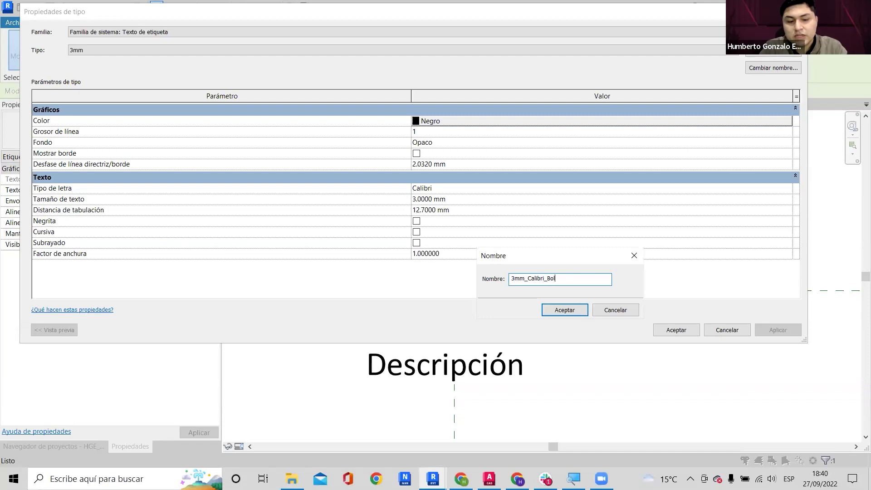
pyautogui.write('d}')
pyautogui.press('Return')
pyautogui.press('Return')
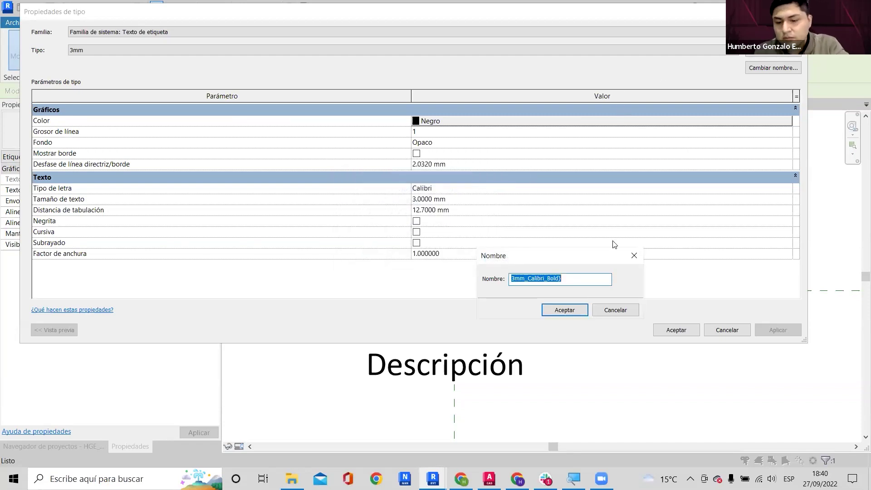
pyautogui.press('End')
pyautogui.press('BackSpace')
pyautogui.press('Return')
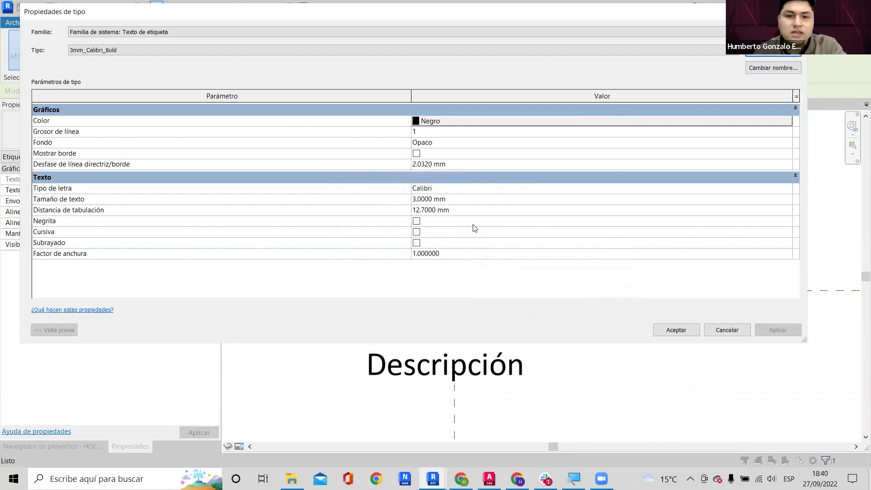
# Turn on Negrita and Subrayado in the 3mm_Calibri_Bold label type.
pyautogui.click(418, 225)
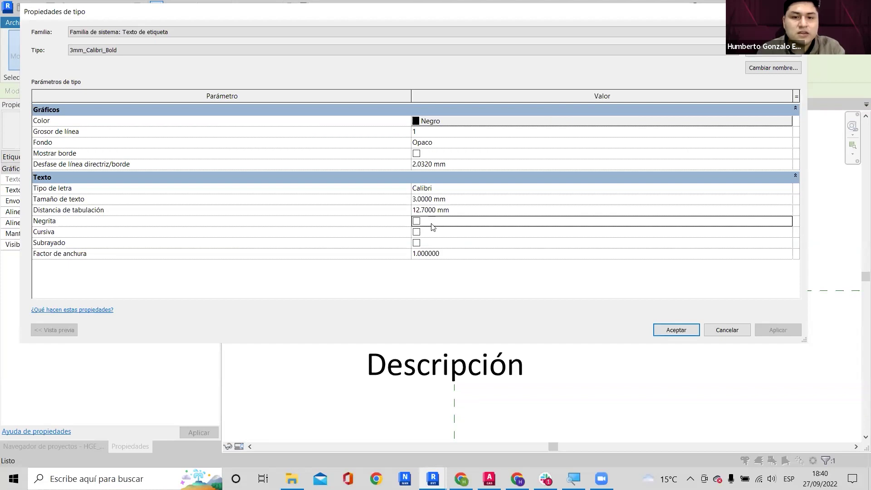
pyautogui.click(676, 330)
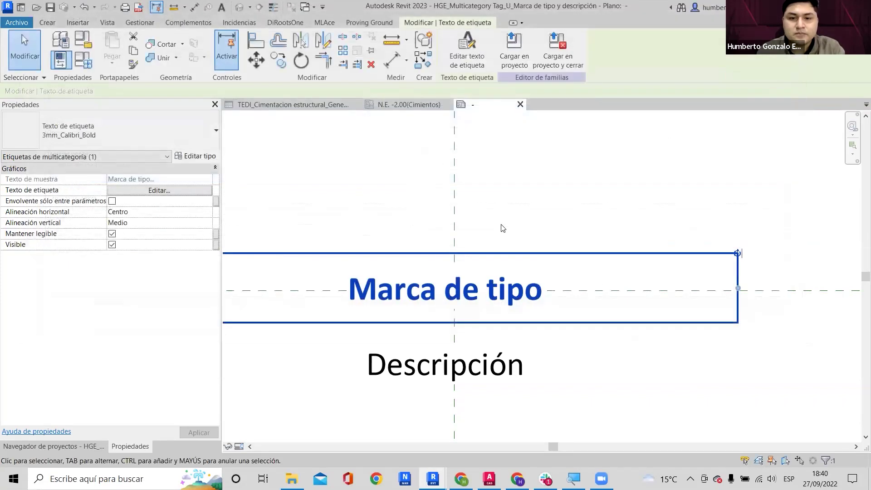
pyautogui.click(197, 157)
pyautogui.click(417, 243)
pyautogui.click(666, 331)
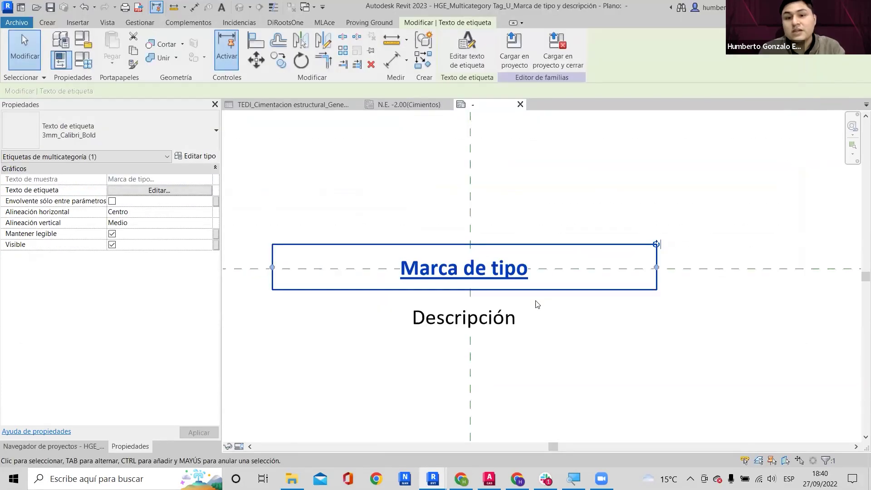
pyautogui.scroll(2, 527, 318)
pyautogui.click(486, 340)
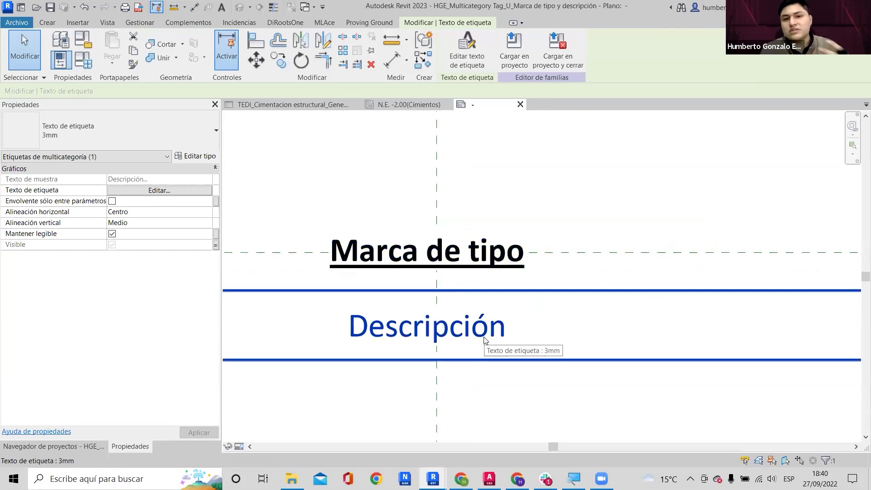
pyautogui.click(193, 167)
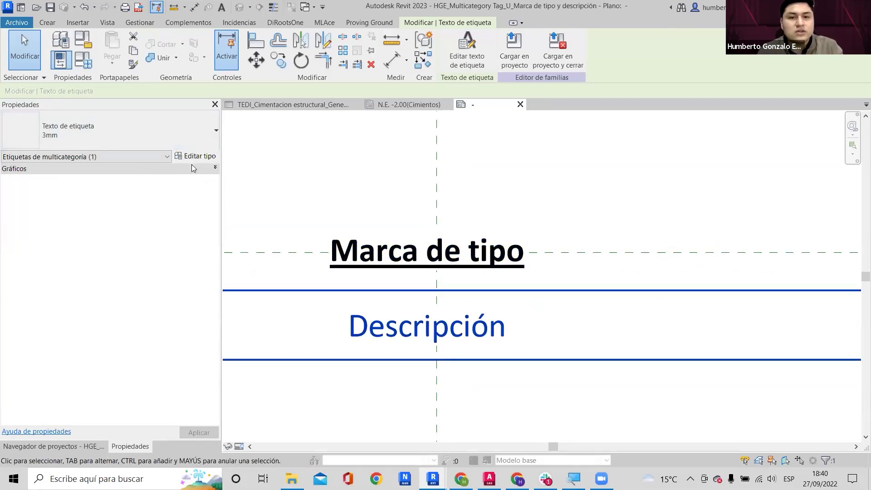
pyautogui.click(192, 158)
pyautogui.click(760, 54)
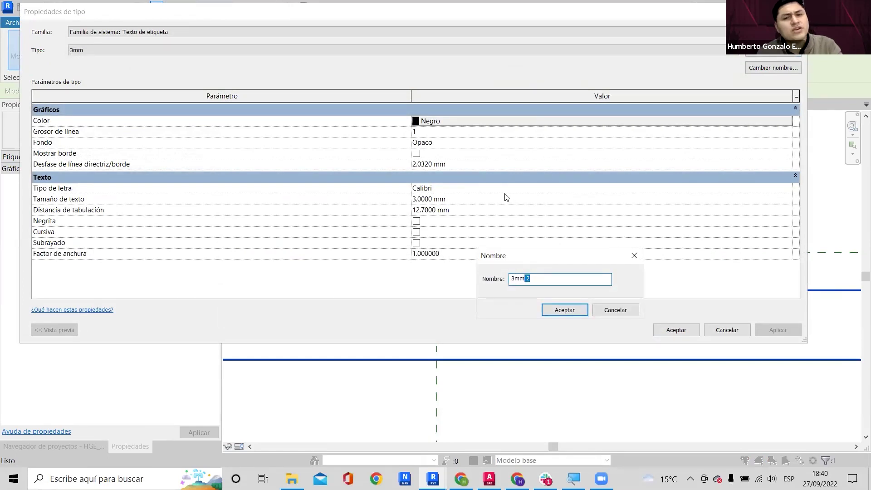
pyautogui.press('Escape')
pyautogui.press('Escape')
# Move the Descripción label up so it sits directly beneath the Marca de tipo label.
pyautogui.moveTo(435, 280); pyautogui.dragTo(435, 286)
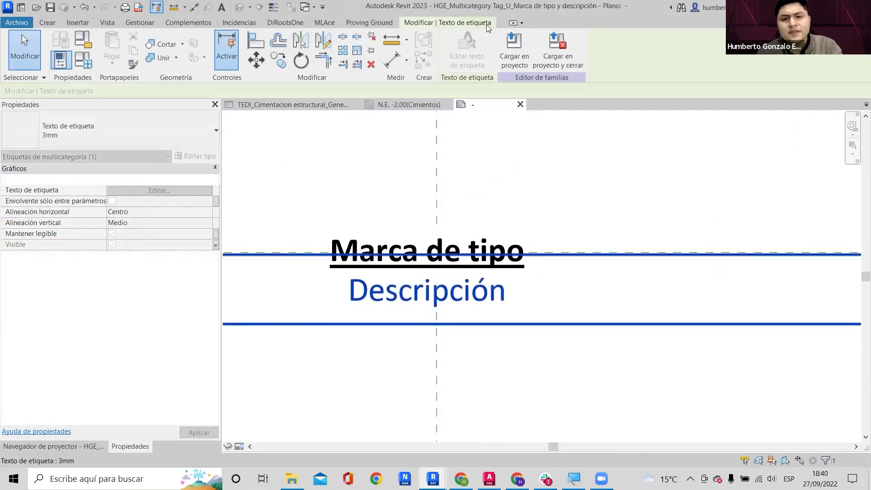
pyautogui.press('Escape')
# Replace the Descripción parameter with Marca de tipo in the lower label's text.
pyautogui.click(453, 305)
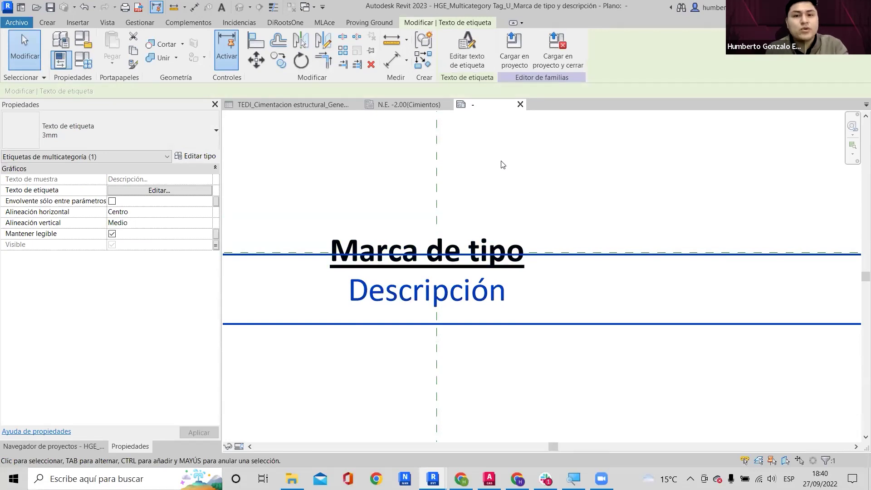
pyautogui.click(468, 54)
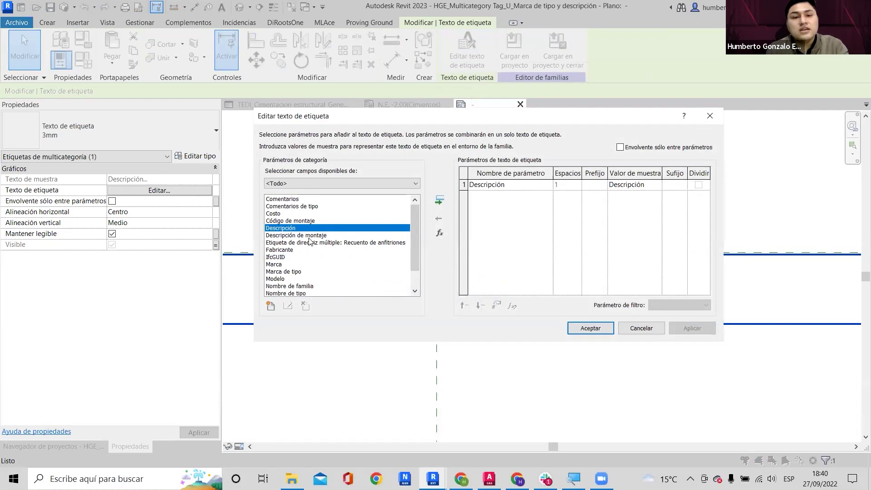
pyautogui.click(299, 224)
pyautogui.press('t')
pyautogui.scroll(-1, 310, 245)
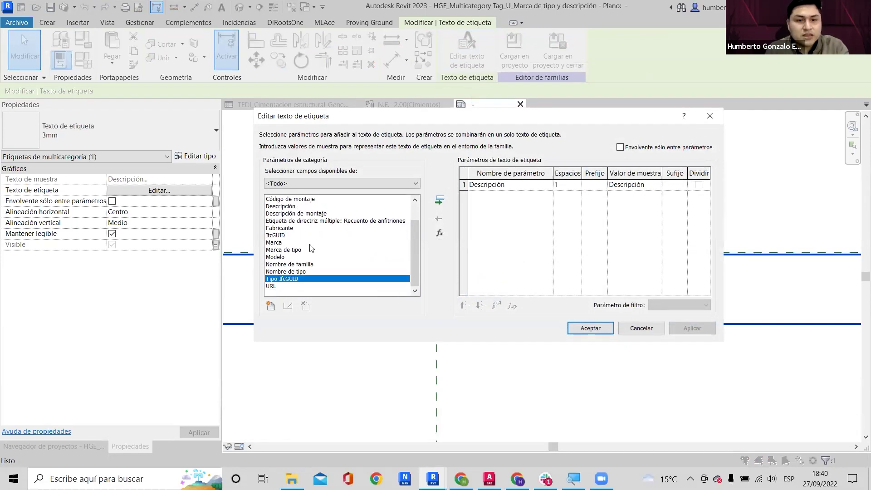
pyautogui.click(300, 257)
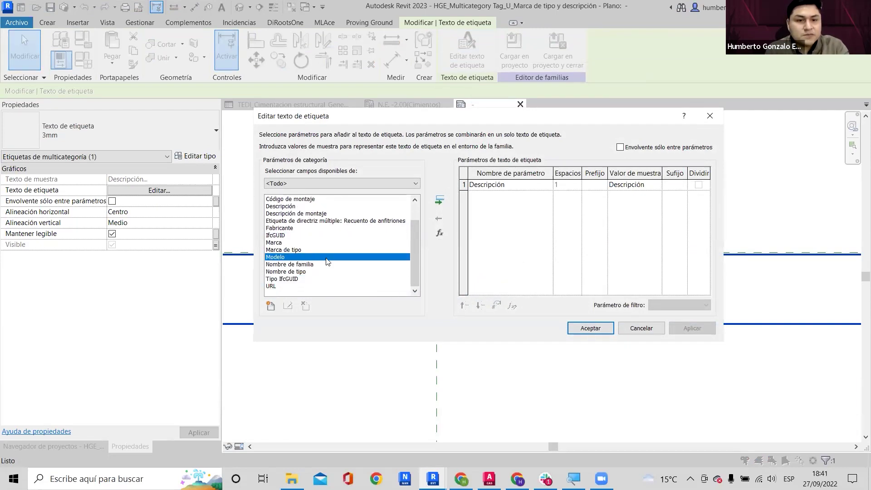
pyautogui.click(301, 251)
pyautogui.scroll(1, 307, 255)
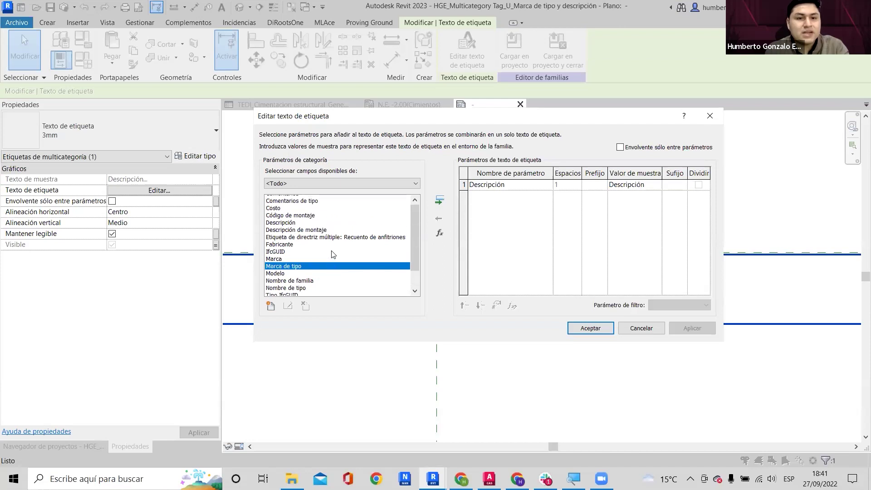
pyautogui.click(440, 201)
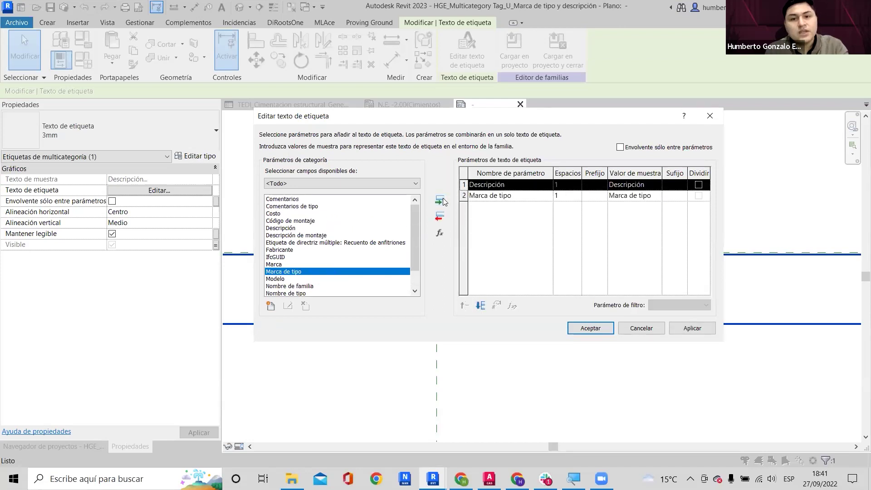
pyautogui.click(440, 217)
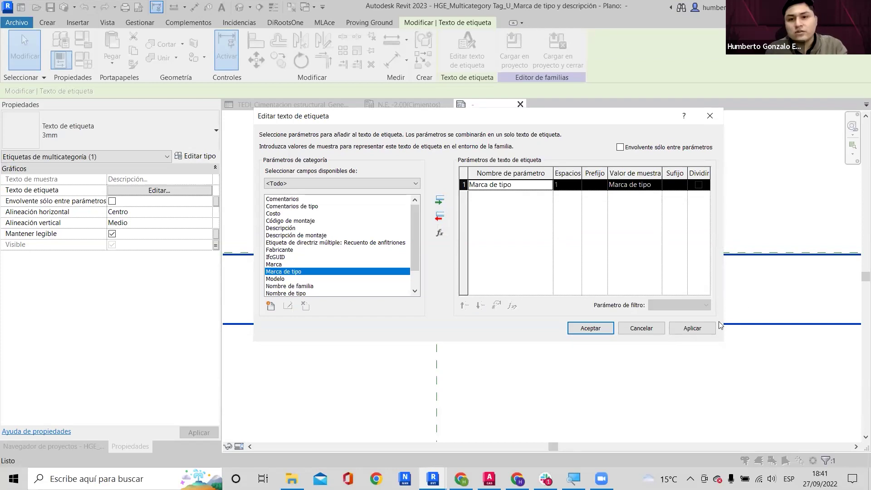
pyautogui.click(571, 325)
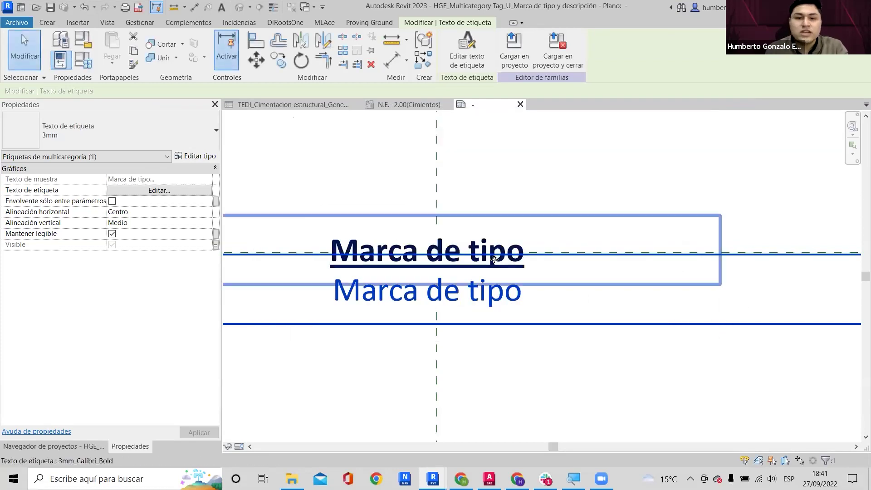
# Set Nombre de tipo as the lower label's only parameter, removing its Marca de tipo parameter.
pyautogui.click(455, 48)
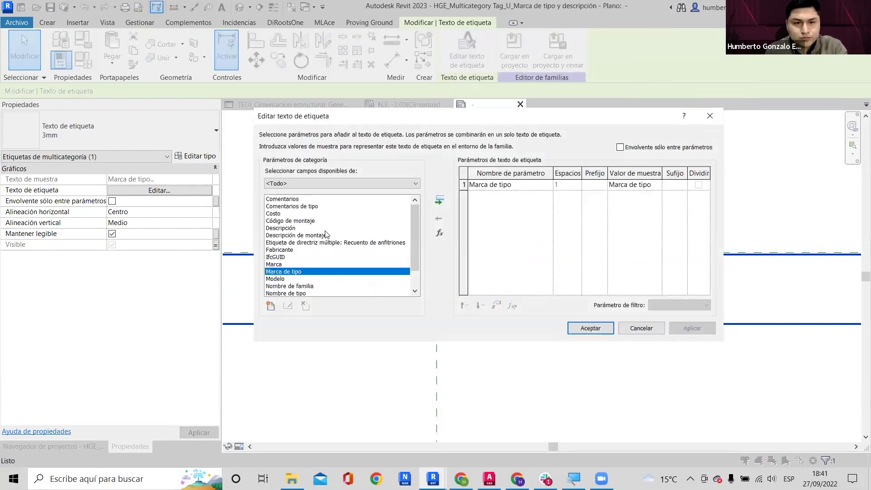
pyautogui.scroll(-1, 326, 234)
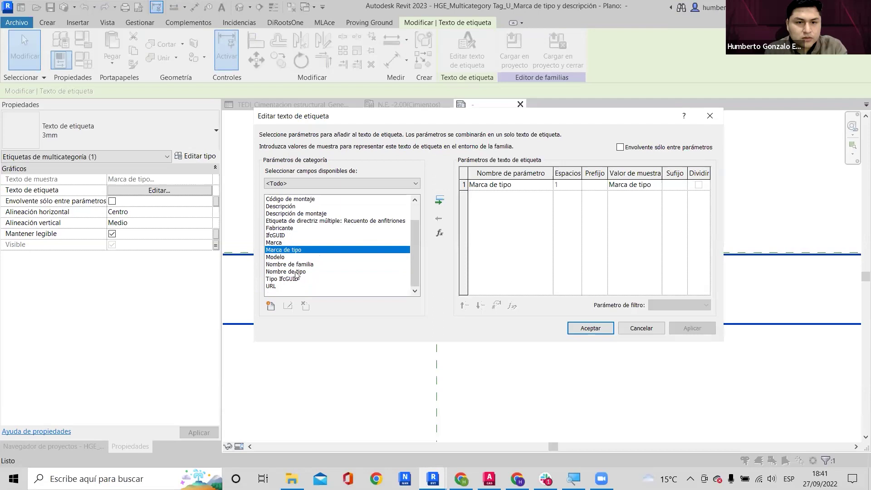
pyautogui.scroll(1, 318, 260)
pyautogui.scroll(-1, 319, 257)
pyautogui.click(303, 272)
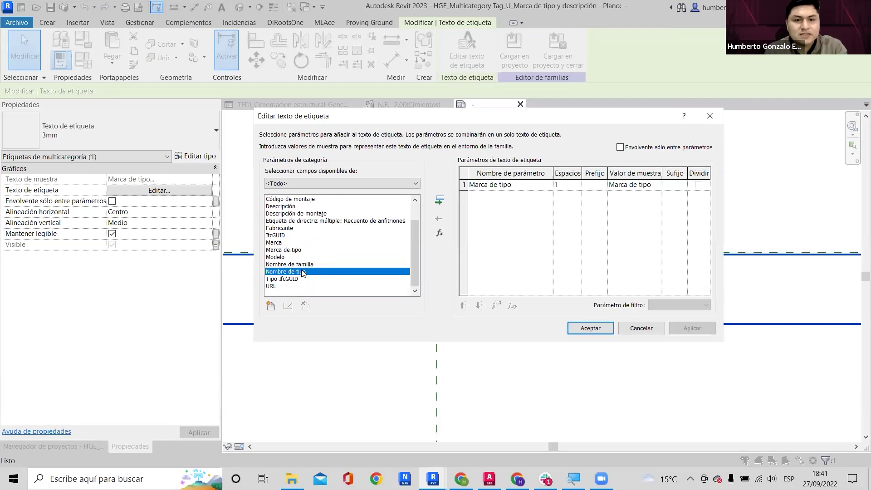
pyautogui.click(439, 202)
pyautogui.click(499, 185)
pyautogui.click(440, 217)
pyautogui.press('Return')
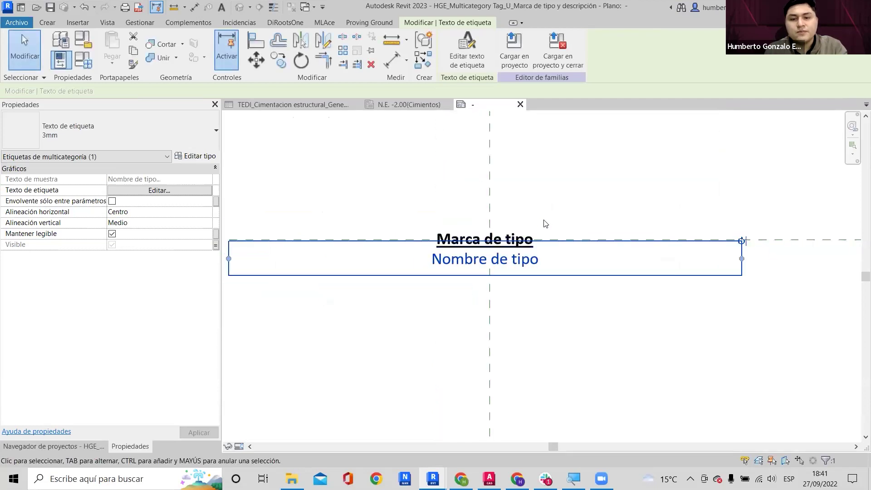
# Load the edited tag family into S_001_Estructuras.rvt, overwriting the existing version and its parameter values.
pyautogui.scroll(3, 544, 227)
pyautogui.click(542, 229)
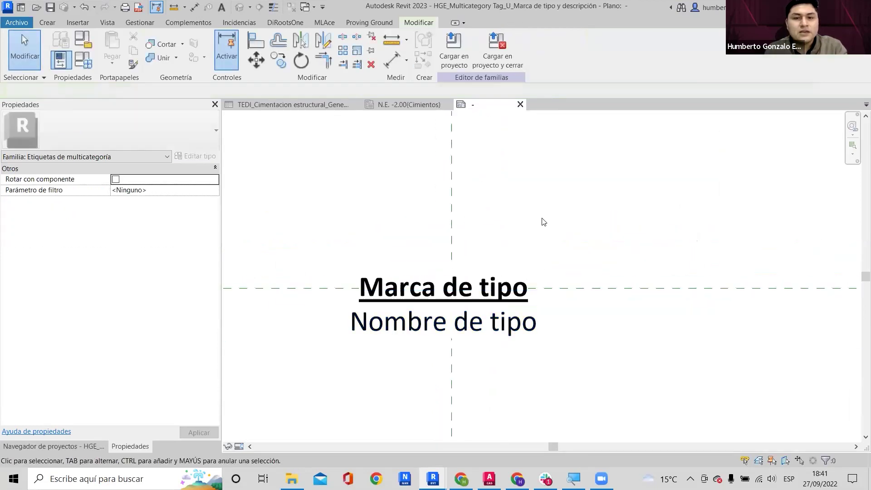
pyautogui.click(469, 42)
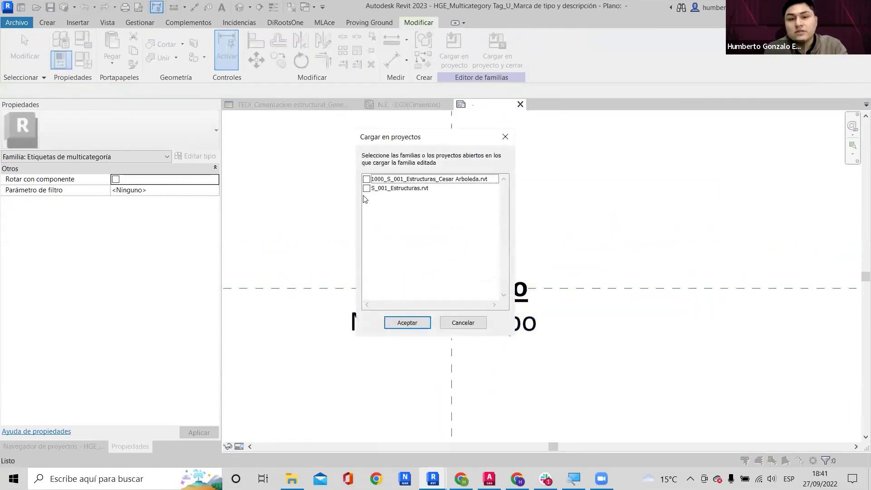
pyautogui.click(367, 189)
pyautogui.click(407, 322)
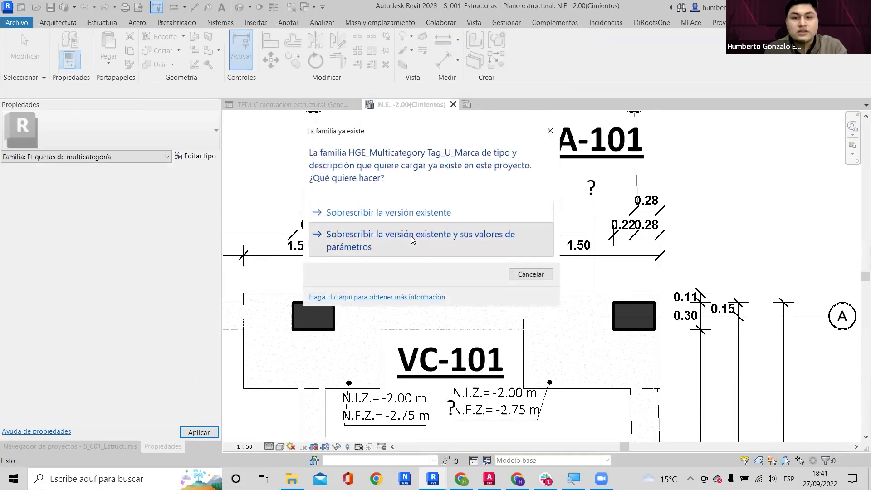
pyautogui.click(412, 241)
# Examine the reloaded ZA-101 and VC-101 tags near axis A in the foundation plan for content and text size.
pyautogui.scroll(-4, 547, 225)
pyautogui.moveTo(546, 224); pyautogui.dragTo(585, 241, button='middle')
pyautogui.scroll(4, 549, 204)
pyautogui.scroll(-3, 543, 186)
pyautogui.scroll(1, 608, 186)
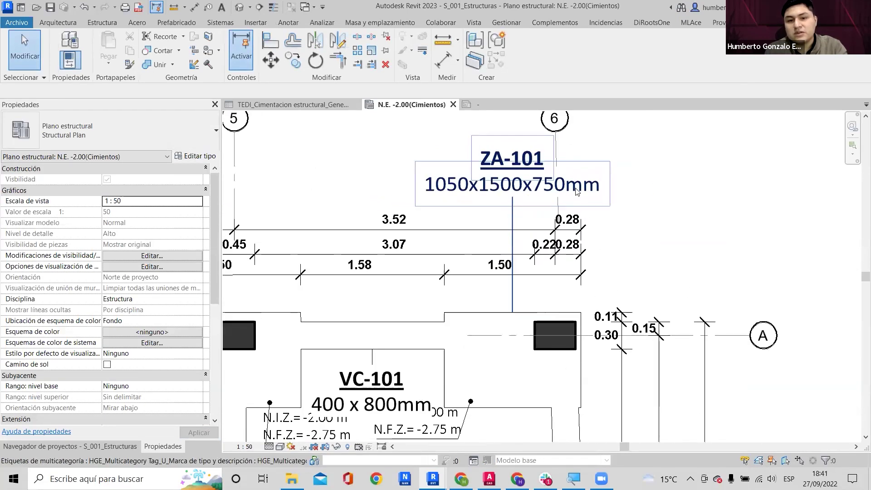
pyautogui.scroll(-3, 607, 186)
pyautogui.scroll(2, 647, 236)
pyautogui.scroll(-2, 646, 236)
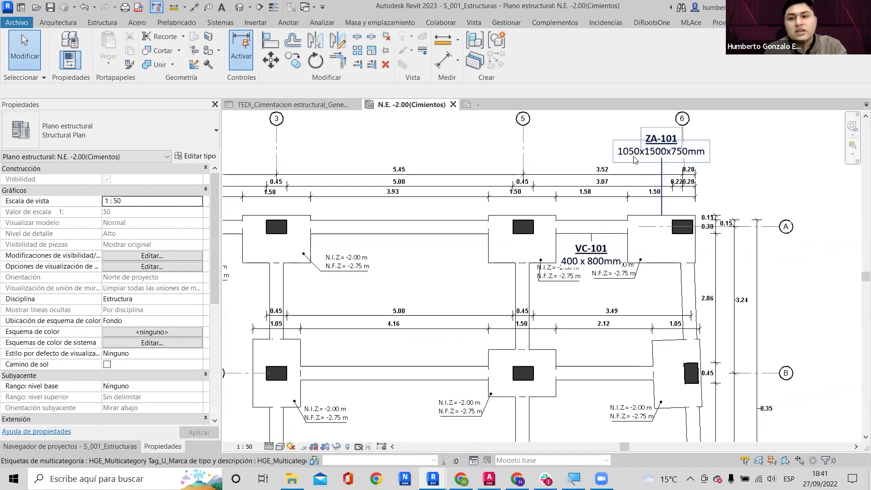
# Open the family of the ZA-101 multi-category tag for editing.
pyautogui.click(634, 160)
pyautogui.scroll(2, 635, 160)
pyautogui.click(525, 57)
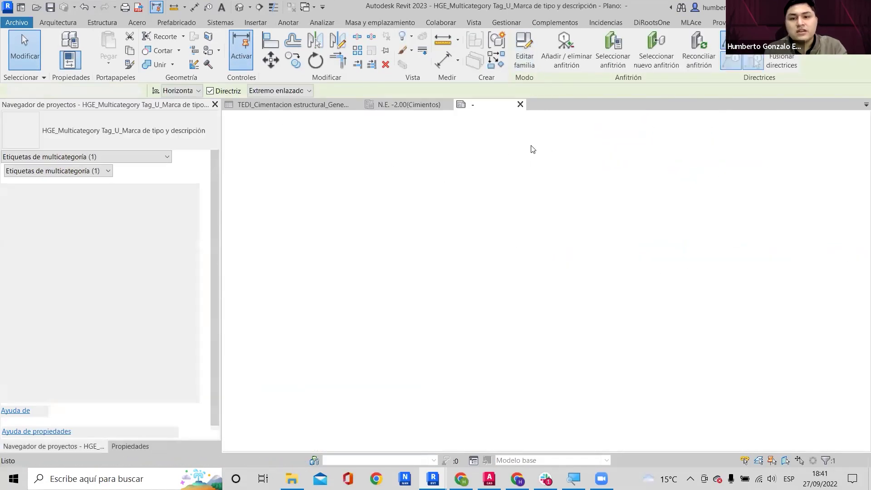
pyautogui.scroll(3, 455, 263)
# Duplicate the Marca de tipo label's text type under the name 1.5mm_Calibri_Bold.
pyautogui.click(455, 263)
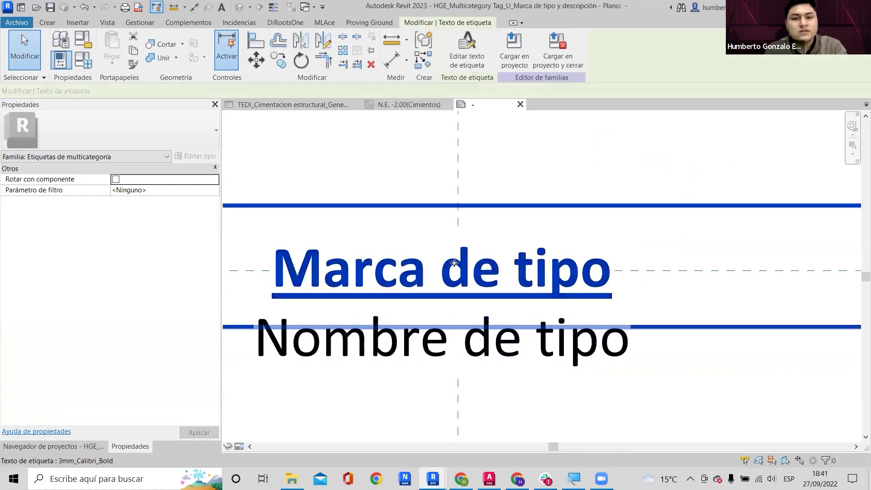
pyautogui.click(129, 138)
pyautogui.click(173, 139)
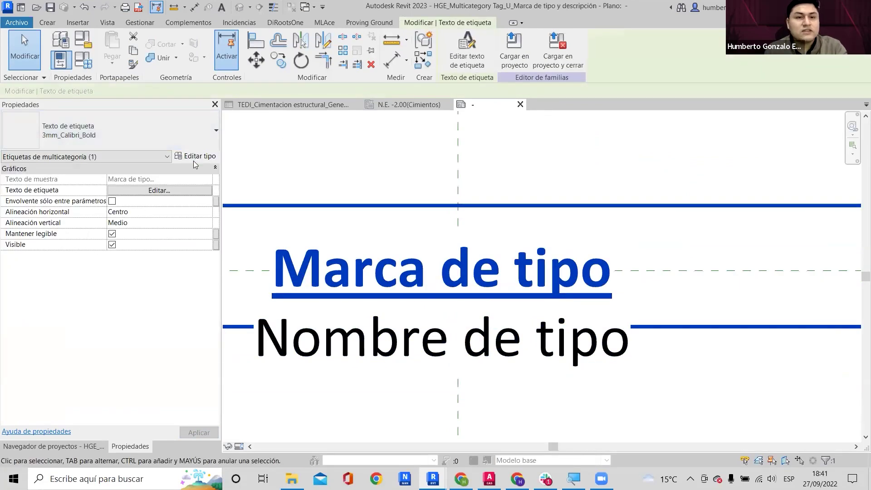
pyautogui.click(195, 160)
pyautogui.click(773, 50)
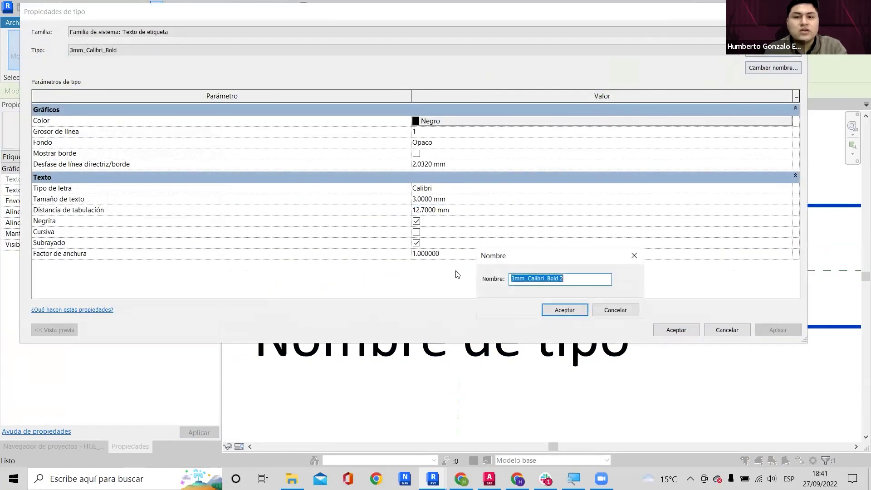
pyautogui.click(512, 279)
pyautogui.press('Delete')
pyautogui.write('1.5')
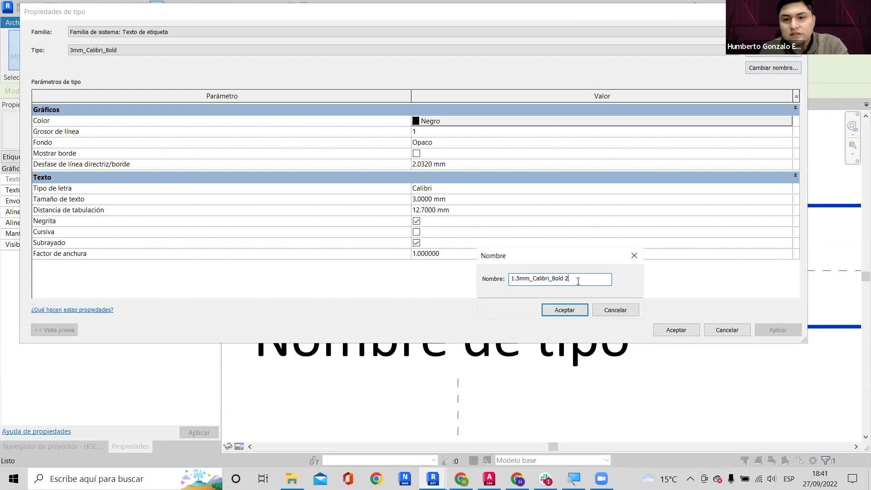
pyautogui.click(564, 309)
# Set the text size of the 1.5mm_Calibri_Bold label type to 1.5 mm.
pyautogui.click(456, 200)
pyautogui.write('1.5')
pyautogui.press('Tab')
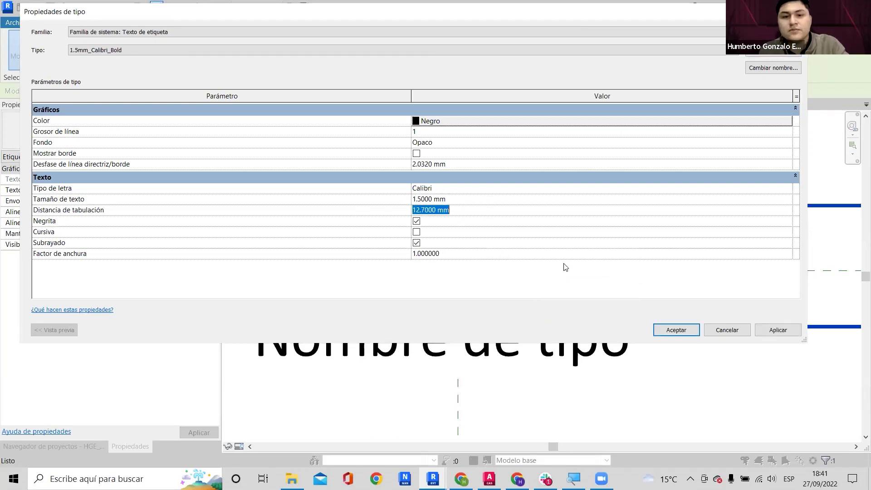
pyautogui.click(676, 330)
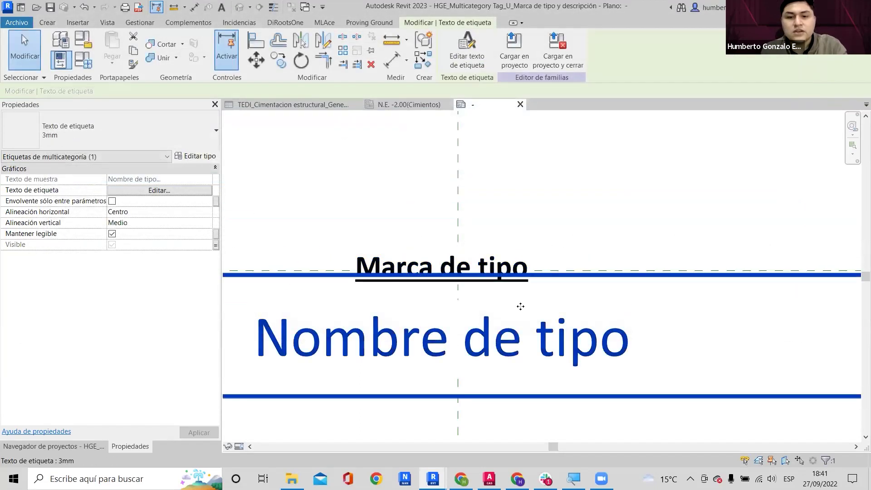
# Duplicate the Nombre de tipo label's 3mm text type under the name 1.5mm.
pyautogui.click(182, 157)
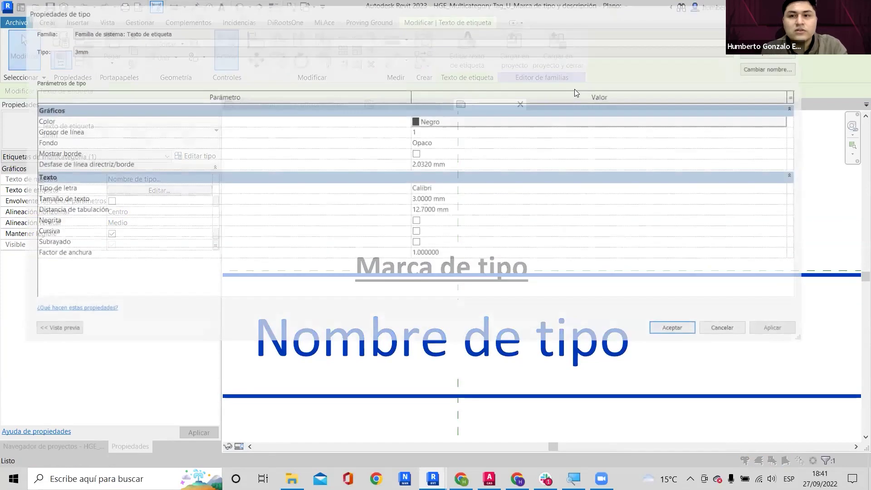
pyautogui.click(783, 56)
pyautogui.write('1.mm')
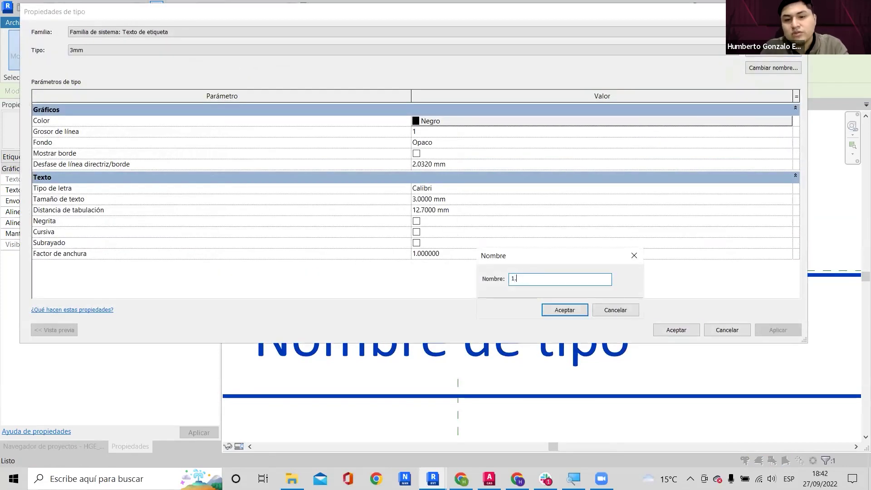
pyautogui.press('Return')
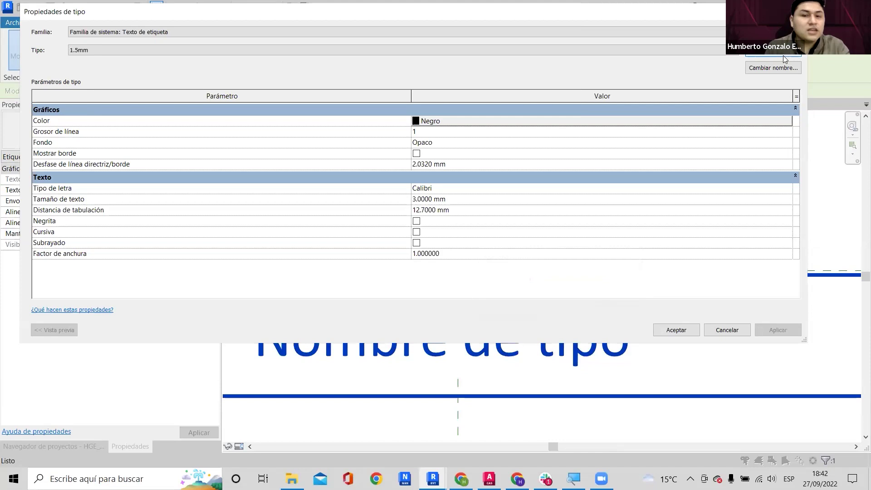
# Set the 1.5mm label type's text size to 1.5 mm and move the Nombre de tipo label up closer beneath Marca de tipo.
pyautogui.click(477, 200)
pyautogui.write('1.5')
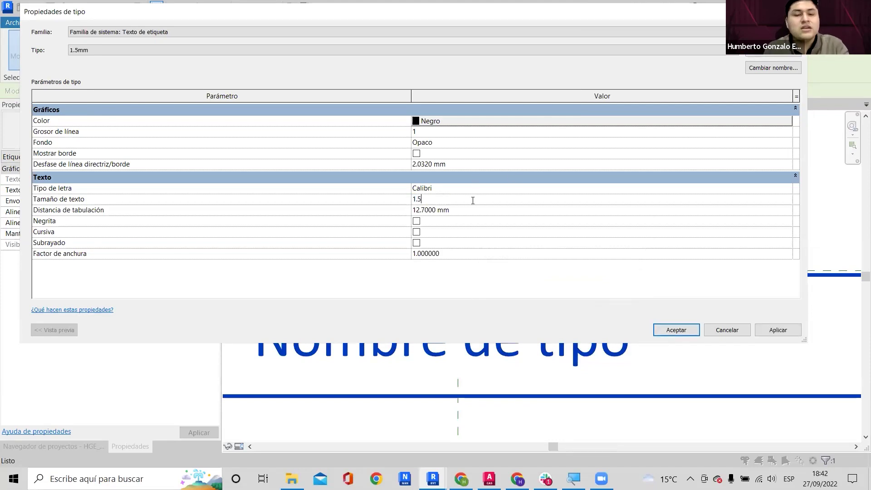
pyautogui.click(473, 221)
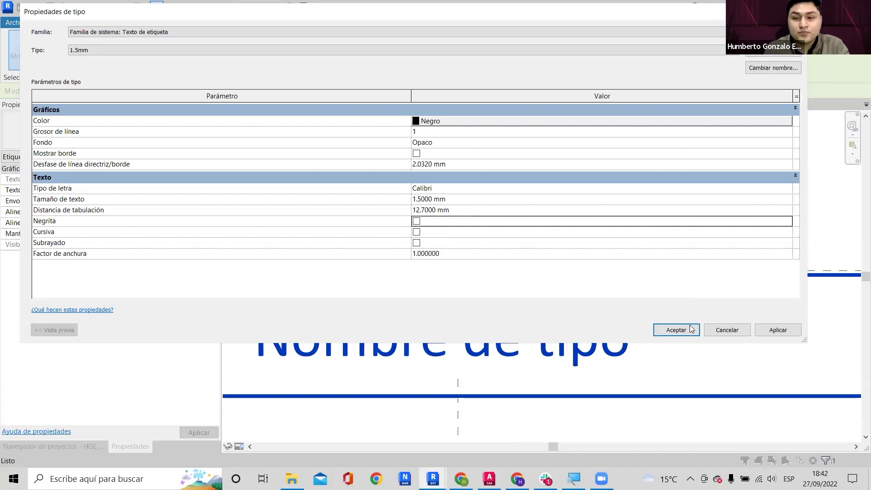
pyautogui.click(677, 330)
pyautogui.moveTo(507, 313); pyautogui.dragTo(507, 308)
pyautogui.press('Escape')
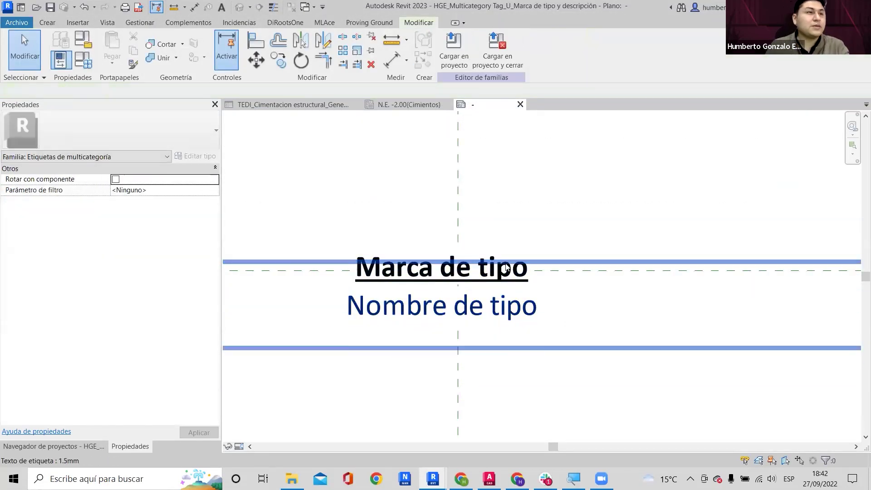
# Load the resized tag family into S_001_Estructuras.rvt, overwriting the existing version.
pyautogui.click(447, 54)
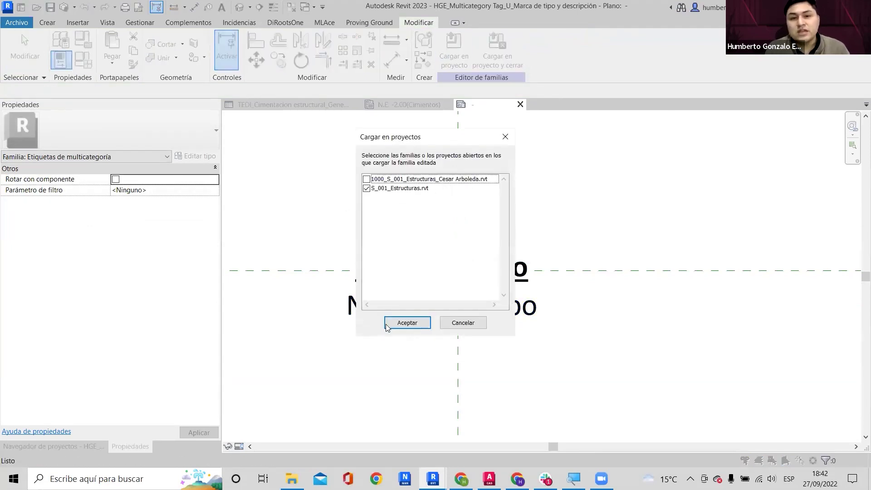
pyautogui.click(407, 322)
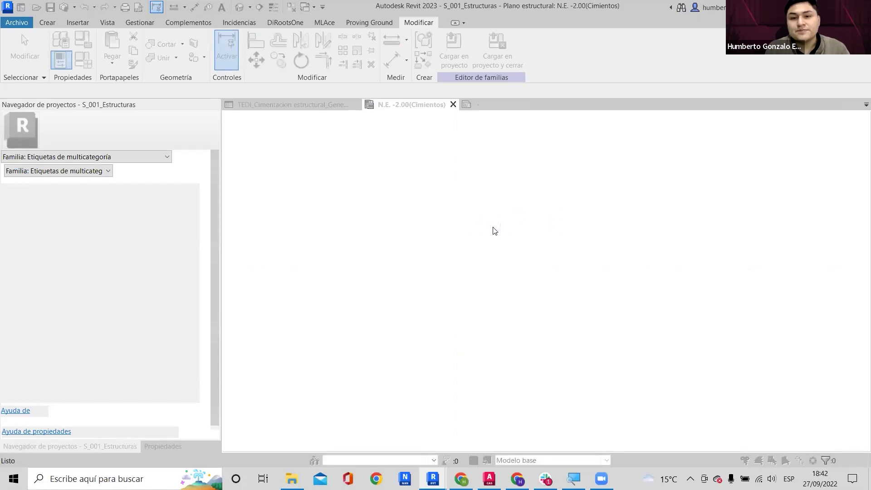
pyautogui.click(427, 237)
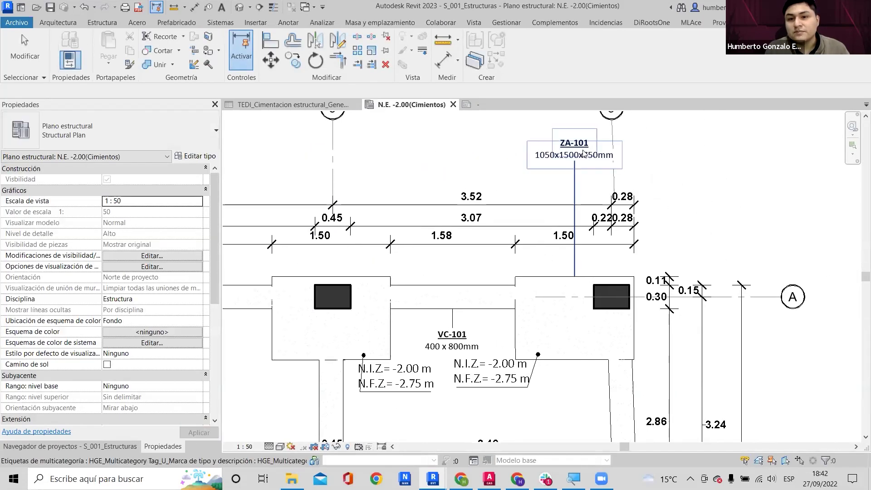
# Examine the text size of the reloaded ZA-101 and VC-101 tags against the nearby N.I.Z. and N.F.Z. elevation annotations.
pyautogui.scroll(3, 597, 139)
pyautogui.scroll(-3, 597, 139)
pyautogui.scroll(3, 485, 295)
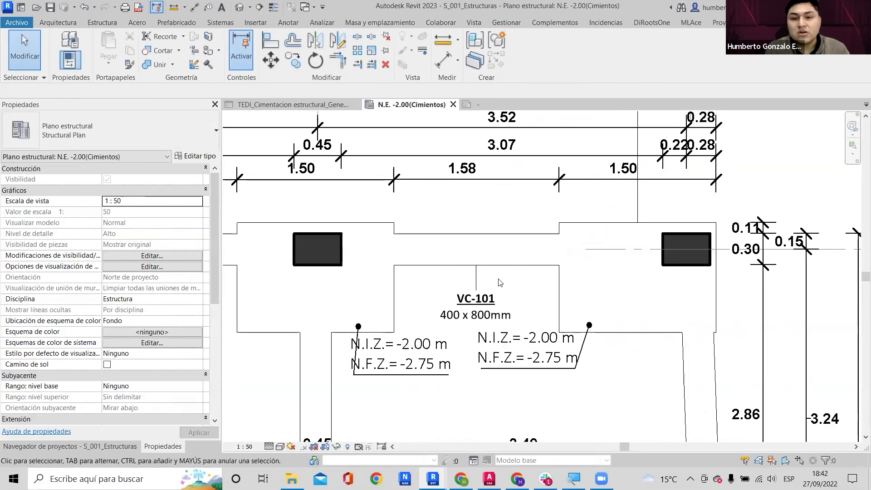
pyautogui.scroll(2, 485, 295)
pyautogui.scroll(-2, 486, 295)
pyautogui.moveTo(486, 295); pyautogui.dragTo(473, 216, button='middle')
pyautogui.click(473, 222)
pyautogui.press('Escape')
# Open the type properties of the N.I.Z./N.F.Z. spot elevation on the footing just right of the VC-101 tag.
pyautogui.scroll(3, 525, 278)
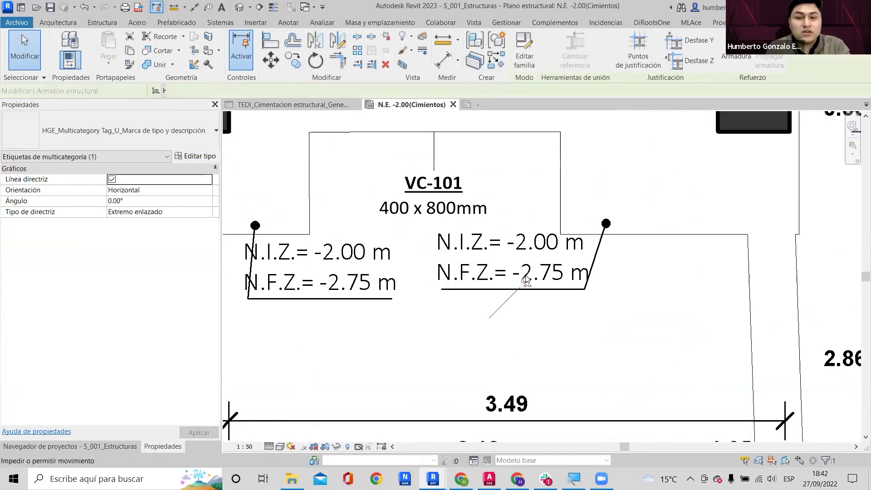
pyautogui.click(459, 277)
pyautogui.click(196, 156)
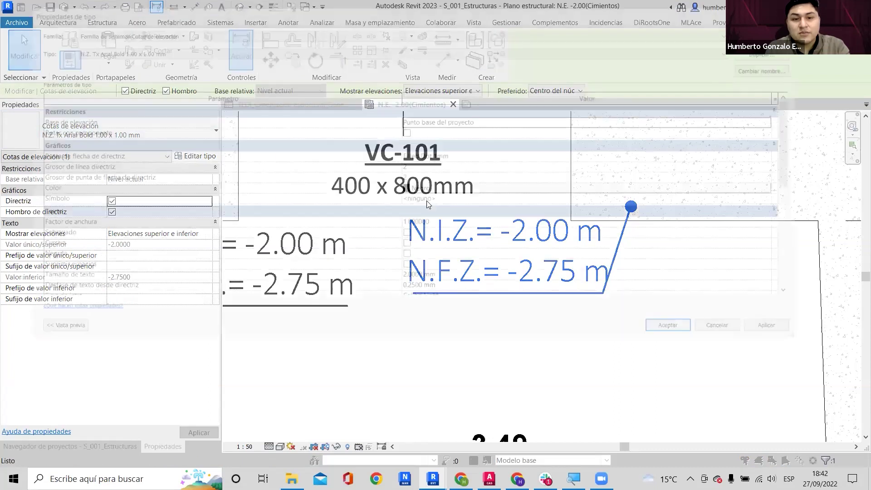
# Turn on bold text (Negrita) in the type properties of the N.I.Z./N.F.Z. spot elevation and apply the change.
pyautogui.scroll(-3, 456, 216)
pyautogui.scroll(-3, 456, 216)
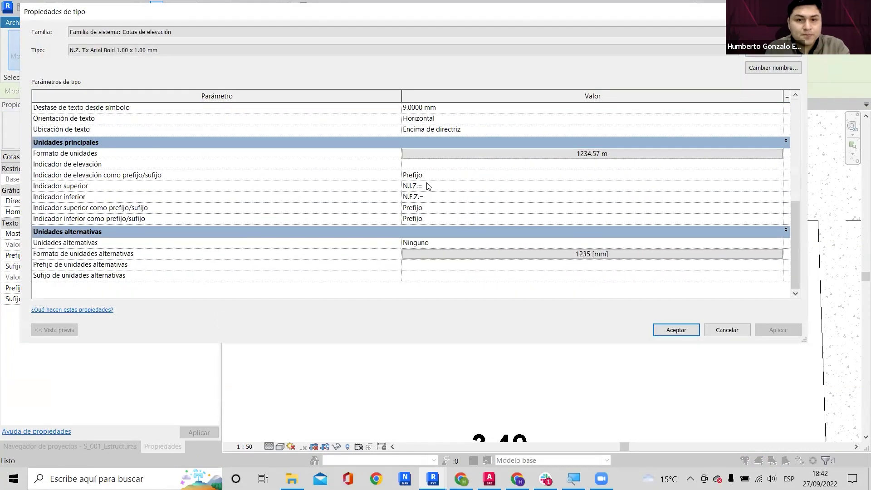
pyautogui.scroll(4, 436, 209)
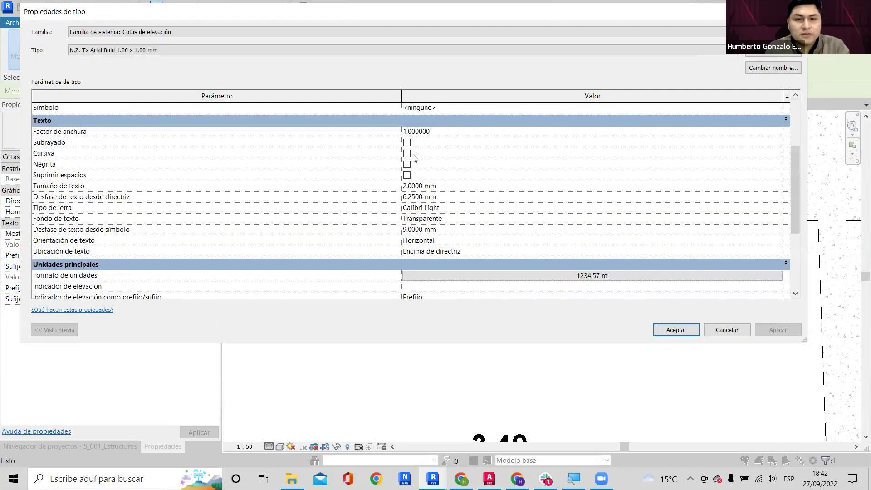
pyautogui.click(410, 166)
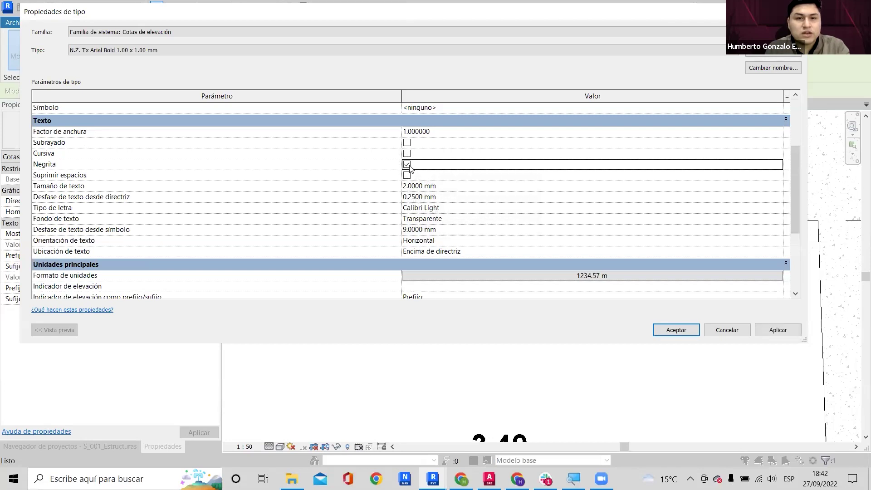
pyautogui.click(677, 330)
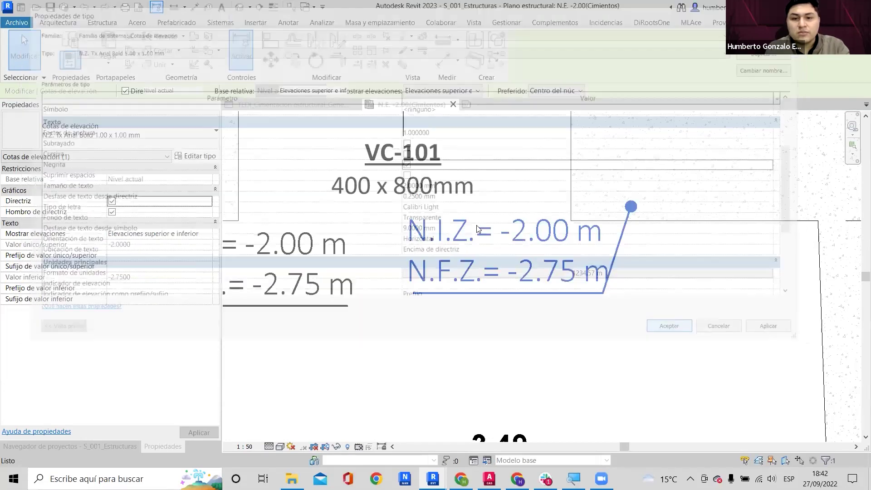
pyautogui.scroll(-2, 548, 218)
pyautogui.click(550, 204)
pyautogui.moveTo(549, 204); pyautogui.dragTo(543, 238, button='middle')
pyautogui.scroll(4, 542, 237)
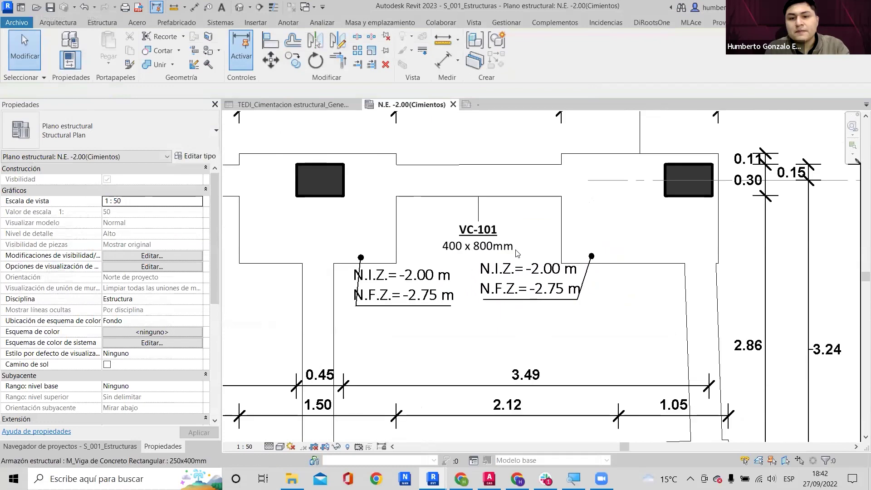
# Move the ZA-101 tag of the footing at axes A and 6 closer to the dimension lines above the plan.
pyautogui.scroll(-5, 468, 227)
pyautogui.click(473, 219)
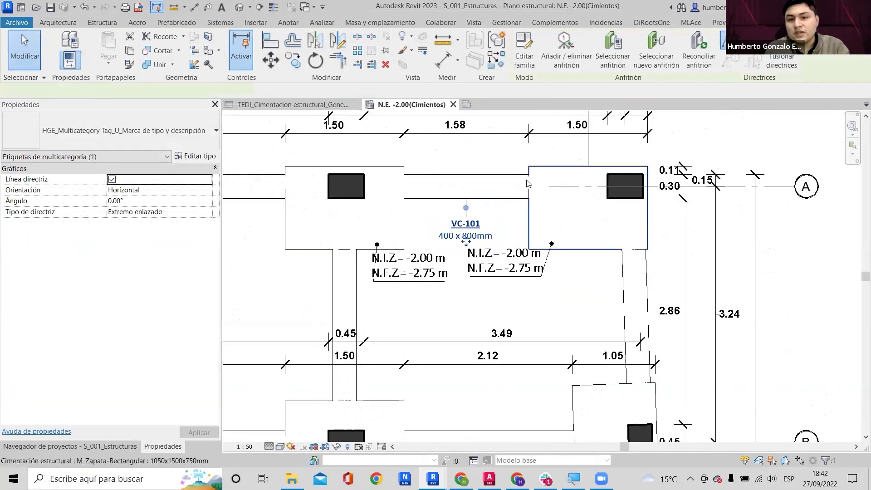
pyautogui.scroll(1, 528, 184)
pyautogui.moveTo(528, 184); pyautogui.dragTo(527, 231, button='middle')
pyautogui.scroll(1, 590, 209)
pyautogui.moveTo(590, 208); pyautogui.dragTo(544, 314, button='middle')
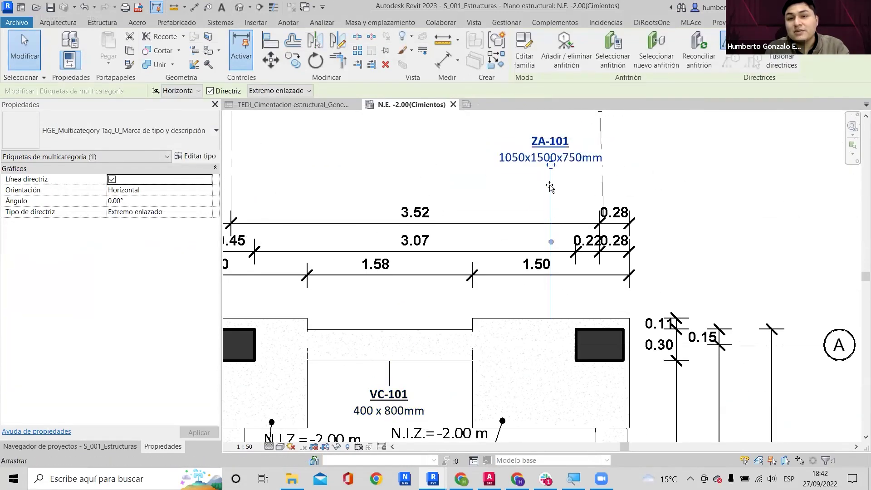
pyautogui.press('Escape')
pyautogui.scroll(2, 550, 168)
pyautogui.scroll(-2, 549, 177)
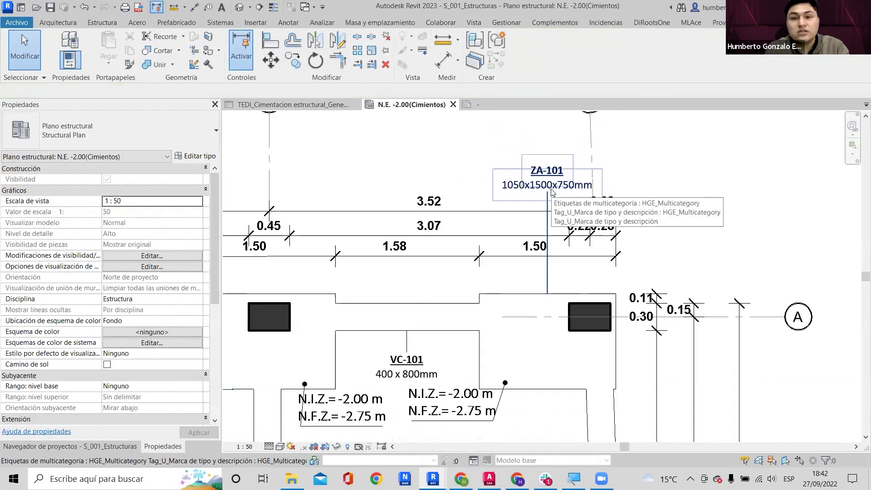
# Add a matching multicategory tag to the footing at axes A and 5, placing it just above the footing.
pyautogui.click(549, 182)
pyautogui.moveTo(447, 226); pyautogui.dragTo(484, 227, button='middle')
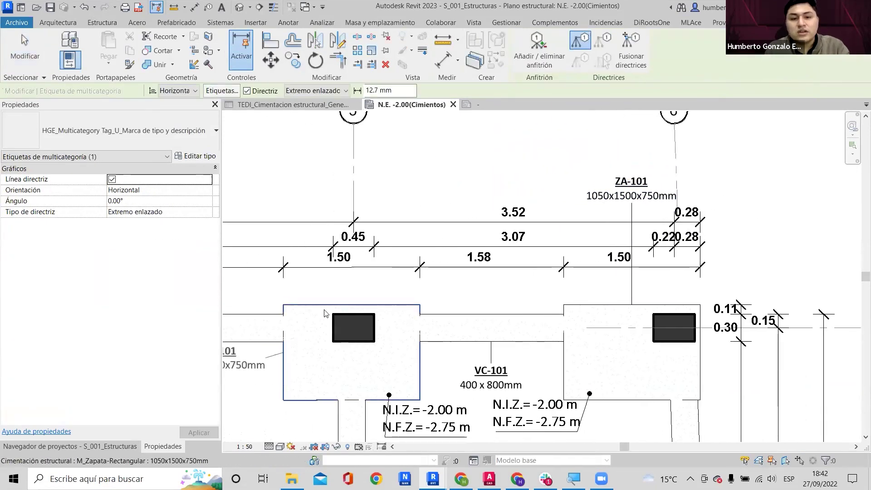
pyautogui.click(348, 309)
pyautogui.moveTo(394, 279); pyautogui.dragTo(452, 278, button='middle')
pyautogui.scroll(5, 409, 261)
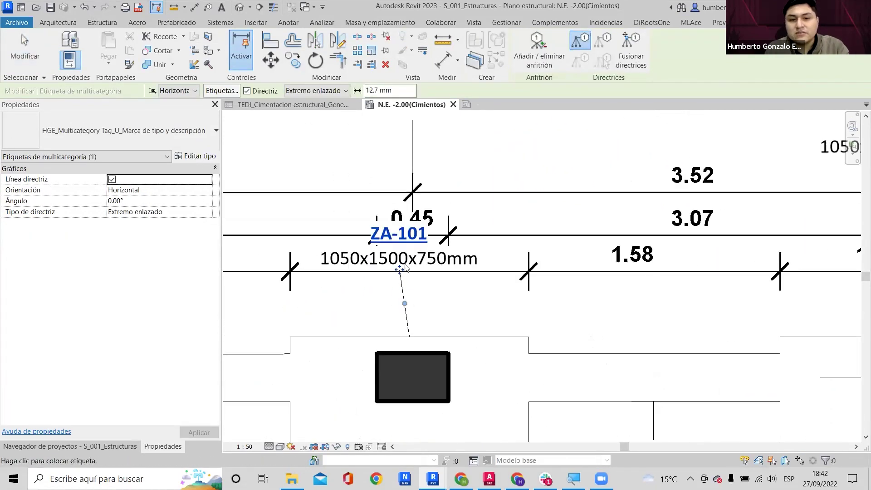
pyautogui.moveTo(400, 271); pyautogui.dragTo(414, 346)
pyautogui.scroll(2, 413, 325)
pyautogui.scroll(-5, 415, 346)
pyautogui.moveTo(618, 203); pyautogui.dragTo(798, 130, button='middle')
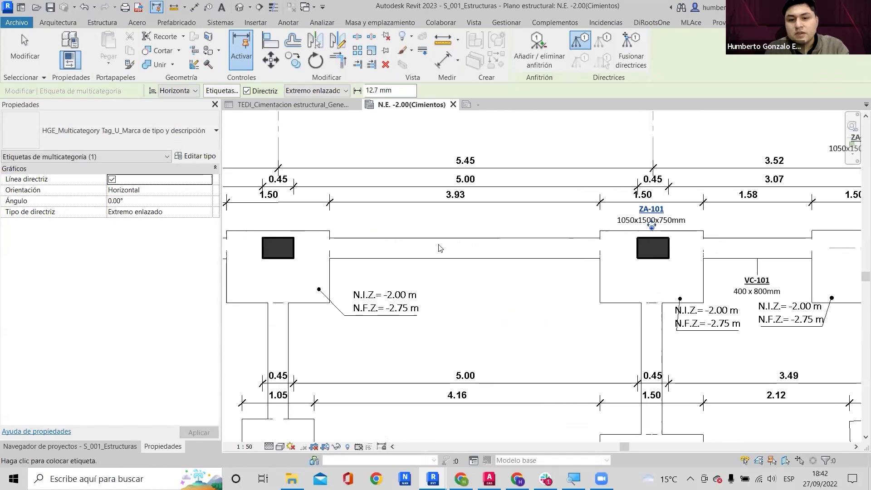
# Tag the axis A foundation beam between axes 3 and 5, placing the tag just below the beam.
pyautogui.click(468, 302)
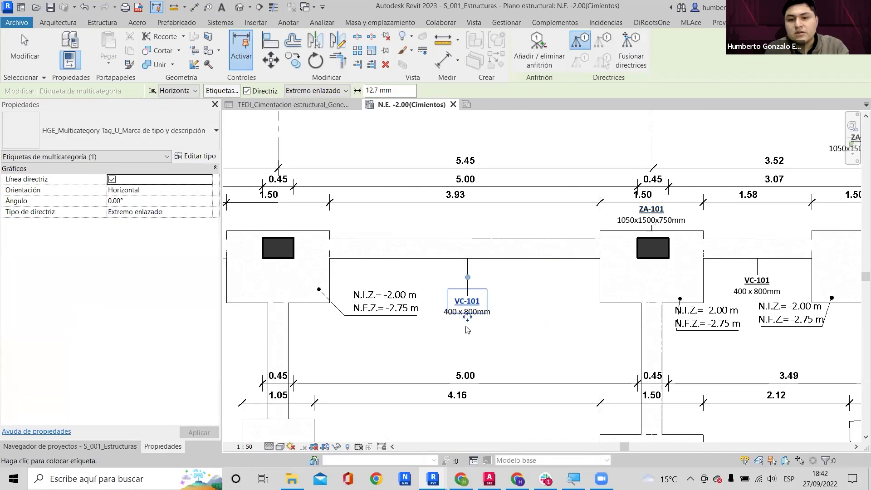
pyautogui.moveTo(468, 317); pyautogui.dragTo(467, 295)
pyautogui.scroll(2, 467, 295)
pyautogui.scroll(-4, 467, 296)
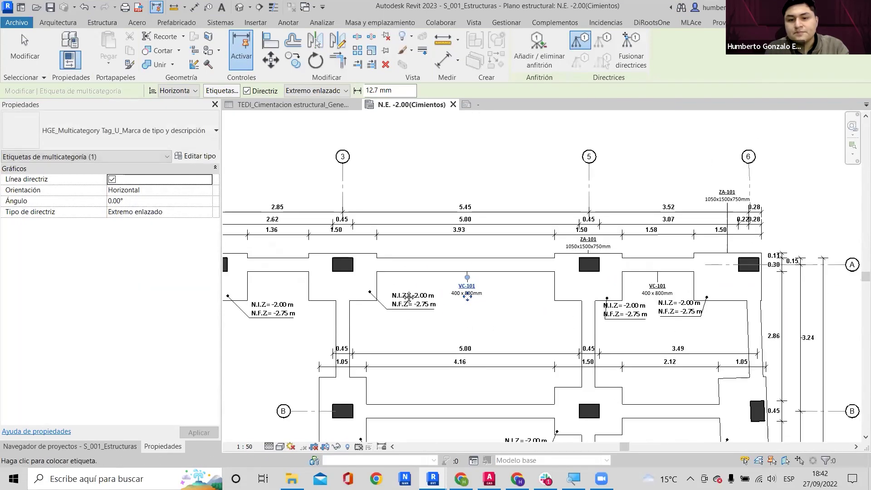
# Tag the two axis A foundation beams on either side of axis 2, with each tag close beneath its beam.
pyautogui.moveTo(408, 295); pyautogui.dragTo(634, 244, button='middle')
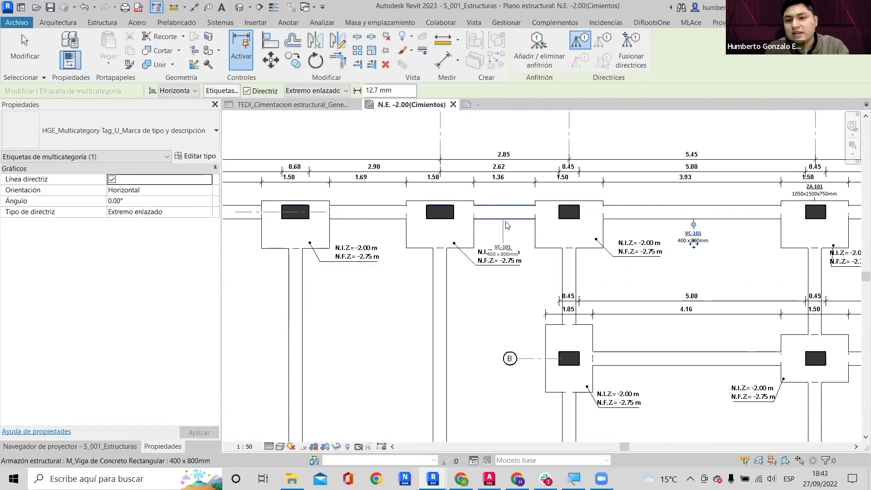
pyautogui.scroll(3, 507, 223)
pyautogui.moveTo(503, 282); pyautogui.dragTo(501, 259)
pyautogui.scroll(-2, 501, 258)
pyautogui.moveTo(450, 271); pyautogui.dragTo(590, 257, button='middle')
pyautogui.scroll(1, 539, 252)
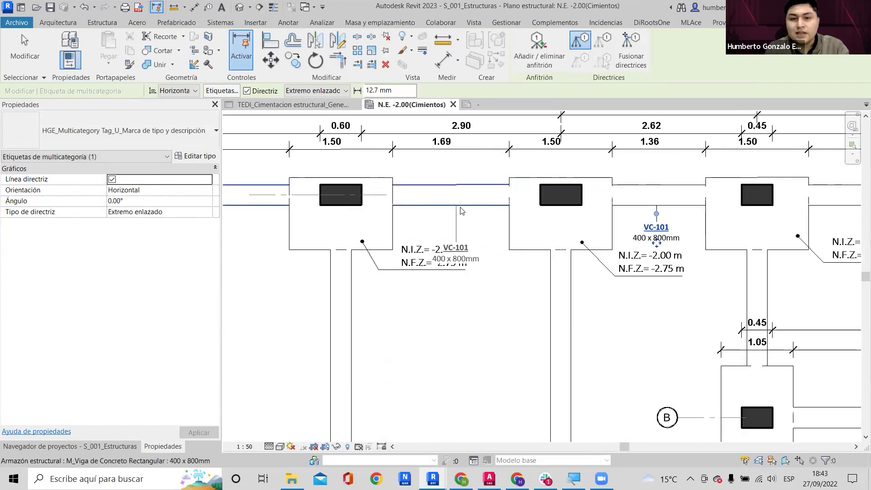
pyautogui.moveTo(457, 266); pyautogui.dragTo(456, 242)
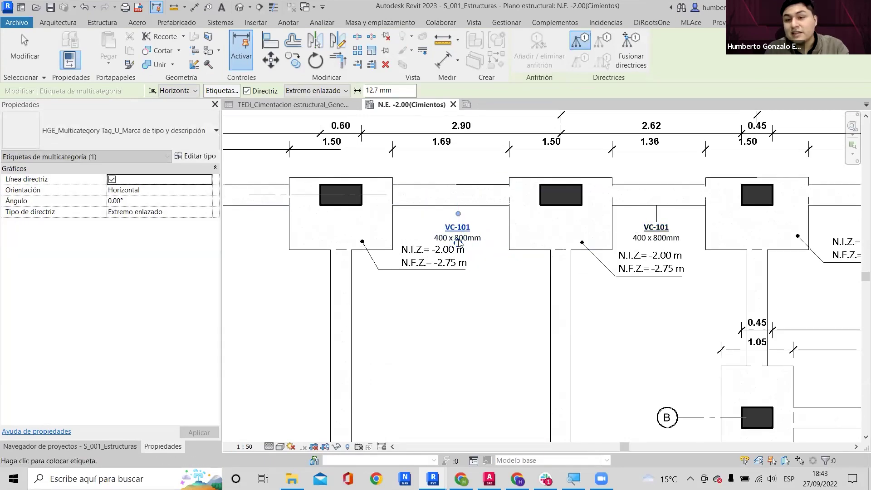
# Tag the footing at axes A and 3 and align the tag directly above it, below the dimension lines.
pyautogui.scroll(-3, 456, 242)
pyautogui.moveTo(286, 224); pyautogui.dragTo(432, 221, button='middle')
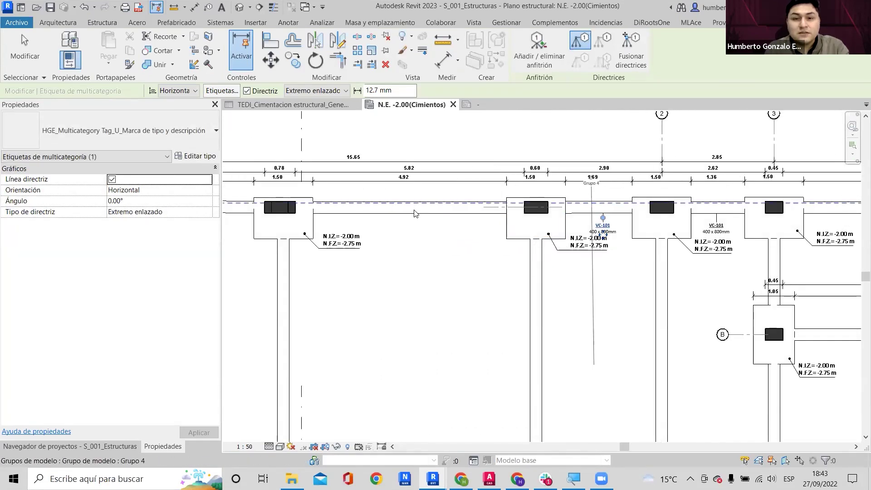
pyautogui.scroll(3, 412, 217)
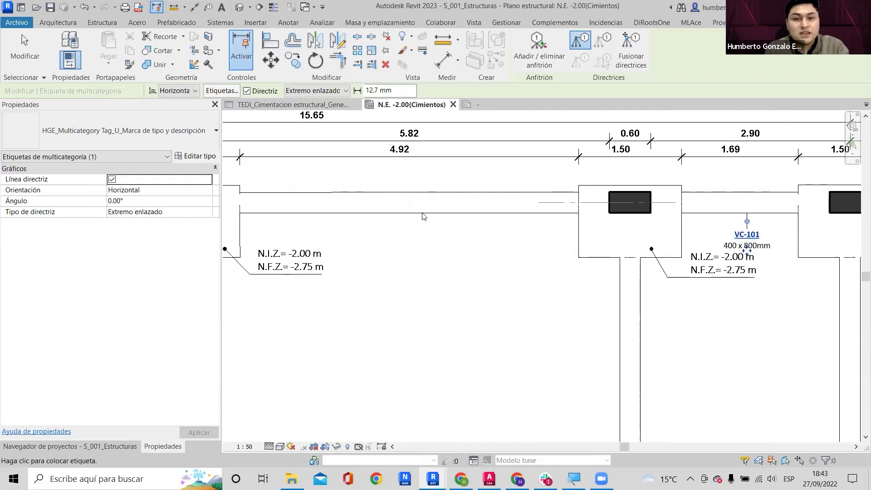
pyautogui.scroll(-3, 424, 217)
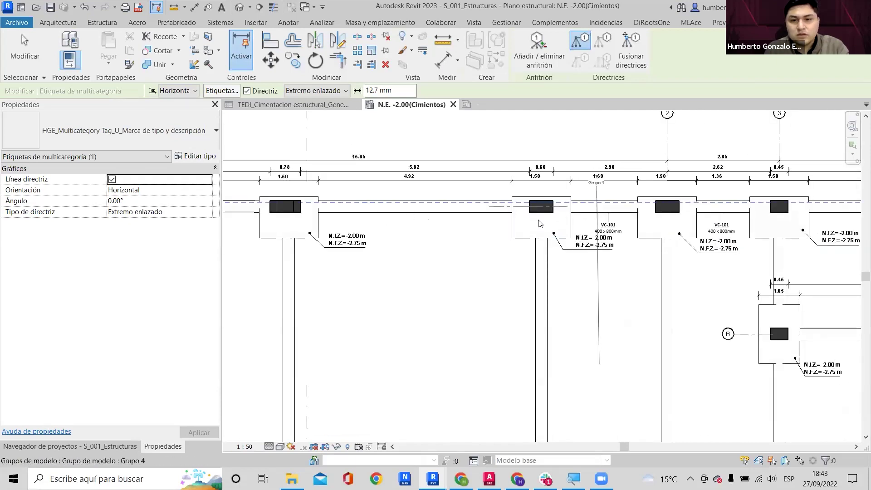
pyautogui.scroll(-4, 492, 193)
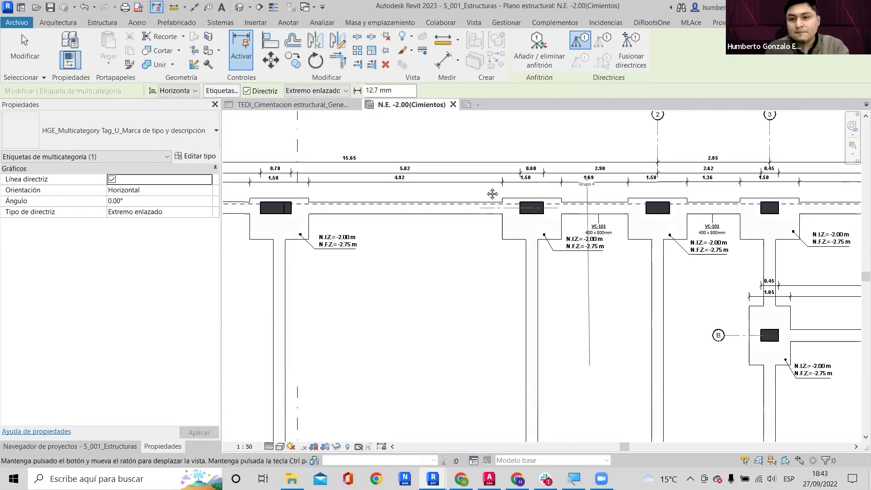
pyautogui.scroll(4, 647, 176)
pyautogui.scroll(2, 647, 176)
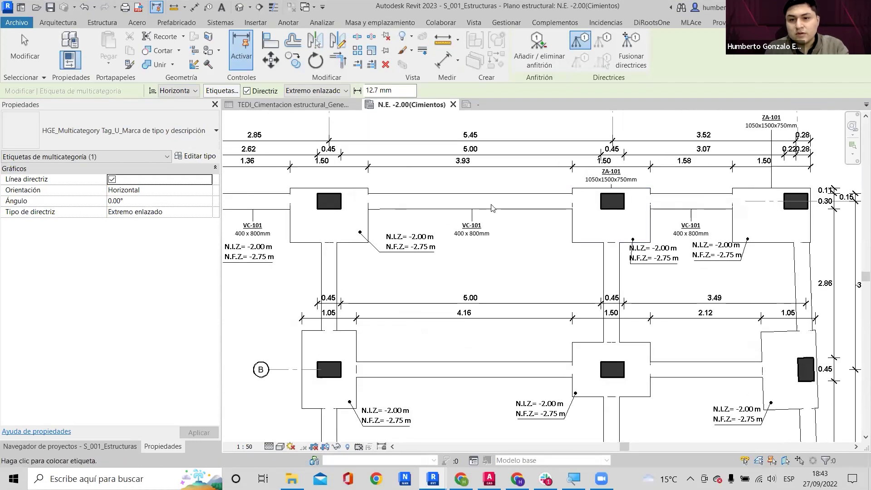
pyautogui.scroll(3, 366, 189)
pyautogui.click(350, 188)
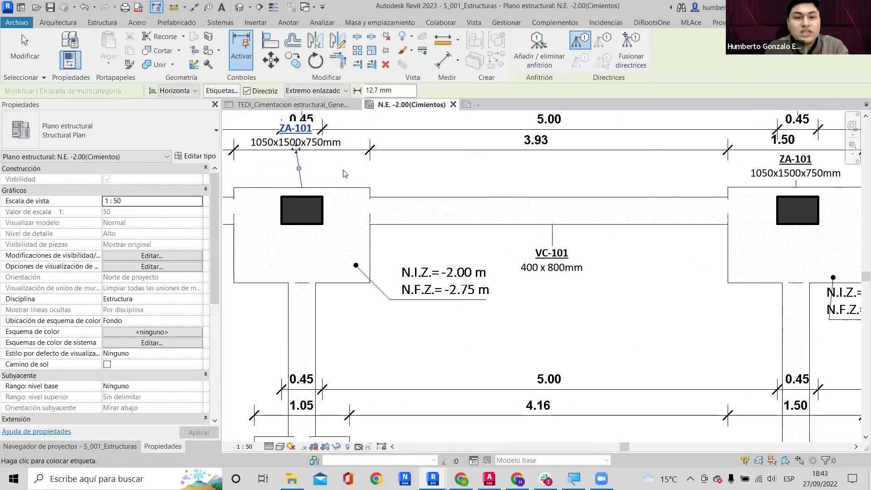
pyautogui.moveTo(292, 148); pyautogui.dragTo(350, 216, button='middle')
pyautogui.scroll(2, 354, 218)
pyautogui.moveTo(374, 259); pyautogui.dragTo(372, 280)
pyautogui.scroll(2, 373, 259)
# Tag the footing at axes A and 2 and bring the tag down just above the footing.
pyautogui.scroll(-3, 377, 263)
pyautogui.scroll(-4, 391, 249)
pyautogui.scroll(3, 362, 217)
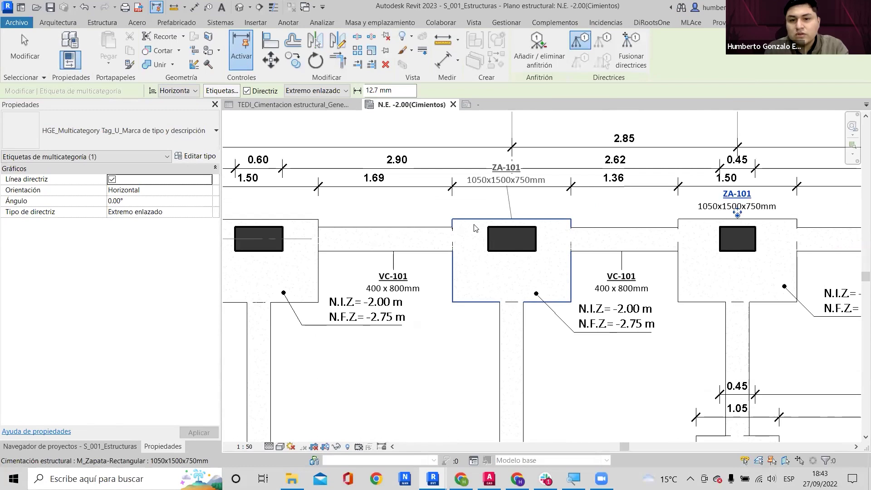
pyautogui.click(481, 227)
pyautogui.scroll(2, 522, 189)
pyautogui.moveTo(495, 182); pyautogui.dragTo(503, 239)
pyautogui.scroll(2, 505, 225)
# Tag the axis A foundation beam spanning 4.92 m and position the tag just below the beam.
pyautogui.scroll(-6, 503, 238)
pyautogui.moveTo(505, 232); pyautogui.dragTo(598, 184, button='middle')
pyautogui.scroll(2, 335, 204)
pyautogui.moveTo(336, 205); pyautogui.dragTo(642, 193, button='middle')
pyautogui.scroll(-2, 603, 196)
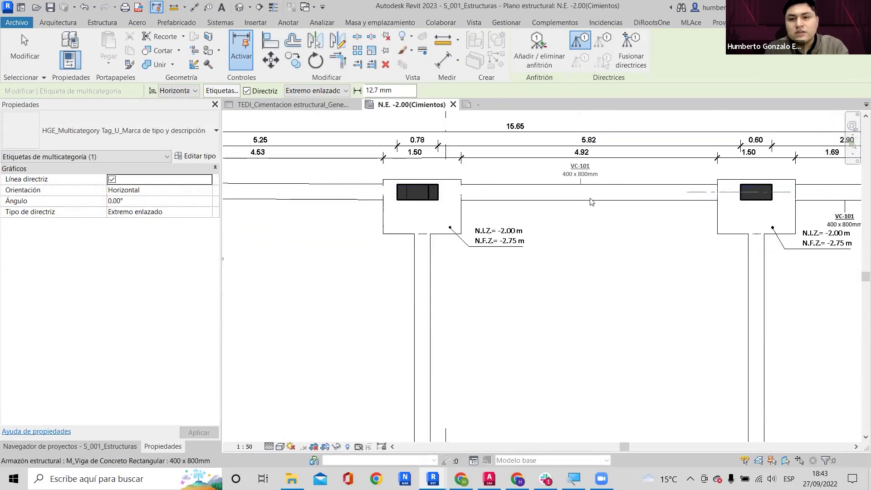
pyautogui.click(585, 173)
pyautogui.scroll(5, 584, 177)
pyautogui.moveTo(584, 253); pyautogui.dragTo(586, 357)
pyautogui.scroll(-4, 585, 273)
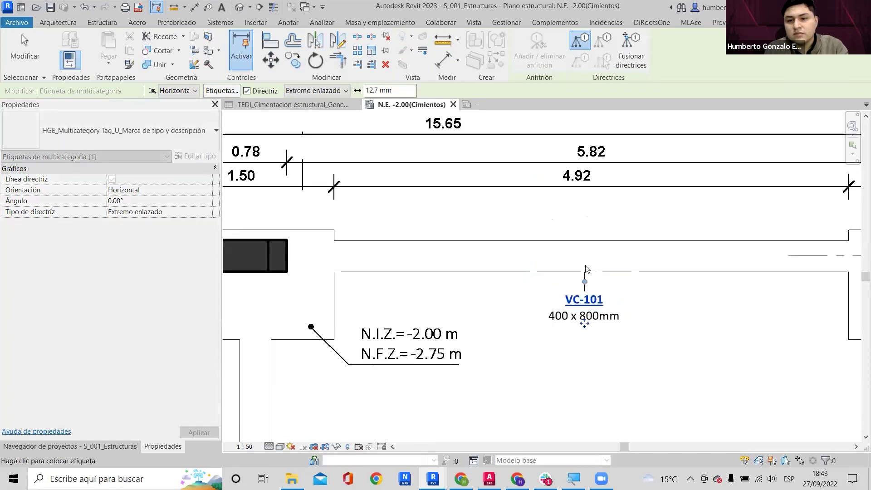
# Tag the axis A footing between the 4.92 and 1.69 m spans, placing the tag just above it, and save the project.
pyautogui.moveTo(543, 256); pyautogui.dragTo(341, 216, button='middle')
pyautogui.scroll(2, 530, 268)
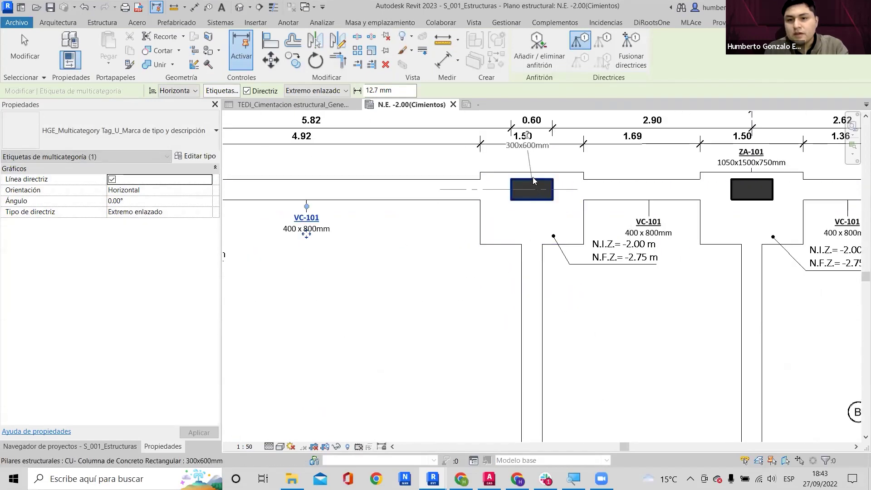
pyautogui.scroll(5, 535, 171)
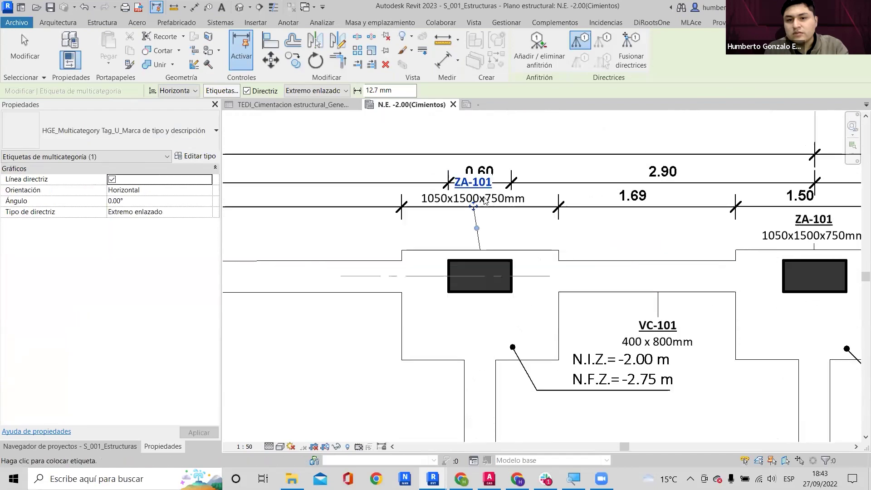
pyautogui.click(473, 274)
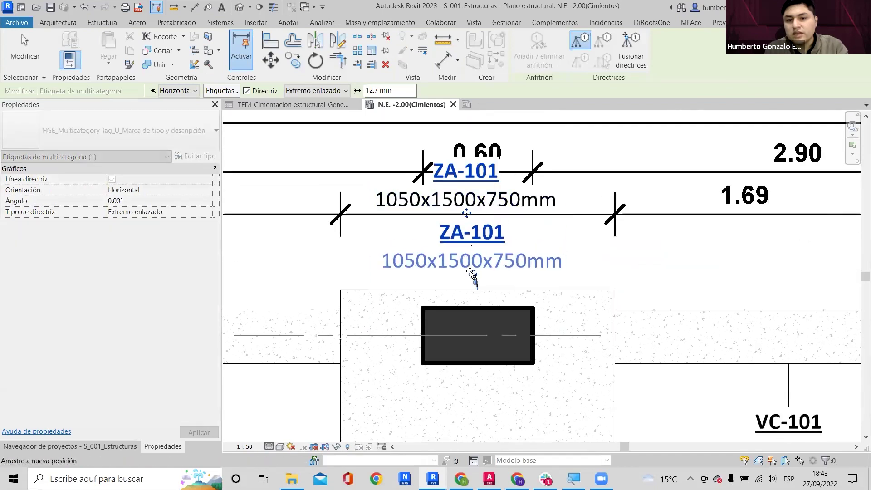
pyautogui.scroll(2, 472, 272)
pyautogui.scroll(-6, 481, 271)
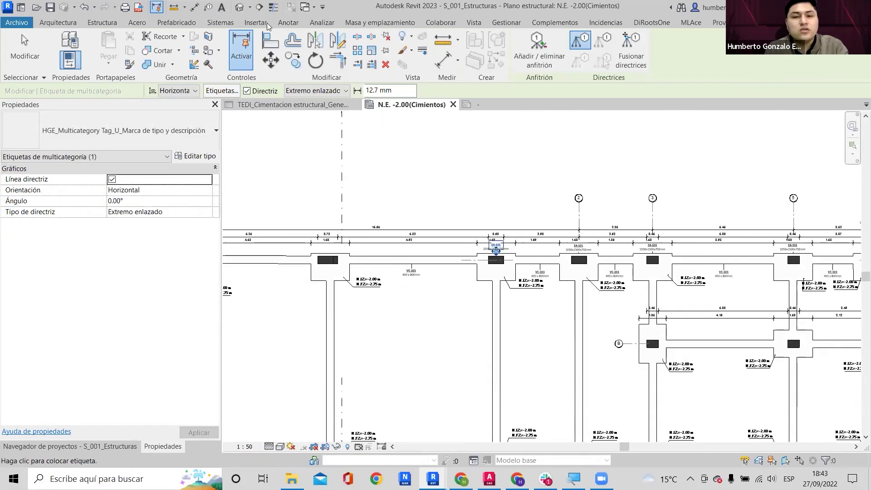
pyautogui.click(50, 10)
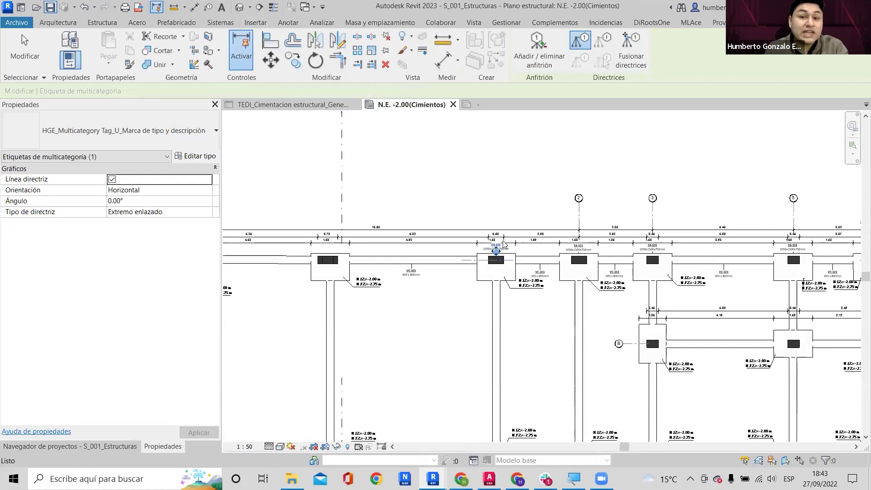
# Tag the axis A footing between the 4.53 and 4.92 m spans and move the tag close above the footing.
pyautogui.scroll(5, 311, 253)
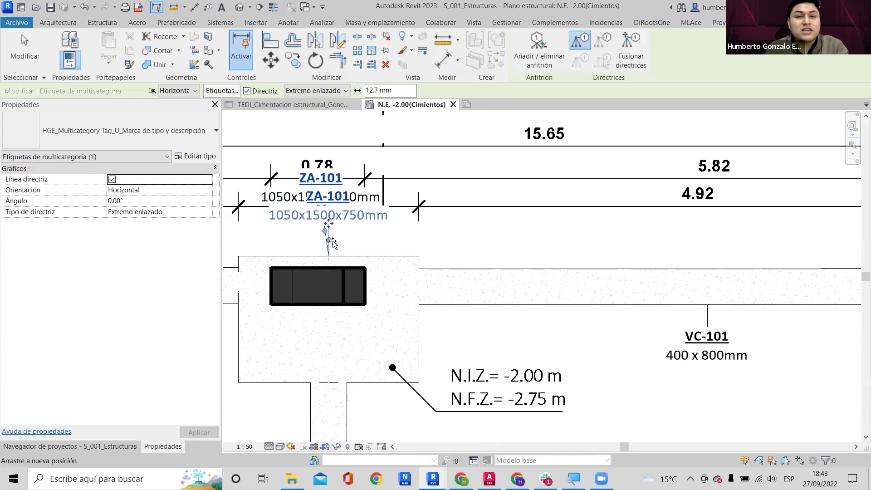
pyautogui.scroll(4, 333, 244)
pyautogui.moveTo(307, 250); pyautogui.dragTo(307, 268)
pyautogui.scroll(-8, 350, 246)
pyautogui.moveTo(386, 241); pyautogui.dragTo(393, 239, button='middle')
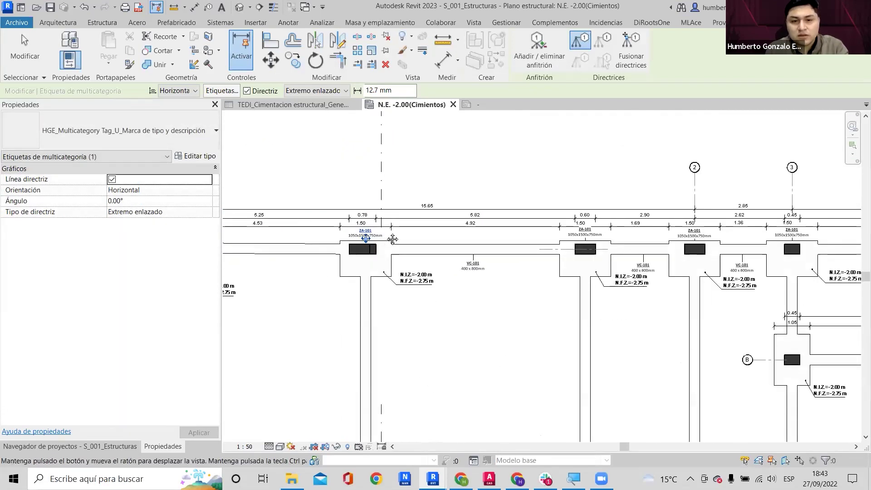
# Tag the end footing of axis A beside the 4.53 m span and lower the tag to just above the footing.
pyautogui.scroll(6, 357, 248)
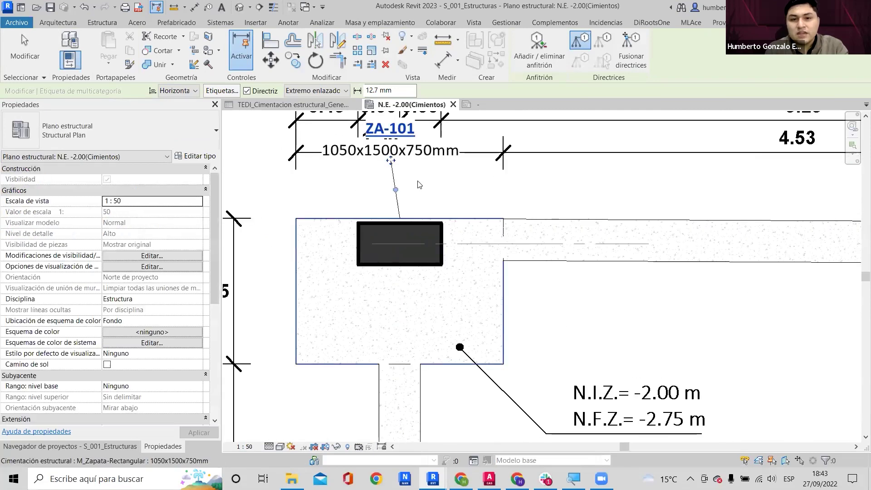
pyautogui.moveTo(391, 161); pyautogui.dragTo(401, 208)
pyautogui.scroll(2, 399, 194)
pyautogui.scroll(-8, 401, 246)
# Tag the axis A foundation beam spanning 4.53 m, placing the tag just below the beam.
pyautogui.scroll(3, 531, 218)
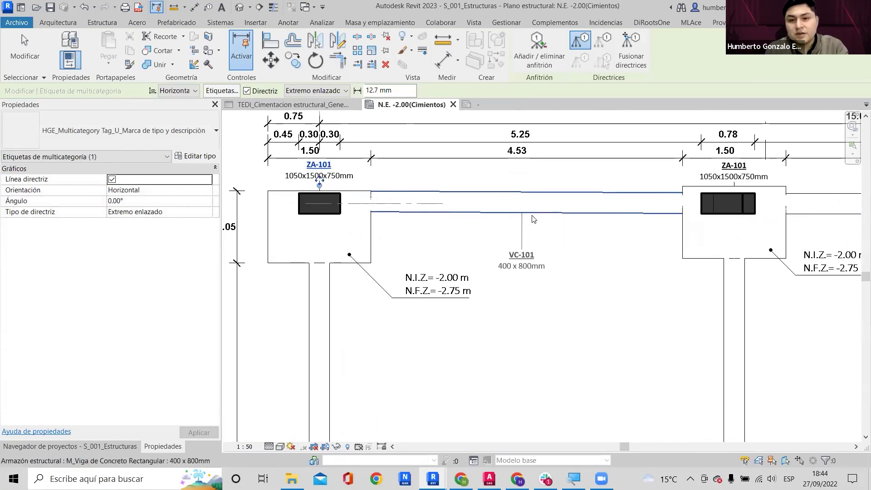
pyautogui.click(529, 215)
pyautogui.scroll(3, 546, 281)
pyautogui.scroll(-4, 527, 266)
pyautogui.moveTo(348, 257); pyautogui.dragTo(226, 249, button='middle')
pyautogui.scroll(1, 525, 205)
pyautogui.scroll(-4, 525, 204)
pyautogui.moveTo(355, 236); pyautogui.dragTo(397, 251, button='middle')
pyautogui.scroll(2, 395, 251)
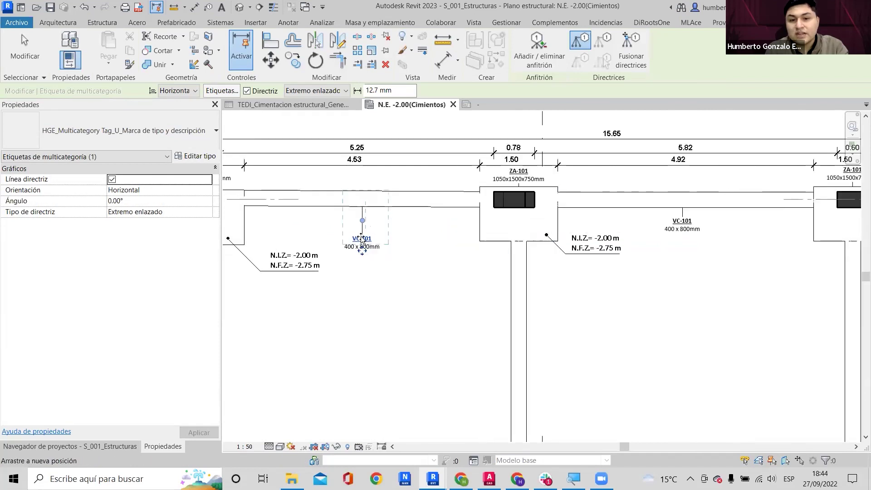
# Tag the transverse foundation beam between the 4.53 and 4.92 m spans, placing the tag to the left of the beam.
pyautogui.scroll(-5, 362, 227)
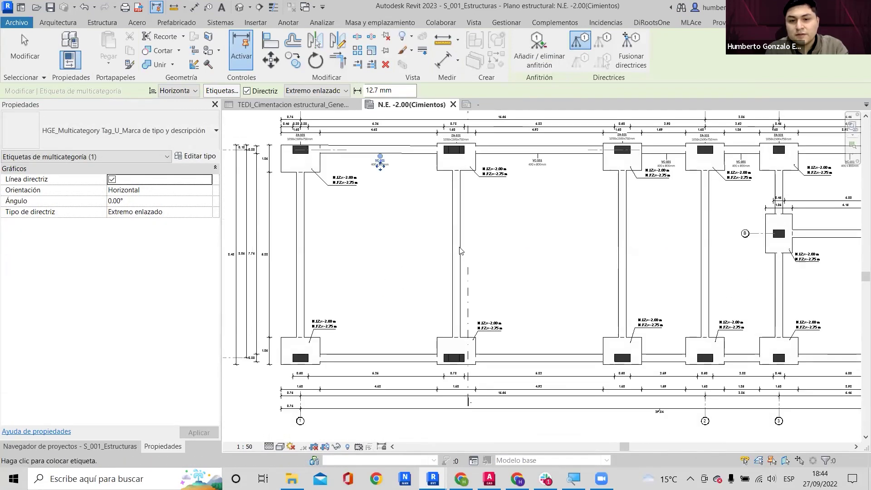
pyautogui.scroll(2, 449, 243)
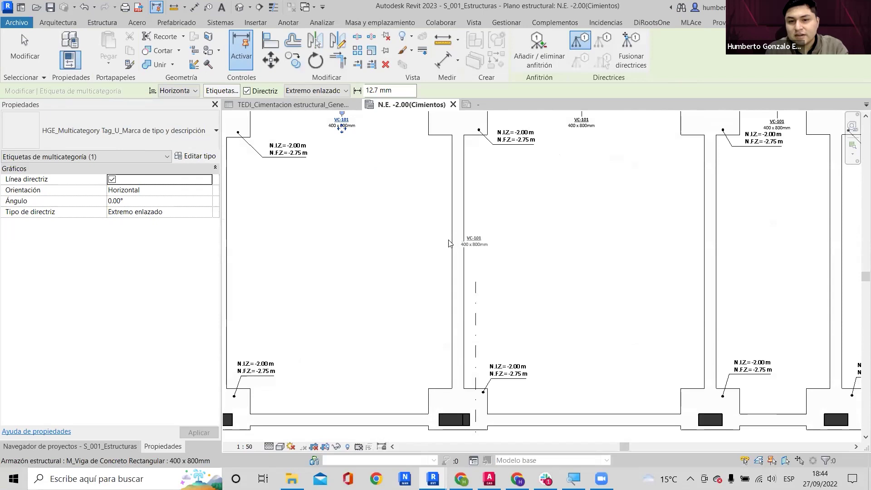
pyautogui.click(450, 244)
pyautogui.scroll(3, 447, 243)
pyautogui.scroll(-2, 467, 236)
pyautogui.moveTo(714, 232); pyautogui.dragTo(383, 236, button='middle')
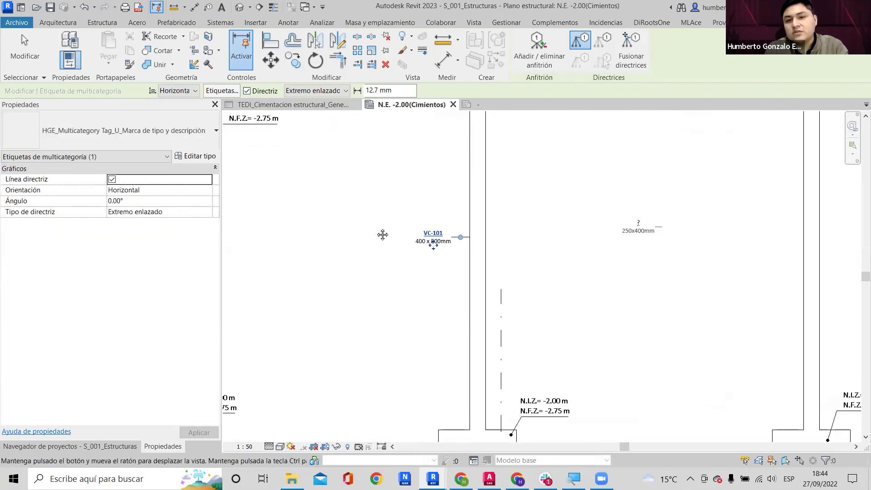
# Tag the two transverse foundation beams on either side of the 1.69 m span, placing each tag to the left of its beam.
pyautogui.click(473, 230)
pyautogui.scroll(-3, 475, 230)
pyautogui.scroll(2, 486, 233)
pyautogui.moveTo(486, 234); pyautogui.dragTo(430, 238)
pyautogui.scroll(-4, 453, 238)
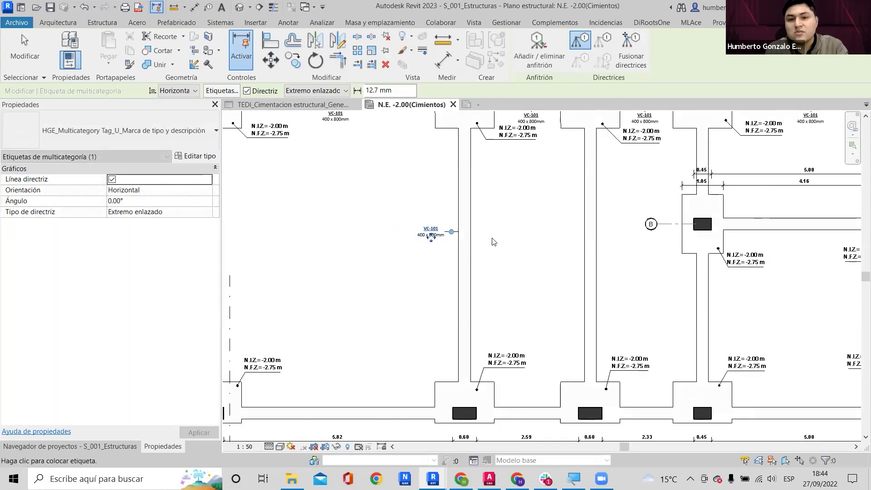
pyautogui.scroll(3, 494, 241)
pyautogui.click(494, 240)
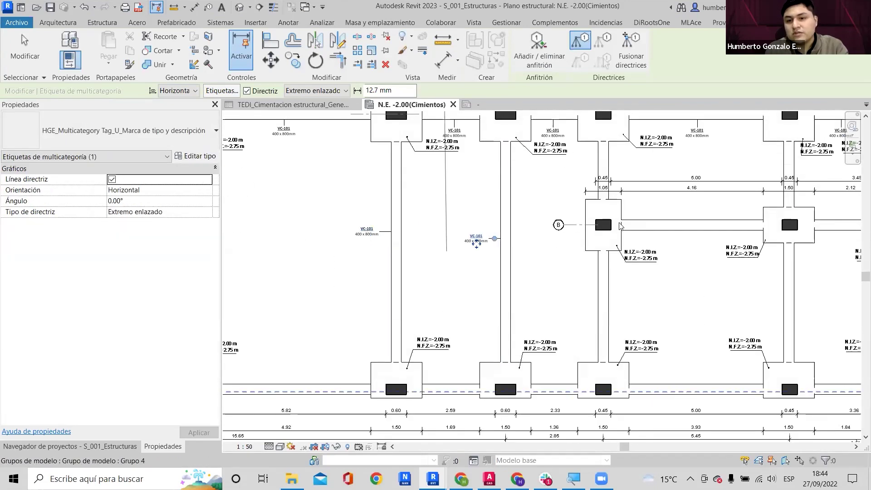
# Tag the axis B footing on axis 3 above the grid bubble, and the foundation beam below it with the tag on its left.
pyautogui.scroll(2, 600, 209)
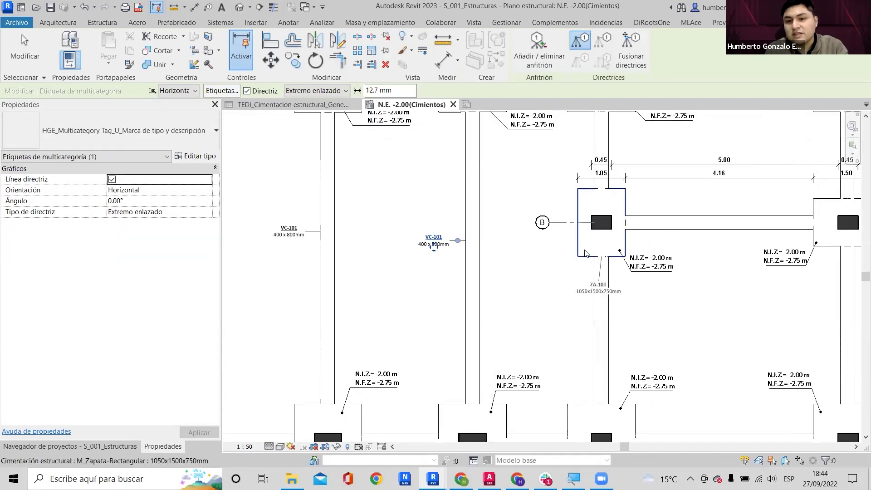
pyautogui.click(599, 289)
pyautogui.scroll(2, 600, 296)
pyautogui.moveTo(554, 226); pyautogui.dragTo(508, 145)
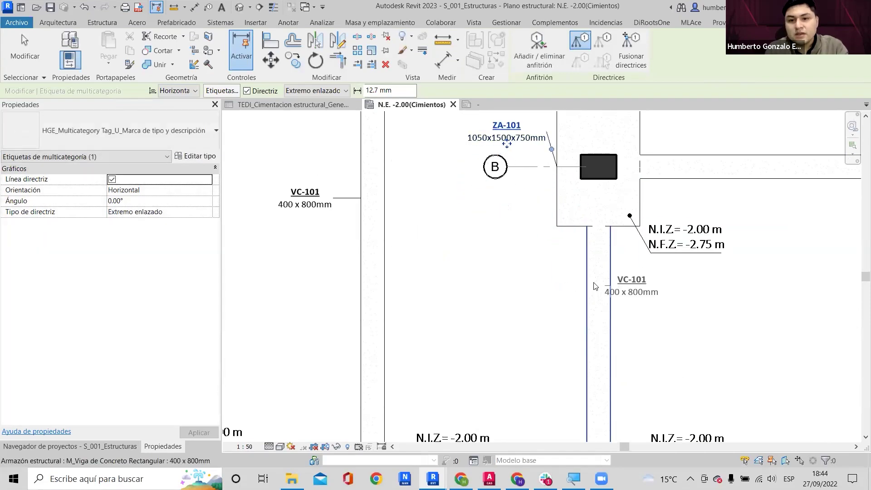
pyautogui.click(561, 316)
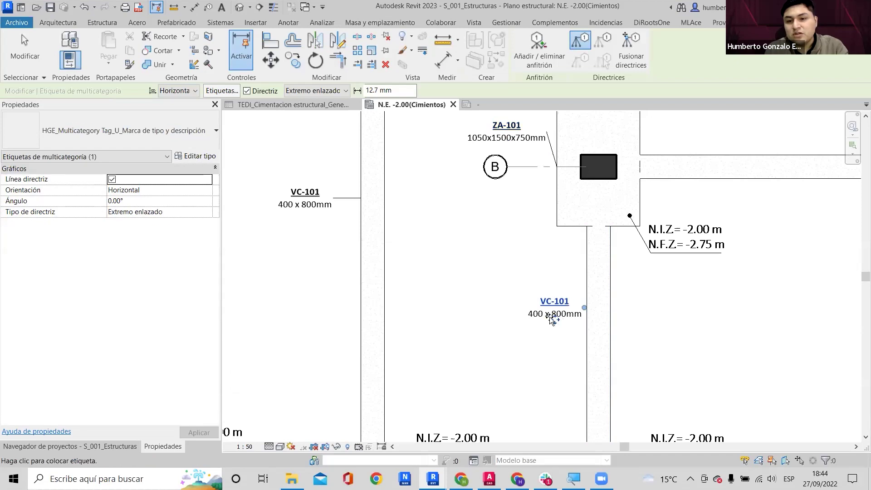
pyautogui.scroll(-4, 553, 320)
# Tag the middle footing of axis B on axis 5 and move the tag to the footing's lower right.
pyautogui.scroll(5, 432, 236)
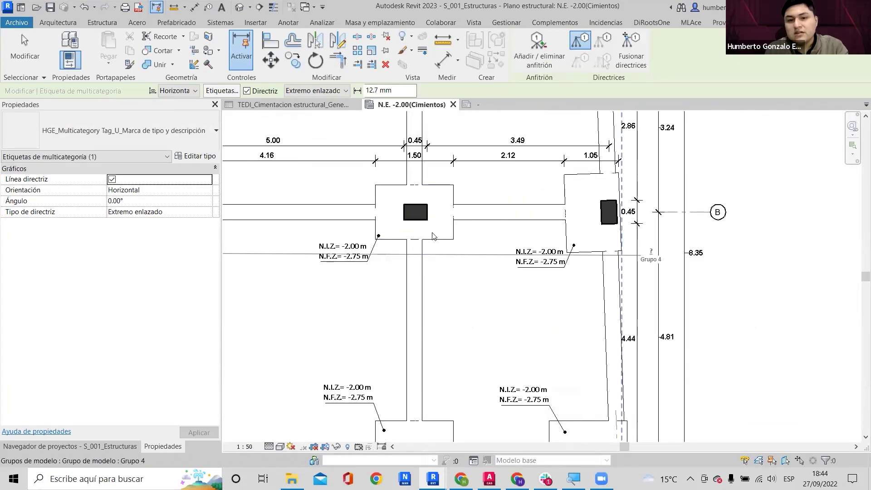
pyautogui.click(411, 281)
pyautogui.moveTo(411, 284); pyautogui.dragTo(437, 252)
pyautogui.scroll(2, 454, 241)
pyautogui.scroll(-4, 437, 248)
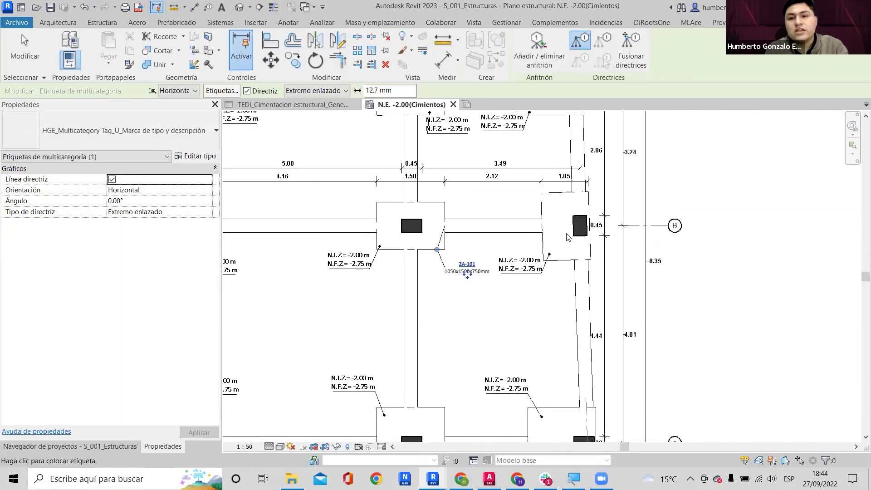
# Tag the axis B foundation beam spanning 2.12 m, placing the tag just below the beam.
pyautogui.scroll(2, 568, 236)
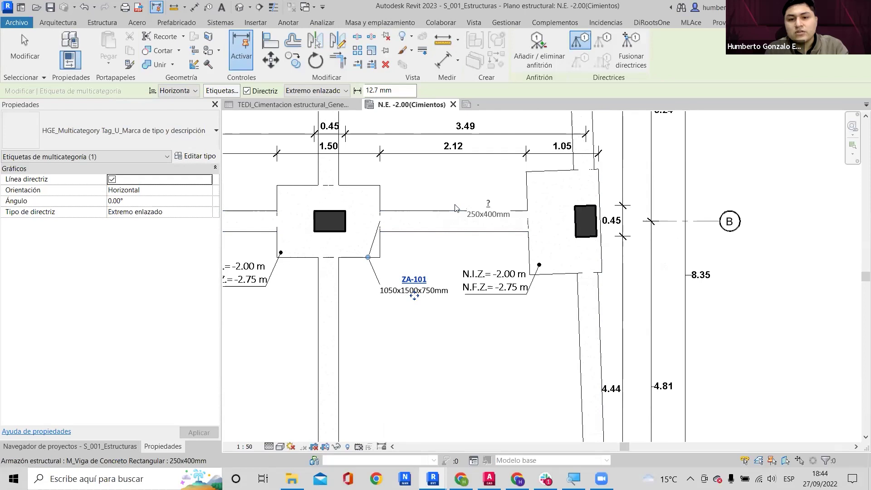
pyautogui.click(456, 215)
pyautogui.scroll(-2, 308, 252)
pyautogui.moveTo(308, 252); pyautogui.dragTo(505, 185, button='middle')
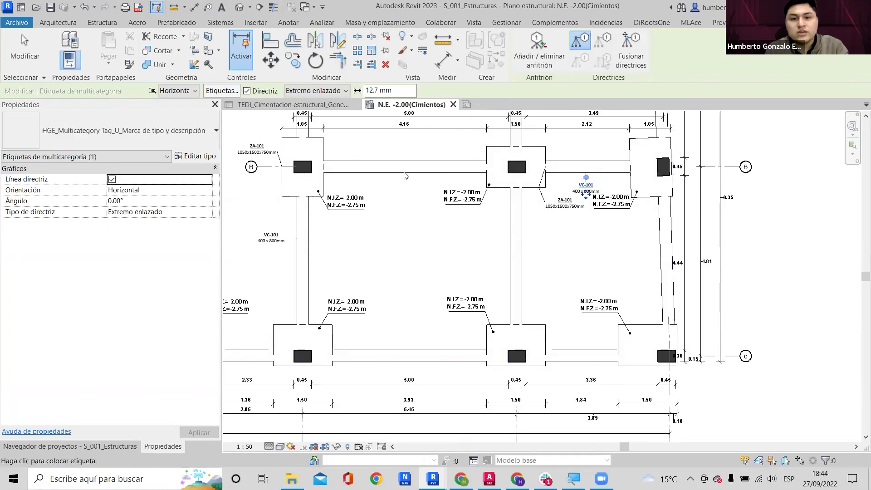
# Tag the axis B foundation beam spanning 4.16 m, placing the tag just below the beam.
pyautogui.scroll(1, 405, 176)
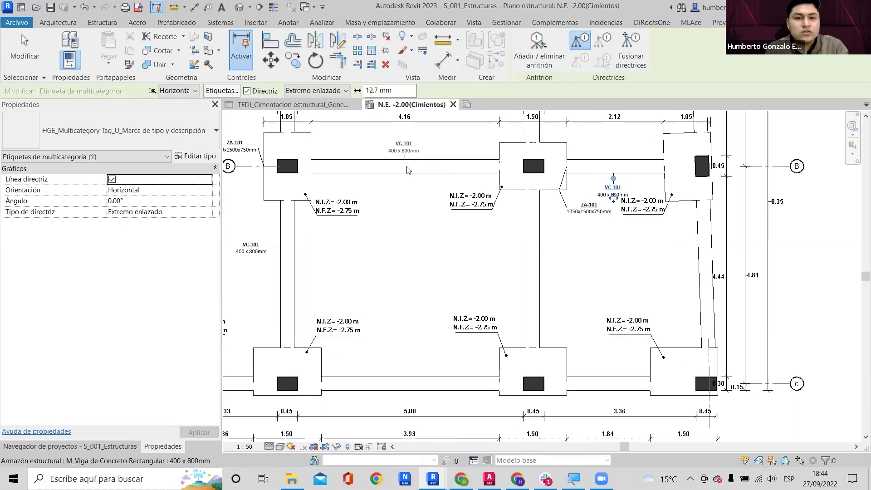
pyautogui.click(407, 169)
pyautogui.scroll(4, 404, 194)
pyautogui.scroll(-3, 395, 186)
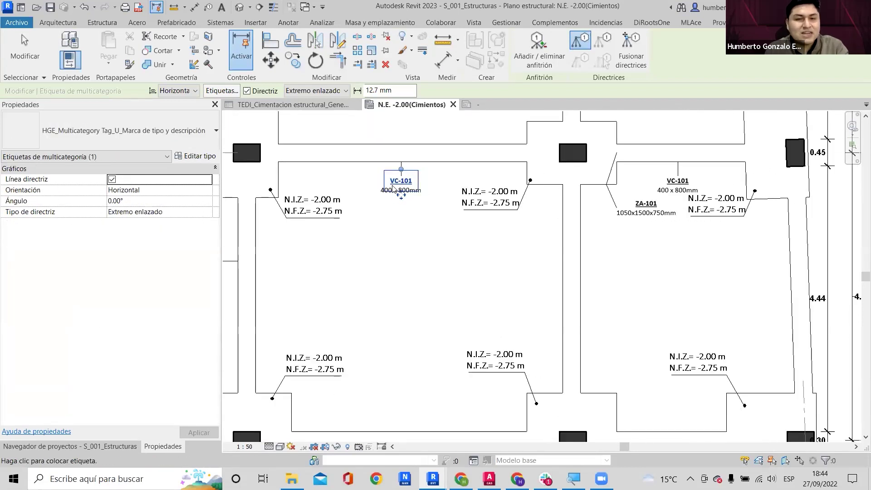
pyautogui.scroll(3, 401, 193)
pyautogui.scroll(1, 394, 208)
pyautogui.scroll(-5, 450, 193)
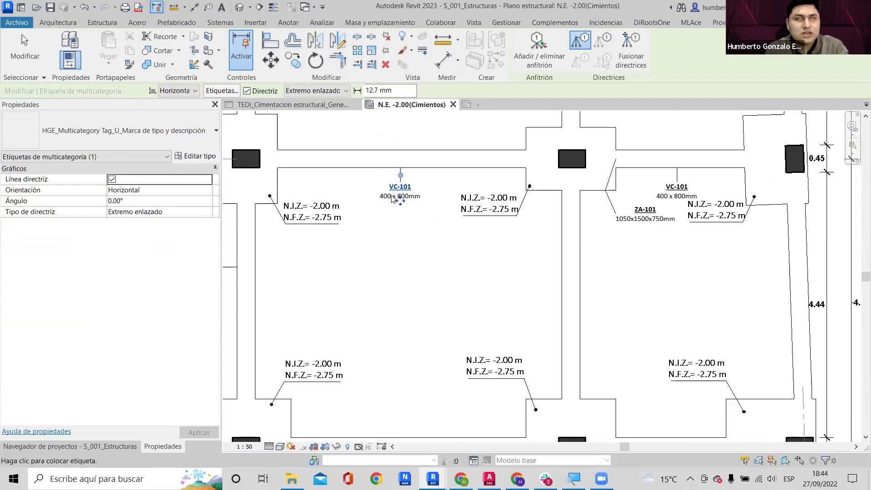
# Tag the axis 5 foundation beam between axes B and C and the slanted beam along axis 6.
pyautogui.click(547, 282)
pyautogui.scroll(-2, 563, 232)
pyautogui.scroll(2, 564, 226)
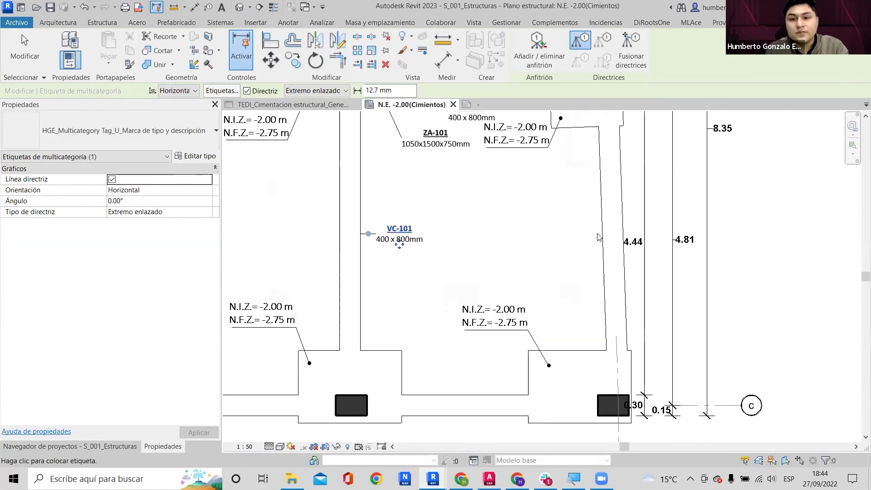
pyautogui.click(602, 229)
# Tag the 300x450mm column at axes C and 6 and move the tag above the column, inside the footing outline.
pyautogui.moveTo(597, 327); pyautogui.dragTo(579, 179, button='middle')
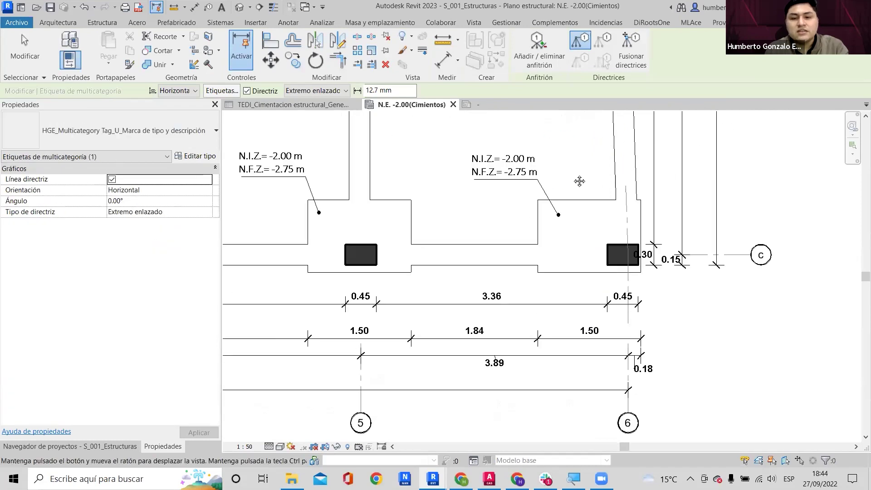
pyautogui.scroll(2, 617, 243)
pyautogui.click(622, 243)
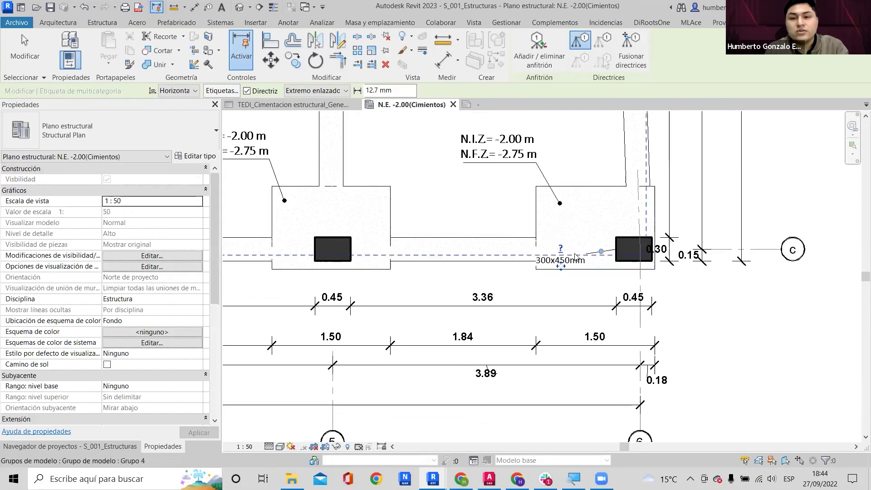
pyautogui.scroll(2, 555, 272)
pyautogui.moveTo(591, 221); pyautogui.dragTo(588, 179)
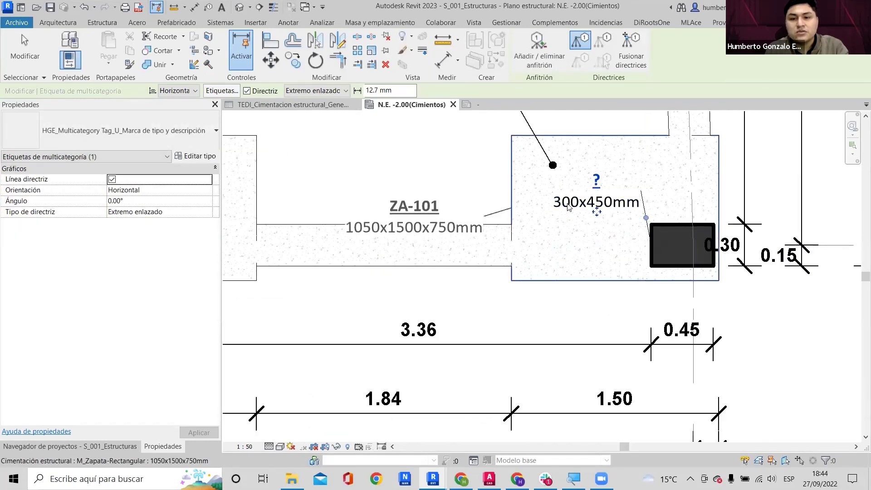
pyautogui.scroll(-2, 585, 245)
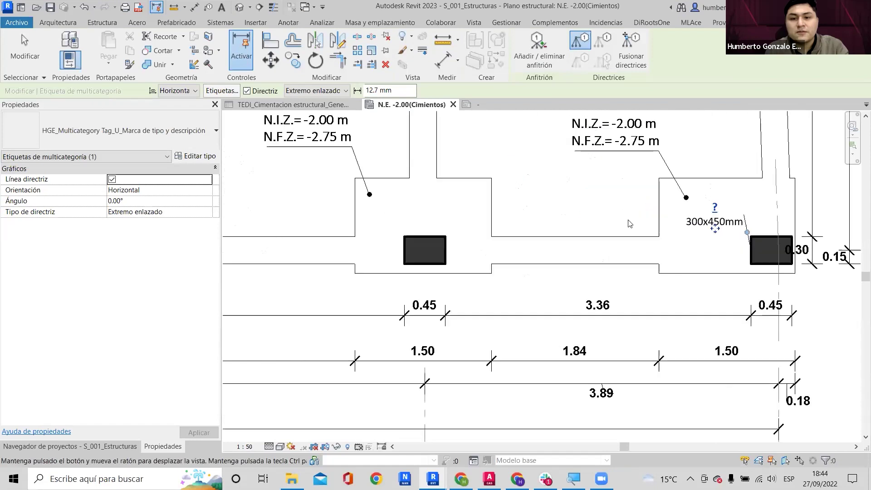
# Tag the axis C foundation beam spanning 1.84 m and raise the tag to just below the beam.
pyautogui.click(590, 248)
pyautogui.scroll(2, 589, 322)
pyautogui.moveTo(580, 324); pyautogui.dragTo(580, 299)
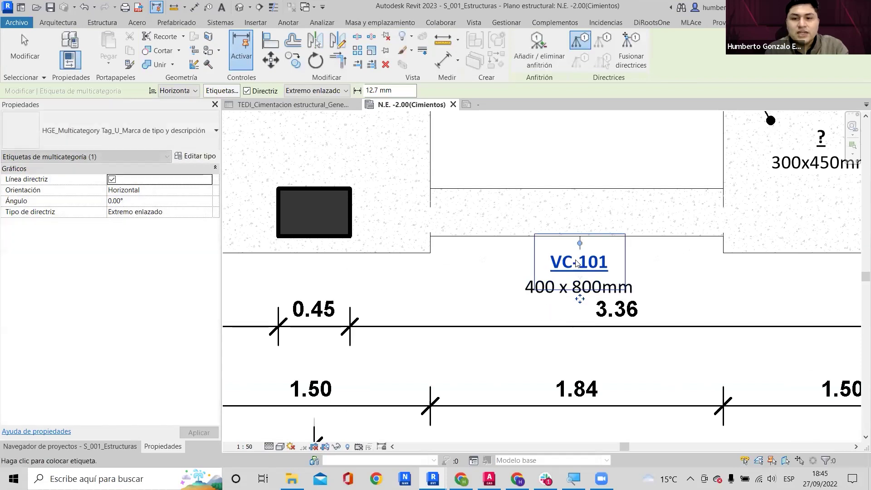
# Tag the footing at axes C and 5 and move the tag to the upper right, clear of the transverse beam.
pyautogui.scroll(-2, 577, 262)
pyautogui.moveTo(434, 191); pyautogui.dragTo(513, 224, button='middle')
pyautogui.click(507, 166)
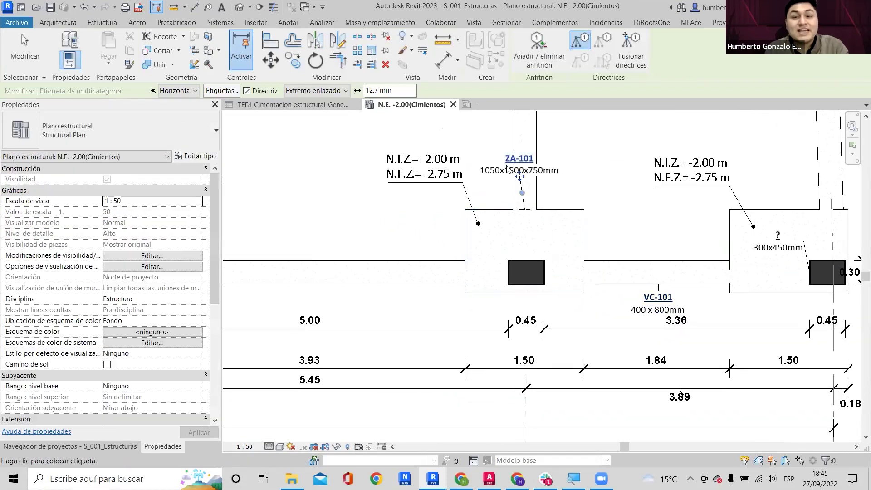
pyautogui.scroll(2, 507, 167)
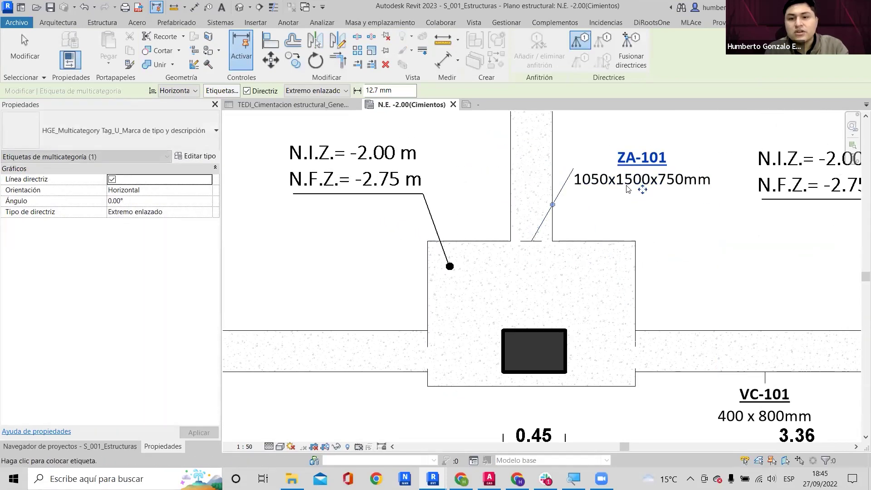
pyautogui.scroll(-6, 628, 188)
# Tag the axis C foundation beam spanning 3.93 m and raise the tag to just below the beam.
pyautogui.scroll(4, 486, 253)
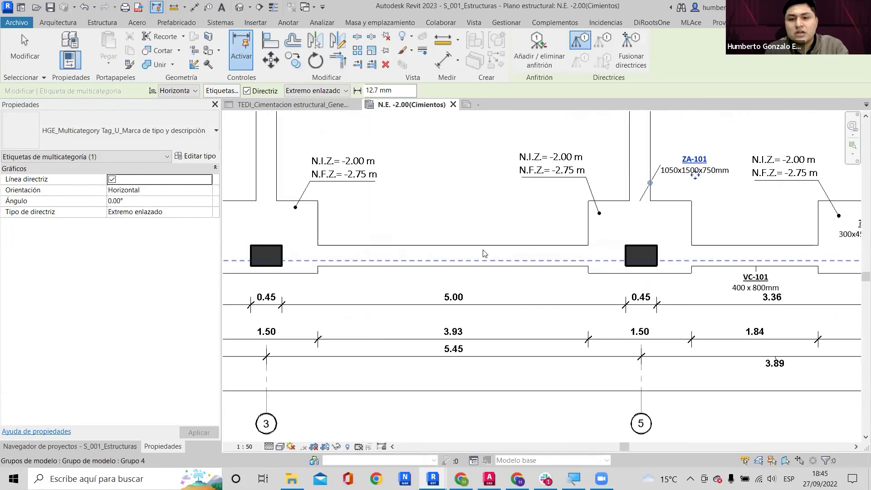
pyautogui.click(476, 253)
pyautogui.scroll(3, 481, 288)
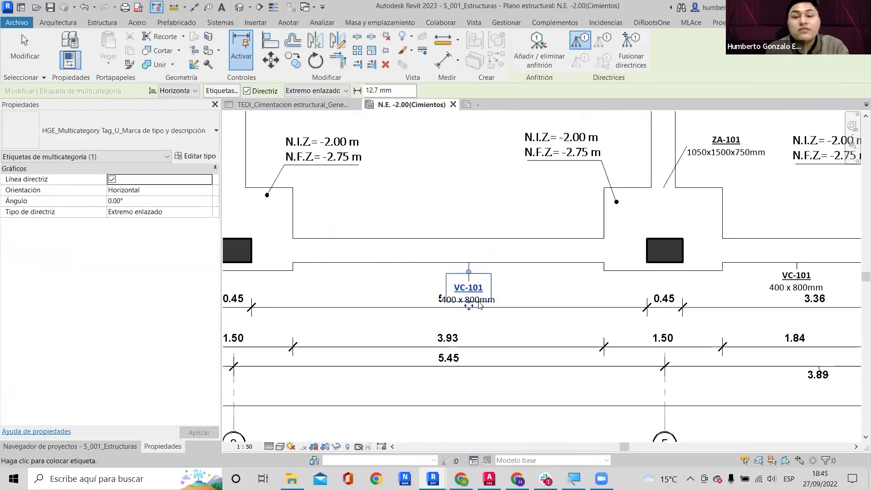
pyautogui.scroll(-2, 461, 290)
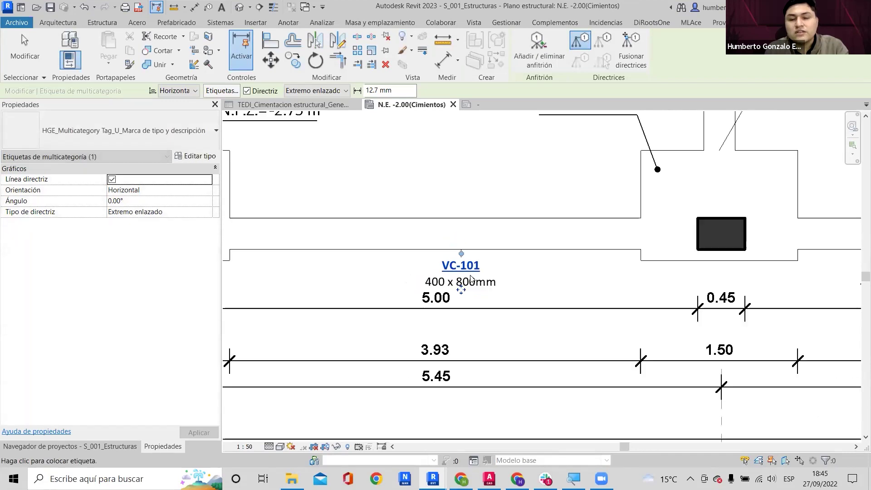
# Tag the axis C foundation beam spanning 1.36 m and raise the tag to just below the beam.
pyautogui.scroll(-3, 488, 247)
pyautogui.scroll(4, 519, 230)
pyautogui.click(438, 261)
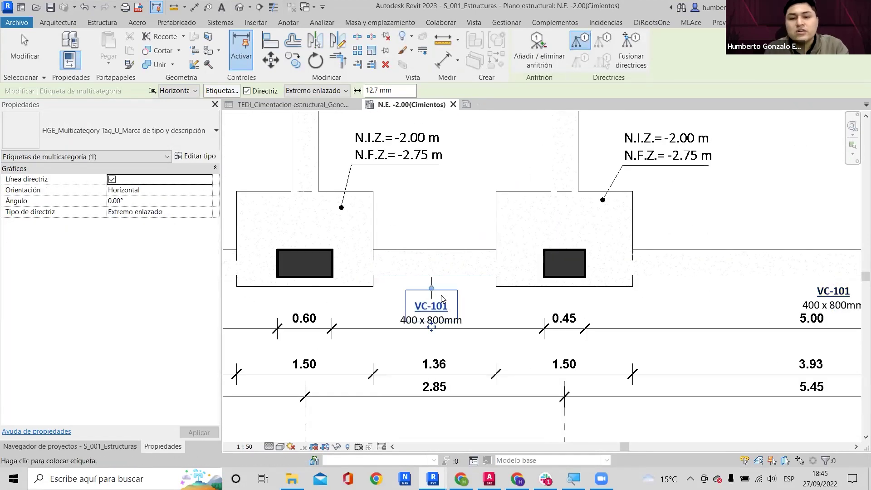
pyautogui.scroll(2, 435, 297)
pyautogui.moveTo(426, 330); pyautogui.dragTo(429, 310)
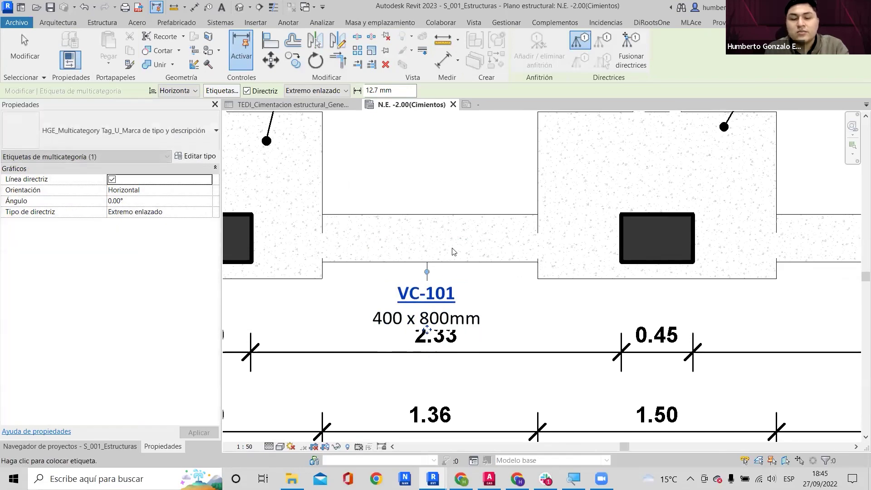
# Try the 700x200mm type on the axis C beam spanning 1.36 m and return it to 400 x 800mm.
pyautogui.press('Escape')
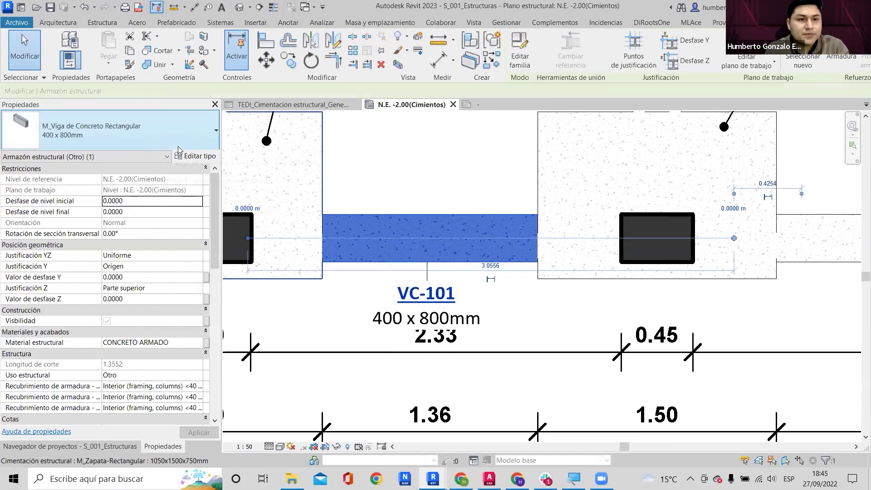
pyautogui.click(158, 141)
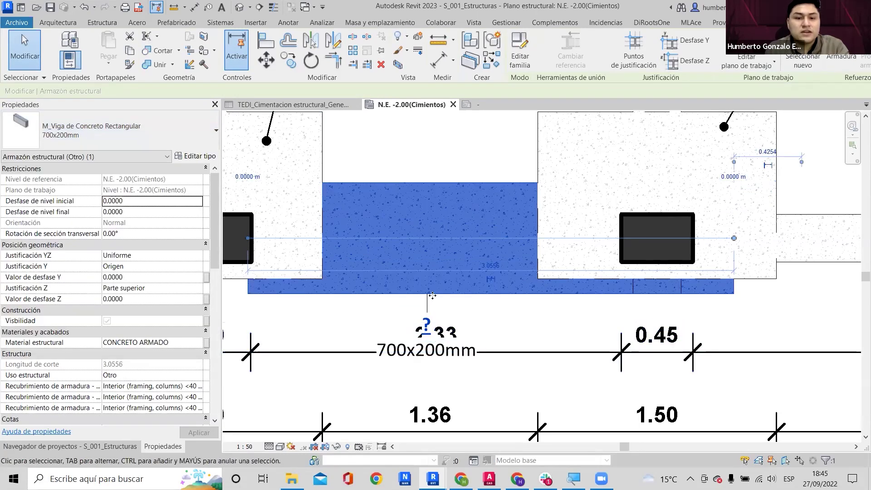
pyautogui.click(93, 146)
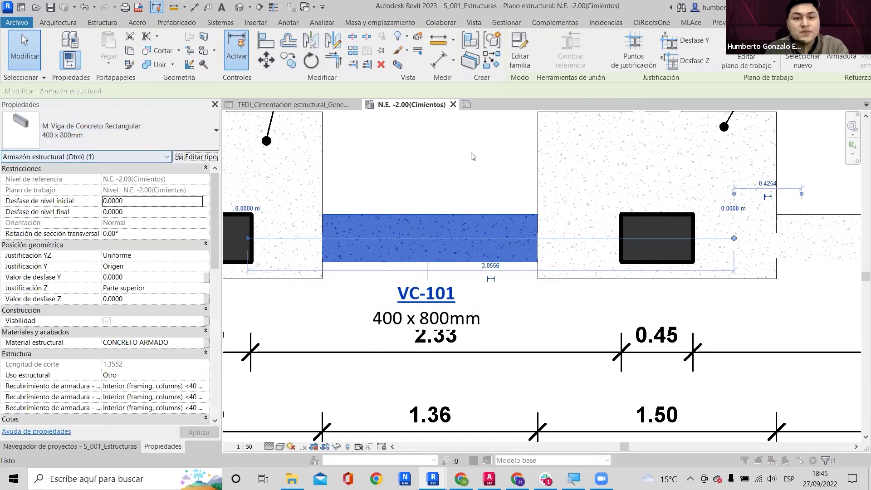
# Review the b and h dimensions of the 400 x 800mm beam type and close its type properties.
pyautogui.click(441, 155)
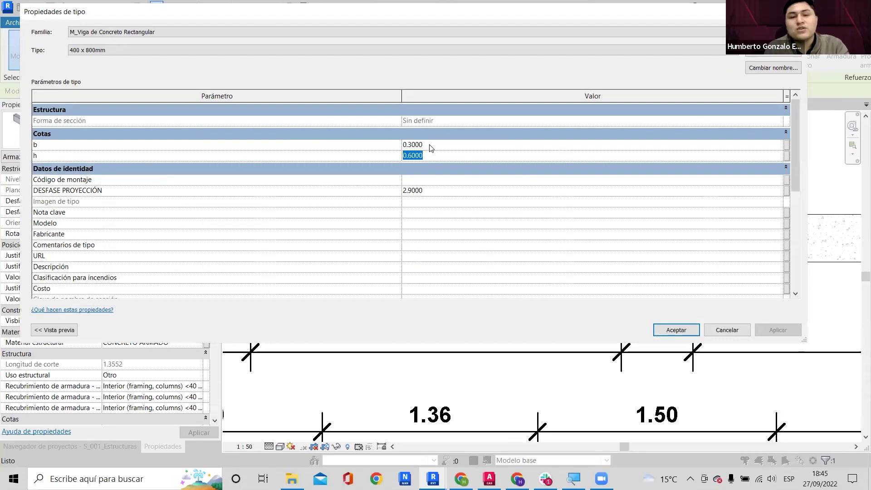
pyautogui.press('Return')
pyautogui.press('Return')
pyautogui.scroll(-1, 430, 169)
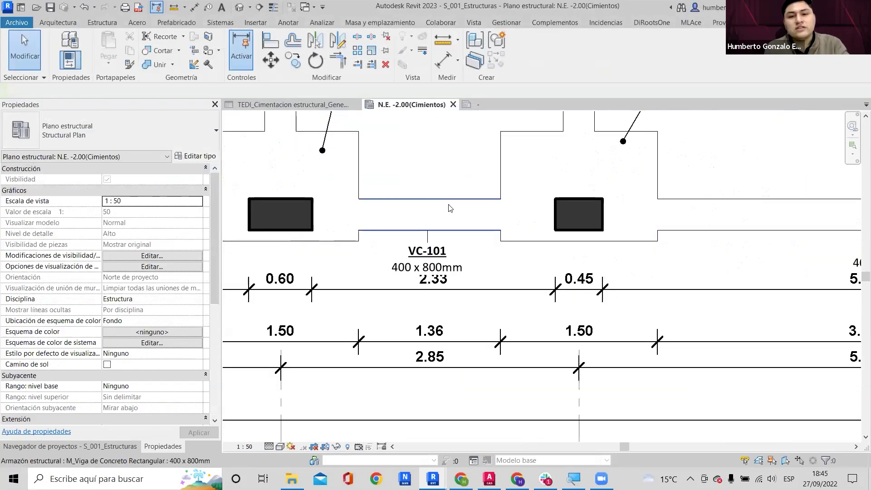
# Raise the multicategory tag of the axis C beam spanning 1.36 m so it clears the 2.33 dimension below.
pyautogui.scroll(2, 447, 208)
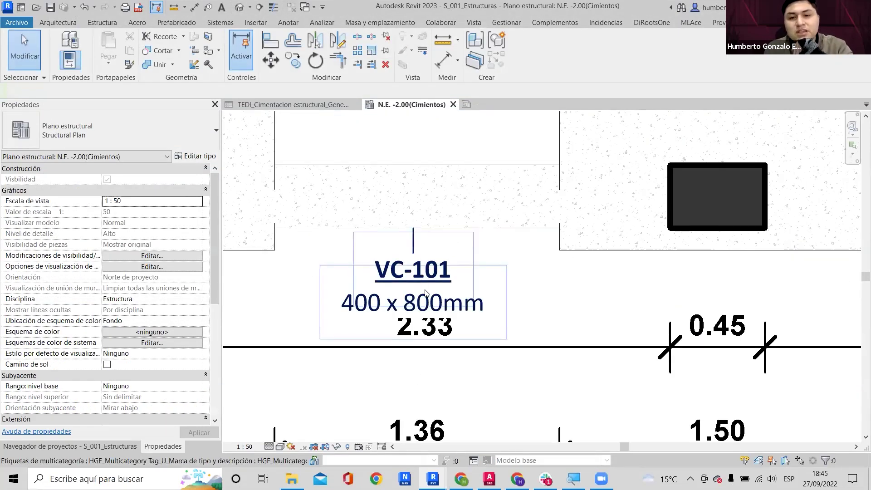
pyautogui.click(425, 290)
pyautogui.scroll(3, 419, 297)
pyautogui.moveTo(408, 326); pyautogui.dragTo(408, 315)
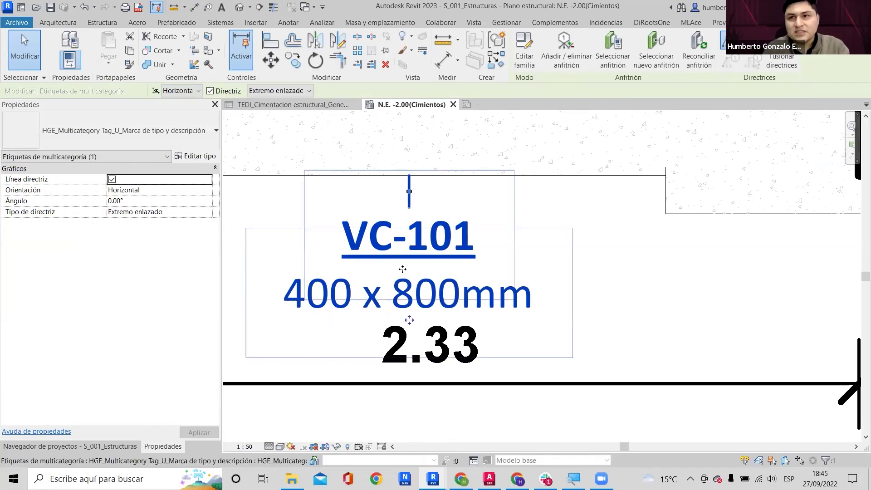
pyautogui.scroll(-2, 384, 257)
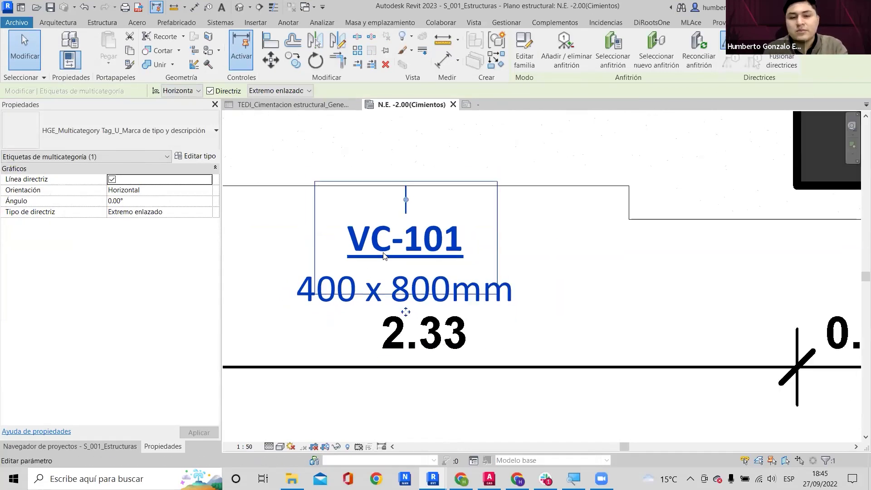
pyautogui.scroll(1, 430, 202)
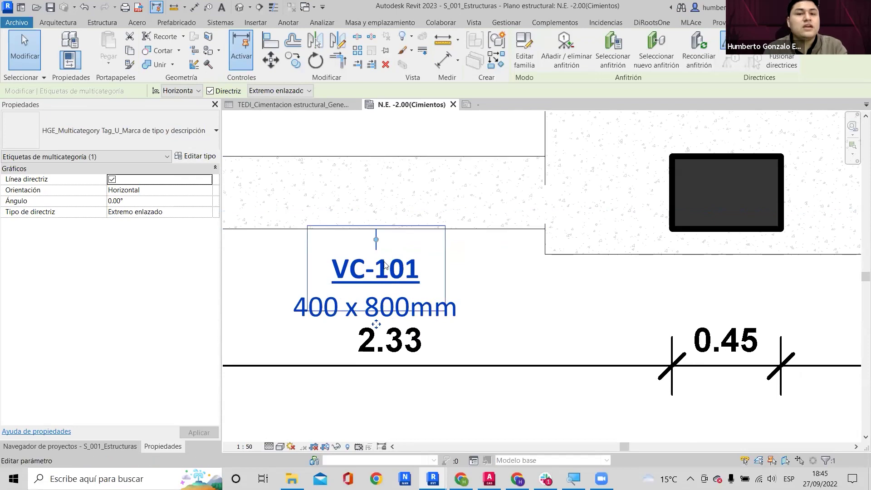
pyautogui.press('Escape')
# Examine the tagged axis C beam between axes 2 and 3 and the 1050x1500x750mm footing at axes B and 3.
pyautogui.click(372, 213)
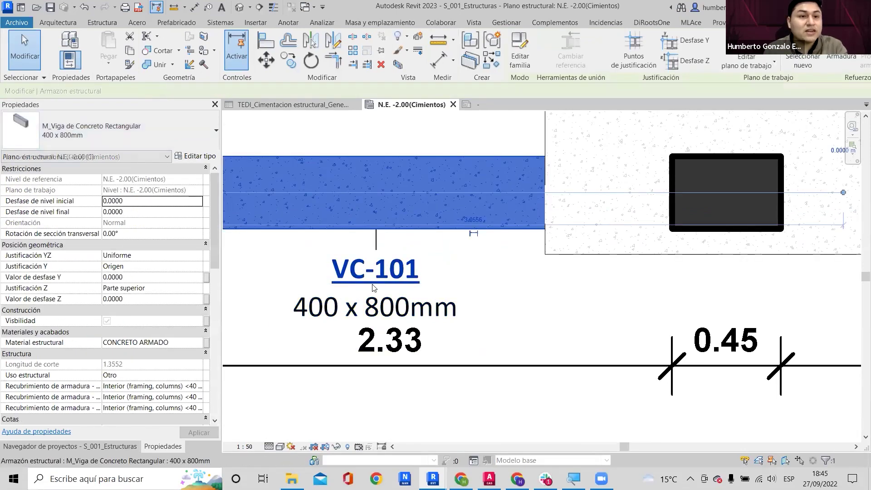
pyautogui.press('Escape')
pyautogui.scroll(-3, 379, 268)
pyautogui.scroll(-3, 439, 192)
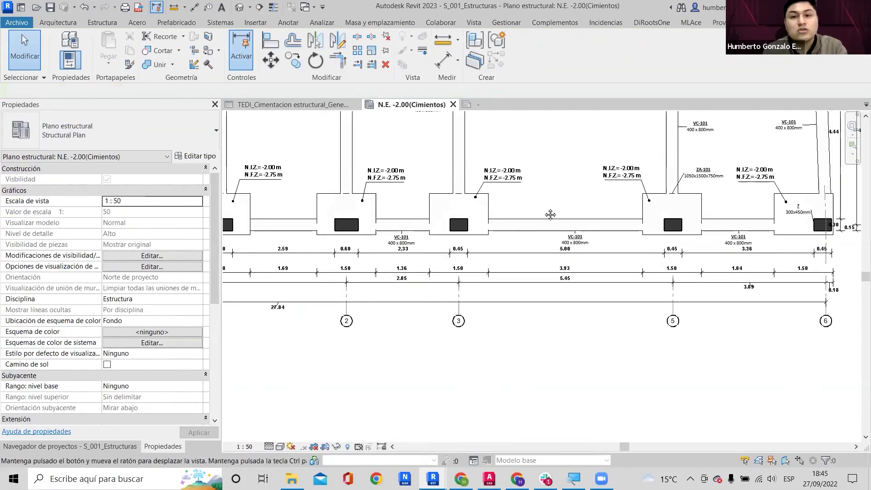
pyautogui.scroll(1, 457, 193)
pyautogui.moveTo(457, 184); pyautogui.dragTo(498, 249, button='middle')
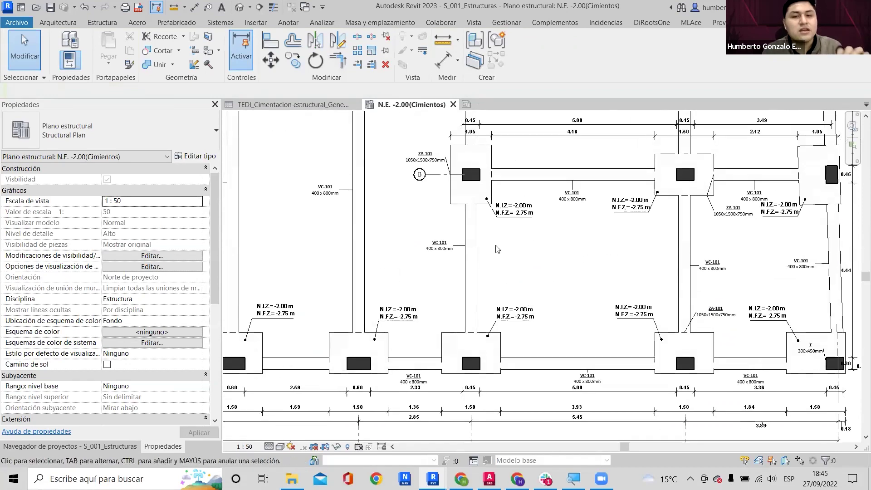
pyautogui.moveTo(549, 228); pyautogui.dragTo(512, 243, button='middle')
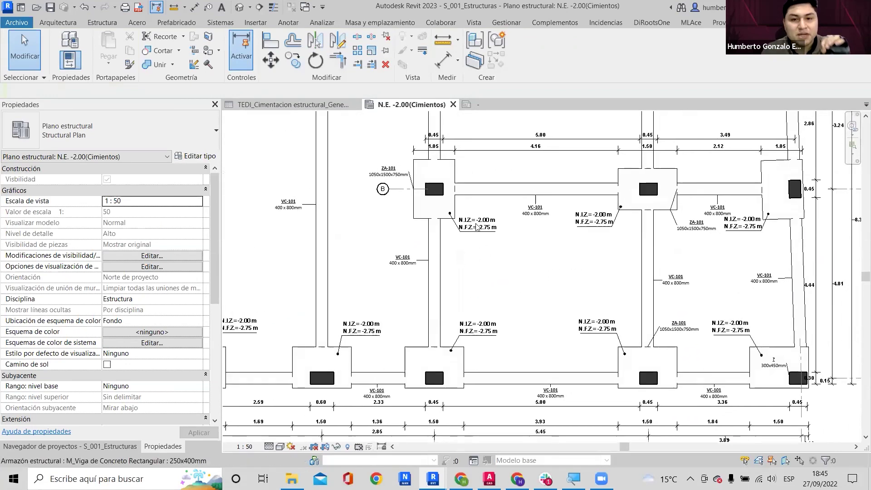
pyautogui.scroll(2, 432, 214)
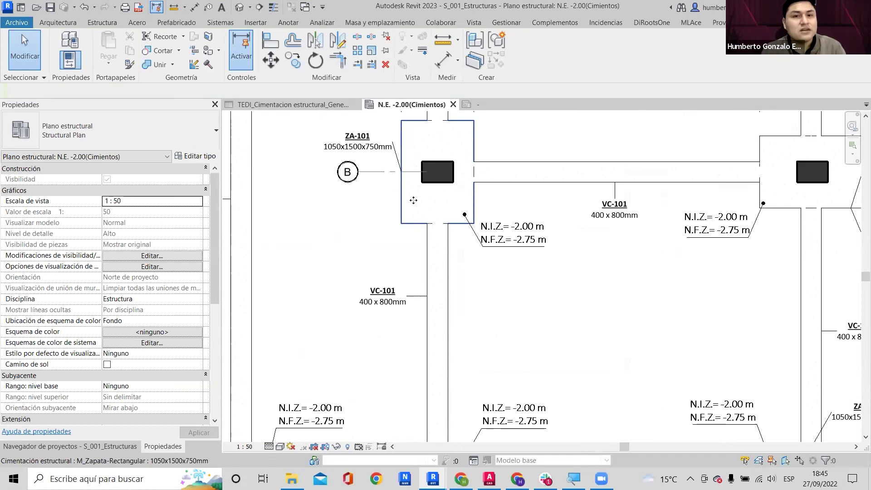
pyautogui.click(414, 200)
pyautogui.scroll(3, 406, 188)
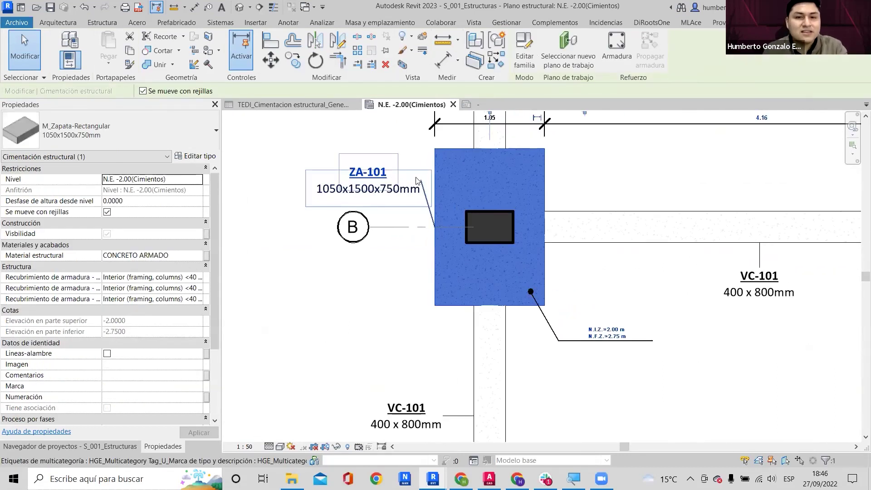
pyautogui.scroll(-3, 415, 168)
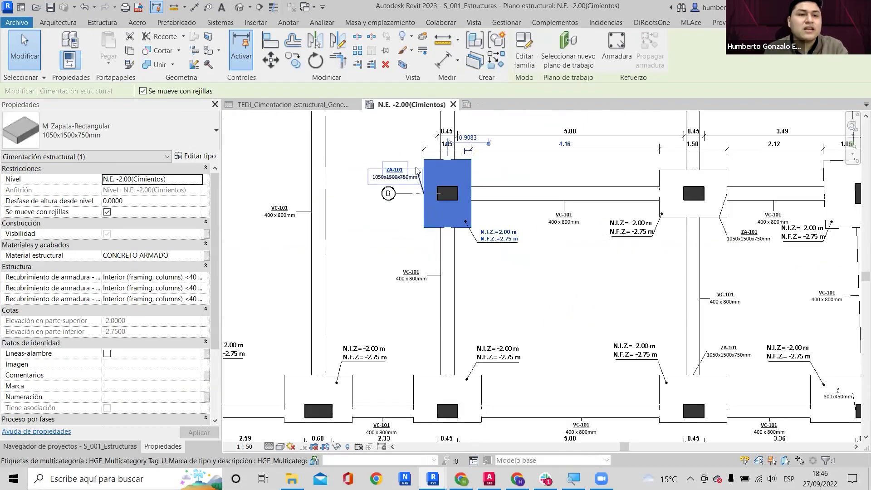
pyautogui.click(429, 345)
pyautogui.scroll(2, 391, 361)
pyautogui.moveTo(393, 363); pyautogui.dragTo(452, 139, button='middle')
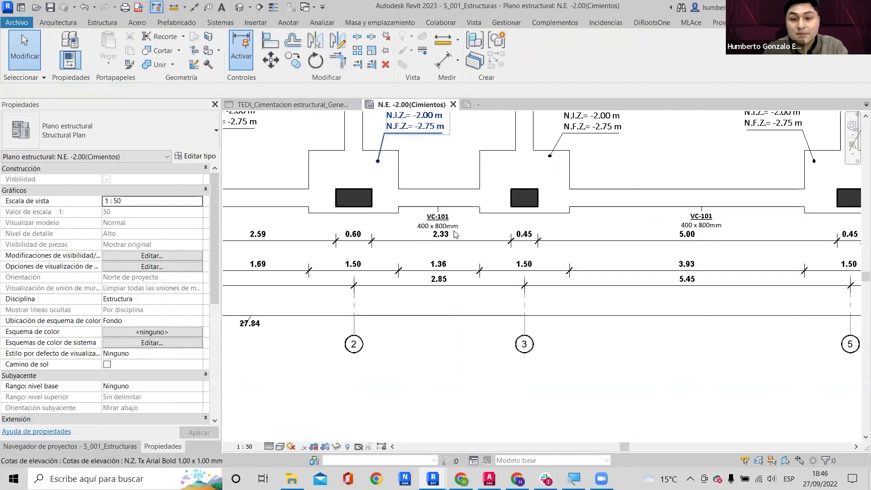
# Tag the 300x450mm column at axes C and 5 with a multicategory tag placed just above the column.
pyautogui.click(456, 222)
pyautogui.scroll(-3, 754, 234)
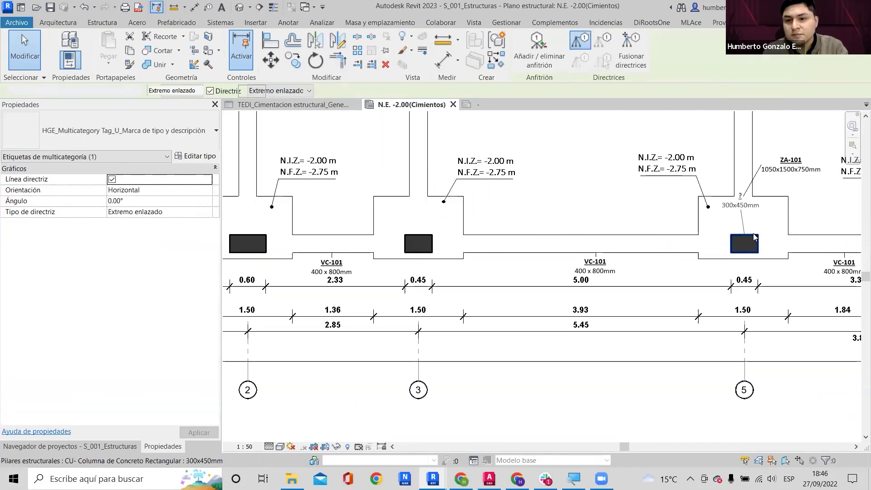
pyautogui.scroll(3, 498, 254)
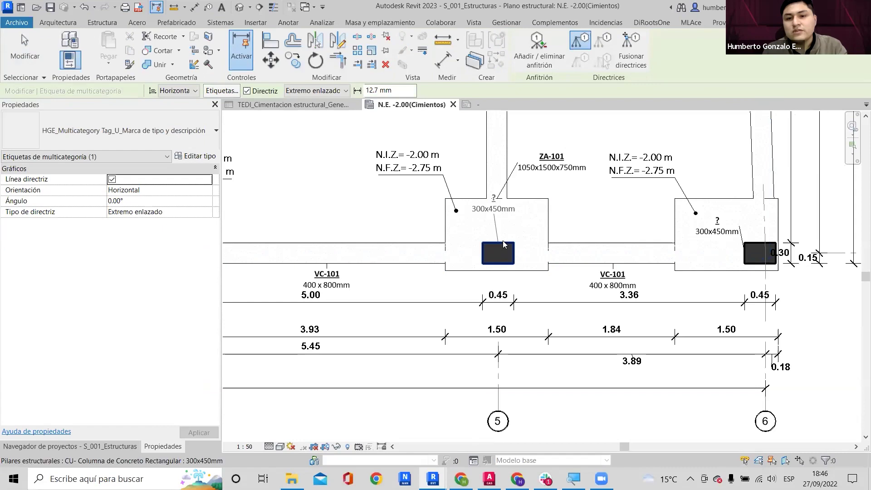
pyautogui.scroll(4, 501, 240)
pyautogui.scroll(-6, 498, 238)
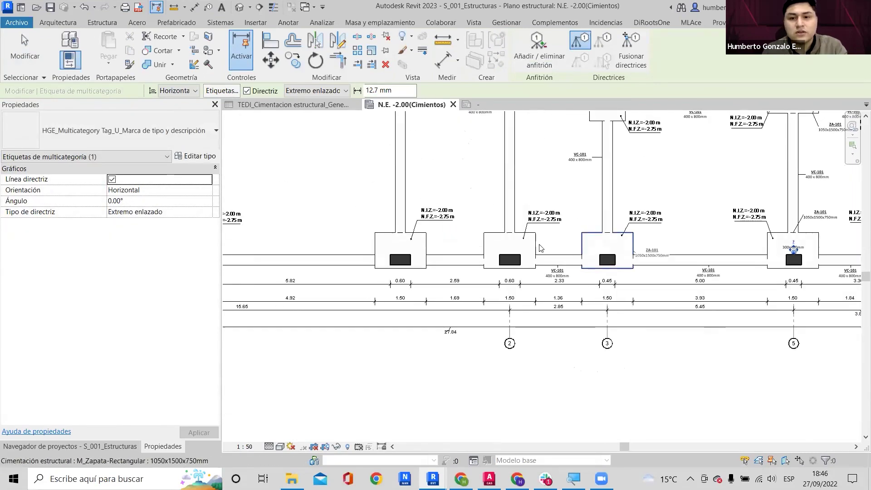
# Tag the 300x600mm column at axes C and 2 and centre the tag just above the column.
pyautogui.scroll(3, 540, 248)
pyautogui.click(433, 266)
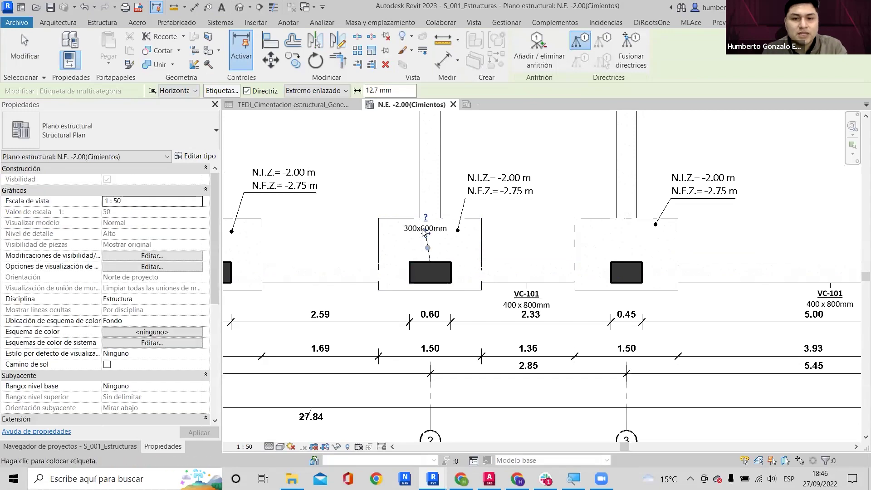
pyautogui.scroll(3, 434, 263)
pyautogui.scroll(-5, 437, 272)
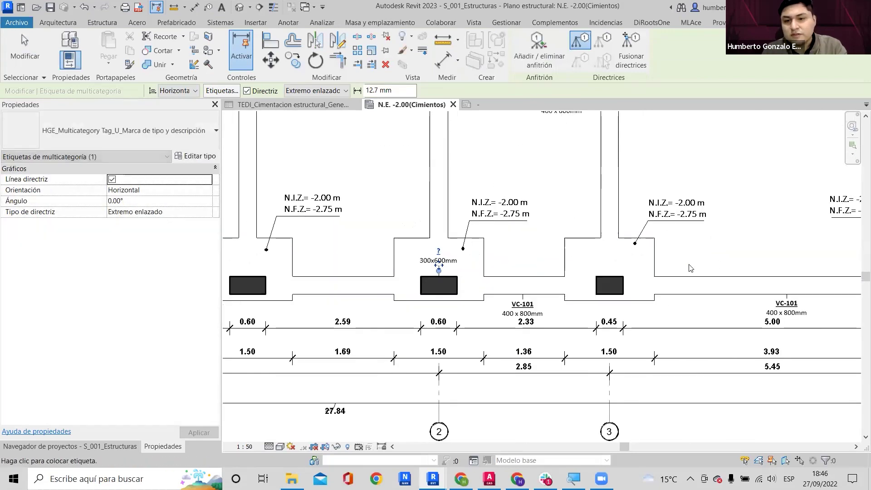
# Tag the 300x450mm column at axes C and 3 and align the tag just above the column.
pyautogui.scroll(4, 640, 227)
pyautogui.press('Tab')
pyautogui.click(534, 290)
pyautogui.moveTo(532, 252); pyautogui.dragTo(530, 254)
pyautogui.scroll(-5, 532, 251)
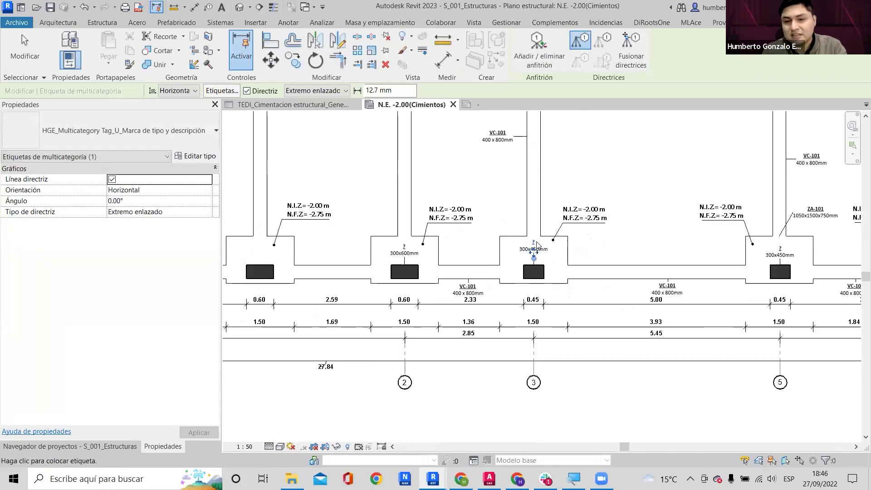
# Review the plan for missing tags and examine the footing tag at axes B and 3 up close.
pyautogui.moveTo(552, 278); pyautogui.dragTo(553, 374, button='middle')
pyautogui.scroll(3, 474, 213)
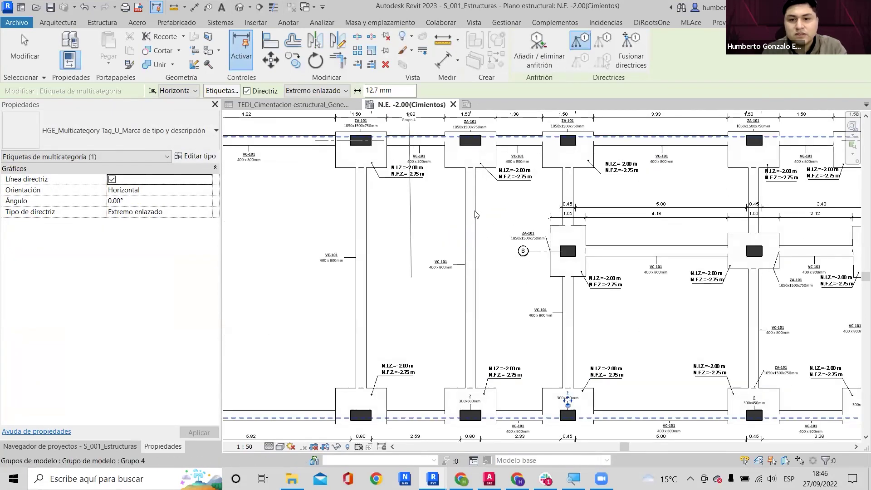
pyautogui.scroll(-3, 475, 214)
pyautogui.scroll(2, 592, 221)
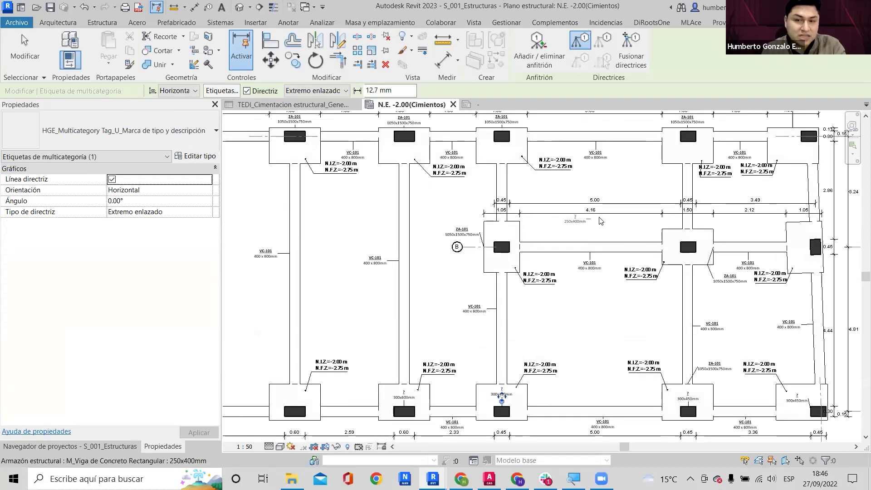
pyautogui.scroll(2, 540, 204)
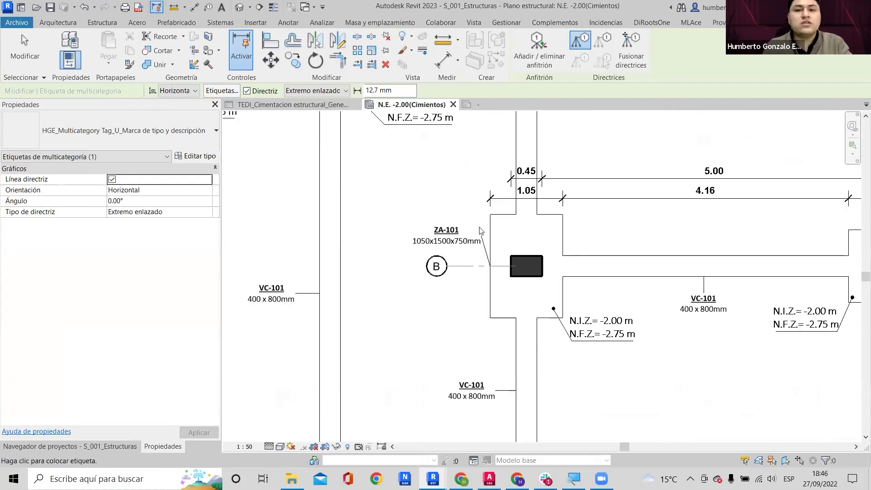
pyautogui.scroll(1, 578, 269)
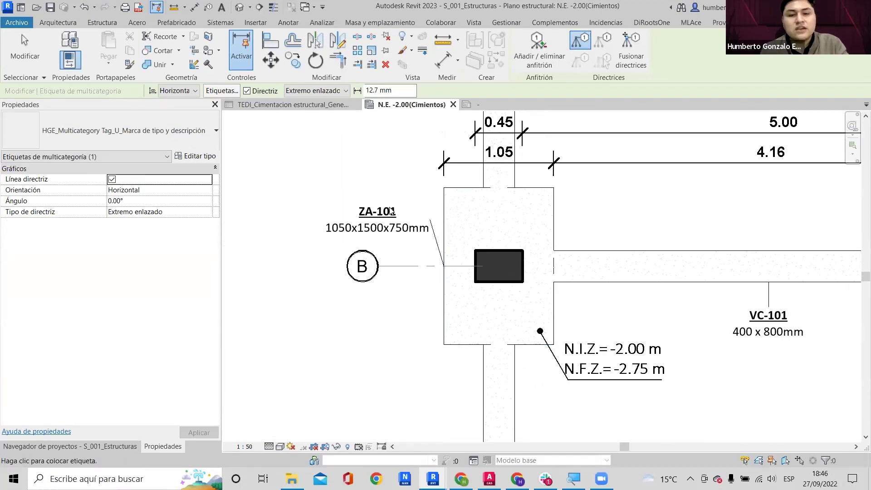
pyautogui.scroll(2, 395, 218)
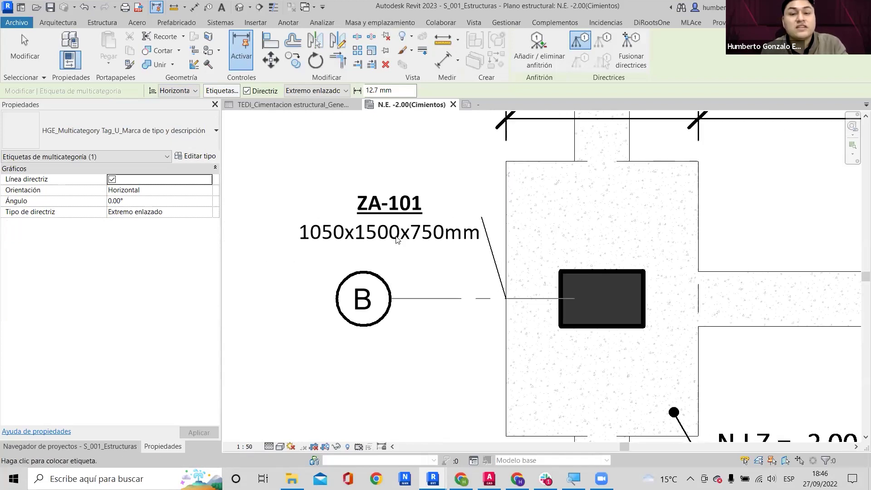
pyautogui.scroll(-3, 396, 239)
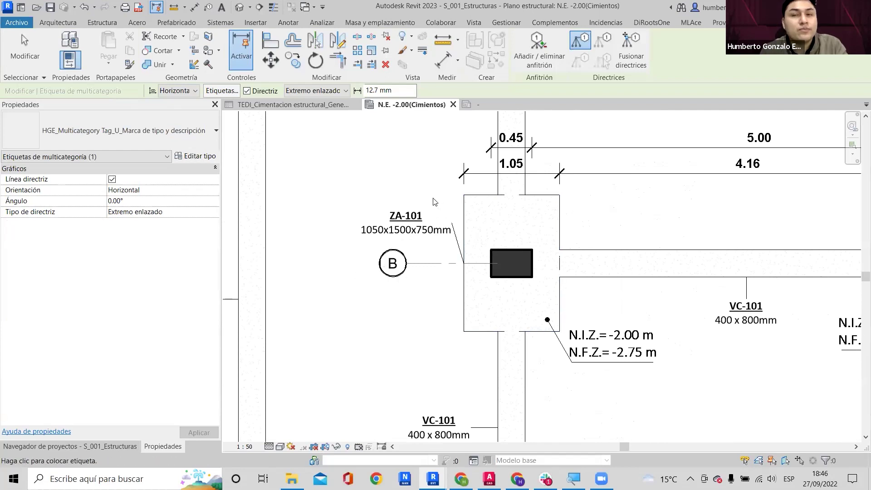
pyautogui.scroll(-1, 433, 205)
pyautogui.scroll(-3, 433, 205)
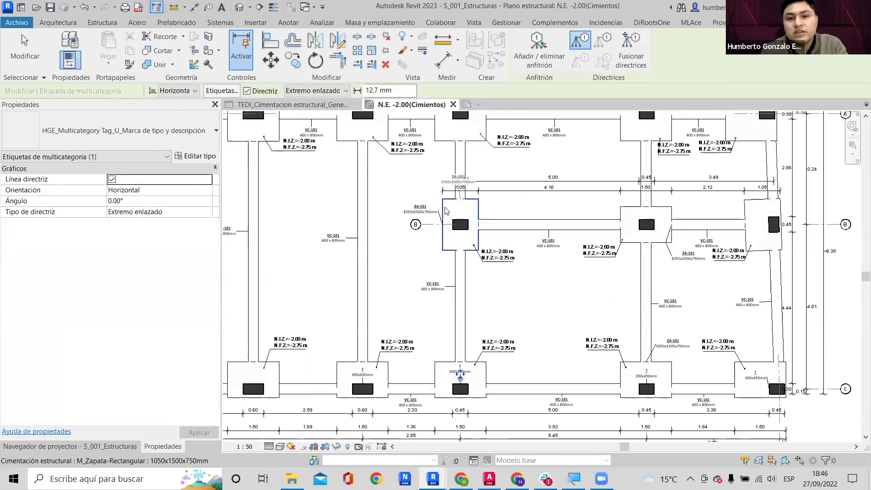
# Tag the 400 x 800mm foundation beam along axis 1 between axes A and C, placing the tag on its outer side.
pyautogui.scroll(-2, 301, 230)
pyautogui.moveTo(301, 229); pyautogui.dragTo(572, 230, button='middle')
pyautogui.scroll(3, 457, 220)
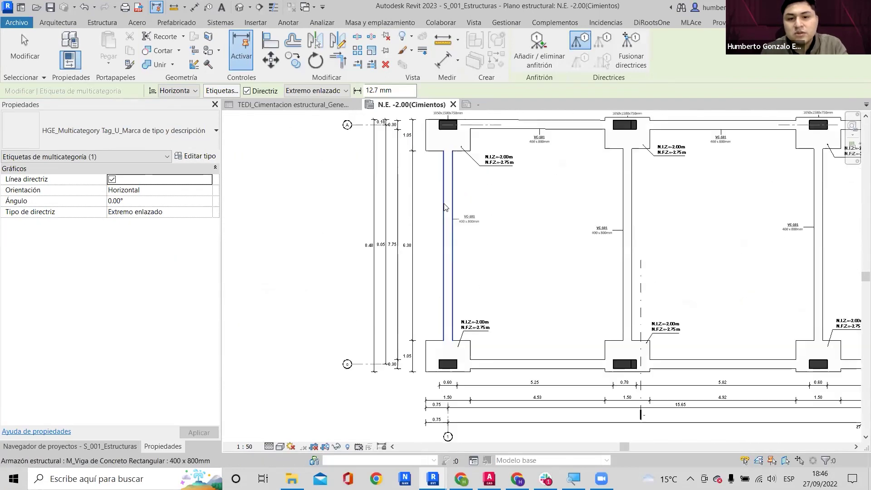
pyautogui.scroll(1, 440, 147)
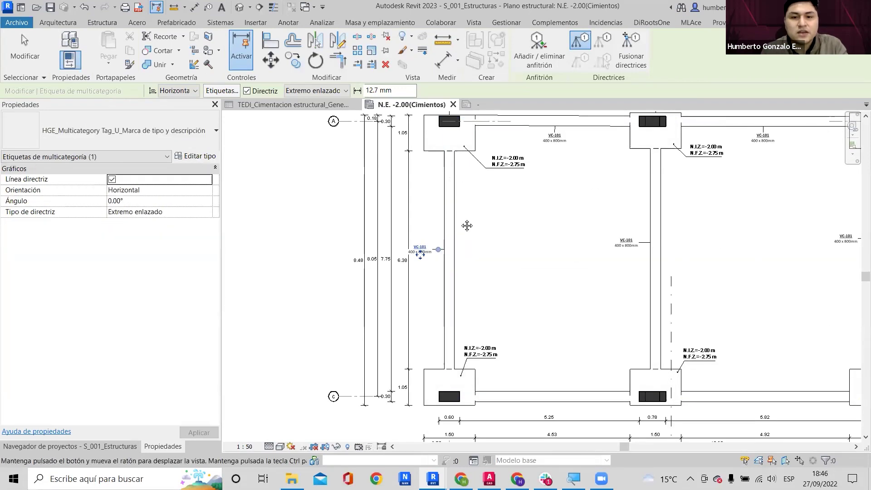
# Tag the 300x600mm column at axes A and 1 and adjust the tag's position below the column.
pyautogui.scroll(3, 449, 227)
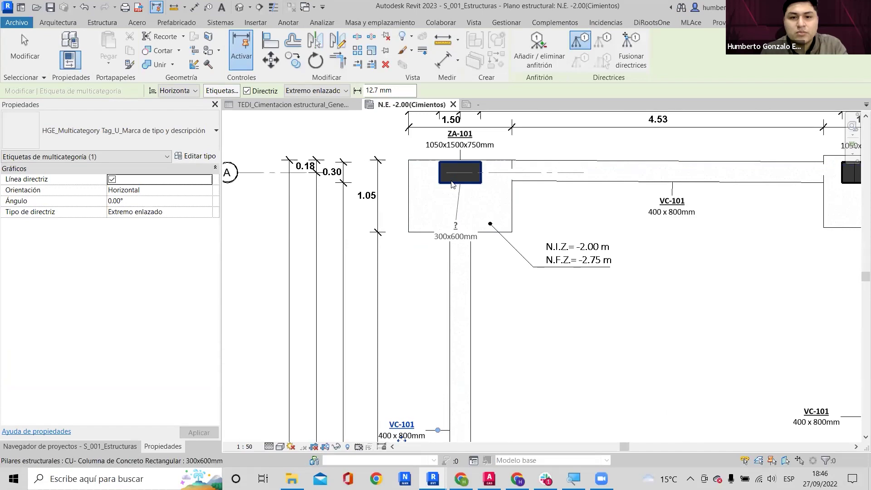
pyautogui.click(459, 208)
pyautogui.scroll(3, 454, 236)
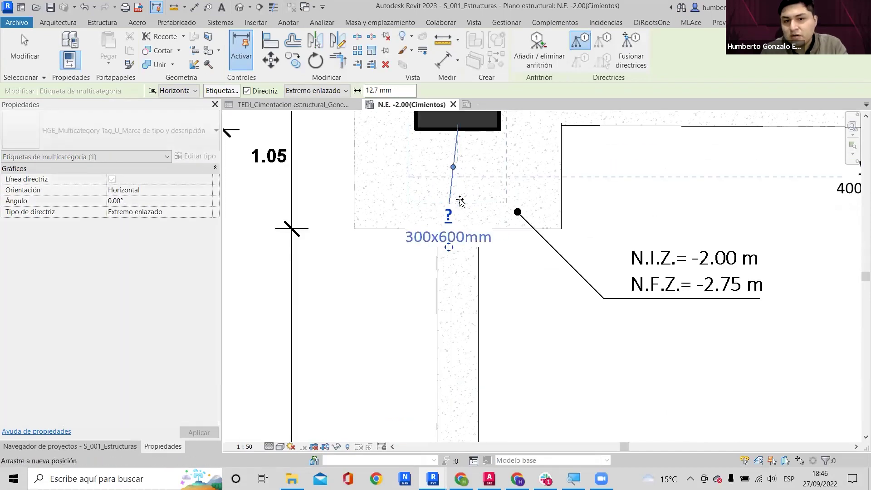
pyautogui.scroll(-5, 459, 200)
# Tag the 300x600mm column on axis A between the 4.53 m and 4.92 m beams and centre the tag just below it.
pyautogui.scroll(3, 450, 216)
pyautogui.moveTo(447, 217); pyautogui.dragTo(396, 246, button='middle')
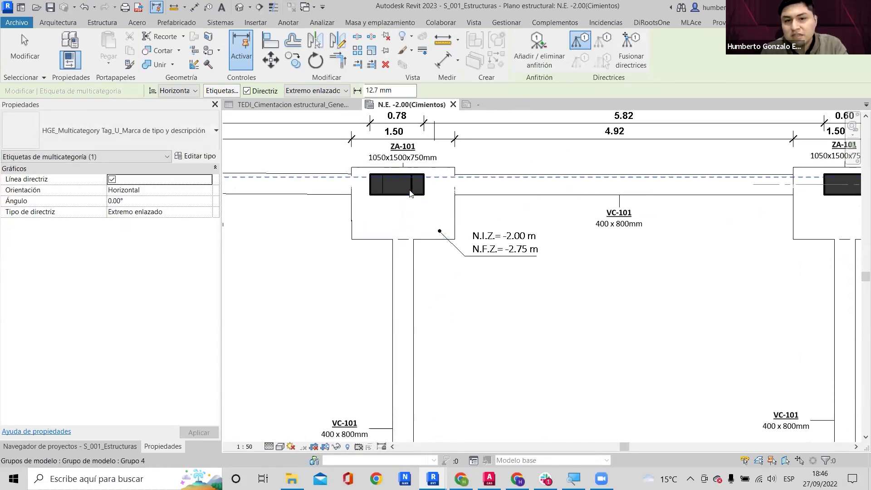
pyautogui.click(408, 198)
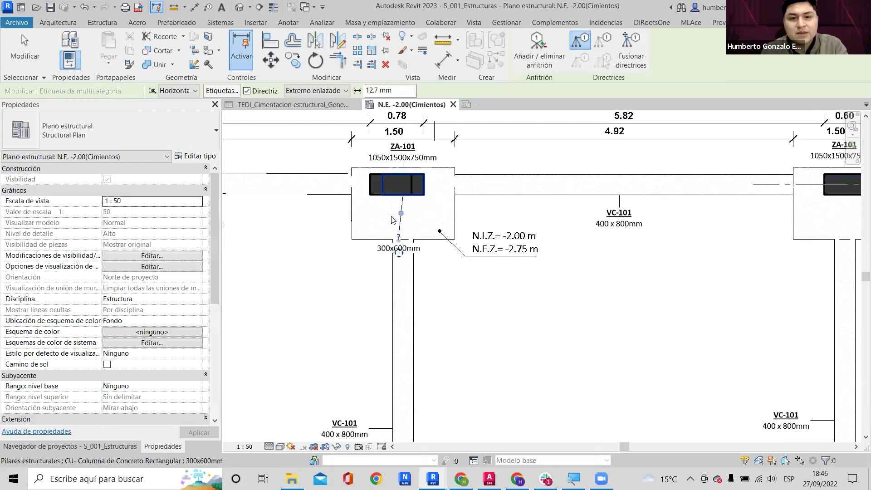
pyautogui.scroll(3, 398, 237)
pyautogui.click(411, 199)
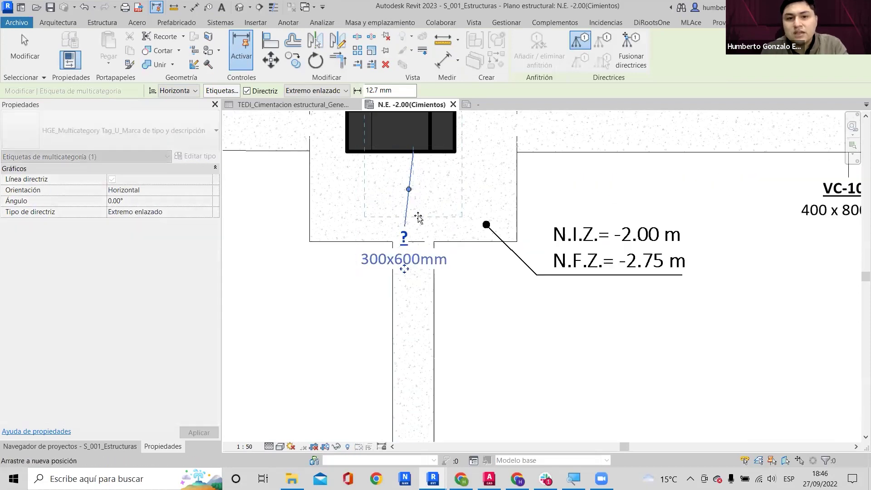
pyautogui.scroll(-3, 418, 207)
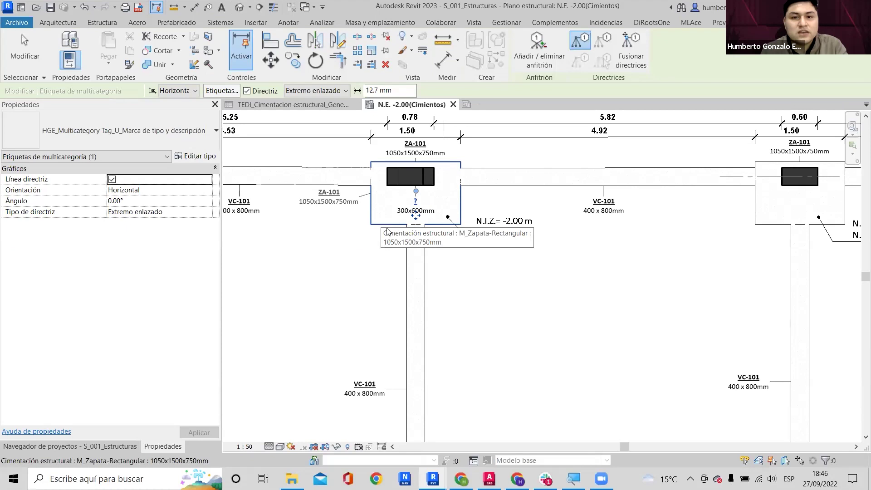
# Tag the 300x600mm column on axis A between the 4.92 m and 1.69 m beam spans and centre the tag just below it.
pyautogui.scroll(-2, 410, 278)
pyautogui.moveTo(506, 239); pyautogui.dragTo(393, 214, button='middle')
pyautogui.scroll(2, 549, 196)
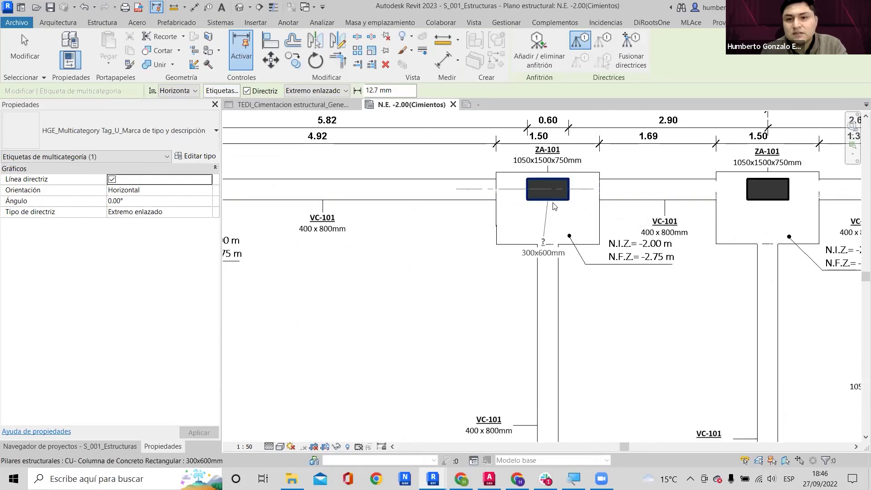
pyautogui.scroll(-2, 552, 195)
pyautogui.scroll(4, 554, 213)
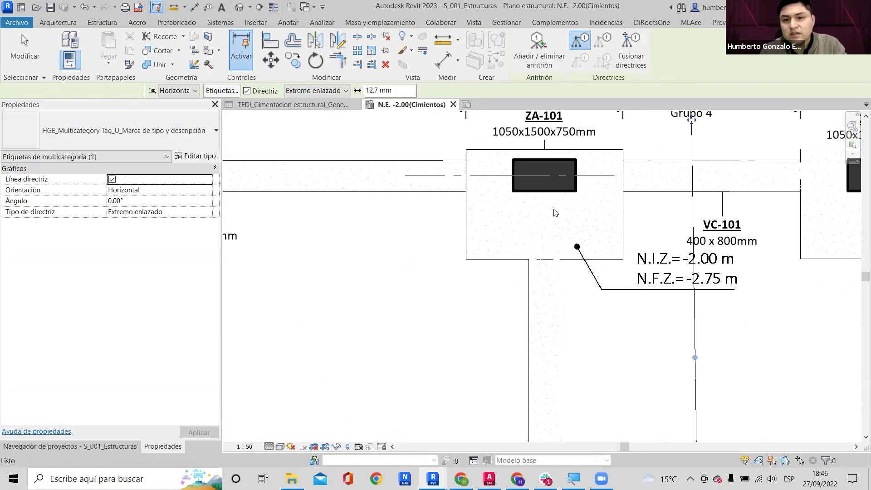
pyautogui.scroll(-3, 554, 213)
pyautogui.scroll(3, 551, 230)
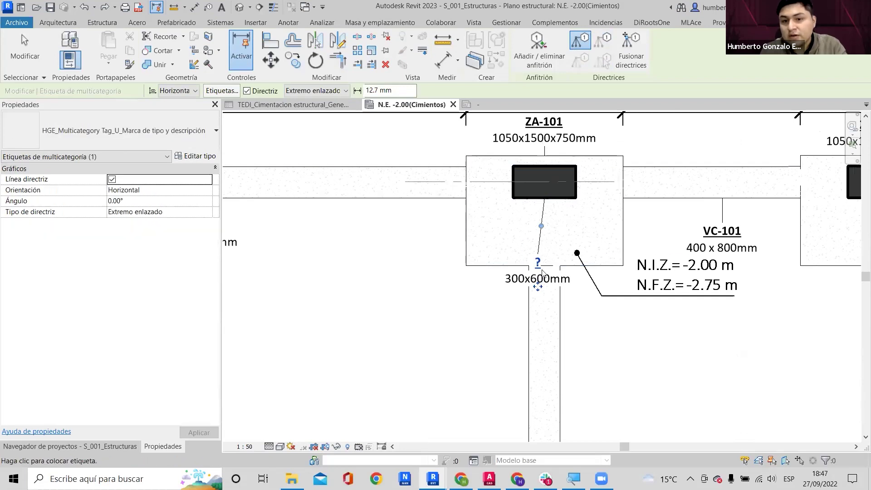
pyautogui.scroll(2, 543, 234)
pyautogui.scroll(-3, 543, 234)
# Tag the 300x600mm column on axis A just past the 1.69 m span and centre the tag directly below the column.
pyautogui.scroll(1, 532, 151)
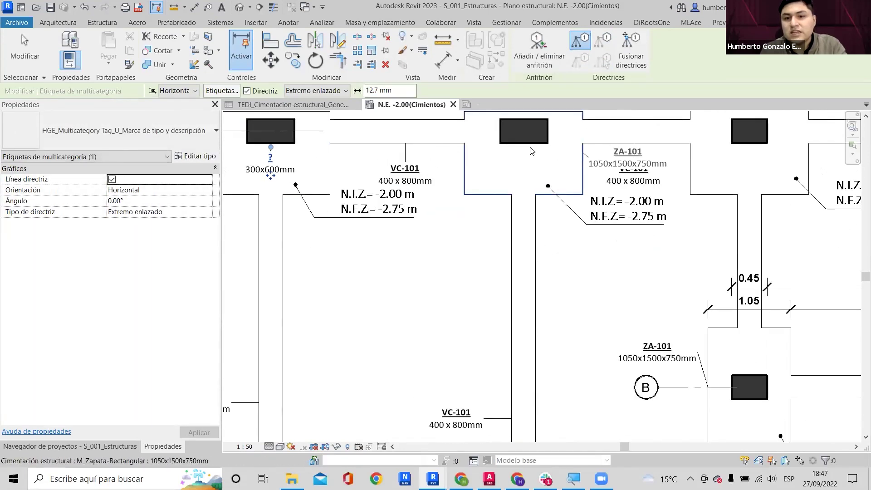
pyautogui.scroll(2, 531, 151)
pyautogui.click(507, 137)
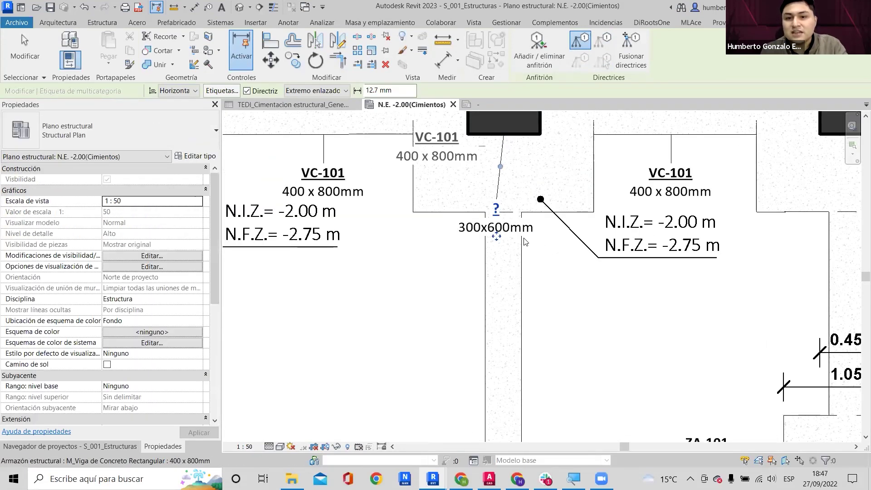
pyautogui.moveTo(497, 235); pyautogui.dragTo(505, 183)
pyautogui.scroll(-3, 504, 184)
# Tag the next column on axis A, in line with the 1.05 m wide footing on axis B, centring the tag below it.
pyautogui.moveTo(505, 184); pyautogui.dragTo(313, 199, button='middle')
pyautogui.click(502, 168)
pyautogui.scroll(1, 502, 168)
pyautogui.scroll(2, 508, 232)
pyautogui.moveTo(498, 239); pyautogui.dragTo(506, 184)
pyautogui.scroll(-2, 505, 185)
# Tag the 300x450mm column on axis A between the 5.00 m and 3.49 m spacings and centre the tag below the column.
pyautogui.moveTo(505, 184); pyautogui.dragTo(95, 190, button='middle')
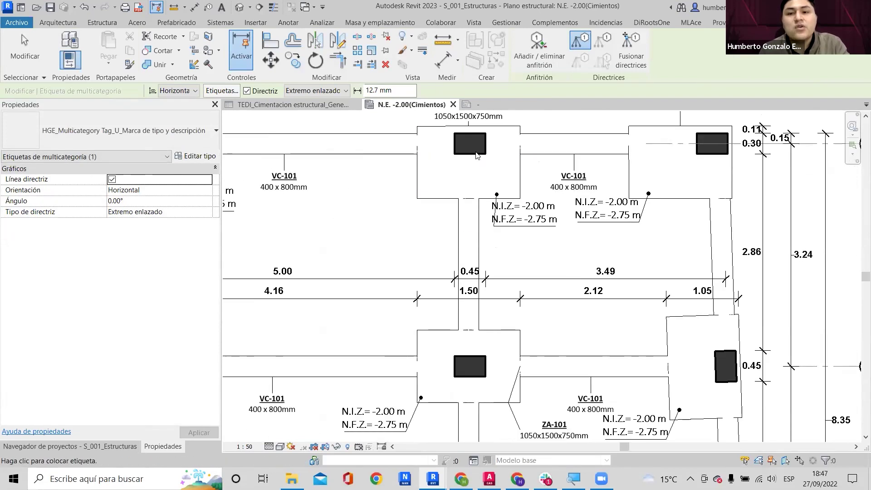
pyautogui.scroll(2, 474, 152)
pyautogui.click(472, 161)
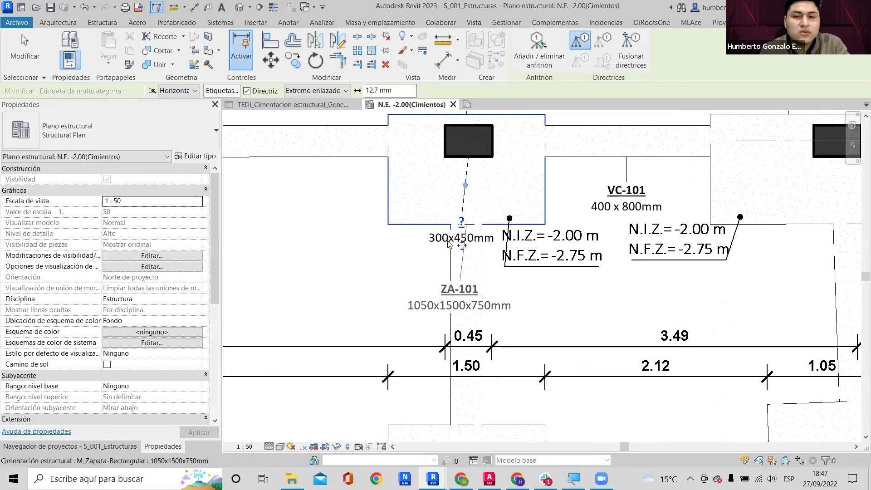
pyautogui.moveTo(470, 204); pyautogui.dragTo(469, 204)
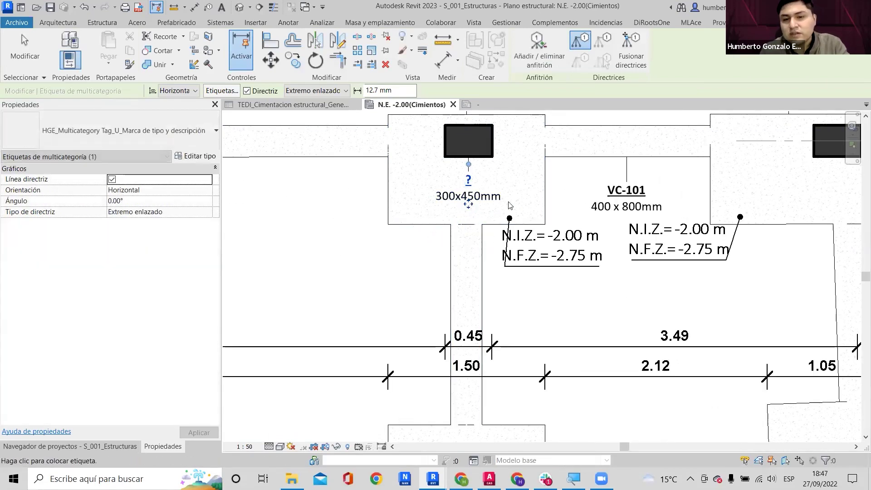
# Tag the 300x450mm corner column at the outer end of axis A beside the grid bubble, aligning the tag just below it.
pyautogui.scroll(-2, 510, 206)
pyautogui.moveTo(670, 202); pyautogui.dragTo(502, 200, button='middle')
pyautogui.scroll(2, 515, 198)
pyautogui.click(536, 166)
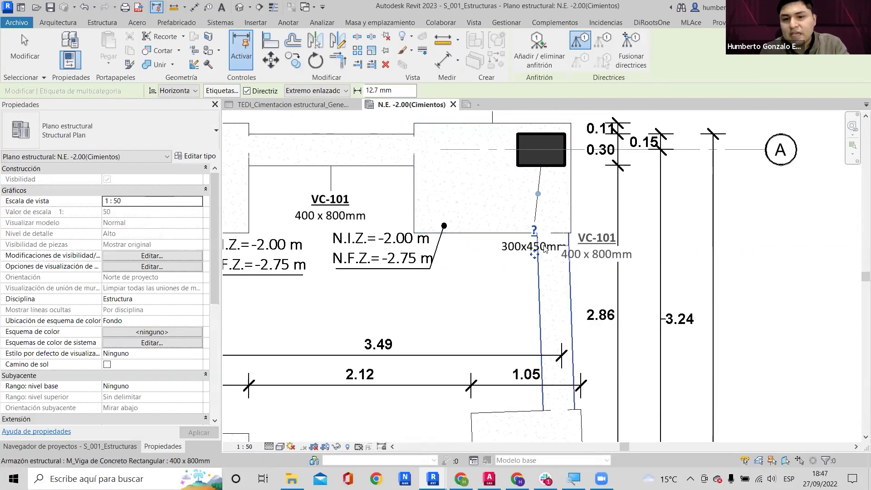
pyautogui.moveTo(535, 254); pyautogui.dragTo(542, 212)
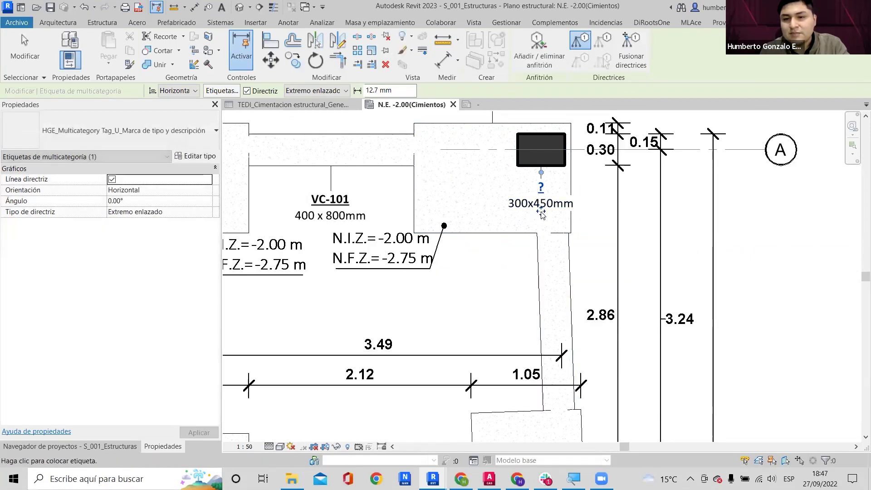
# Tag the 300x450mm edge column on axis B beside the 0.45 dimension, placing the tag on the inner side of the column.
pyautogui.scroll(-4, 542, 214)
pyautogui.moveTo(617, 227); pyautogui.dragTo(645, 93, button='middle')
pyautogui.scroll(2, 601, 200)
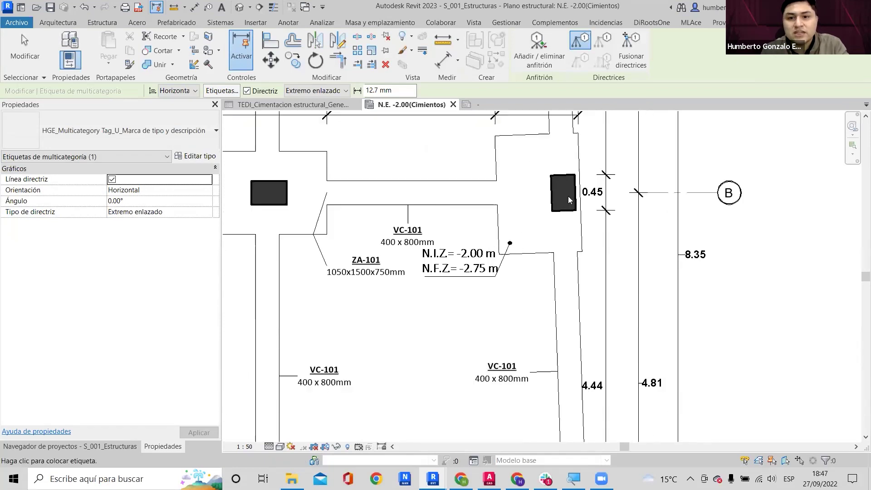
pyautogui.click(554, 193)
pyautogui.scroll(2, 528, 197)
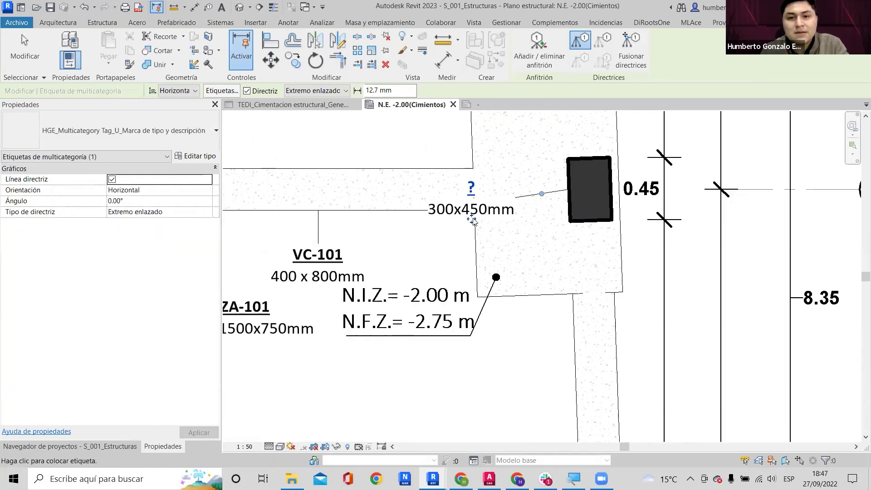
pyautogui.moveTo(502, 199)
pyautogui.mouseDown()
pyautogui.moveTo(541, 181)
pyautogui.moveTo(504, 200)
pyautogui.moveTo(496, 207)
pyautogui.moveTo(503, 212)
pyautogui.mouseUp()
pyautogui.scroll(-3, 626, 188)
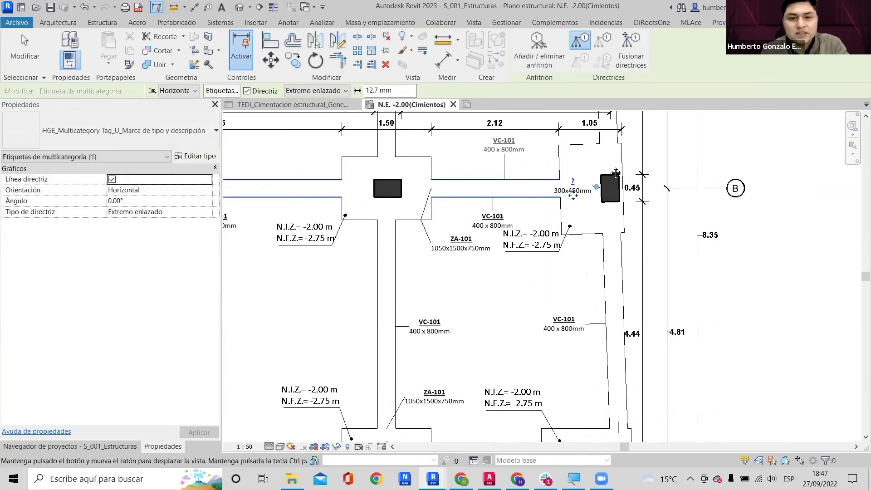
# Tag the 300x450mm column on axis B between the 5.00 m and 3.49 m spacings and reposition its tag just above the column.
pyautogui.scroll(2, 379, 198)
pyautogui.moveTo(380, 197); pyautogui.dragTo(482, 178, button='middle')
pyautogui.press('Escape')
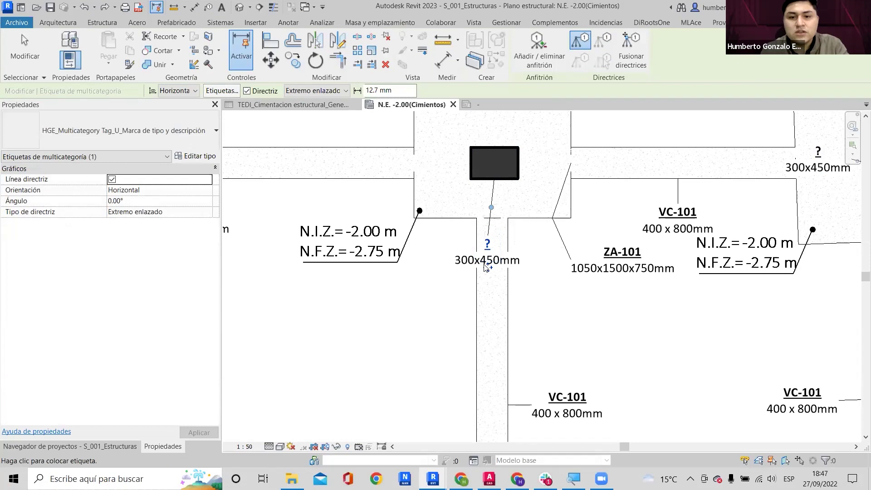
pyautogui.scroll(2, 497, 212)
pyautogui.moveTo(513, 212); pyautogui.dragTo(489, 216)
pyautogui.scroll(-5, 491, 211)
pyautogui.scroll(1, 547, 403)
pyautogui.moveTo(548, 402); pyautogui.dragTo(518, 352, button='middle')
pyautogui.moveTo(398, 289)
pyautogui.mouseDown(button='middle')
pyautogui.moveTo(388, 283)
pyautogui.moveTo(397, 367)
pyautogui.mouseUp(button='middle')
pyautogui.moveTo(434, 167); pyautogui.dragTo(445, 308, button='middle')
pyautogui.scroll(2, 443, 313)
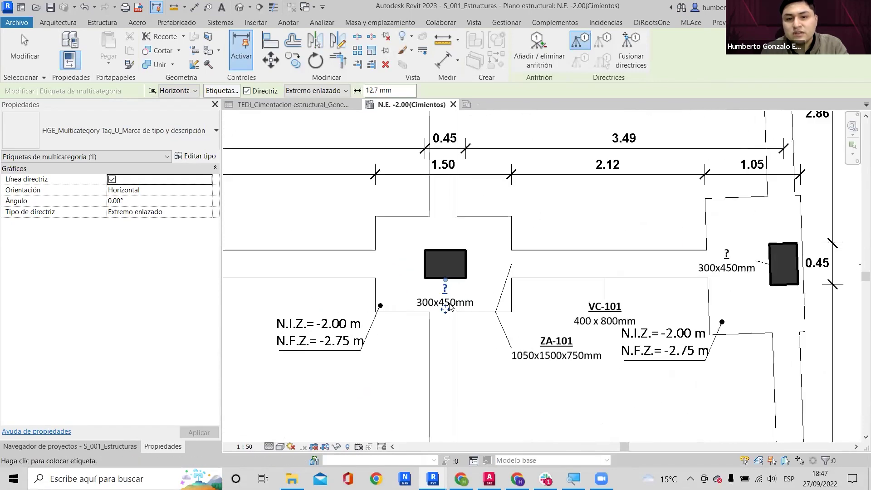
pyautogui.moveTo(446, 306); pyautogui.dragTo(443, 244)
# Tag the 300x450mm column on axis B in the 1.05 m wide footing beside the grid bubble and centre the tag above it.
pyautogui.scroll(-2, 443, 241)
pyautogui.moveTo(433, 246); pyautogui.dragTo(590, 275, button='middle')
pyautogui.scroll(3, 350, 267)
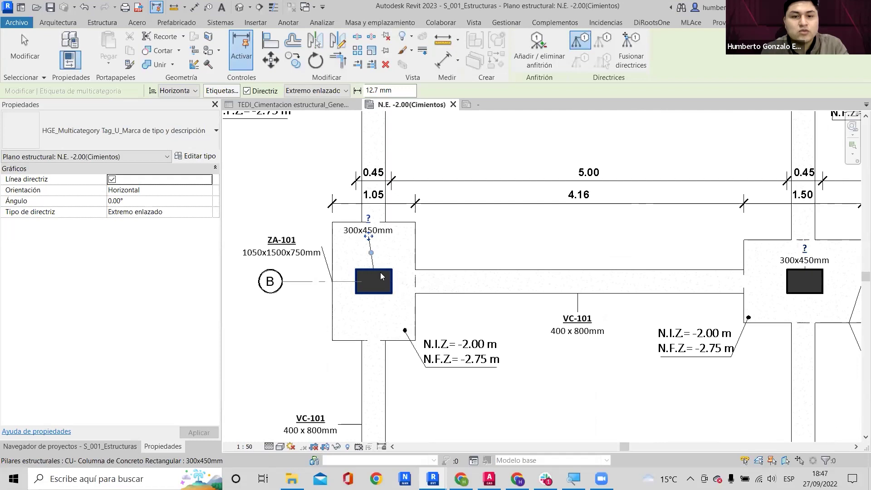
pyautogui.moveTo(369, 237); pyautogui.dragTo(386, 258)
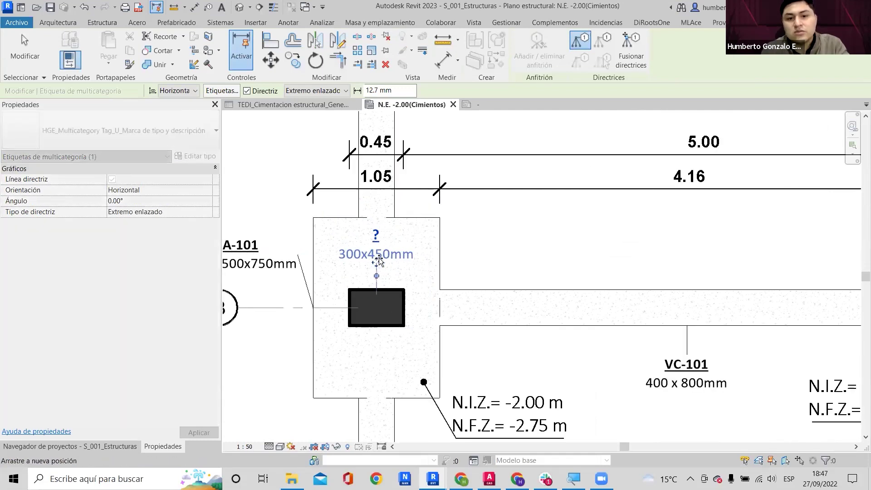
pyautogui.scroll(-3, 378, 254)
pyautogui.press('Escape')
pyautogui.scroll(3, 377, 245)
pyautogui.click(376, 236)
pyautogui.scroll(-3, 376, 236)
pyautogui.press('Escape')
# Set the type mark of the 300x450mm columns to CR-101 through the tag at the axis C corner column.
pyautogui.moveTo(628, 284); pyautogui.dragTo(494, 214, button='middle')
pyautogui.scroll(2, 444, 242)
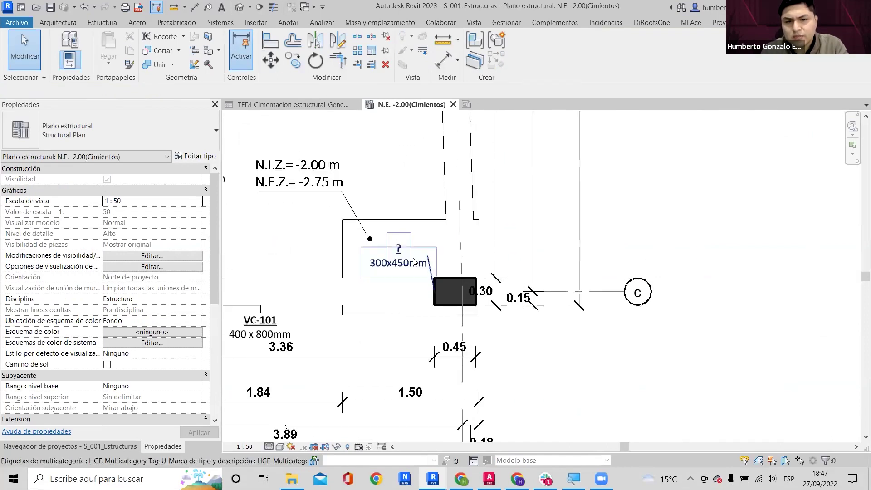
pyautogui.scroll(1, 414, 263)
pyautogui.doubleClick(395, 244)
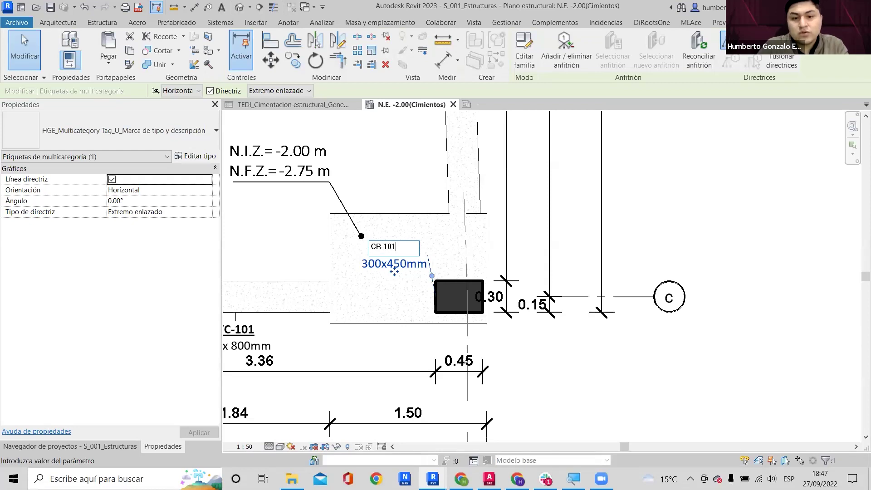
pyautogui.press('Return')
pyautogui.click(481, 247)
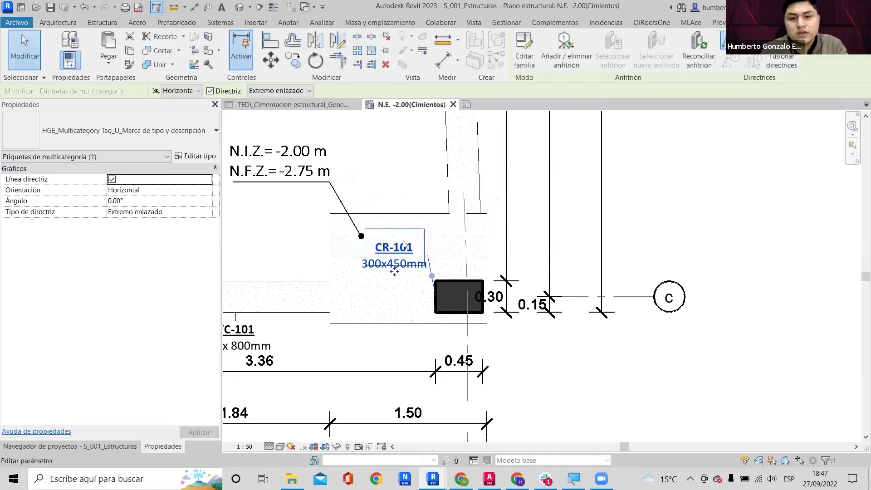
# Move the ZA-101 tag of the corner footing on axis A below the dimension lines, just above the footing.
pyautogui.scroll(-3, 499, 313)
pyautogui.scroll(1, 615, 396)
pyautogui.scroll(-2, 525, 271)
pyautogui.moveTo(546, 268); pyautogui.dragTo(621, 288, button='middle')
pyautogui.moveTo(567, 159); pyautogui.dragTo(414, 204, button='middle')
pyautogui.scroll(3, 561, 220)
pyautogui.moveTo(586, 179); pyautogui.dragTo(531, 269, button='middle')
pyautogui.scroll(-2, 577, 151)
pyautogui.moveTo(576, 155); pyautogui.dragTo(573, 209, button='middle')
pyautogui.scroll(1, 573, 209)
pyautogui.click(568, 184)
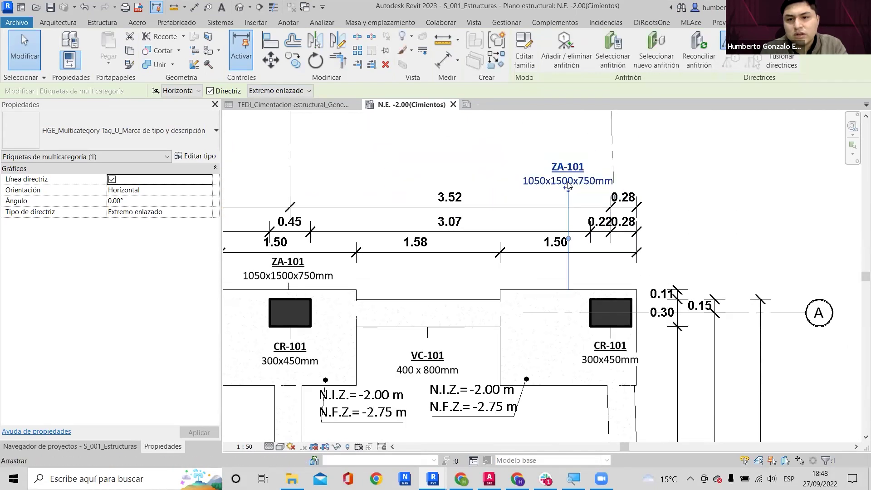
pyautogui.moveTo(567, 270); pyautogui.dragTo(568, 278)
pyautogui.click(467, 246)
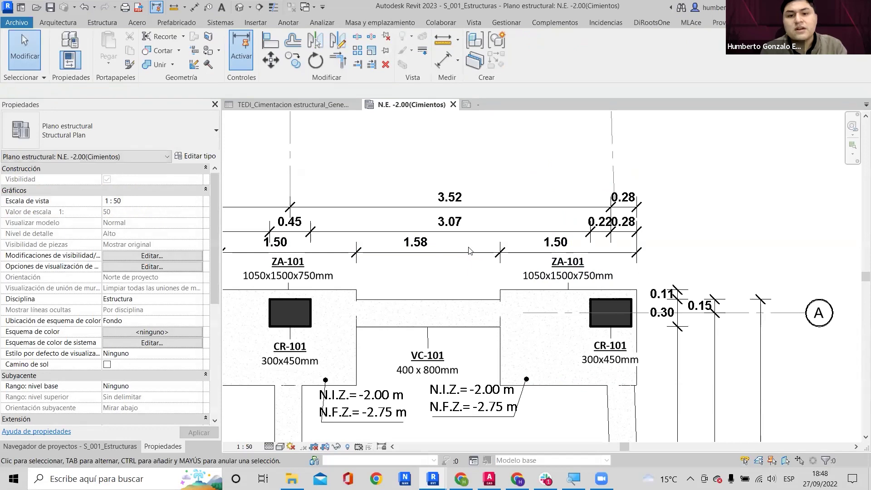
# Select the 3.07 and 3.52 dimension strings above axis A and shift them slightly upward.
pyautogui.click(469, 232)
pyautogui.keyDown('ctrl'); pyautogui.click(469, 209); pyautogui.keyUp('ctrl')
pyautogui.moveTo(477, 194); pyautogui.dragTo(478, 186)
pyautogui.press('Escape')
# Set the type mark of the 300x600mm columns to CR-102 through the tag of the column at axes A and 1.
pyautogui.scroll(-8, 478, 186)
pyautogui.moveTo(476, 188); pyautogui.dragTo(638, 162, button='middle')
pyautogui.scroll(1, 557, 192)
pyautogui.scroll(-2, 557, 192)
pyautogui.moveTo(557, 192); pyautogui.dragTo(650, 156, button='middle')
pyautogui.moveTo(346, 198); pyautogui.dragTo(524, 207, button='middle')
pyautogui.scroll(5, 408, 186)
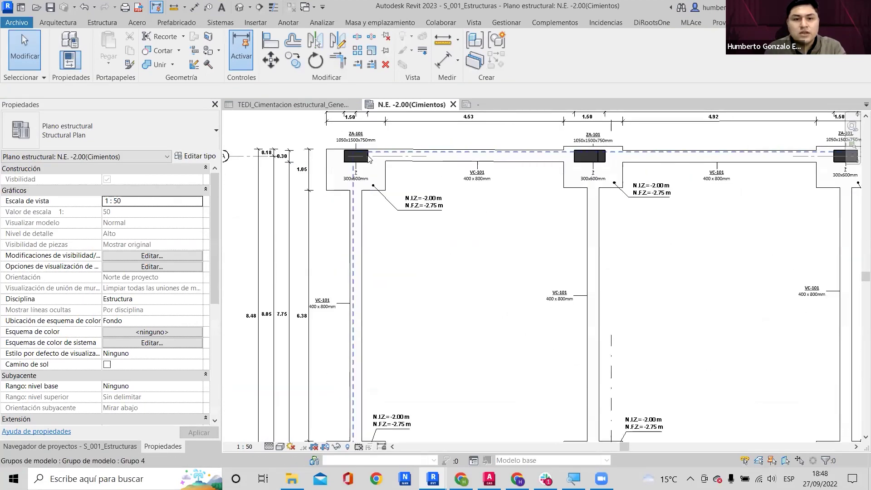
pyautogui.click(349, 182)
pyautogui.scroll(2, 349, 173)
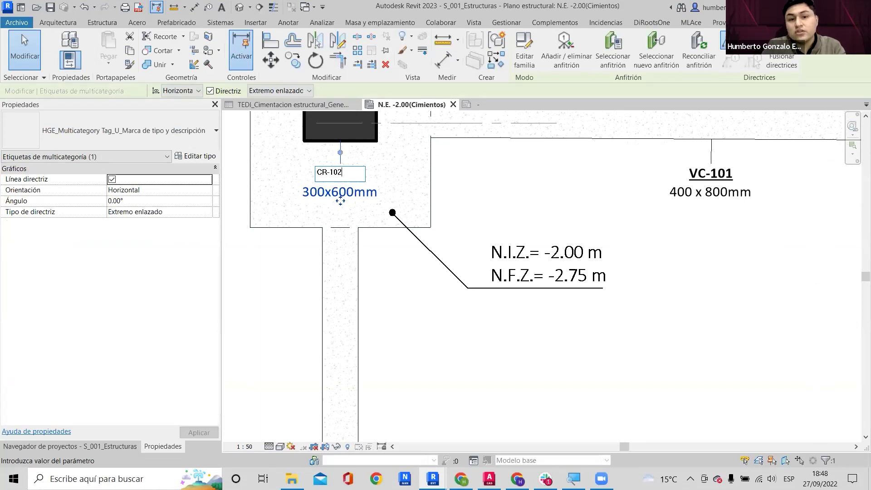
pyautogui.press('Return')
pyautogui.click(462, 246)
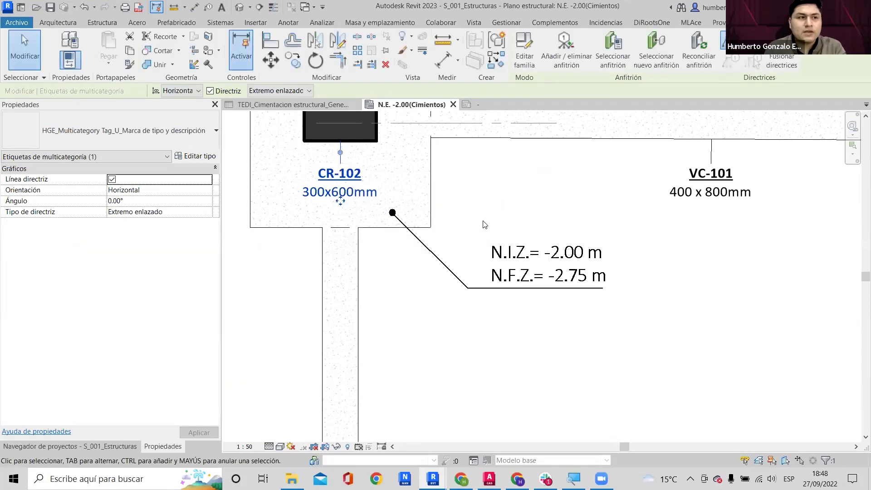
pyautogui.scroll(-4, 384, 207)
pyautogui.press('Escape')
# Create a rectangular 200mm structural floor of about 4.16 m² inside the first bay, below the footing's level labels.
pyautogui.moveTo(384, 206); pyautogui.dragTo(449, 215, button='middle')
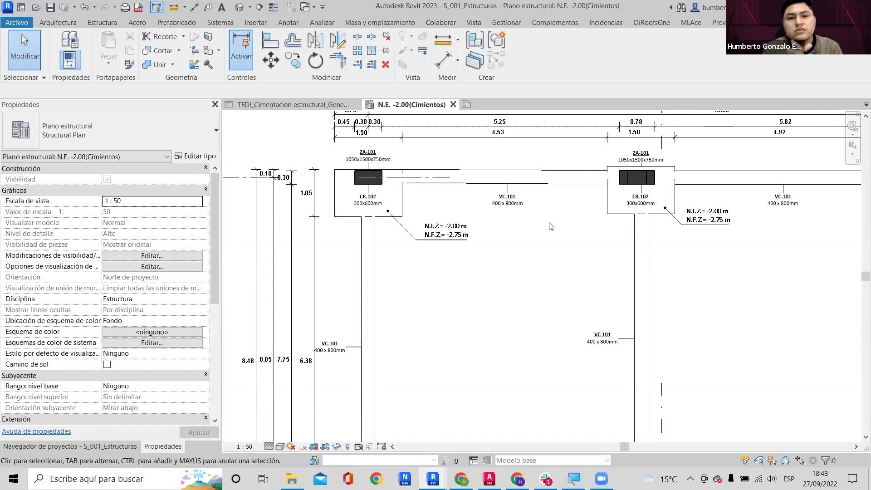
pyautogui.click(103, 22)
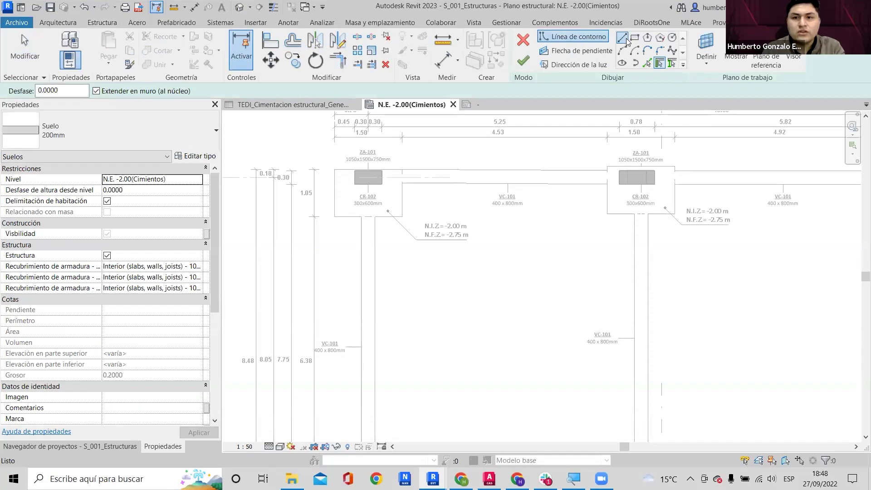
pyautogui.click(635, 37)
pyautogui.click(420, 252)
pyautogui.click(535, 327)
pyautogui.press('Escape')
pyautogui.click(524, 60)
pyautogui.scroll(3, 400, 195)
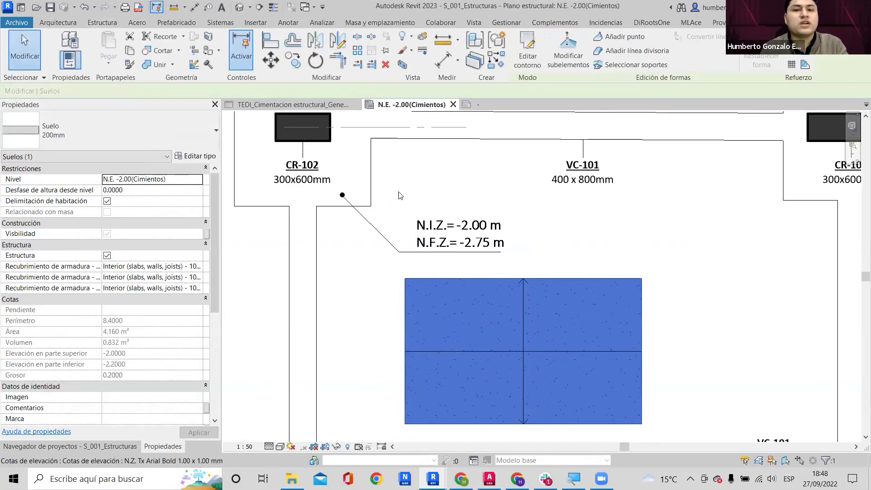
pyautogui.press('Escape')
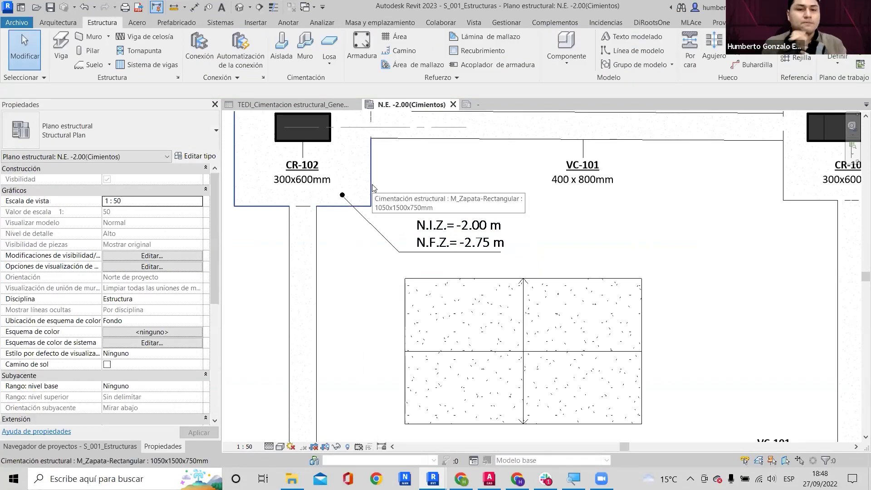
# Set the type mark of the 200mm floor to LP-101 in its type properties.
pyautogui.click(444, 301)
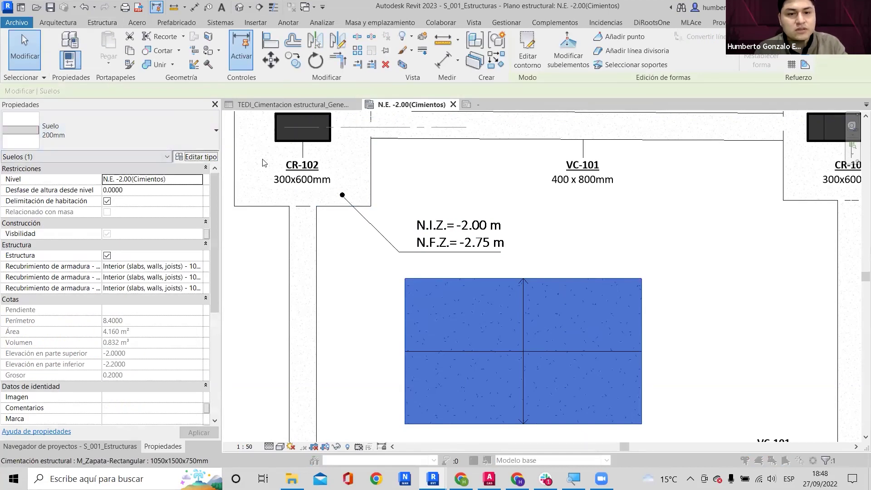
pyautogui.scroll(-8, 438, 241)
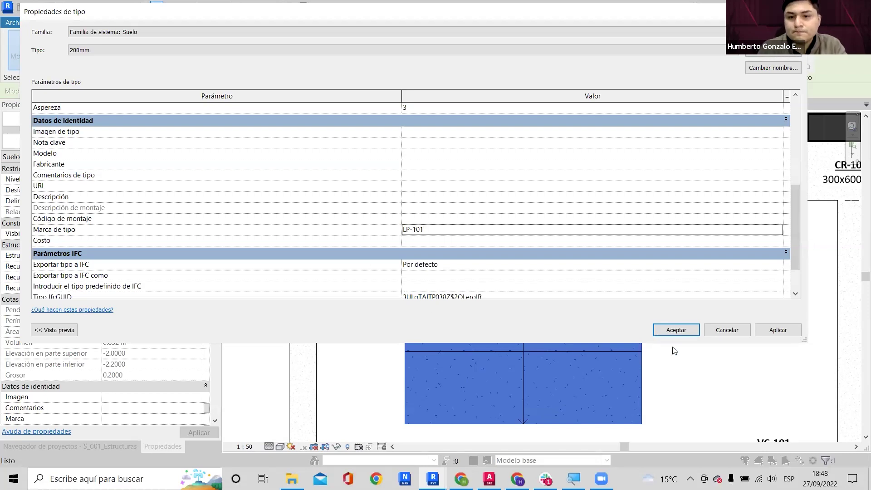
pyautogui.click(676, 330)
pyautogui.press('Escape')
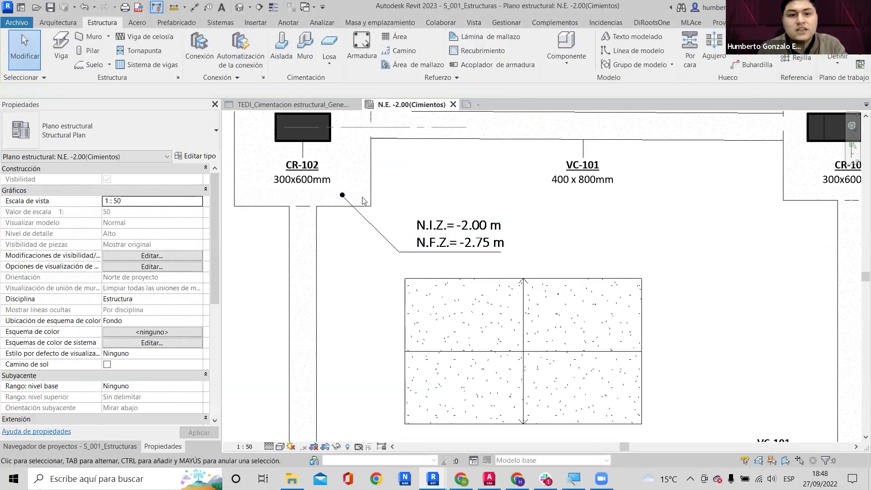
# Place a multicategory tag with a leader on the 200mm floor, just above its upper edge.
pyautogui.click(313, 173)
pyautogui.press('c')
pyautogui.press('s')
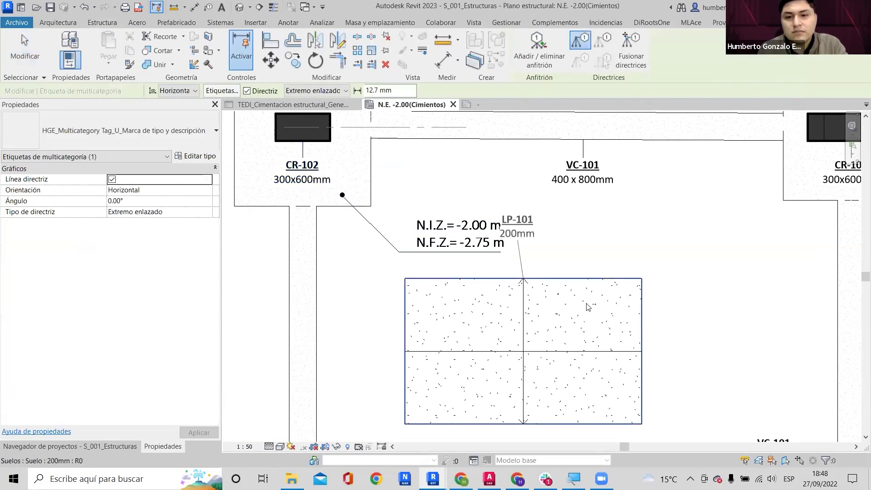
pyautogui.click(565, 247)
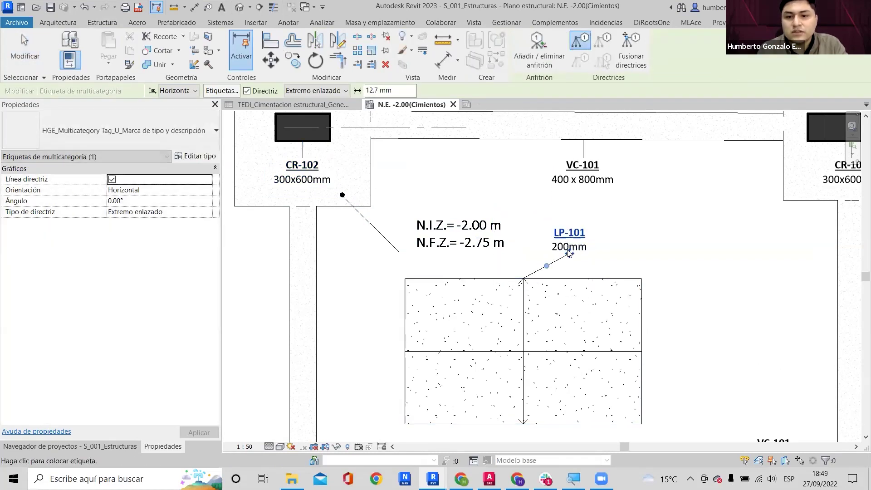
pyautogui.scroll(2, 564, 252)
pyautogui.press('Escape')
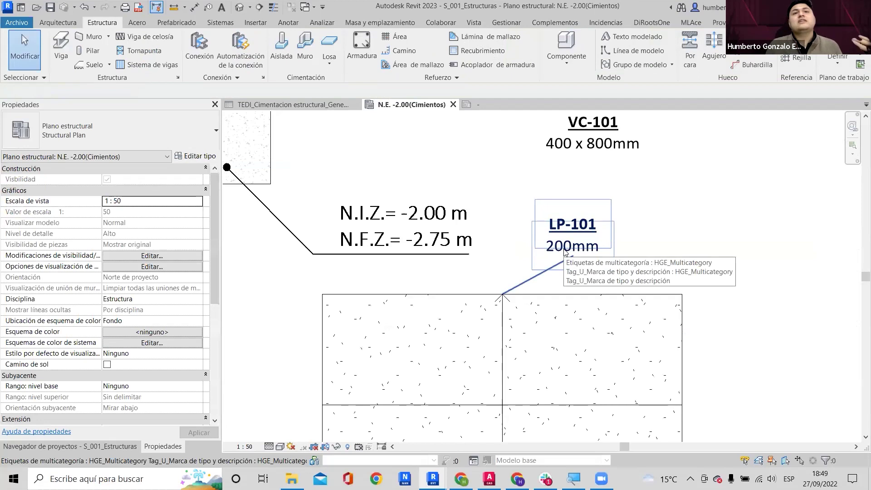
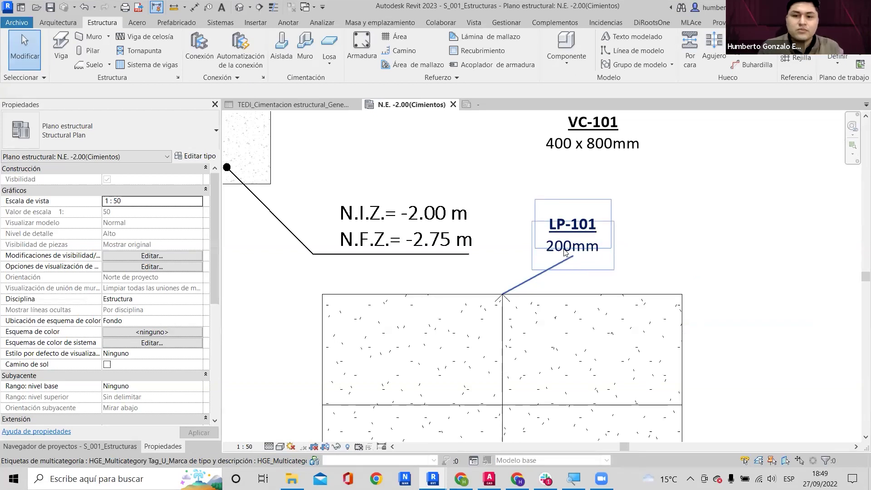
# Set the structural layer thickness of the 200mm floor type to 0.30 m.
pyautogui.scroll(1, 566, 252)
pyautogui.click(548, 342)
pyautogui.click(189, 147)
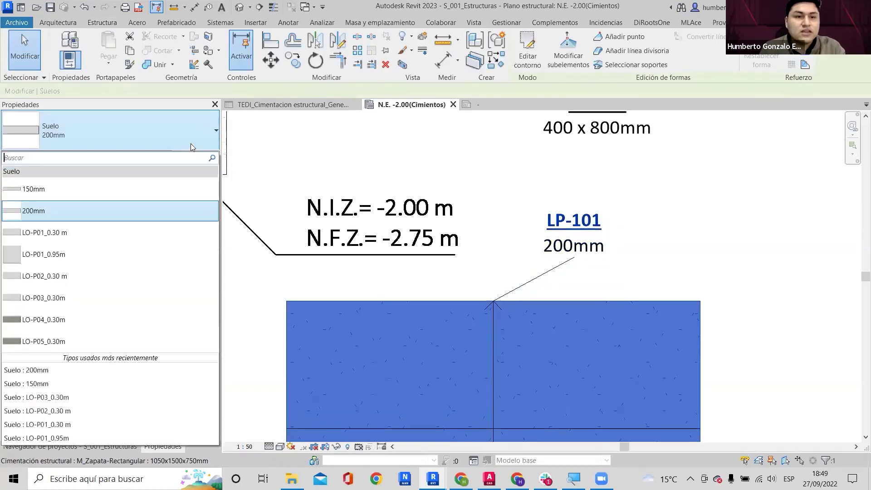
pyautogui.click(191, 144)
pyautogui.click(195, 156)
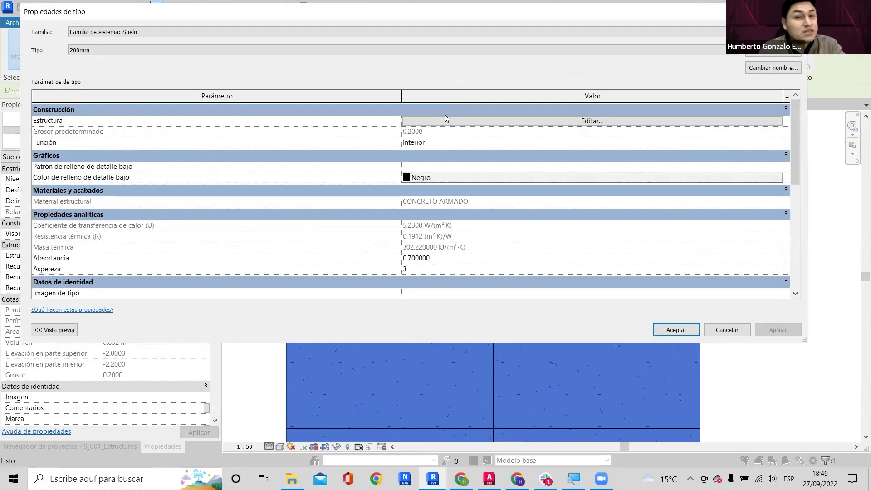
pyautogui.click(418, 122)
pyautogui.click(407, 120)
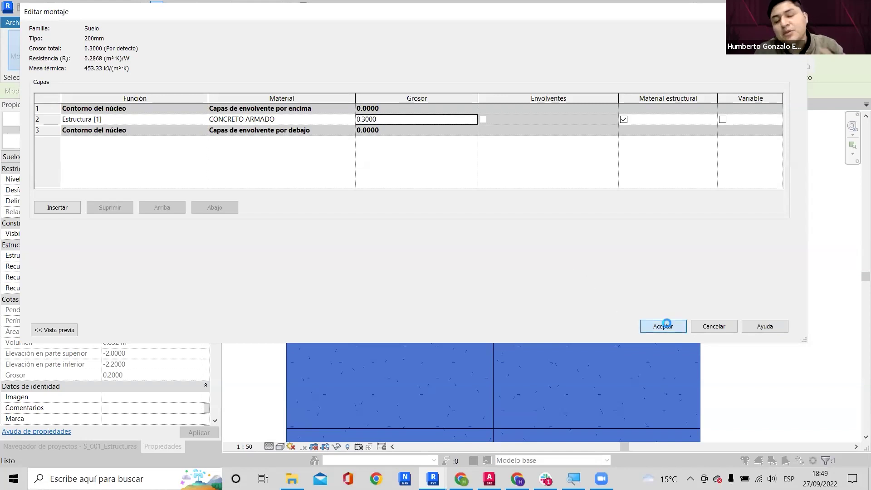
pyautogui.press('Return')
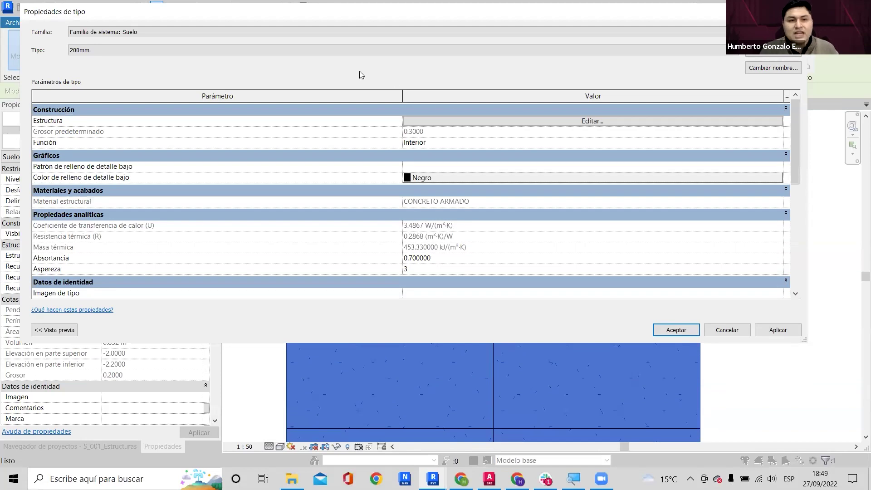
pyautogui.click(675, 330)
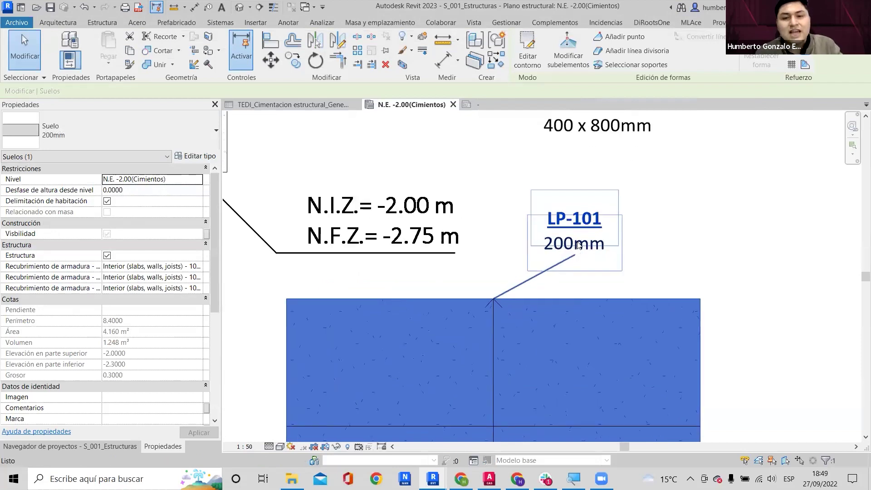
pyautogui.press('Escape')
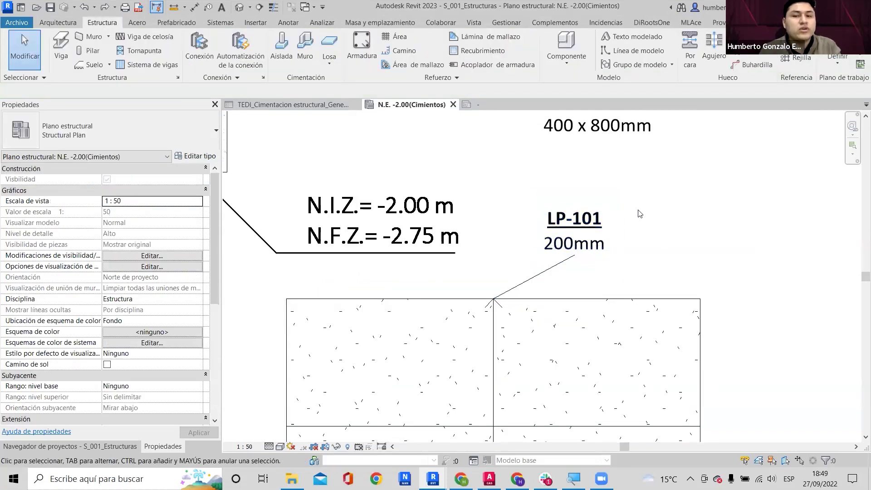
# Delete the sample floor in the first bay together with its LP-101 tag.
pyautogui.click(521, 303)
pyautogui.scroll(-1, 522, 302)
pyautogui.scroll(-2, 522, 302)
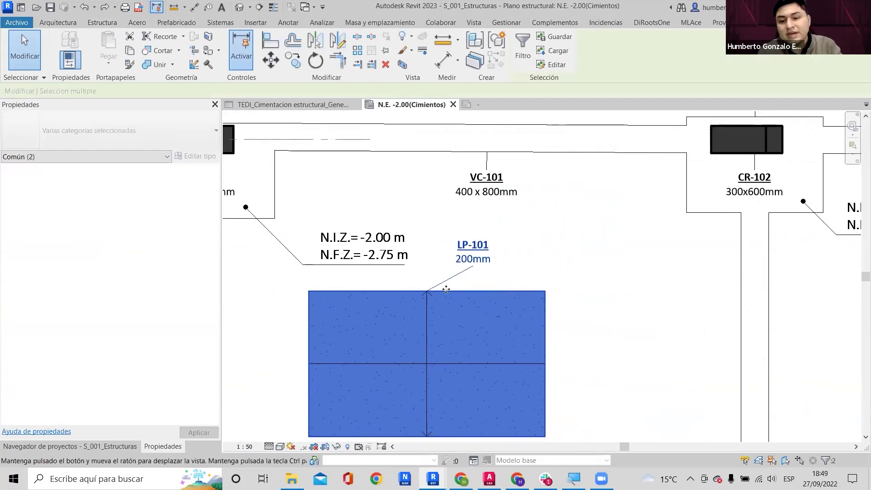
pyautogui.press('Delete')
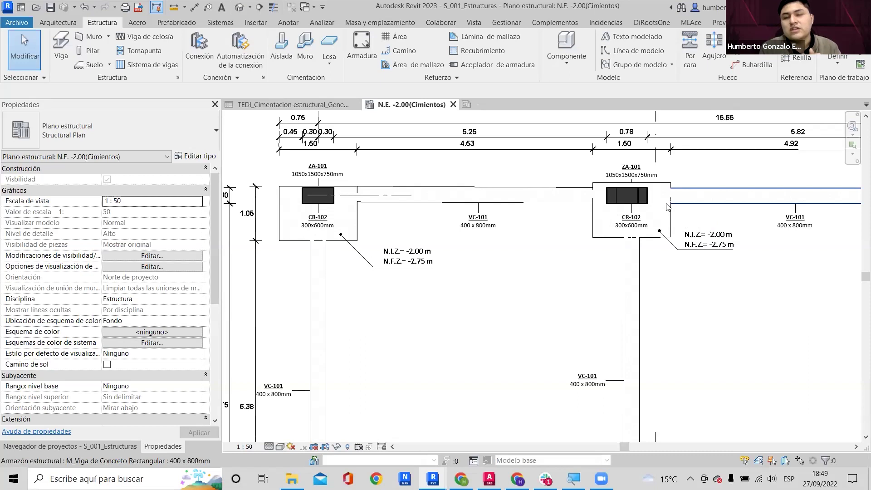
# Move the ZA-101 tag of the second footing in the upper row slightly higher above the footing.
pyautogui.scroll(2, 633, 228)
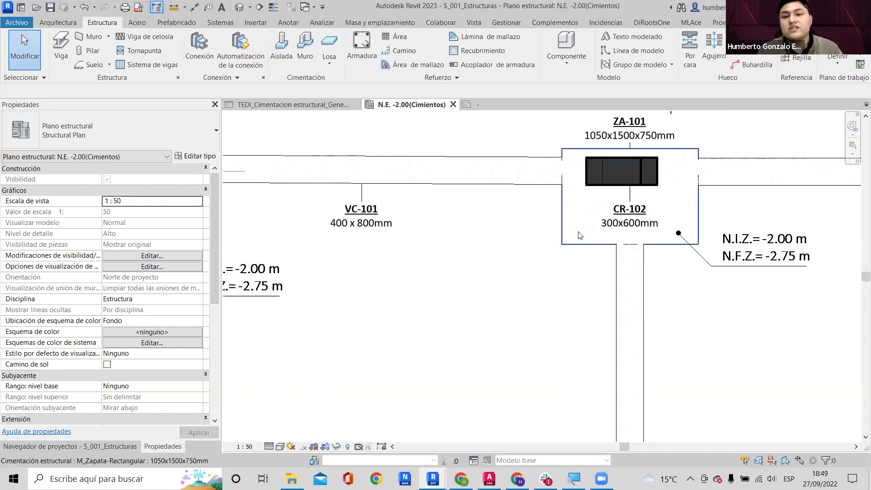
pyautogui.click(574, 233)
pyautogui.moveTo(580, 234); pyautogui.dragTo(503, 256, button='middle')
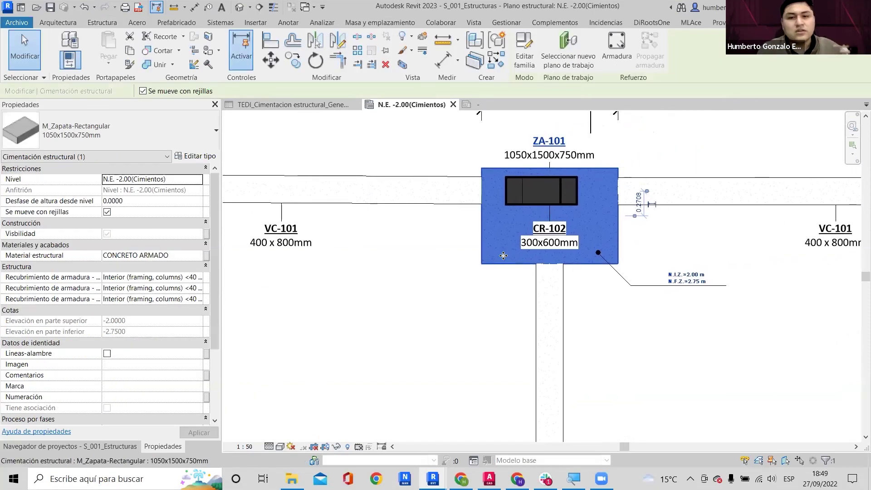
pyautogui.scroll(1, 516, 257)
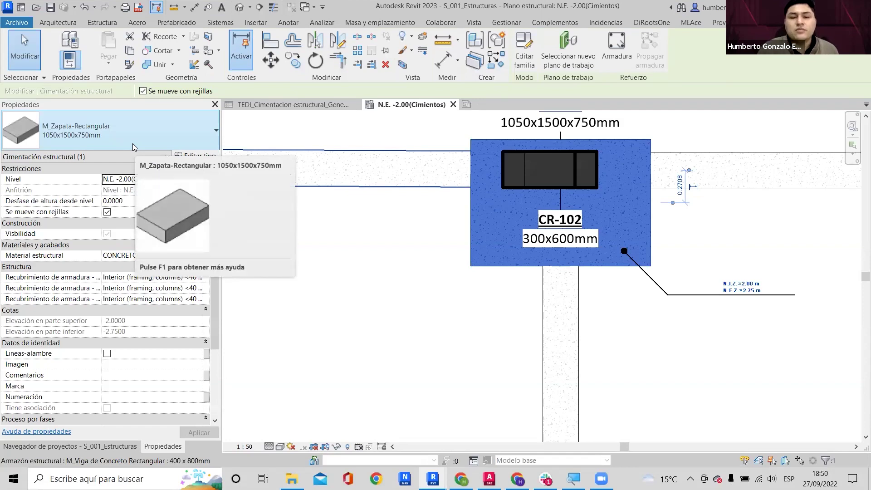
pyautogui.scroll(-5, 561, 220)
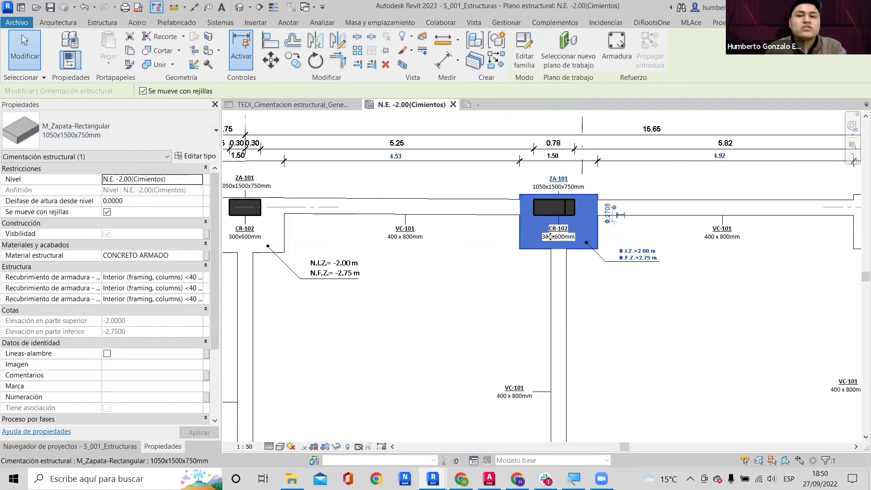
pyautogui.press('Escape')
pyautogui.scroll(4, 571, 187)
pyautogui.click(571, 187)
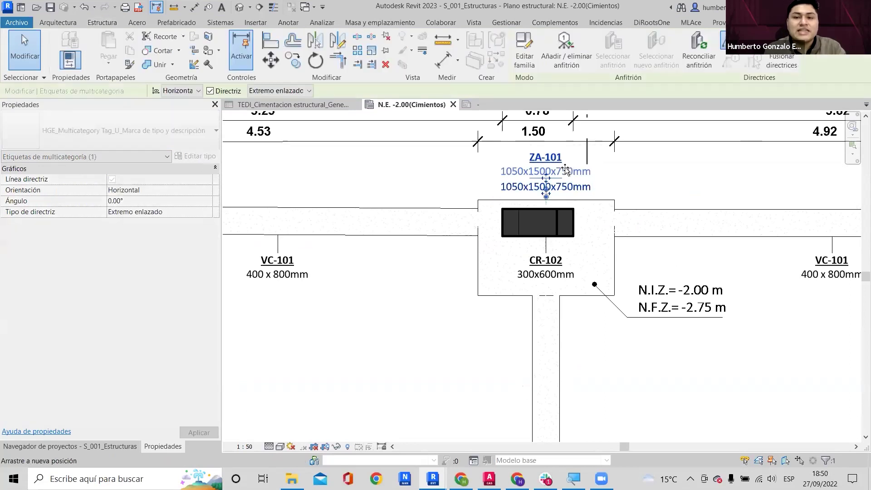
pyautogui.scroll(2, 566, 214)
pyautogui.press('Escape')
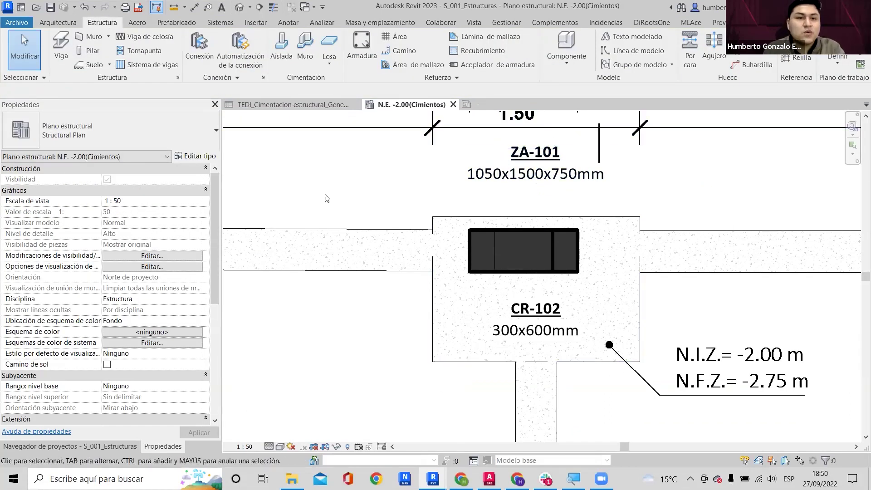
# Open sheet E-01 - Sin nombre.
pyautogui.scroll(-3, 342, 192)
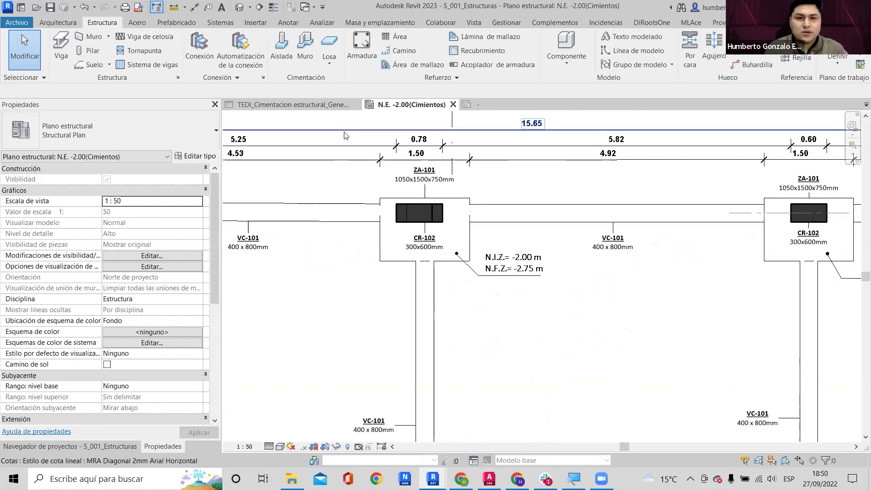
pyautogui.scroll(-3, 399, 192)
pyautogui.moveTo(555, 243); pyautogui.dragTo(503, 133, button='middle')
pyautogui.scroll(-4, 502, 248)
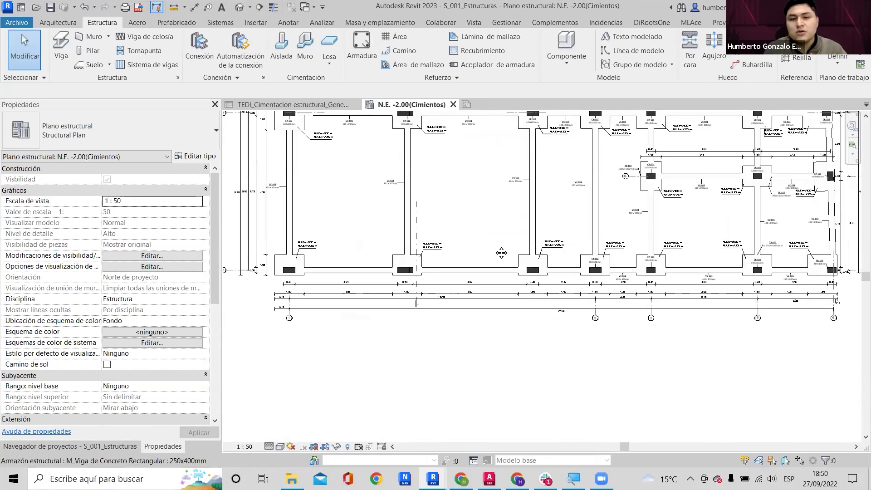
pyautogui.scroll(-2, 498, 231)
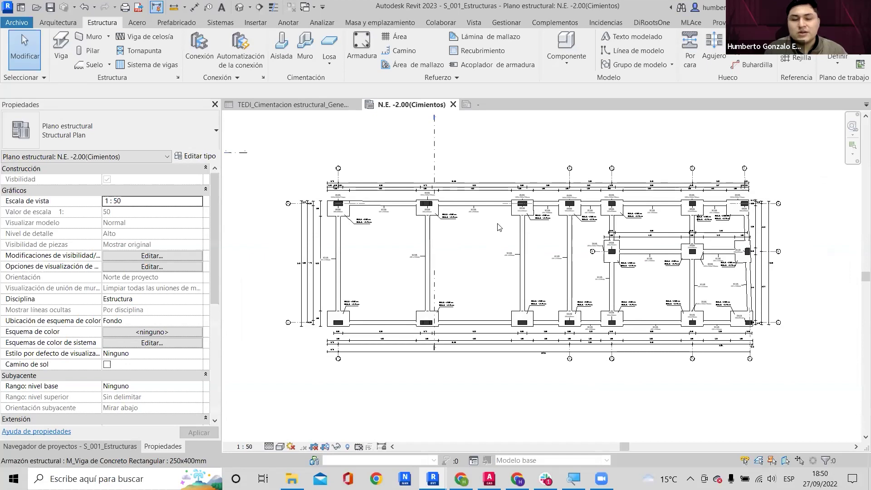
pyautogui.click(122, 451)
pyautogui.scroll(-2, 157, 262)
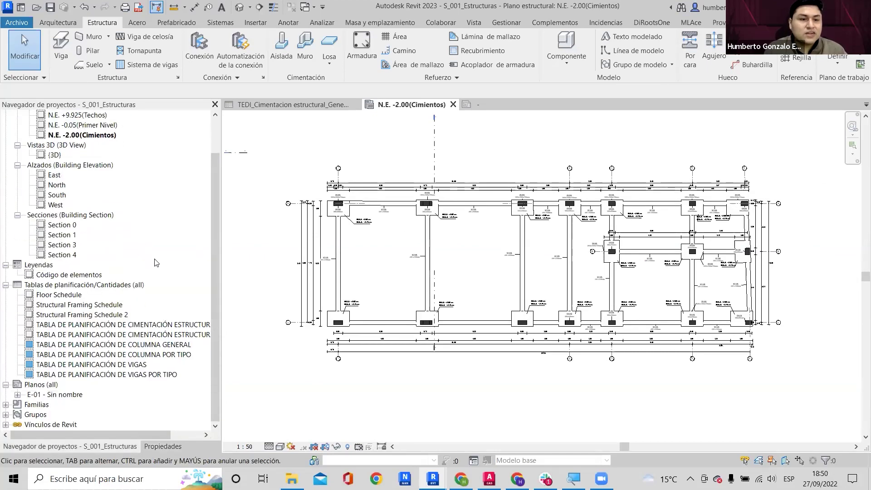
pyautogui.doubleClick(72, 394)
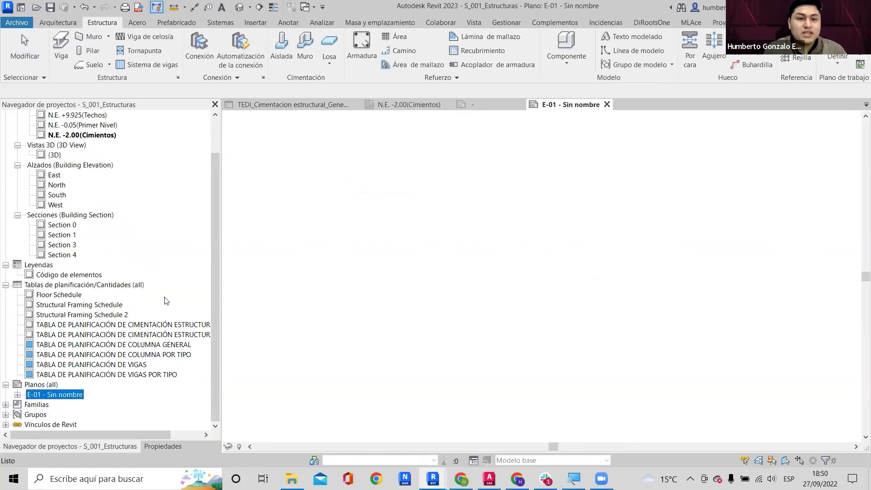
# Move the TABLA DE PLANIFICACIÓN DE COLUMNA POR TIPO schedule down, directly below the general column schedule.
pyautogui.scroll(4, 386, 345)
pyautogui.scroll(3, 434, 229)
pyautogui.scroll(-3, 390, 319)
pyautogui.moveTo(385, 316); pyautogui.dragTo(385, 357)
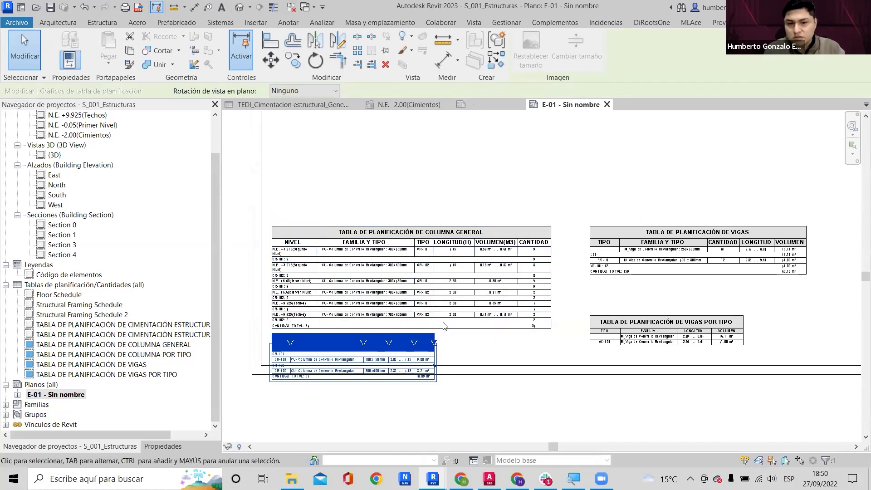
# Examine the types, lengths, volumes and quantities in the column and beam schedules on the sheet.
pyautogui.scroll(4, 400, 322)
pyautogui.scroll(-3, 390, 204)
pyautogui.scroll(1, 463, 195)
pyautogui.scroll(-3, 463, 195)
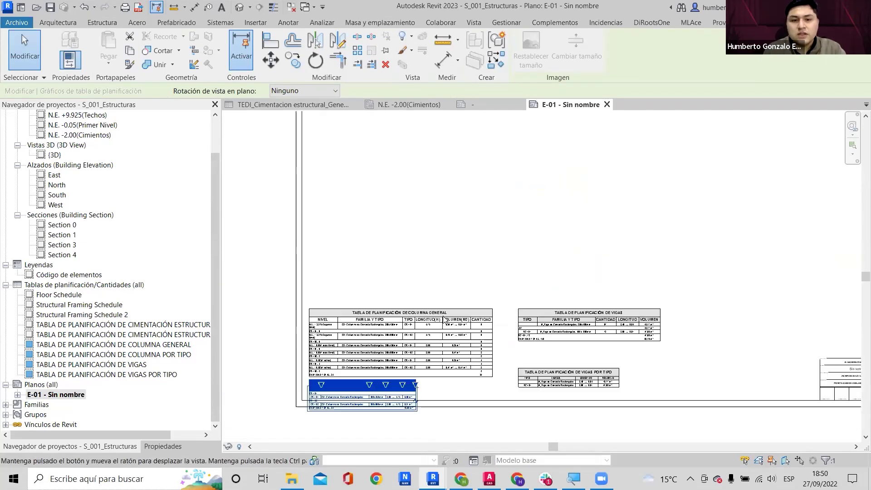
pyautogui.scroll(5, 458, 229)
pyautogui.scroll(3, 457, 229)
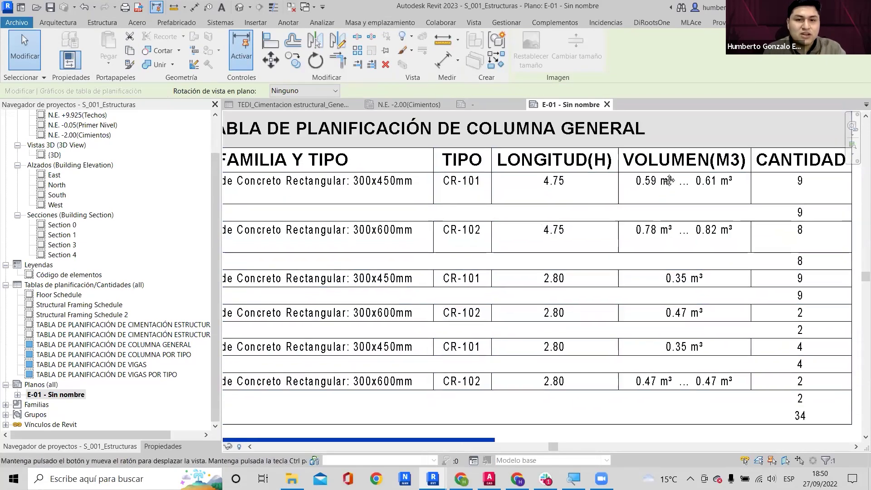
pyautogui.scroll(-2, 420, 246)
pyautogui.scroll(-2, 515, 222)
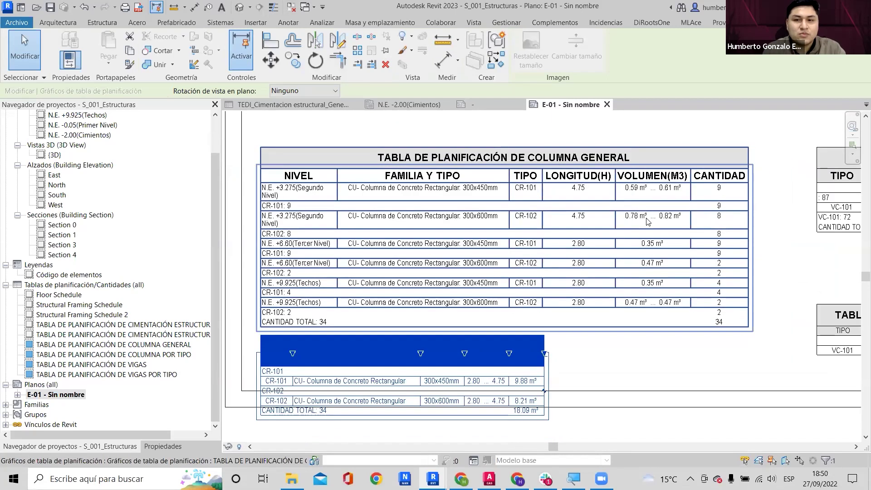
pyautogui.scroll(4, 631, 227)
pyautogui.scroll(1, 676, 304)
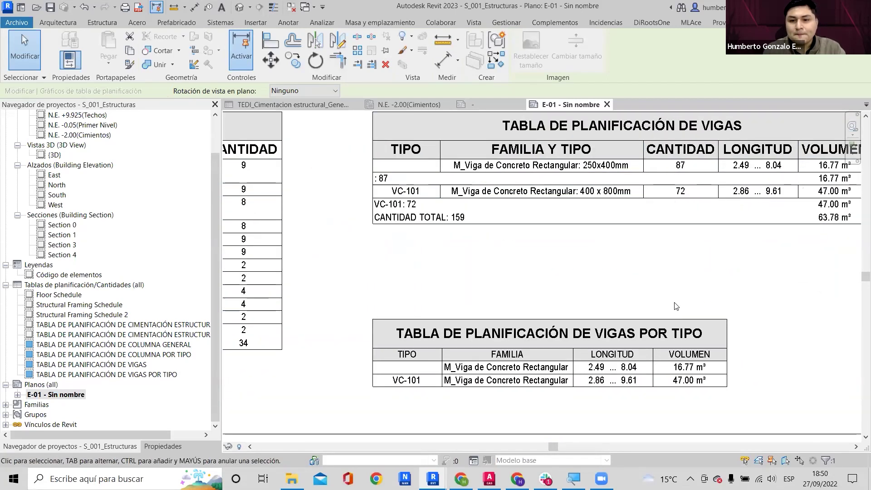
pyautogui.scroll(-2, 590, 300)
pyautogui.moveTo(403, 277); pyautogui.dragTo(725, 186, button='middle')
pyautogui.scroll(1, 726, 186)
pyautogui.press('Escape')
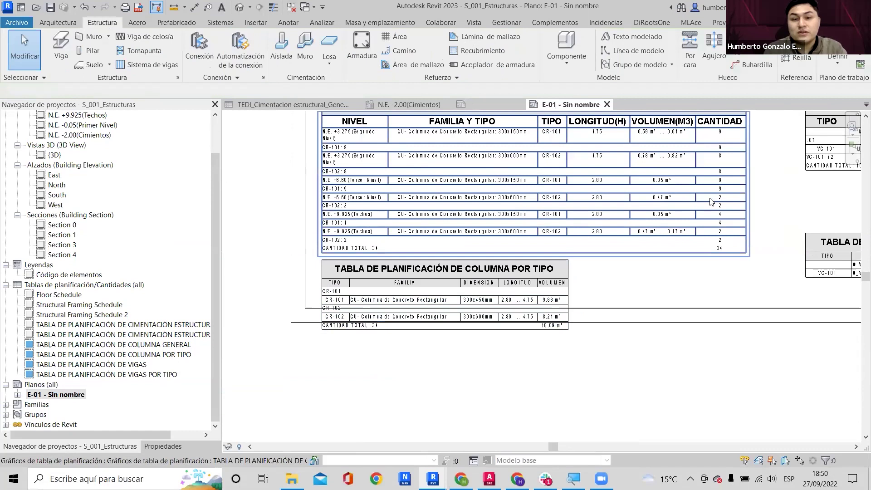
# Move the four column and beam schedules up together so they all lie inside the sheet border.
pyautogui.scroll(-4, 620, 277)
pyautogui.moveTo(664, 207); pyautogui.dragTo(532, 321, button='middle')
pyautogui.scroll(-1, 545, 270)
pyautogui.moveTo(617, 241); pyautogui.dragTo(455, 356)
pyautogui.scroll(2, 459, 351)
pyautogui.moveTo(461, 314); pyautogui.dragTo(461, 288)
pyautogui.scroll(-2, 461, 290)
pyautogui.click(566, 235)
pyautogui.moveTo(566, 236); pyautogui.dragTo(502, 369, button='middle')
pyautogui.moveTo(441, 332); pyautogui.dragTo(442, 188, button='middle')
pyautogui.scroll(1, 443, 188)
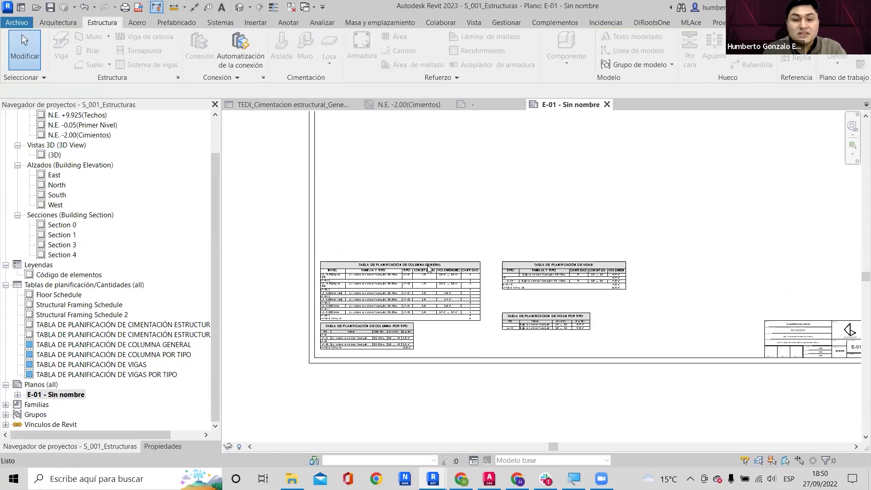
# Shift the general column schedule slightly up, leaving a small gap above the column schedule by type.
pyautogui.click(416, 310)
pyautogui.moveTo(471, 289); pyautogui.dragTo(470, 286)
pyautogui.moveTo(471, 287); pyautogui.dragTo(467, 367, button='middle')
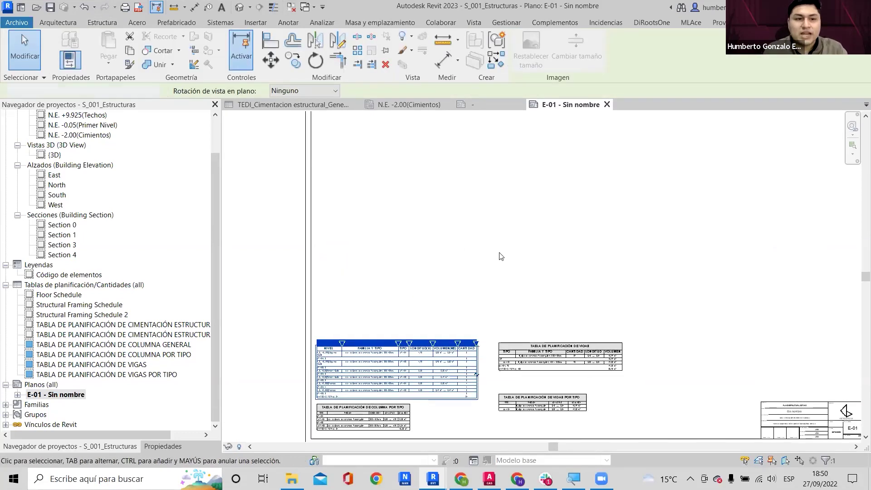
pyautogui.click(499, 257)
# Place the N.E. -2.00(Cimientos) structural plan on sheet E-01, centred above the schedules.
pyautogui.scroll(2, 47, 237)
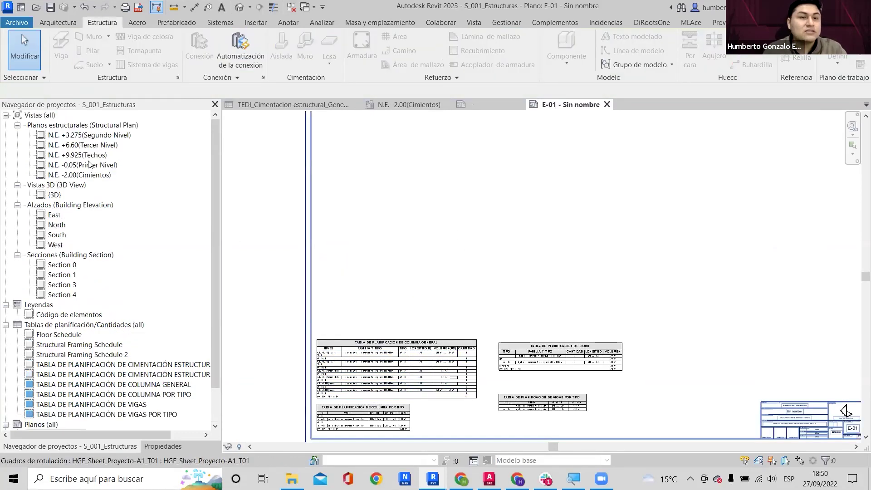
pyautogui.moveTo(91, 177); pyautogui.dragTo(537, 209)
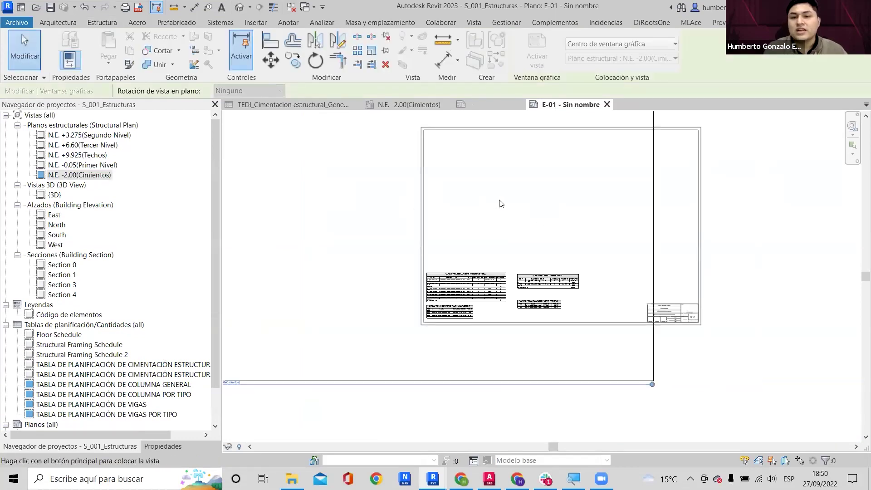
pyautogui.click(558, 207)
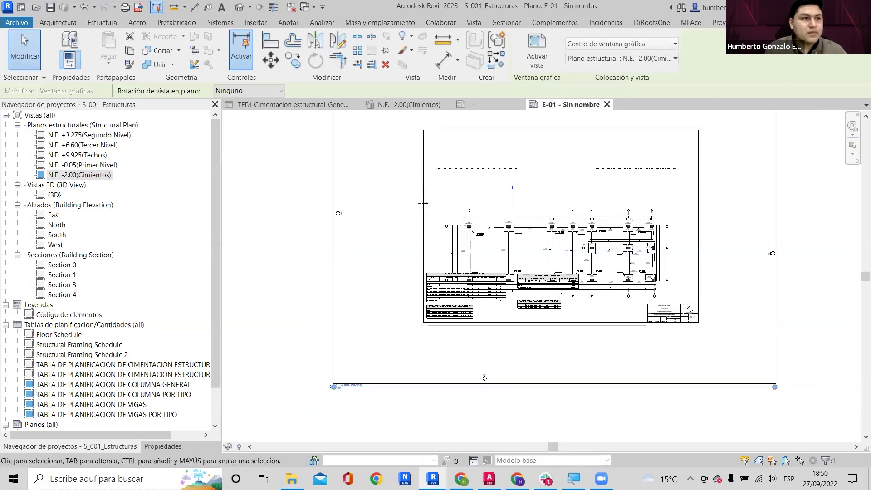
# Switch to Google Drive in Chrome and open the Bases de Familia folder under Recursos.
pyautogui.moveTo(462, 479)
pyautogui.click(456, 446)
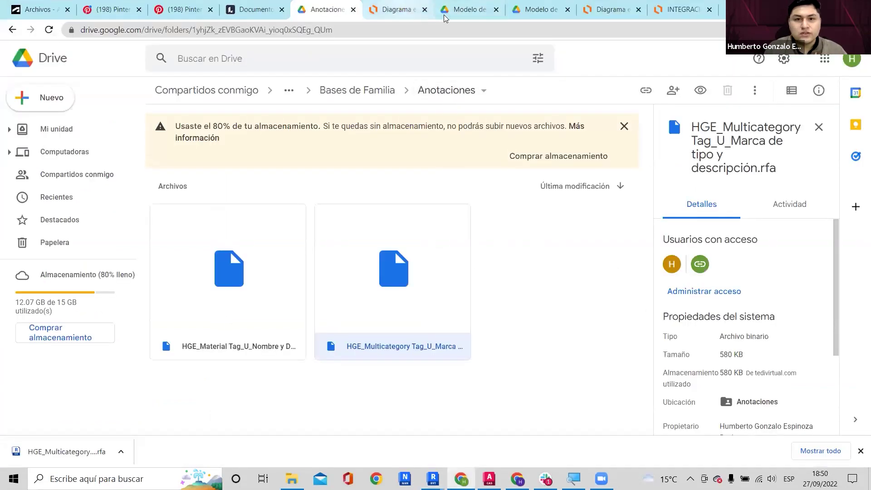
pyautogui.click(471, 9)
pyautogui.click(521, 7)
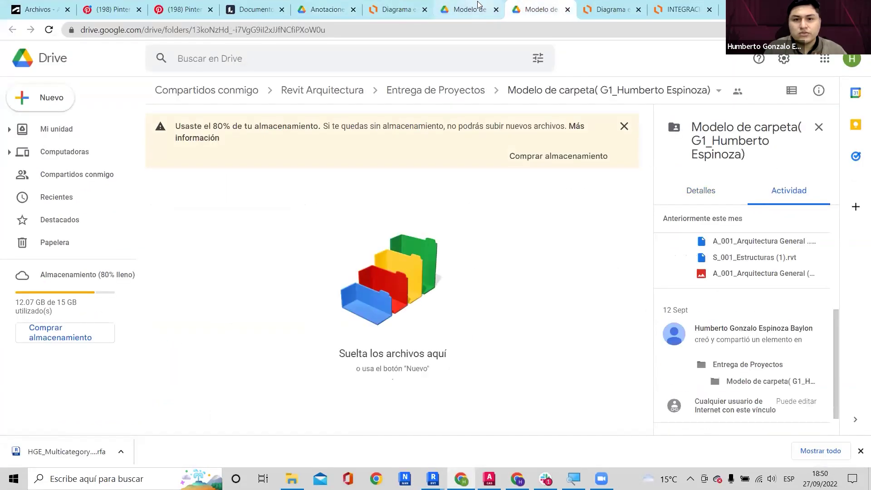
pyautogui.click(460, 3)
pyautogui.click(345, 7)
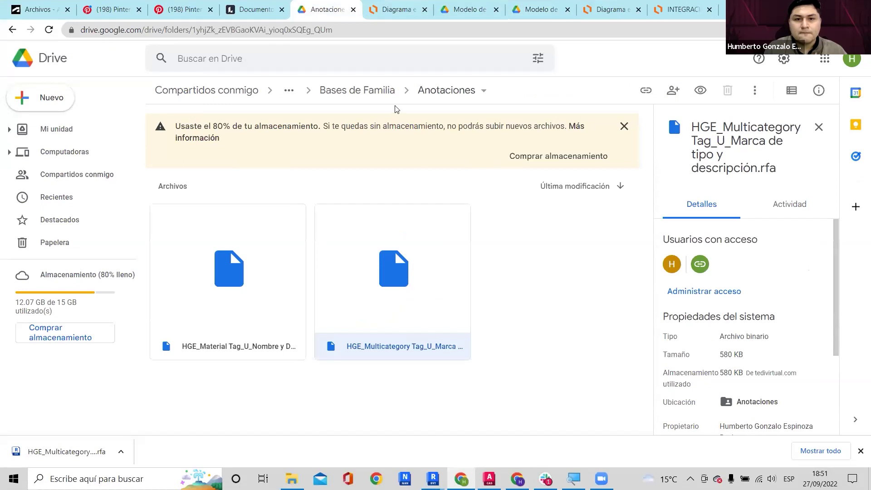
pyautogui.click(365, 95)
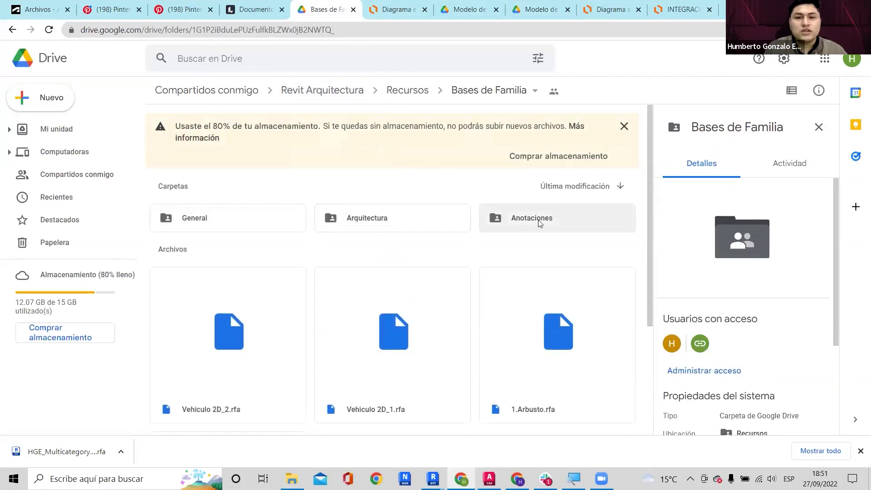
# Reopen the shared Bases de Familia folder through Recursos and look for the Shortcuts folder.
pyautogui.click(478, 96)
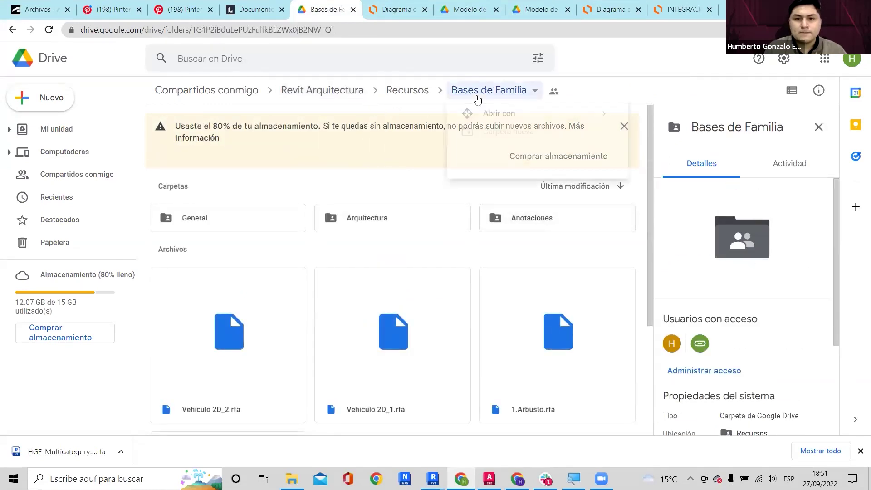
pyautogui.click(410, 92)
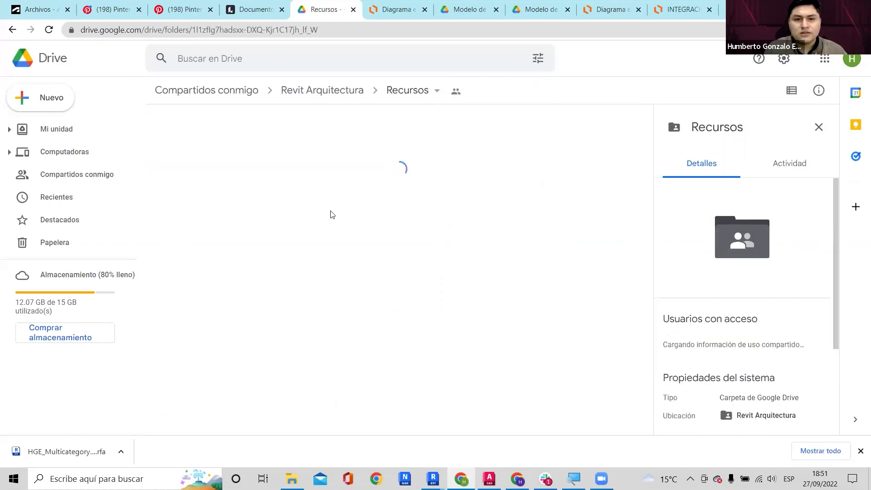
pyautogui.click(268, 217)
pyautogui.doubleClick(268, 218)
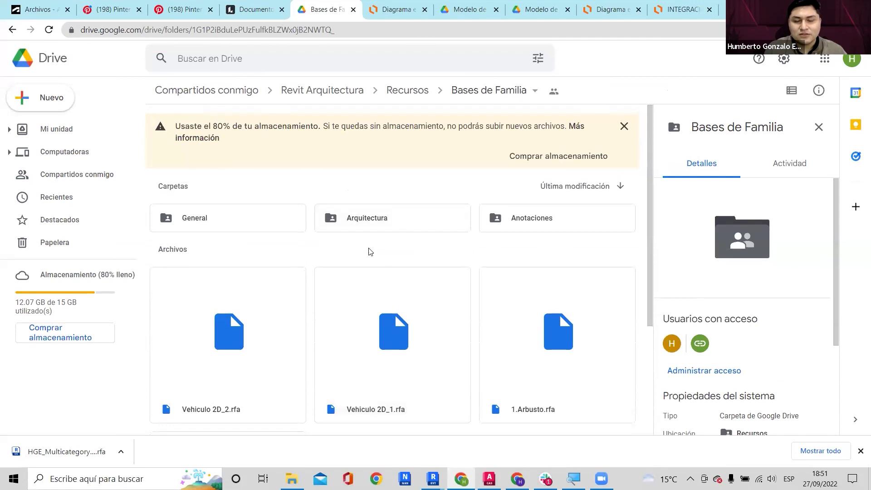
pyautogui.scroll(-3, 781, 243)
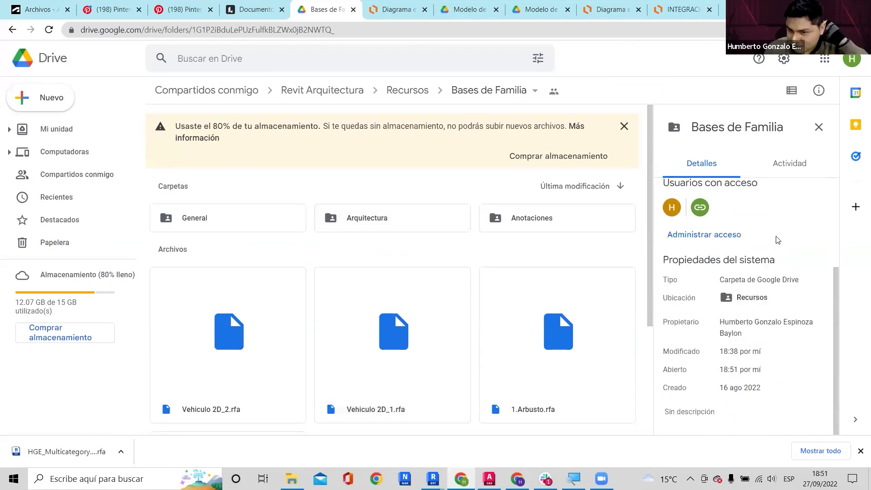
# Switch to the other Chrome window, reload its Bases de Familia folder, and shrink the window for comparison with the shared view.
pyautogui.rightClick(459, 253)
pyautogui.click(467, 473)
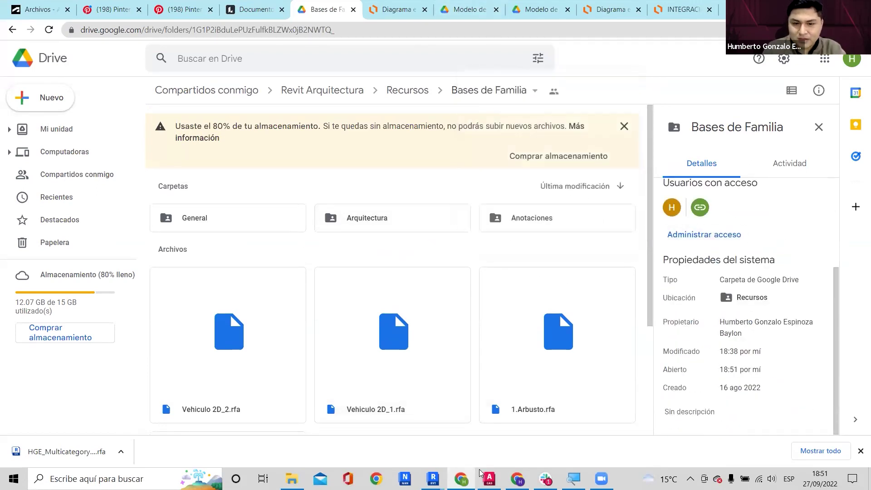
pyautogui.click(517, 479)
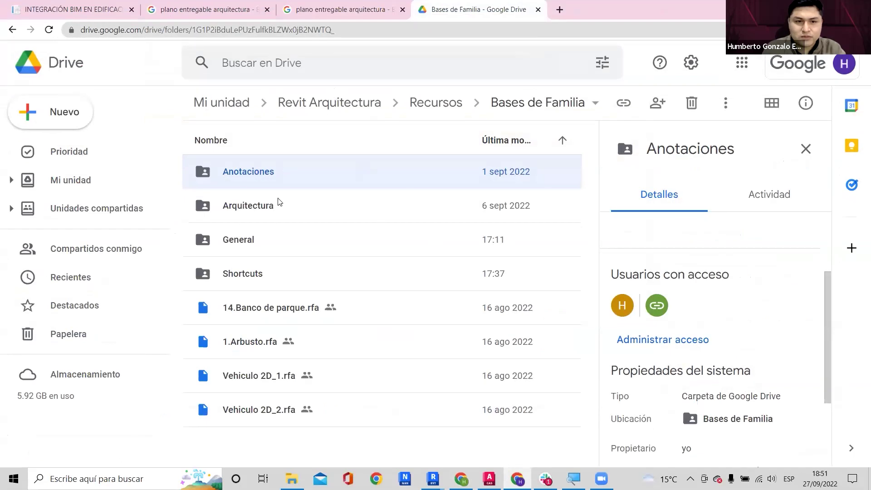
pyautogui.click(49, 29)
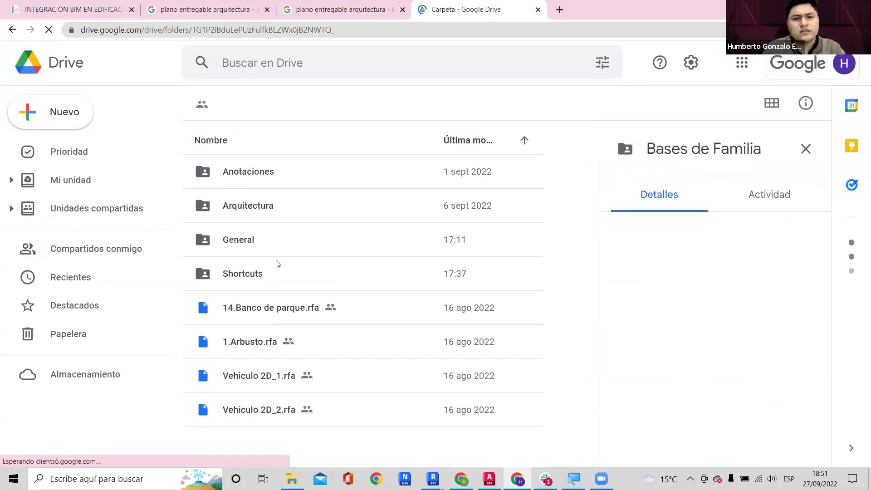
pyautogui.doubleClick(675, 13)
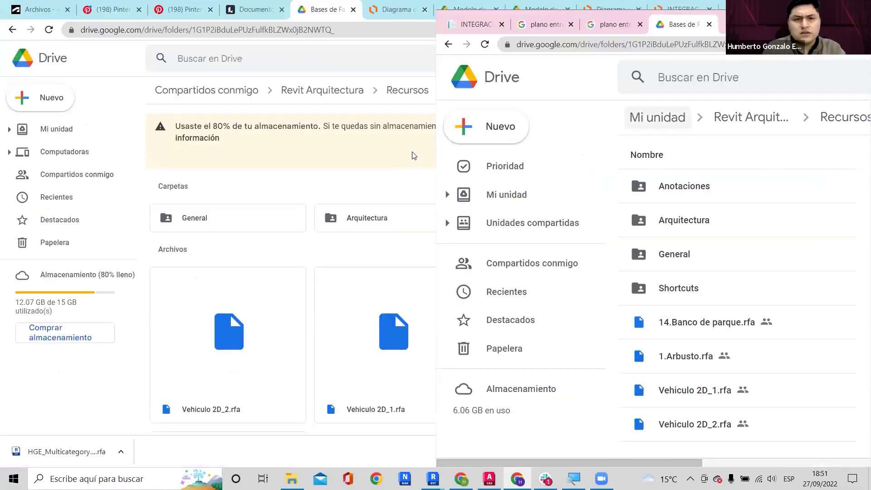
# Reload Bases de Familia in the shared Drive window and open its Shortcuts folder.
pyautogui.click(312, 249)
pyautogui.click(49, 29)
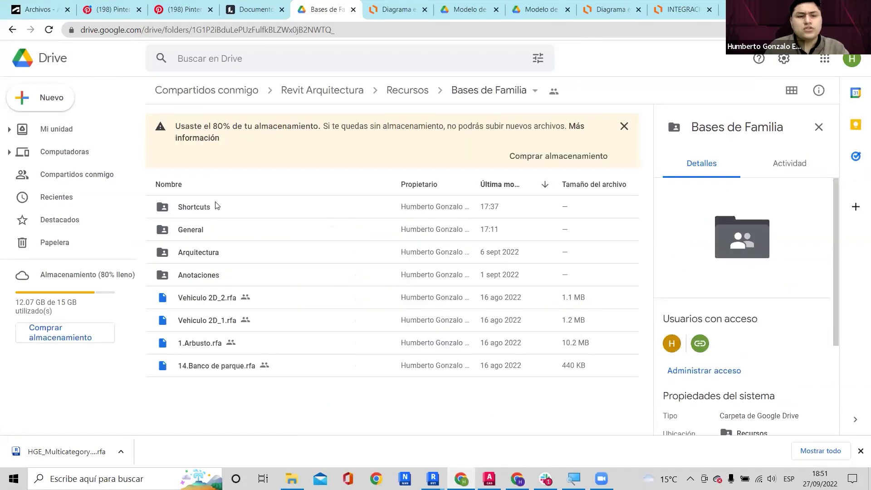
pyautogui.doubleClick(203, 208)
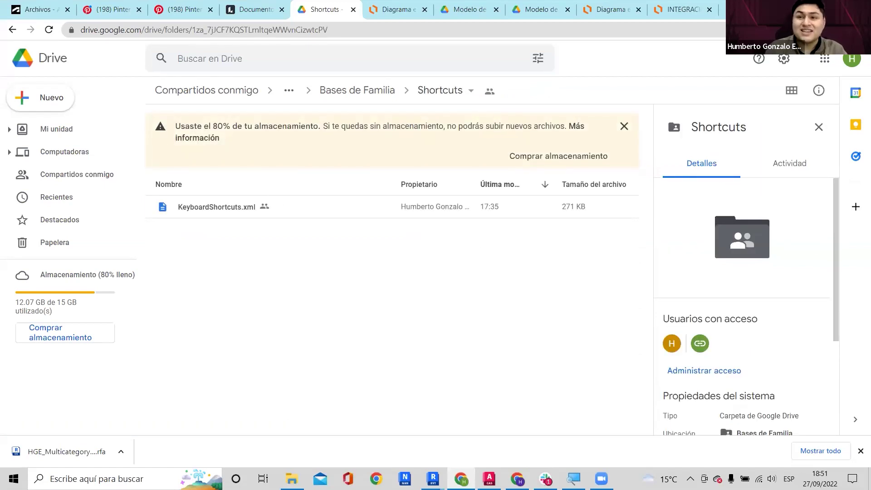
# Switch to Revit and move the foundation plan viewport up on sheet E-01 so it clears the schedules.
pyautogui.hotkey('alt', 'Tab')
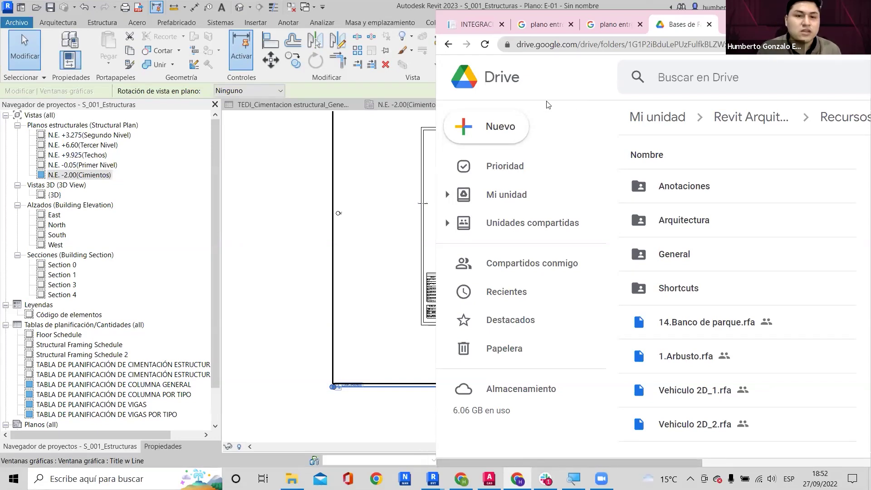
pyautogui.click(309, 206)
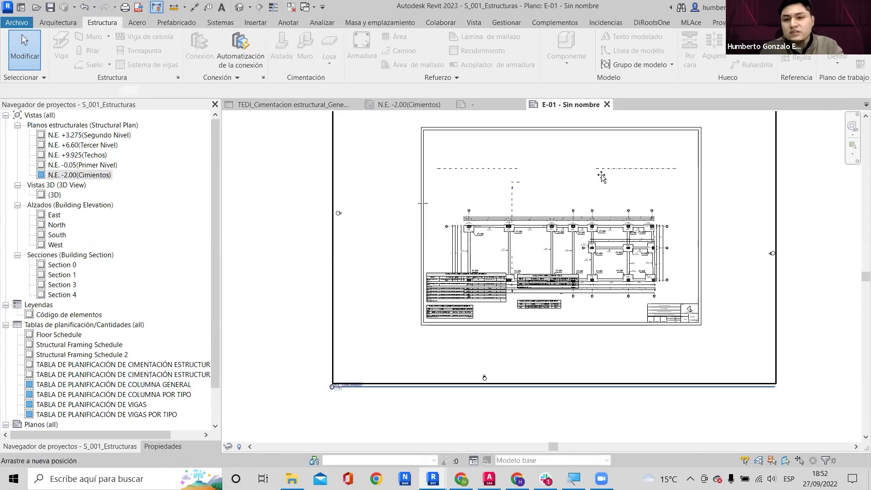
pyautogui.moveTo(603, 204); pyautogui.dragTo(603, 164)
pyautogui.scroll(-2, 603, 201)
pyautogui.press('Escape')
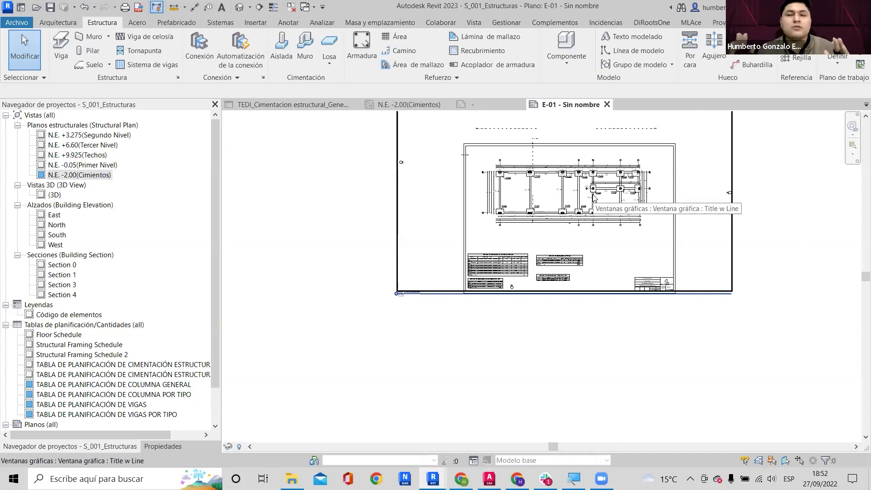
# Activate the foundation plan's viewport on sheet E-01 for editing.
pyautogui.scroll(3, 594, 196)
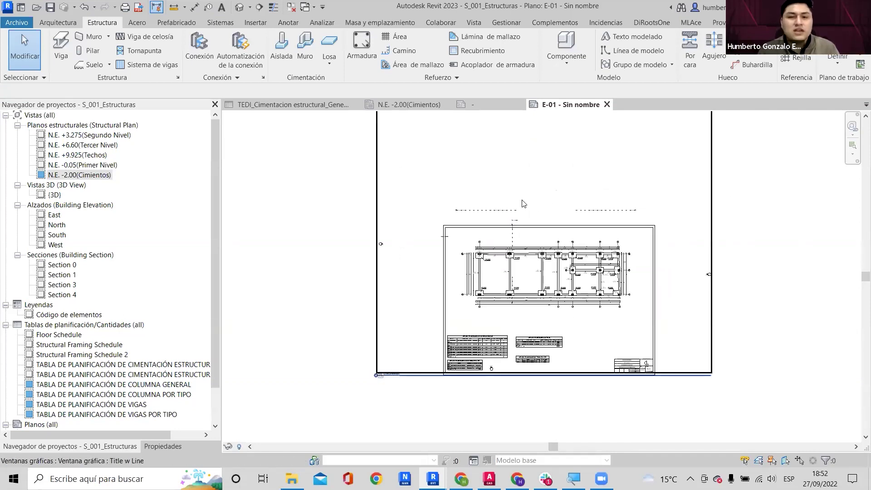
pyautogui.scroll(-2, 497, 228)
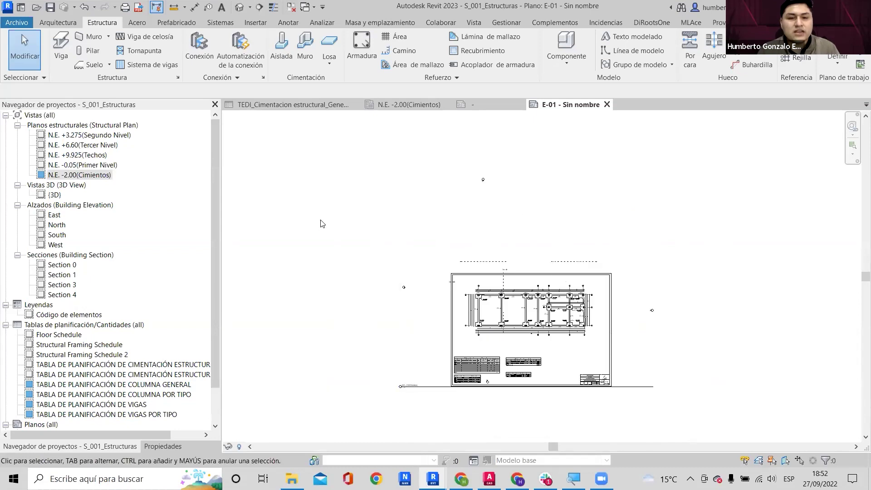
pyautogui.scroll(1, 517, 247)
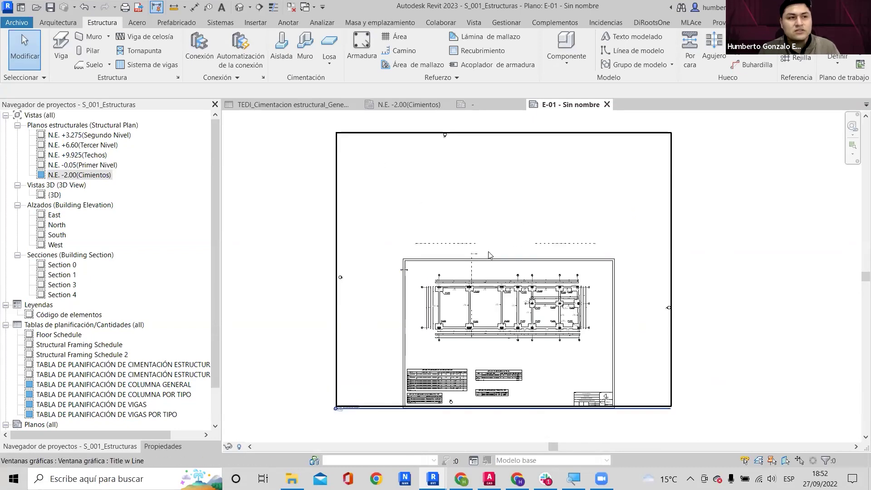
pyautogui.doubleClick(510, 211)
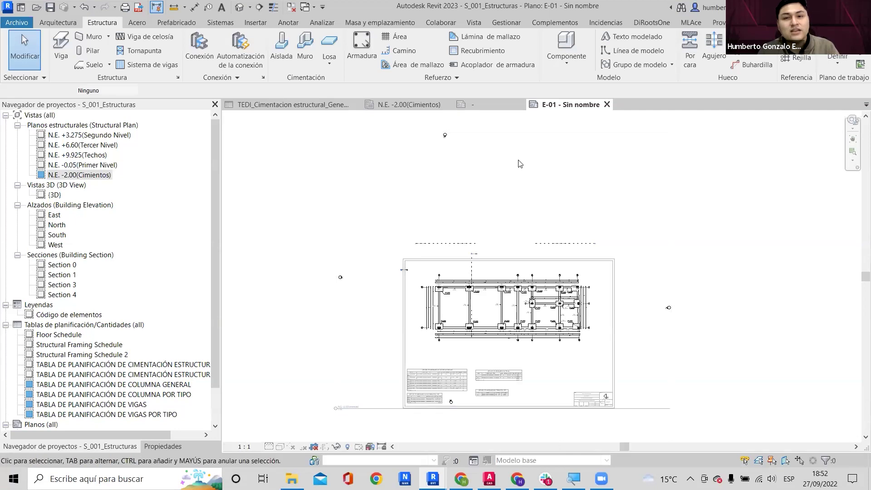
pyautogui.click(348, 447)
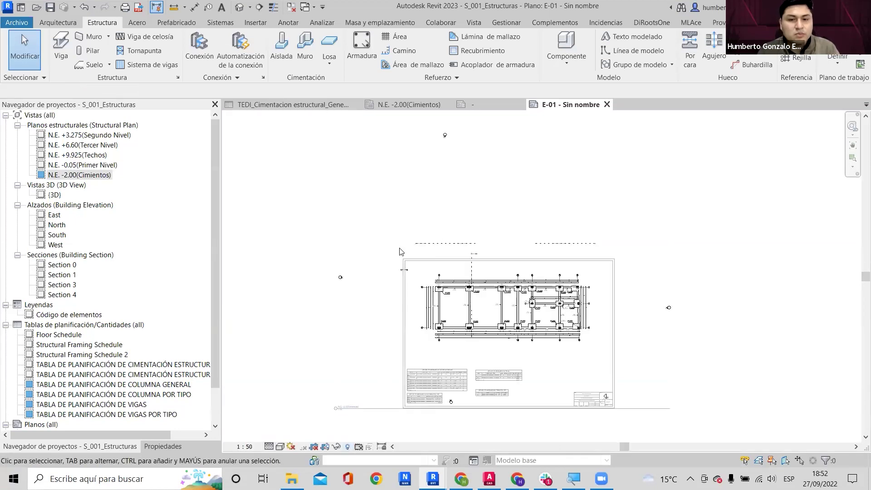
# Delete the Section 1 line above the sheet border together with its section view.
pyautogui.scroll(3, 479, 339)
pyautogui.click(453, 172)
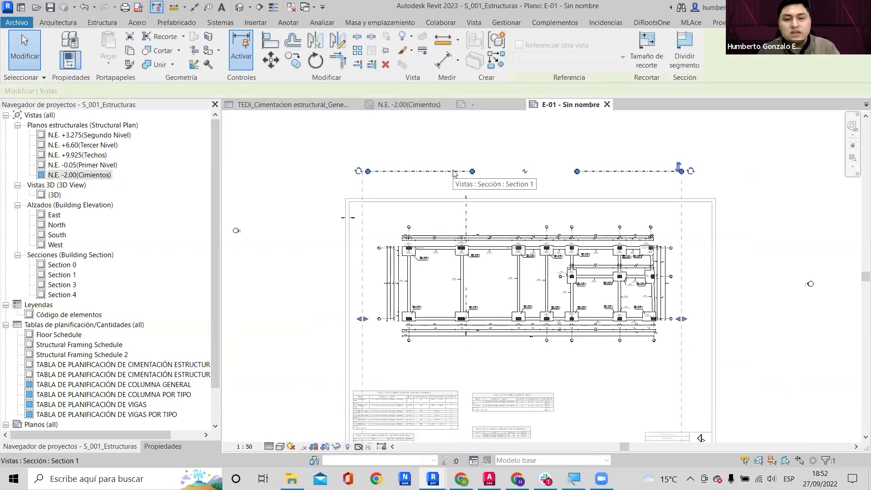
pyautogui.press('Delete')
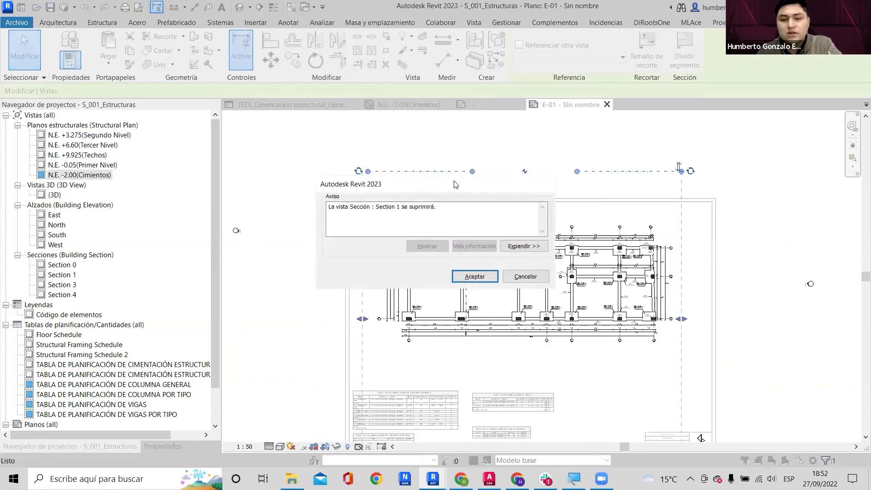
pyautogui.click(472, 276)
# Shorten the upper end of the vertical section line crossing the plan so it lies inside the sheet border.
pyautogui.click(467, 203)
pyautogui.scroll(3, 456, 199)
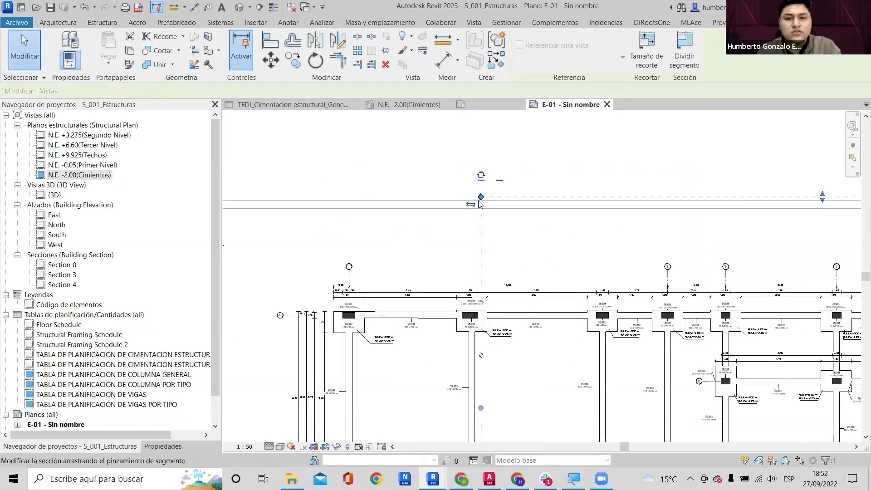
pyautogui.moveTo(486, 234); pyautogui.dragTo(488, 249)
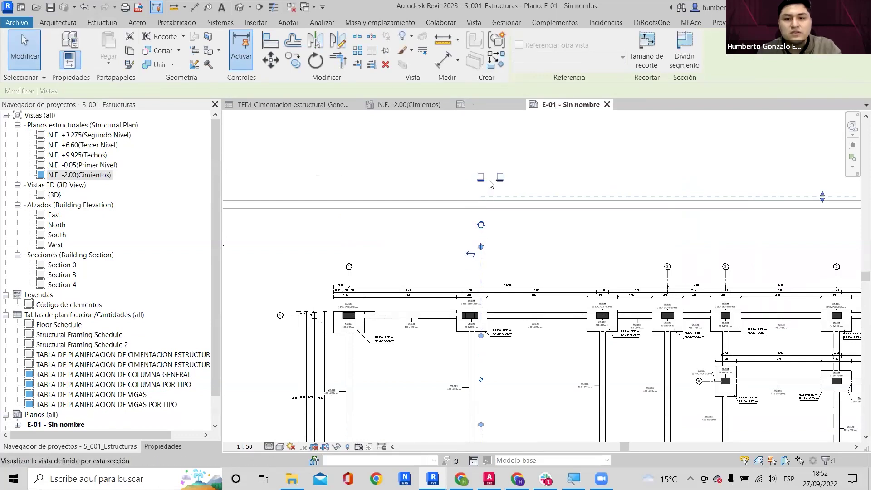
# Delete the short Section 0 line above the sheet border together with its section view.
pyautogui.scroll(2, 491, 180)
pyautogui.click(513, 171)
pyautogui.click(453, 191)
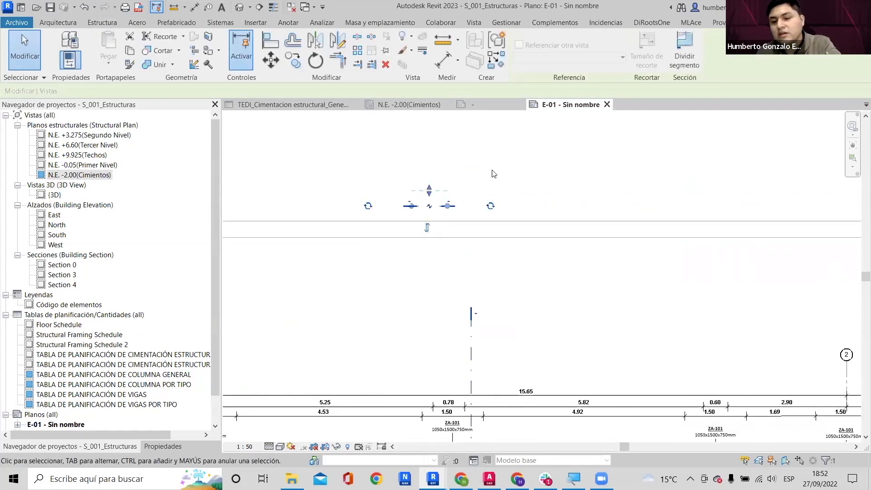
pyautogui.press('Delete')
pyautogui.press('Return')
pyautogui.scroll(-5, 479, 182)
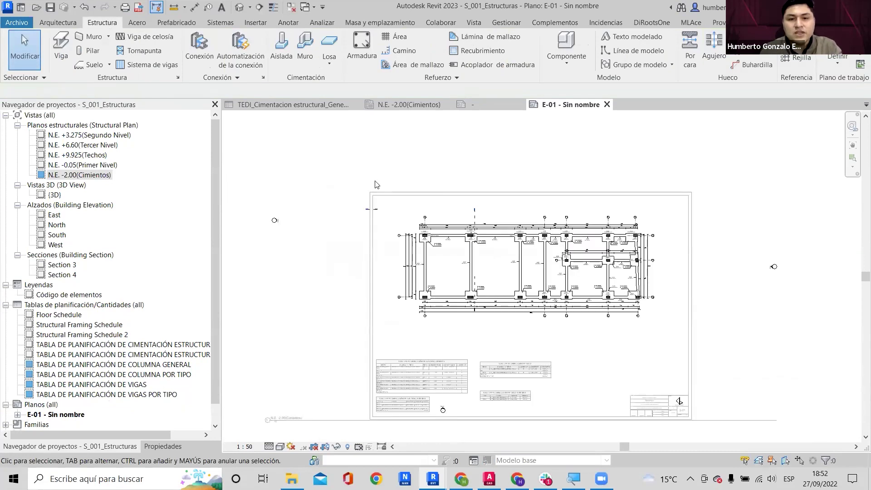
# Delete the Section 3 mark crossing the sheet's left border together with its section view.
pyautogui.moveTo(361, 199); pyautogui.dragTo(381, 219)
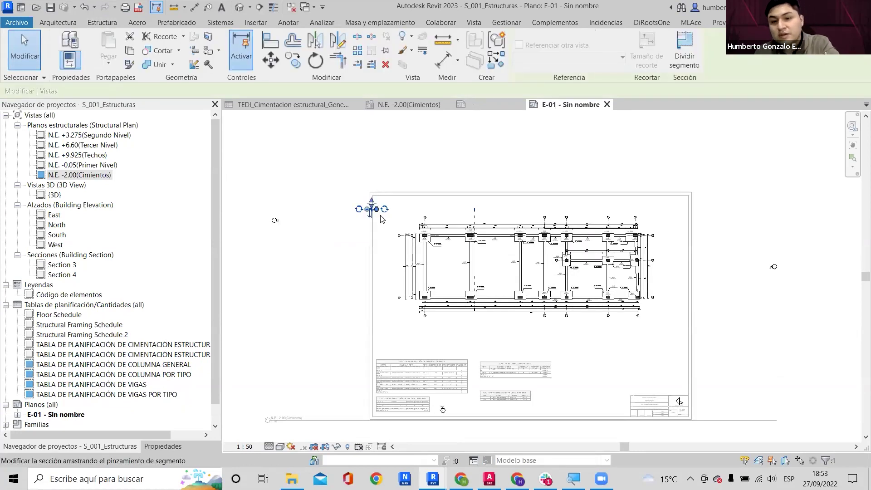
pyautogui.press('Delete')
pyautogui.click(472, 276)
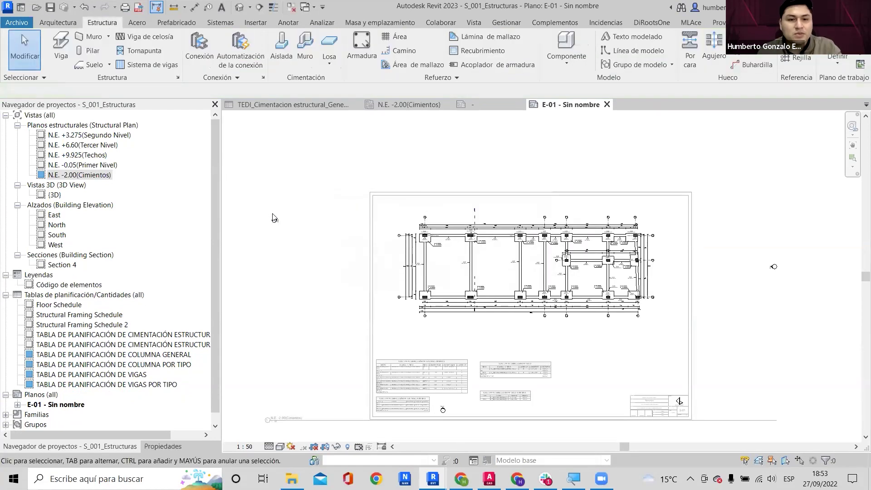
# Show the plan's crop region and pull its upper and right edges in towards the foundation drawing.
pyautogui.scroll(-2, 458, 359)
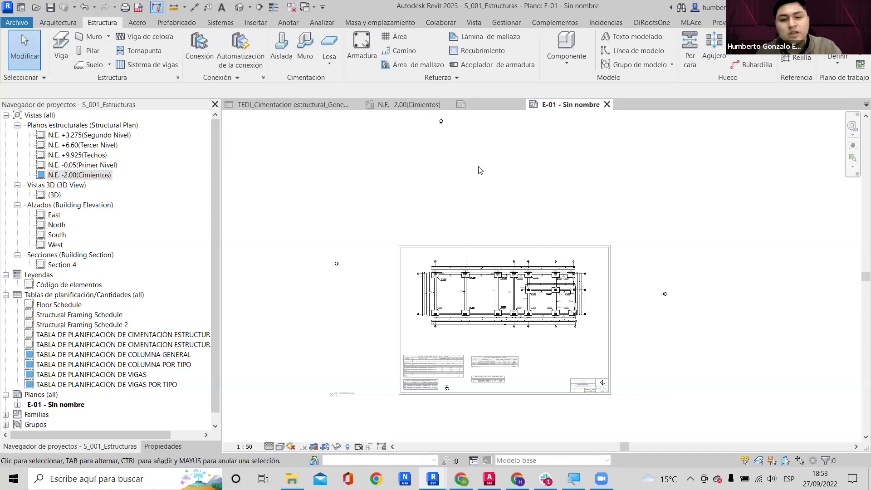
pyautogui.click(325, 447)
pyautogui.scroll(-3, 552, 246)
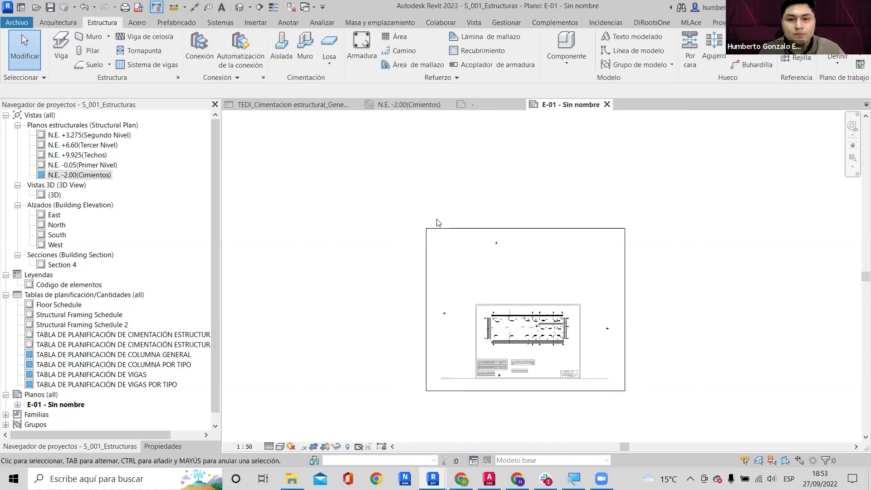
pyautogui.click(445, 229)
pyautogui.scroll(1, 519, 231)
pyautogui.moveTo(519, 232); pyautogui.dragTo(533, 317)
pyautogui.moveTo(639, 370); pyautogui.dragTo(585, 367)
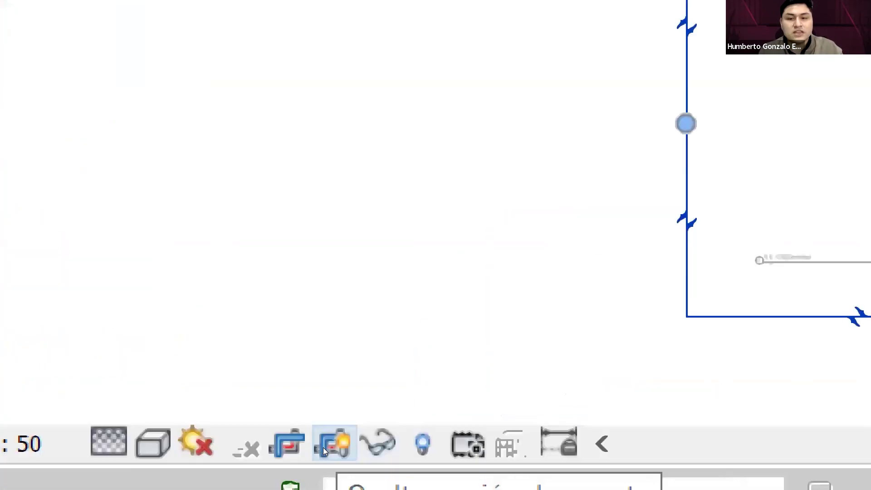
pyautogui.click(327, 448)
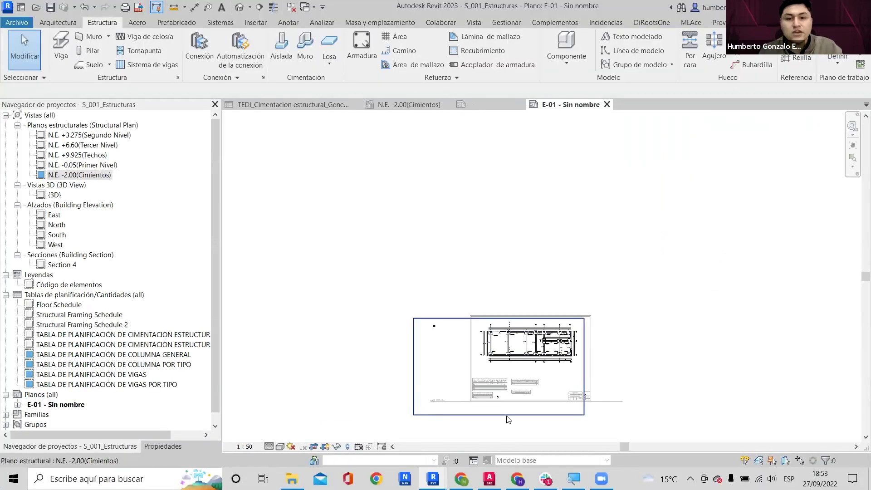
# Pull the crop region's left and lower edges in around the foundation plan, excluding the elevation markers, and hide the crop boundary.
pyautogui.scroll(1, 506, 418)
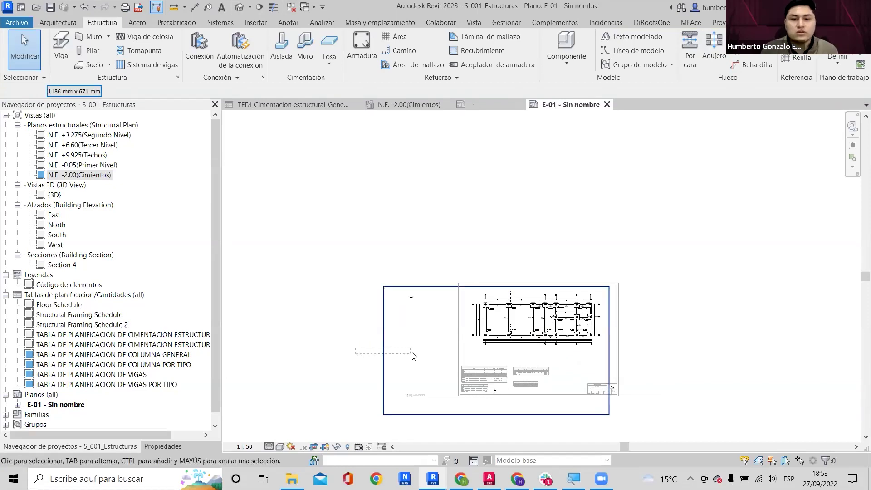
pyautogui.click(384, 351)
pyautogui.moveTo(453, 342); pyautogui.dragTo(468, 341)
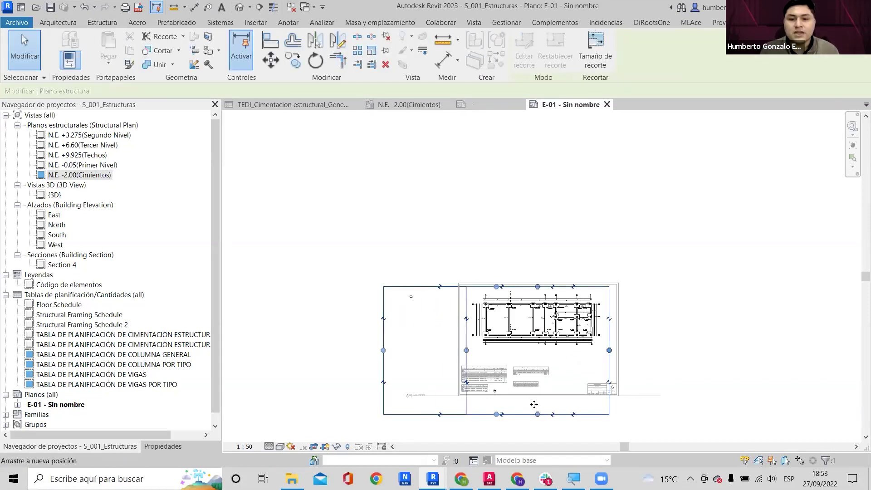
pyautogui.moveTo(536, 414); pyautogui.dragTo(537, 353)
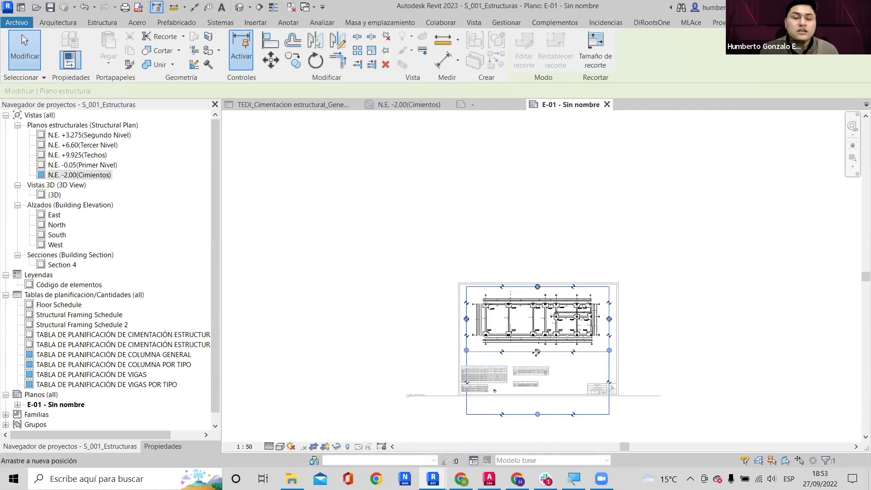
pyautogui.click(444, 398)
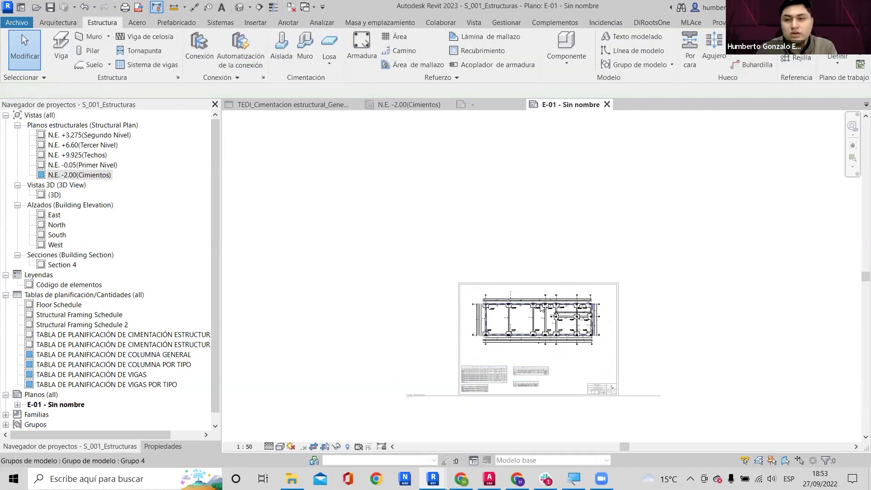
pyautogui.scroll(4, 566, 303)
pyautogui.scroll(-1, 400, 413)
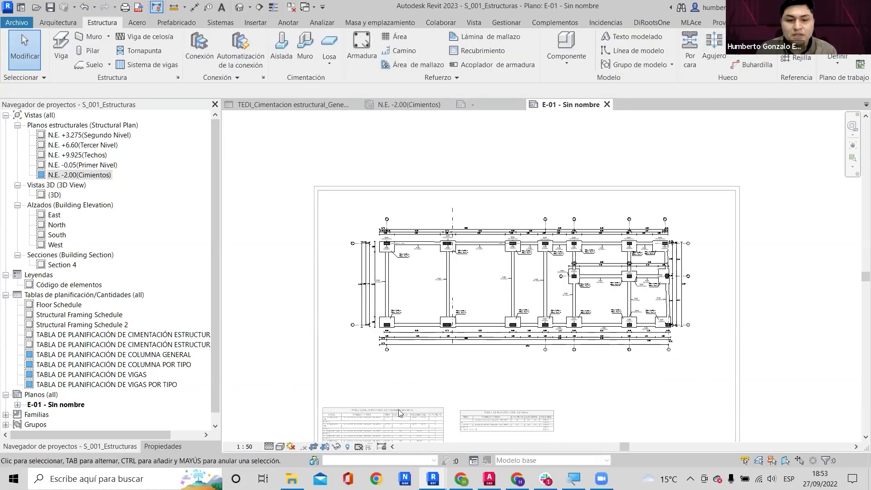
# Move the N.E. -2.00(Cimientos) view title from below the sheet to just under the foundation plan.
pyautogui.scroll(-3, 390, 252)
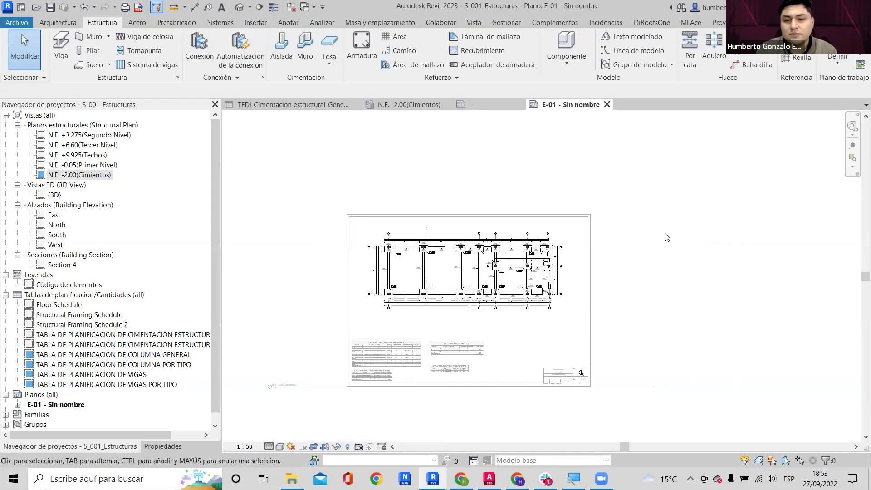
pyautogui.scroll(4, 291, 393)
pyautogui.scroll(-2, 288, 391)
pyautogui.moveTo(291, 386); pyautogui.dragTo(445, 268)
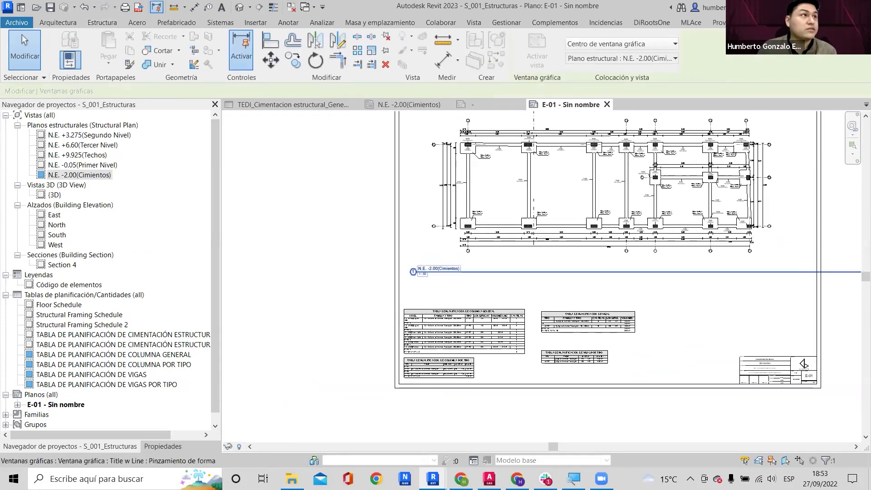
pyautogui.scroll(-3, 571, 217)
# Shorten the foundation plan's view title line so it spans only the title text under the viewport.
pyautogui.click(571, 218)
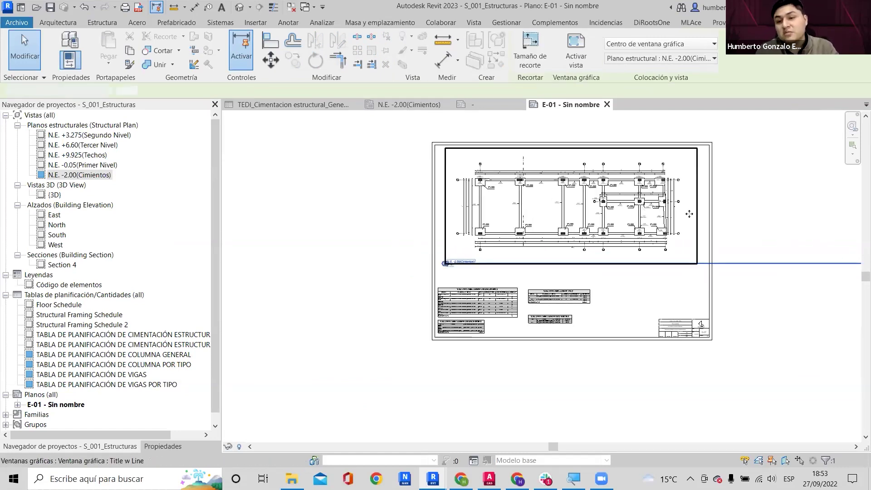
pyautogui.scroll(2, 551, 212)
pyautogui.moveTo(733, 285); pyautogui.dragTo(325, 264)
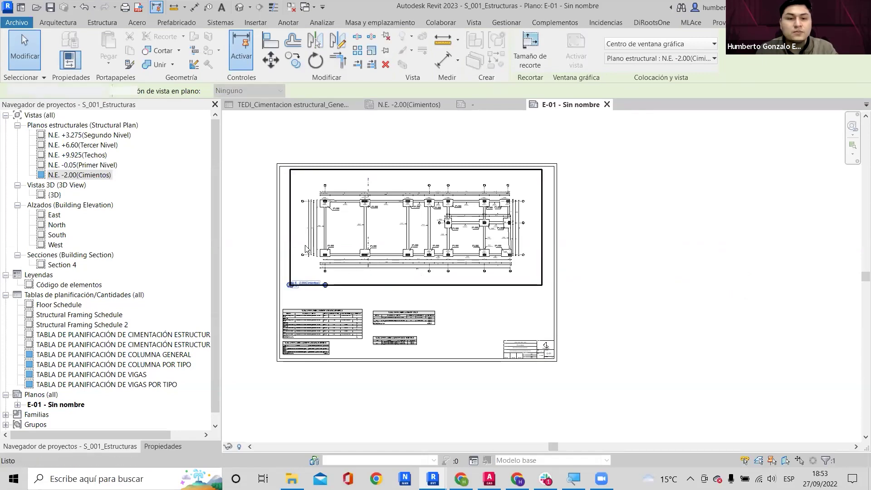
pyautogui.press('Escape')
# Activate the foundation plan on the sheet and examine its footing, column and beam tags, level notes and dimensions.
pyautogui.scroll(3, 316, 213)
pyautogui.scroll(2, 619, 218)
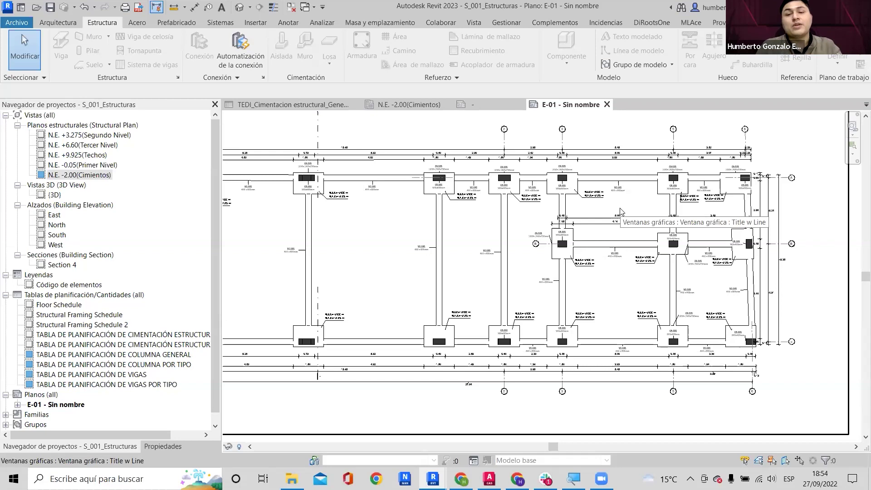
pyautogui.scroll(-1, 576, 249)
pyautogui.scroll(-3, 540, 247)
pyautogui.scroll(4, 457, 261)
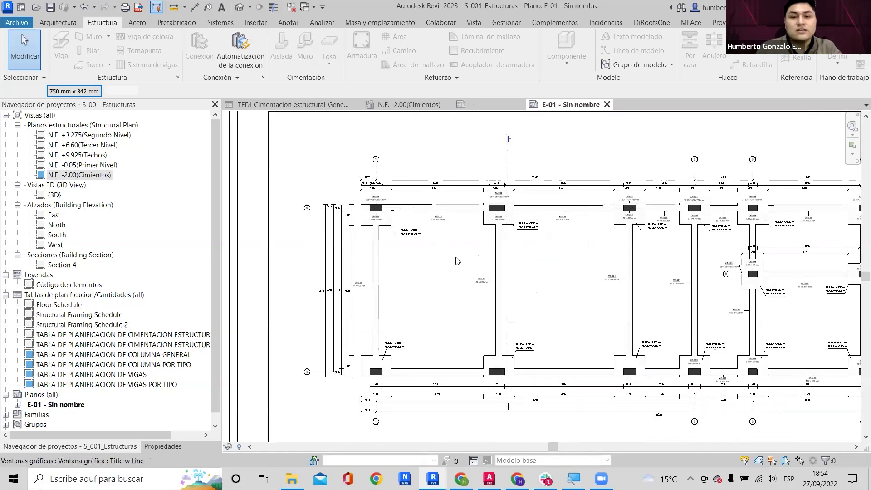
pyautogui.doubleClick(457, 261)
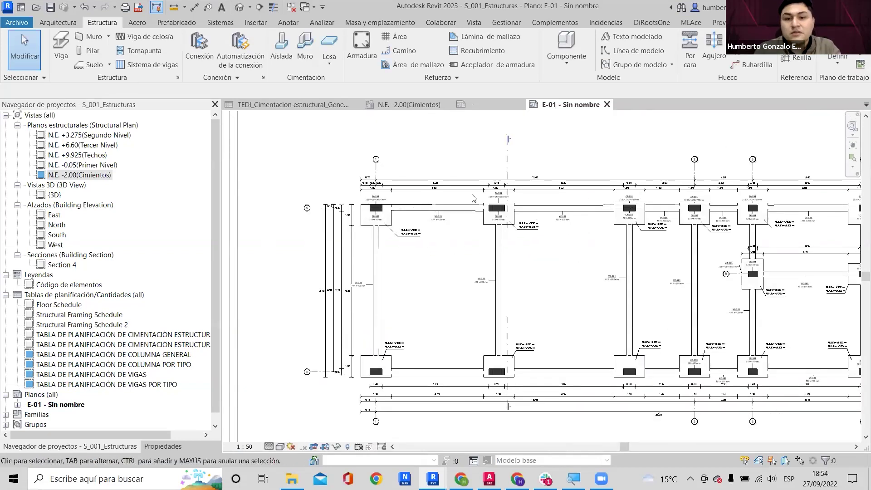
pyautogui.scroll(3, 457, 261)
pyautogui.scroll(-1, 493, 190)
pyautogui.scroll(6, 493, 190)
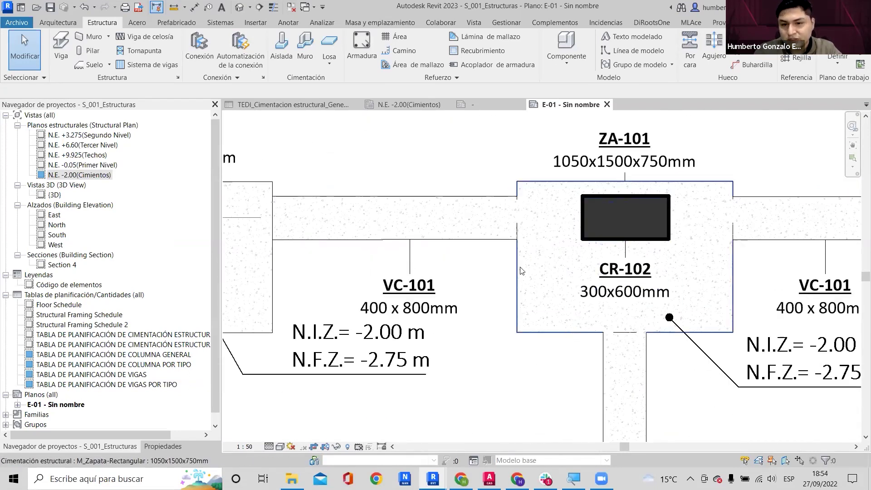
pyautogui.scroll(-5, 508, 255)
pyautogui.moveTo(515, 280); pyautogui.dragTo(418, 152, button='middle')
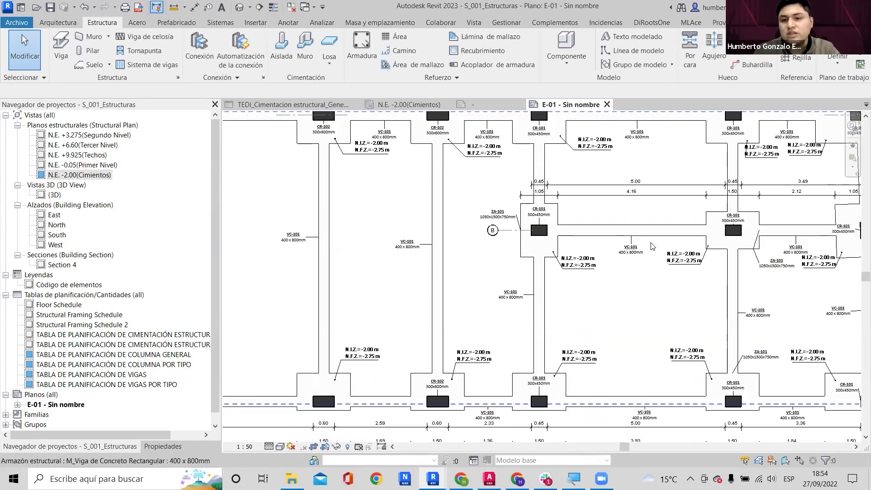
pyautogui.moveTo(660, 263); pyautogui.dragTo(499, 238, button='middle')
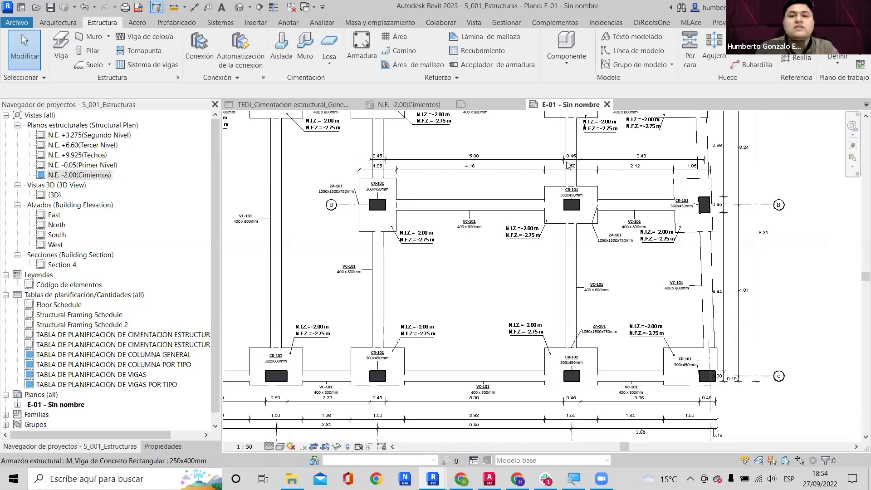
pyautogui.scroll(3, 556, 162)
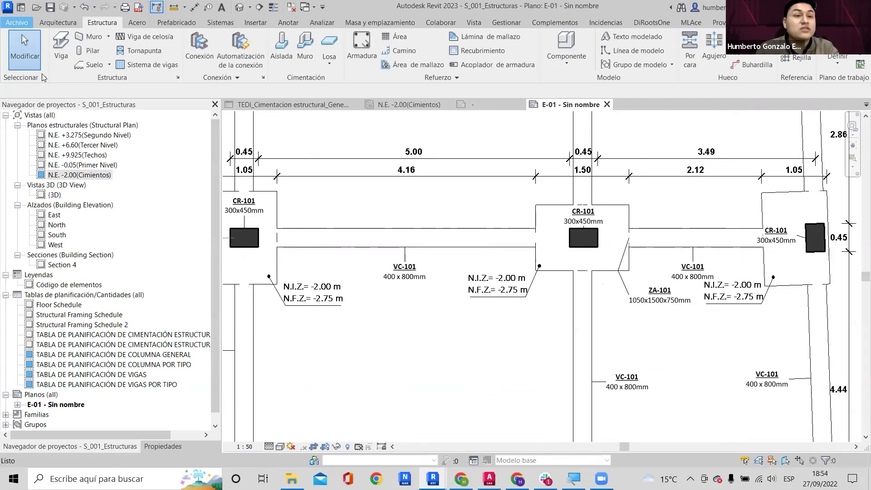
# Start a new family and browse to the Anotaciones folder of the Spanish family templates.
pyautogui.click(16, 22)
pyautogui.moveTo(50, 100)
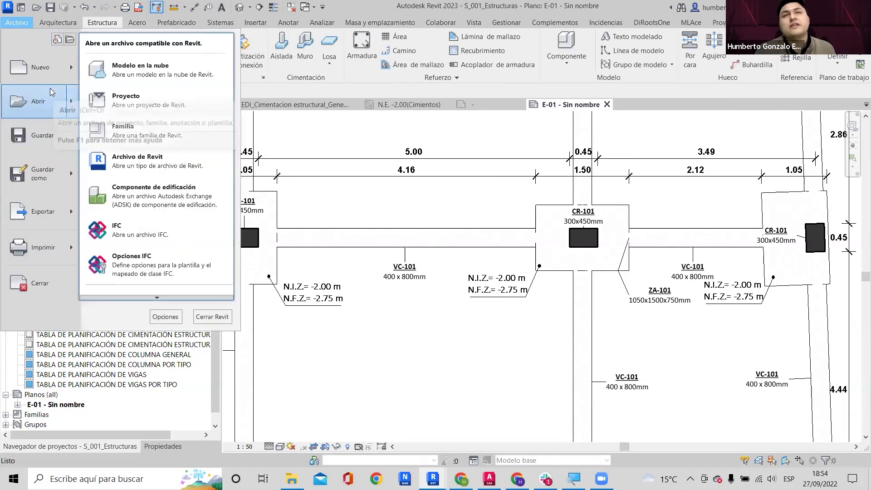
pyautogui.moveTo(66, 75)
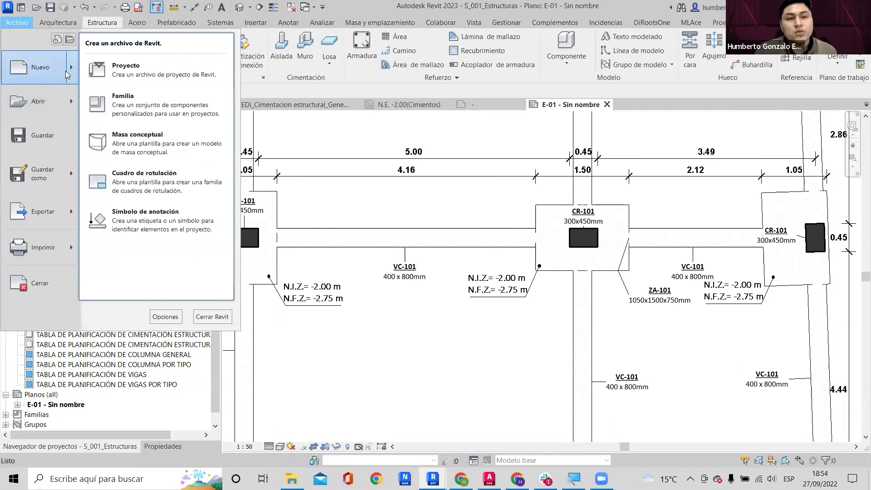
pyautogui.click(142, 105)
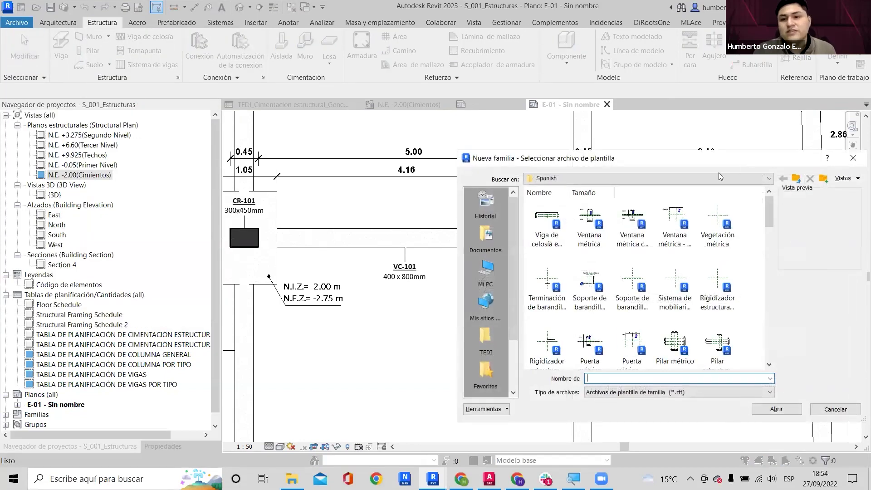
pyautogui.moveTo(722, 159); pyautogui.dragTo(610, 90)
pyautogui.moveTo(657, 144); pyautogui.dragTo(659, 275)
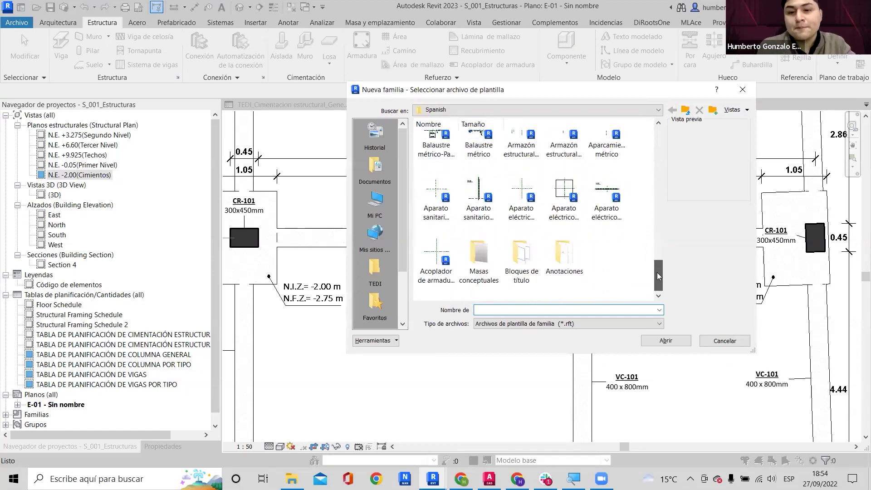
pyautogui.click(564, 263)
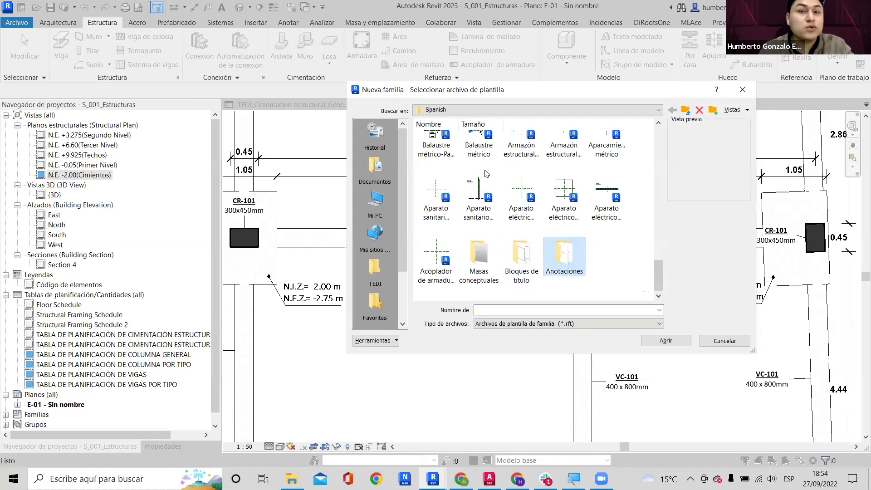
pyautogui.doubleClick(557, 261)
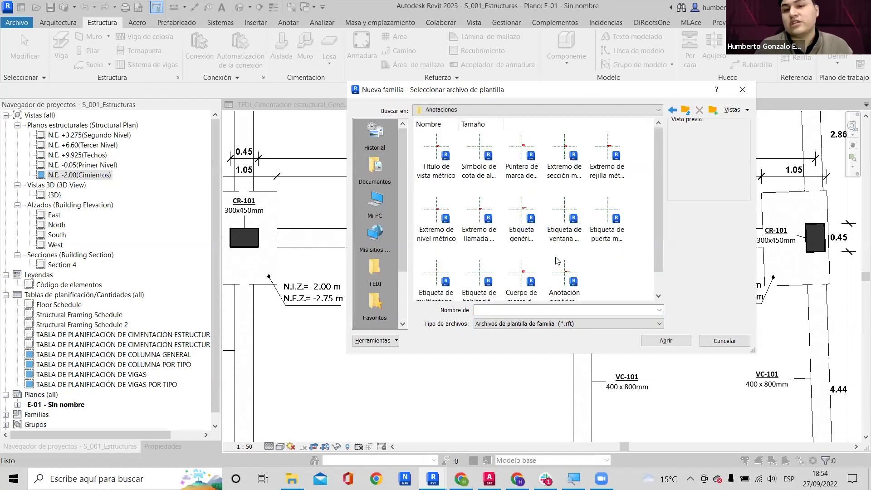
# Review the annotation templates and create the family from Etiqueta genérica métrica.rft.
pyautogui.scroll(-1, 563, 248)
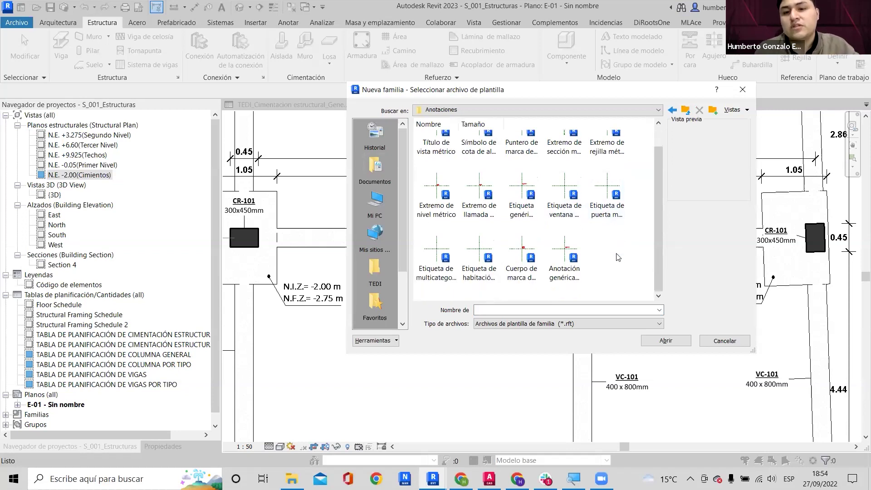
pyautogui.click(560, 261)
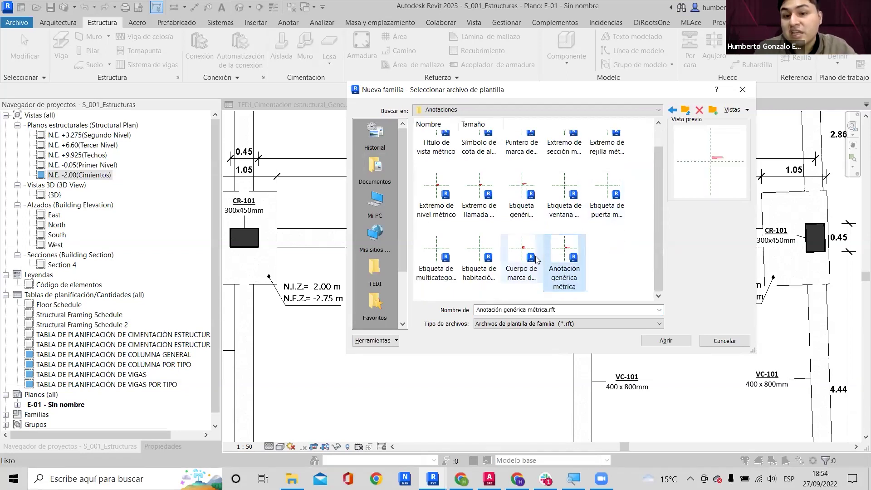
pyautogui.click(478, 254)
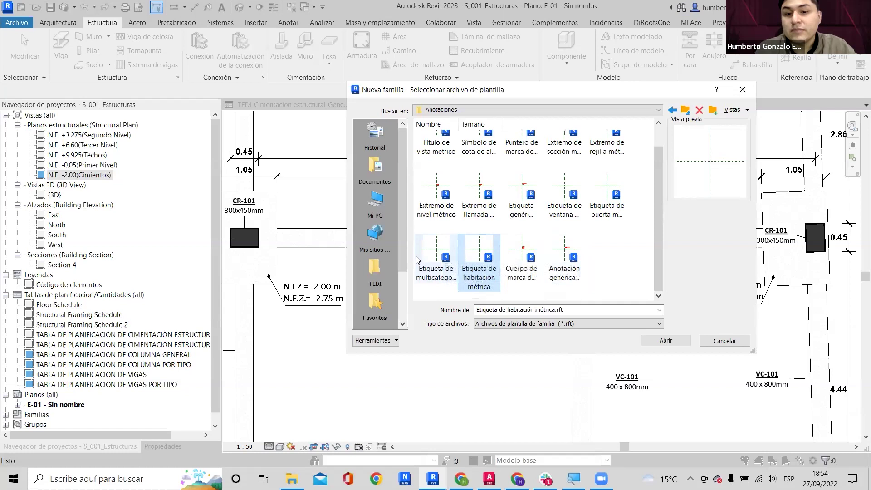
pyautogui.click(432, 258)
pyautogui.click(621, 178)
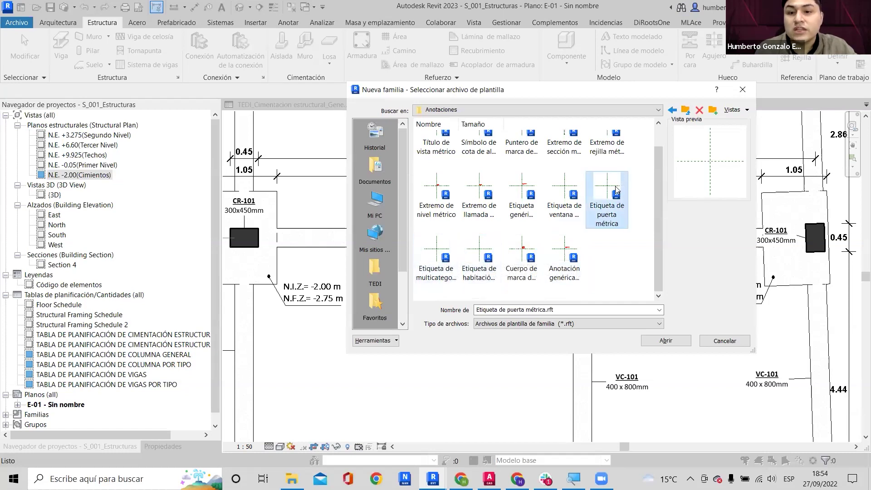
pyautogui.click(528, 194)
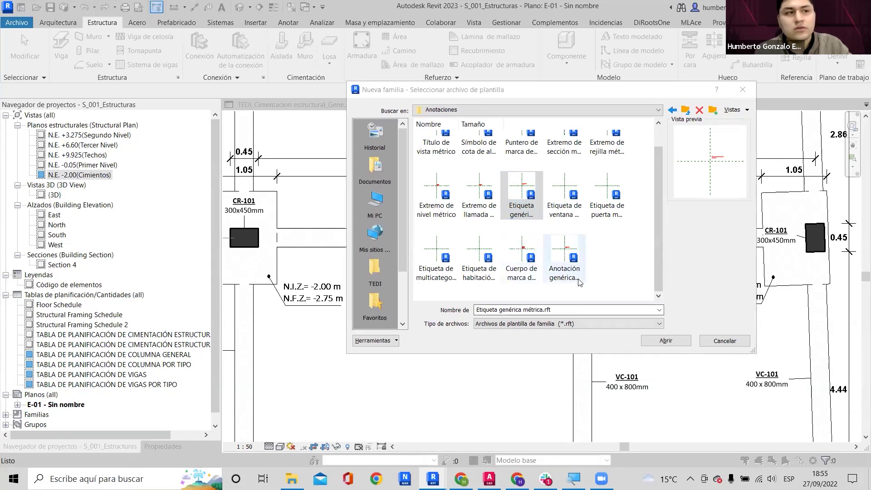
pyautogui.click(545, 201)
pyautogui.click(666, 340)
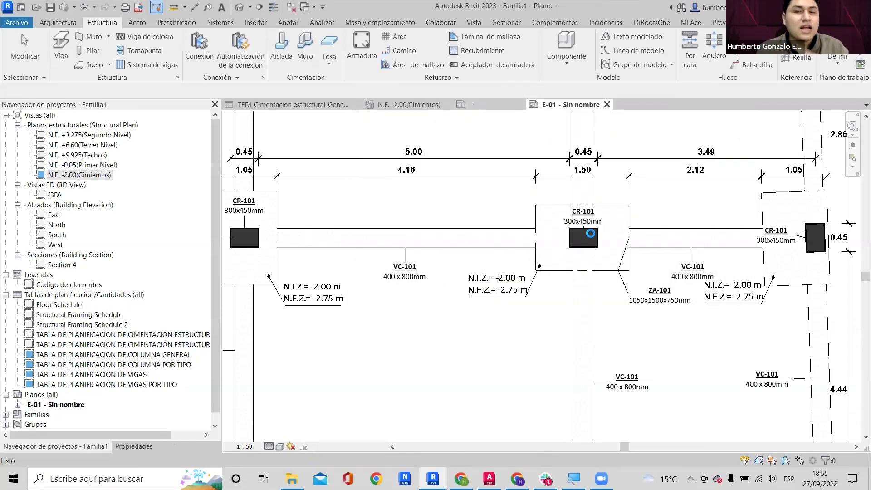
# Delete the template's instruction note beside the reference planes.
pyautogui.scroll(6, 568, 255)
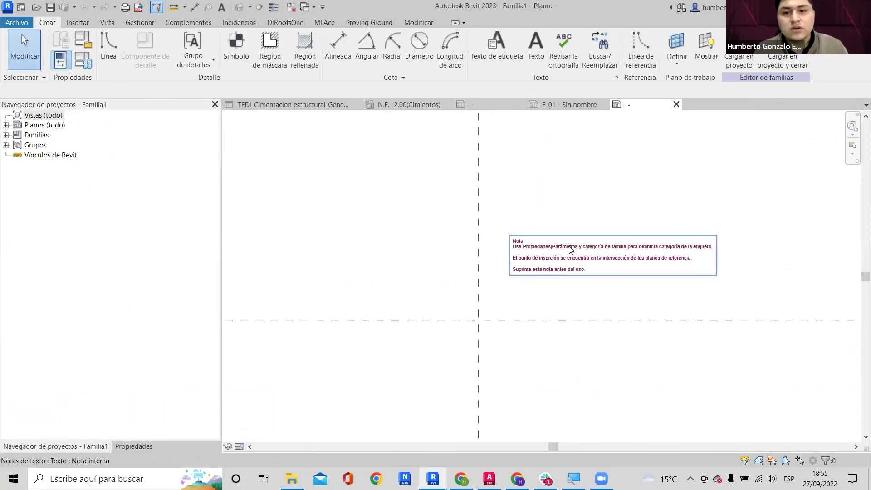
pyautogui.click(569, 257)
pyautogui.scroll(-2, 570, 249)
pyautogui.scroll(3, 571, 247)
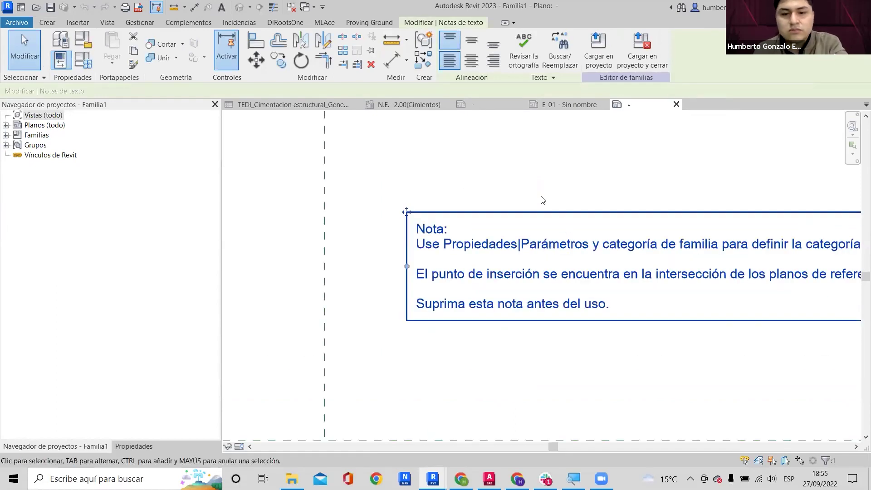
pyautogui.scroll(-2, 545, 218)
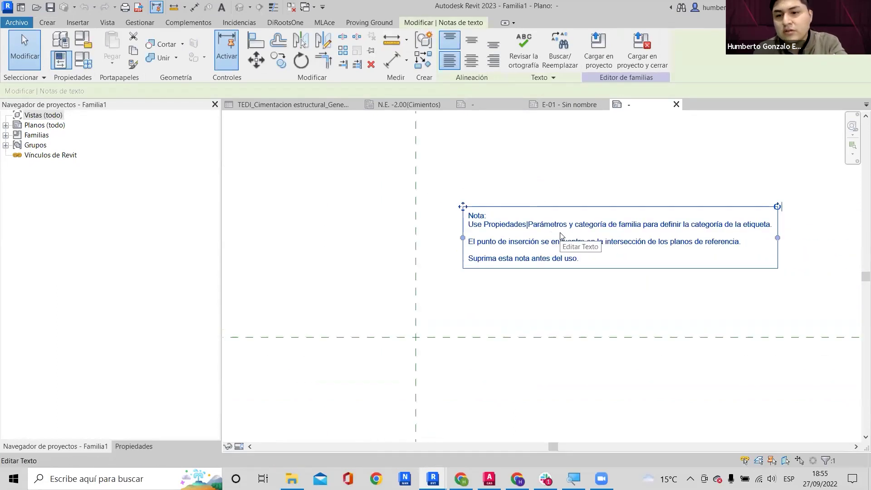
pyautogui.press('Delete')
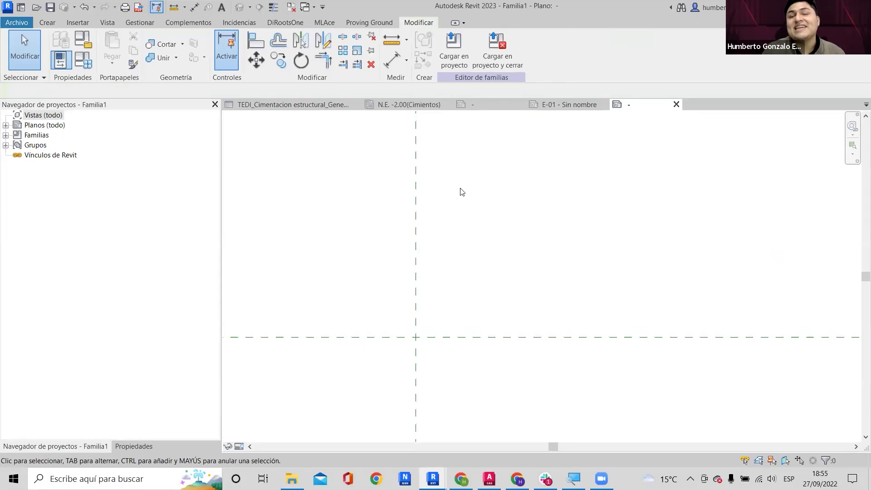
# Set the family category to Etiquetas de cimentación estructural.
pyautogui.click(88, 48)
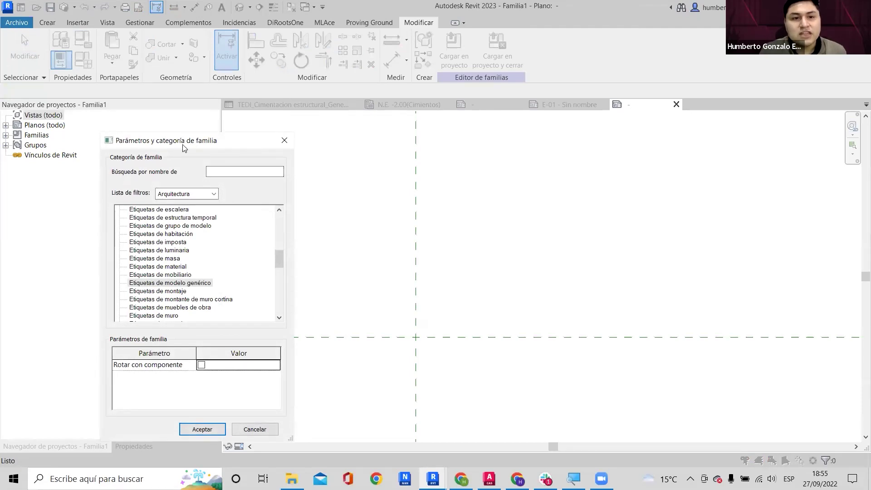
pyautogui.moveTo(188, 146); pyautogui.dragTo(431, 120)
pyautogui.click(422, 257)
pyautogui.scroll(-3, 431, 261)
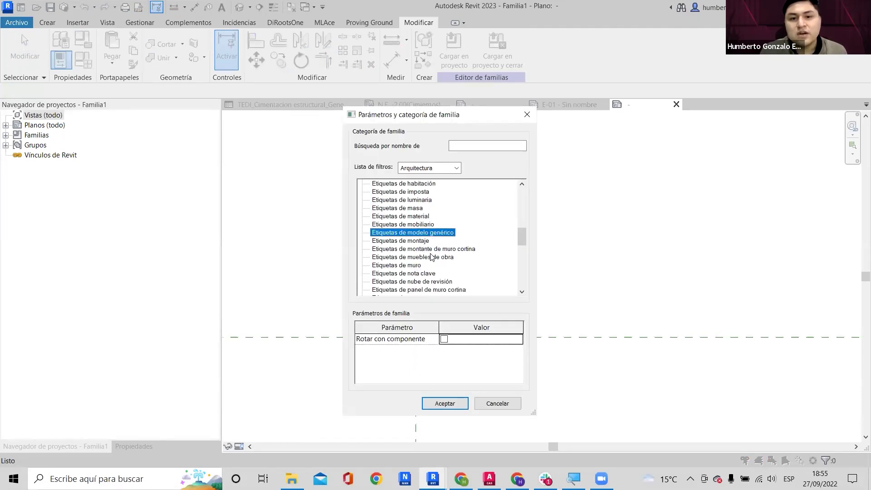
pyautogui.scroll(15, 434, 264)
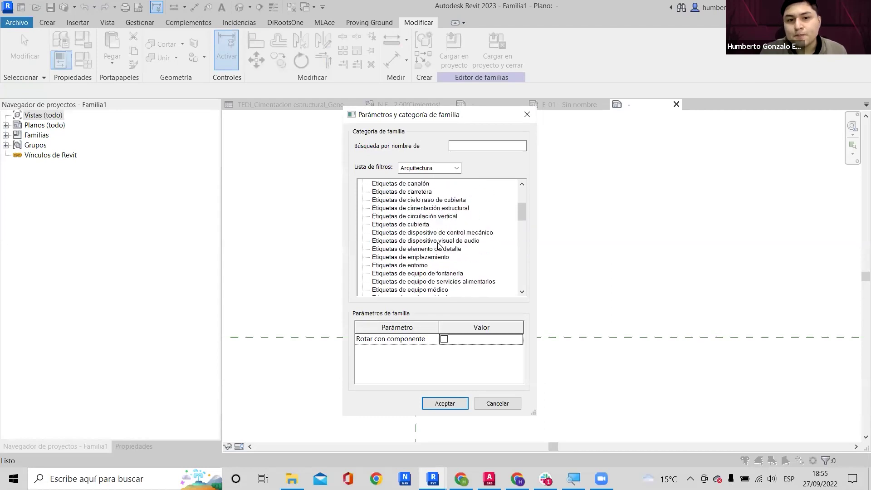
pyautogui.scroll(2, 439, 247)
pyautogui.scroll(-1, 439, 252)
pyautogui.scroll(-1, 442, 258)
pyautogui.click(446, 266)
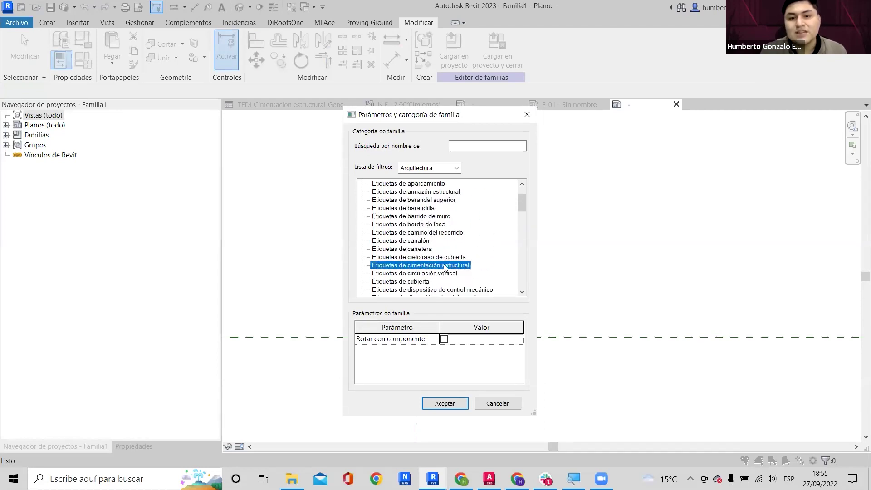
pyautogui.click(448, 402)
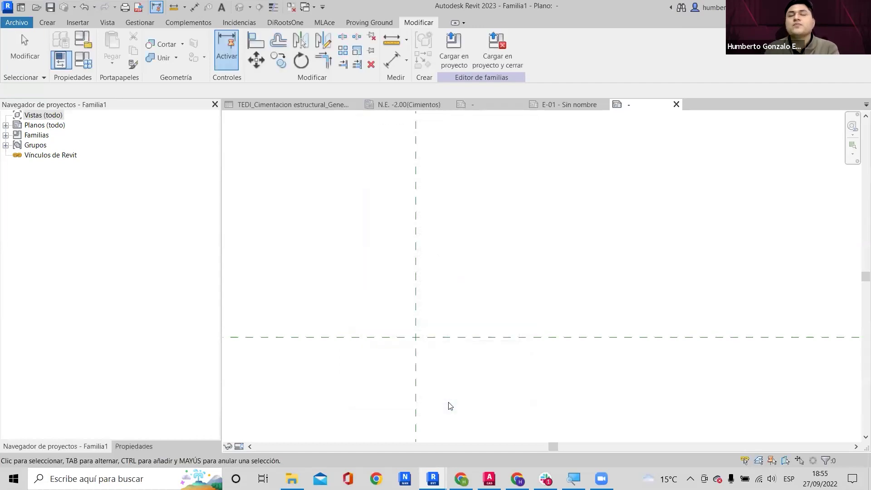
# Place a label text element at the intersection of the two reference planes.
pyautogui.moveTo(412, 353); pyautogui.dragTo(518, 290, button='middle')
pyautogui.moveTo(426, 284); pyautogui.dragTo(443, 284, button='middle')
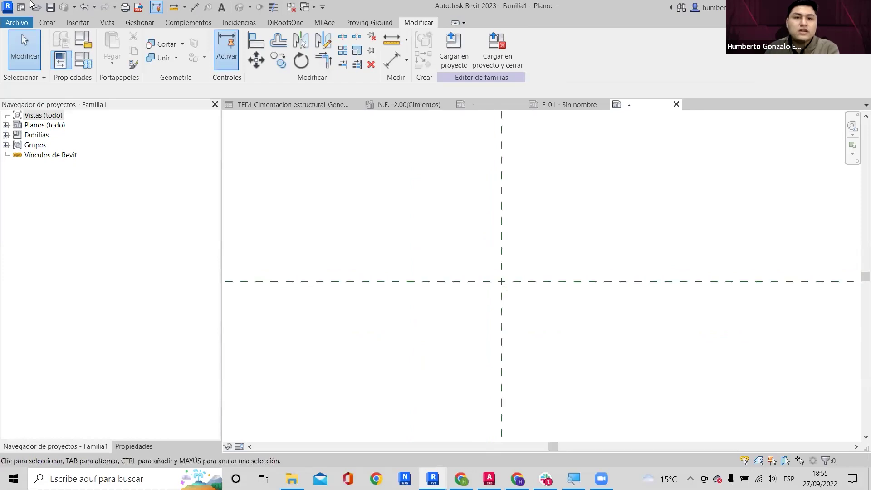
pyautogui.click(51, 22)
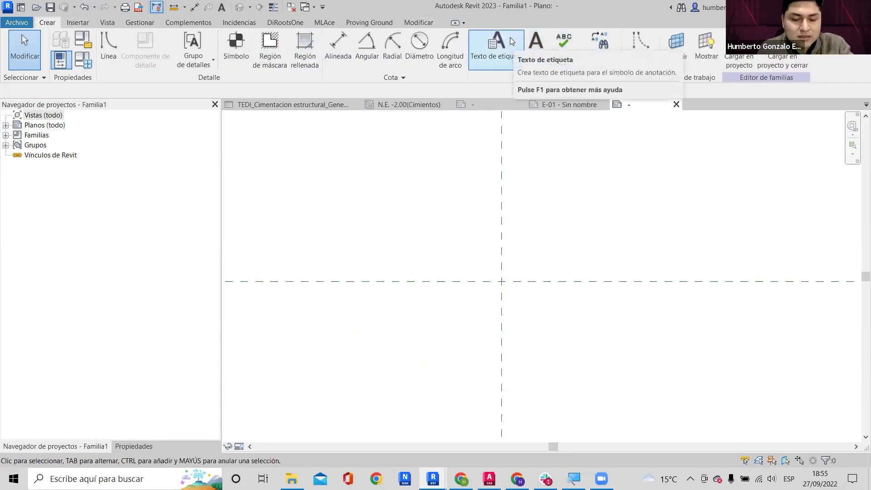
pyautogui.click(501, 44)
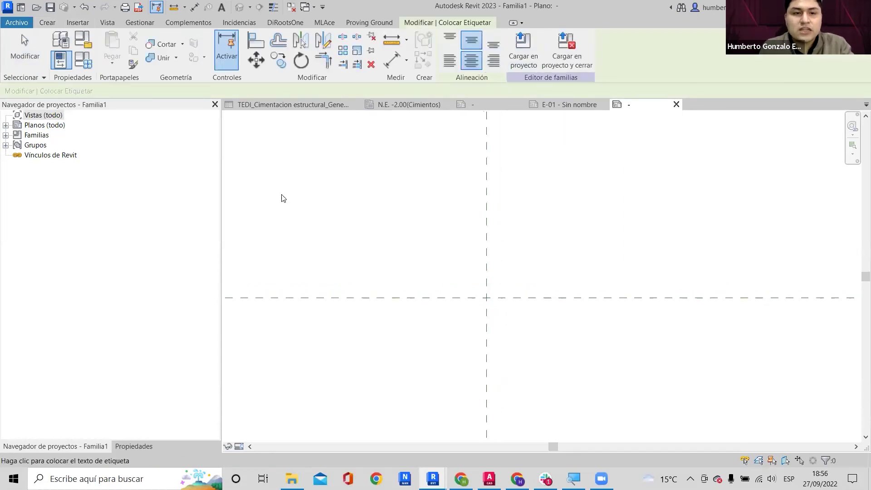
pyautogui.click(51, 22)
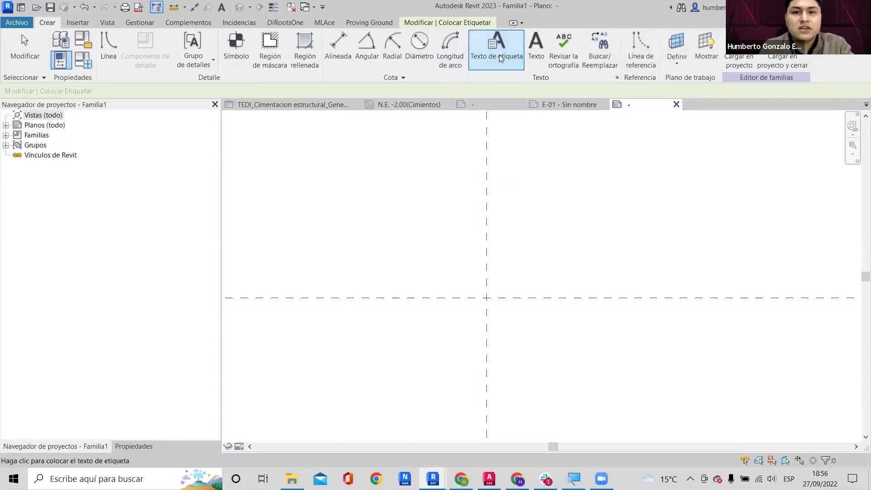
pyautogui.click(469, 292)
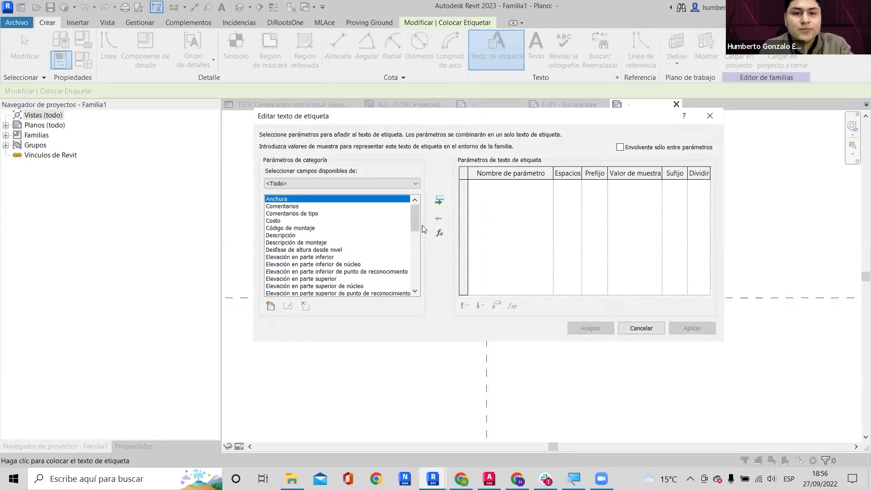
# Add the Marca de tipo parameter to the label and accept the label definition.
pyautogui.moveTo(415, 222); pyautogui.dragTo(418, 295)
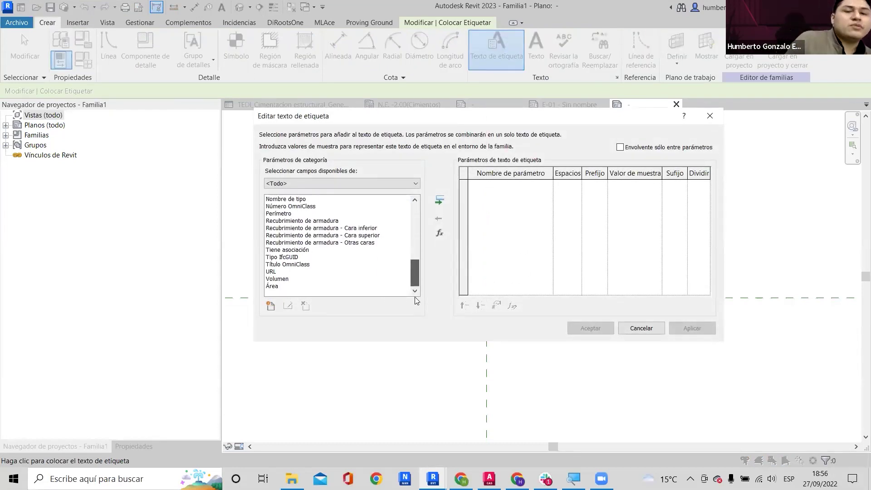
pyautogui.moveTo(415, 276); pyautogui.dragTo(423, 177)
pyautogui.click(289, 250)
pyautogui.press('m')
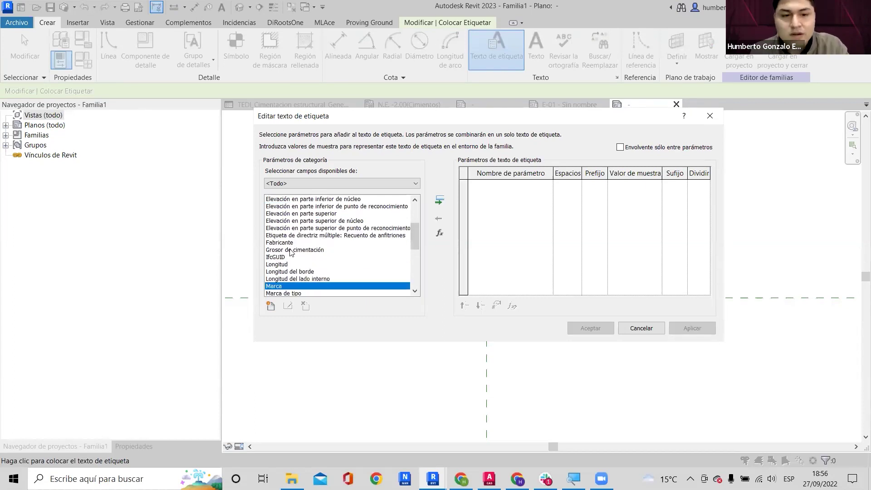
pyautogui.click(294, 293)
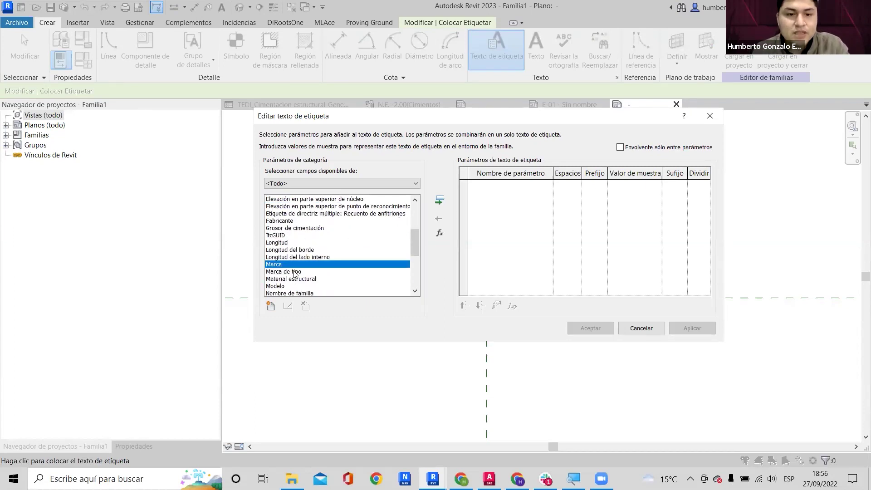
pyautogui.click(439, 200)
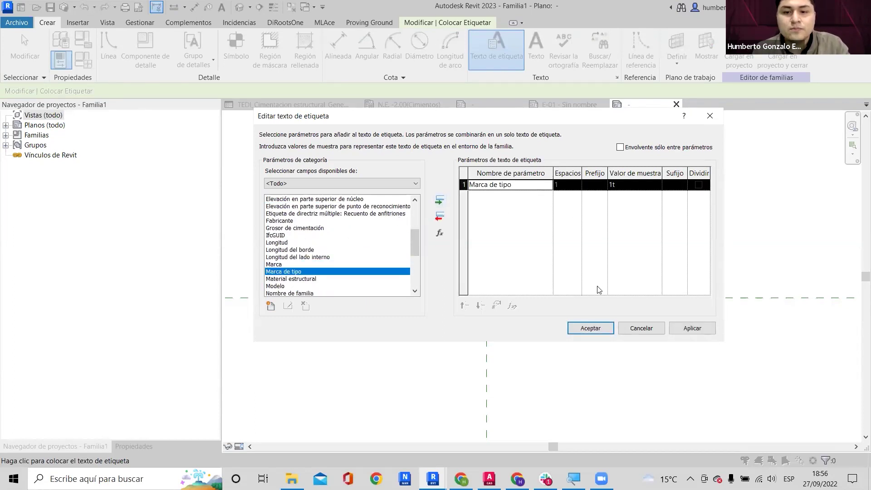
pyautogui.click(594, 328)
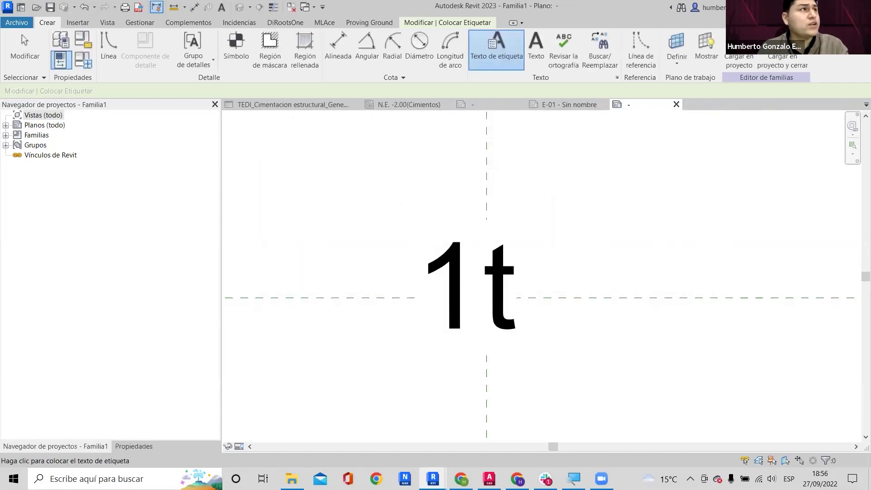
# Duplicate the placed label's 3mm type under the name 1.5mm_Calibri_Bold.
pyautogui.scroll(-3, 492, 274)
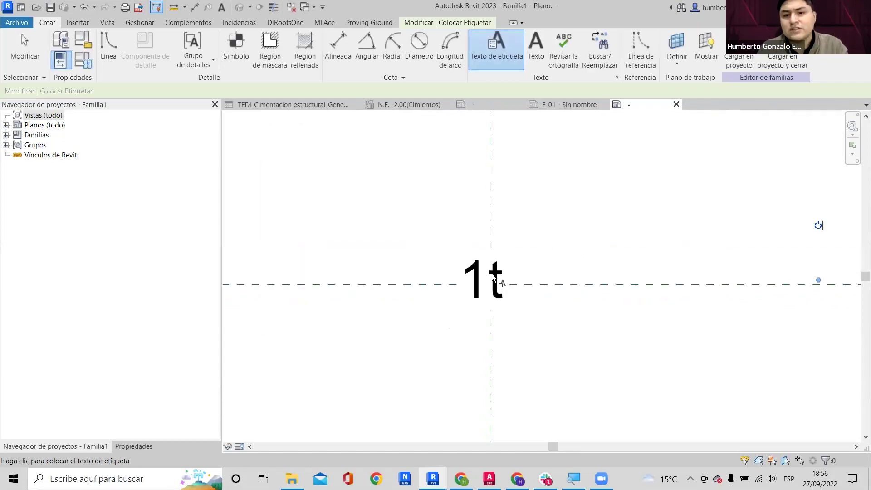
pyautogui.press('Escape')
pyautogui.click(489, 283)
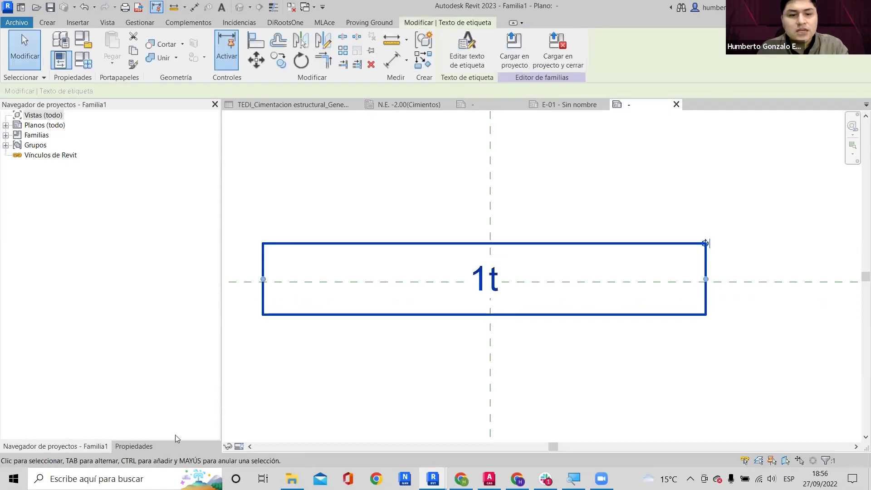
pyautogui.click(144, 446)
pyautogui.click(206, 156)
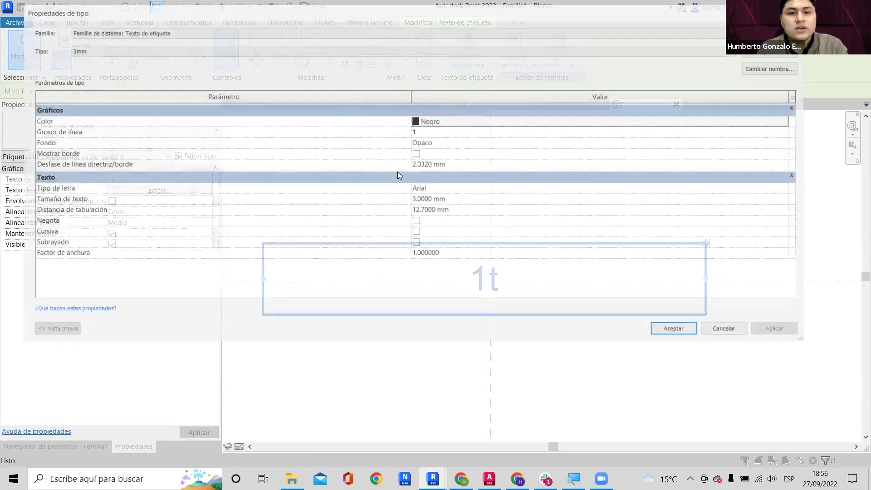
pyautogui.click(155, 51)
pyautogui.click(154, 67)
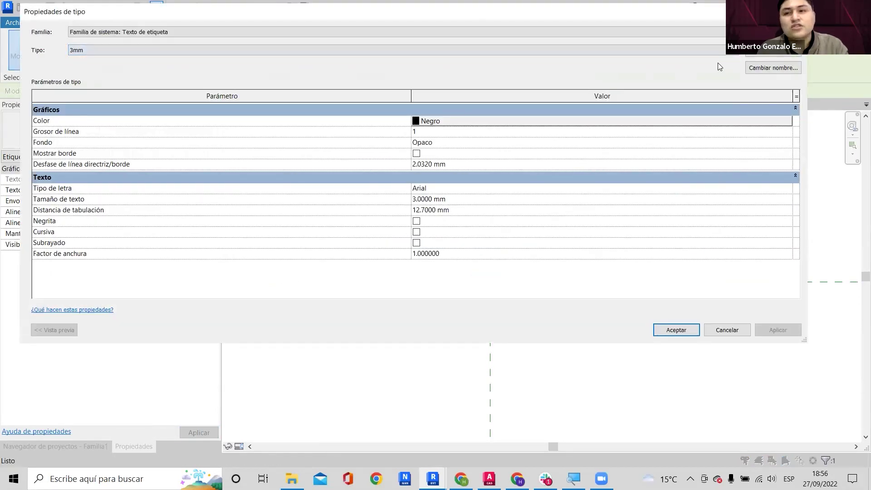
pyautogui.click(772, 51)
pyautogui.write('1.8m')
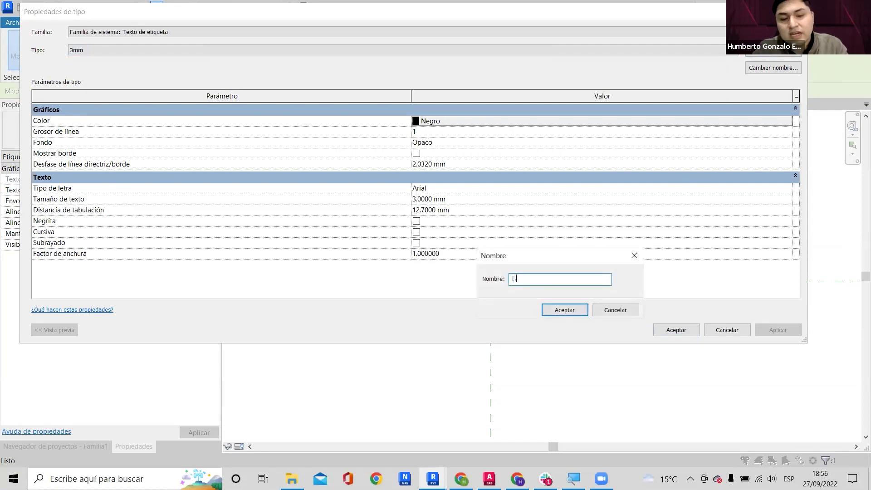
pyautogui.press('BackSpace')
pyautogui.press('BackSpace')
pyautogui.write('5')
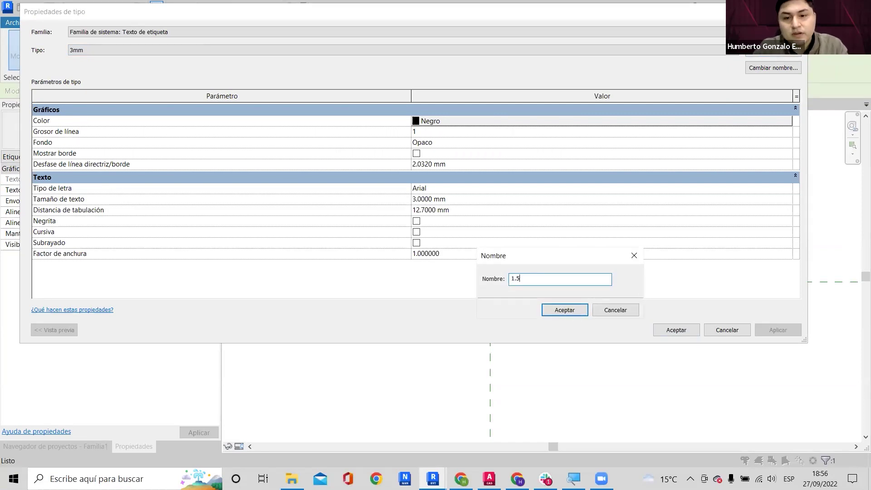
pyautogui.write('mm_Cal')
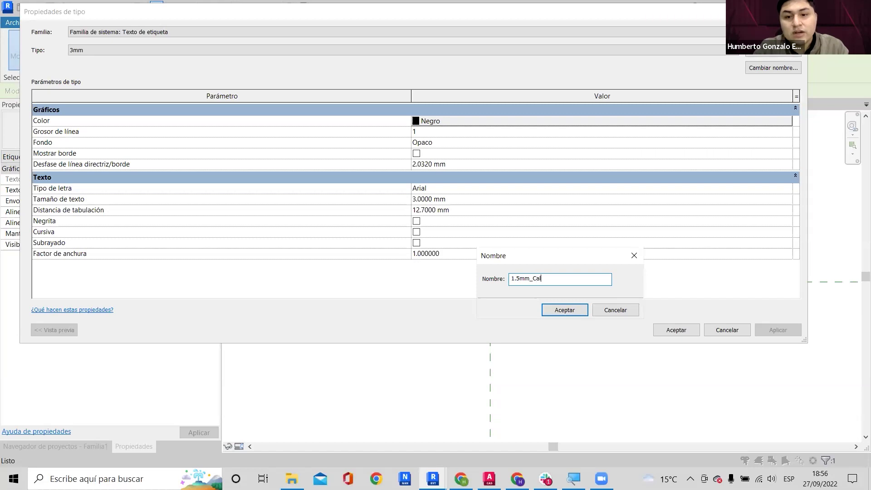
pyautogui.write('ibri_b')
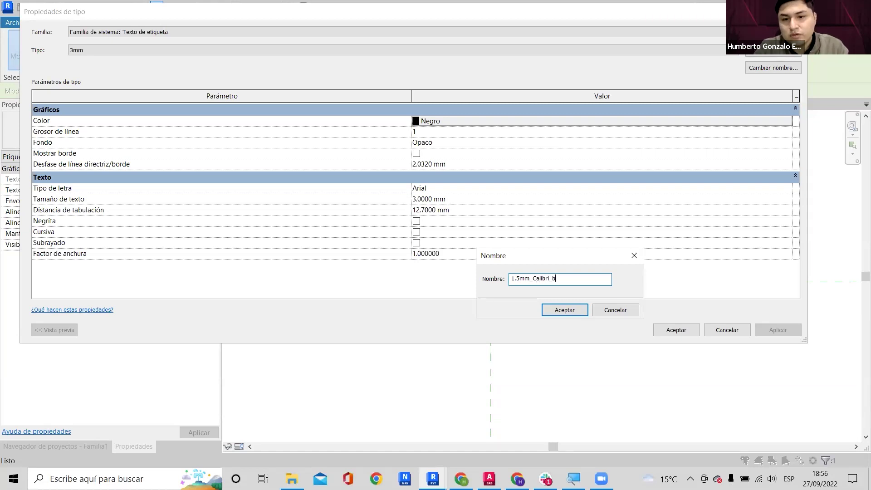
pyautogui.press('BackSpace')
pyautogui.write('Bold')
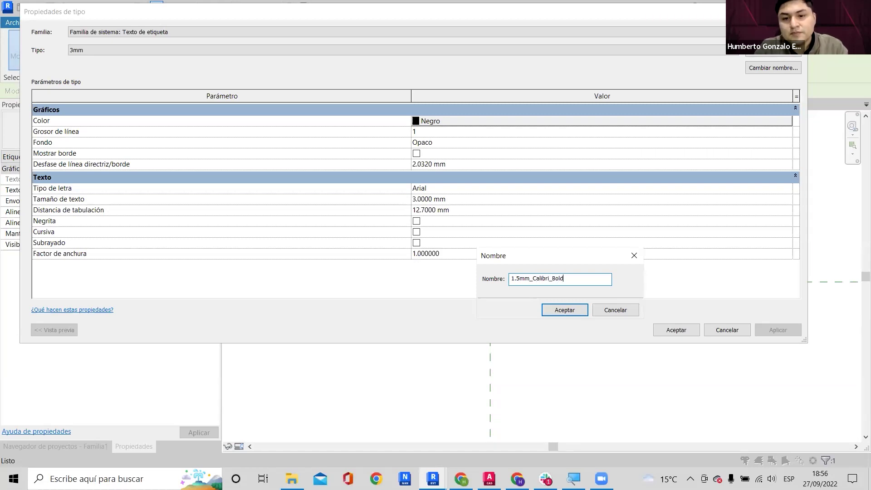
pyautogui.press('Return')
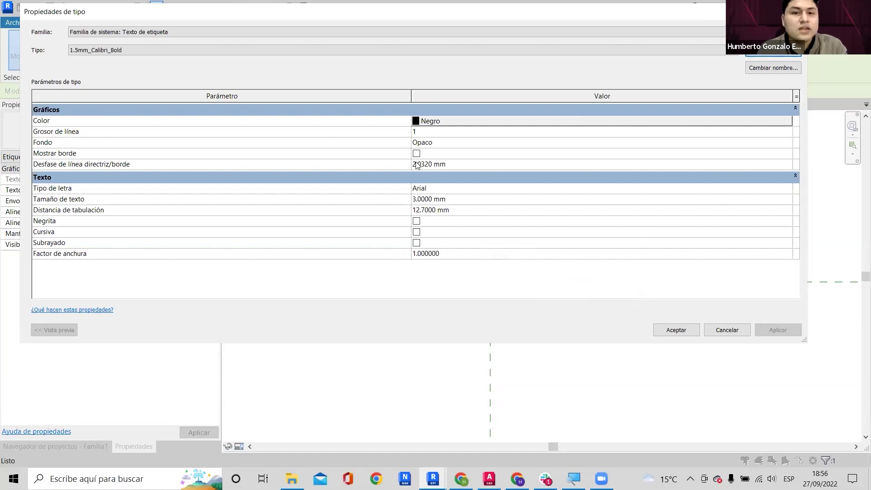
# Set the new label type to Calibri Light, 1.5 mm text size, bold and underlined.
pyautogui.click(417, 158)
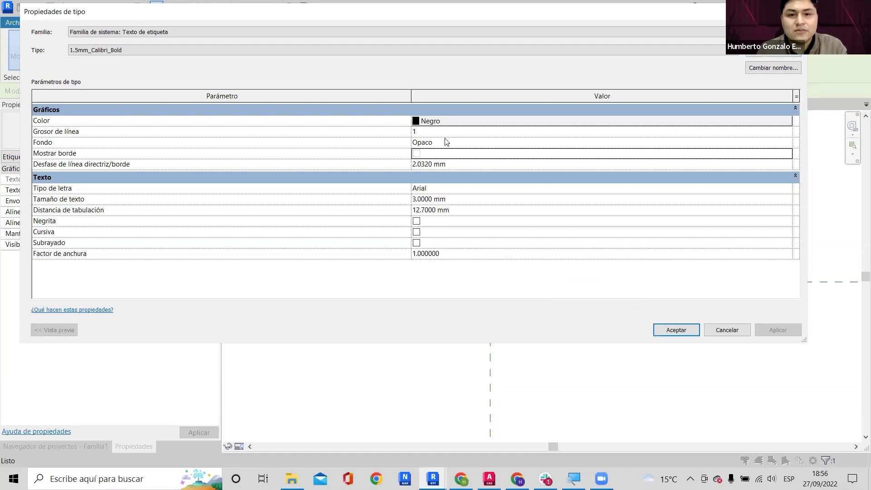
pyautogui.click(471, 143)
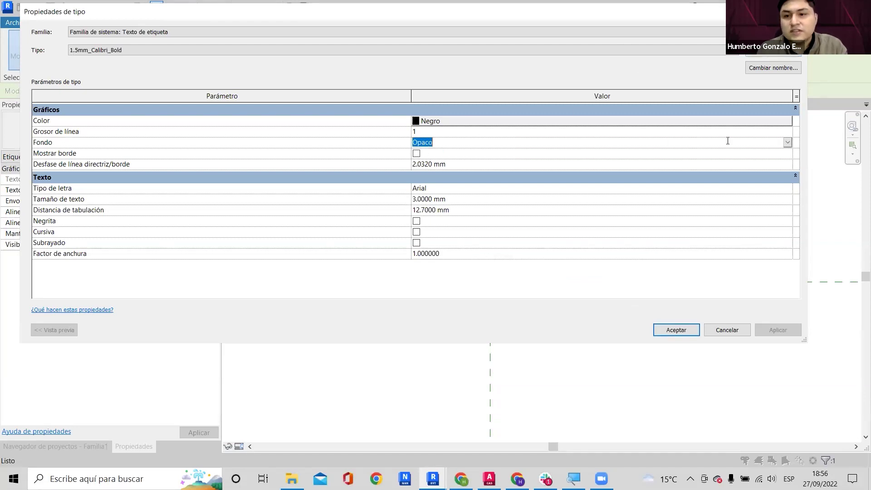
pyautogui.click(417, 221)
pyautogui.click(459, 200)
pyautogui.write('1.5')
pyautogui.press('Tab')
pyautogui.click(452, 189)
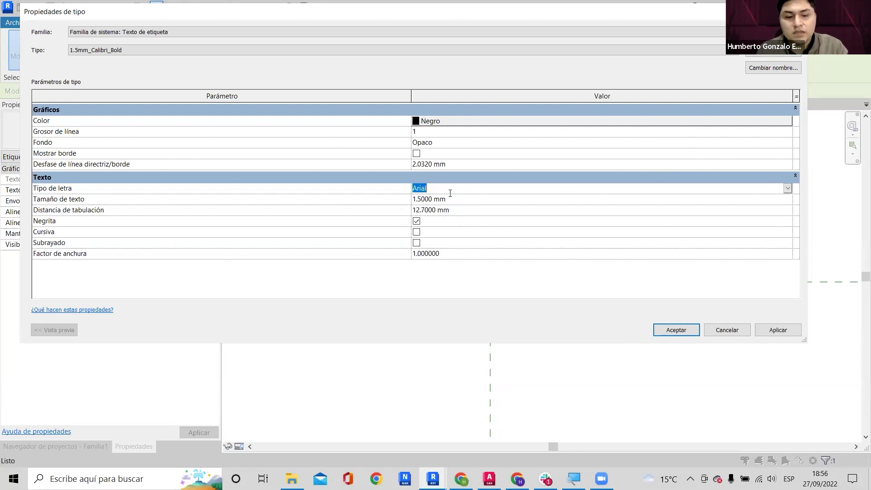
pyautogui.write('Calibri')
pyautogui.click(456, 217)
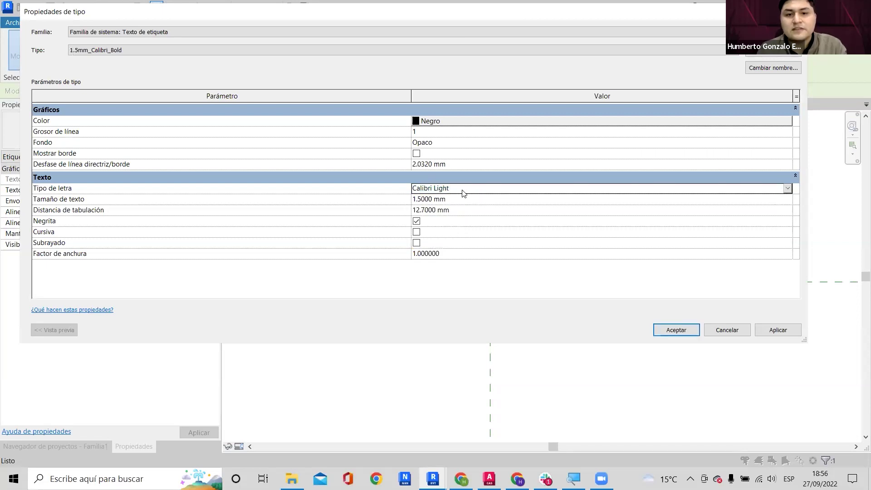
pyautogui.click(417, 243)
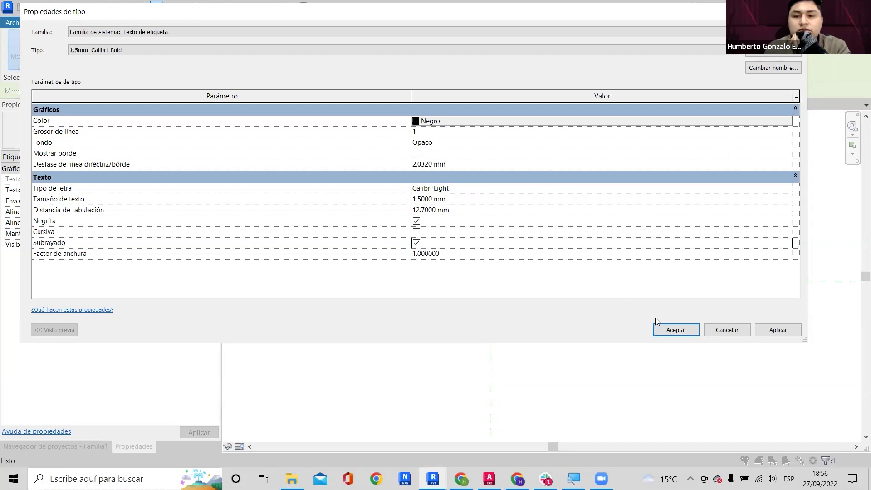
pyautogui.click(670, 334)
# Narrow the label's box to fit closely around its sample text at the reference plane intersection, then deselect it.
pyautogui.scroll(-1, 642, 248)
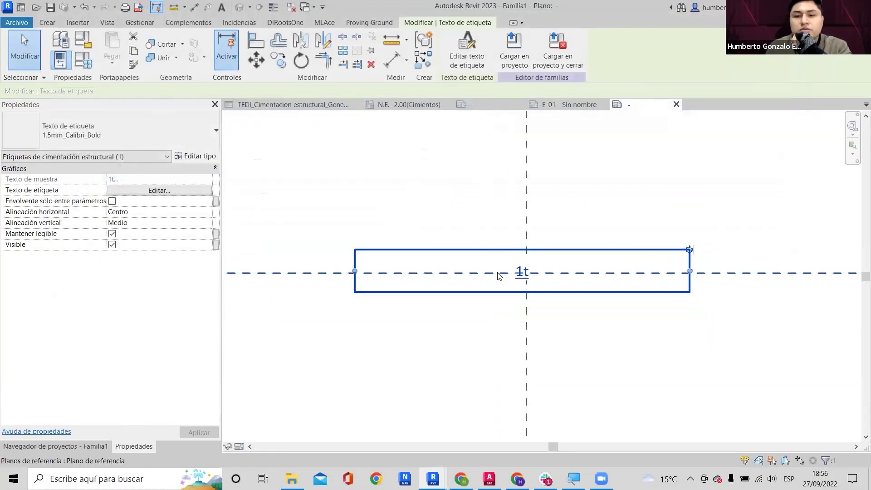
pyautogui.scroll(1, 459, 269)
pyautogui.moveTo(323, 272); pyautogui.dragTo(547, 274)
pyautogui.scroll(2, 556, 275)
pyautogui.scroll(-2, 547, 265)
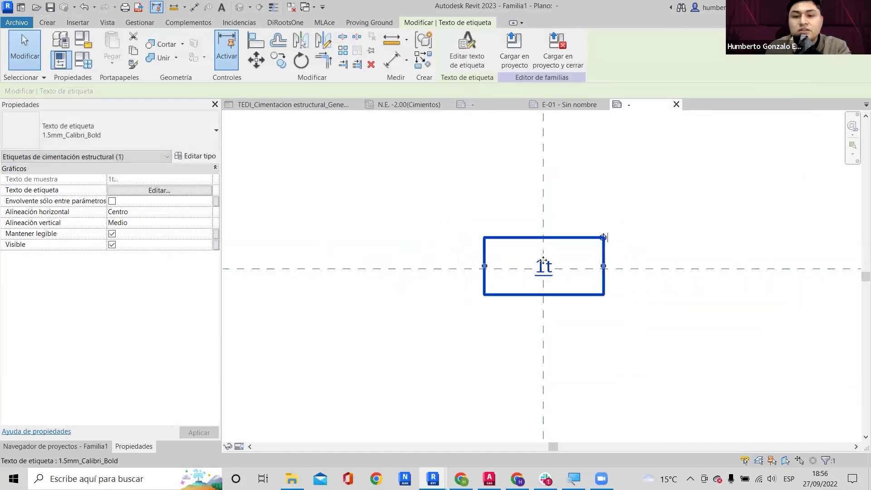
pyautogui.scroll(1, 549, 263)
pyautogui.click(467, 50)
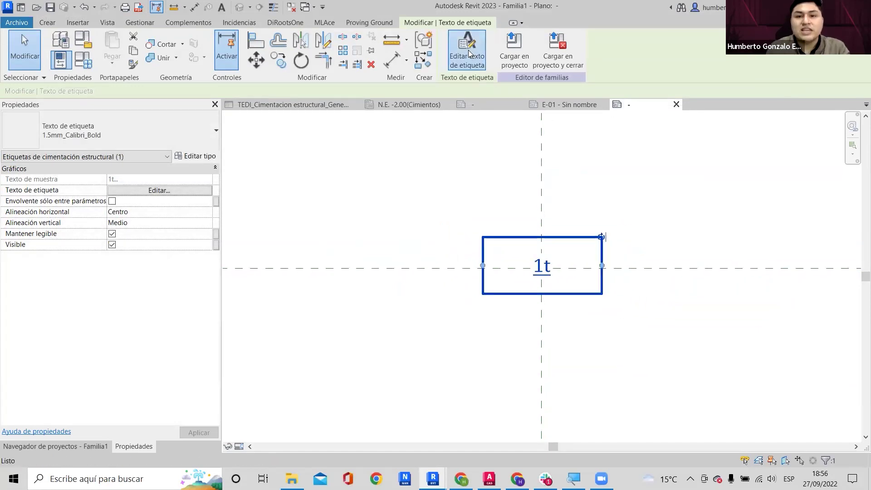
pyautogui.press('Escape')
pyautogui.click(466, 177)
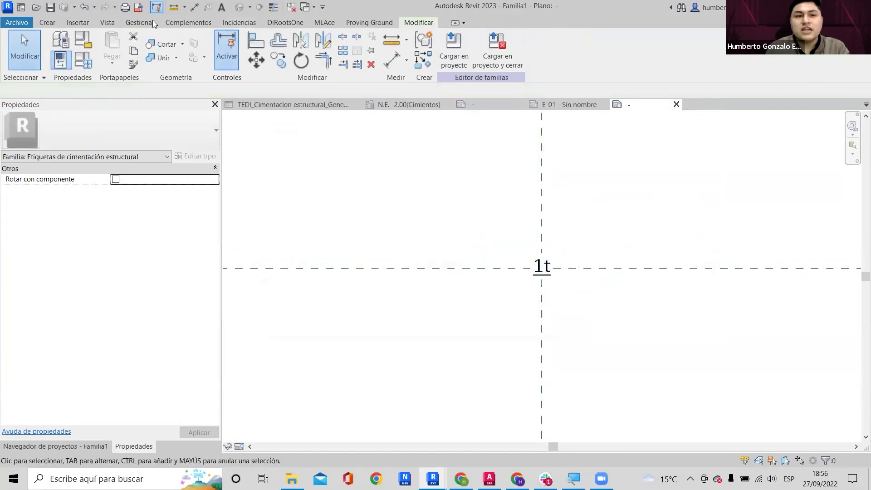
# Place a second label below the type mark label and add the Anchura parameter with suffix x.
pyautogui.click(51, 22)
pyautogui.click(508, 37)
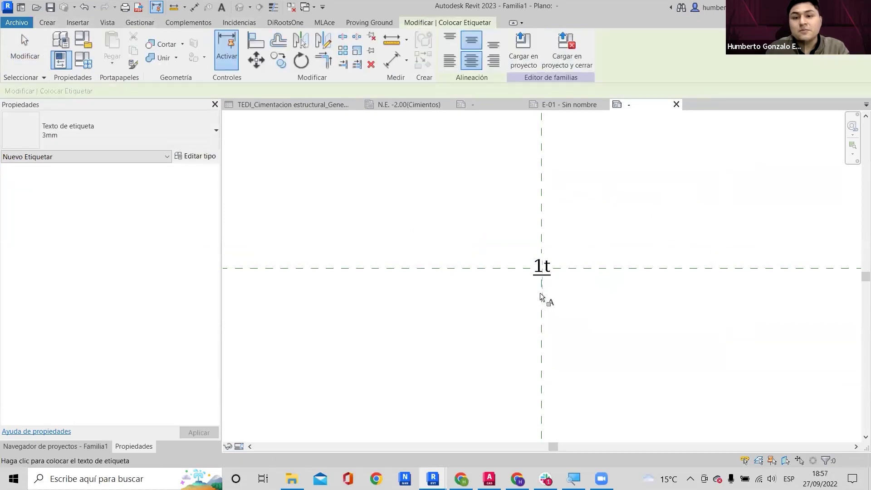
pyautogui.click(574, 274)
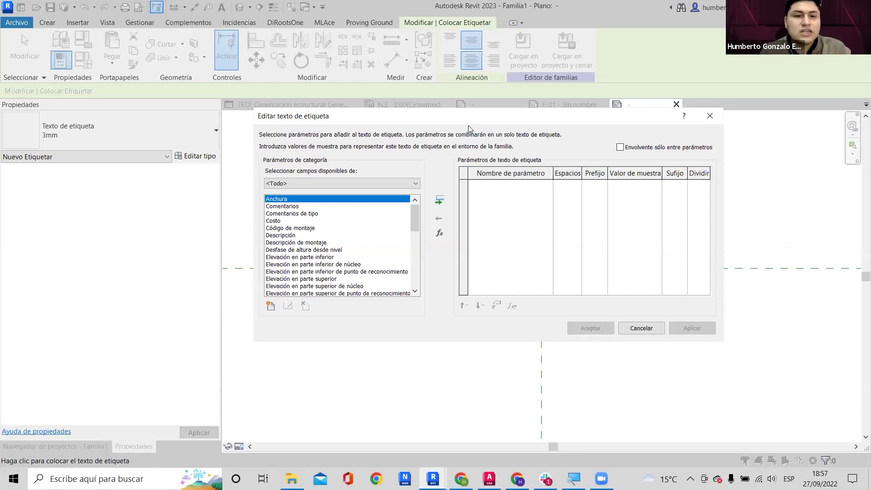
pyautogui.scroll(-5, 283, 247)
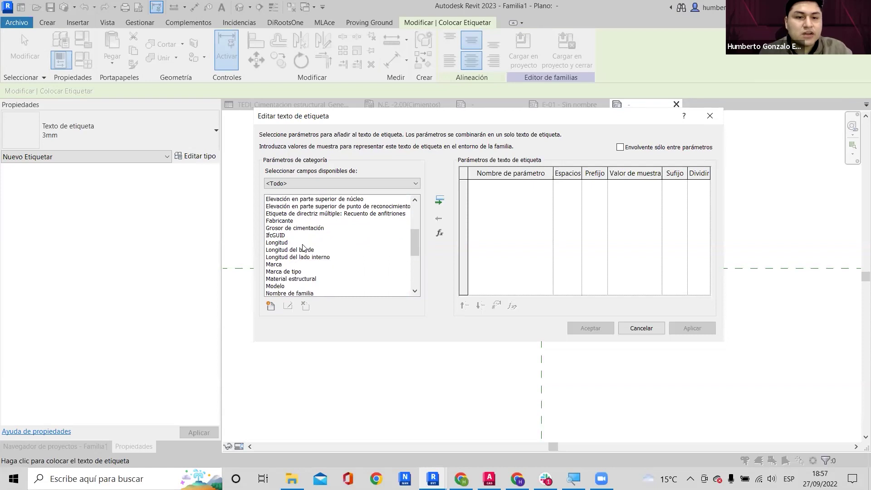
pyautogui.scroll(-2, 313, 247)
pyautogui.click(317, 244)
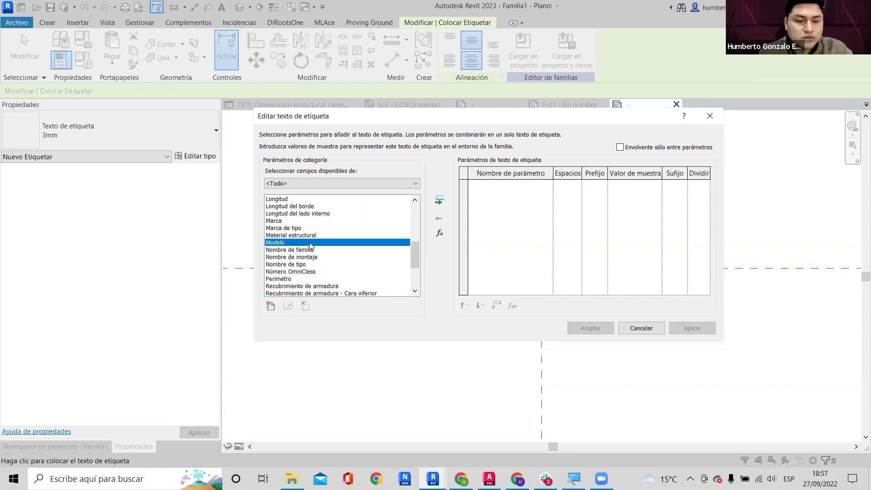
pyautogui.press('Home')
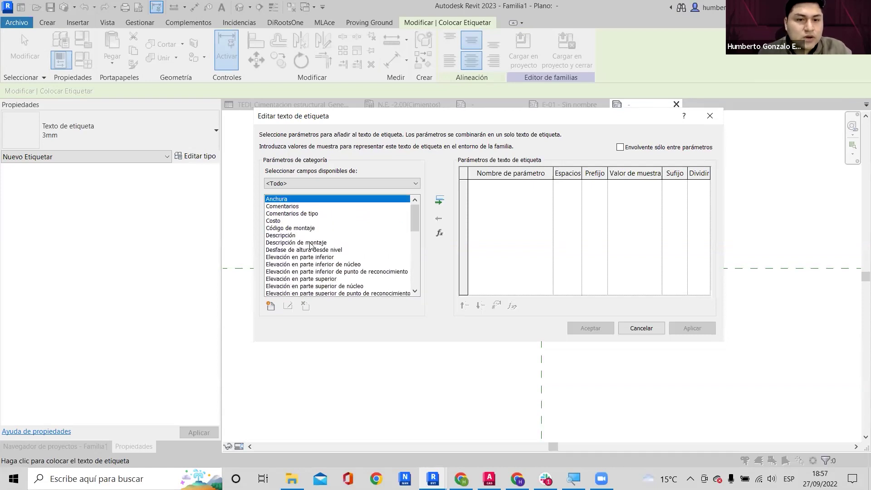
pyautogui.click(439, 199)
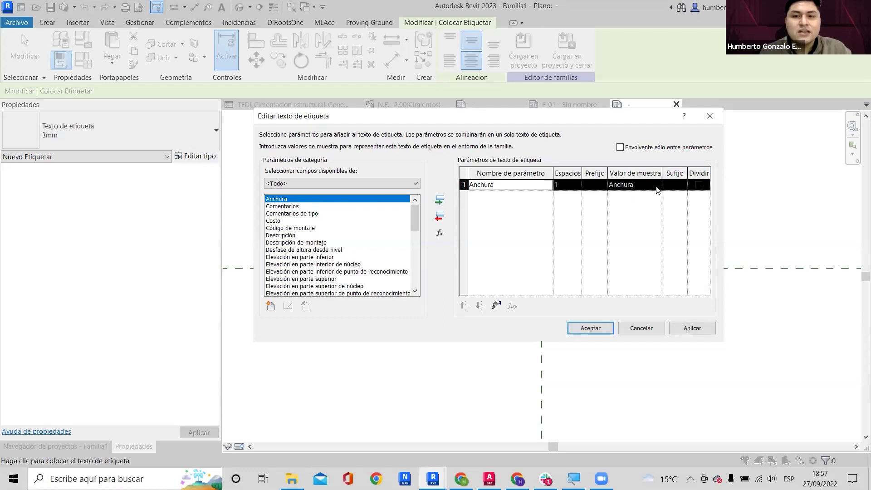
pyautogui.click(674, 185)
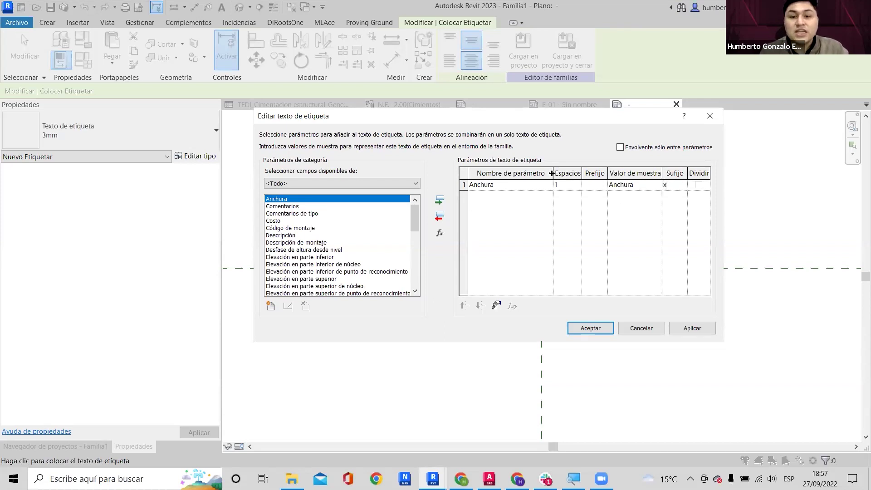
# Add the Longitud parameter to the label with suffix x.
pyautogui.click(326, 214)
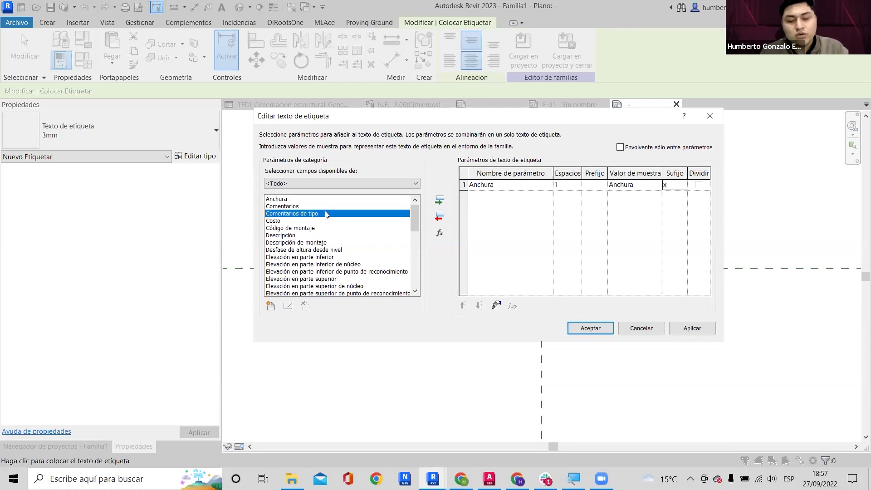
pyautogui.press('l')
pyautogui.click(439, 199)
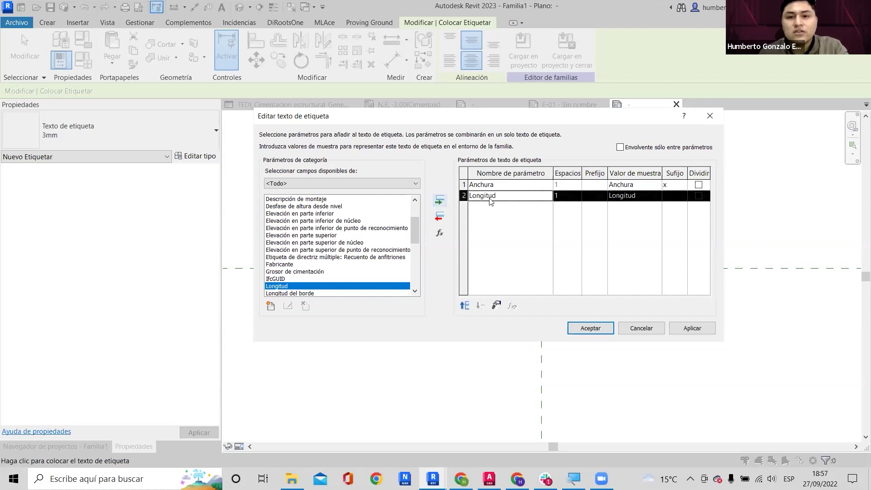
pyautogui.click(666, 196)
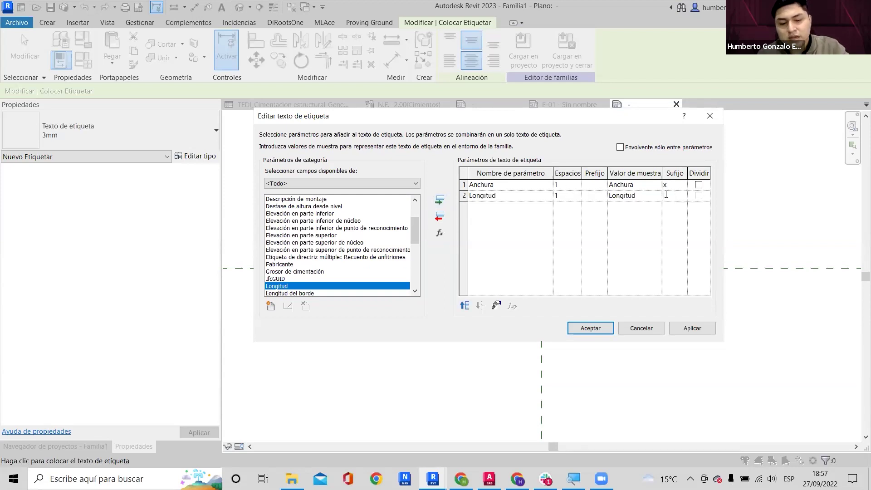
# Add the Grosor de cimentación parameter with suffix mm and accept the label definition.
pyautogui.scroll(-1, 380, 250)
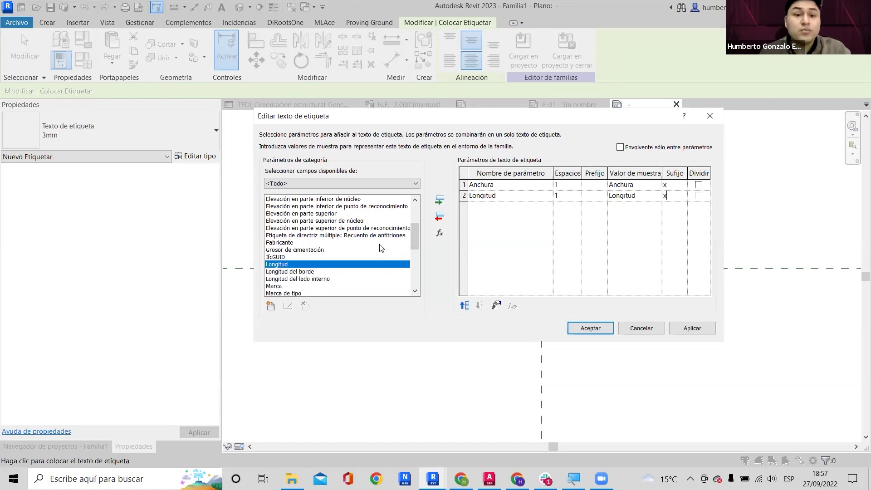
pyautogui.click(355, 257)
pyautogui.click(337, 250)
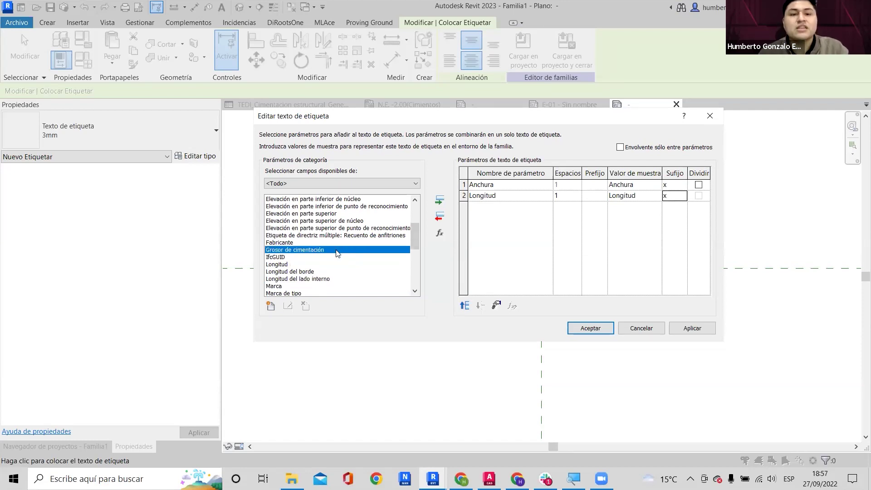
pyautogui.click(436, 202)
pyautogui.click(674, 207)
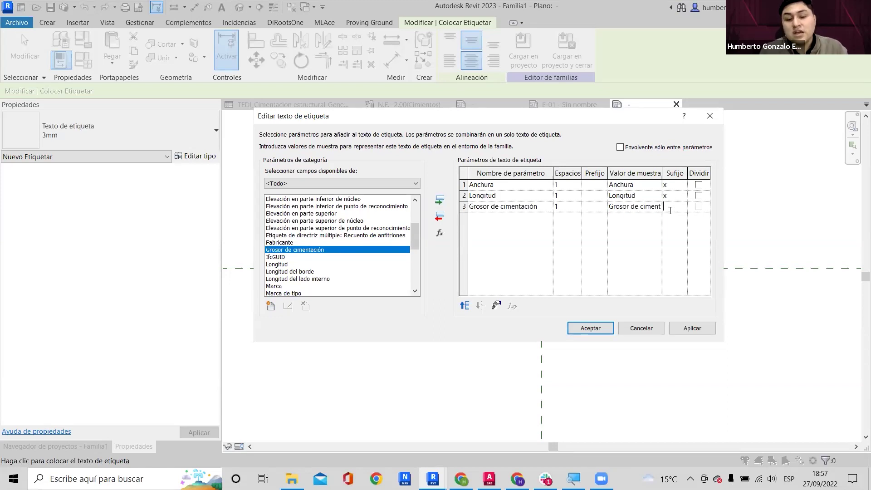
pyautogui.moveTo(662, 173); pyautogui.dragTo(680, 173)
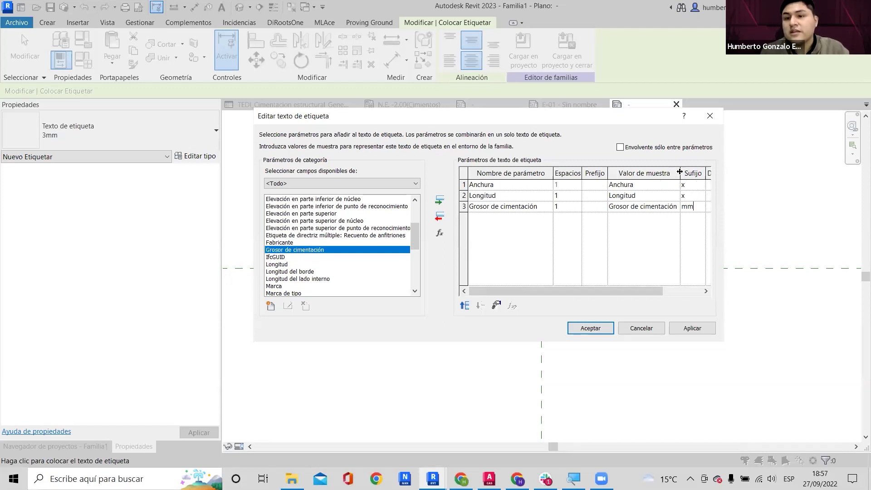
pyautogui.click(586, 330)
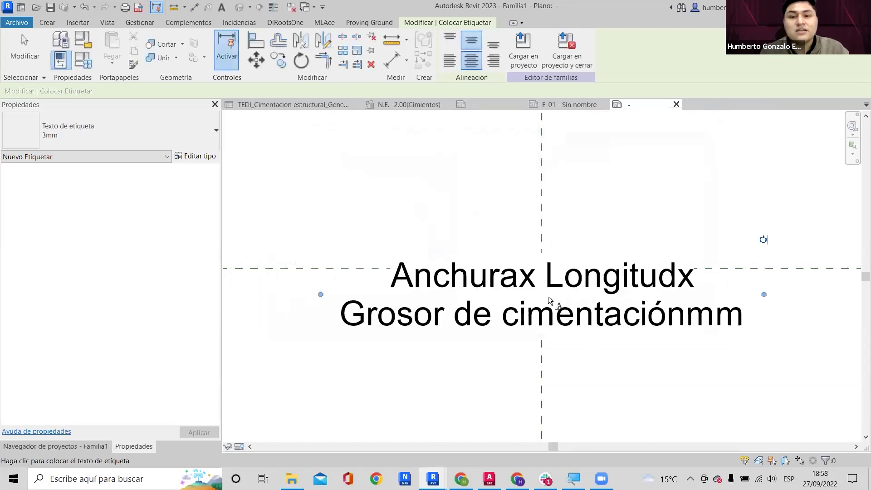
# Assign the 1.5mm_Calibri_Bold type to the dimensions label and move it up under the type mark label.
pyautogui.click(550, 283)
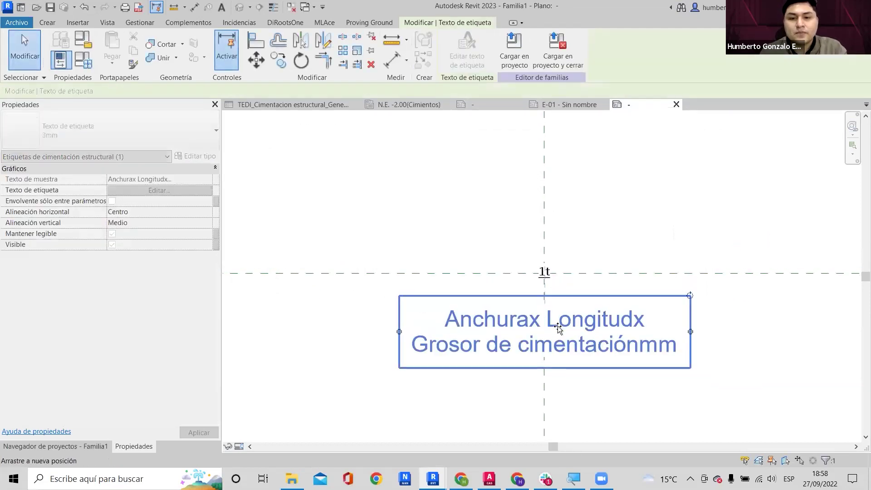
pyautogui.moveTo(559, 307); pyautogui.dragTo(549, 275)
pyautogui.click(114, 140)
pyautogui.scroll(3, 534, 292)
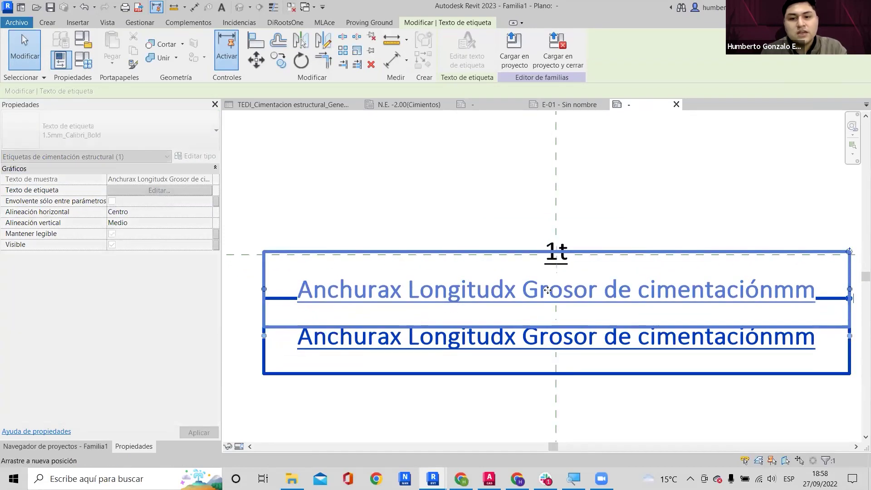
# Duplicate the dimensions label's type under the name 1.5mm_Calibri.
pyautogui.click(196, 156)
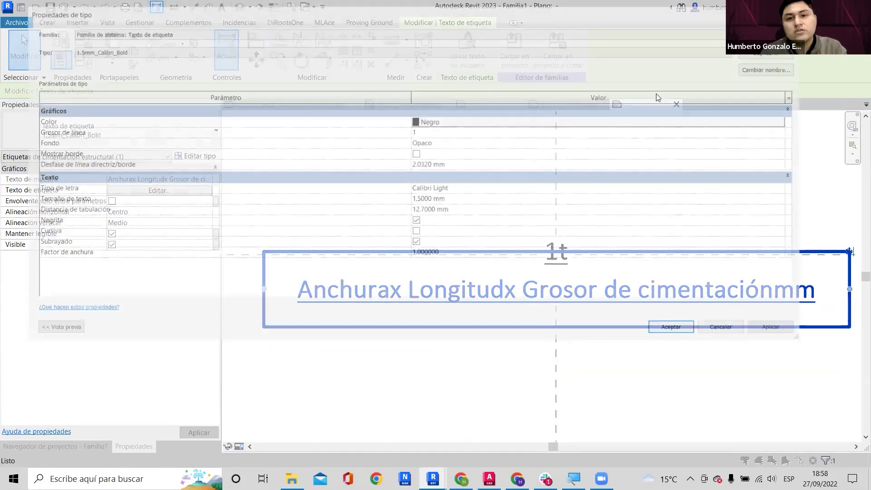
pyautogui.click(774, 51)
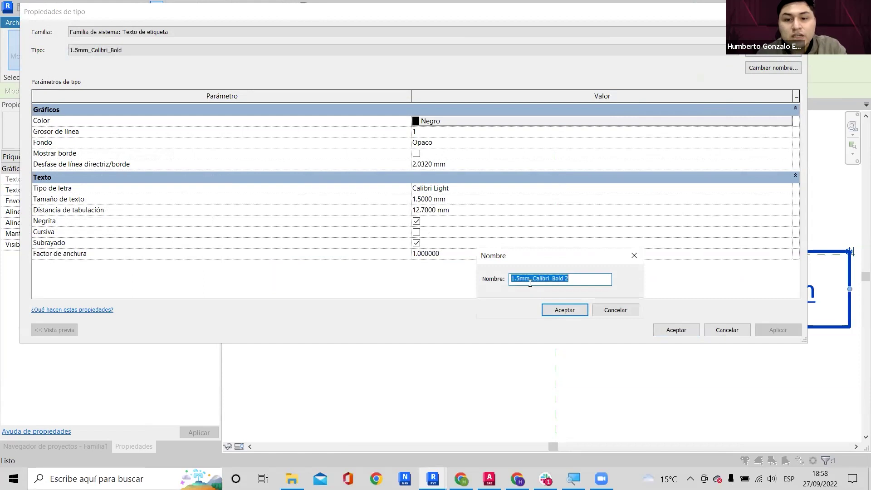
pyautogui.moveTo(551, 278); pyautogui.dragTo(640, 279)
pyautogui.press('BackSpace')
pyautogui.press('BackSpace')
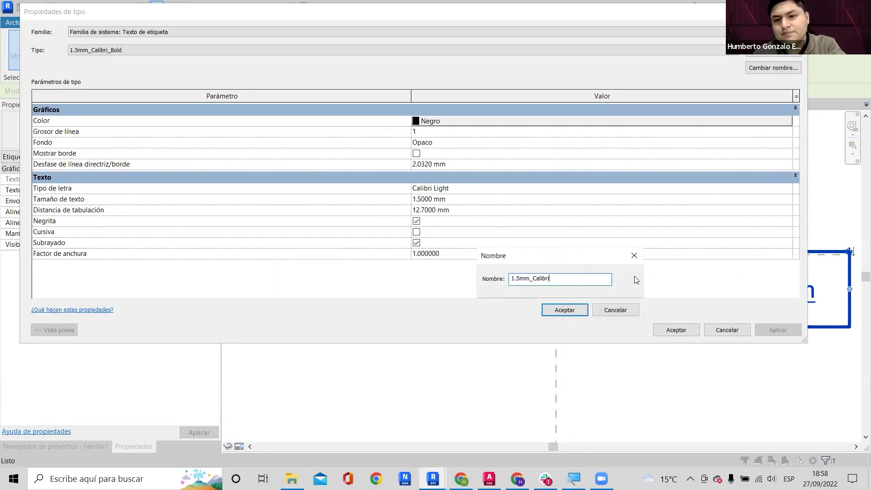
pyautogui.click(576, 310)
# Turn off bold and underline for the 1.5mm_Calibri type and accept the type properties.
pyautogui.click(421, 222)
pyautogui.click(418, 222)
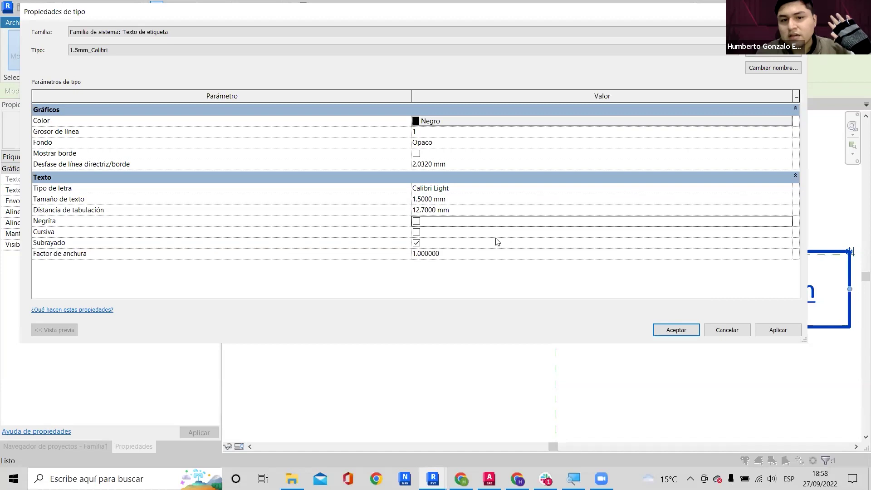
pyautogui.click(417, 243)
pyautogui.click(417, 243)
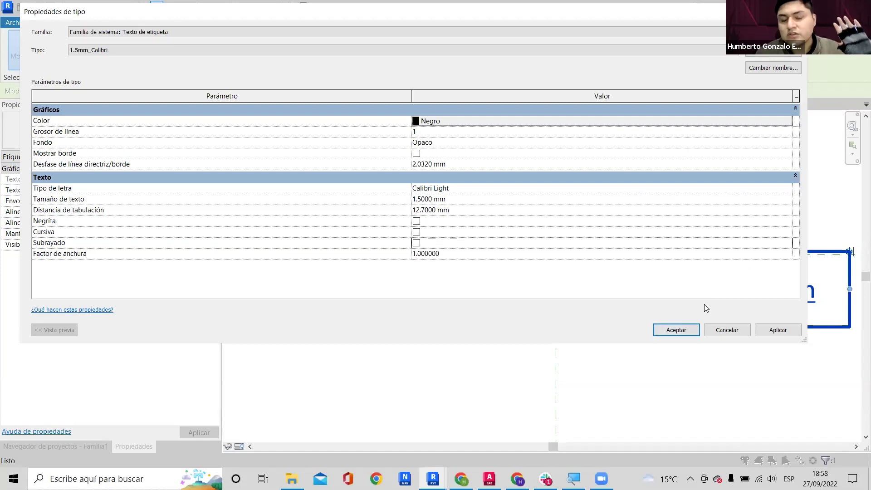
pyautogui.click(676, 329)
# Fine-tune the dimensions label's position just beneath the underlined type mark label and deselect it.
pyautogui.scroll(3, 587, 283)
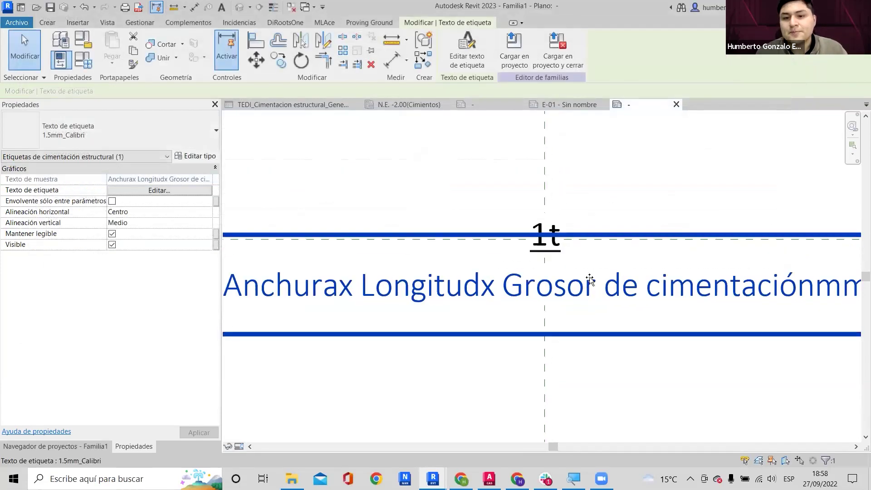
pyautogui.moveTo(589, 289)
pyautogui.mouseDown()
pyautogui.moveTo(589, 301)
pyautogui.moveTo(584, 287)
pyautogui.mouseUp()
pyautogui.scroll(-3, 536, 191)
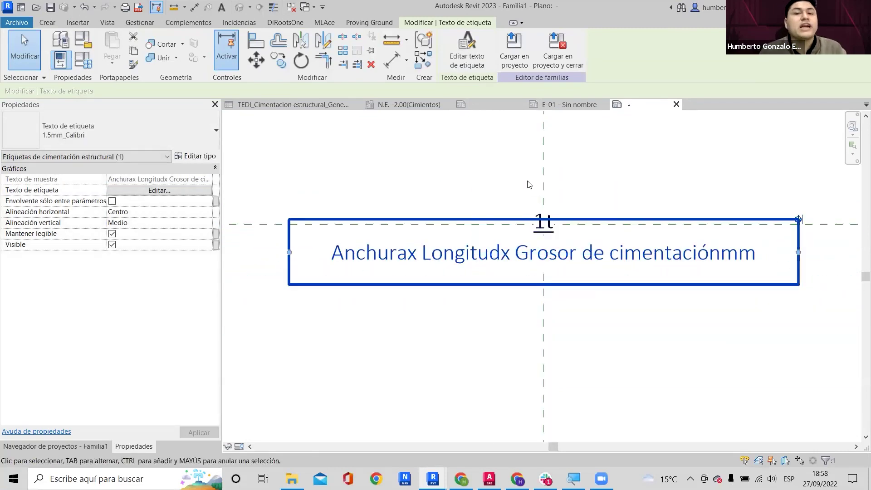
pyautogui.click(460, 153)
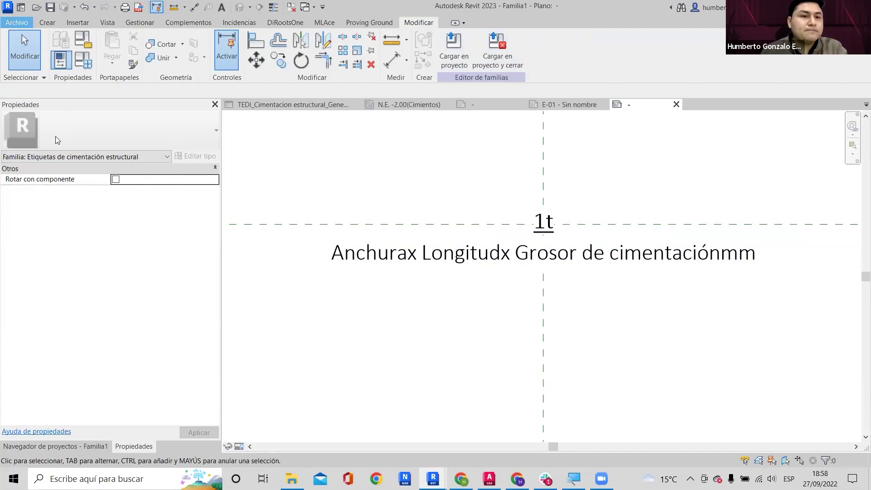
# Save the tag family in the Modelos folder as TEDI_Tag_Cimentación Estructural_Marca de tipo y dimensiones.
pyautogui.moveTo(102, 167)
pyautogui.click(130, 163)
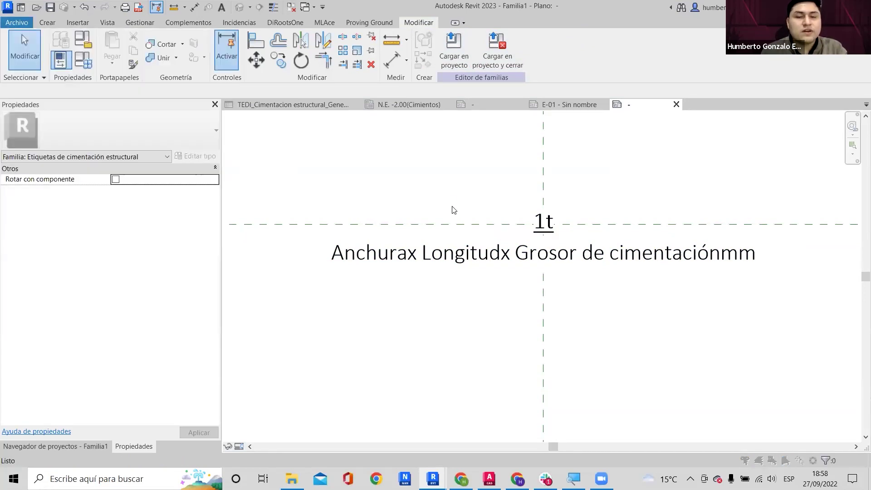
pyautogui.write('E')
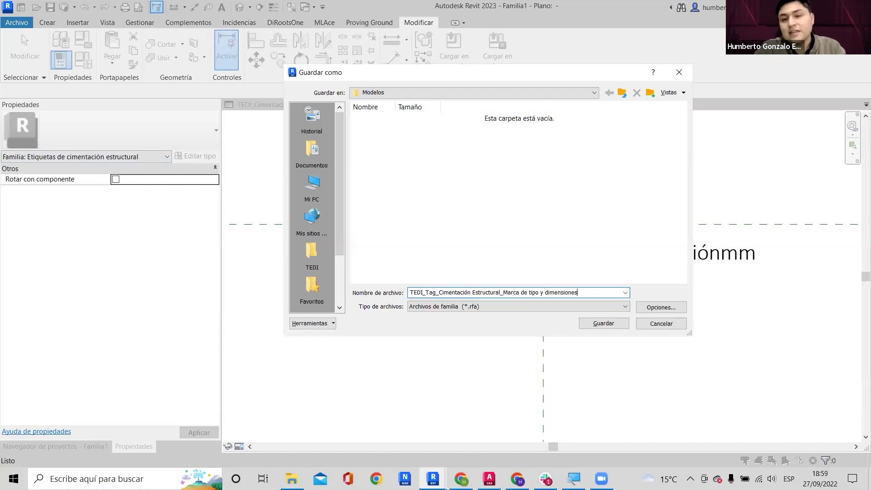
pyautogui.press('Return')
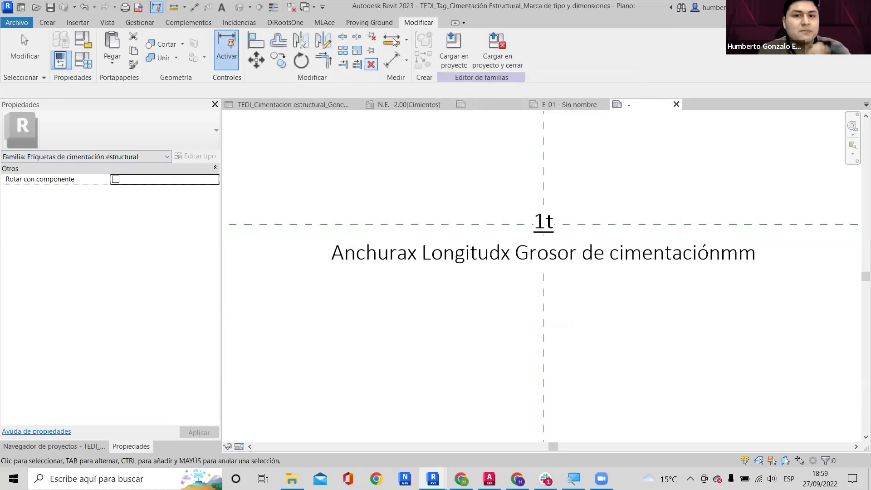
# Load the tag family into the S_001_Estructuras.rvt project and leave tag placement.
pyautogui.click(454, 48)
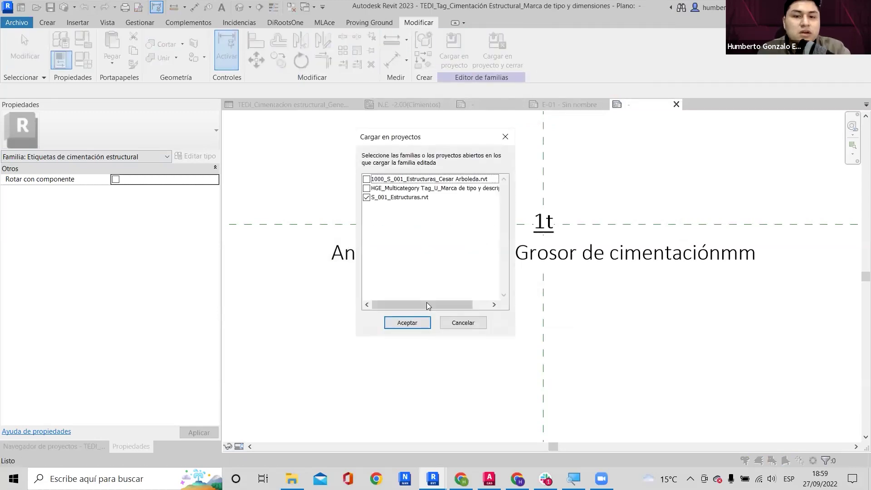
pyautogui.click(408, 323)
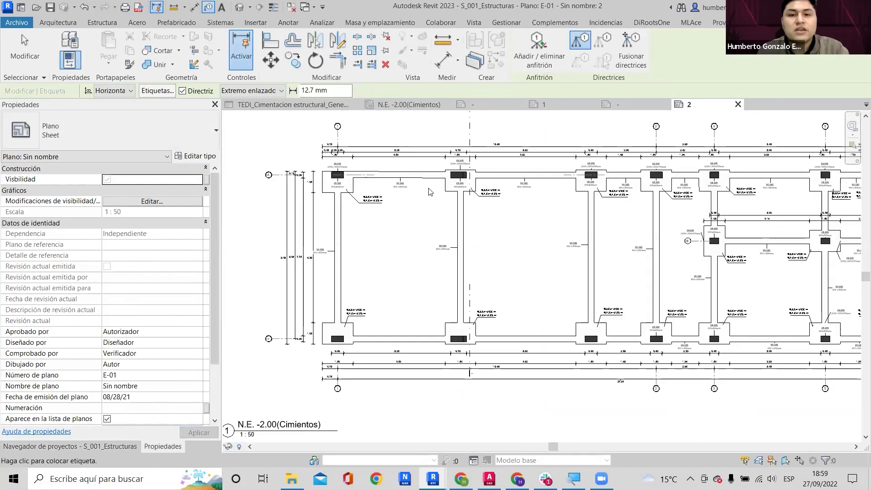
pyautogui.scroll(3, 477, 203)
pyautogui.press('Escape')
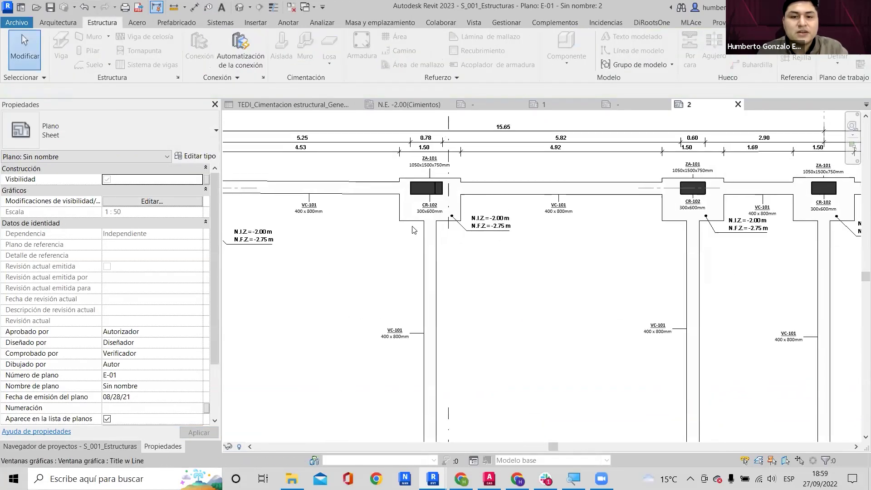
# Activate the N.E. -2.00 foundation plan view on sheet E-01 around the ZA-101 footings.
pyautogui.doubleClick(411, 214)
pyautogui.scroll(-5, 381, 208)
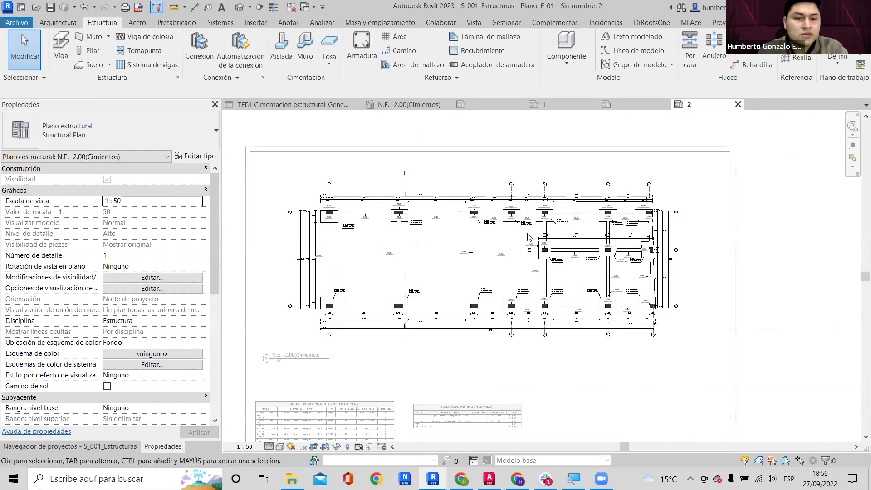
pyautogui.scroll(5, 515, 211)
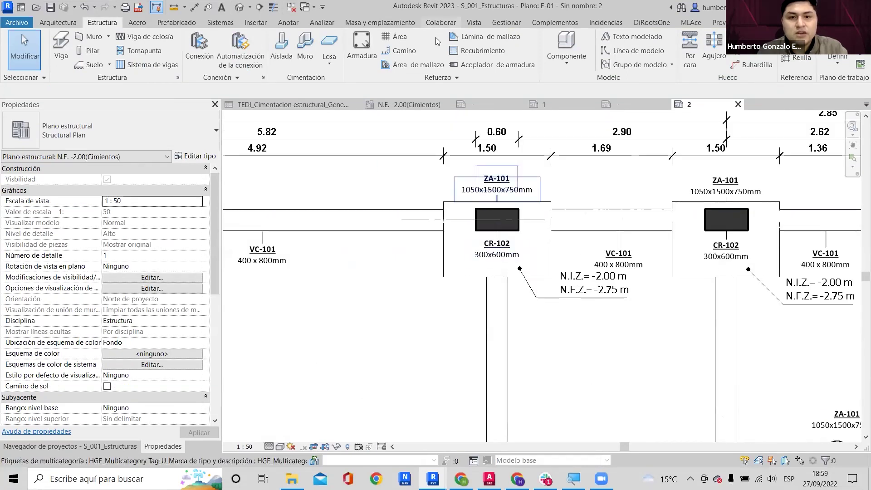
# Tag the 1050x1500x750mm footing by category with a leader, move the tag above the foundation beam beside it, and leave tagging.
pyautogui.click(288, 22)
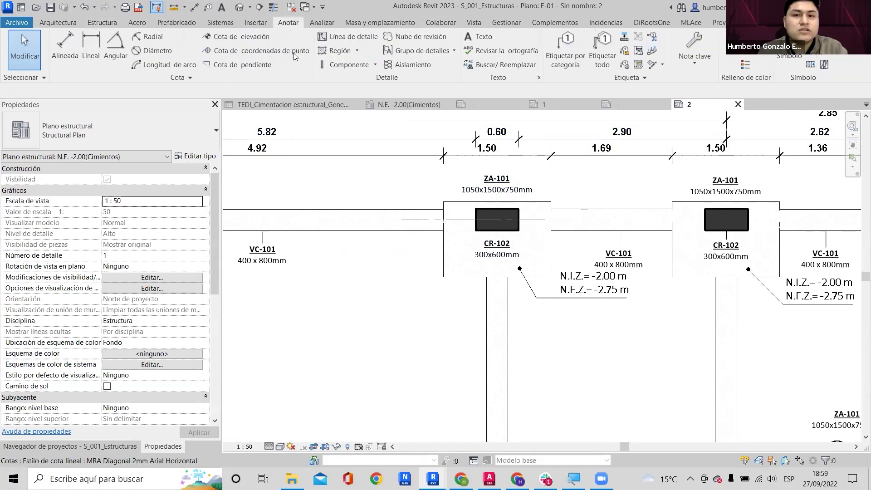
pyautogui.click(565, 51)
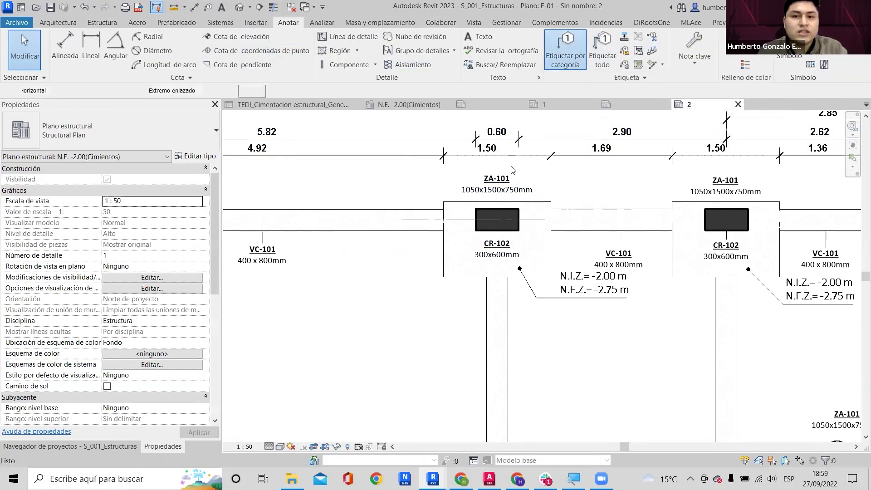
pyautogui.scroll(-1, 563, 200)
pyautogui.moveTo(476, 227); pyautogui.dragTo(710, 196, button='middle')
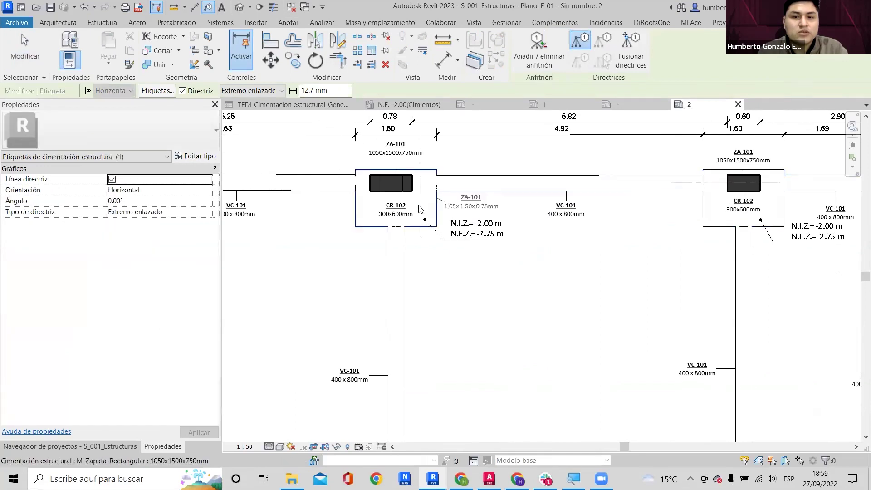
pyautogui.scroll(2, 327, 188)
pyautogui.click(369, 234)
pyautogui.scroll(1, 313, 218)
pyautogui.moveTo(309, 213); pyautogui.dragTo(309, 219)
pyautogui.scroll(1, 385, 215)
pyautogui.moveTo(385, 215); pyautogui.dragTo(455, 336, button='middle')
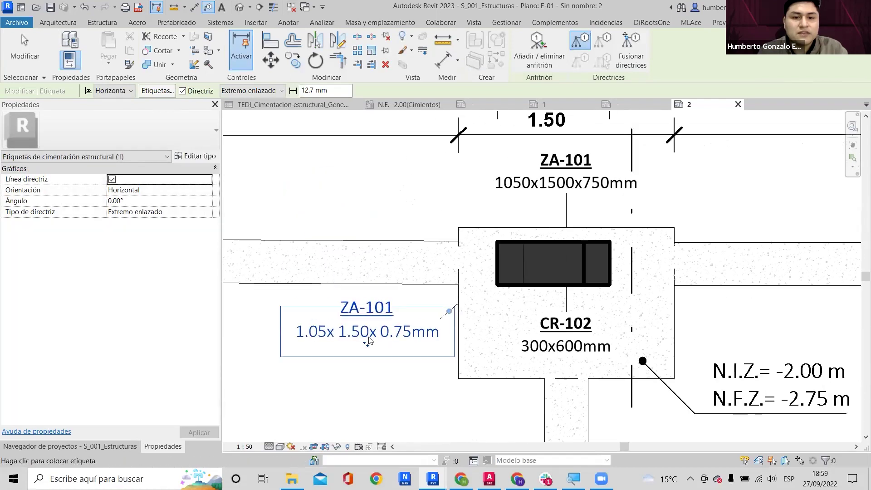
pyautogui.moveTo(387, 348); pyautogui.dragTo(387, 213)
pyautogui.press('Escape')
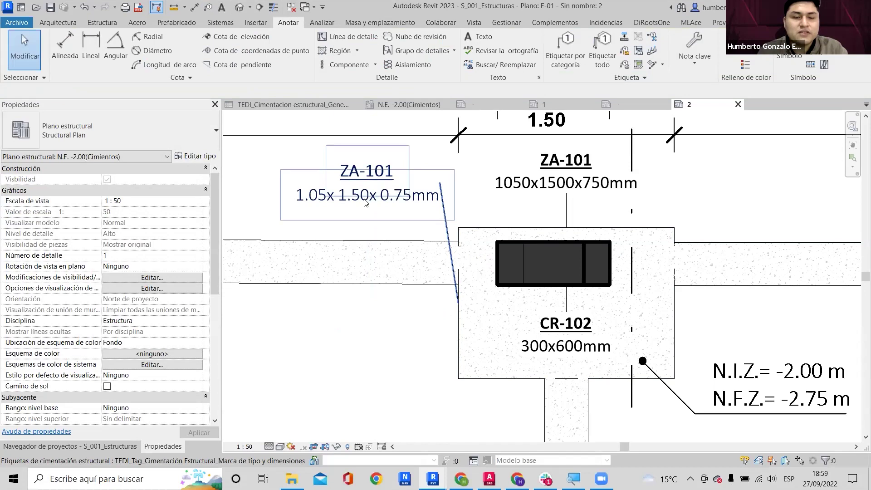
# Apply a thickness of 1.0000, width of 2.0000 and length of 3.0000 to the tagged footing's type, and undo the change.
pyautogui.click(461, 230)
pyautogui.click(193, 157)
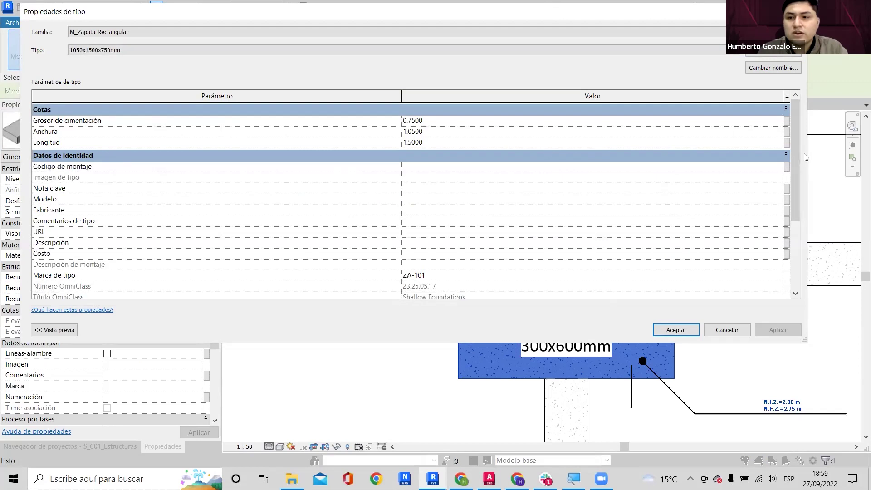
pyautogui.moveTo(809, 152); pyautogui.dragTo(208, 136)
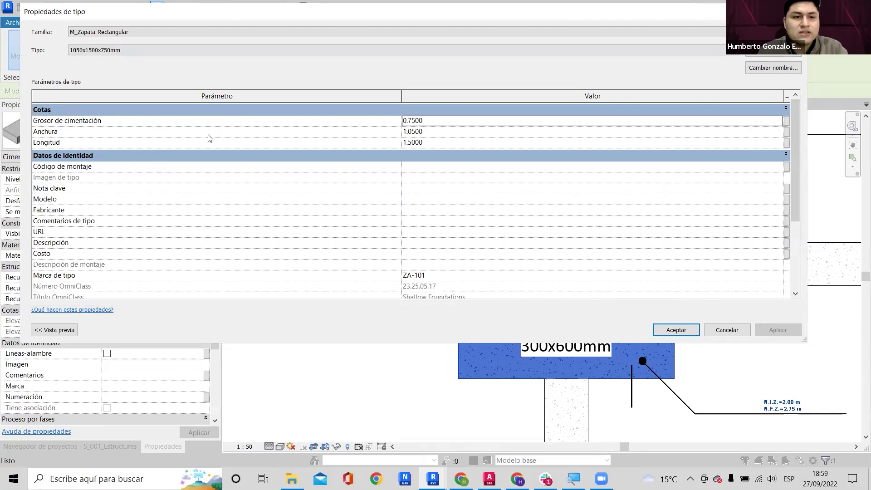
pyautogui.doubleClick(173, 194)
pyautogui.write('1')
pyautogui.doubleClick(164, 205)
pyautogui.write('2')
pyautogui.doubleClick(142, 214)
pyautogui.write('3')
pyautogui.click(158, 204)
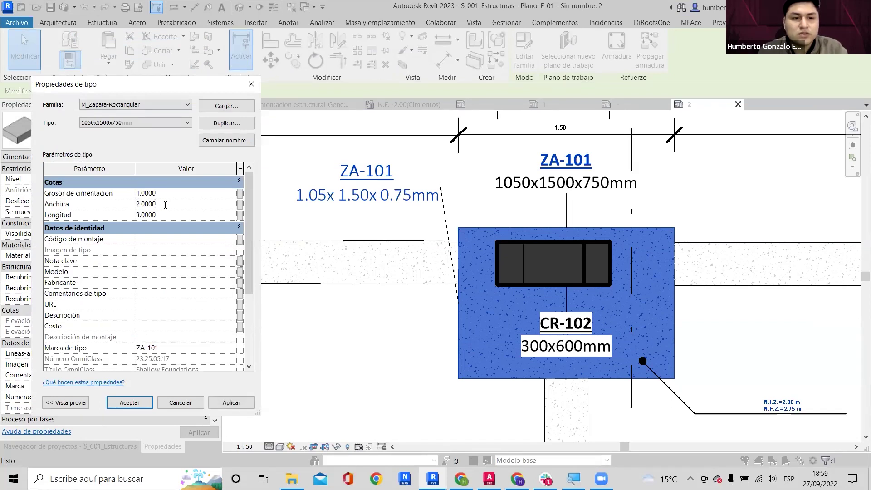
pyautogui.click(232, 403)
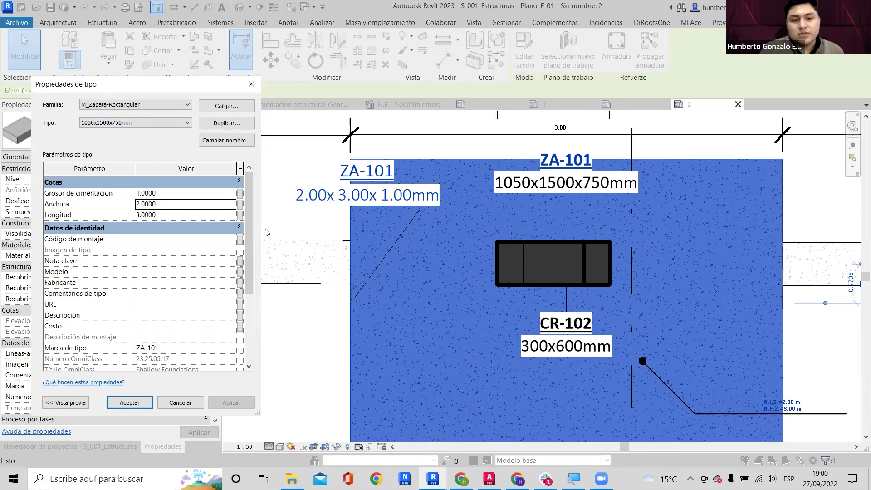
pyautogui.click(180, 402)
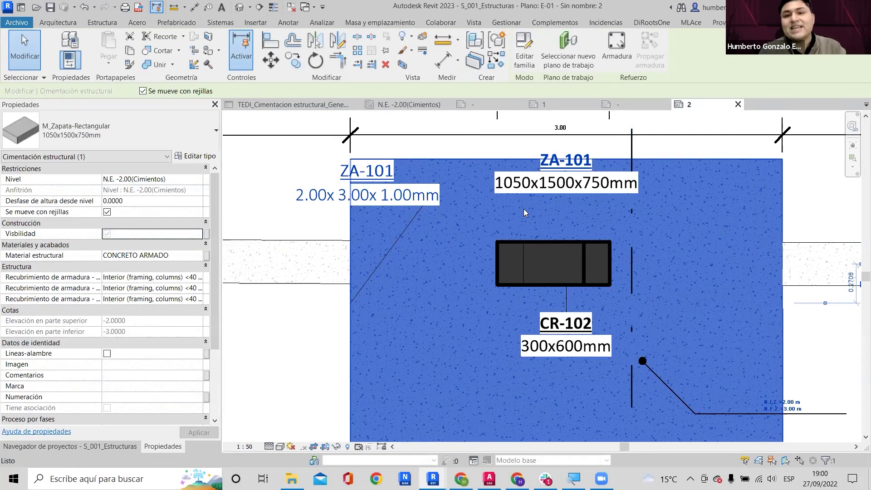
pyautogui.press('Escape')
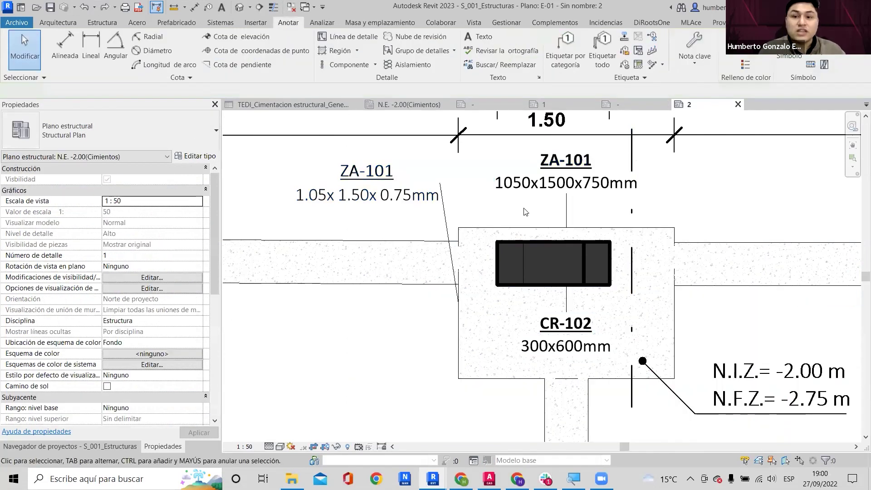
# Select the footing's existing multi-category tag and compare its dimension text with that of the new structural foundation tag.
pyautogui.click(508, 231)
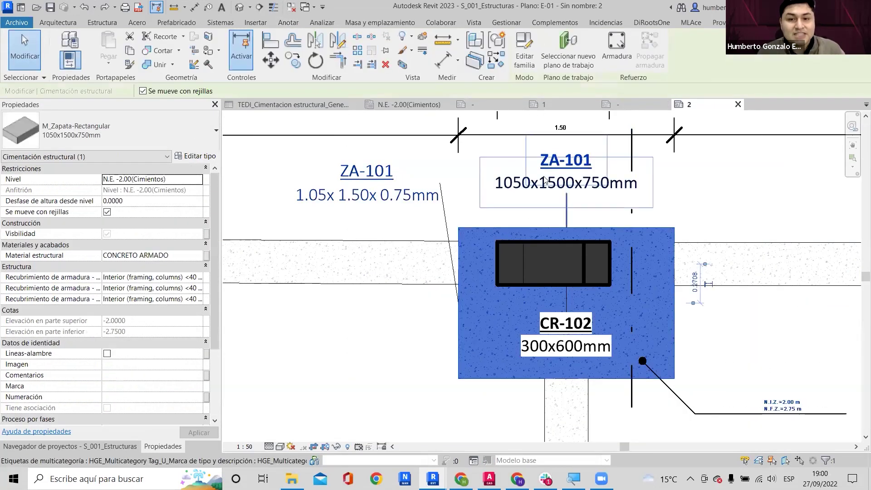
pyautogui.click(546, 183)
pyautogui.scroll(1, 527, 186)
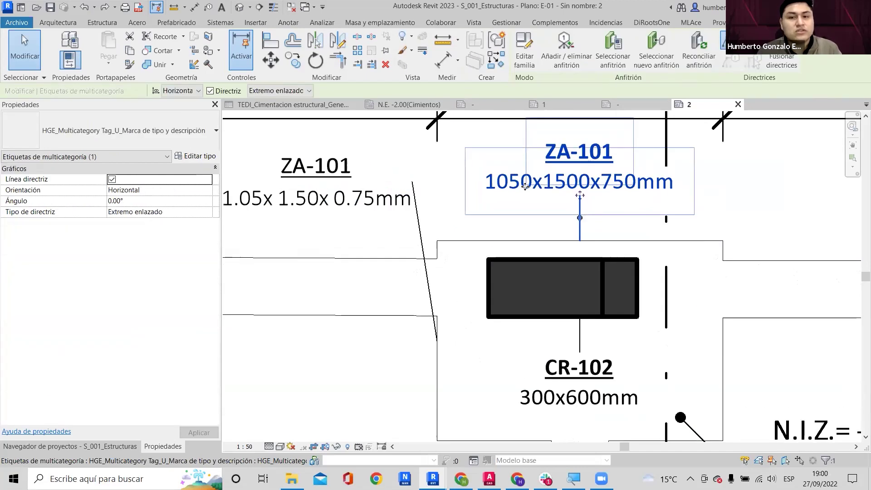
pyautogui.scroll(-1, 525, 186)
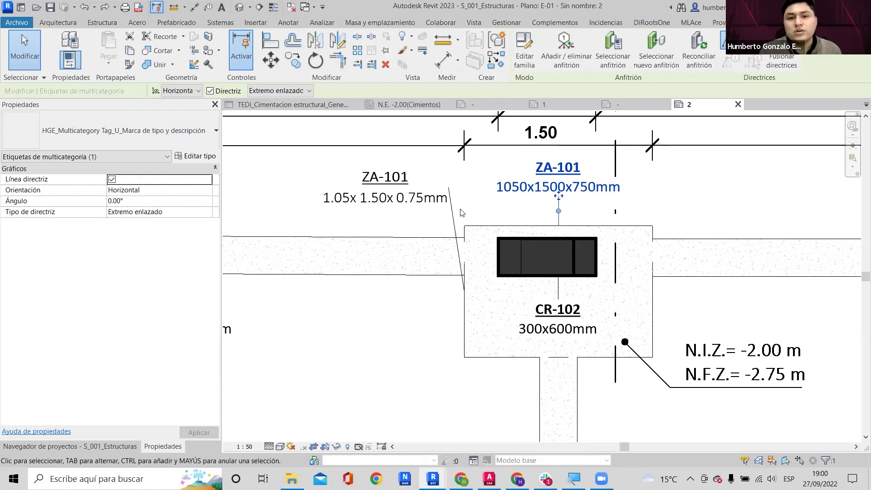
# Move the new structural foundation tag below the beam beside the footing and deselect it.
pyautogui.click(384, 208)
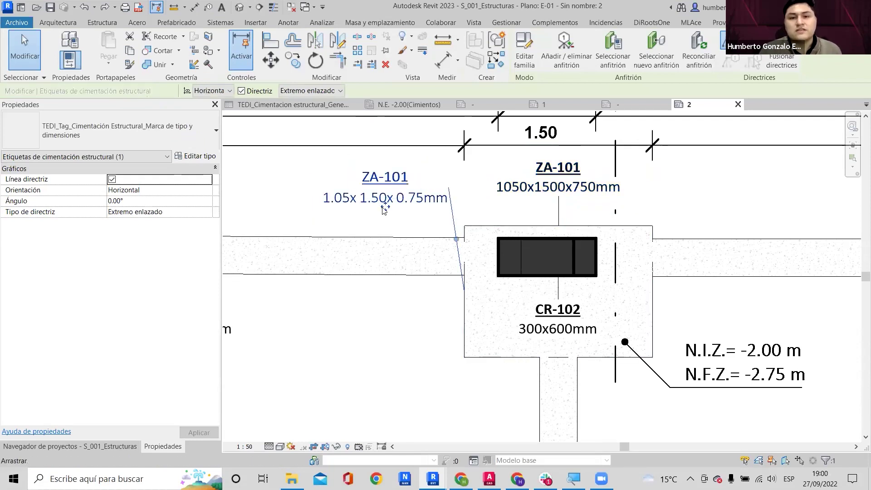
pyautogui.moveTo(383, 270); pyautogui.dragTo(385, 322)
pyautogui.scroll(2, 397, 311)
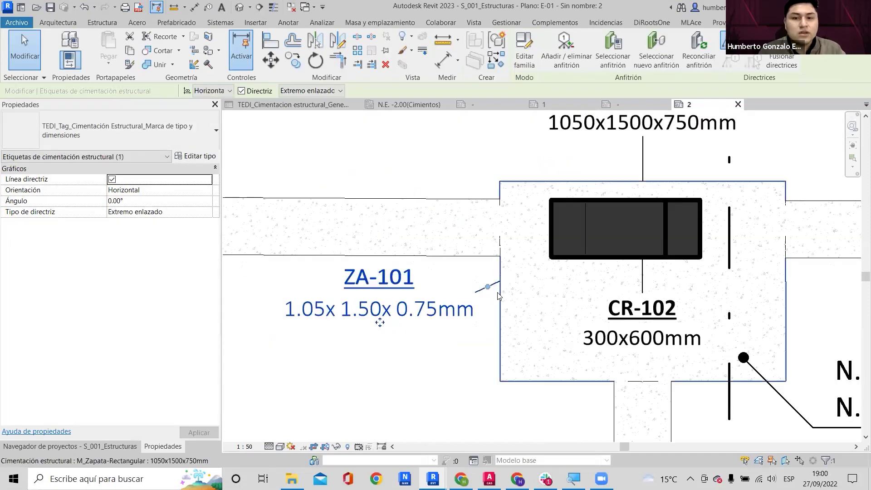
pyautogui.click(500, 295)
pyautogui.scroll(-2, 451, 276)
pyautogui.click(437, 329)
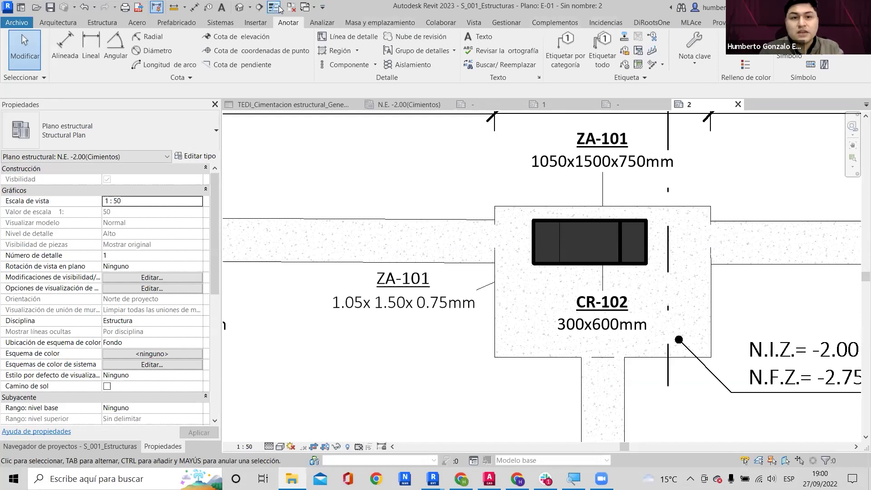
# Close the inactive views and try to open the Taller de Power BI+Revit 3DBI file from the workshop folder.
pyautogui.click(291, 7)
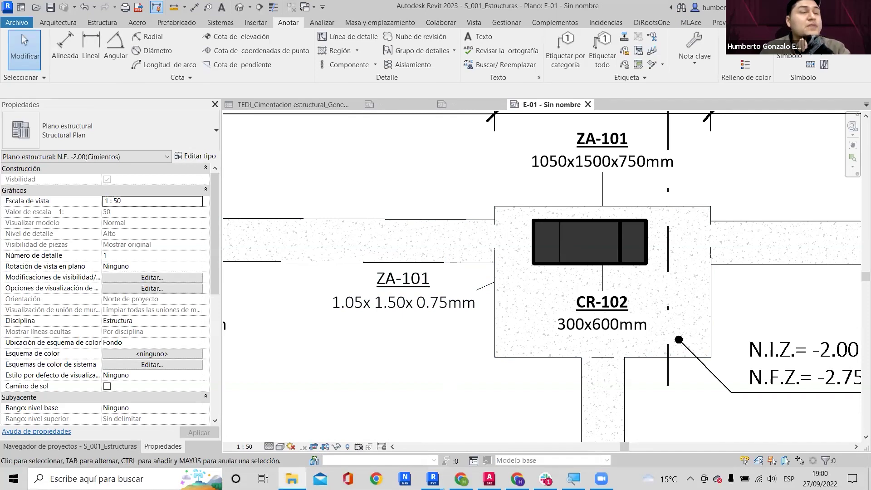
pyautogui.click(292, 479)
pyautogui.doubleClick(427, 191)
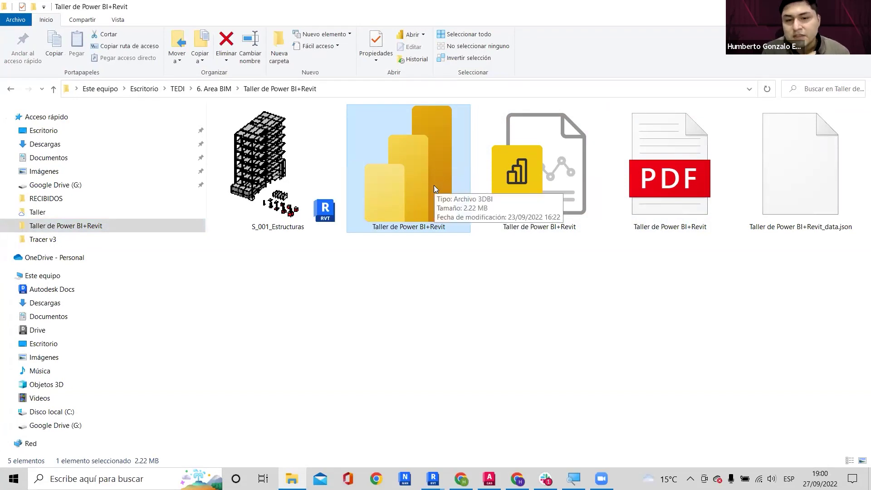
# Open the Taller de Power BI+Revit PDF from the workshop folder in a maximized Edge window.
pyautogui.click(696, 132)
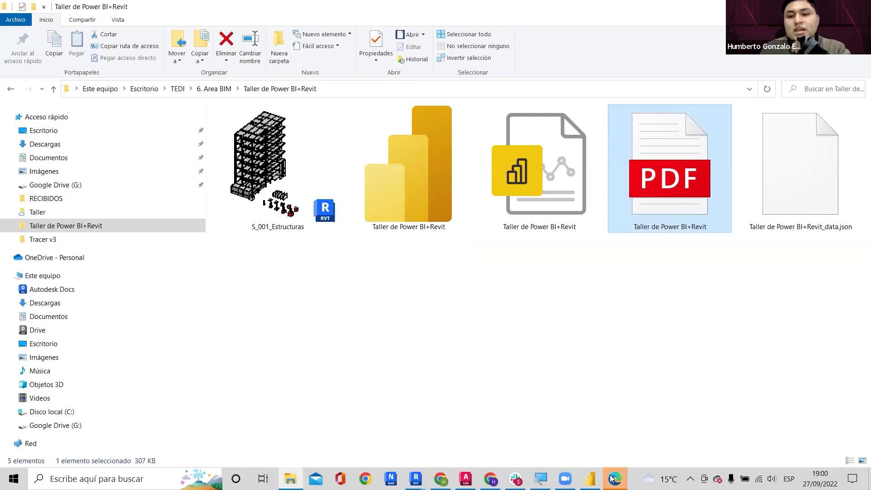
pyautogui.click(613, 476)
pyautogui.click(831, 10)
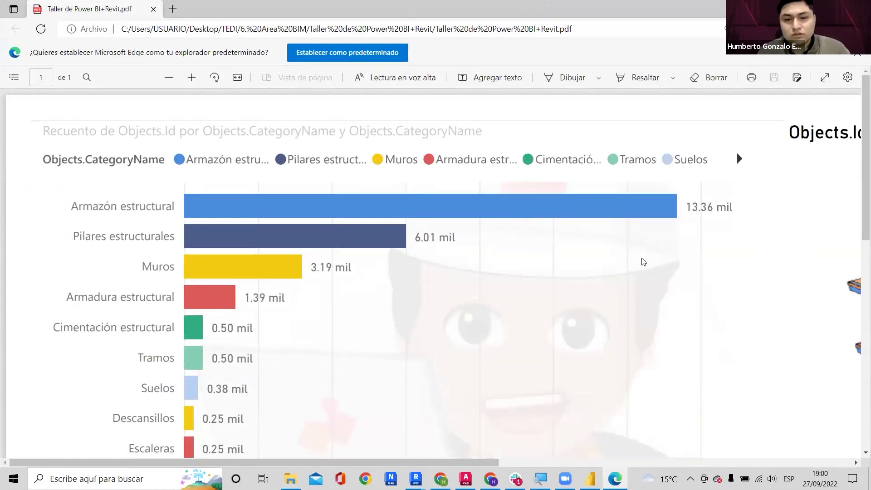
# Examine the PDF report's category chart, quantity table, totals and 3D building model.
pyautogui.keyDown('ctrl'); pyautogui.scroll(-3, 621, 256); pyautogui.keyUp('ctrl')
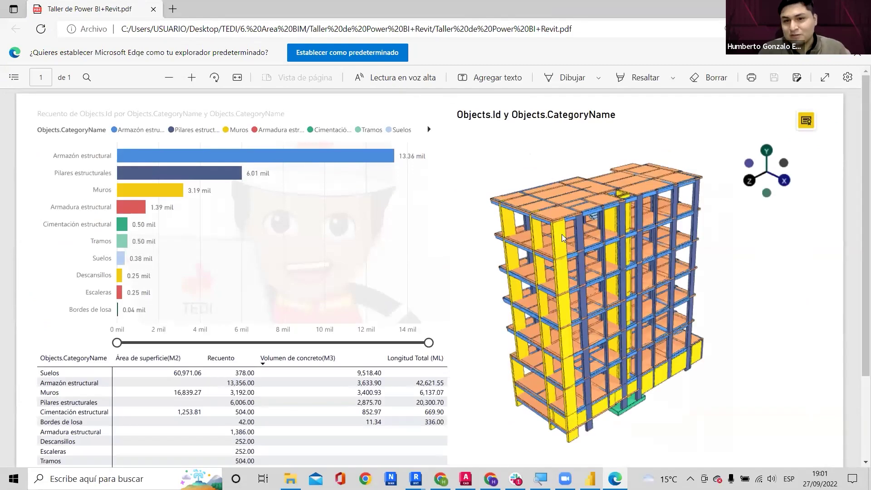
pyautogui.scroll(-3, 531, 238)
pyautogui.scroll(2, 669, 174)
pyautogui.scroll(-2, 633, 170)
pyautogui.scroll(2, 633, 169)
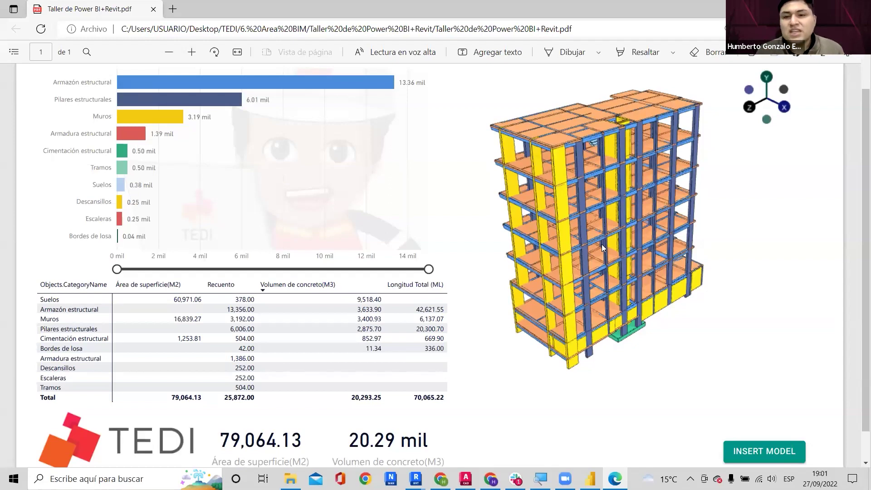
pyautogui.scroll(-1, 750, 194)
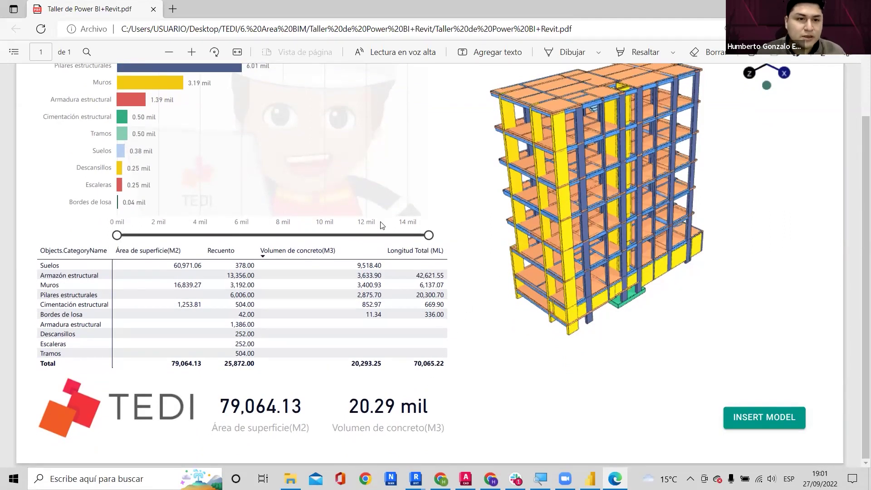
pyautogui.scroll(2, 382, 226)
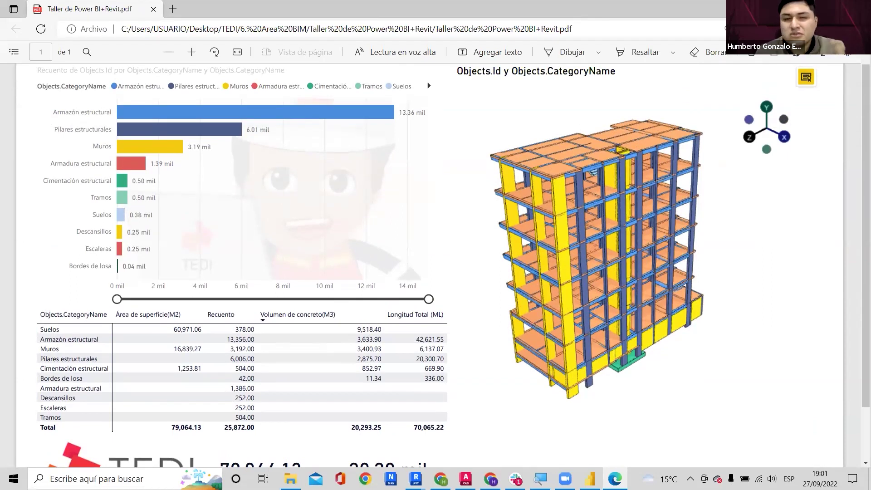
# Leave the PDF report, bring up the pending Power BI window and dismiss its dialog.
pyautogui.click(806, 8)
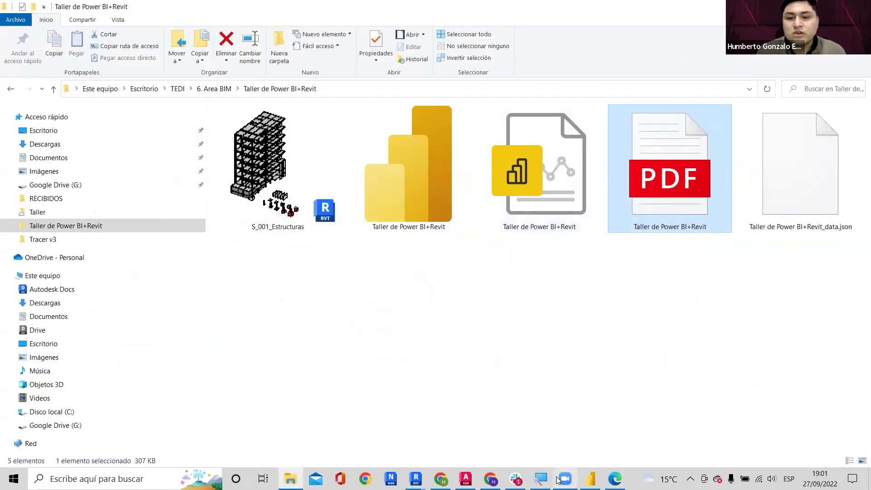
pyautogui.click(590, 479)
pyautogui.moveTo(590, 481)
pyautogui.click(590, 423)
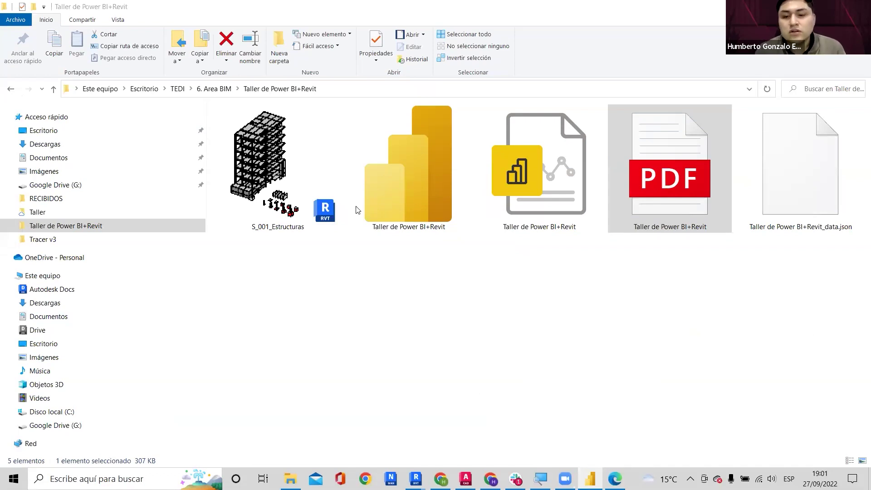
pyautogui.moveTo(590, 479)
pyautogui.click(597, 418)
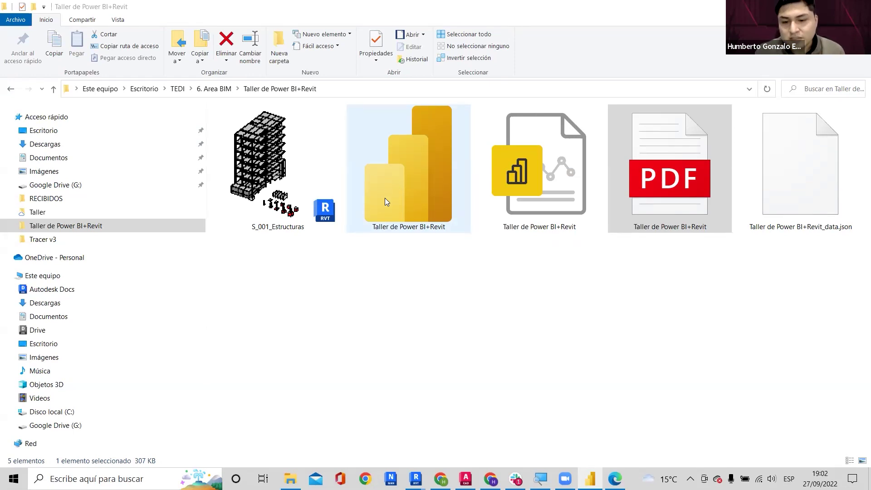
pyautogui.click(615, 478)
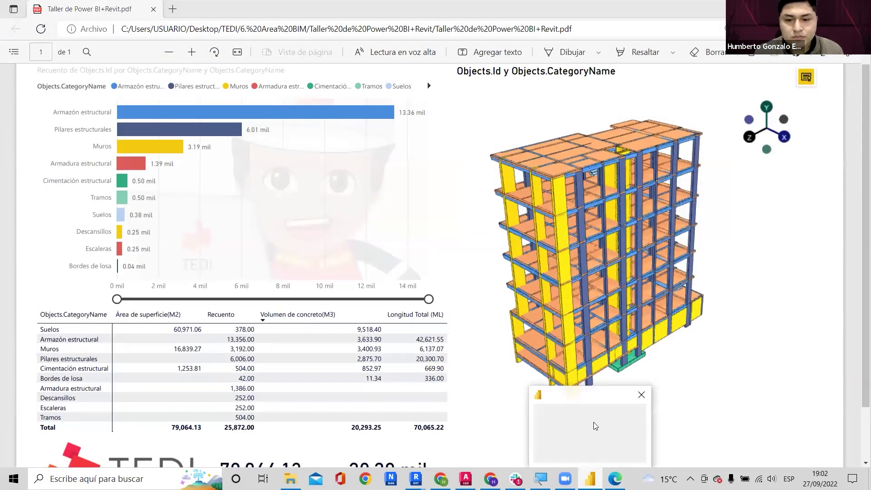
pyautogui.click(860, 9)
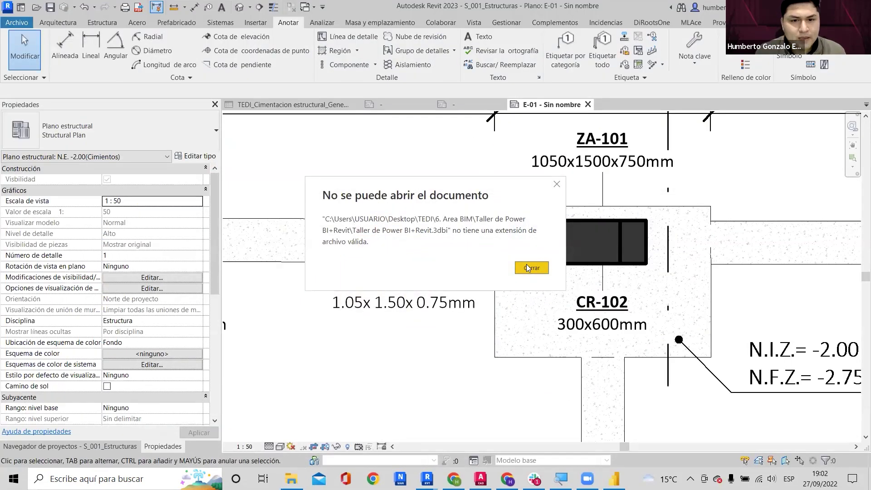
pyautogui.click(530, 268)
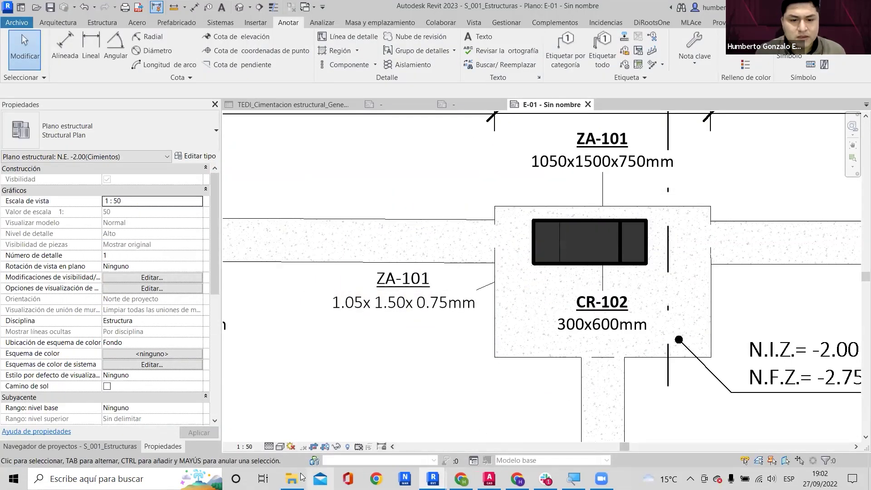
# Switch back to the workshop folder and open the Taller de Power BI+Revit report file in Power BI.
pyautogui.hotkey('alt', 'Tab')
pyautogui.click(396, 202)
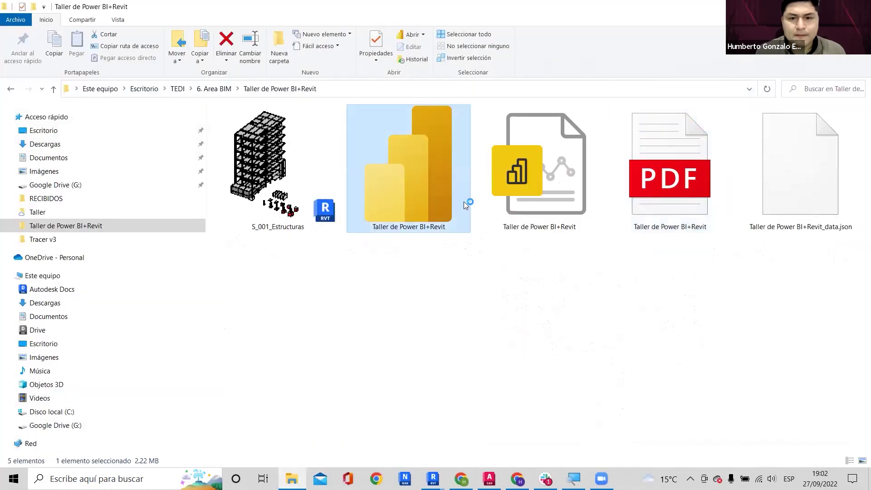
pyautogui.click(552, 194)
pyautogui.doubleClick(553, 194)
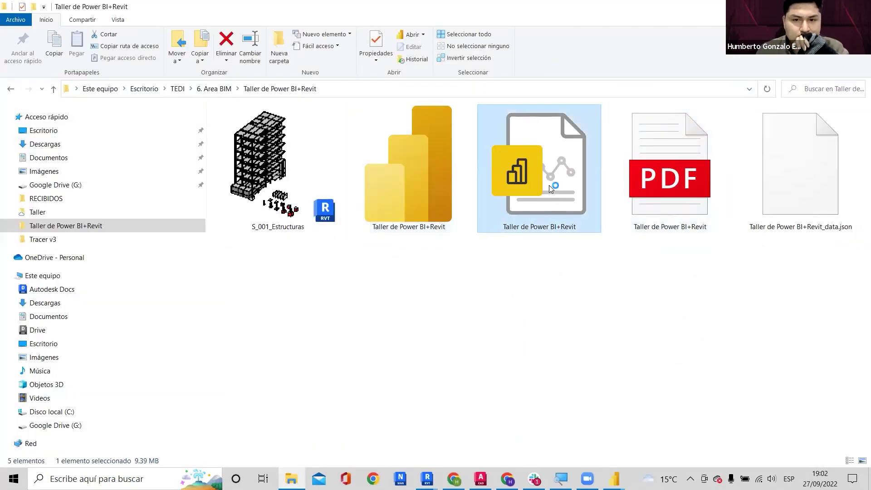
# Bring up the loaded Taller de Power BI+Revit report and show its whole 1. Categorias page.
pyautogui.moveTo(614, 479)
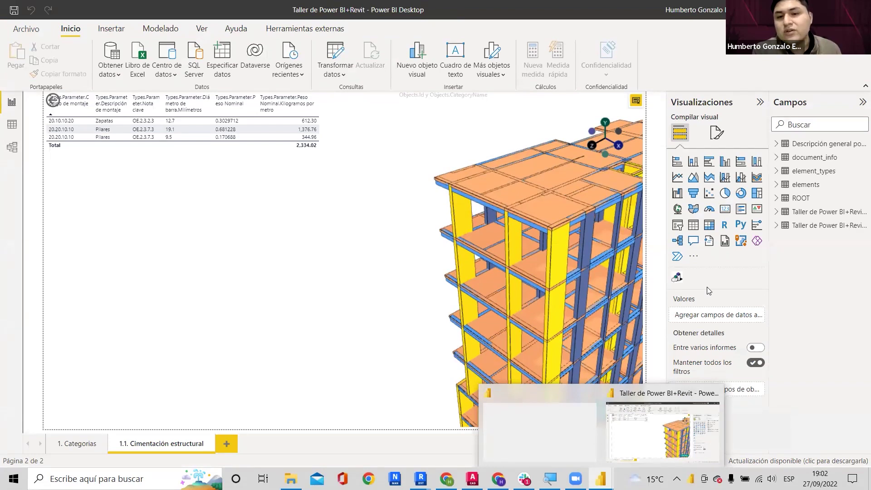
pyautogui.click(513, 236)
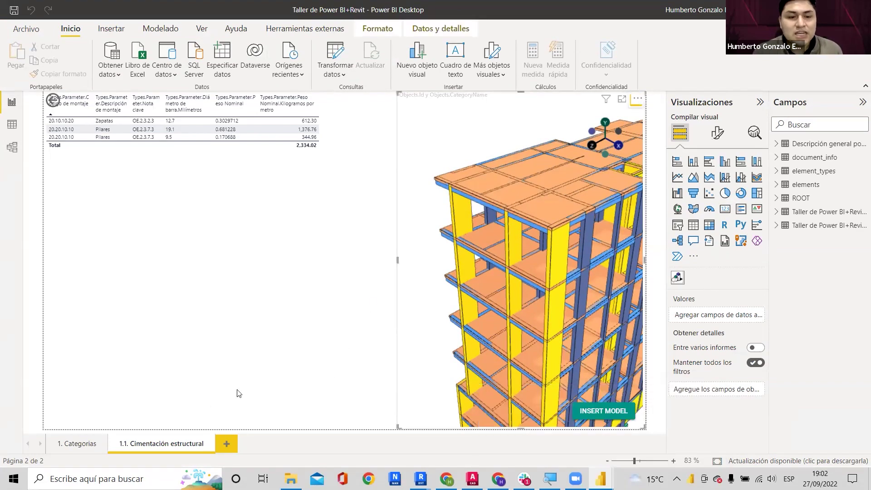
pyautogui.click(76, 444)
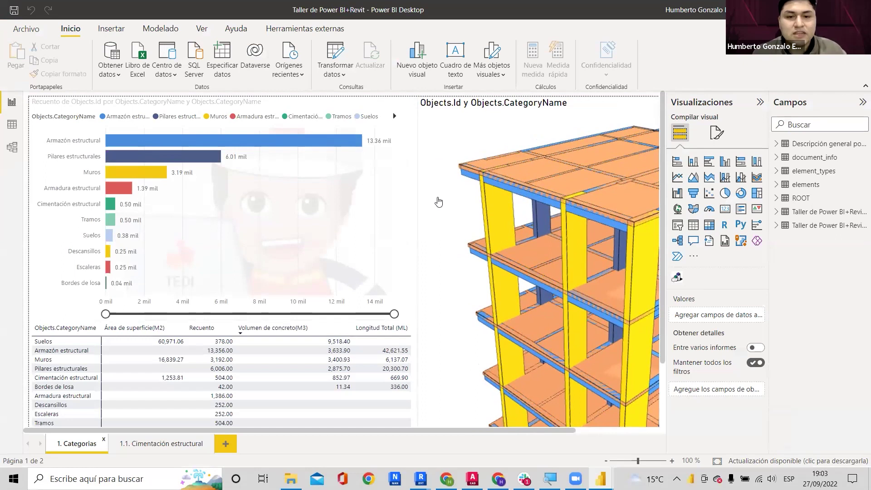
pyautogui.keyDown('ctrl'); pyautogui.scroll(-2, 360, 165); pyautogui.keyUp('ctrl')
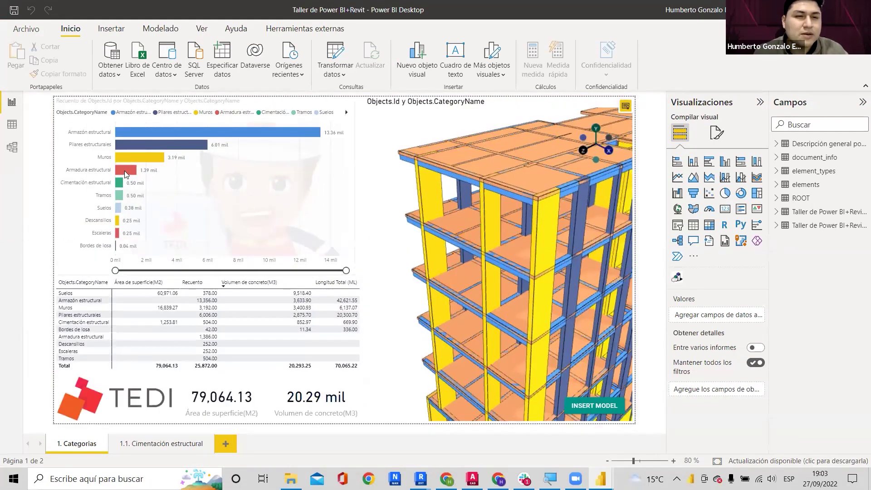
# Filter the report by the Armadura estructural category and examine the footing and column rebar in the 3D model.
pyautogui.click(126, 175)
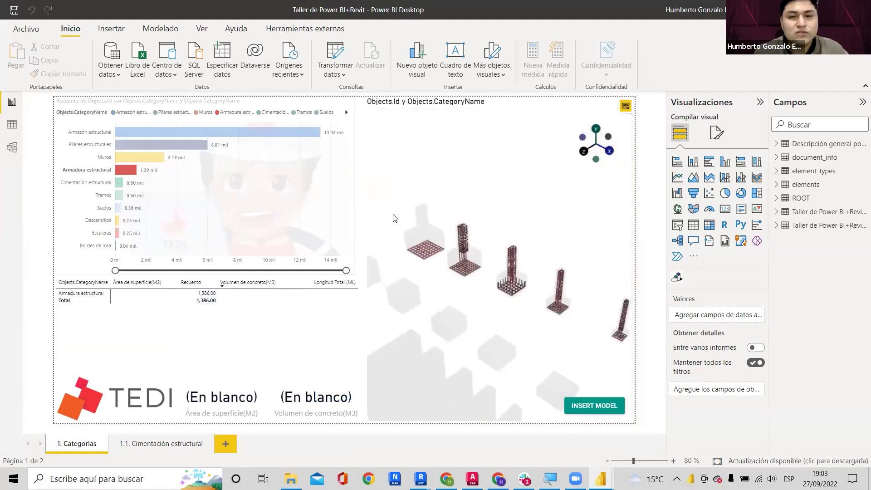
pyautogui.scroll(3, 482, 260)
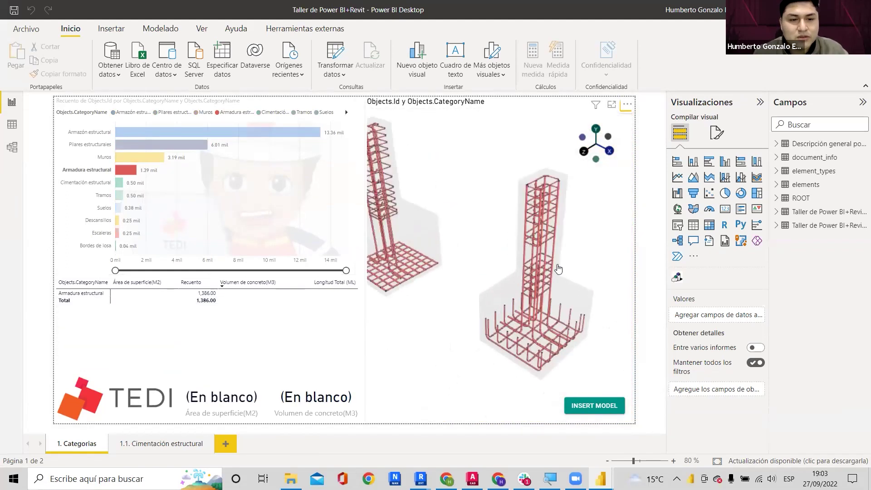
pyautogui.moveTo(559, 268); pyautogui.dragTo(549, 249)
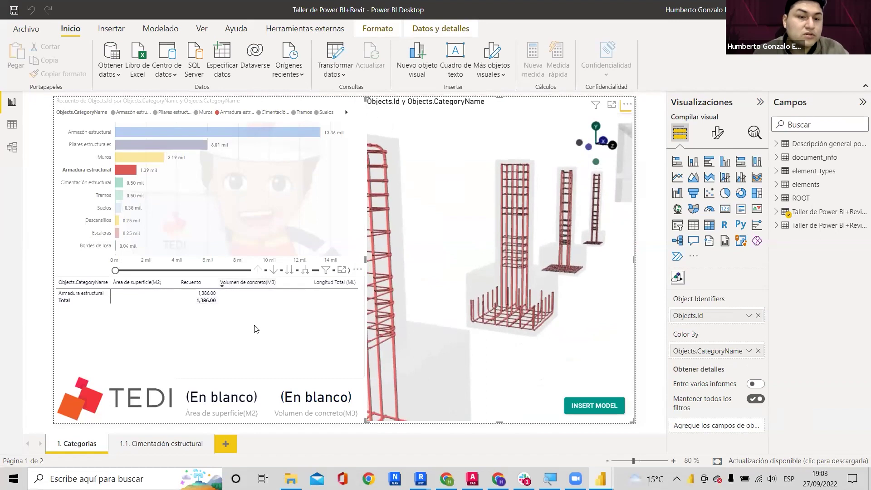
pyautogui.moveTo(391, 236); pyautogui.dragTo(446, 249)
pyautogui.scroll(-3, 439, 235)
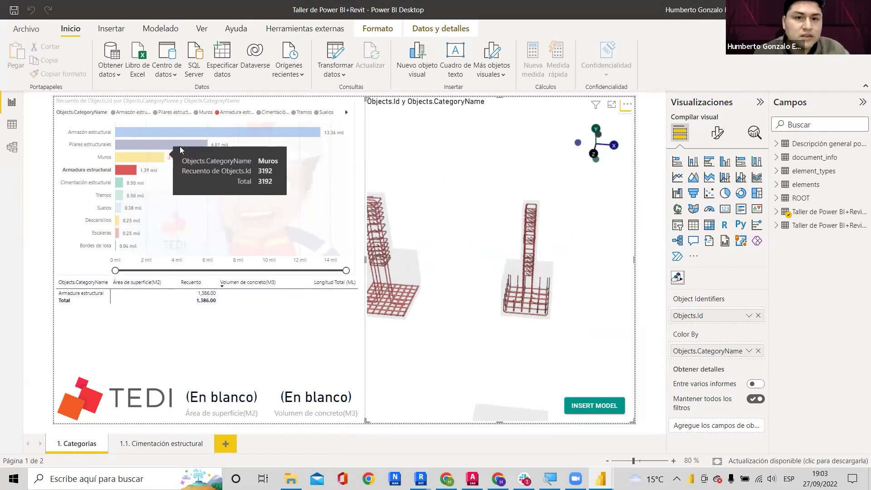
# Filter the report by Armazón estructural, examine the beams across the building's floors, and switch the filter to Pilares estructurales.
pyautogui.click(160, 132)
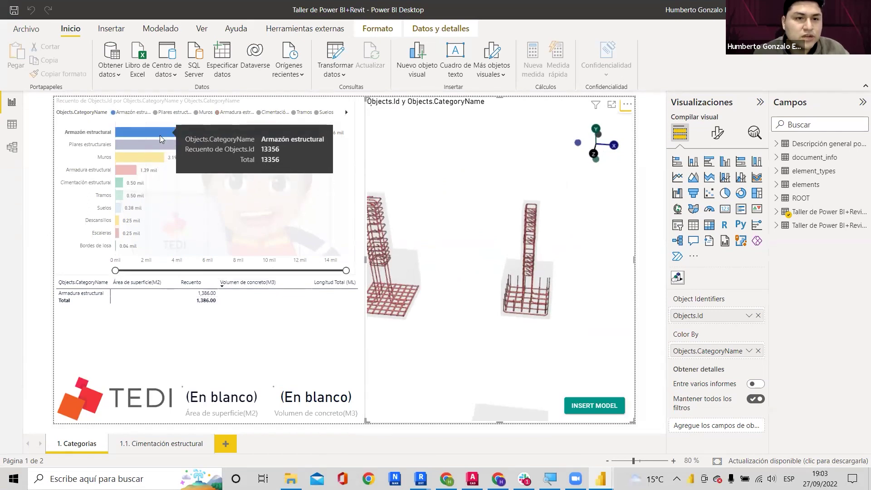
pyautogui.scroll(-3, 477, 222)
pyautogui.moveTo(490, 256); pyautogui.dragTo(375, 159)
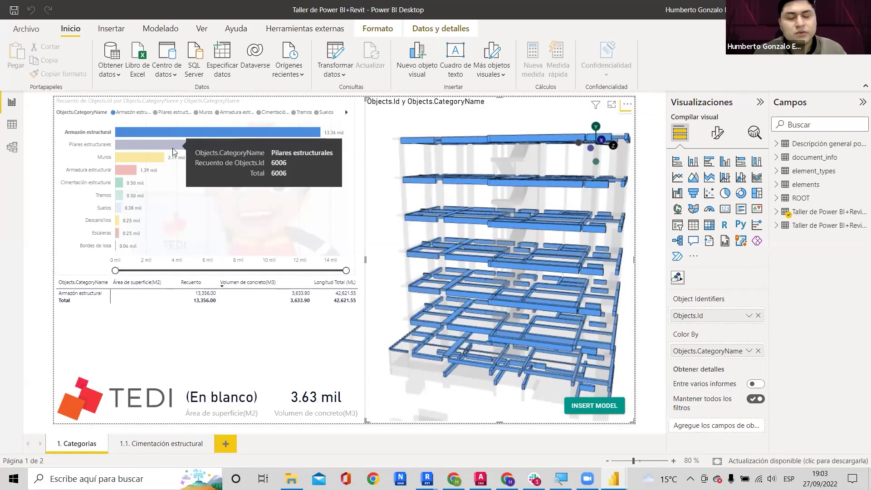
pyautogui.click(148, 146)
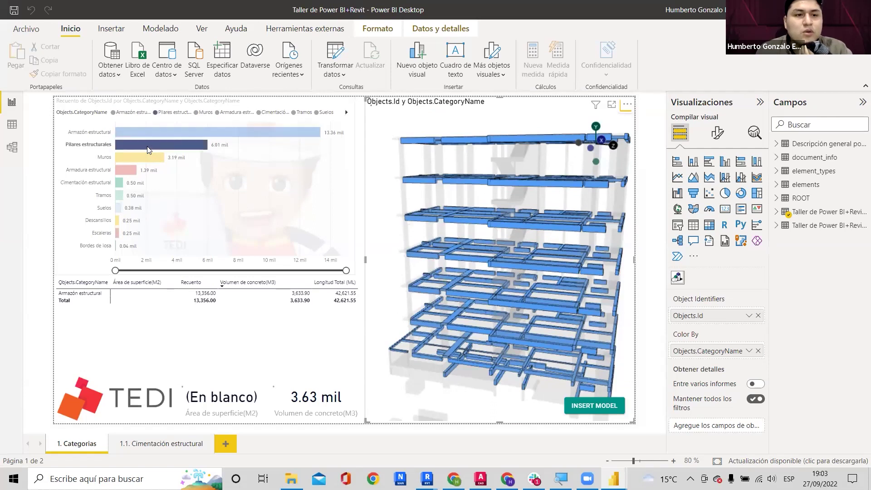